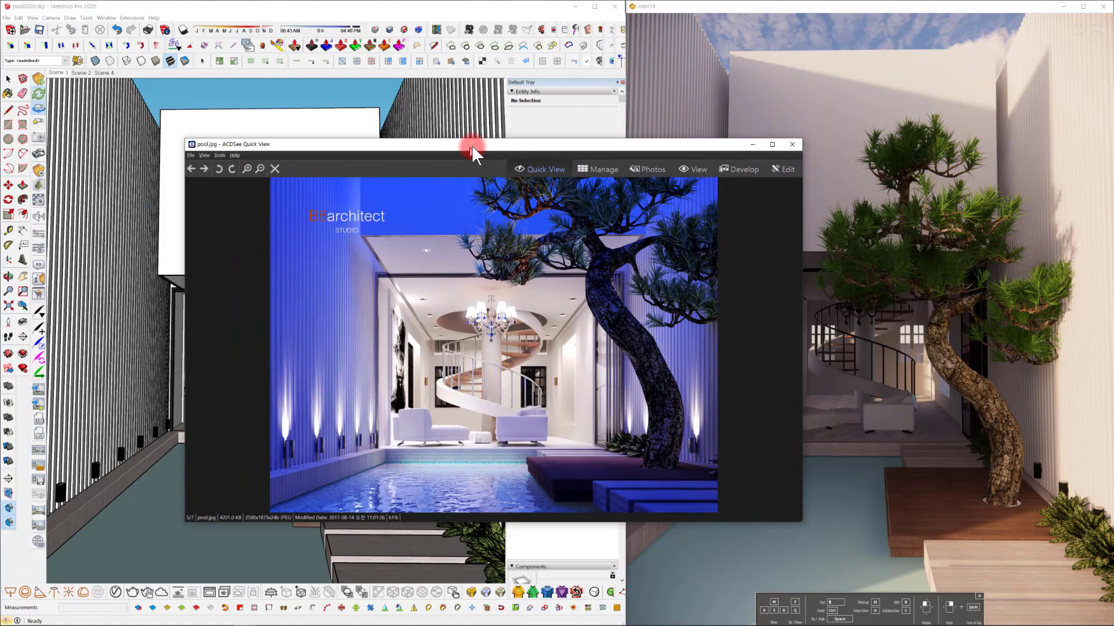
# Close the reference pool image and reset the Enscape visual settings to their defaults.
pyautogui.click(590, 398)
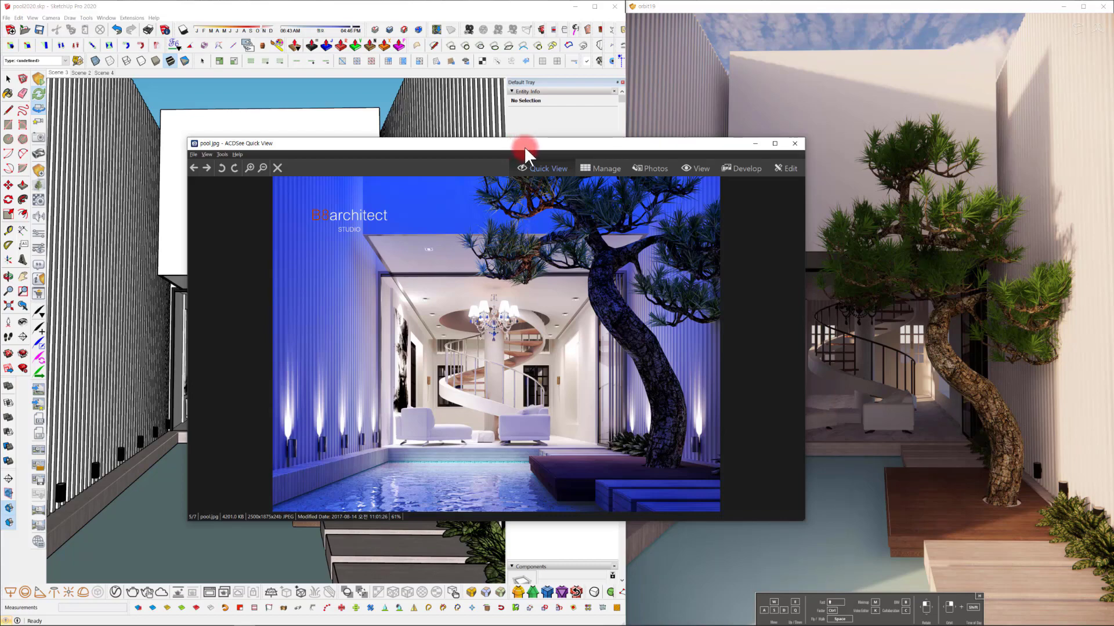
pyautogui.press('Escape')
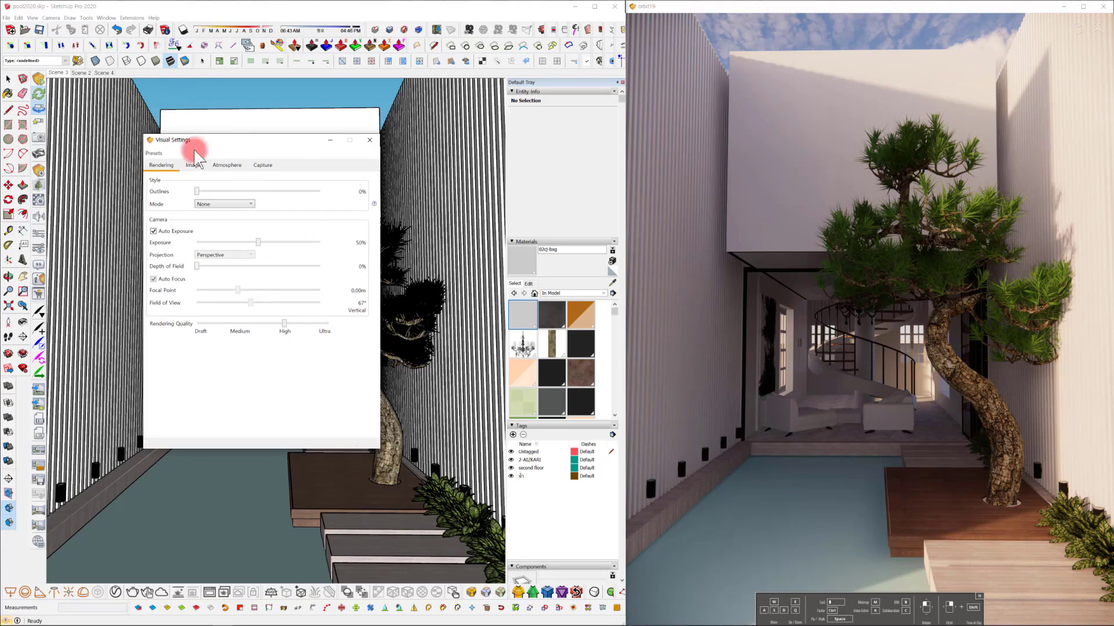
pyautogui.click(162, 154)
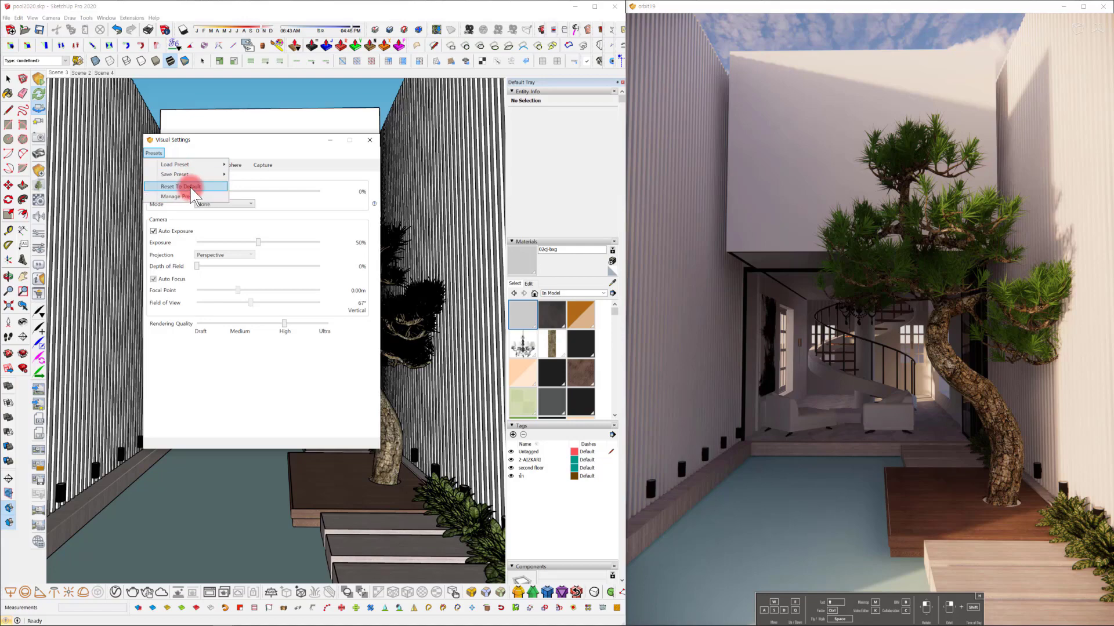
pyautogui.click(192, 186)
pyautogui.click(280, 300)
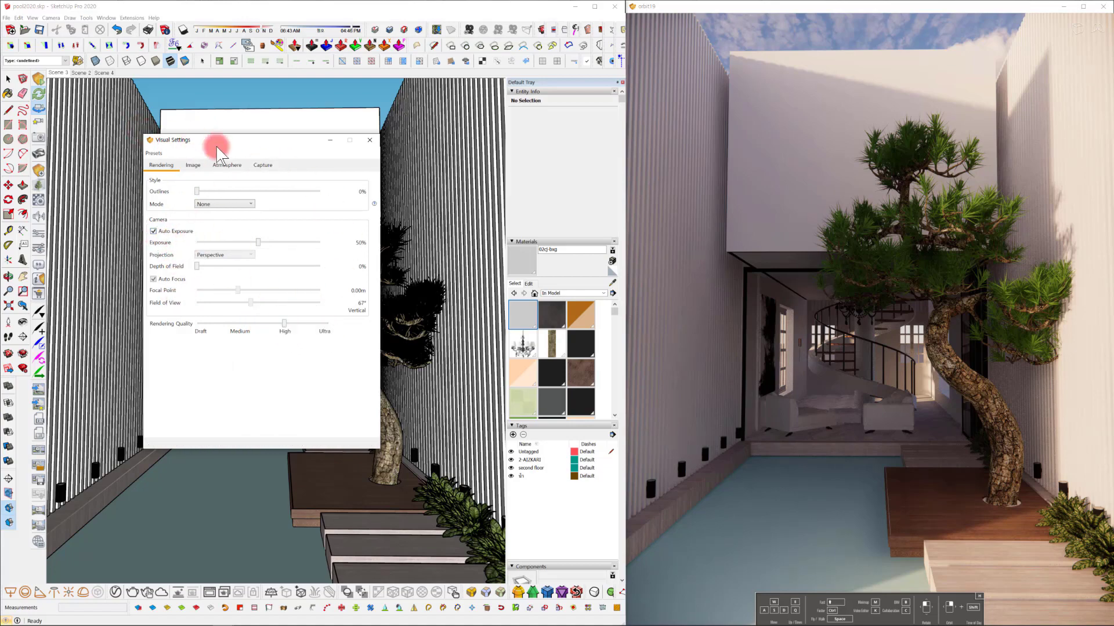
# Set the image's lens flare to 19%, bloom 8%, ambient brightness 57% and saturation 95%, enable Auto Contrast, and slightly lower the color temperature.
pyautogui.click(192, 166)
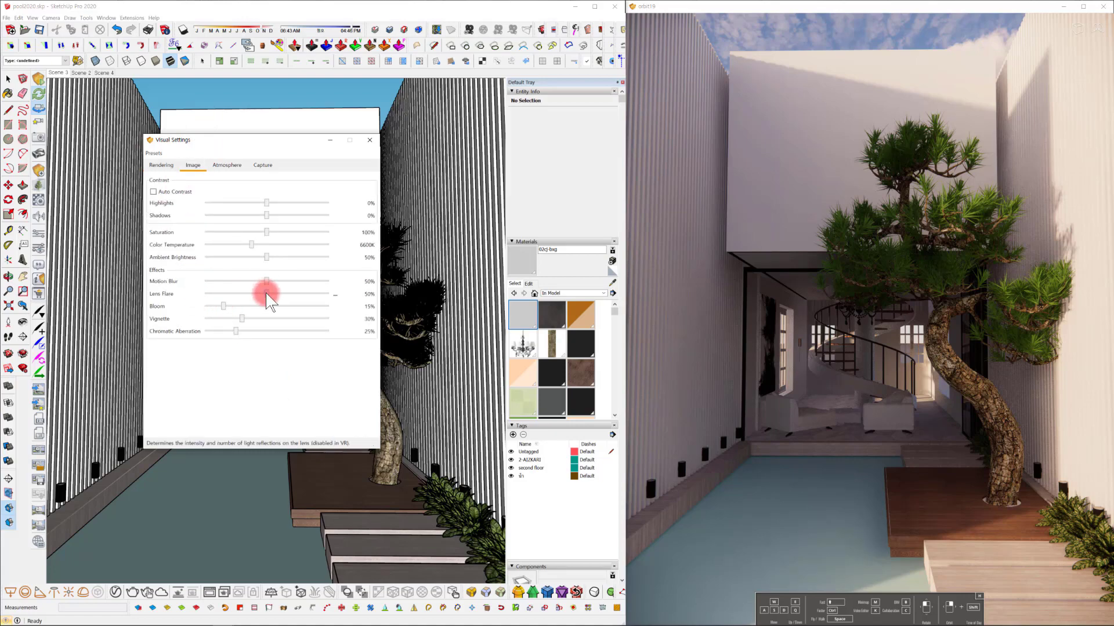
pyautogui.moveTo(266, 294); pyautogui.dragTo(214, 307)
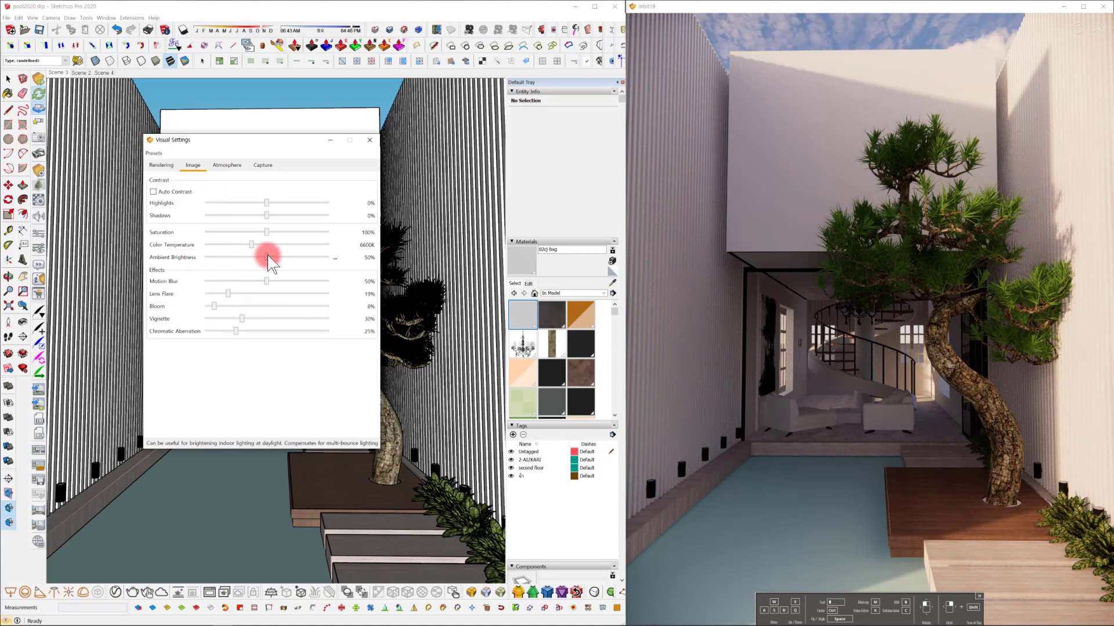
pyautogui.moveTo(267, 256); pyautogui.dragTo(264, 235)
pyautogui.moveTo(259, 231); pyautogui.dragTo(262, 233)
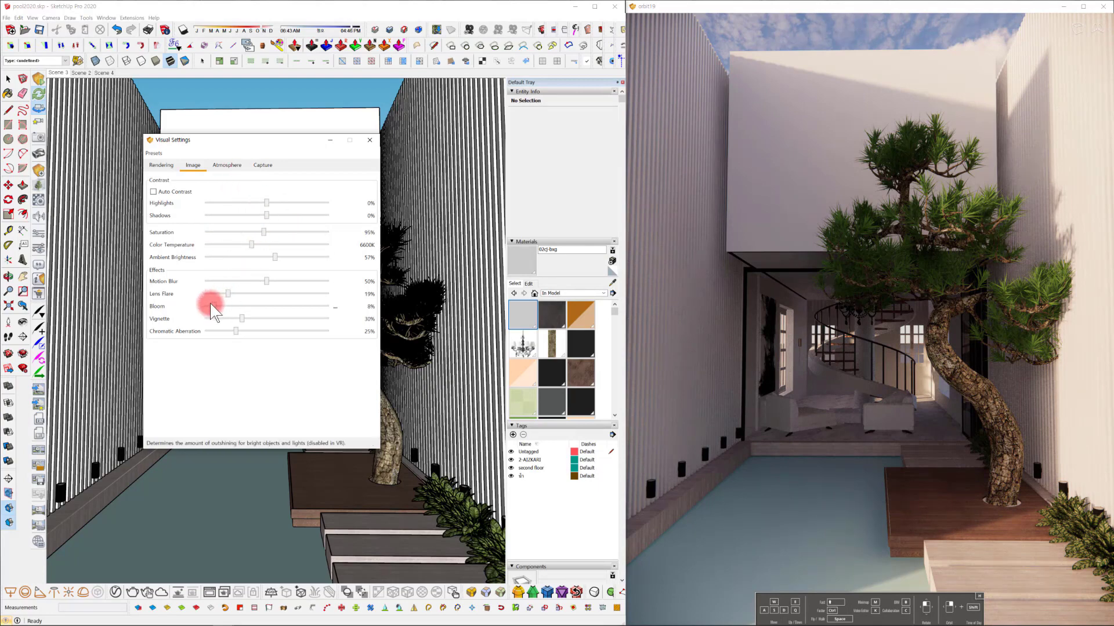
pyautogui.click(182, 194)
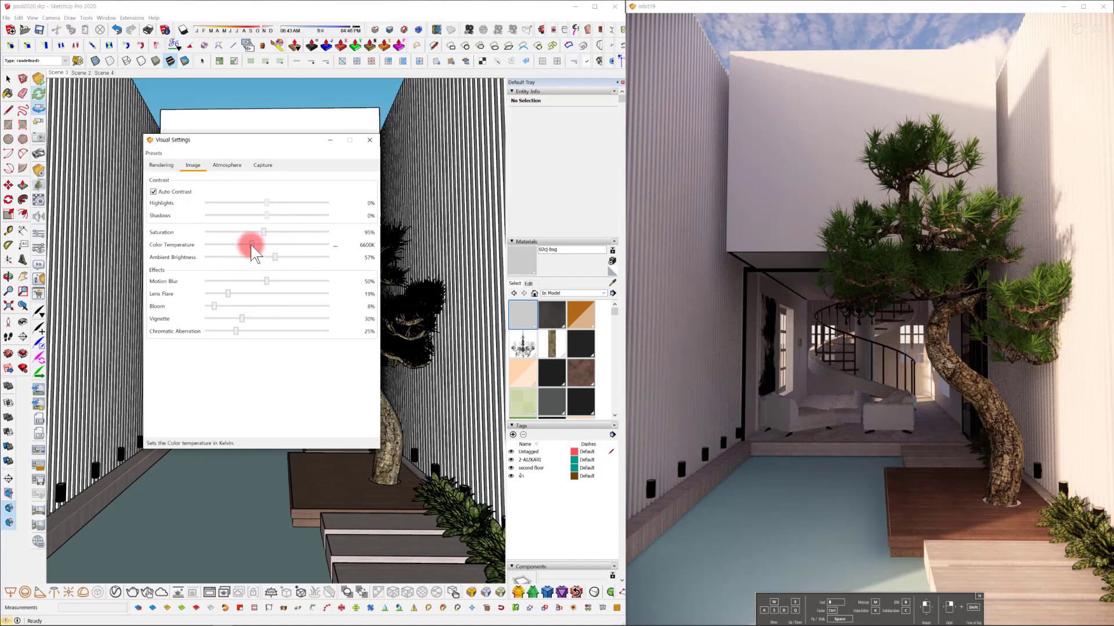
pyautogui.moveTo(250, 244); pyautogui.dragTo(241, 249)
# Set the atmosphere's wind intensity to 26%, cloud density and variety to 0%, cirrus amount to 10% and contrails to 0.
pyautogui.click(226, 165)
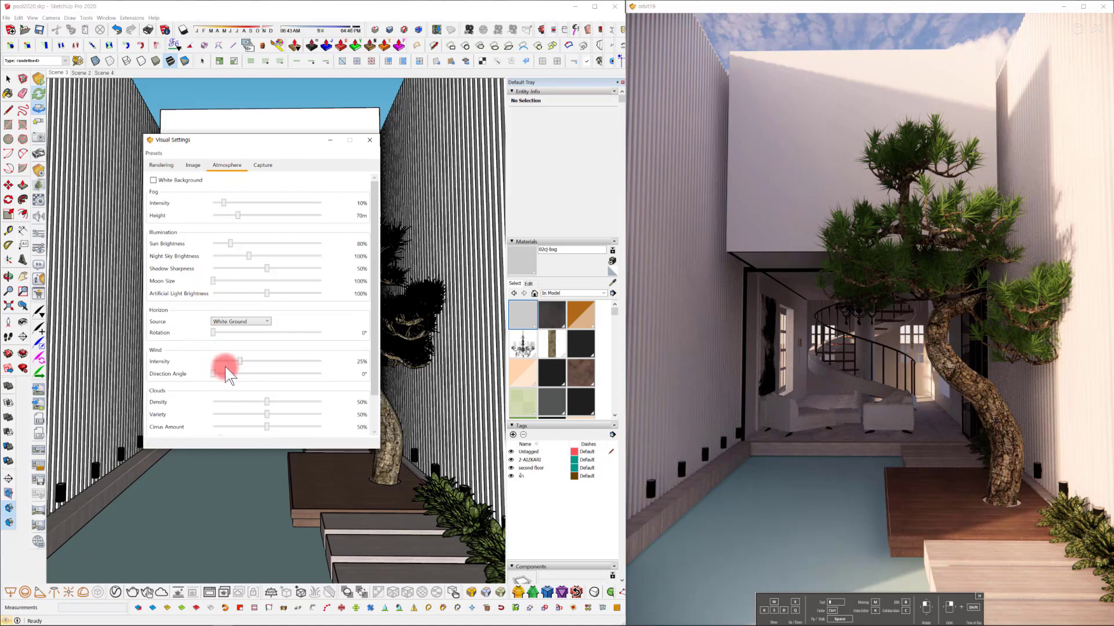
pyautogui.moveTo(239, 360); pyautogui.dragTo(243, 360)
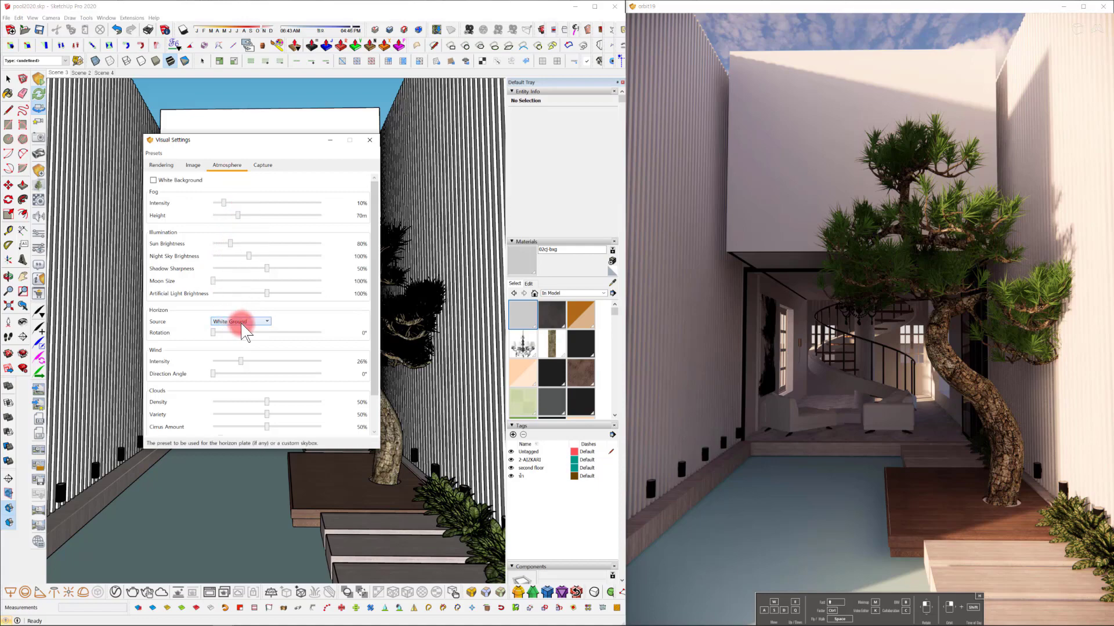
pyautogui.scroll(-2, 242, 326)
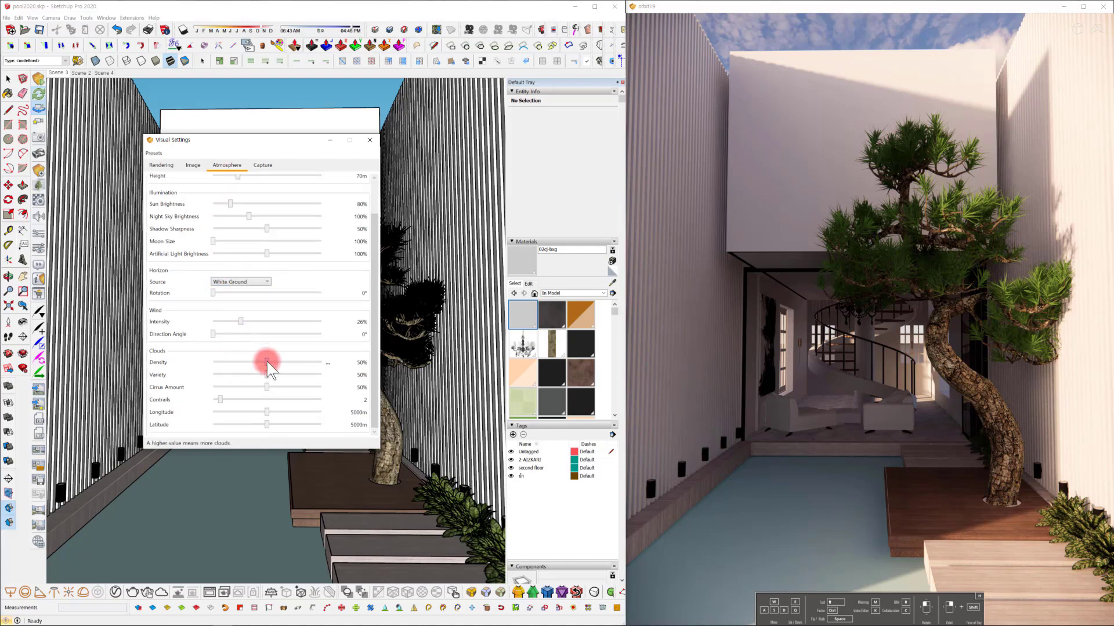
pyautogui.moveTo(268, 361); pyautogui.dragTo(230, 361)
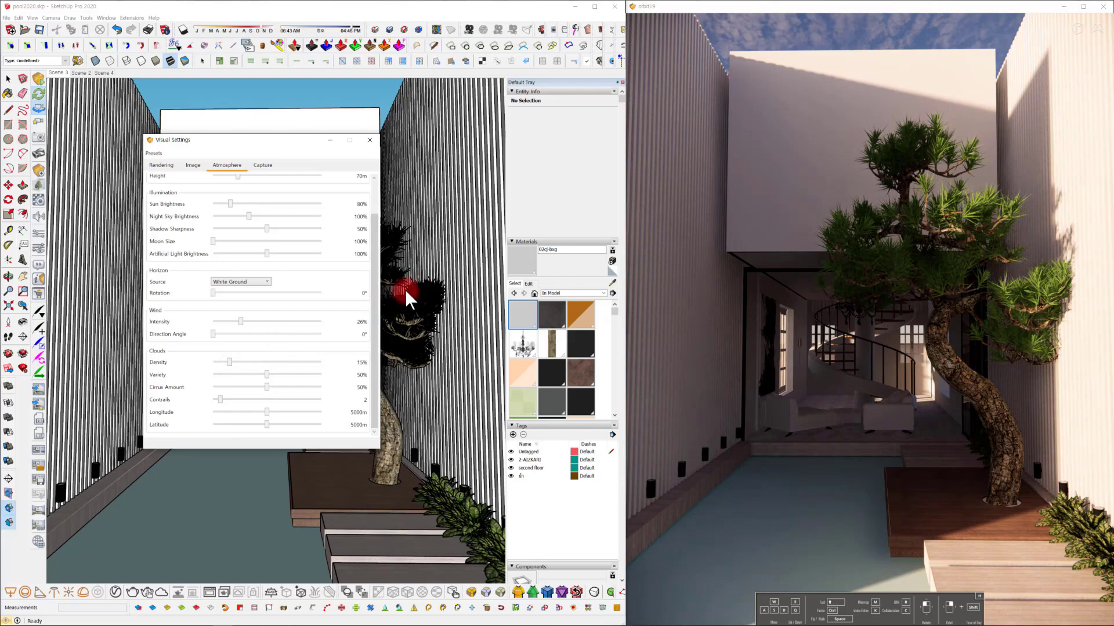
pyautogui.moveTo(405, 291); pyautogui.dragTo(400, 292, button='middle')
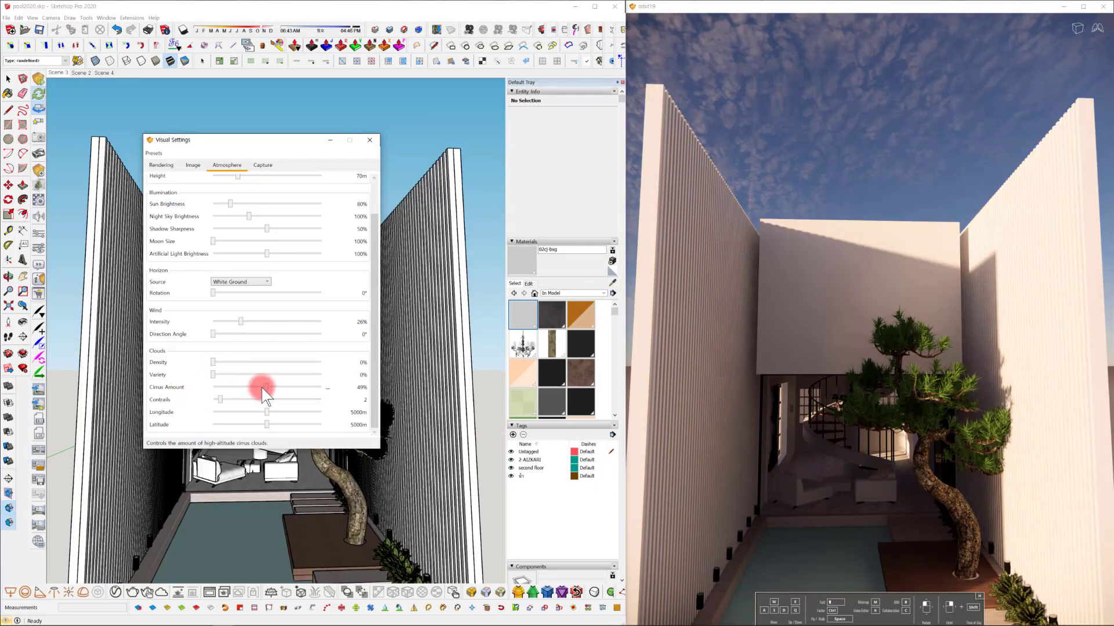
pyautogui.moveTo(264, 387); pyautogui.dragTo(224, 399)
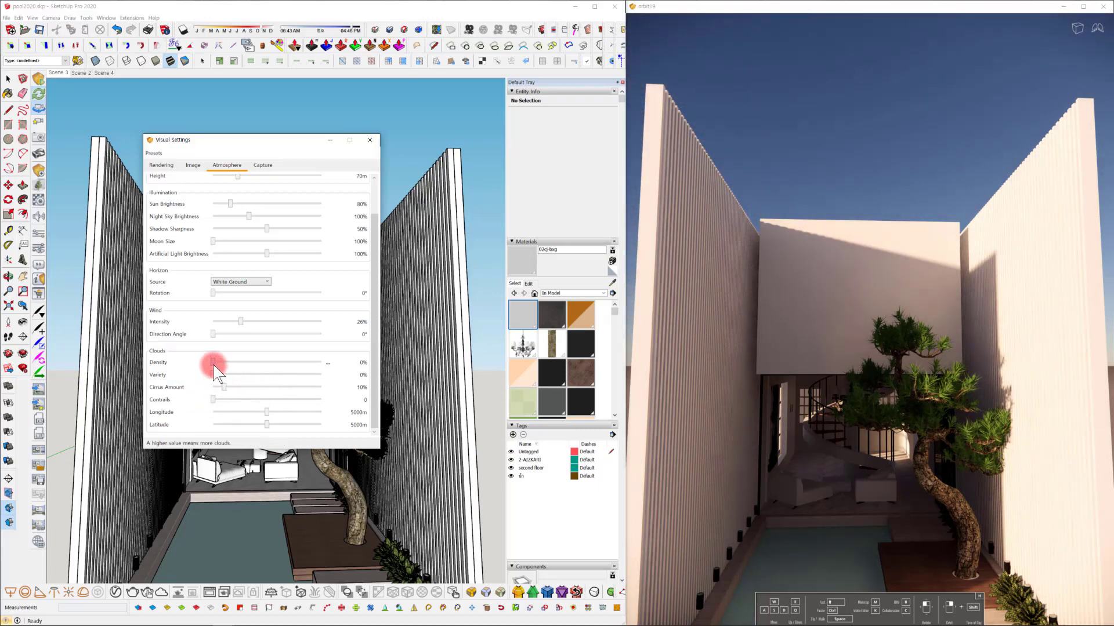
# Enable the capture safe frame and set a custom capture resolution of 2000 x 1500.
pyautogui.click(263, 165)
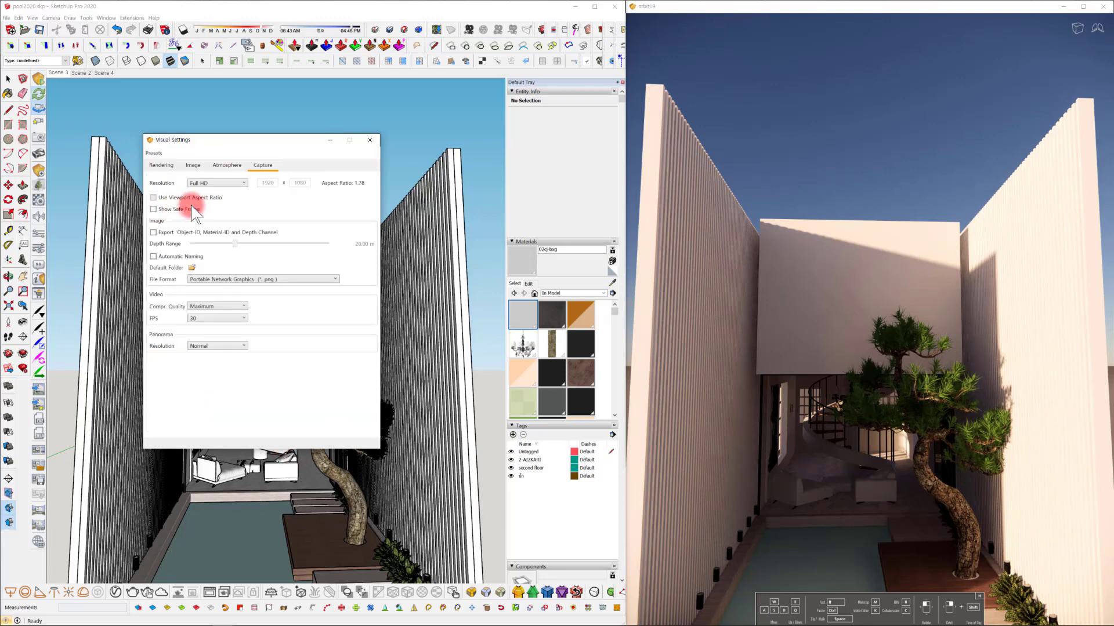
pyautogui.click(178, 208)
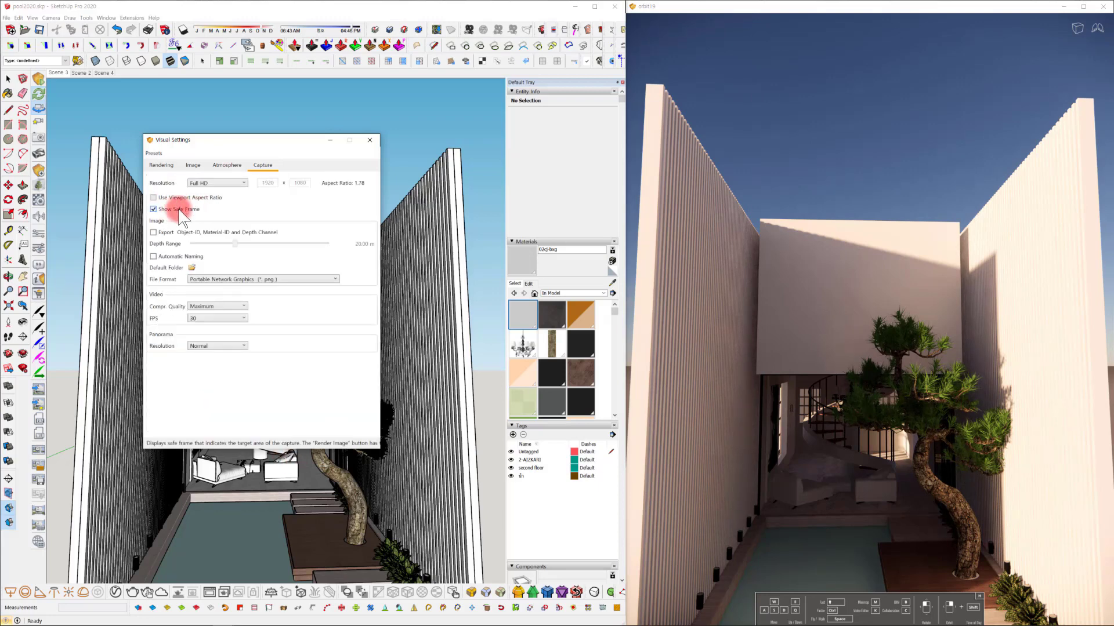
pyautogui.click(223, 187)
pyautogui.click(220, 231)
pyautogui.doubleClick(267, 183)
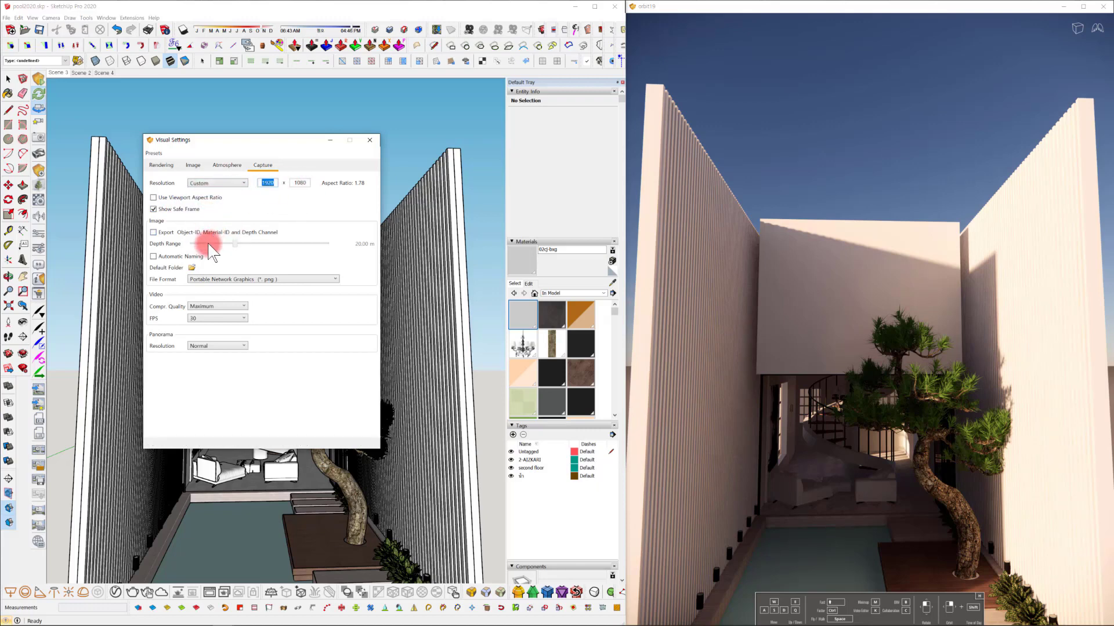
pyautogui.write('2000')
pyautogui.click(300, 182)
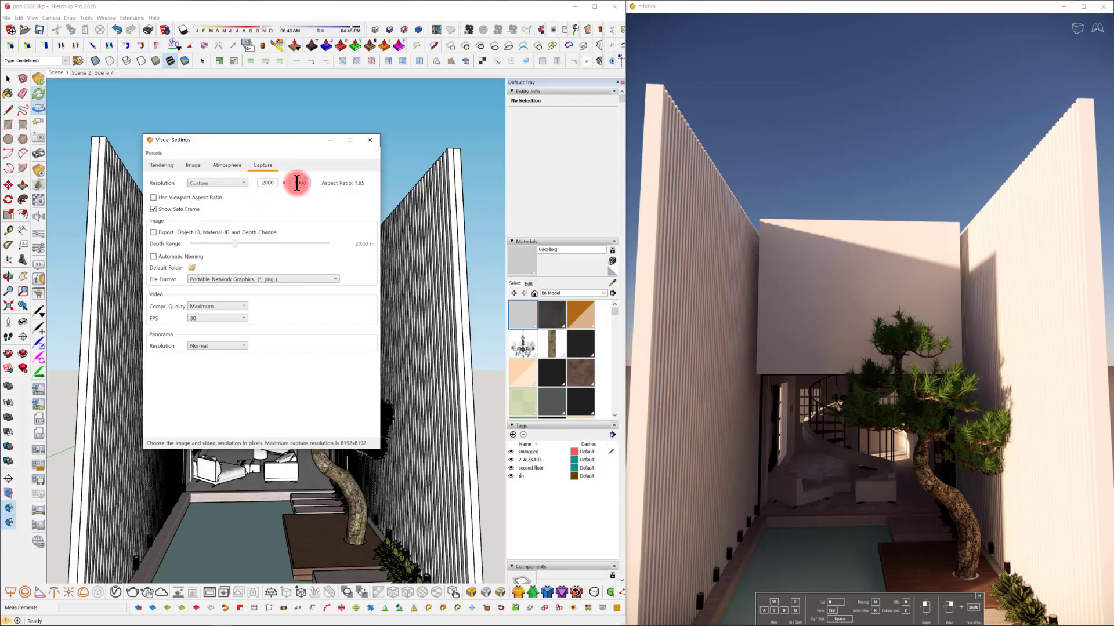
pyautogui.doubleClick(302, 182)
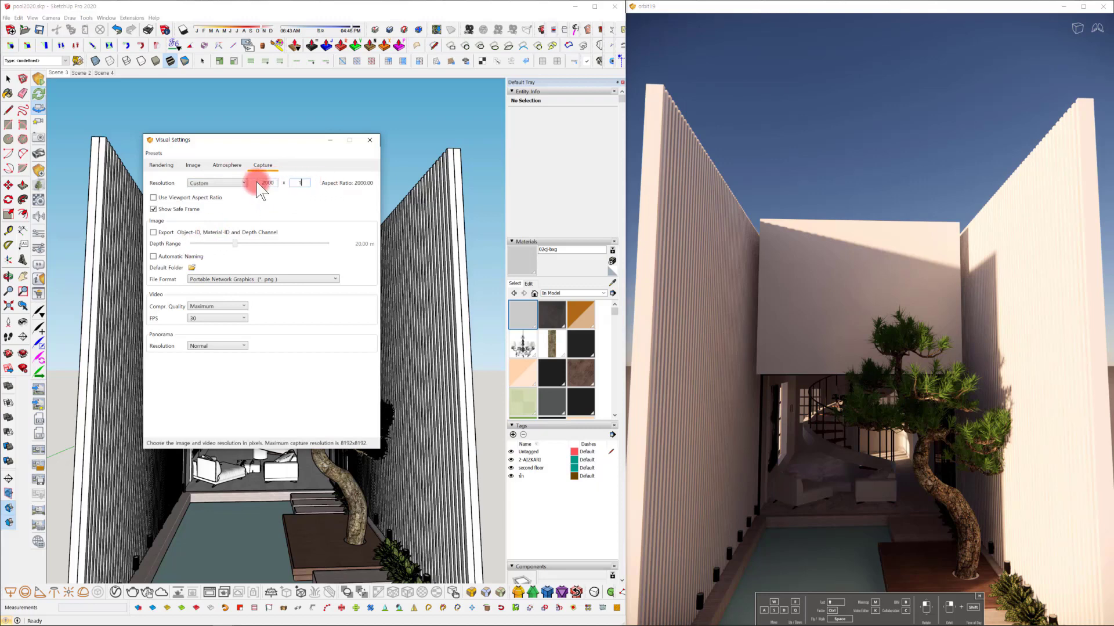
pyautogui.write('1500')
pyautogui.click(366, 183)
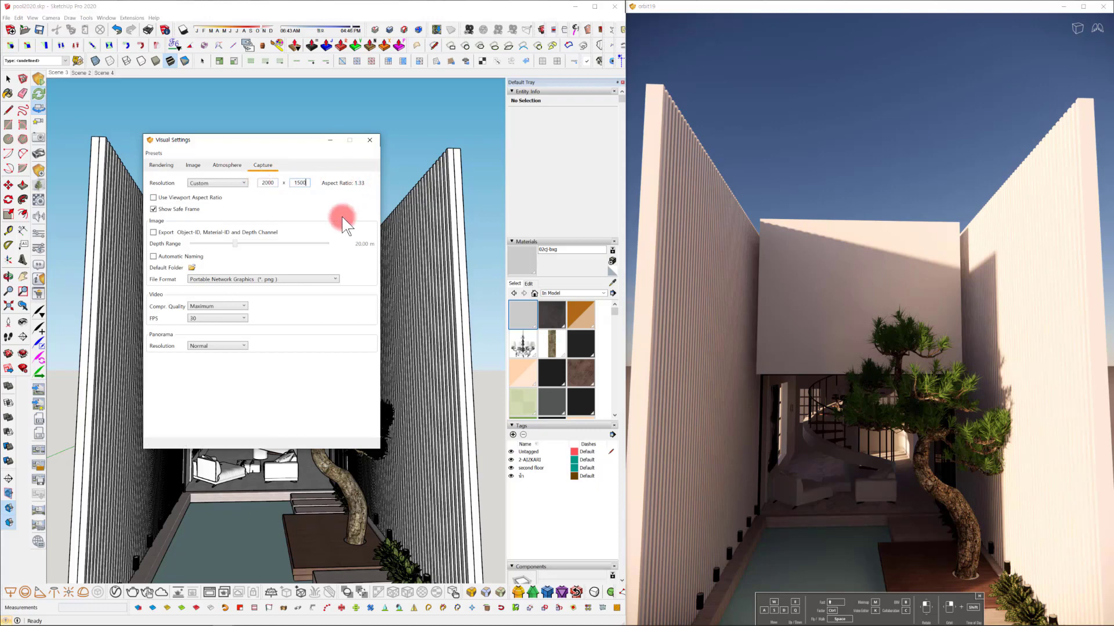
# Enable automatic naming for captures and choose the "swimming pool By BB" folder as the default output folder.
pyautogui.click(162, 257)
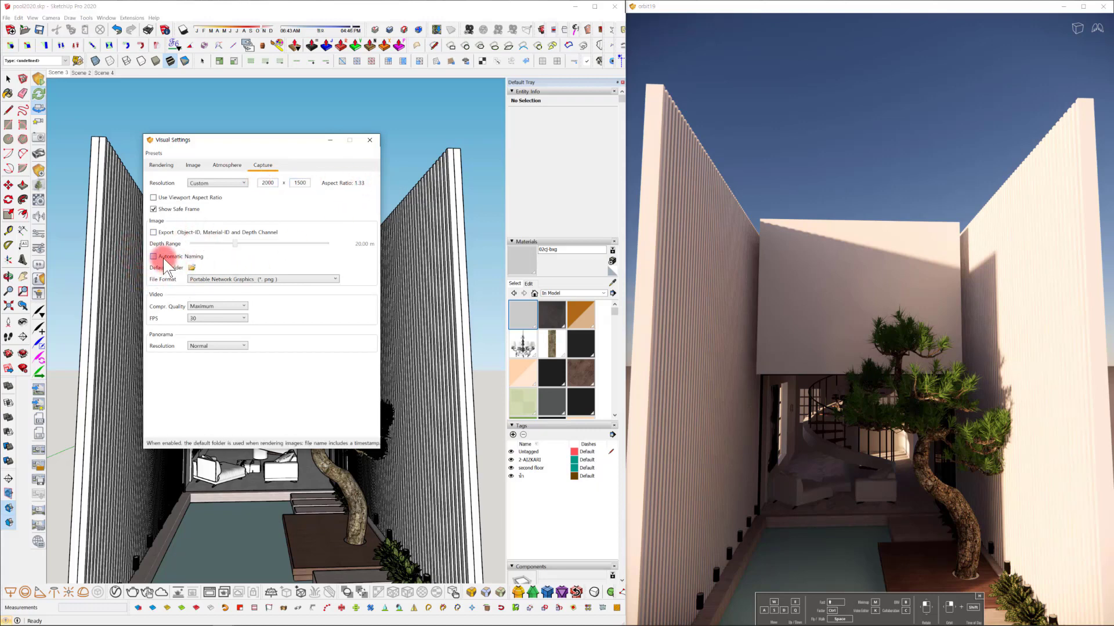
pyautogui.click(236, 280)
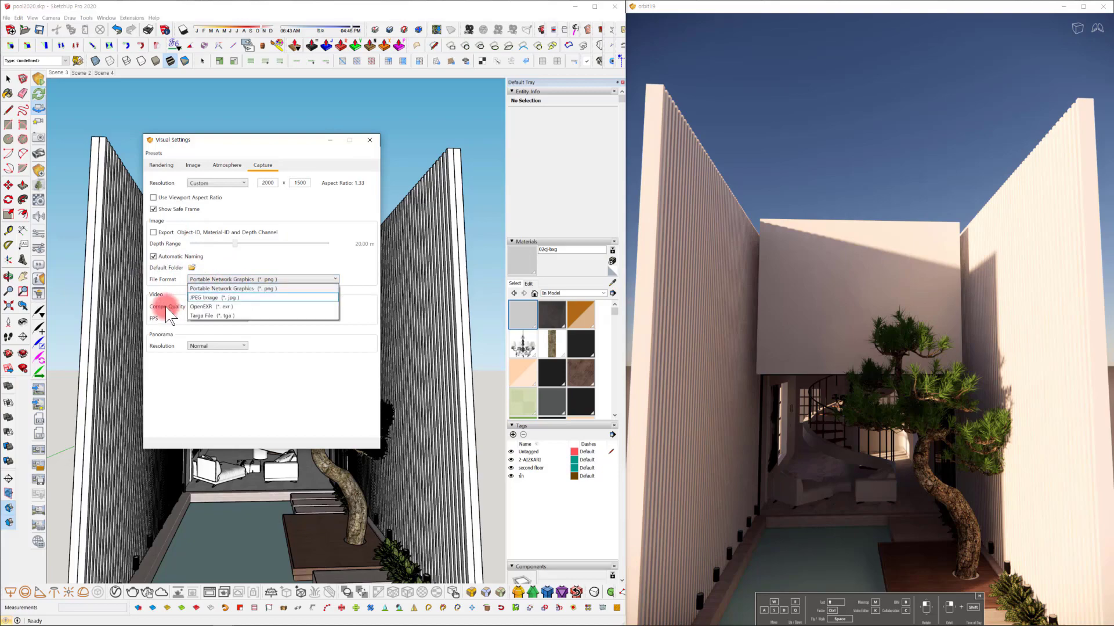
pyautogui.click(192, 268)
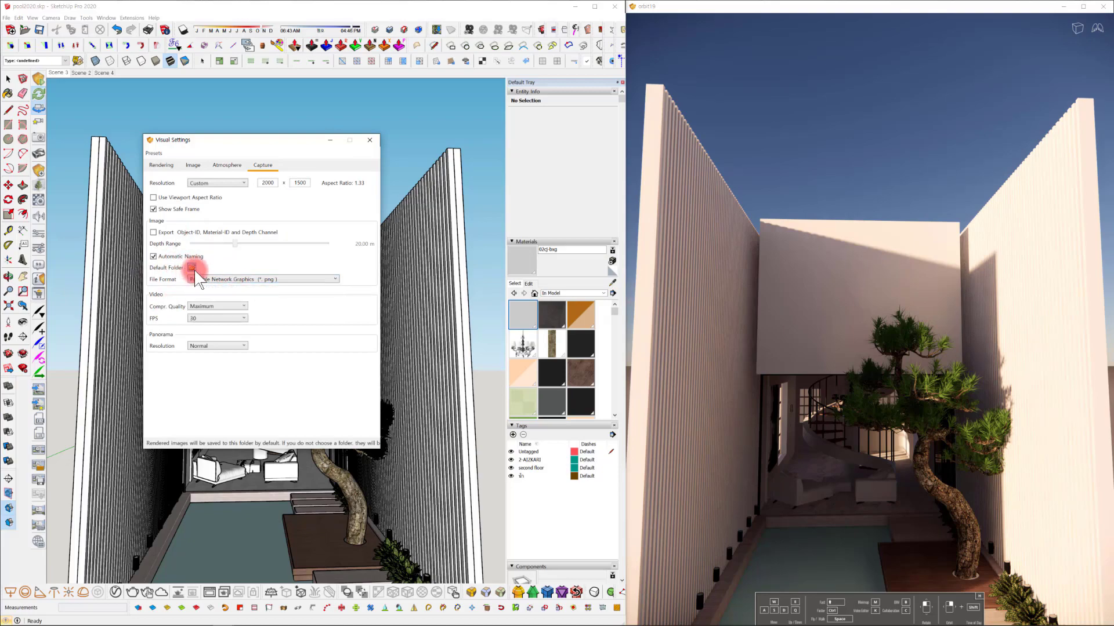
pyautogui.click(192, 267)
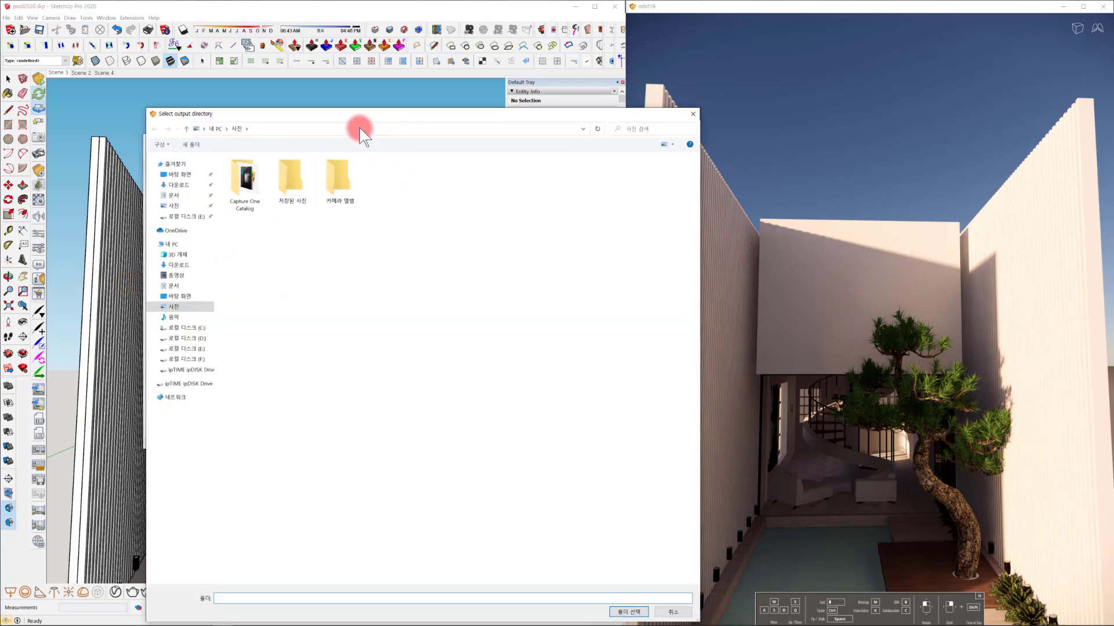
pyautogui.moveTo(377, 111); pyautogui.dragTo(331, 114)
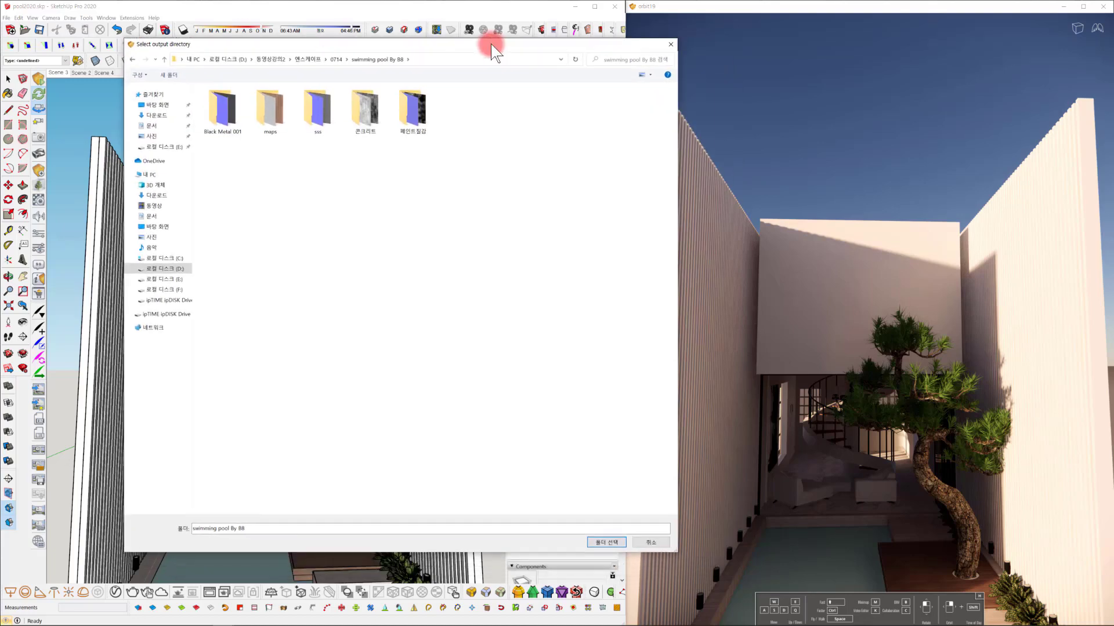
pyautogui.click(604, 533)
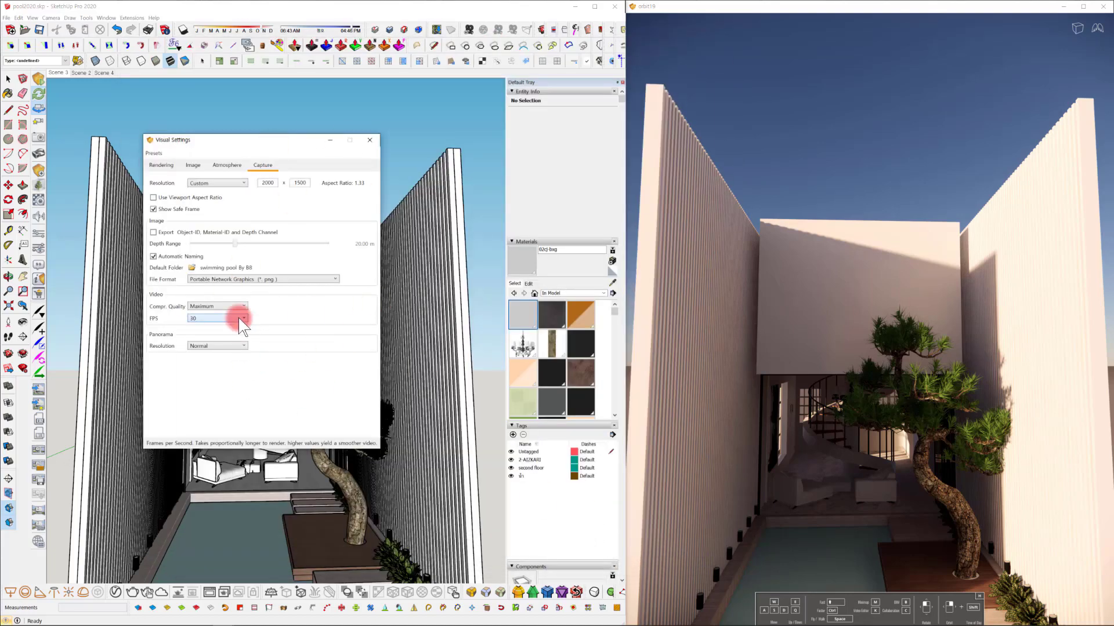
# Review the rendering, image and atmosphere settings, save them to the project as a named preset, and close Visual Settings.
pyautogui.click(161, 166)
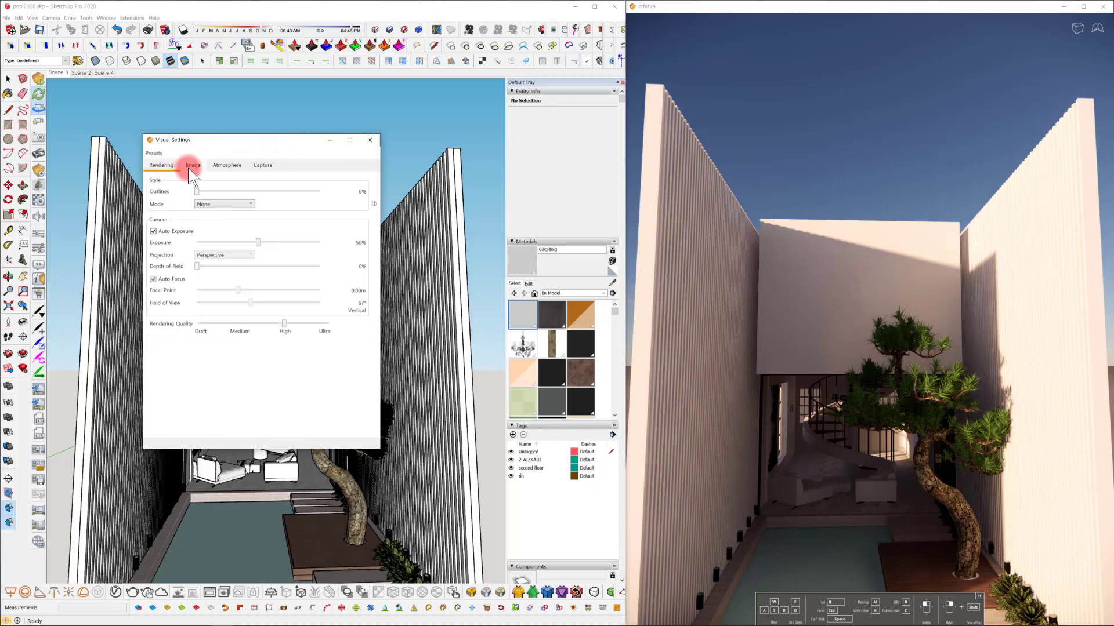
pyautogui.click(189, 167)
pyautogui.click(226, 166)
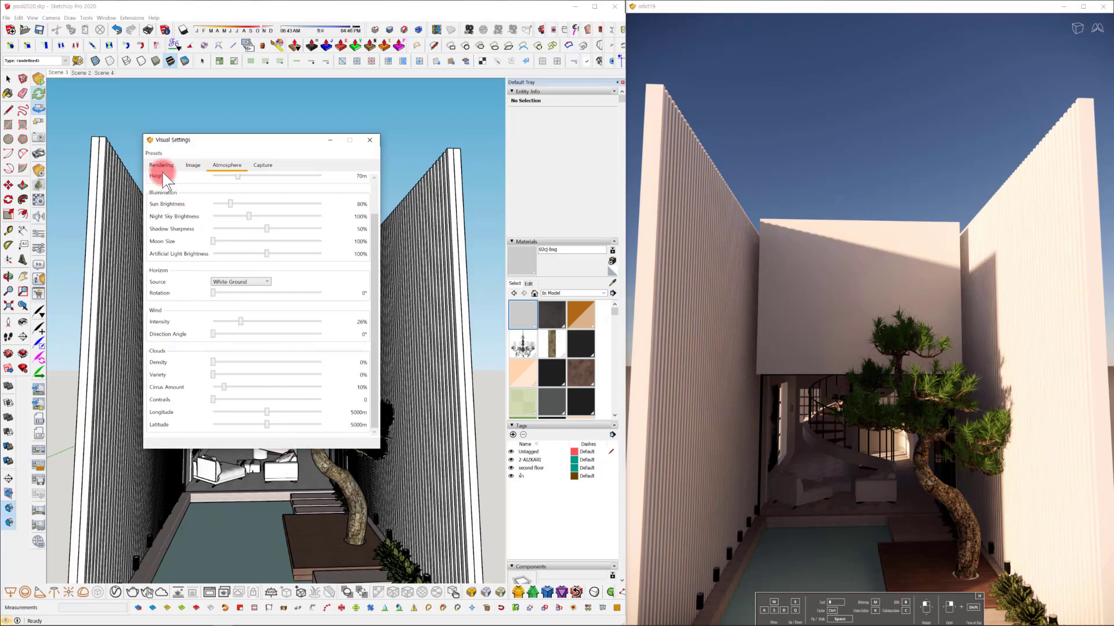
pyautogui.click(154, 154)
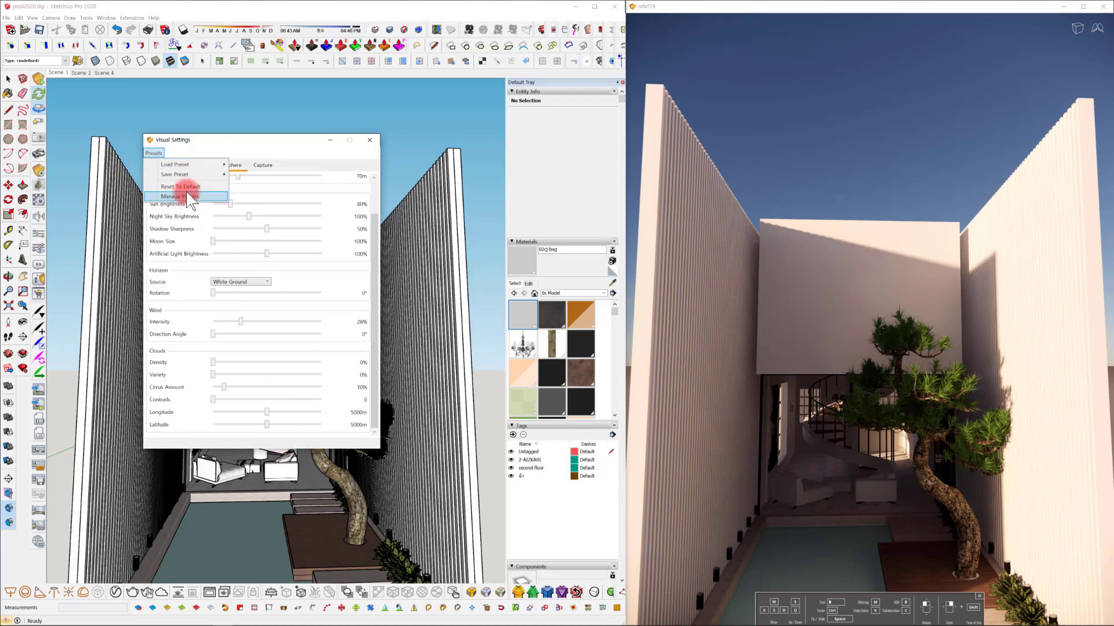
pyautogui.moveTo(203, 174)
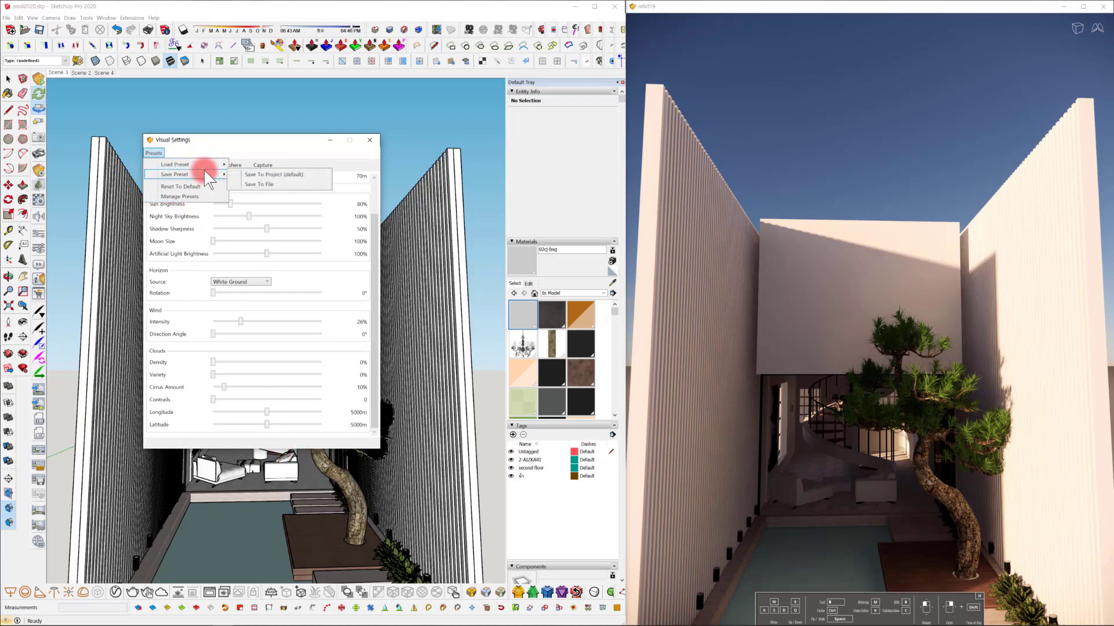
pyautogui.click(285, 175)
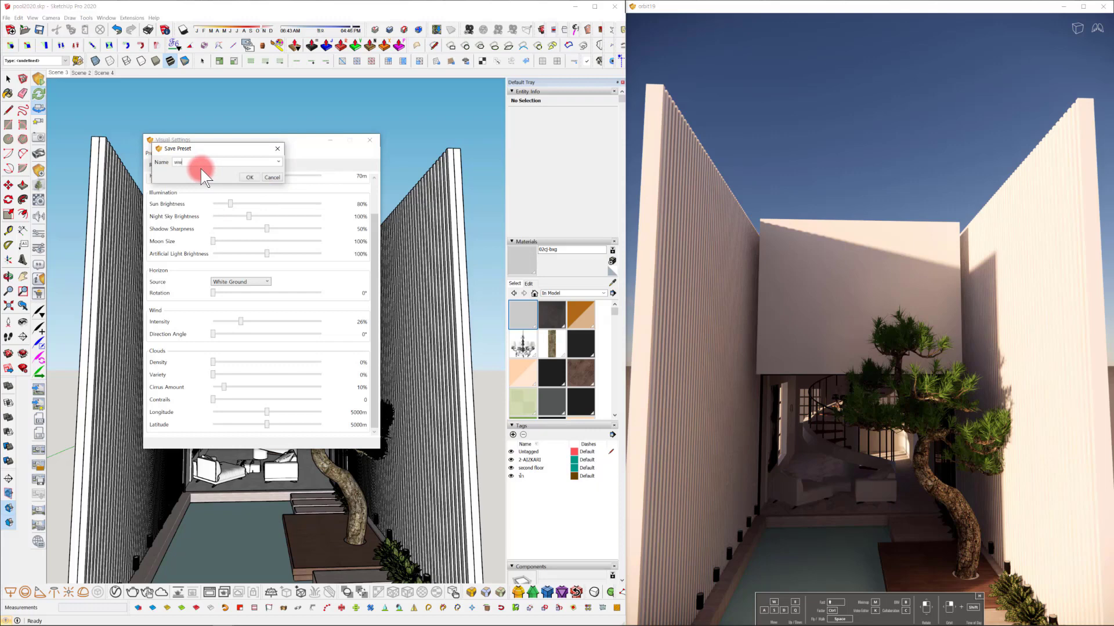
pyautogui.click(250, 177)
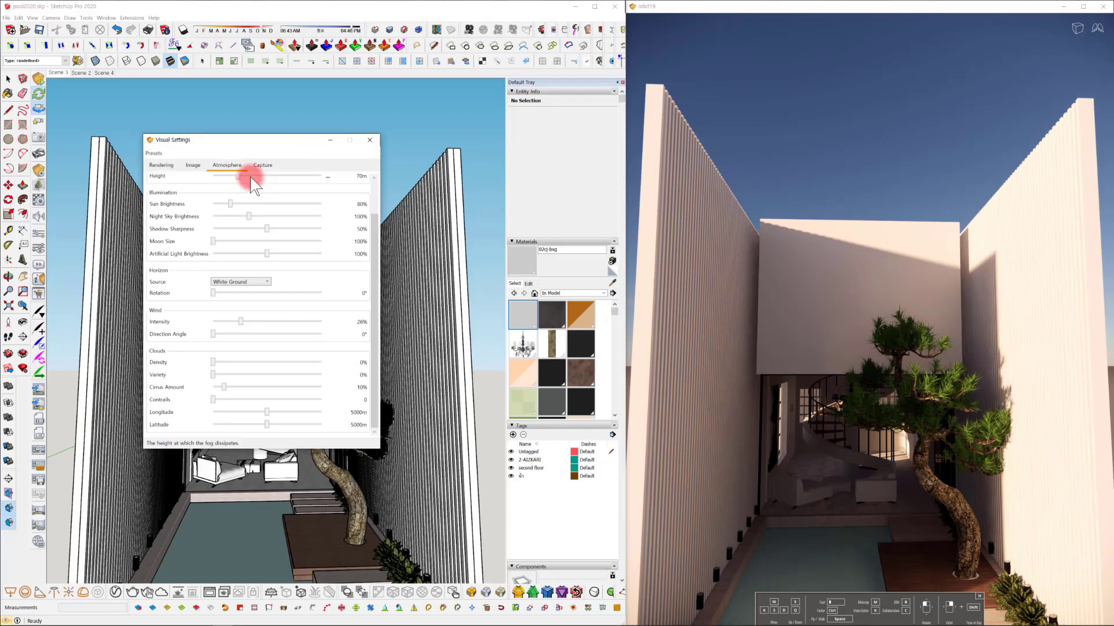
pyautogui.click(370, 140)
# Reopen Visual Settings and lower the atmosphere's sun brightness to 72%.
pyautogui.moveTo(462, 355); pyautogui.dragTo(445, 361, button='middle')
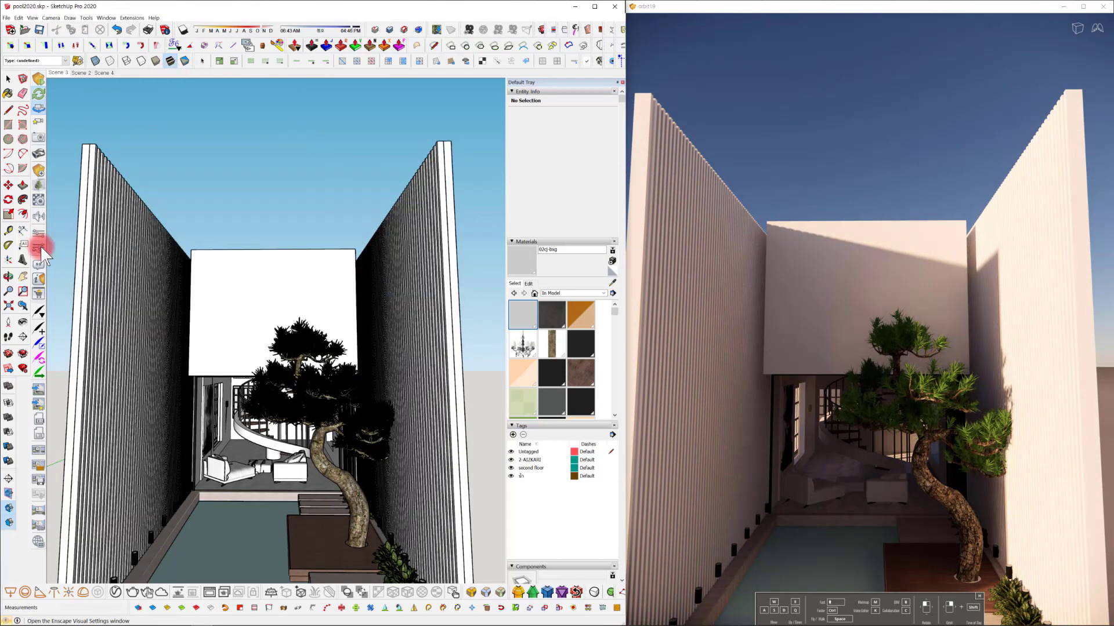
pyautogui.click(41, 246)
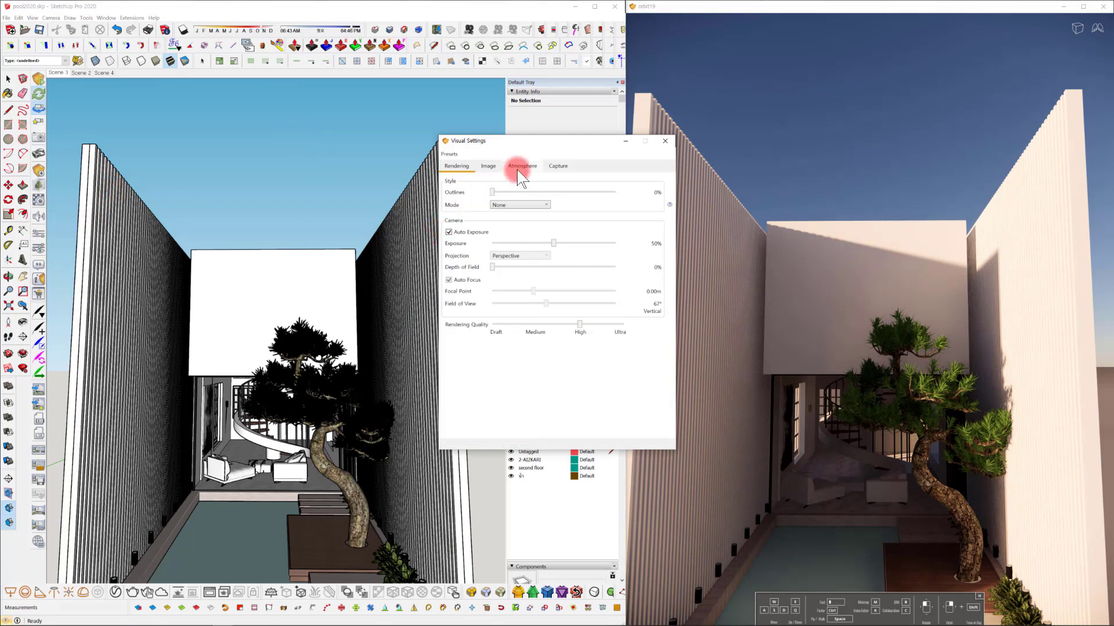
pyautogui.click(517, 169)
pyautogui.click(523, 243)
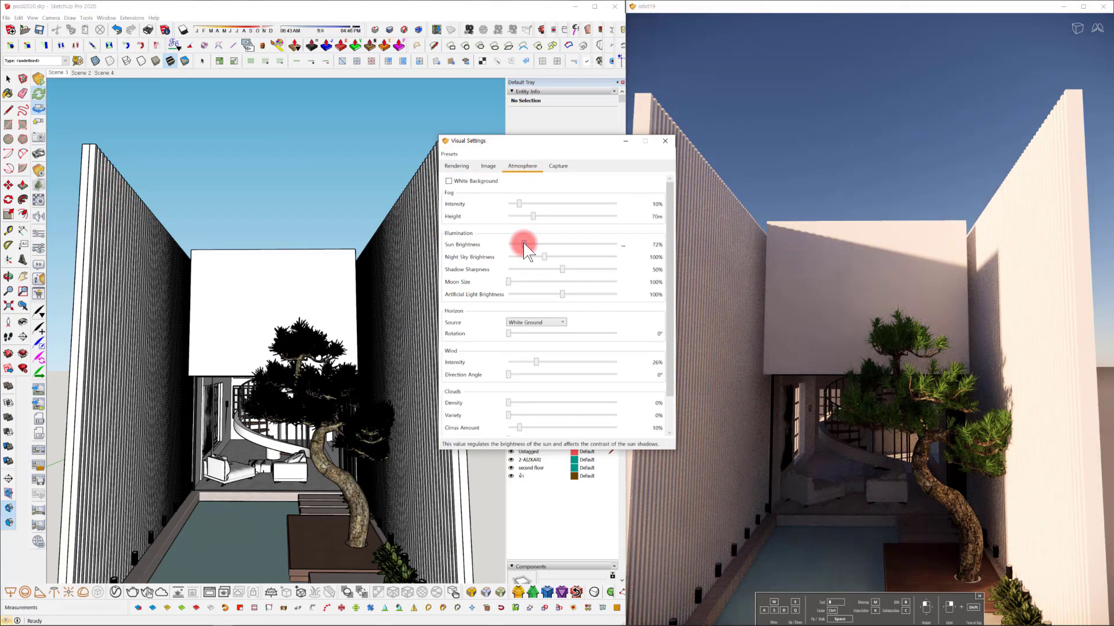
# Lower the atmosphere's night sky brightness to 63% and shadow sharpness to 37%, and close Visual Settings.
pyautogui.click(544, 256)
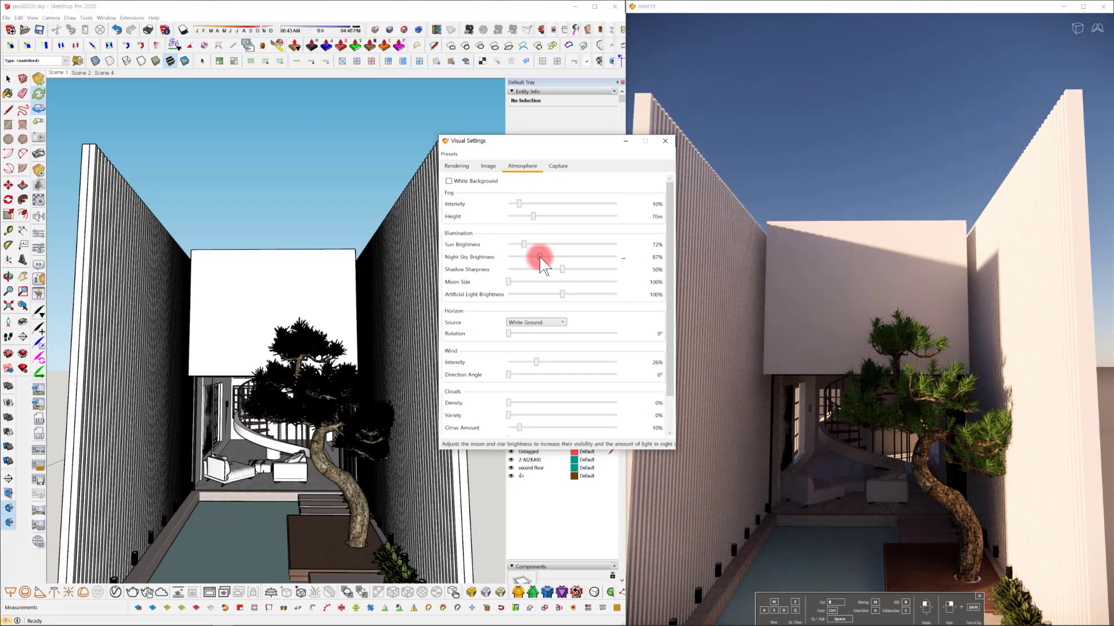
pyautogui.moveTo(539, 256); pyautogui.dragTo(531, 257)
pyautogui.moveTo(562, 270)
pyautogui.mouseDown()
pyautogui.moveTo(524, 272)
pyautogui.moveTo(585, 273)
pyautogui.moveTo(548, 276)
pyautogui.mouseUp()
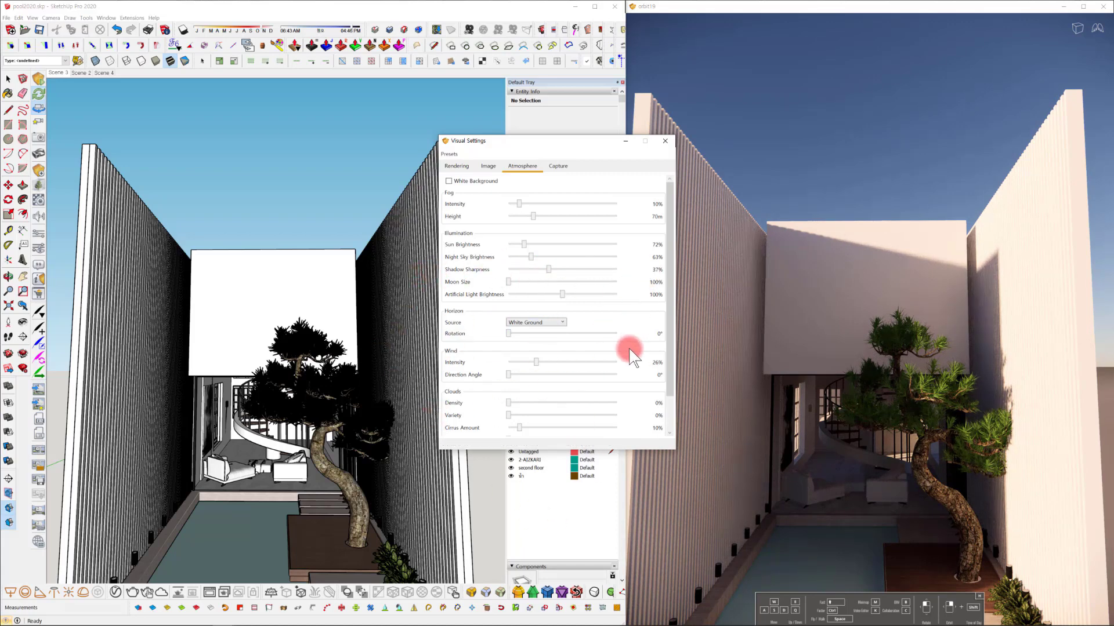
pyautogui.moveTo(563, 293); pyautogui.dragTo(563, 294)
pyautogui.click(673, 140)
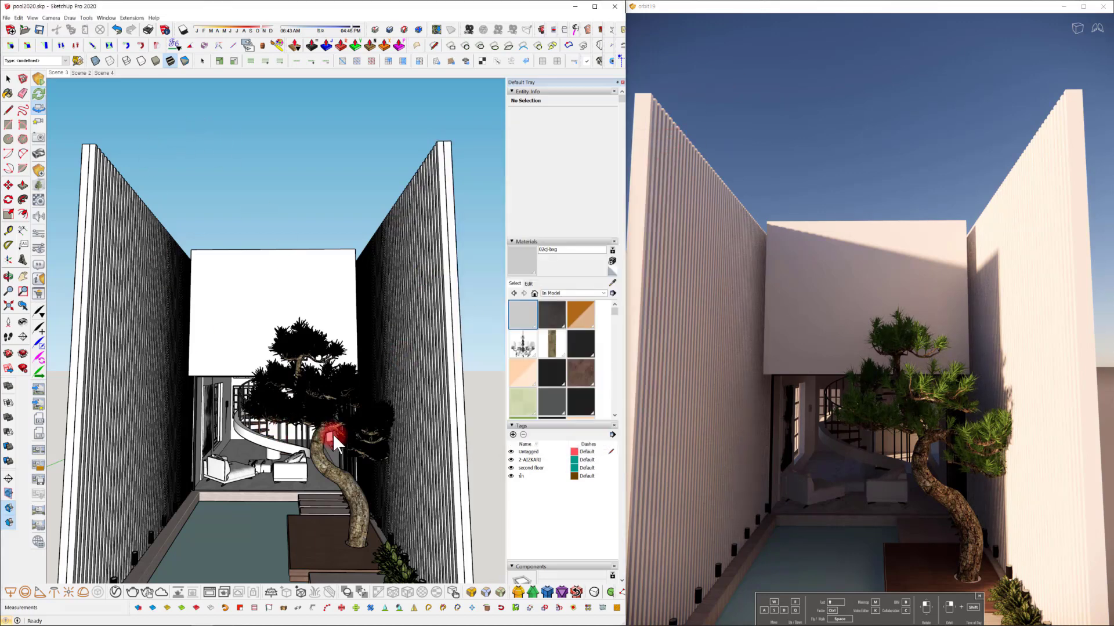
# Sample the pine trunk's bark material from the model and open it in the Enscape material editor.
pyautogui.moveTo(318, 421)
pyautogui.mouseDown(button='middle')
pyautogui.moveTo(323, 386)
pyautogui.moveTo(329, 441)
pyautogui.moveTo(323, 398)
pyautogui.moveTo(360, 400)
pyautogui.mouseUp(button='middle')
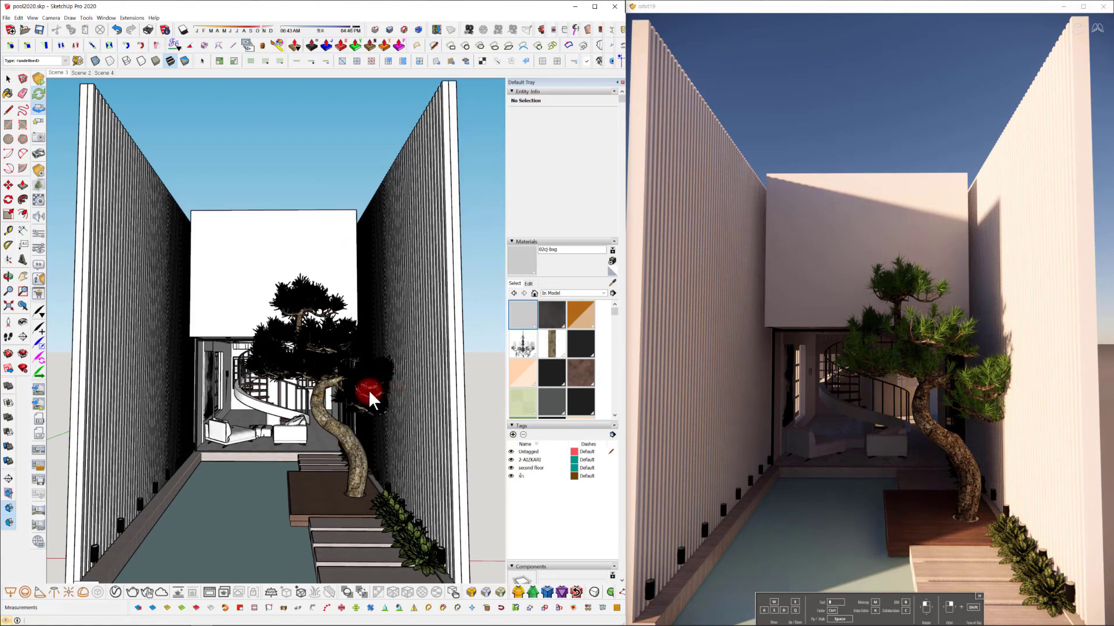
pyautogui.moveTo(364, 389)
pyautogui.mouseDown(button='middle')
pyautogui.moveTo(423, 391)
pyautogui.moveTo(305, 398)
pyautogui.moveTo(331, 392)
pyautogui.moveTo(322, 407)
pyautogui.moveTo(336, 408)
pyautogui.mouseUp(button='middle')
pyautogui.scroll(5, 335, 408)
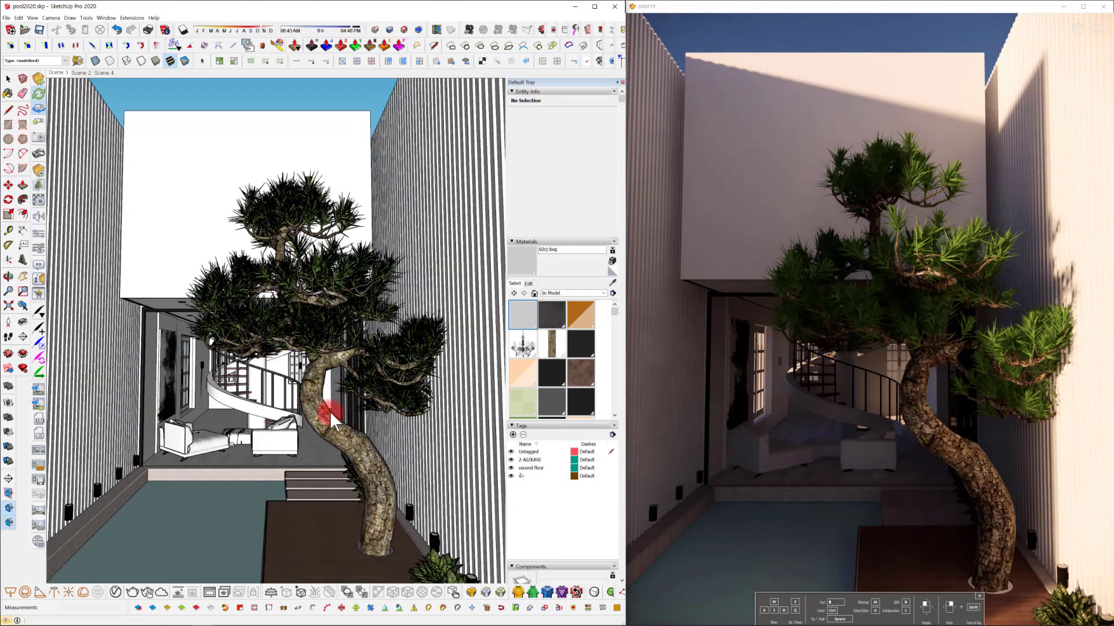
pyautogui.scroll(-3, 326, 411)
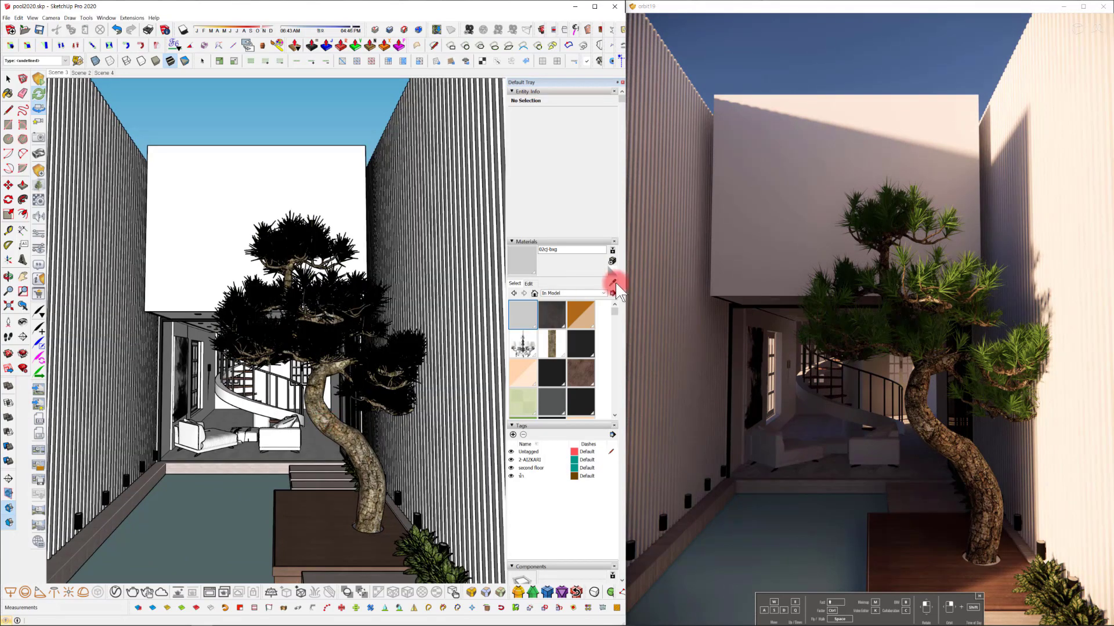
pyautogui.click(613, 283)
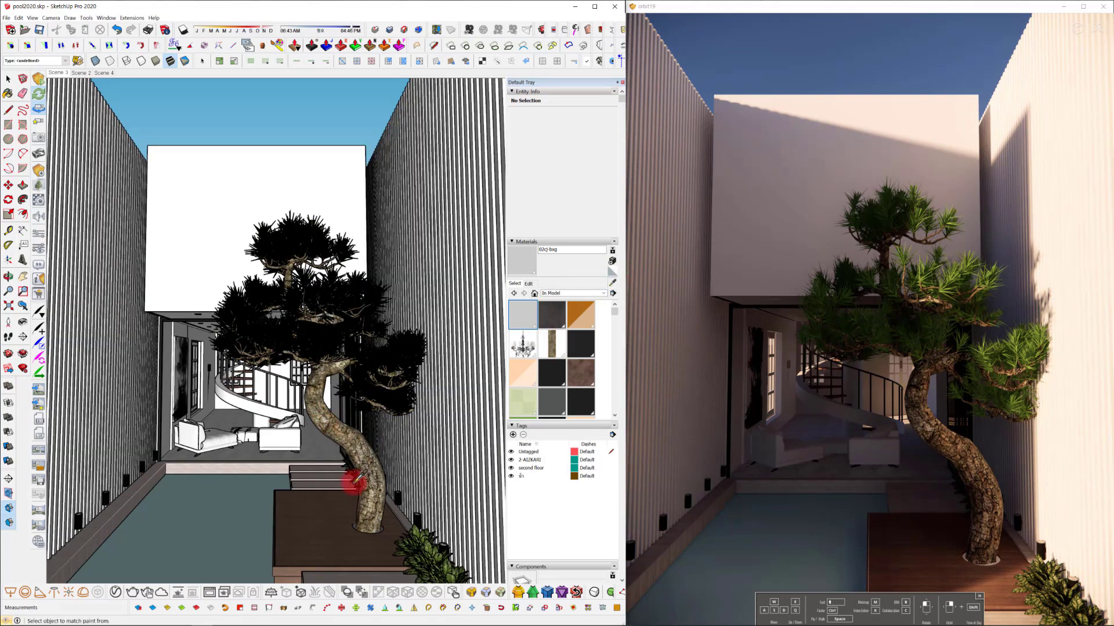
pyautogui.click(356, 435)
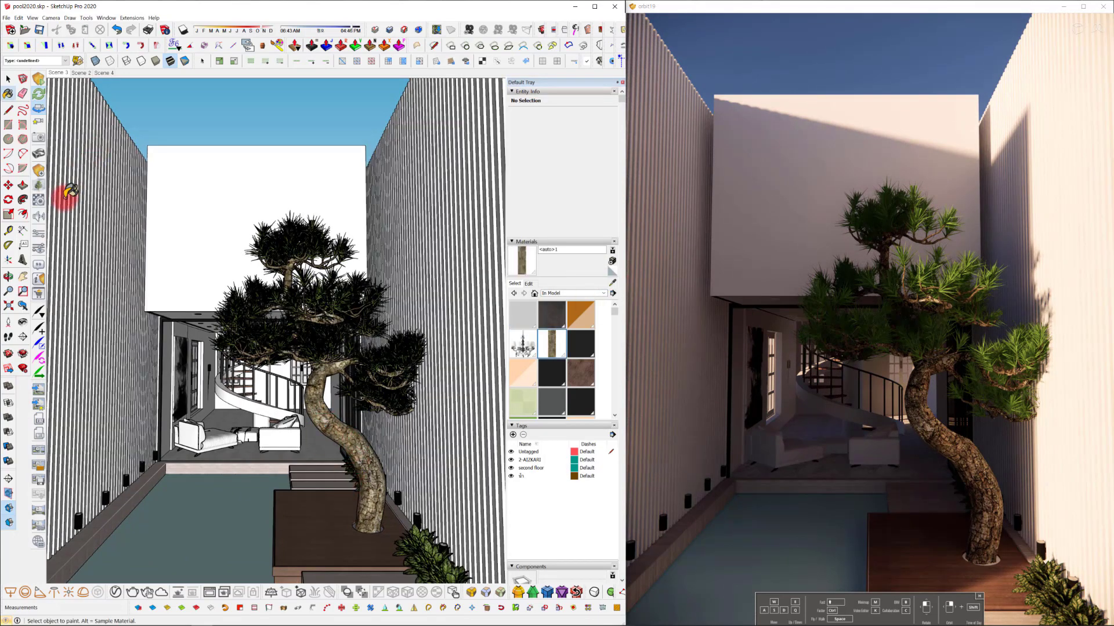
pyautogui.click(41, 194)
pyautogui.moveTo(634, 32); pyautogui.dragTo(566, 33)
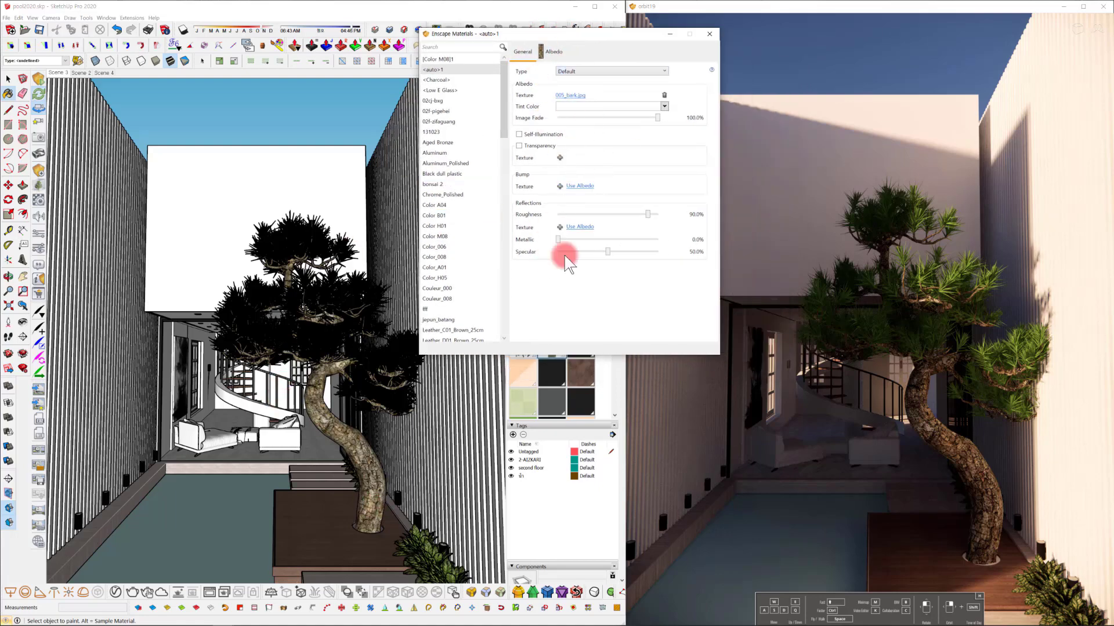
# Use the bark's albedo texture as its bump map with an amount of 3.88, check both textures, and close the material editor.
pyautogui.click(577, 186)
pyautogui.click(643, 213)
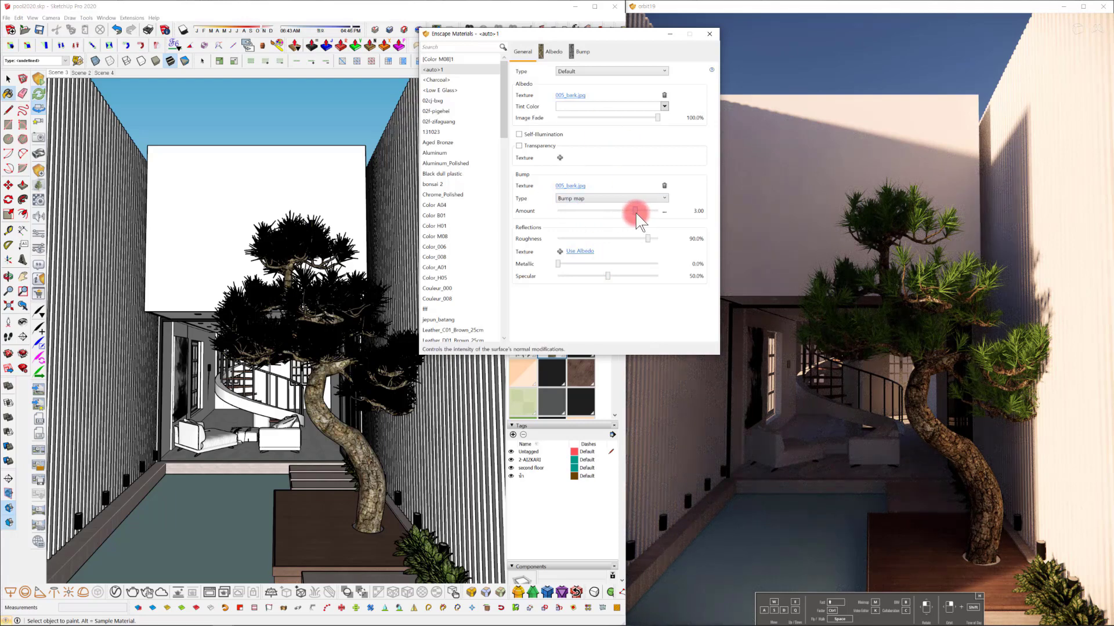
pyautogui.moveTo(636, 213); pyautogui.dragTo(641, 214)
pyautogui.click(564, 50)
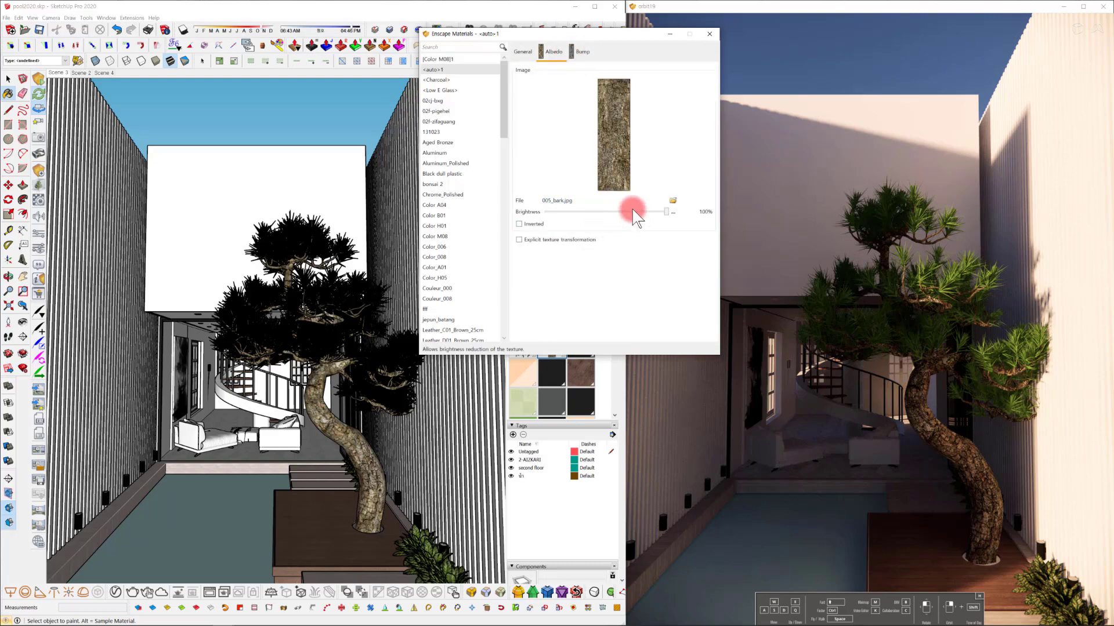
pyautogui.click(582, 51)
pyautogui.moveTo(666, 212)
pyautogui.mouseDown()
pyautogui.moveTo(652, 223)
pyautogui.moveTo(664, 214)
pyautogui.moveTo(621, 214)
pyautogui.moveTo(683, 220)
pyautogui.mouseUp()
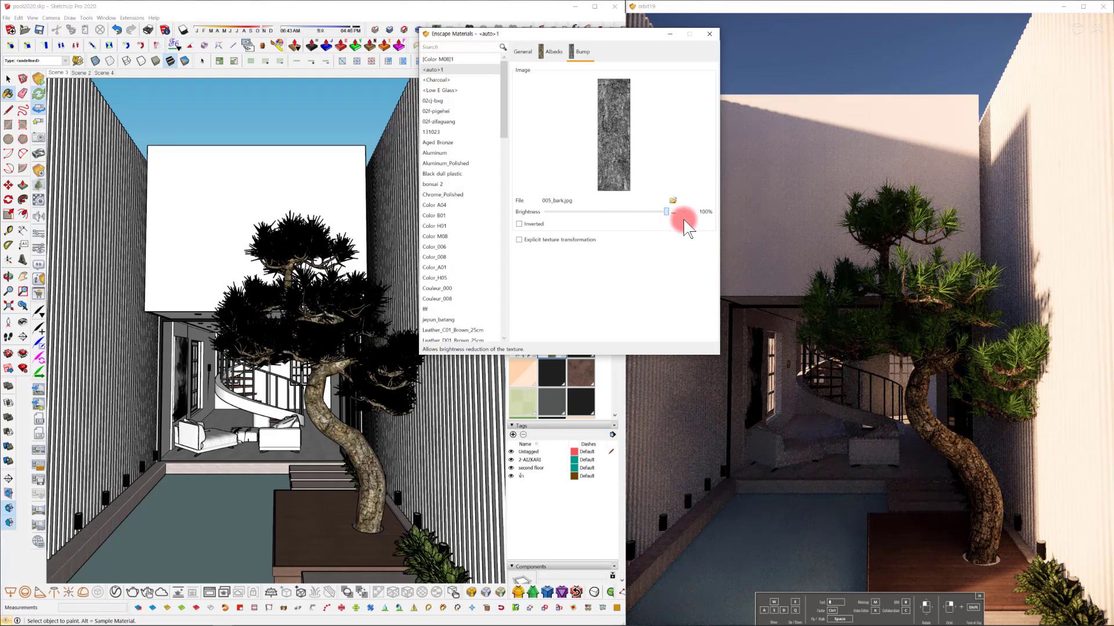
pyautogui.click(523, 54)
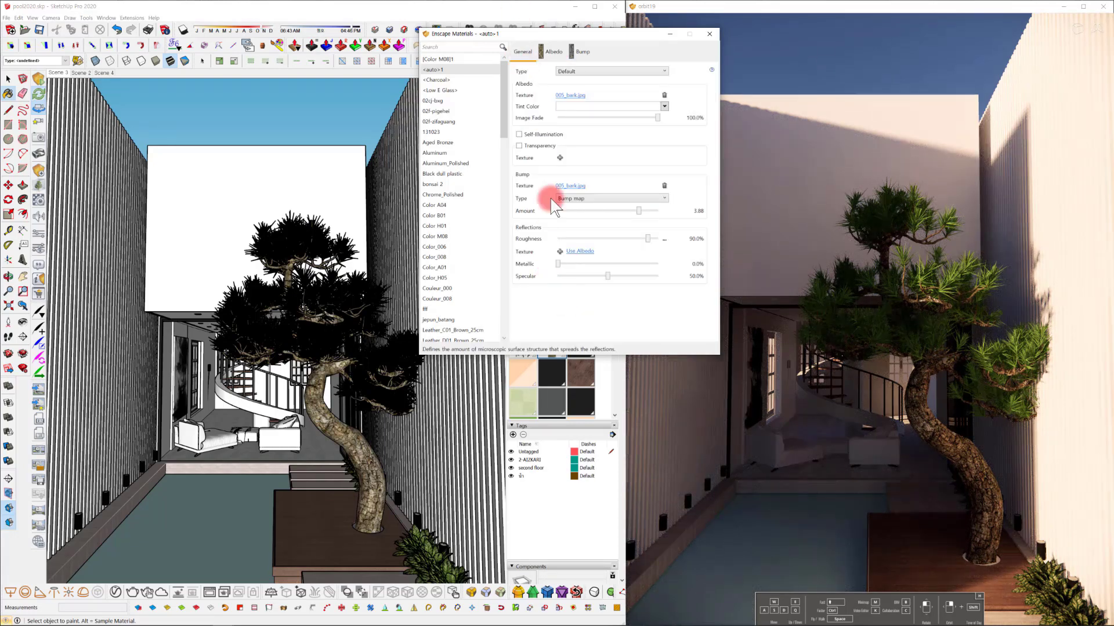
pyautogui.click(713, 37)
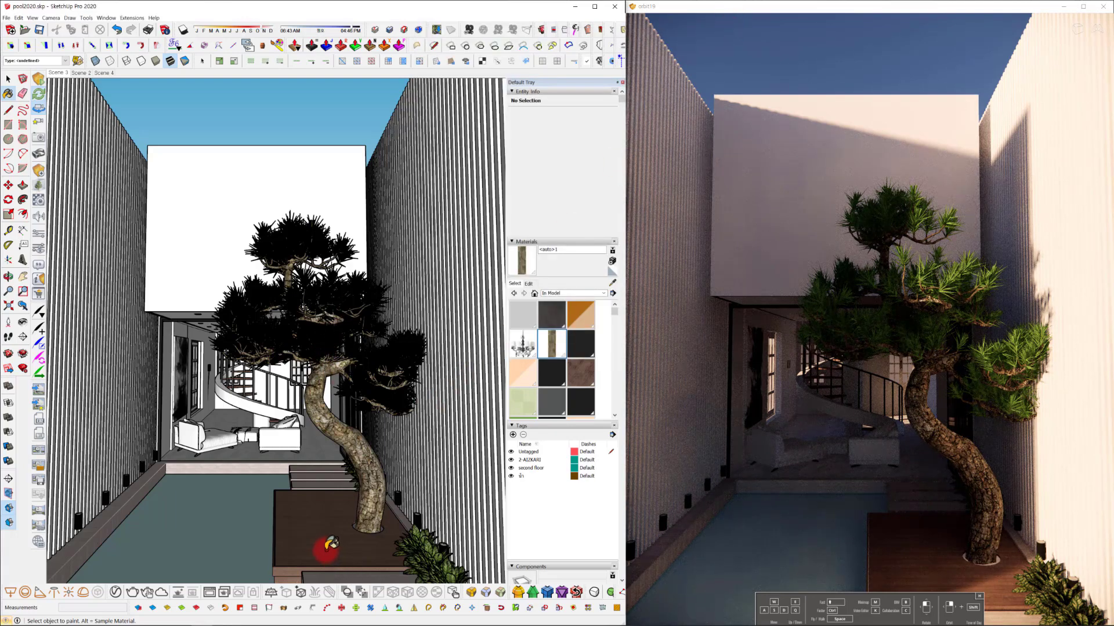
# Convert the pine tree group into a component with the definition name tr01.
pyautogui.press('space')
pyautogui.click(342, 426)
pyautogui.rightClick(342, 424)
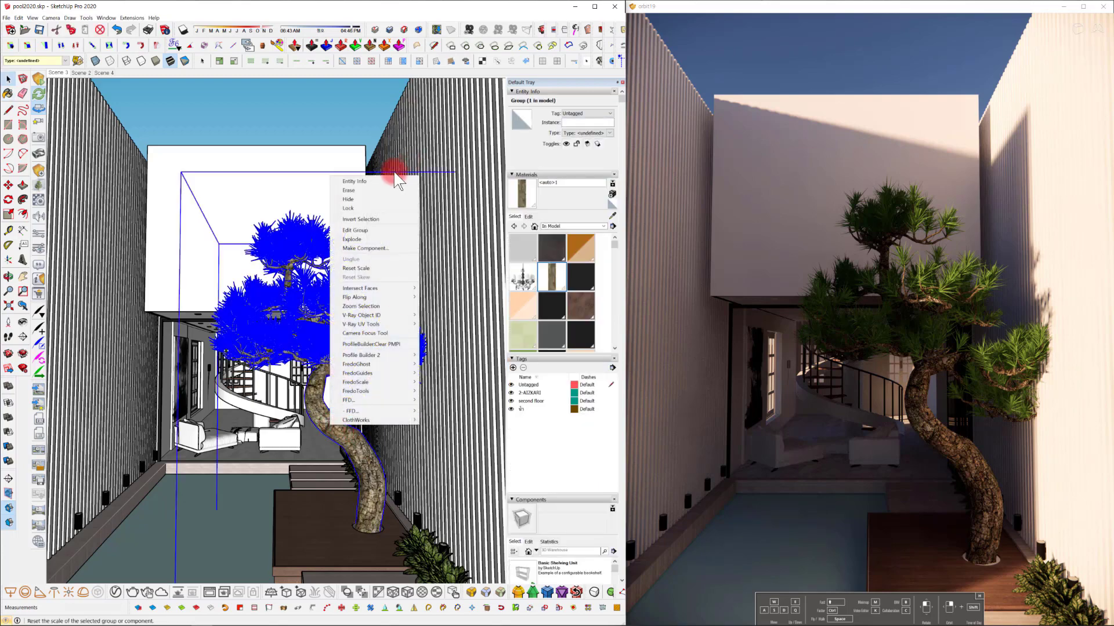
pyautogui.click(365, 248)
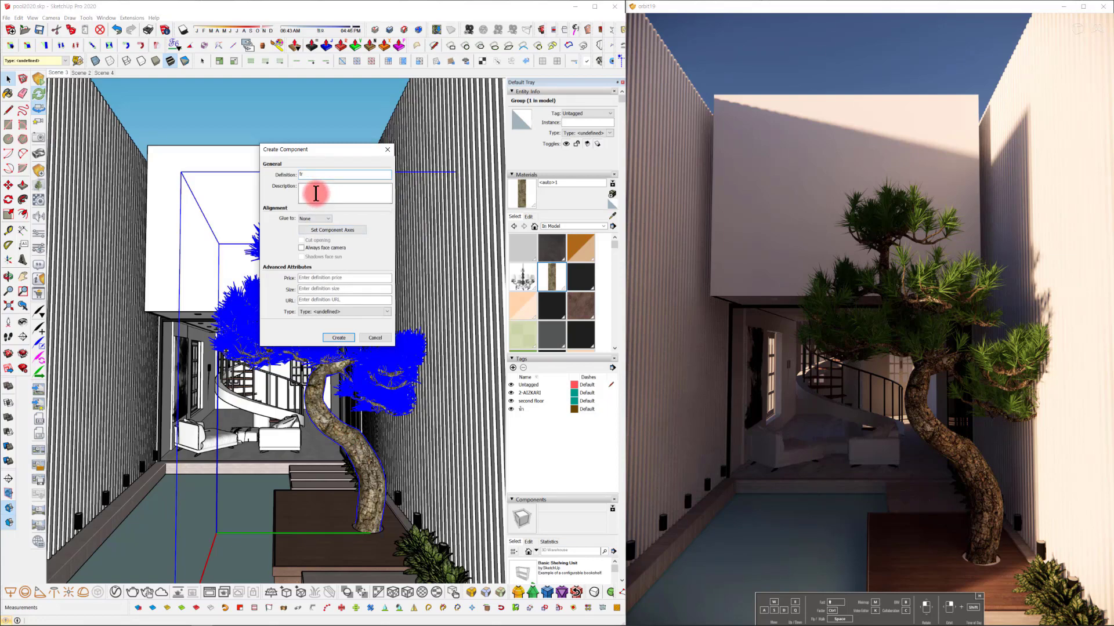
pyautogui.write('tr01')
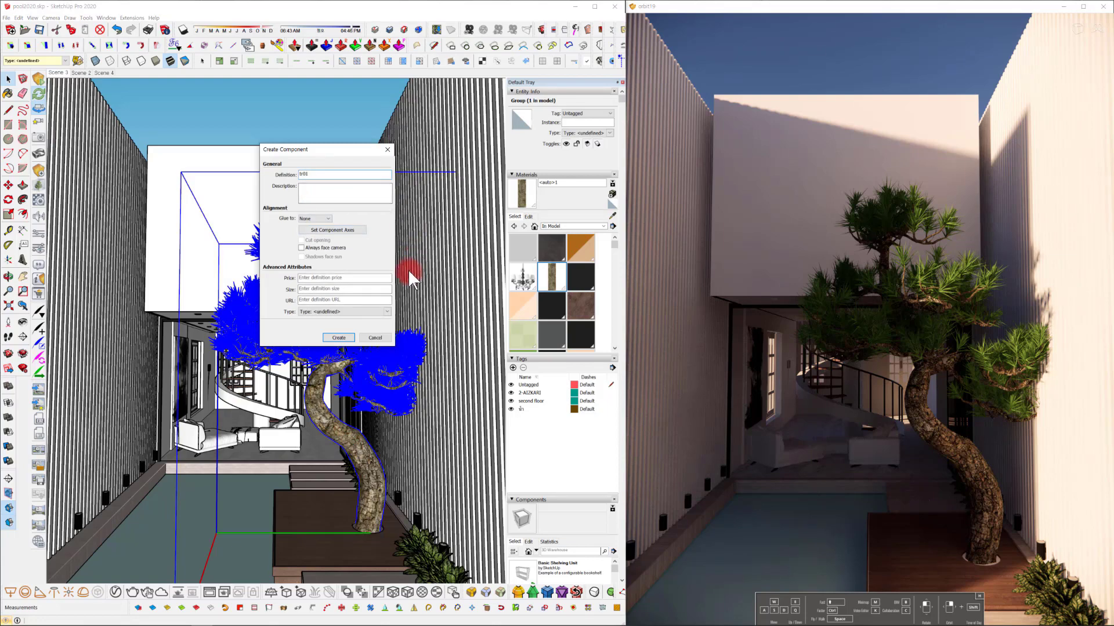
pyautogui.click(346, 337)
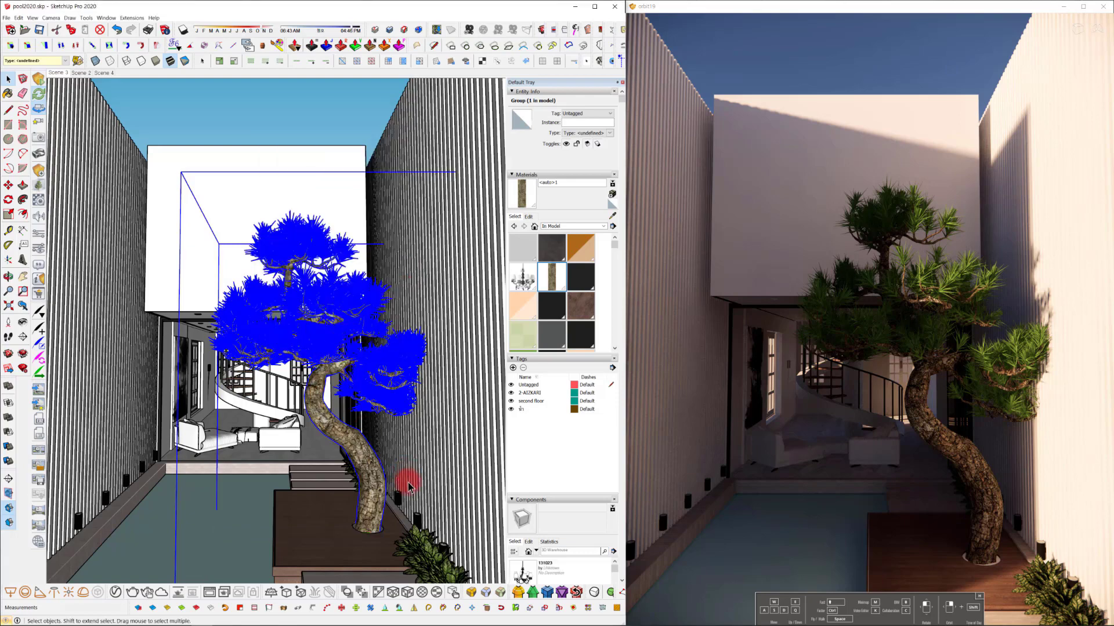
# Save the pine tree component as an external Enscape model, tr01.skp, in the "swimming pool By BB" folder.
pyautogui.rightClick(355, 447)
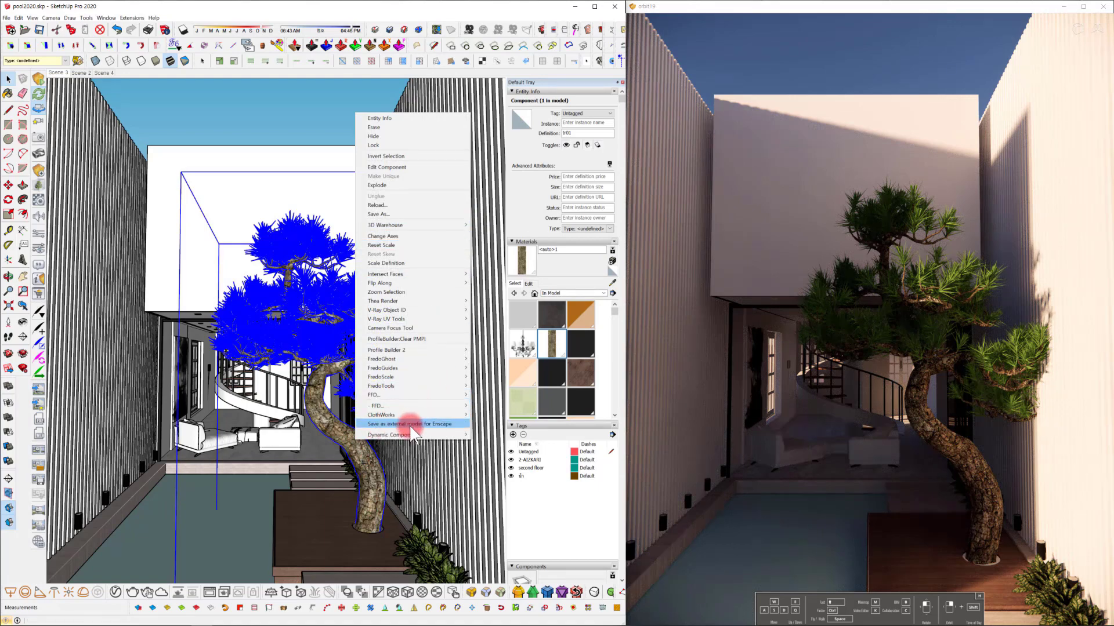
pyautogui.click(441, 424)
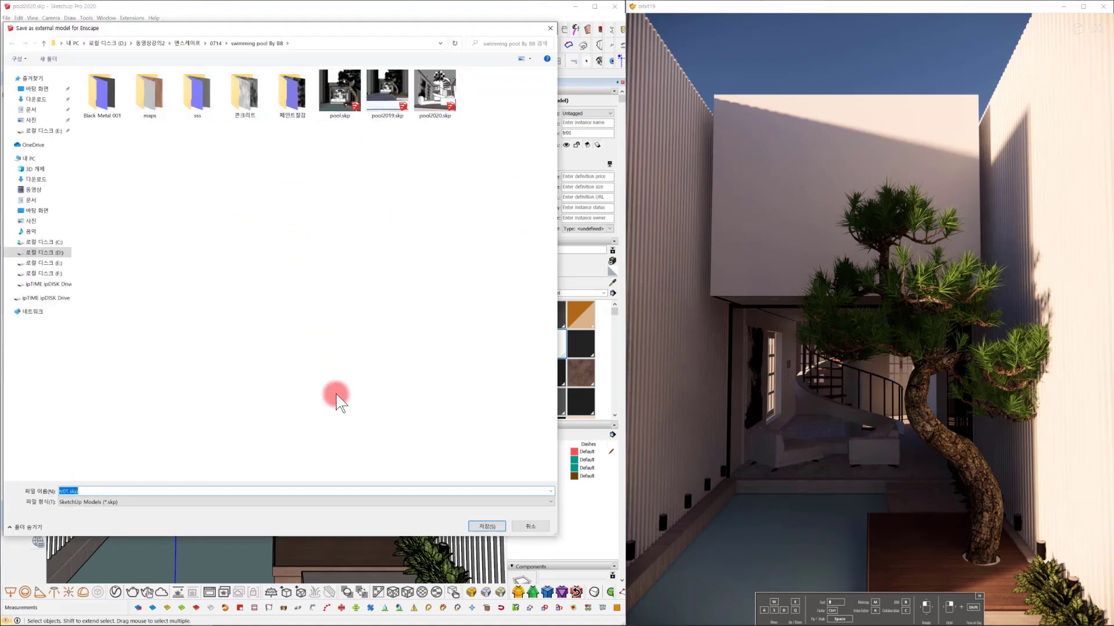
pyautogui.click(492, 526)
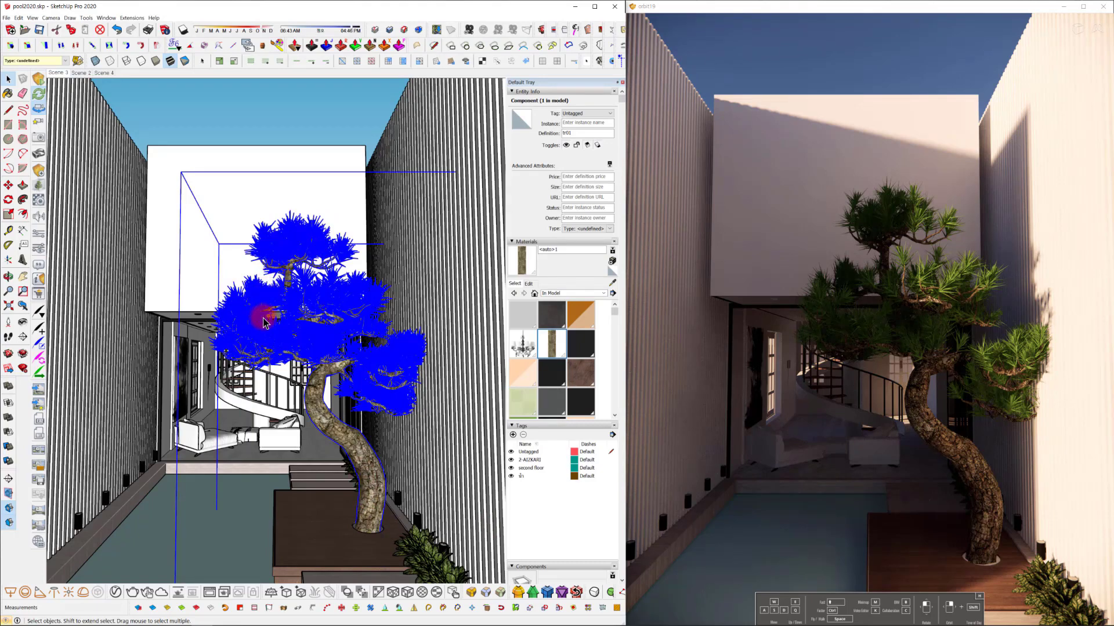
# Convert the group of low plants beside the wooden steps into a component named tr22.
pyautogui.moveTo(311, 377)
pyautogui.mouseDown(button='middle')
pyautogui.moveTo(343, 368)
pyautogui.moveTo(284, 363)
pyautogui.moveTo(315, 364)
pyautogui.moveTo(319, 343)
pyautogui.moveTo(329, 348)
pyautogui.moveTo(302, 346)
pyautogui.mouseUp(button='middle')
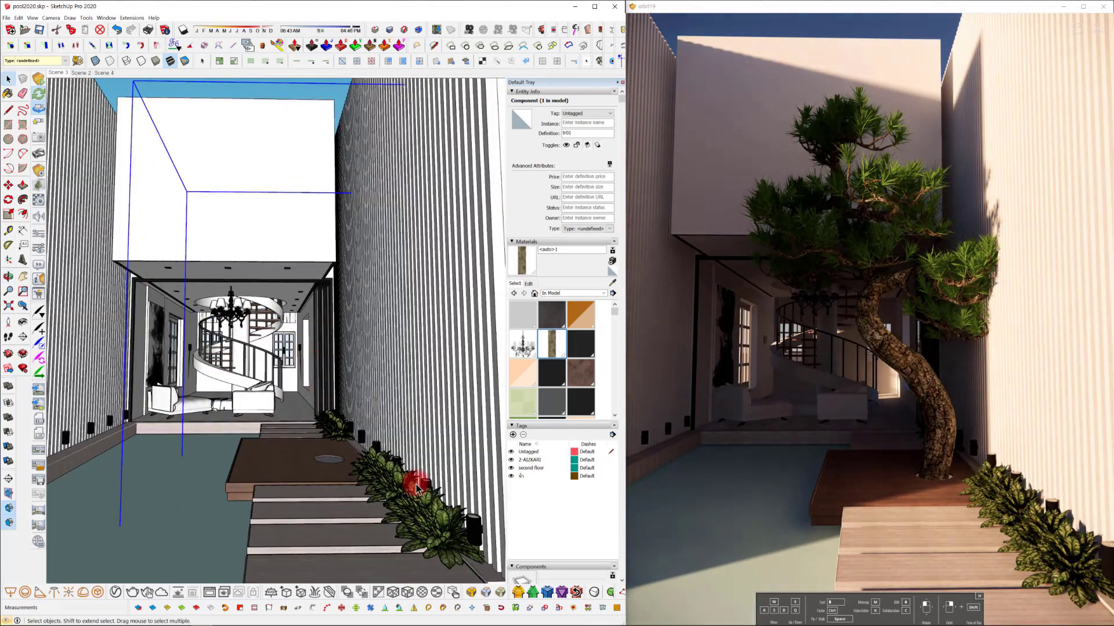
pyautogui.click(404, 492)
pyautogui.rightClick(409, 500)
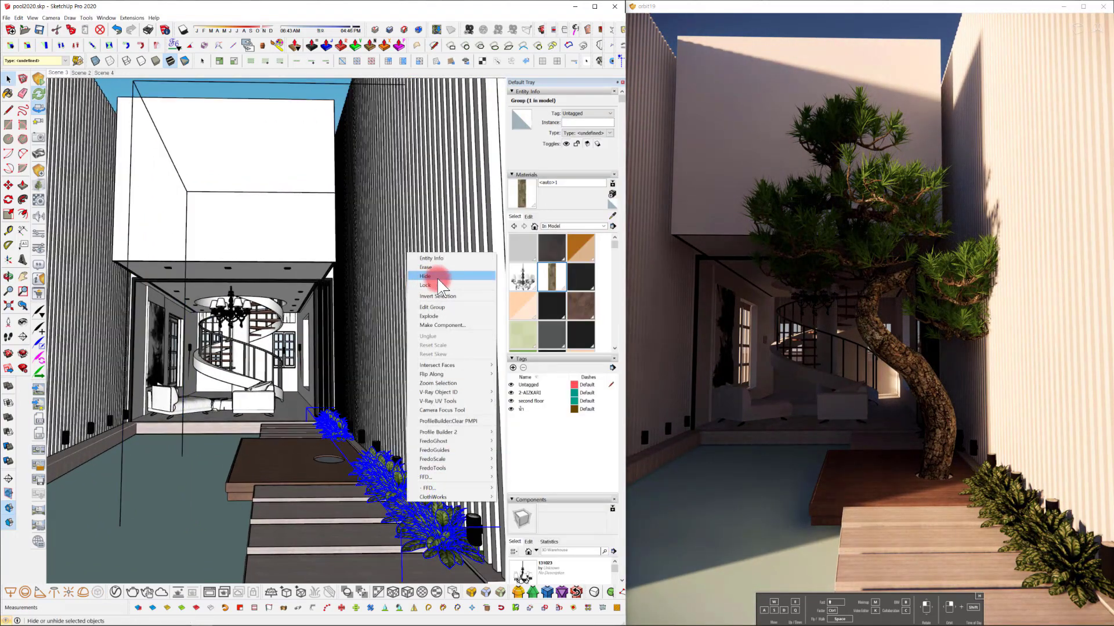
pyautogui.click(460, 325)
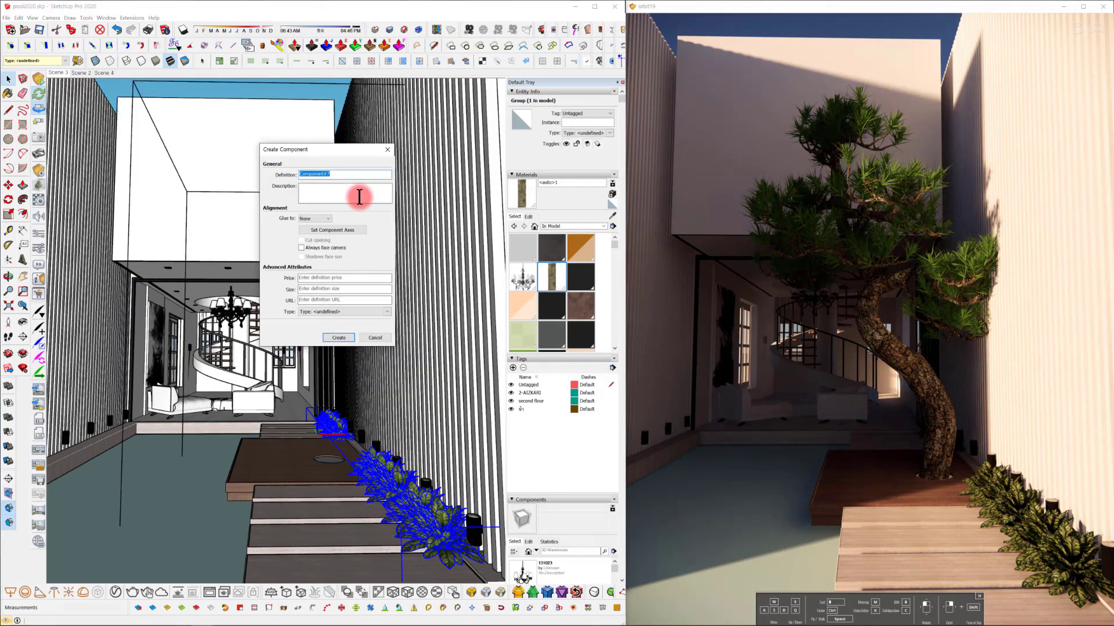
pyautogui.write('tr22')
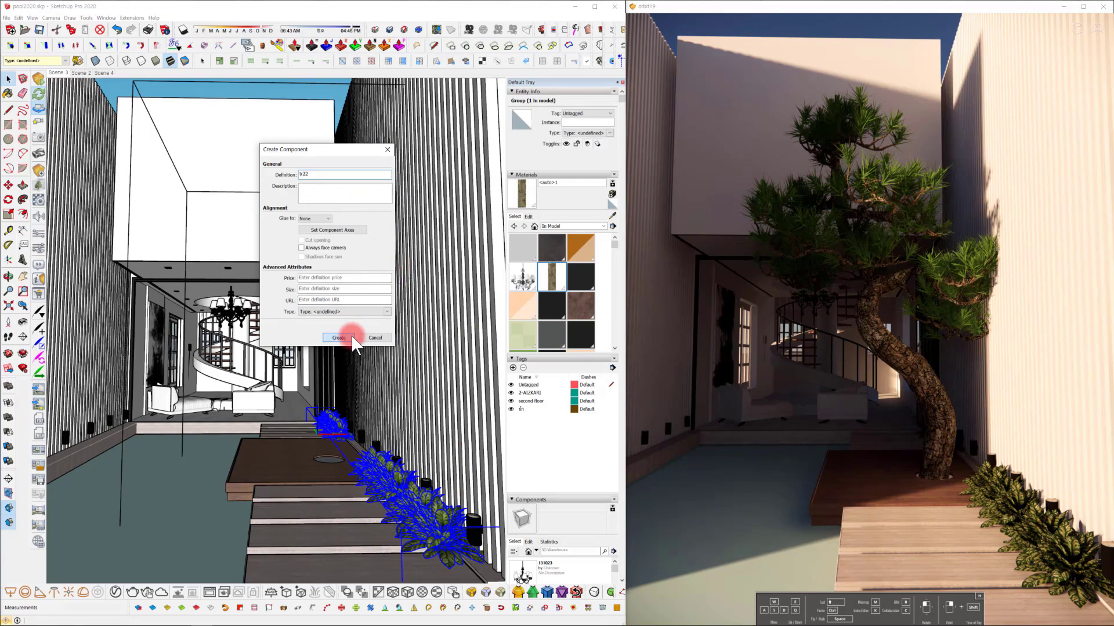
pyautogui.click(348, 337)
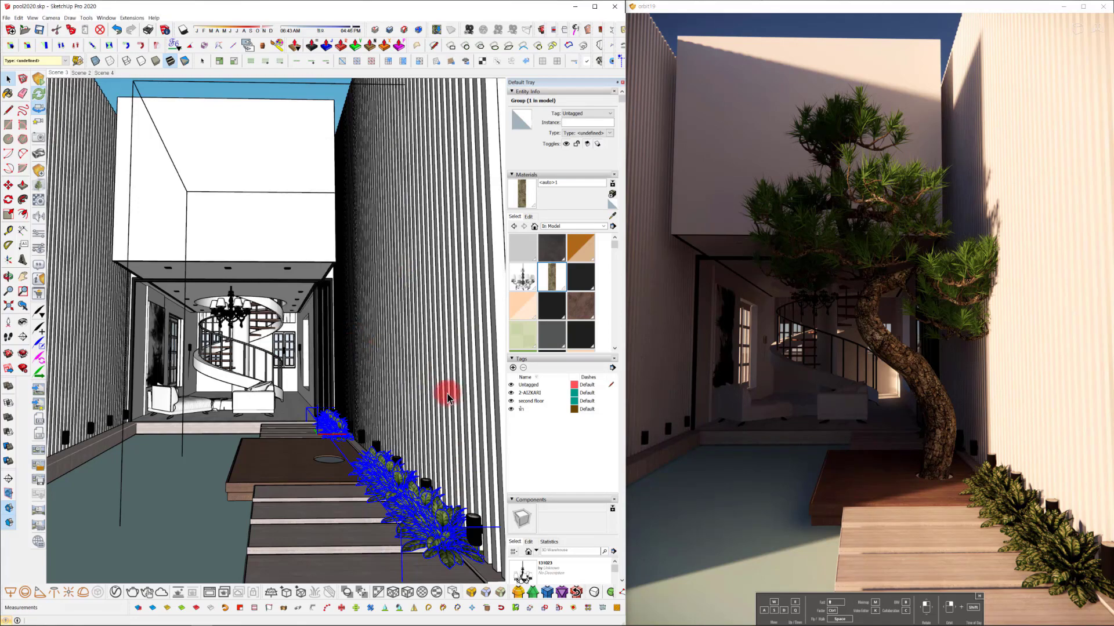
# Save the low plants component as an external Enscape model, tr22.skp, in the "swimming pool By BB" folder.
pyautogui.rightClick(410, 499)
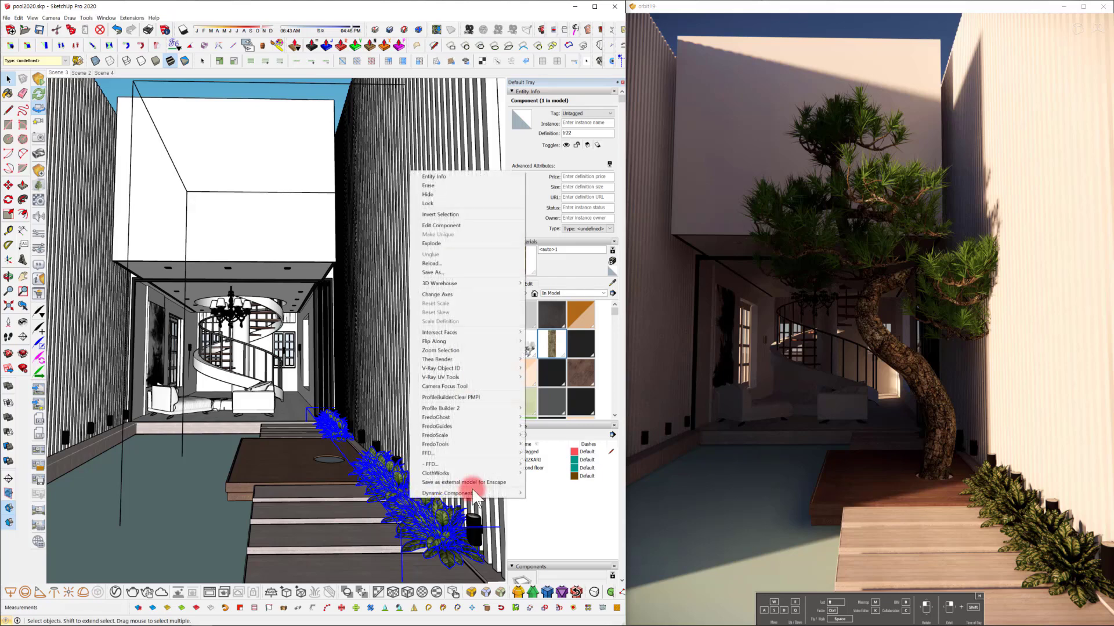
pyautogui.click(462, 482)
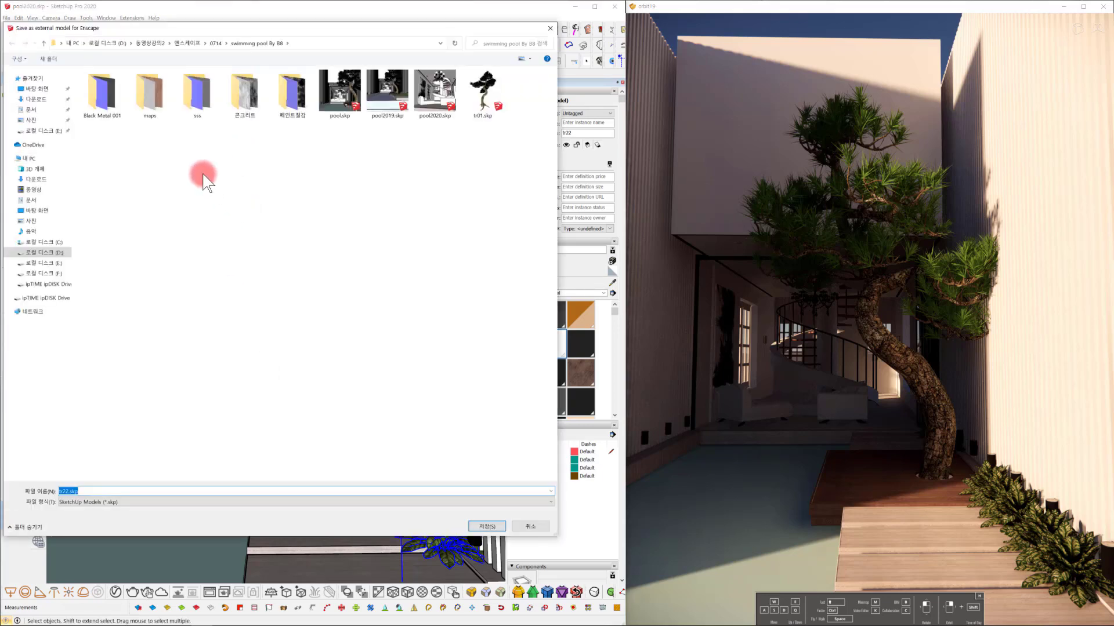
pyautogui.click(486, 526)
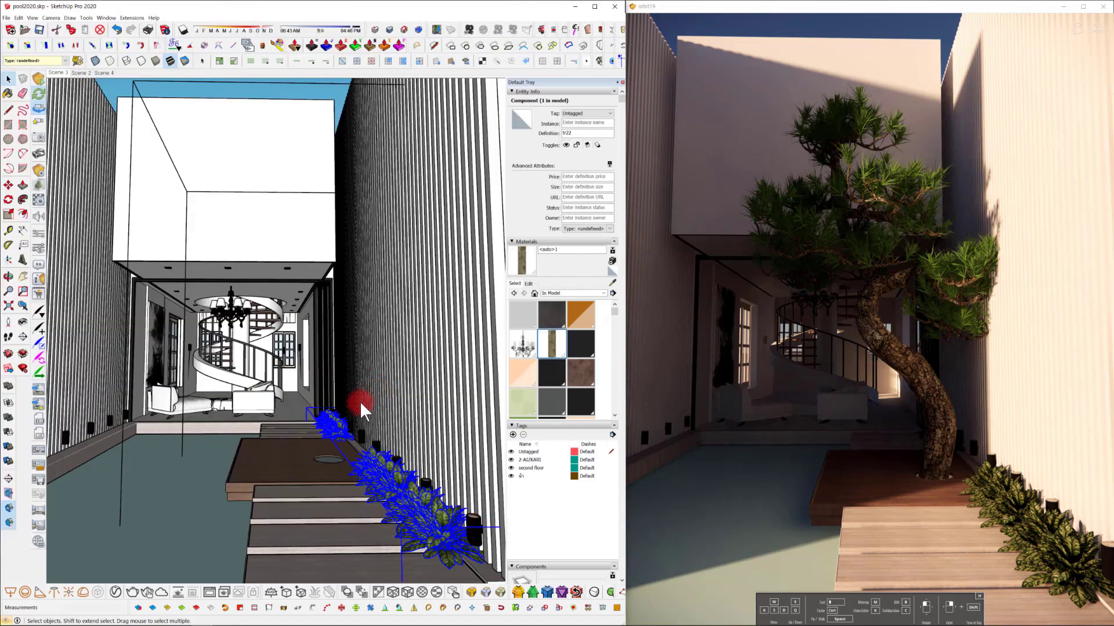
# Check from several angles how the tree and plant proxies display in the model and in the live render.
pyautogui.moveTo(358, 443)
pyautogui.mouseDown(button='middle')
pyautogui.moveTo(510, 385)
pyautogui.moveTo(363, 427)
pyautogui.moveTo(366, 455)
pyautogui.moveTo(340, 464)
pyautogui.moveTo(366, 437)
pyautogui.moveTo(412, 443)
pyautogui.mouseUp(button='middle')
pyautogui.moveTo(393, 440)
pyautogui.mouseDown(button='middle')
pyautogui.moveTo(415, 441)
pyautogui.moveTo(373, 447)
pyautogui.mouseUp(button='middle')
pyautogui.scroll(3, 368, 449)
pyautogui.scroll(-5, 363, 453)
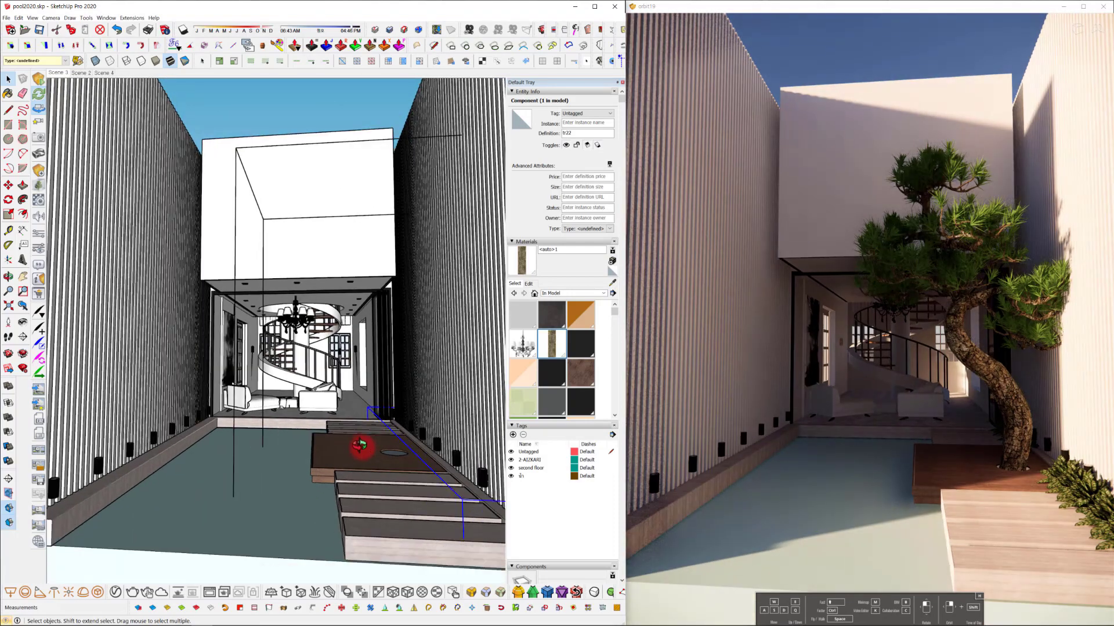
pyautogui.moveTo(363, 452); pyautogui.dragTo(369, 448, button='middle')
pyautogui.scroll(-2, 369, 447)
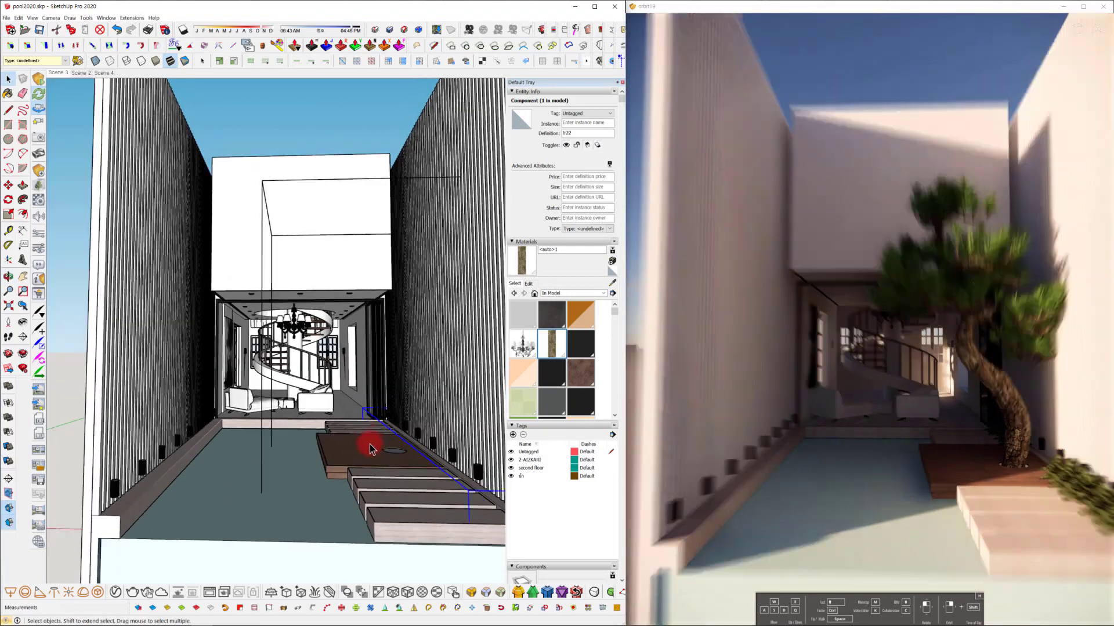
pyautogui.moveTo(383, 401); pyautogui.dragTo(324, 390, button='middle')
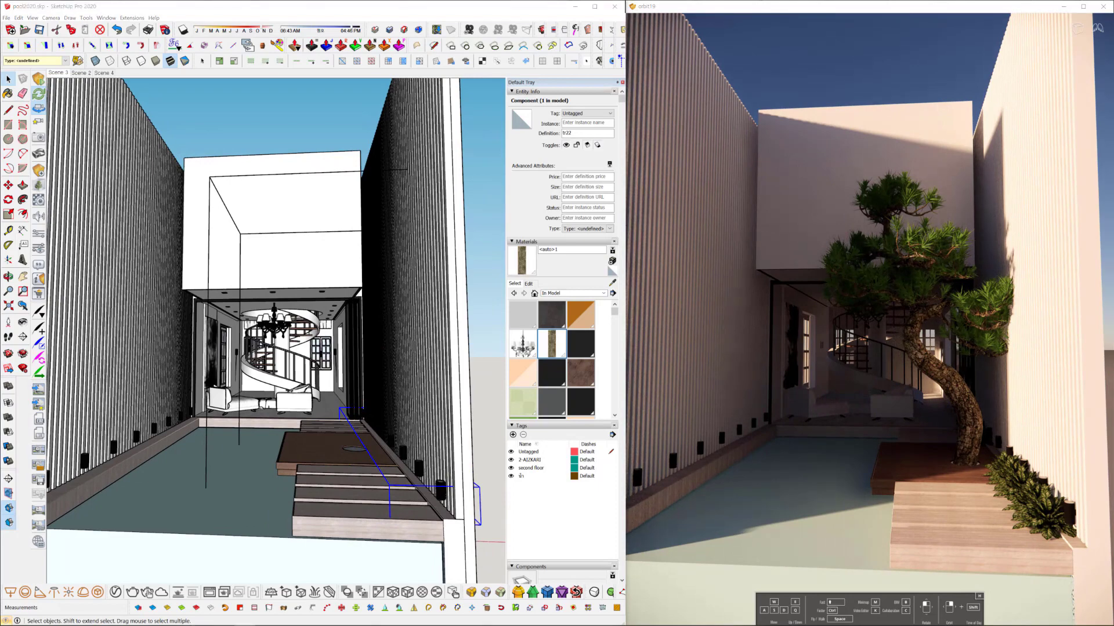
pyautogui.hotkey('alt', 'Tab')
pyautogui.click(638, 59)
pyautogui.press('Escape')
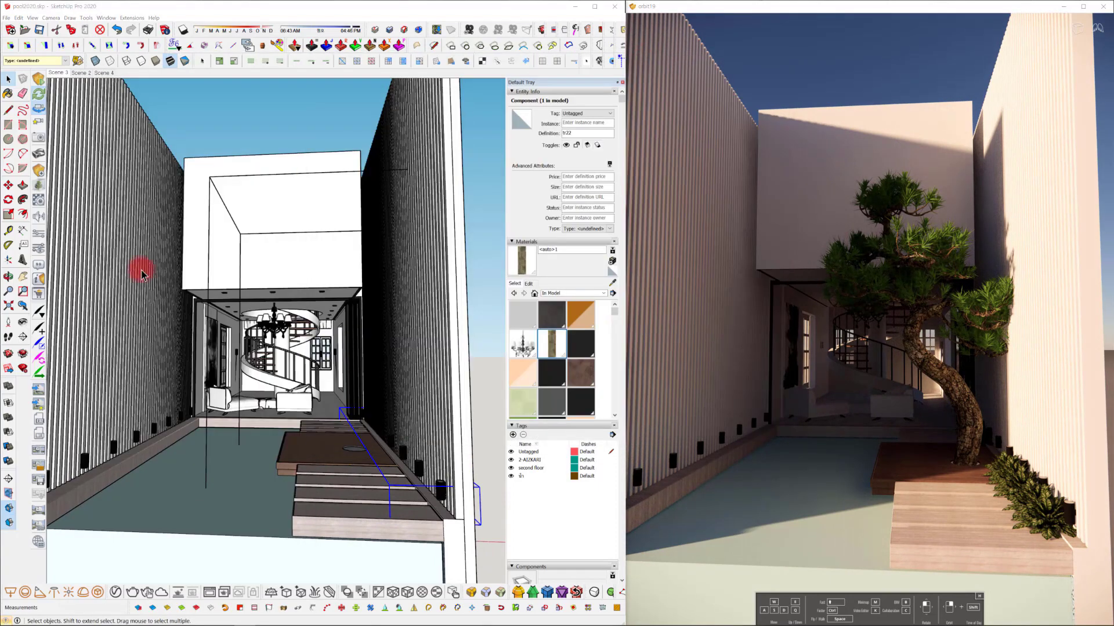
# Move the shadow time of day back to early morning.
pyautogui.moveTo(355, 303)
pyautogui.mouseDown(button='middle')
pyautogui.moveTo(437, 308)
pyautogui.moveTo(361, 319)
pyautogui.moveTo(366, 290)
pyautogui.mouseUp(button='middle')
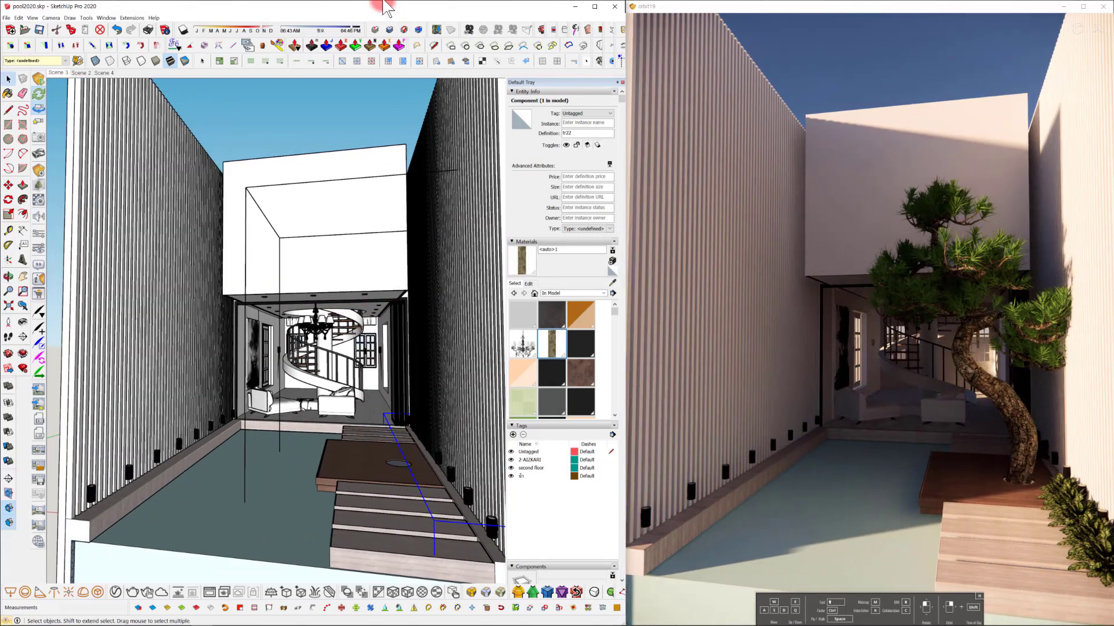
pyautogui.click(348, 29)
pyautogui.moveTo(353, 32); pyautogui.dragTo(280, 38)
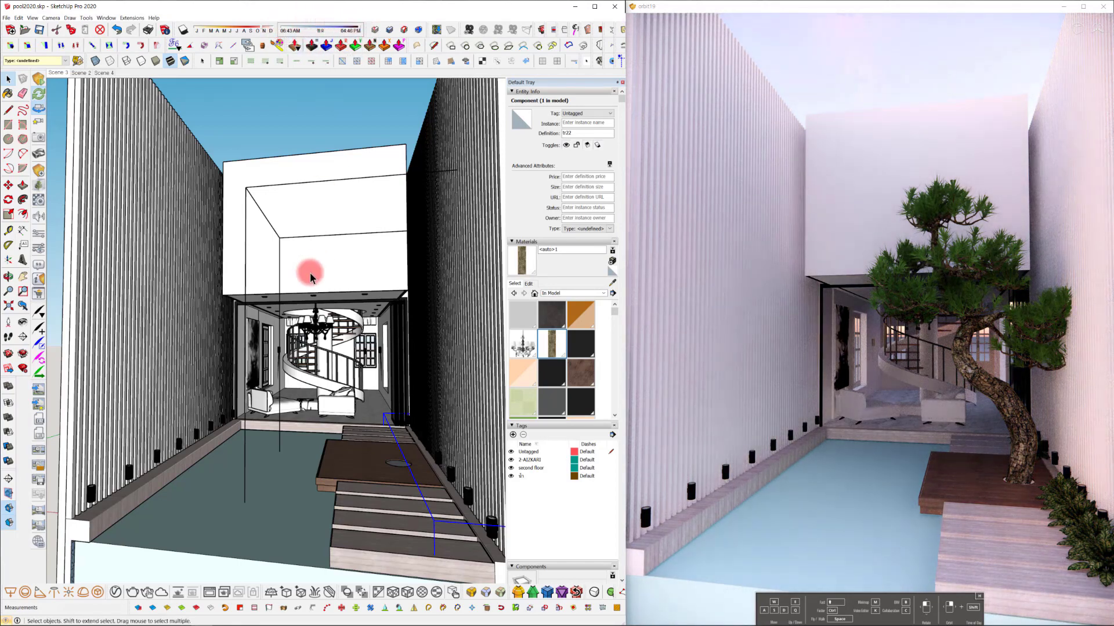
# Set the shadow date to 03/07.
pyautogui.moveTo(311, 269)
pyautogui.mouseDown(button='middle')
pyautogui.moveTo(341, 261)
pyautogui.moveTo(338, 271)
pyautogui.moveTo(313, 264)
pyautogui.moveTo(343, 290)
pyautogui.moveTo(328, 277)
pyautogui.mouseUp(button='middle')
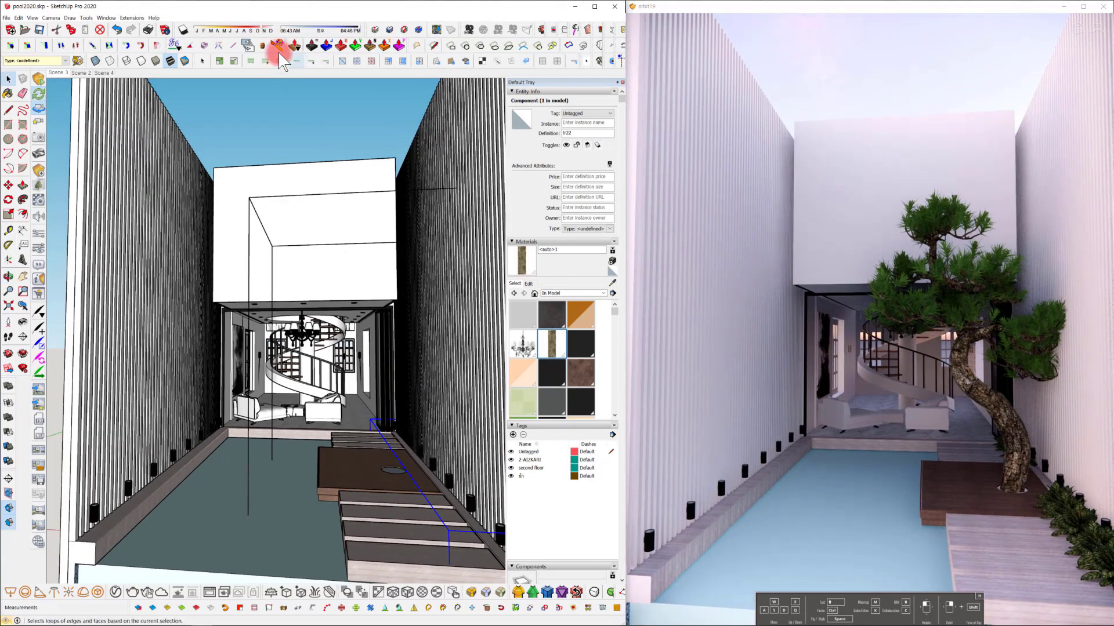
pyautogui.scroll(-3, 569, 396)
pyautogui.scroll(-10, 566, 441)
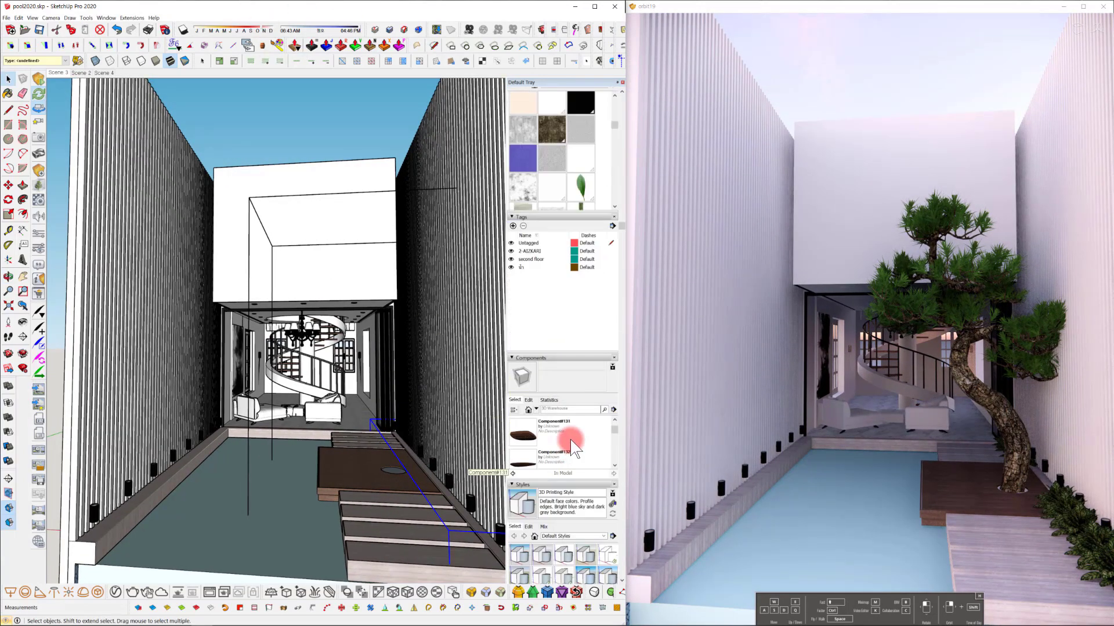
pyautogui.scroll(-5, 571, 505)
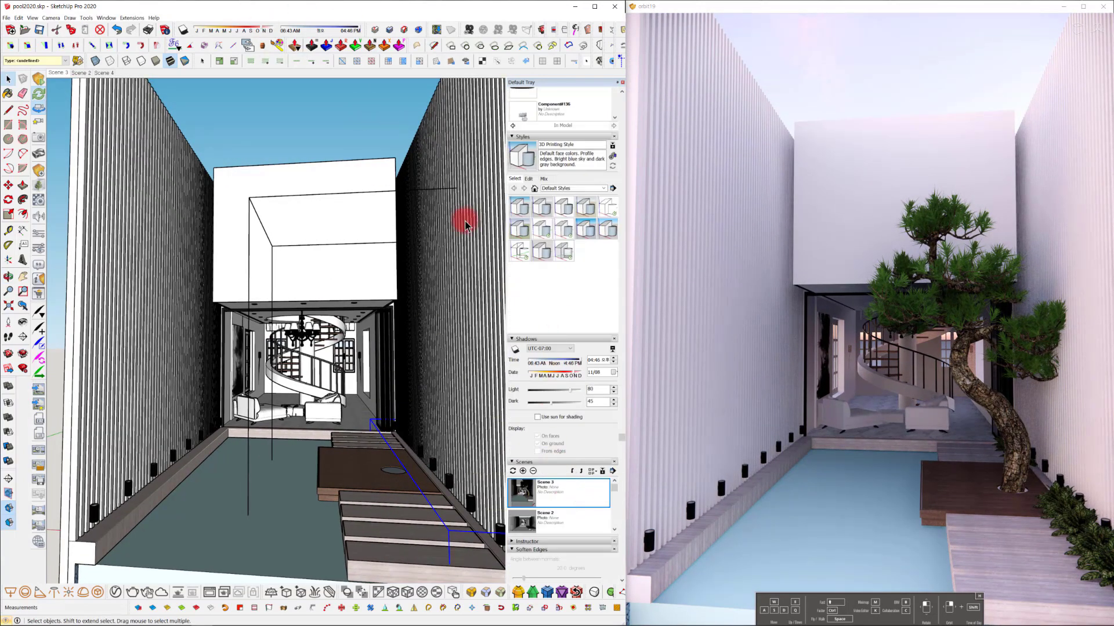
pyautogui.moveTo(227, 29); pyautogui.dragTo(208, 28)
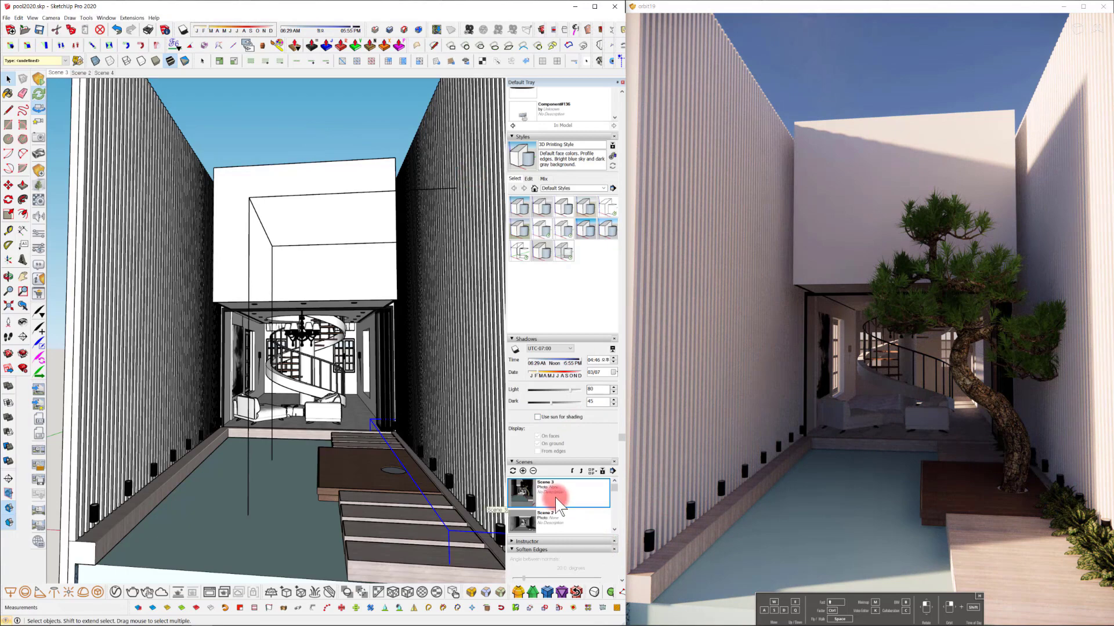
# Set the shadow time of day to 06:30 PM for a dusk sky over the courtyard.
pyautogui.click(617, 360)
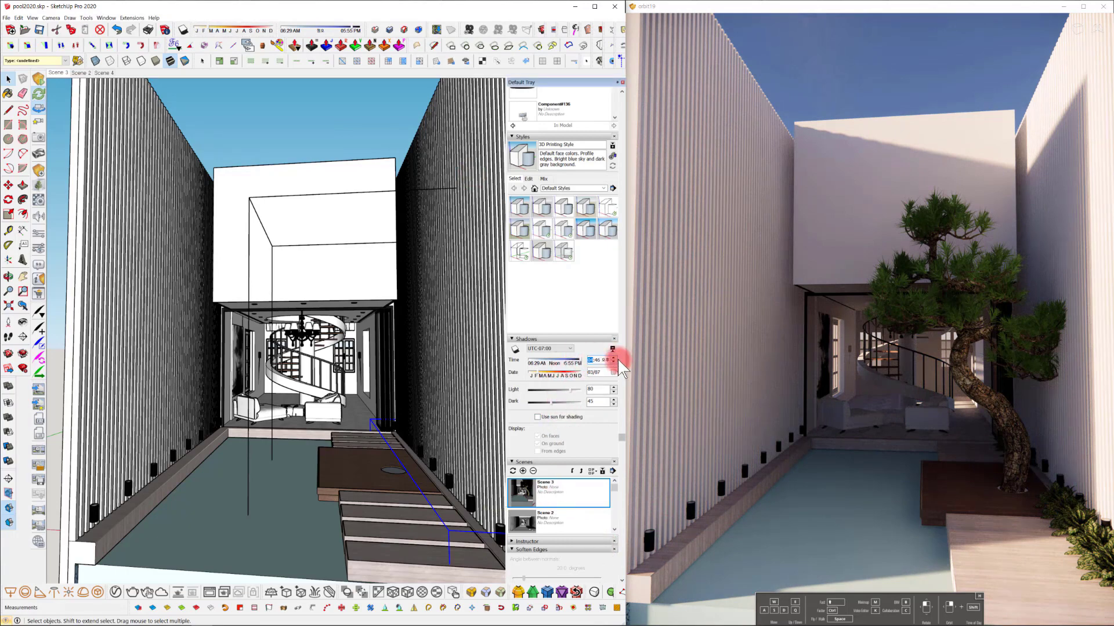
pyautogui.click(614, 356)
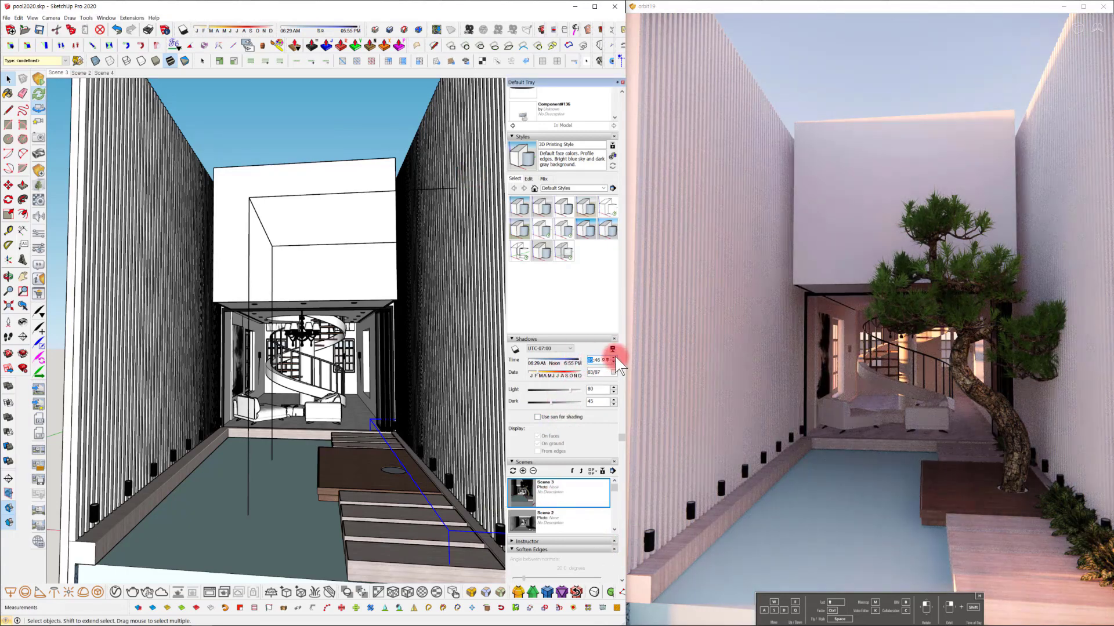
pyautogui.click(615, 357)
pyautogui.click(614, 361)
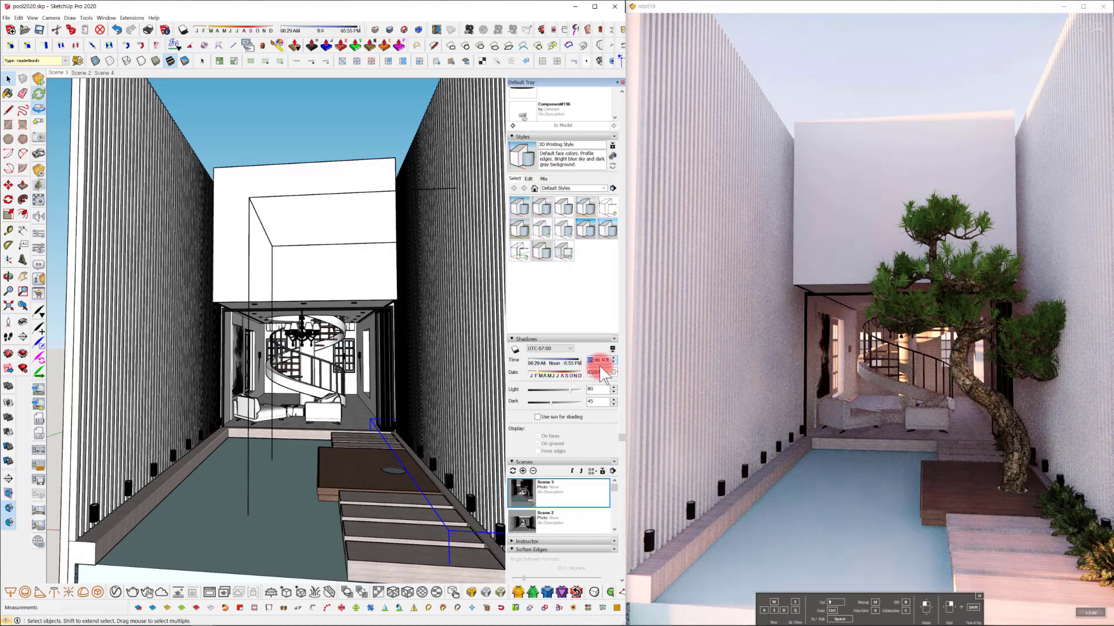
pyautogui.click(597, 361)
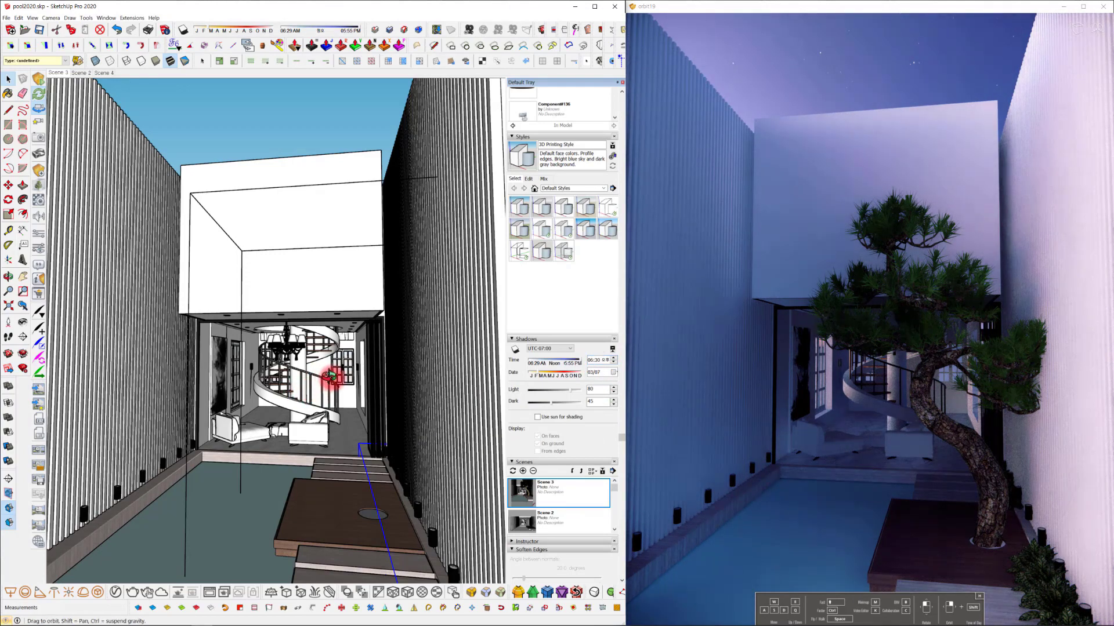
pyautogui.moveTo(332, 378)
pyautogui.mouseDown(button='middle')
pyautogui.moveTo(373, 385)
pyautogui.moveTo(353, 415)
pyautogui.moveTo(348, 385)
pyautogui.mouseUp(button='middle')
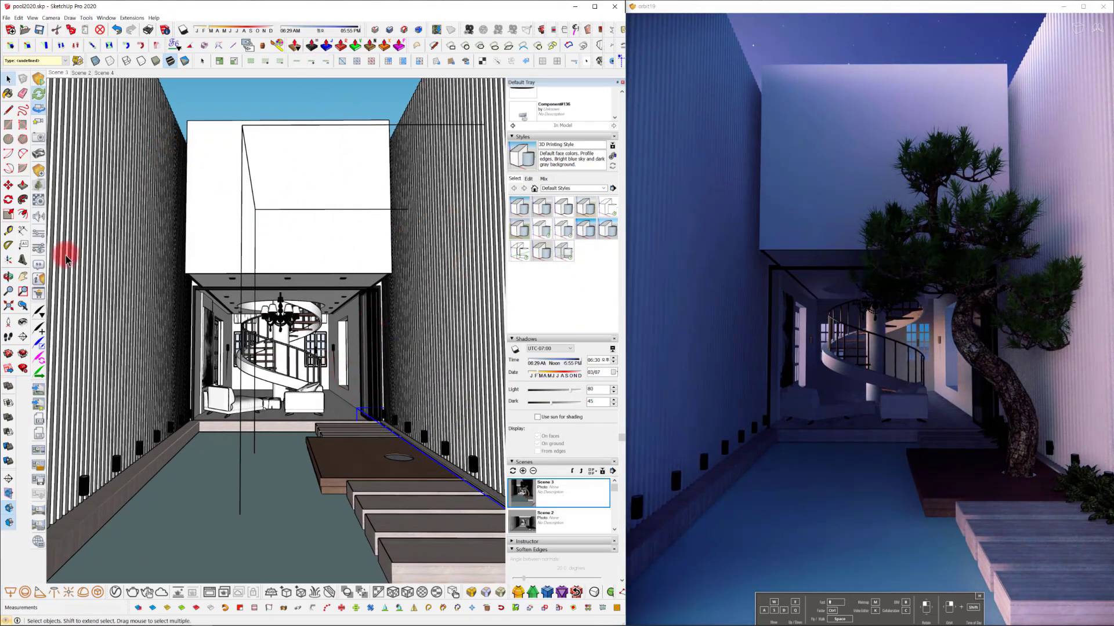
# Set the Enscape atmosphere's sun brightness to 65% and night sky brightness to 52%.
pyautogui.click(37, 248)
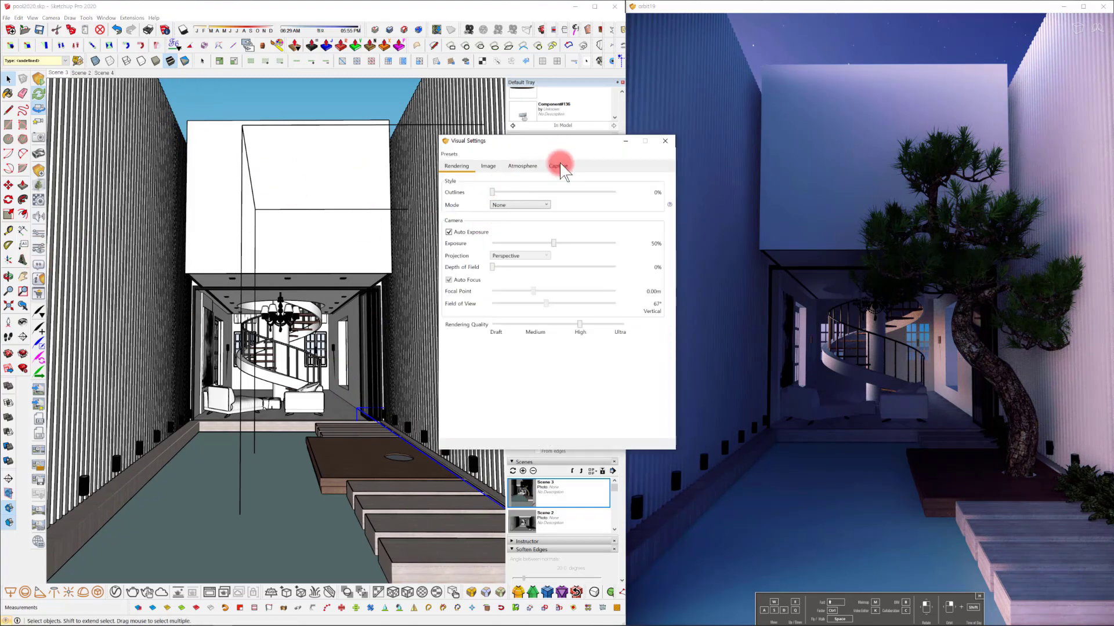
pyautogui.click(522, 166)
pyautogui.click(520, 244)
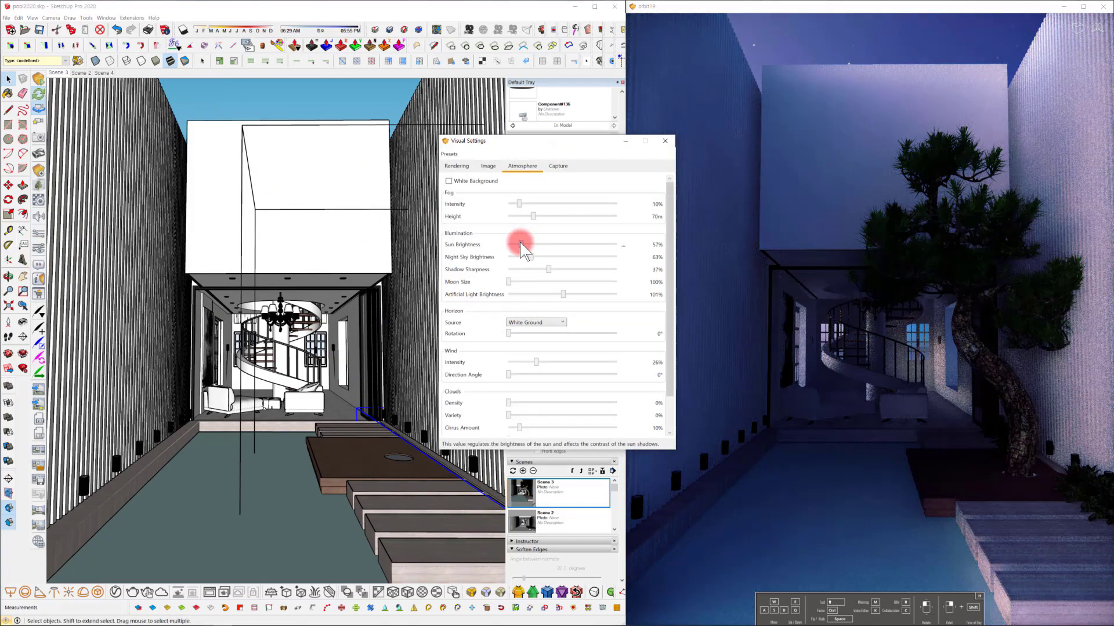
pyautogui.moveTo(520, 242); pyautogui.dragTo(526, 257)
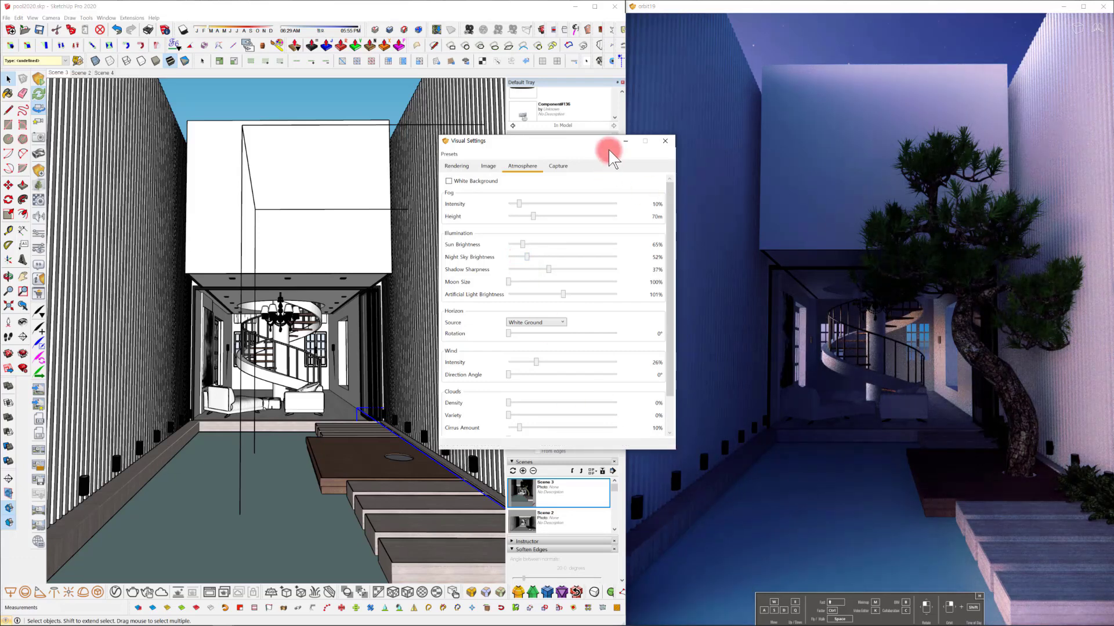
pyautogui.moveTo(583, 143); pyautogui.dragTo(423, 136)
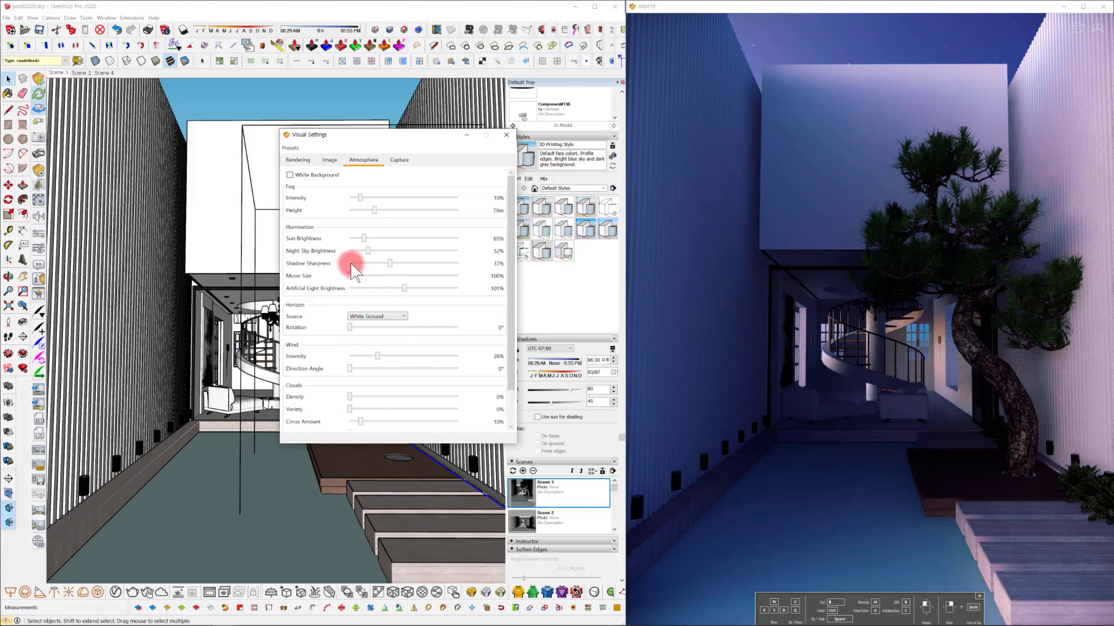
# Switch the horizon source to Skybox and load 3DCollective_HDRI_016_1859_16K.hdr from the "swimming pool By BB" folder.
pyautogui.click(396, 317)
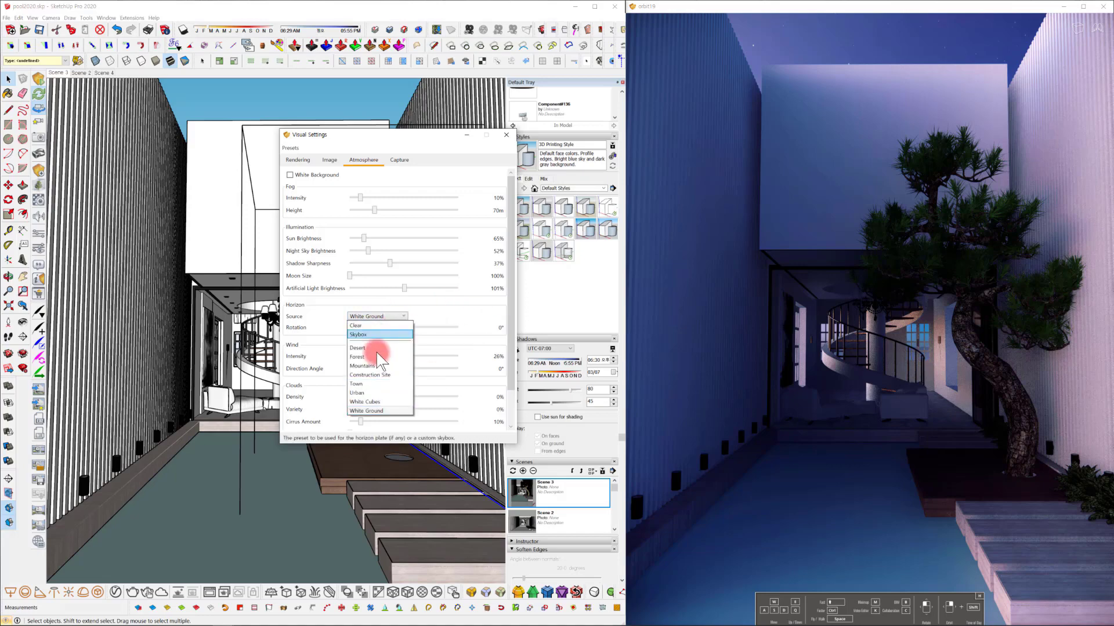
pyautogui.click(368, 334)
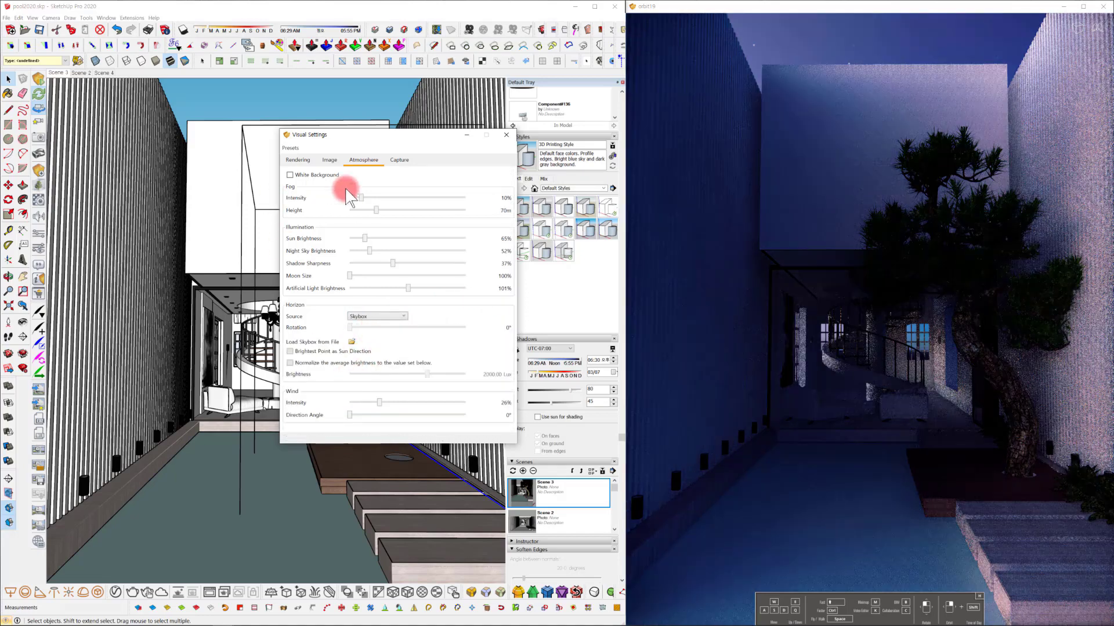
pyautogui.click(380, 342)
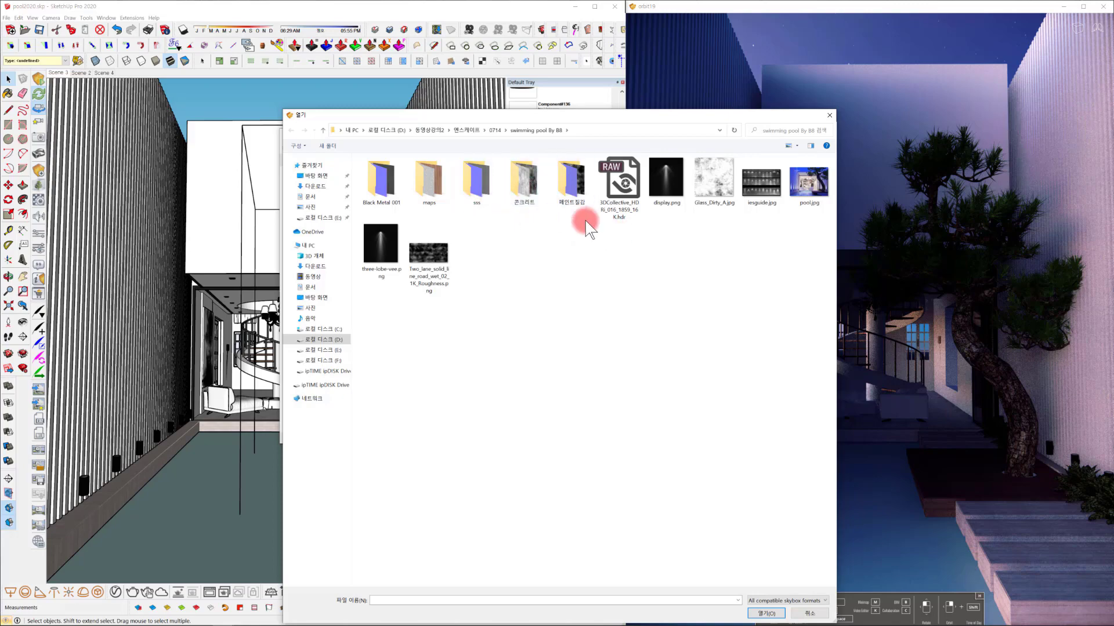
pyautogui.click(765, 613)
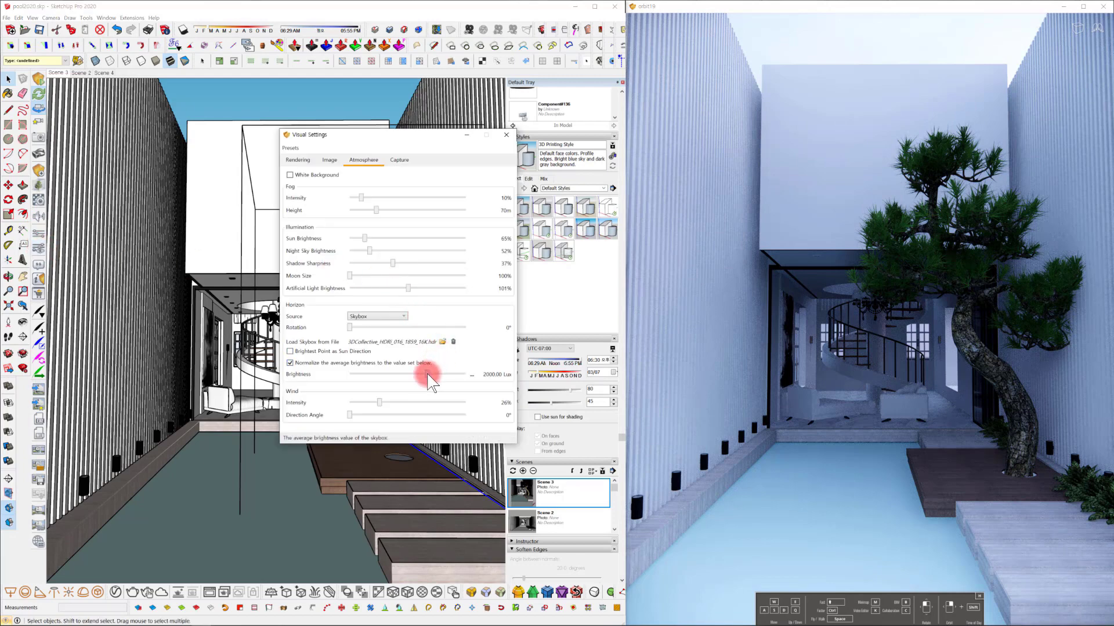
# Lower the skybox brightness to 0.35 Lux and the sun brightness to 36%.
pyautogui.moveTo(426, 375); pyautogui.dragTo(361, 375)
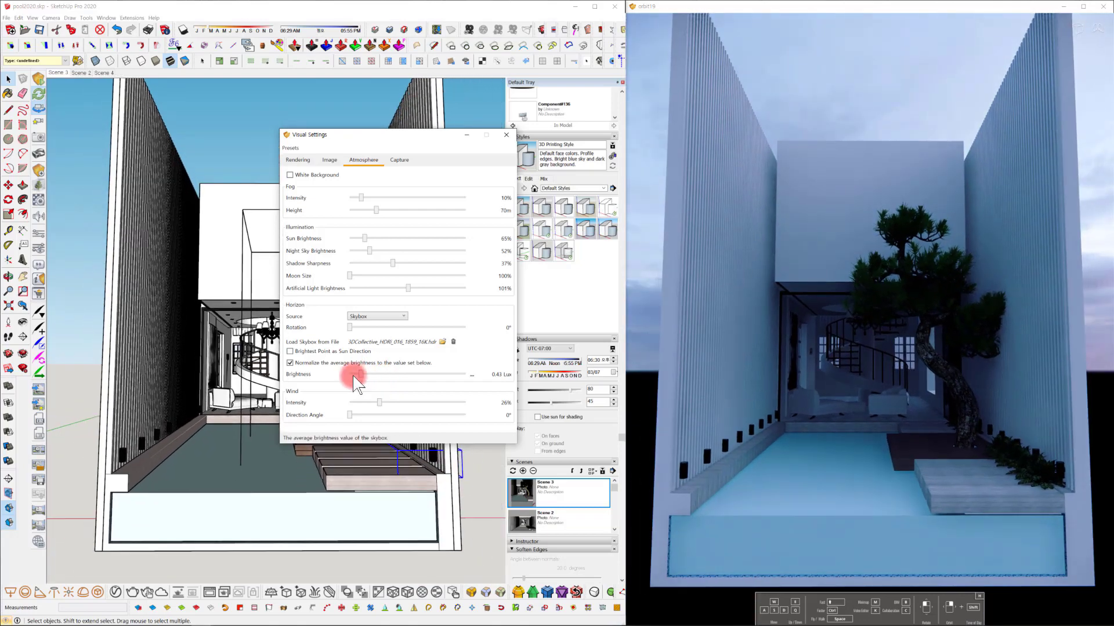
pyautogui.moveTo(361, 376); pyautogui.dragTo(359, 376)
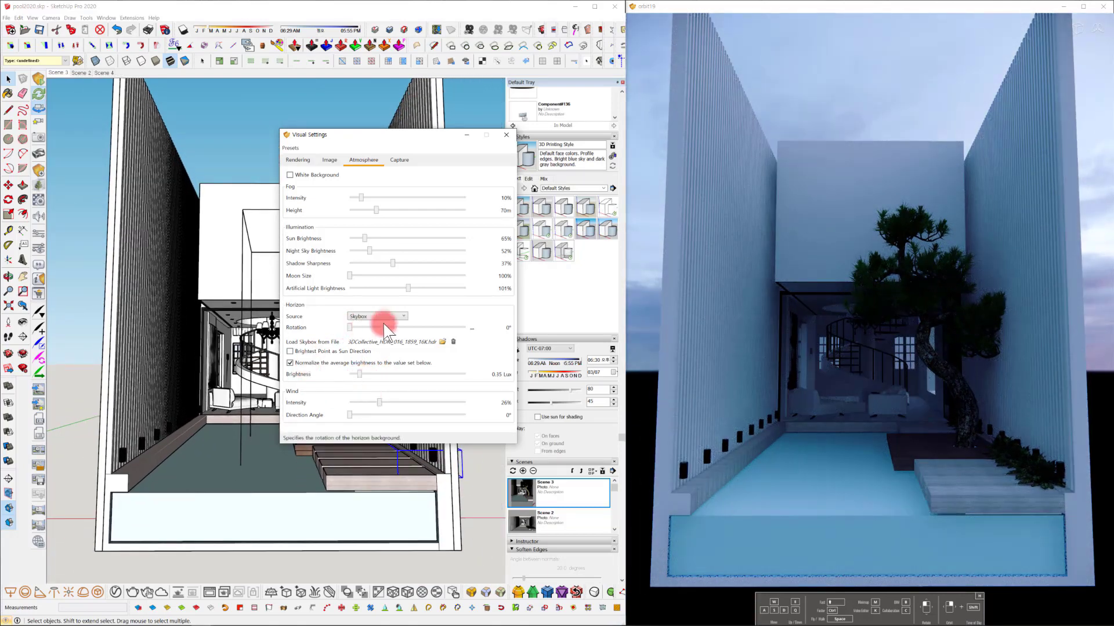
pyautogui.moveTo(370, 234); pyautogui.dragTo(357, 237)
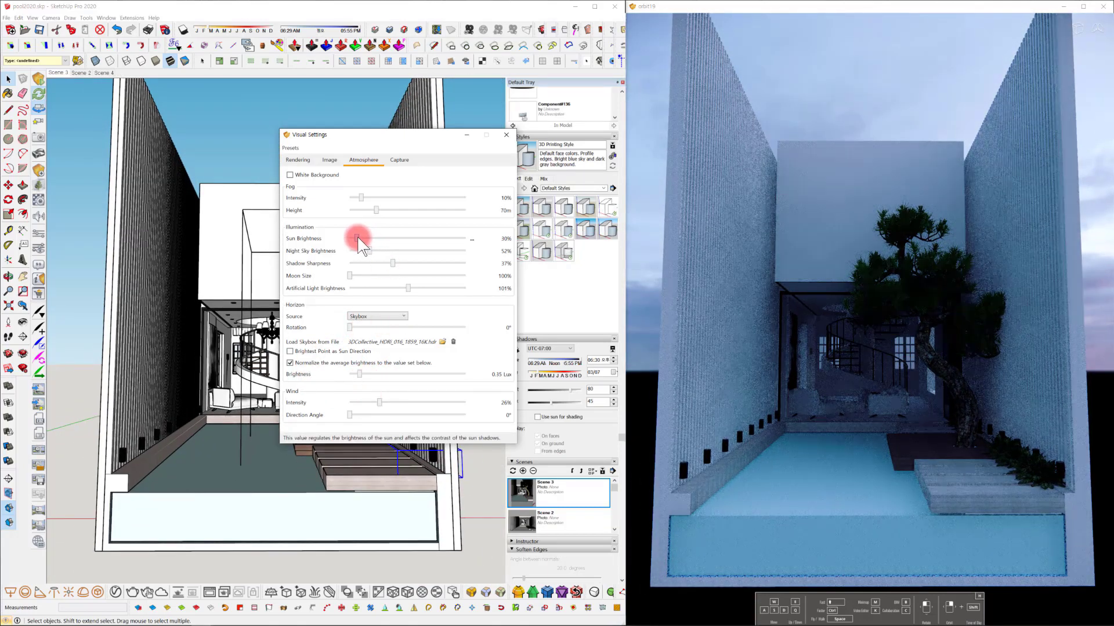
# Set the shadow time to 07:30 PM, with sun brightness at 41% and night sky brightness at 43%.
pyautogui.click(593, 360)
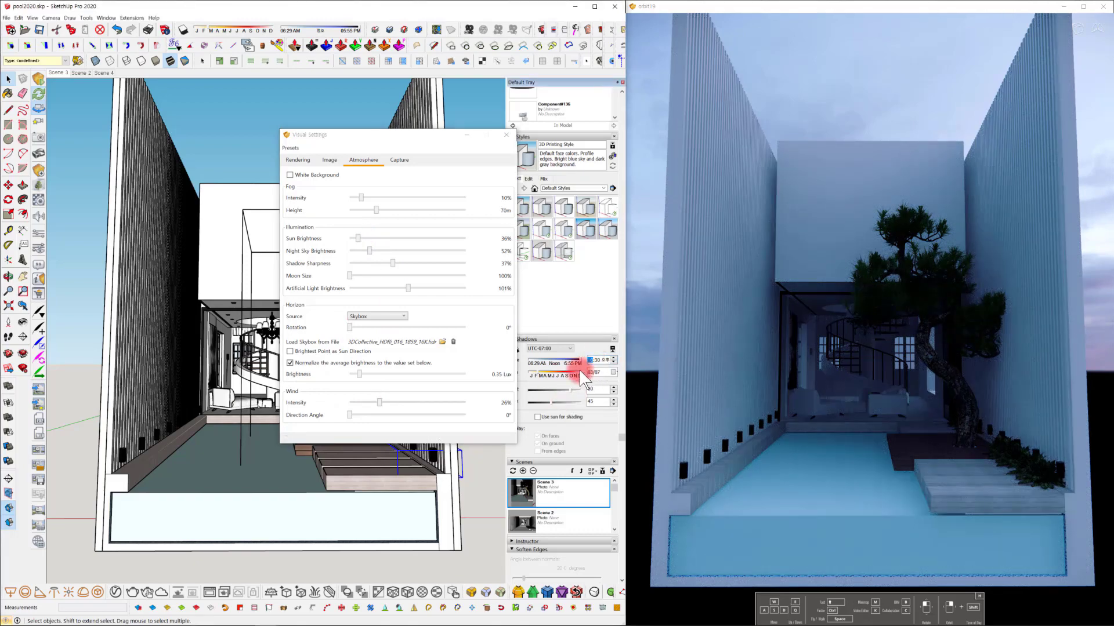
pyautogui.press('Up')
pyautogui.click(369, 251)
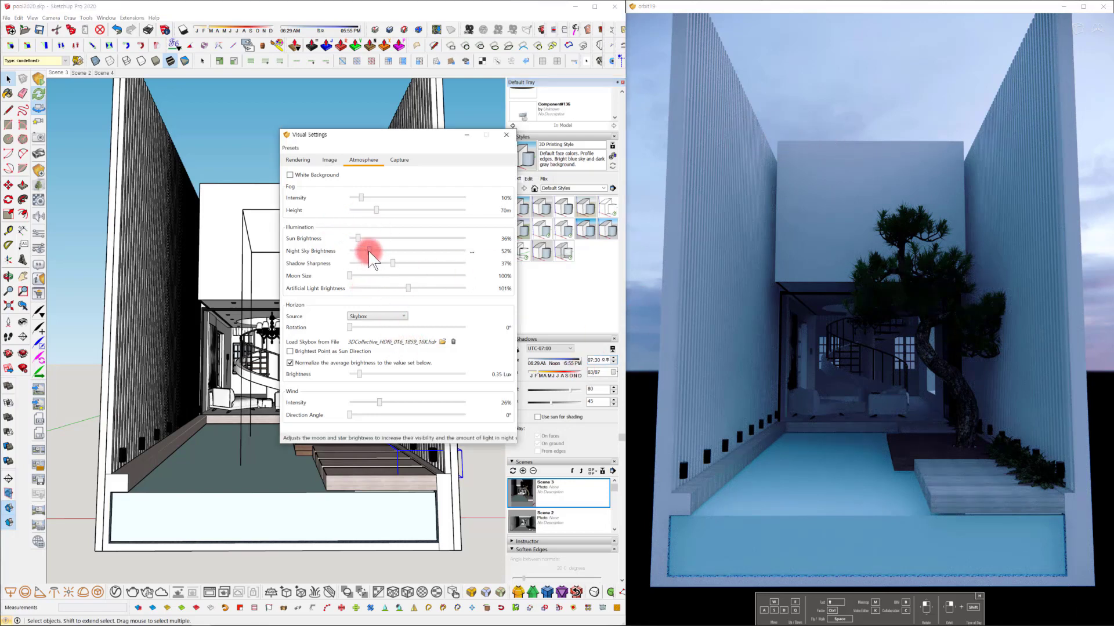
pyautogui.moveTo(364, 251)
pyautogui.mouseDown()
pyautogui.moveTo(351, 239)
pyautogui.moveTo(410, 239)
pyautogui.moveTo(360, 237)
pyautogui.mouseUp()
# Rotate the skybox to 160° and reduce its brightness to 0.19 Lux.
pyautogui.moveTo(359, 374); pyautogui.dragTo(356, 374)
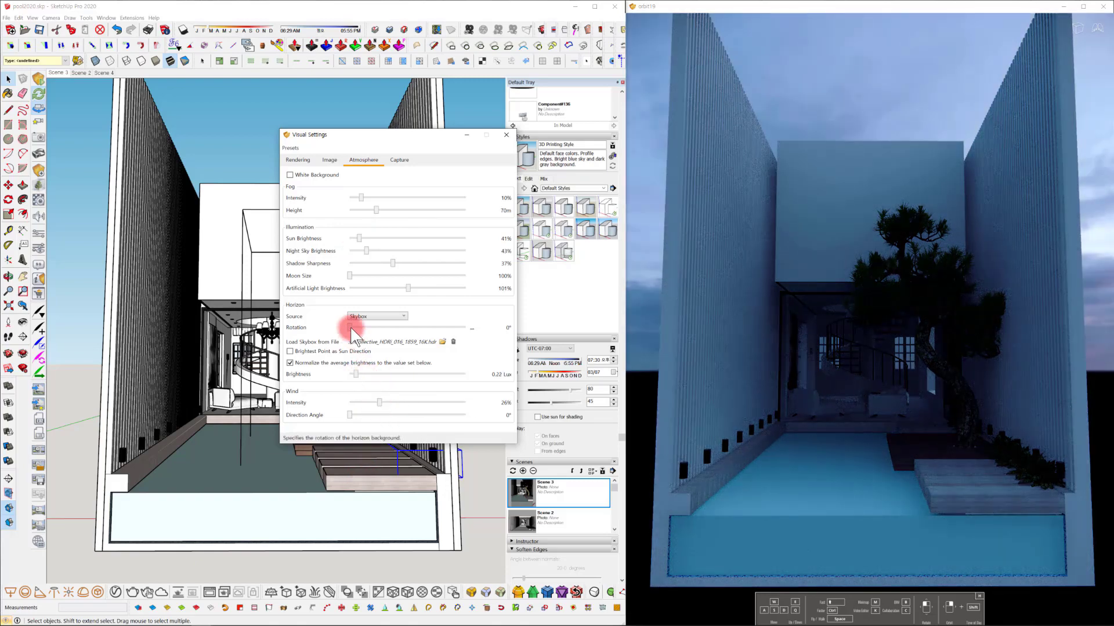
pyautogui.moveTo(350, 327); pyautogui.dragTo(403, 325)
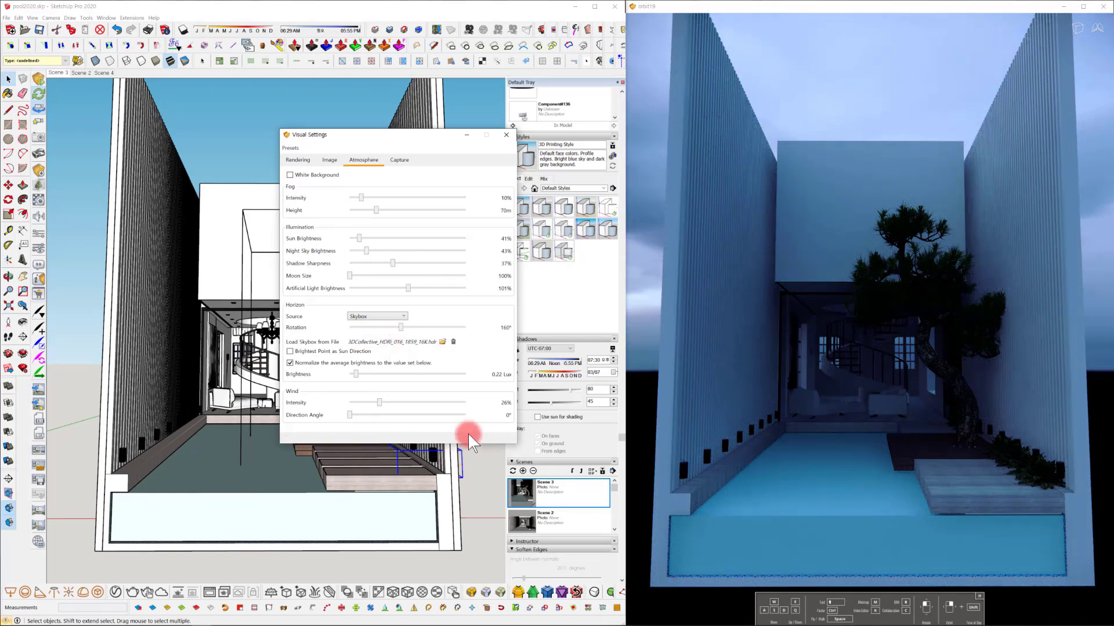
pyautogui.moveTo(355, 374); pyautogui.dragTo(354, 377)
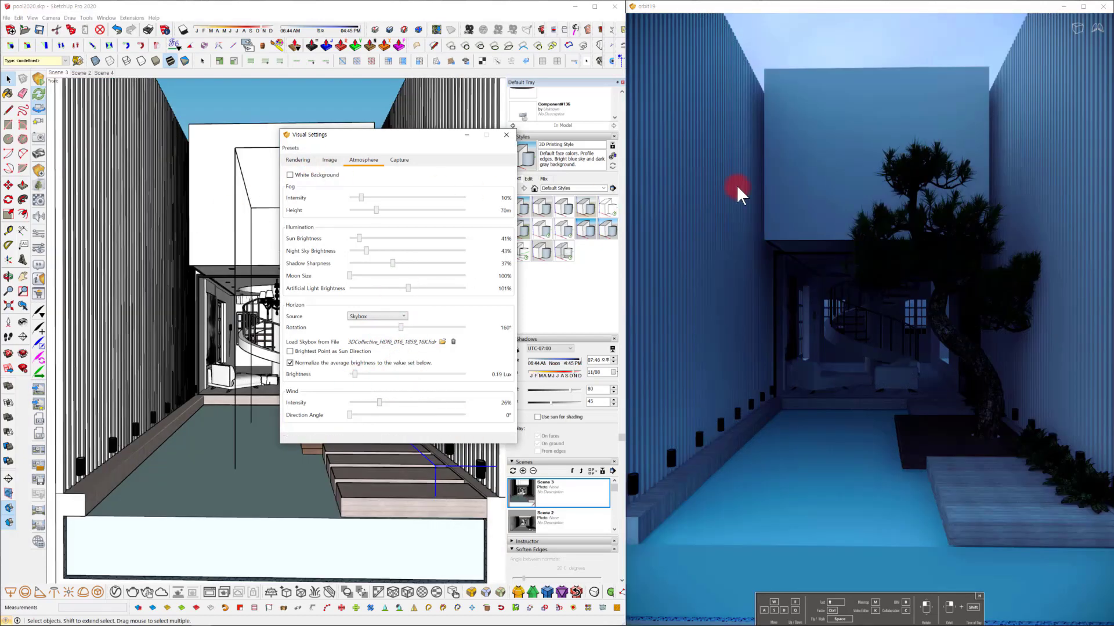
# Compare the dusk render with the pool.jpg reference image and close the visual settings.
pyautogui.click(879, 32)
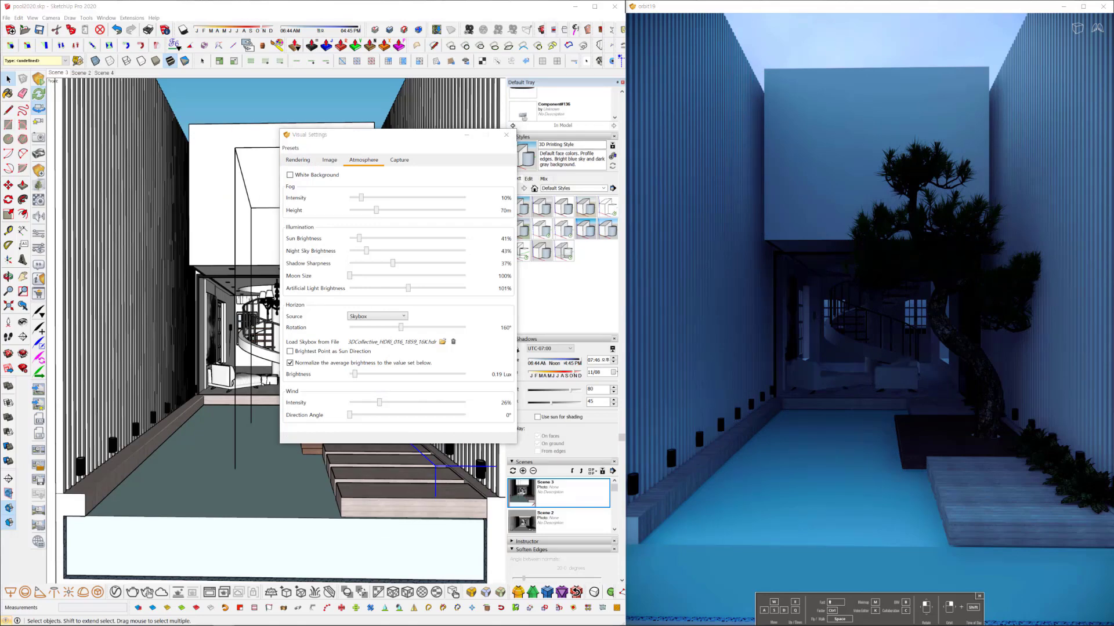
pyautogui.moveTo(0, 90); pyautogui.dragTo(385, 102)
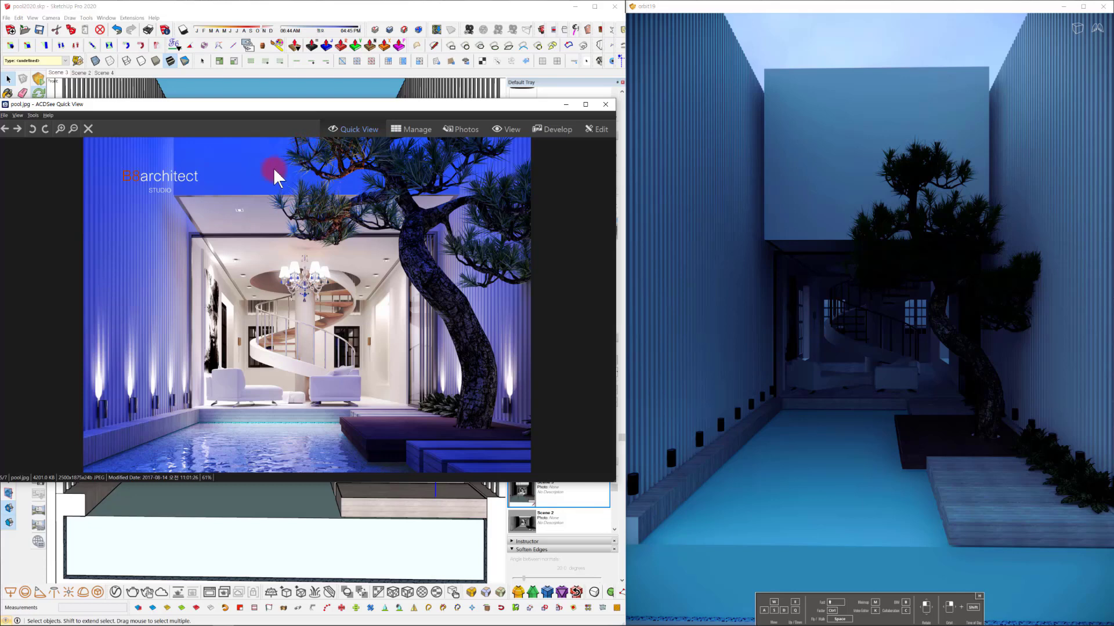
pyautogui.moveTo(466, 109); pyautogui.dragTo(0, 106)
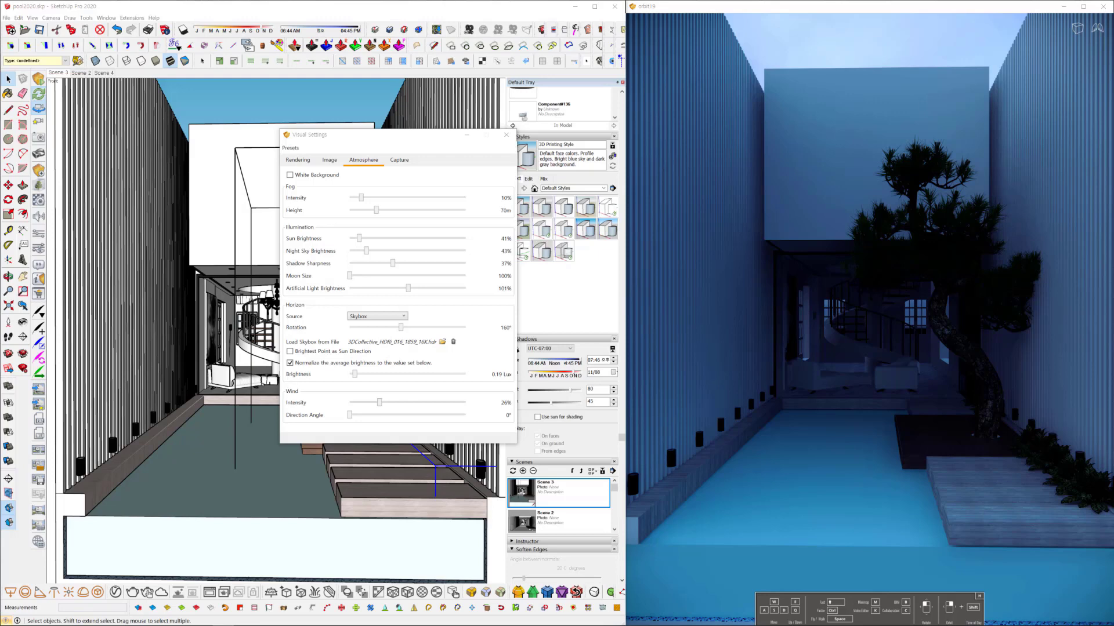
pyautogui.click(507, 135)
# Place an Enscape rectangular light above the pool in front of the upper facade, aimed down at the water.
pyautogui.moveTo(341, 357)
pyautogui.mouseDown(button='middle')
pyautogui.moveTo(355, 497)
pyautogui.moveTo(365, 406)
pyautogui.mouseUp(button='middle')
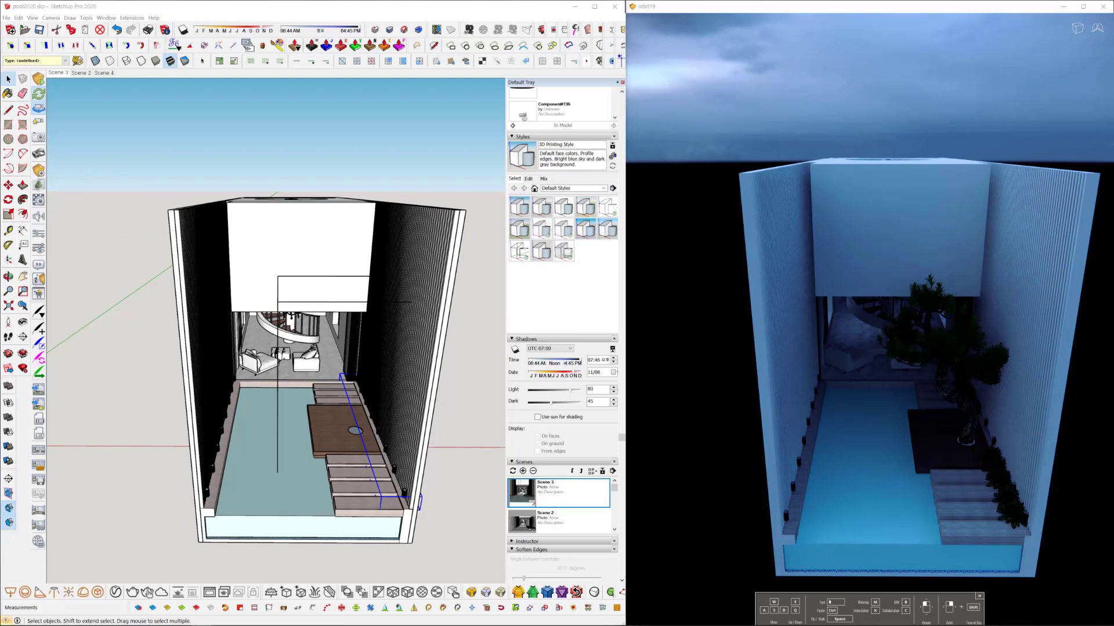
pyautogui.moveTo(180, 92); pyautogui.dragTo(200, 107)
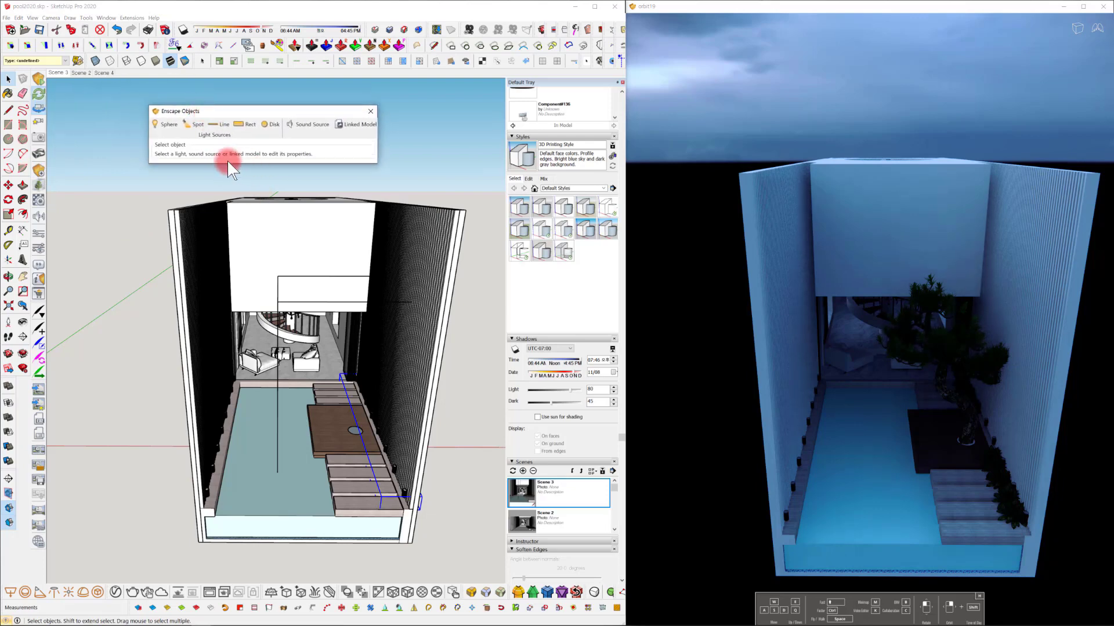
pyautogui.click(256, 210)
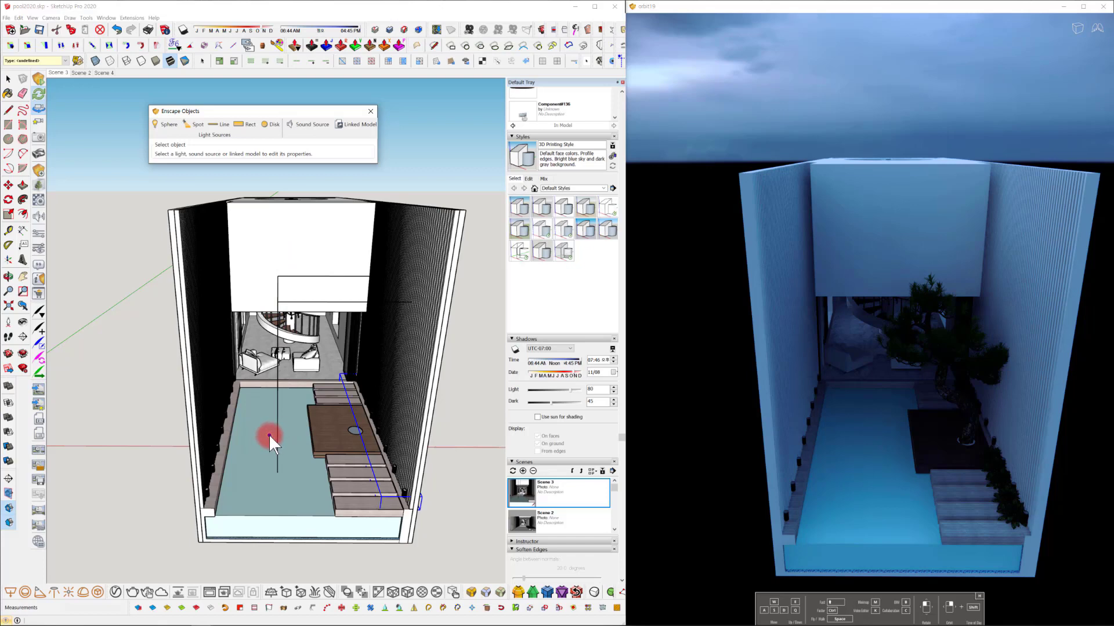
pyautogui.moveTo(270, 435)
pyautogui.mouseDown()
pyautogui.moveTo(267, 260)
pyautogui.moveTo(279, 217)
pyautogui.mouseUp()
pyautogui.moveTo(277, 222)
pyautogui.mouseDown(button='middle')
pyautogui.moveTo(288, 315)
pyautogui.moveTo(268, 304)
pyautogui.mouseUp(button='middle')
pyautogui.moveTo(289, 275); pyautogui.dragTo(273, 433)
pyautogui.click(286, 92)
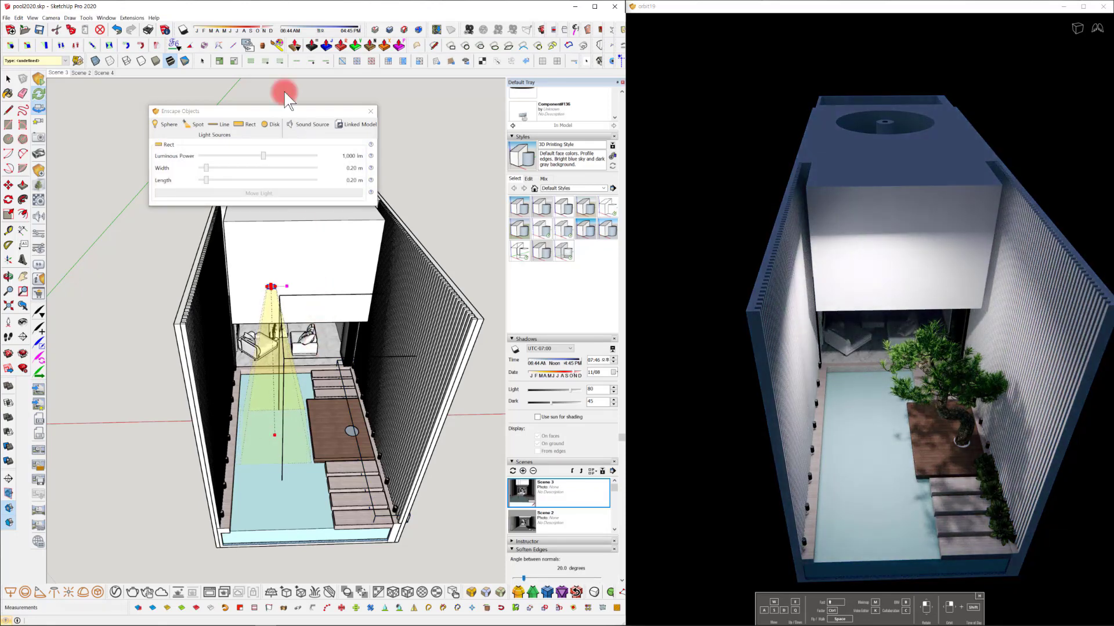
# Select the rectangular light above the pool and set its width to 3 m.
pyautogui.click(339, 126)
pyautogui.moveTo(289, 112); pyautogui.dragTo(692, 37)
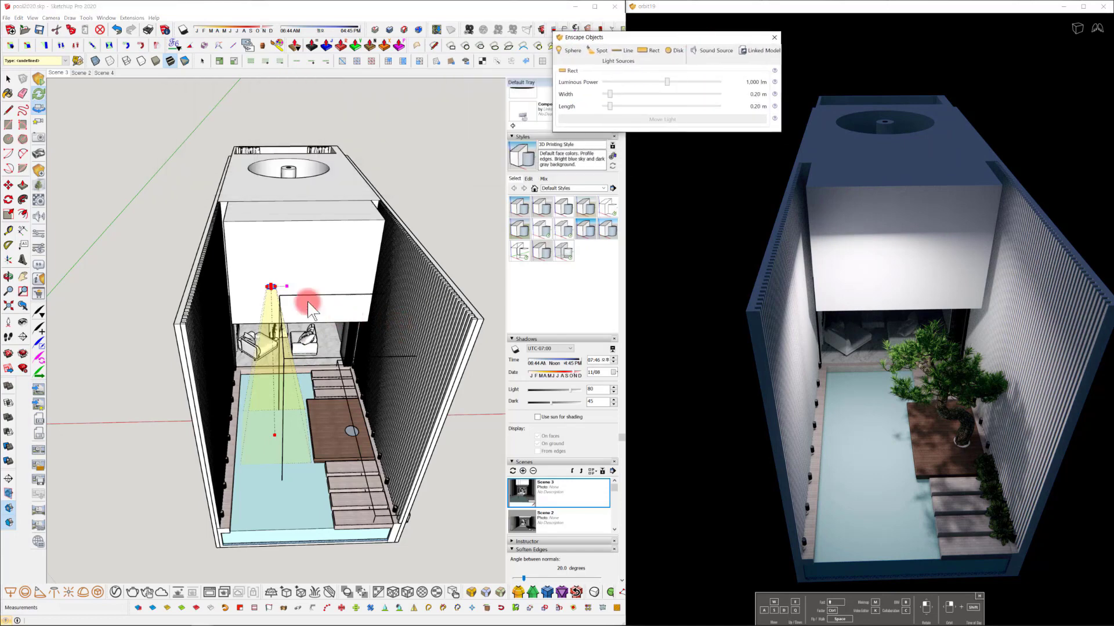
pyautogui.click(273, 287)
pyautogui.scroll(4, 272, 287)
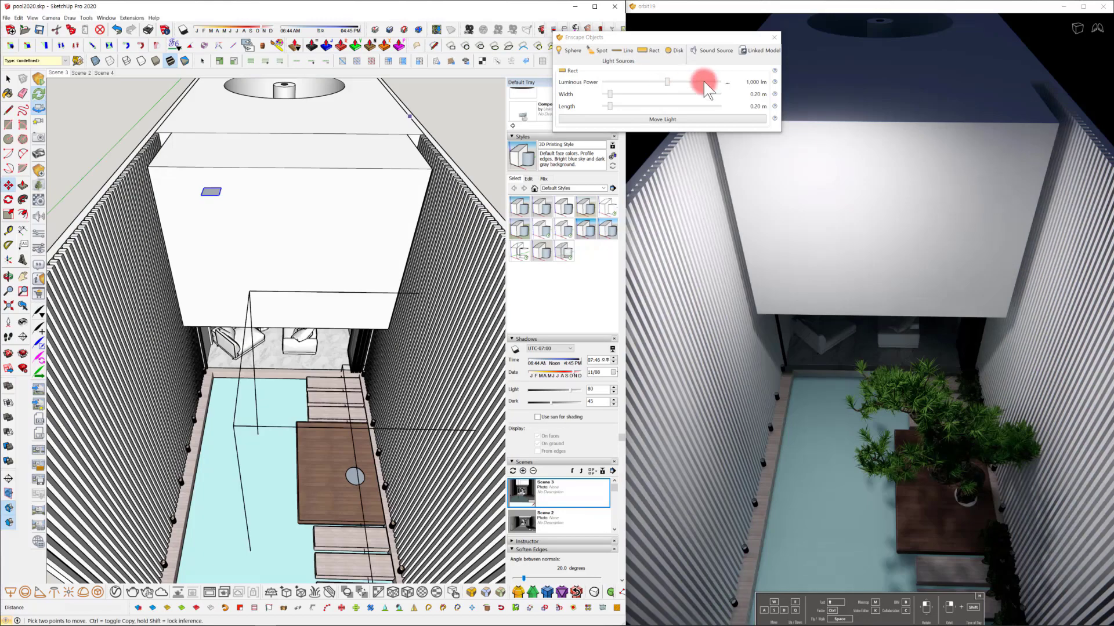
pyautogui.moveTo(609, 94); pyautogui.dragTo(725, 96)
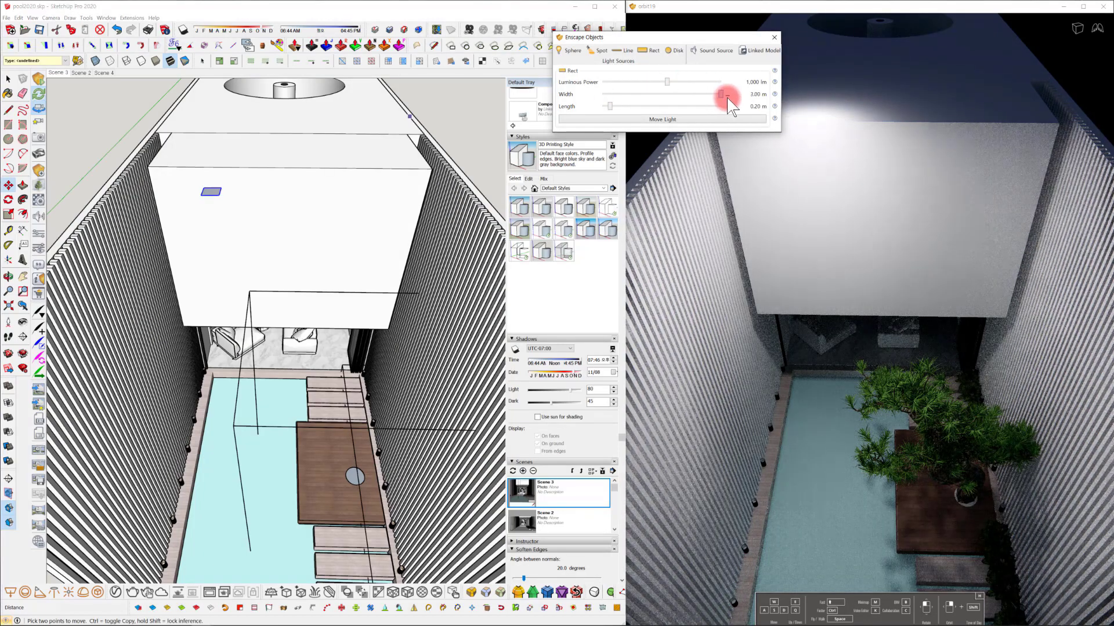
# Set the rectangular light's length to 3 m and move it sideways to centre it between the louvred walls above the pool.
pyautogui.moveTo(697, 106); pyautogui.dragTo(719, 106)
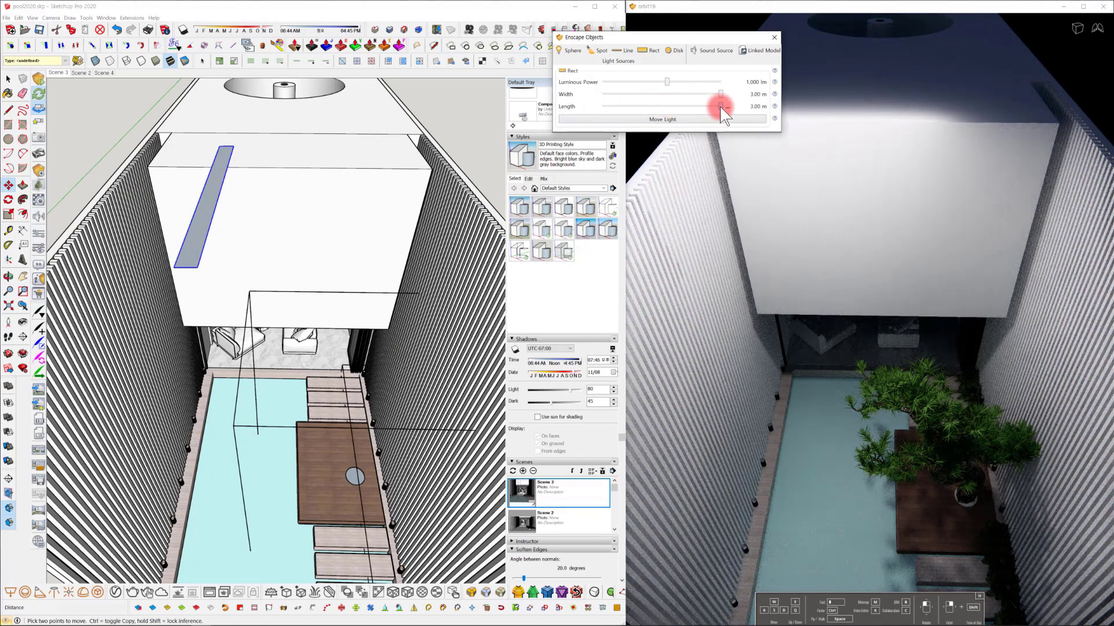
pyautogui.click(378, 189)
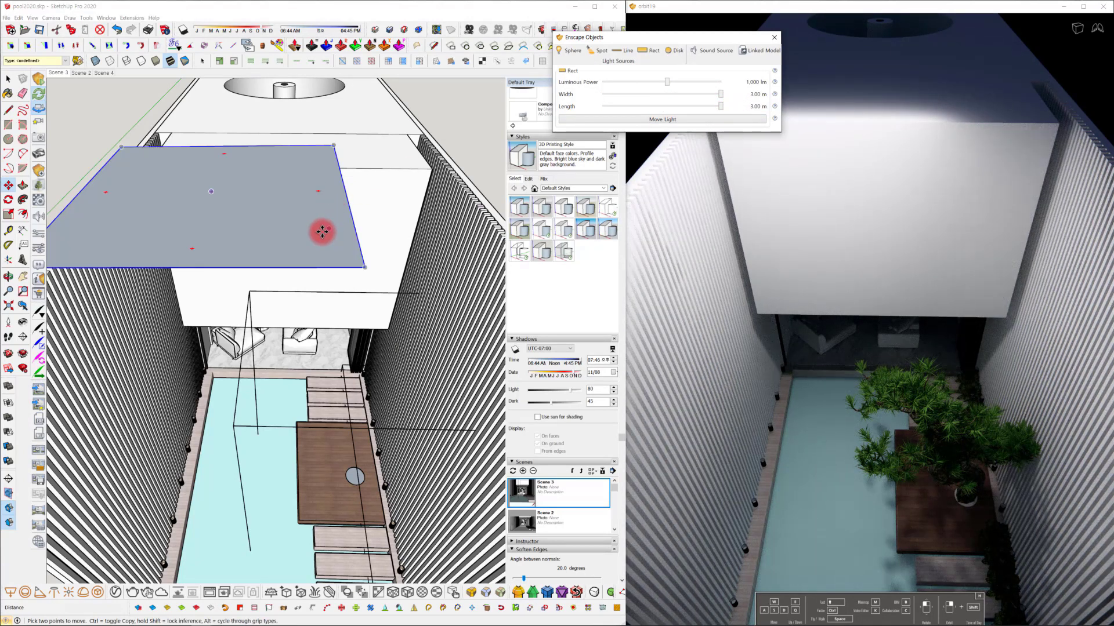
pyautogui.scroll(-3, 301, 238)
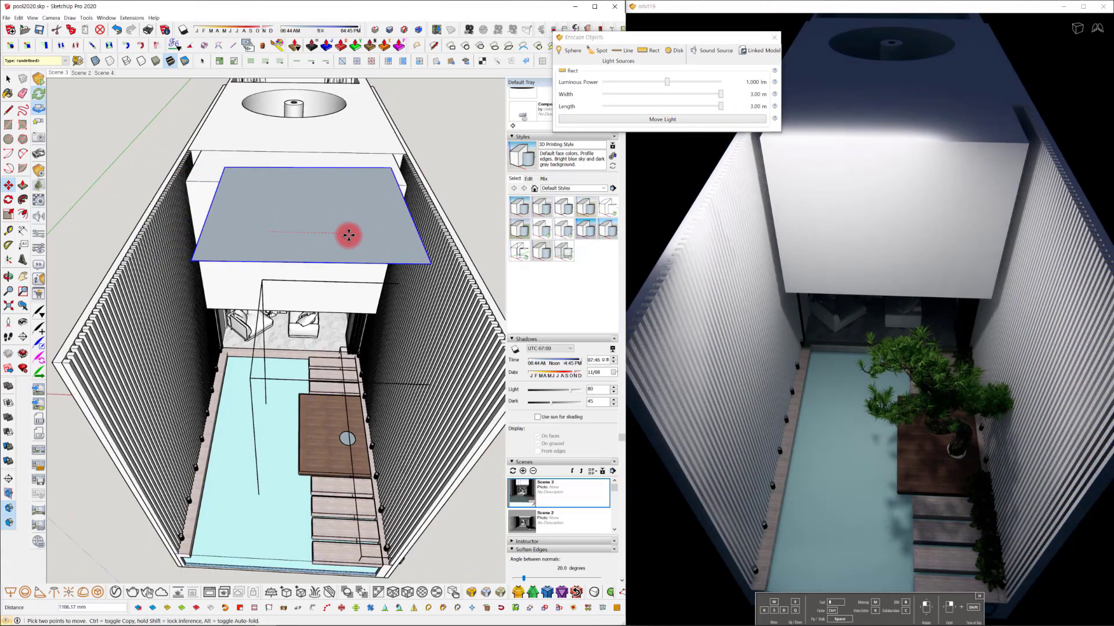
pyautogui.click(339, 239)
# Lower the luminous power of the rectangular light above the pool to 507 lm and check its effect on the facade.
pyautogui.moveTo(339, 239)
pyautogui.mouseDown(button='middle')
pyautogui.moveTo(432, 199)
pyautogui.moveTo(566, 217)
pyautogui.moveTo(296, 191)
pyautogui.moveTo(355, 222)
pyautogui.moveTo(335, 207)
pyautogui.moveTo(251, 209)
pyautogui.moveTo(177, 122)
pyautogui.moveTo(138, 103)
pyautogui.moveTo(481, 137)
pyautogui.moveTo(368, 154)
pyautogui.moveTo(379, 130)
pyautogui.moveTo(417, 136)
pyautogui.mouseUp(button='middle')
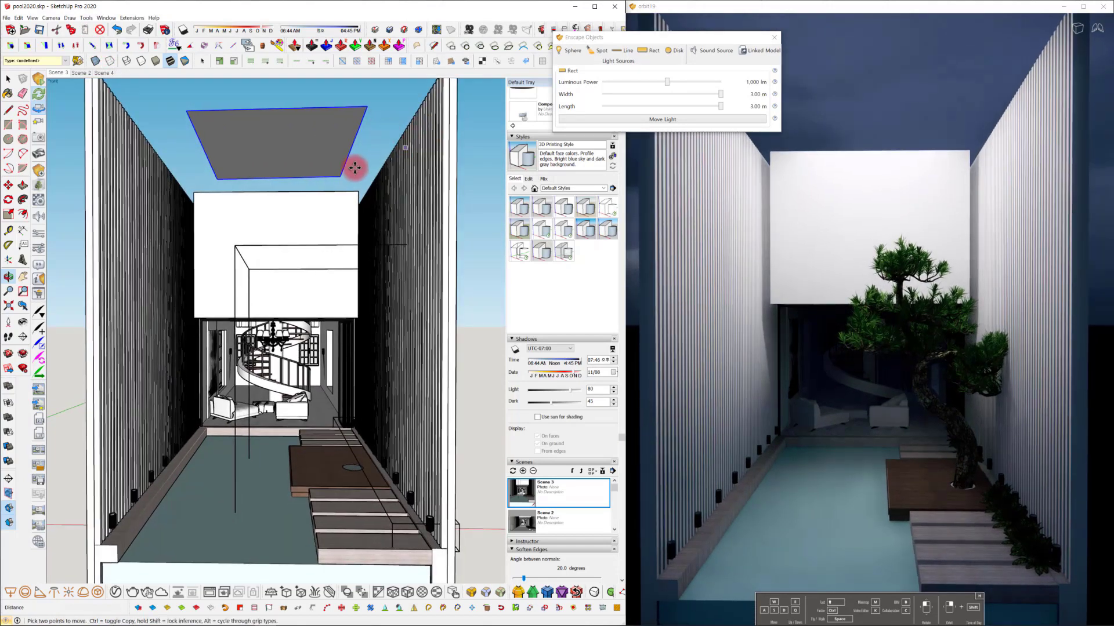
pyautogui.scroll(3, 356, 167)
pyautogui.moveTo(667, 84)
pyautogui.mouseDown()
pyautogui.moveTo(645, 87)
pyautogui.moveTo(663, 88)
pyautogui.mouseUp()
pyautogui.click(635, 120)
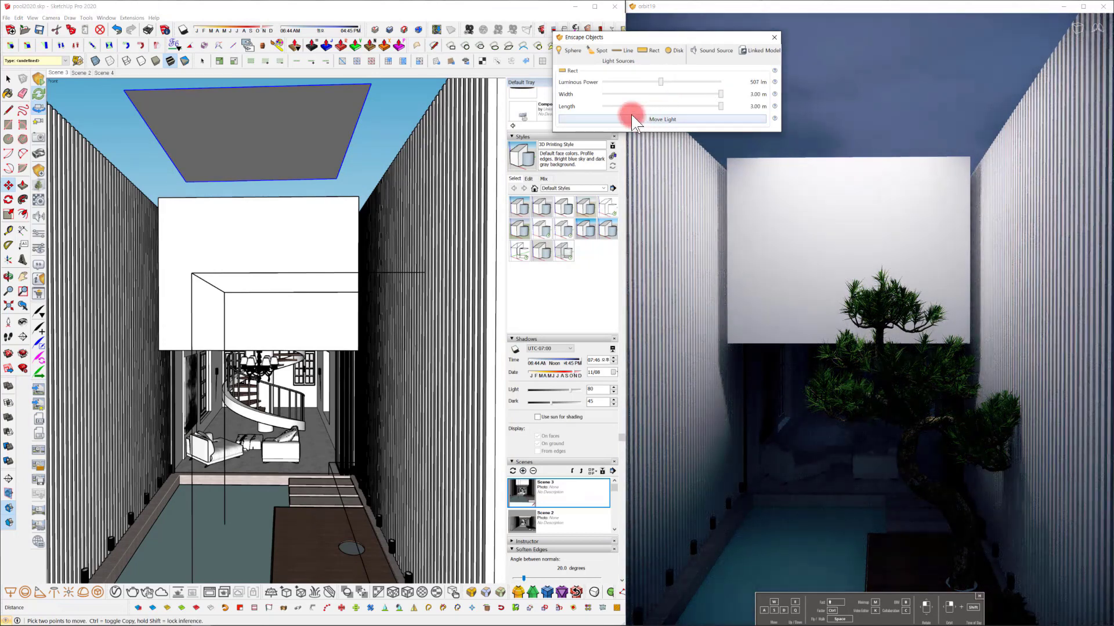
pyautogui.moveTo(304, 262)
pyautogui.mouseDown(button='middle')
pyautogui.moveTo(341, 264)
pyautogui.moveTo(385, 290)
pyautogui.moveTo(376, 234)
pyautogui.moveTo(410, 251)
pyautogui.moveTo(366, 217)
pyautogui.moveTo(348, 219)
pyautogui.moveTo(352, 251)
pyautogui.mouseUp(button='middle')
pyautogui.press('m')
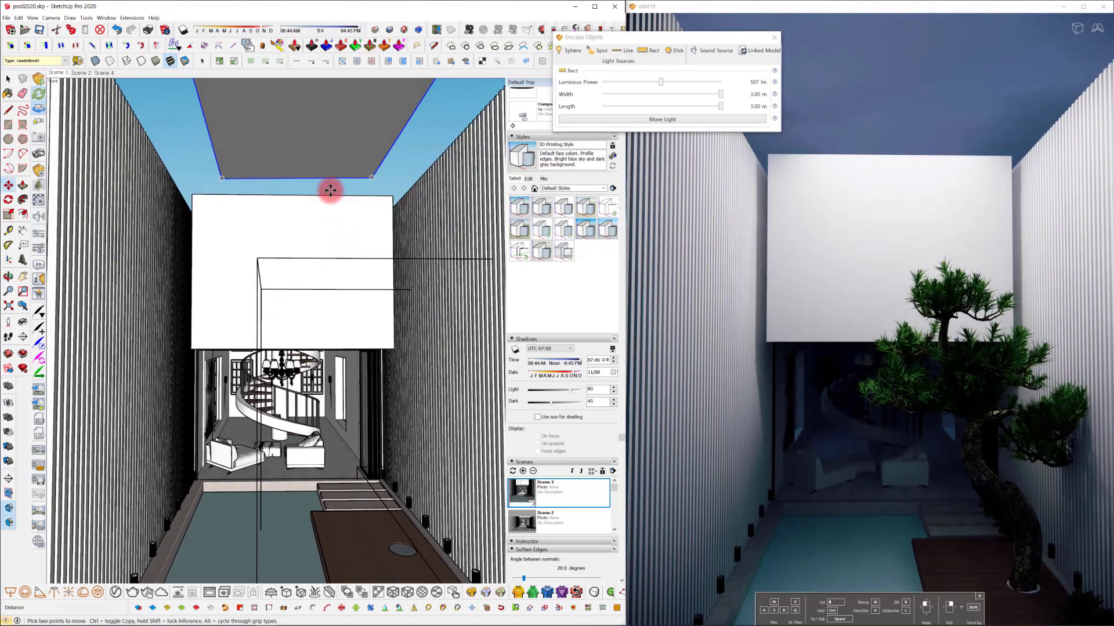
pyautogui.press('space')
pyautogui.moveTo(351, 218)
pyautogui.mouseDown(button='middle')
pyautogui.moveTo(308, 216)
pyautogui.moveTo(320, 218)
pyautogui.moveTo(323, 288)
pyautogui.moveTo(356, 374)
pyautogui.moveTo(320, 279)
pyautogui.moveTo(323, 236)
pyautogui.moveTo(353, 229)
pyautogui.mouseUp(button='middle')
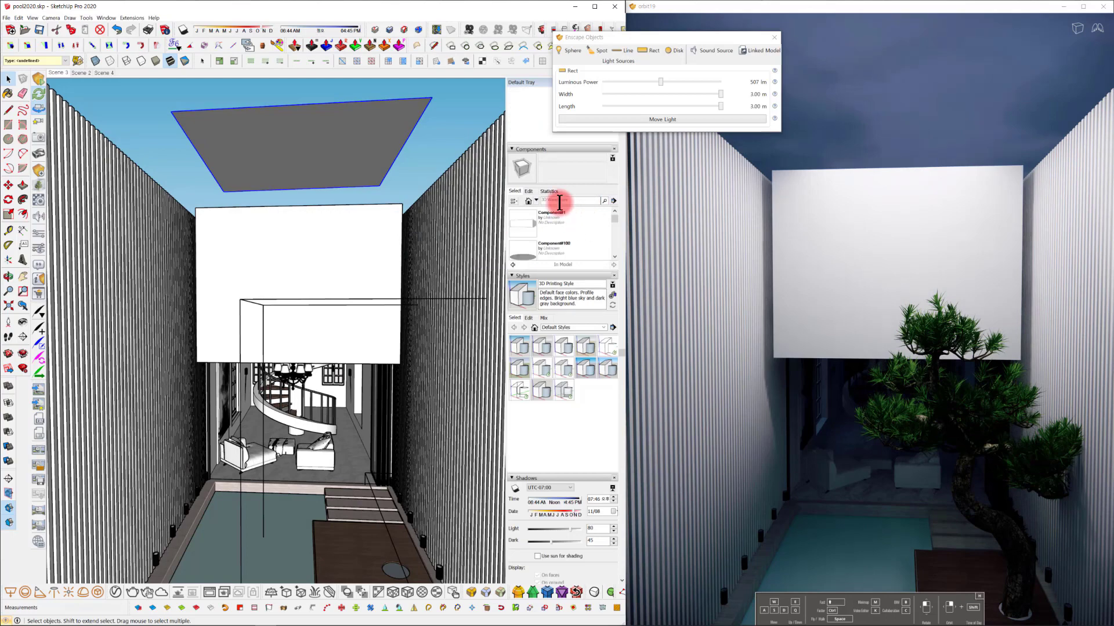
# Choose a bright blue swatch from the Colors material library for tinting the rectangular light.
pyautogui.scroll(8, 570, 200)
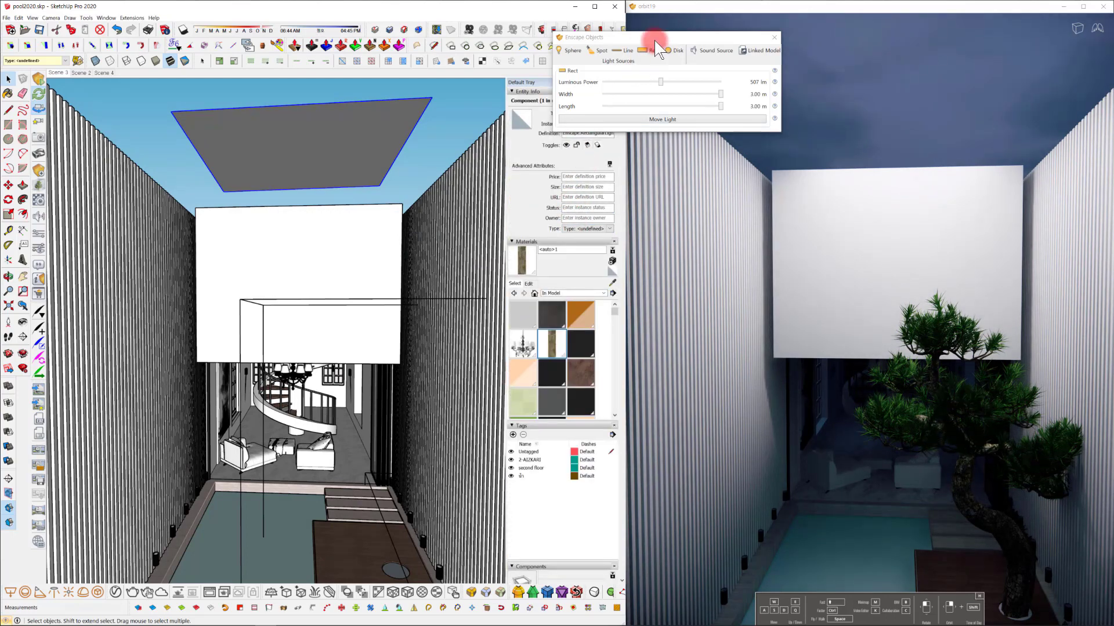
pyautogui.moveTo(655, 40); pyautogui.dragTo(722, 19)
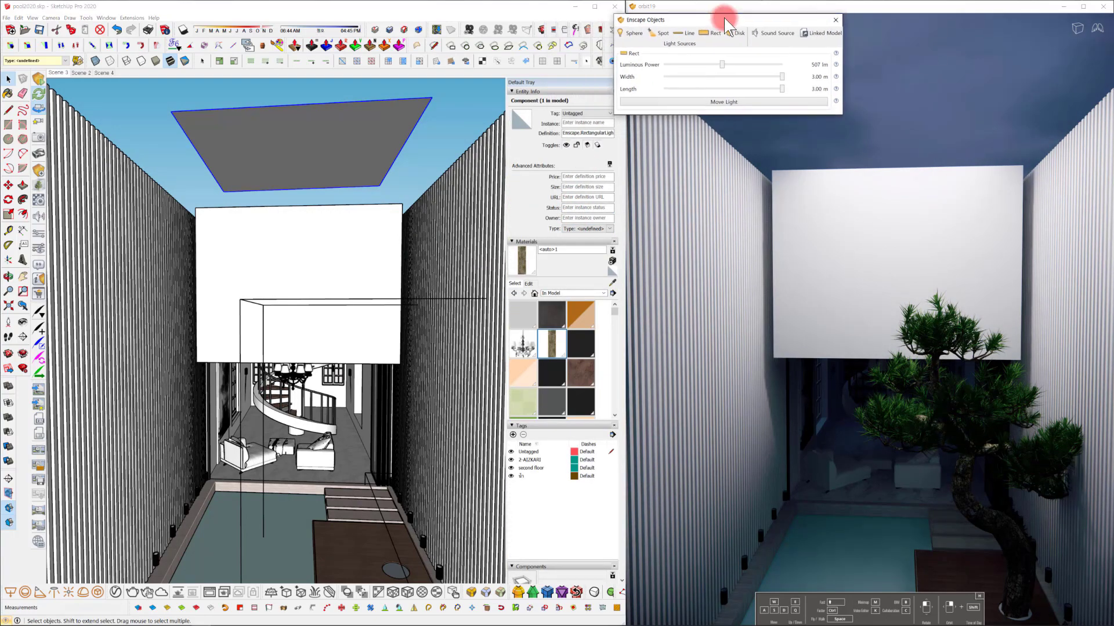
pyautogui.click(558, 294)
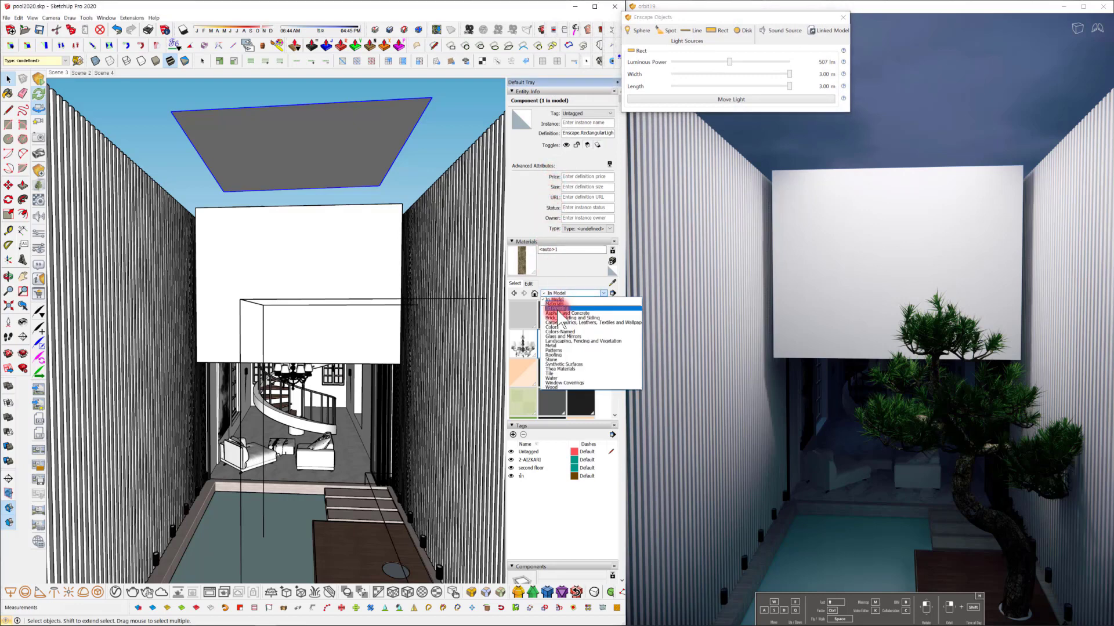
pyautogui.click(580, 328)
pyautogui.scroll(-3, 557, 353)
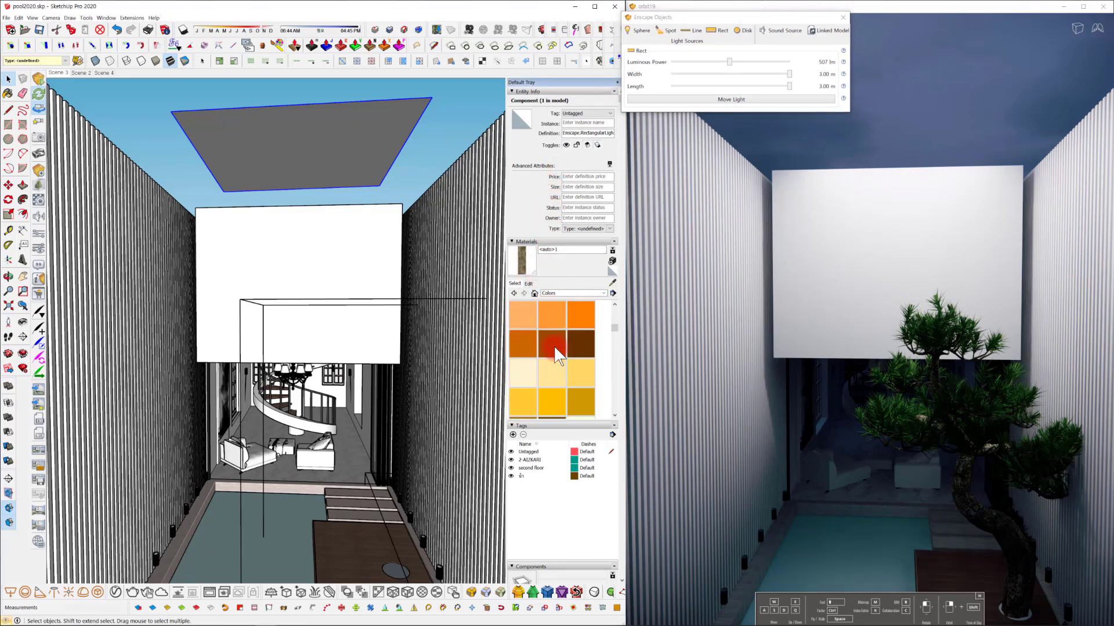
pyautogui.scroll(-8, 555, 354)
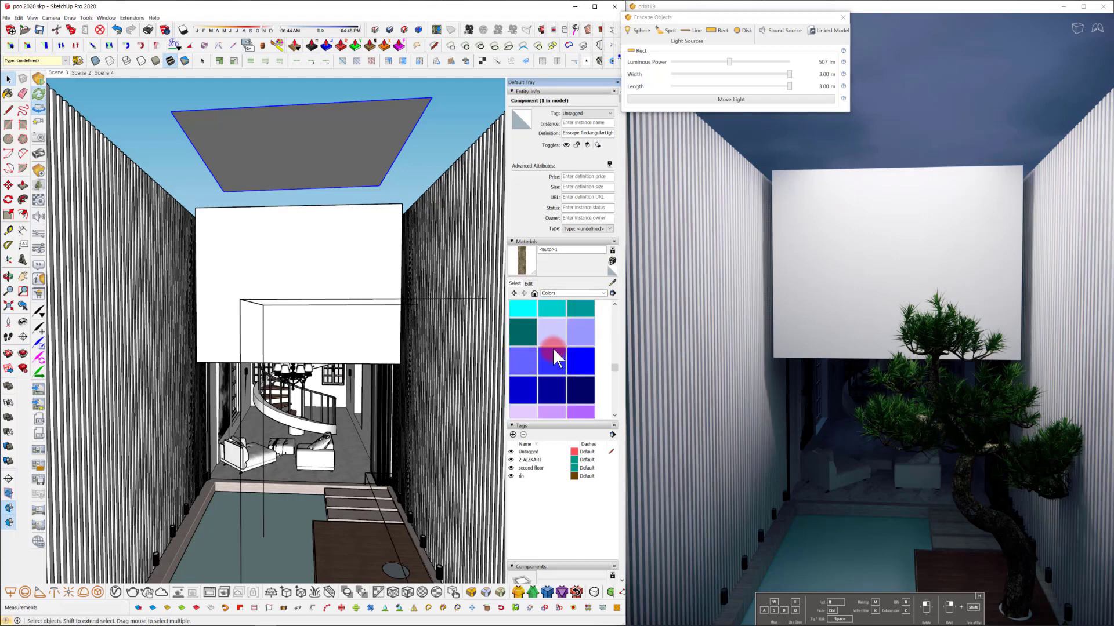
pyautogui.scroll(-1, 554, 350)
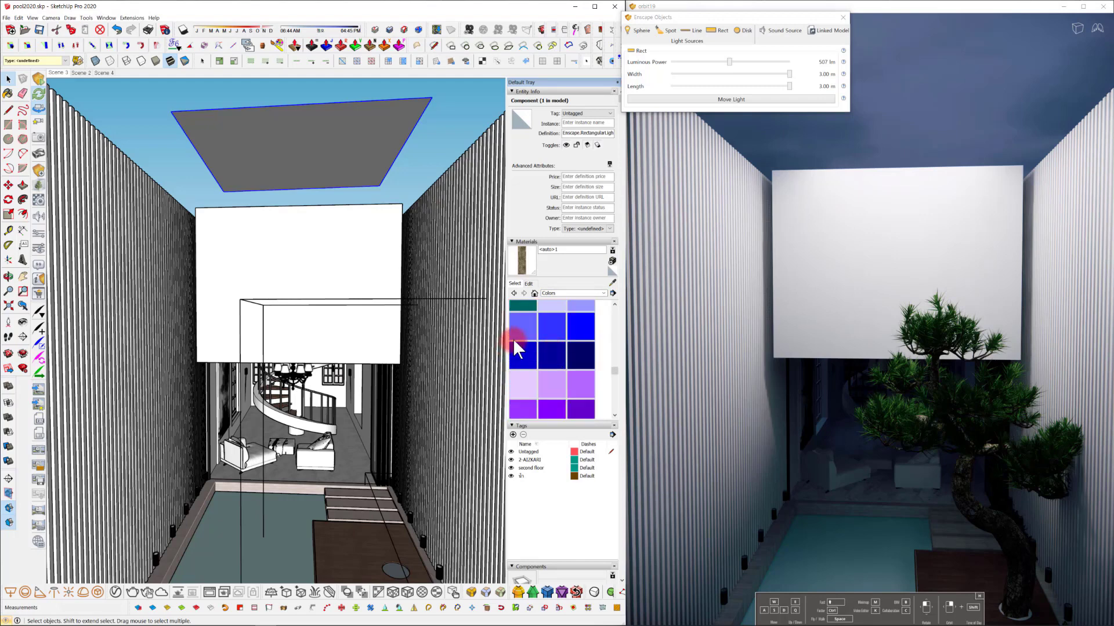
pyautogui.click(551, 322)
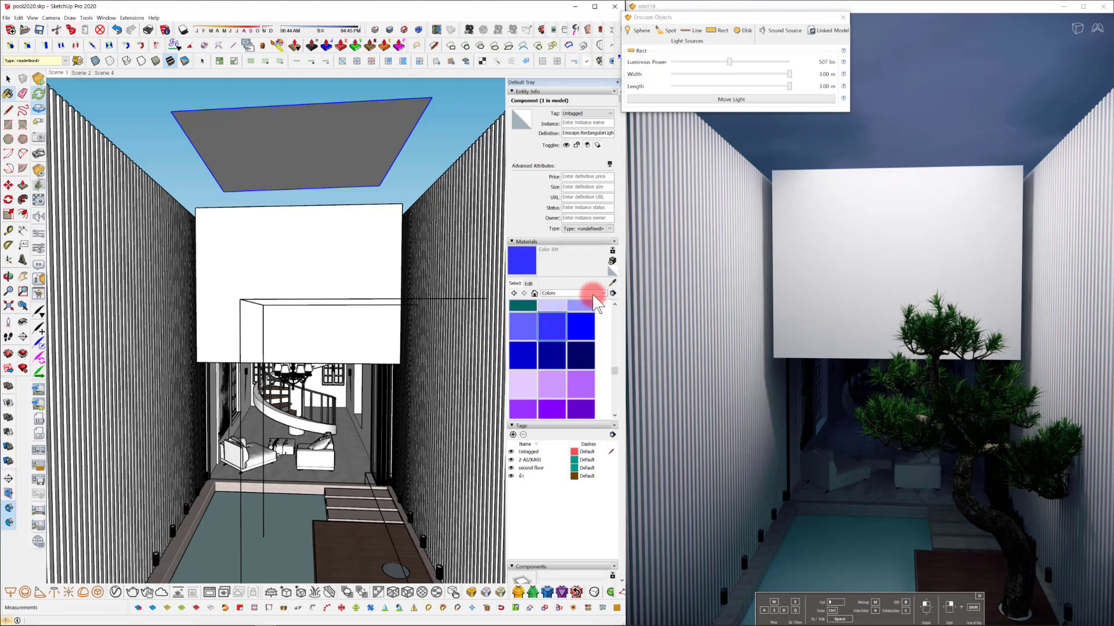
# Create a new material named lll22 from the chosen blue and paint the rectangular light above the pool with it.
pyautogui.click(612, 261)
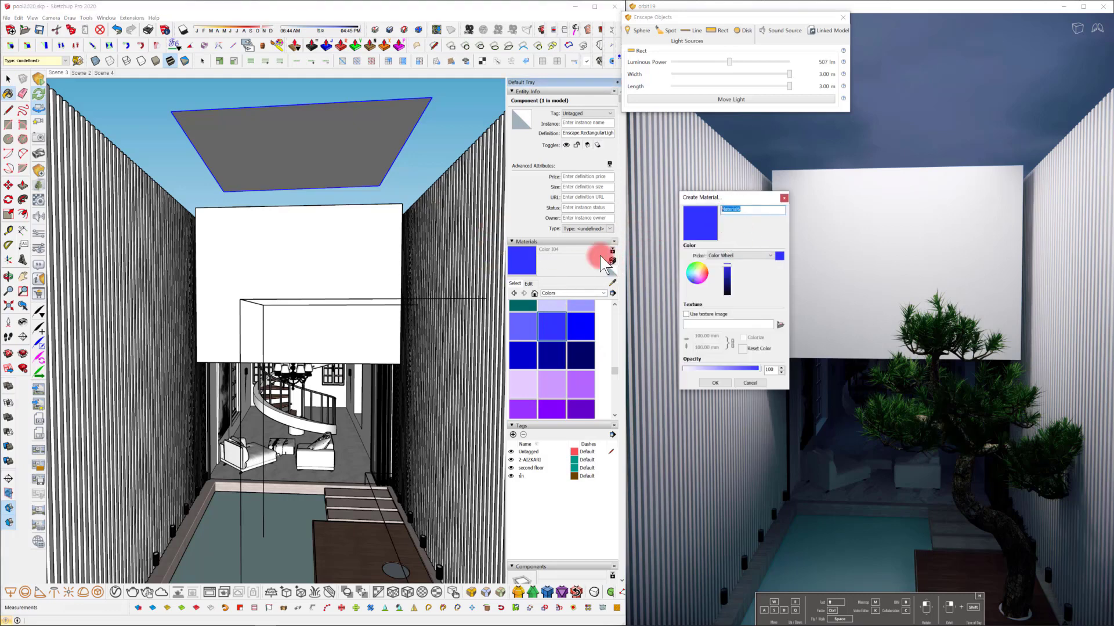
pyautogui.write('lll22')
pyautogui.click(715, 382)
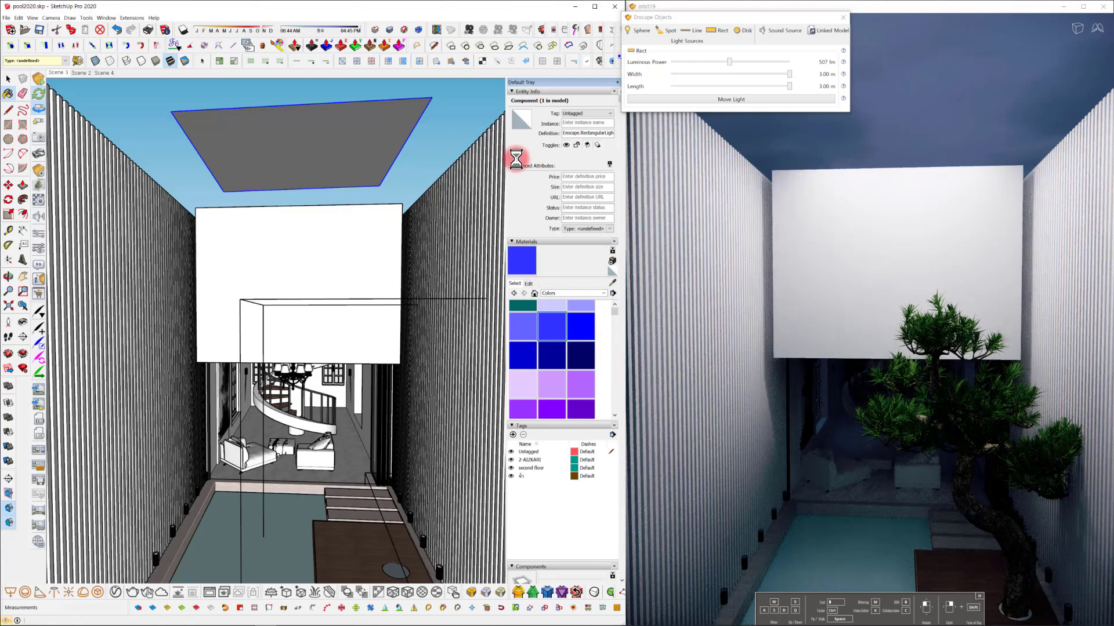
pyautogui.click(380, 125)
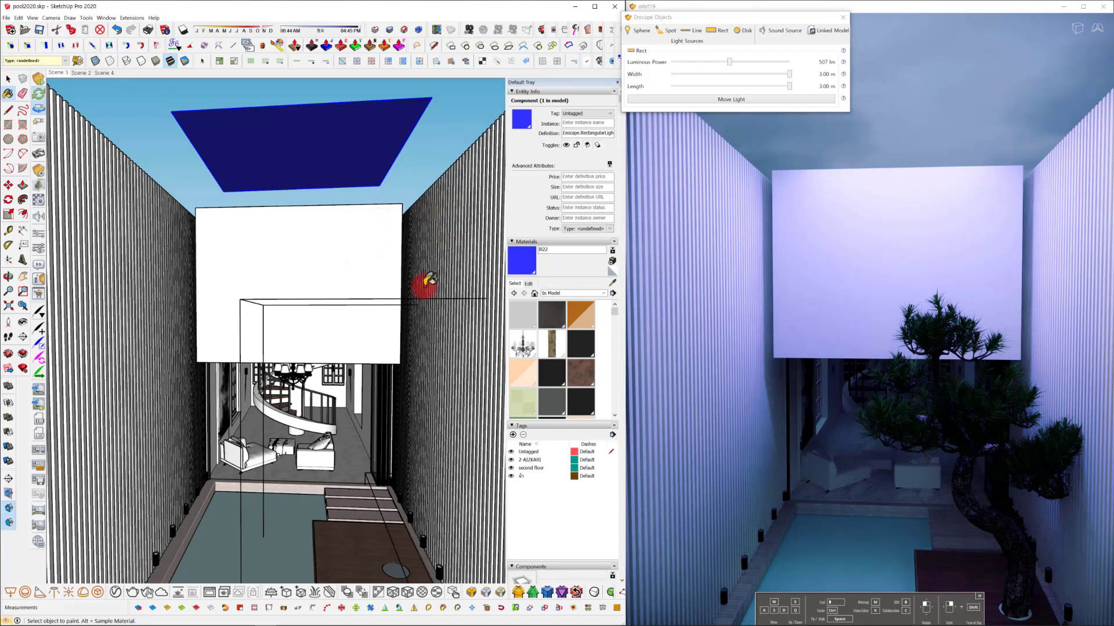
# Darken the blue of the lll22 material slightly and lower the pool light's luminous power to 207 lm.
pyautogui.moveTo(369, 299); pyautogui.dragTo(385, 256, button='middle')
pyautogui.click(519, 264)
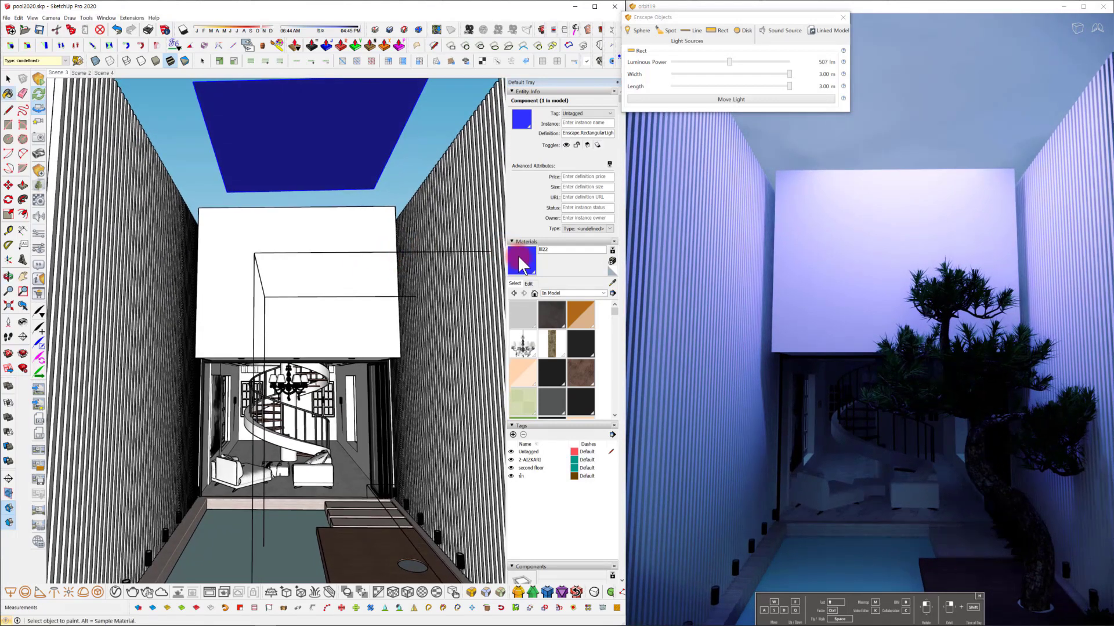
pyautogui.click(528, 284)
pyautogui.click(554, 314)
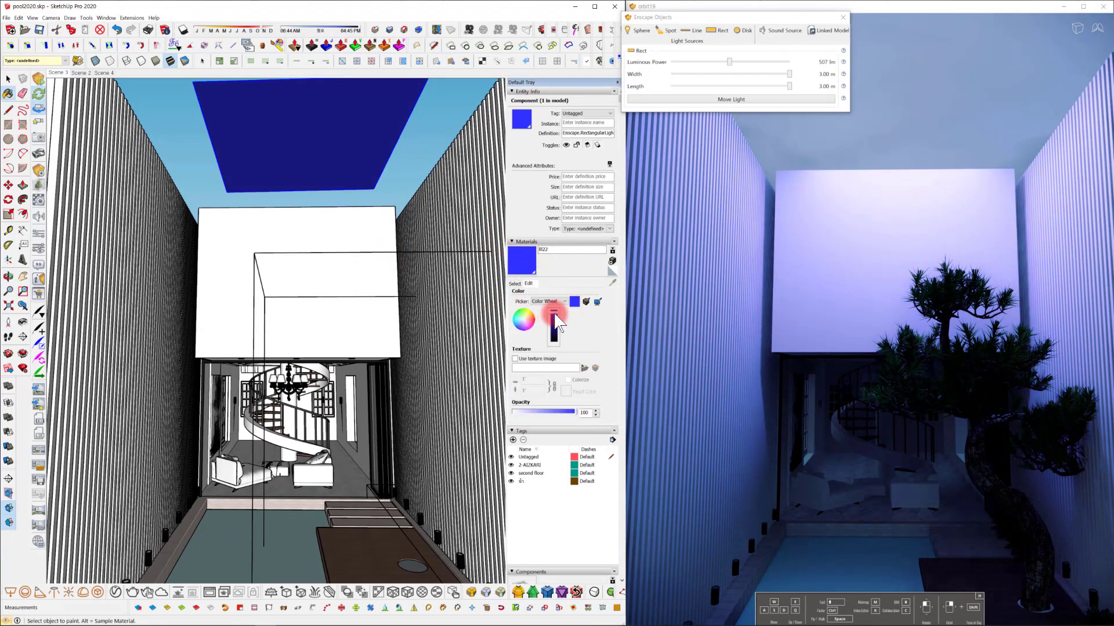
pyautogui.click(553, 313)
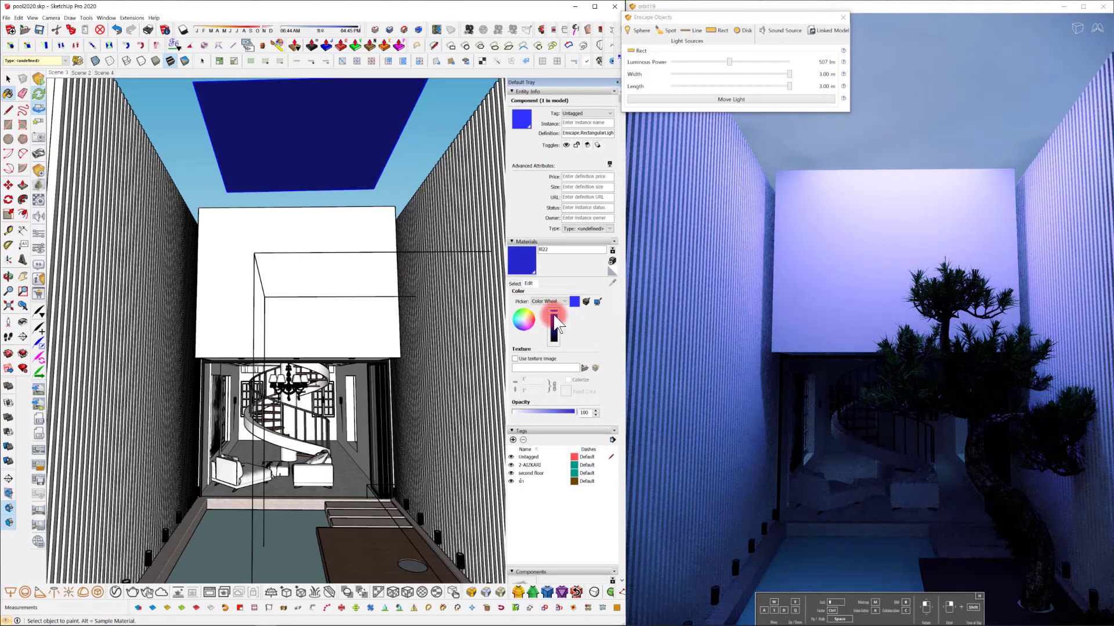
pyautogui.click(555, 317)
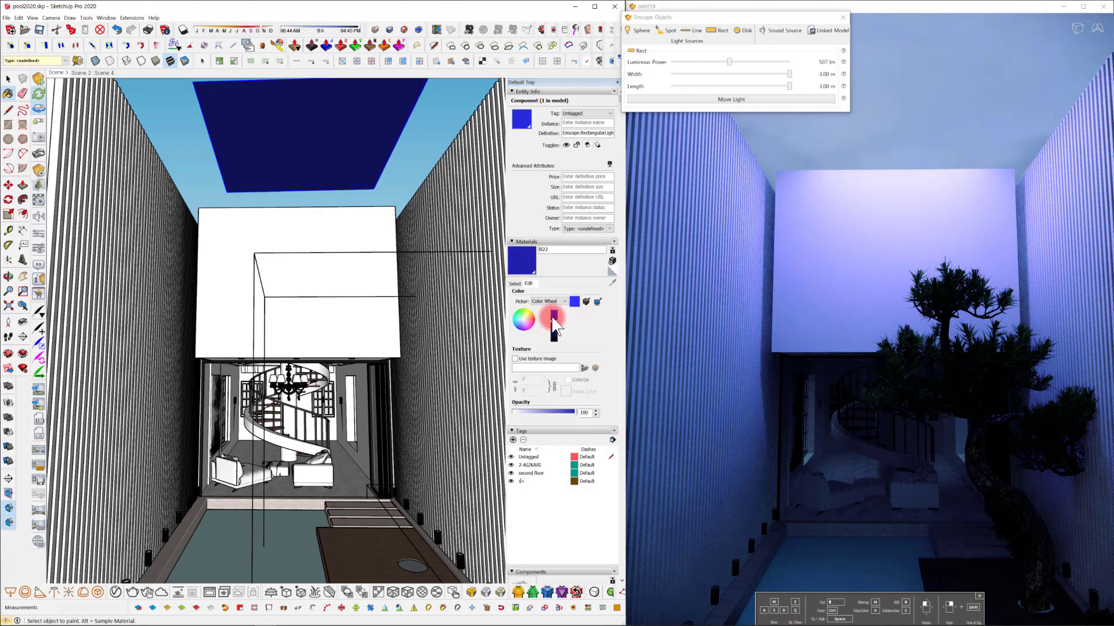
pyautogui.click(554, 324)
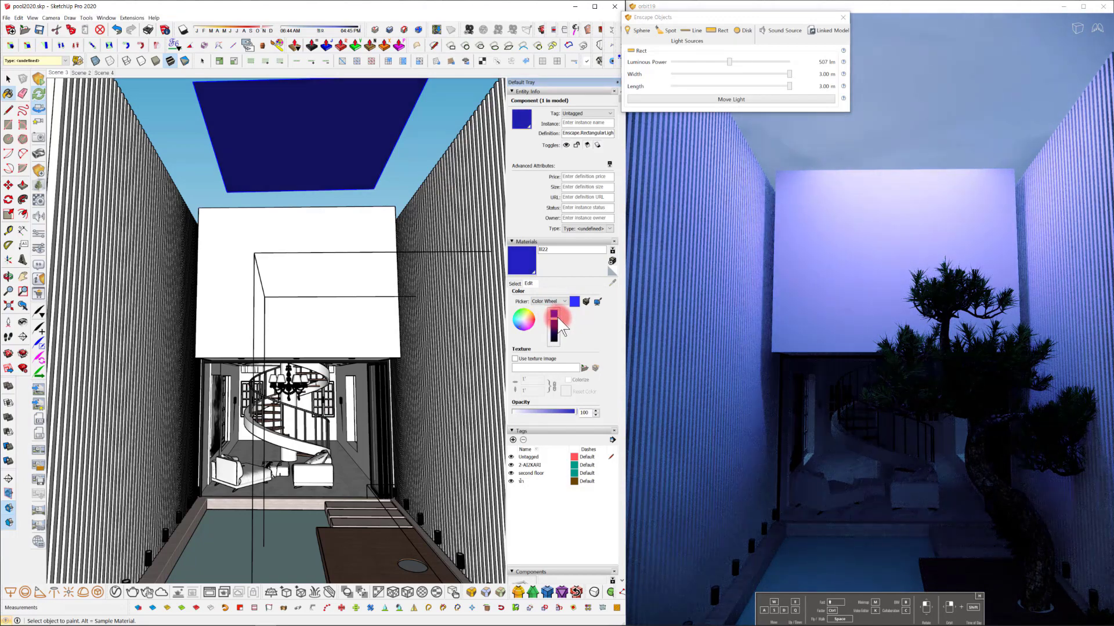
pyautogui.moveTo(708, 59)
pyautogui.mouseDown()
pyautogui.moveTo(735, 64)
pyautogui.moveTo(721, 61)
pyautogui.mouseUp()
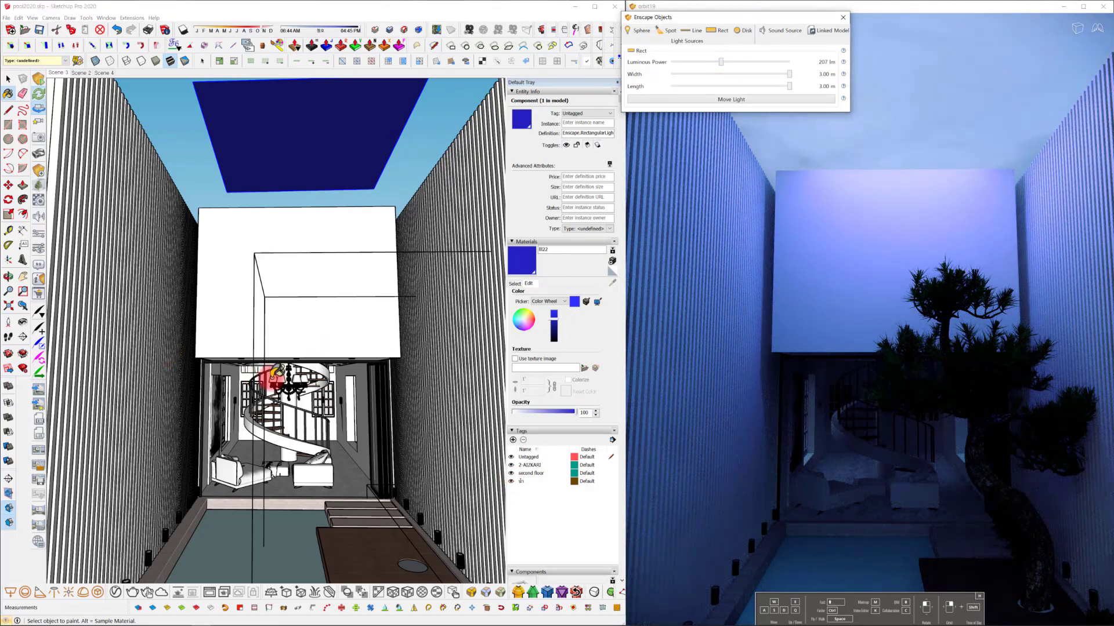
pyautogui.moveTo(304, 319)
pyautogui.mouseDown(button='middle')
pyautogui.moveTo(294, 360)
pyautogui.moveTo(301, 294)
pyautogui.moveTo(286, 258)
pyautogui.moveTo(301, 261)
pyautogui.moveTo(313, 293)
pyautogui.mouseUp(button='middle')
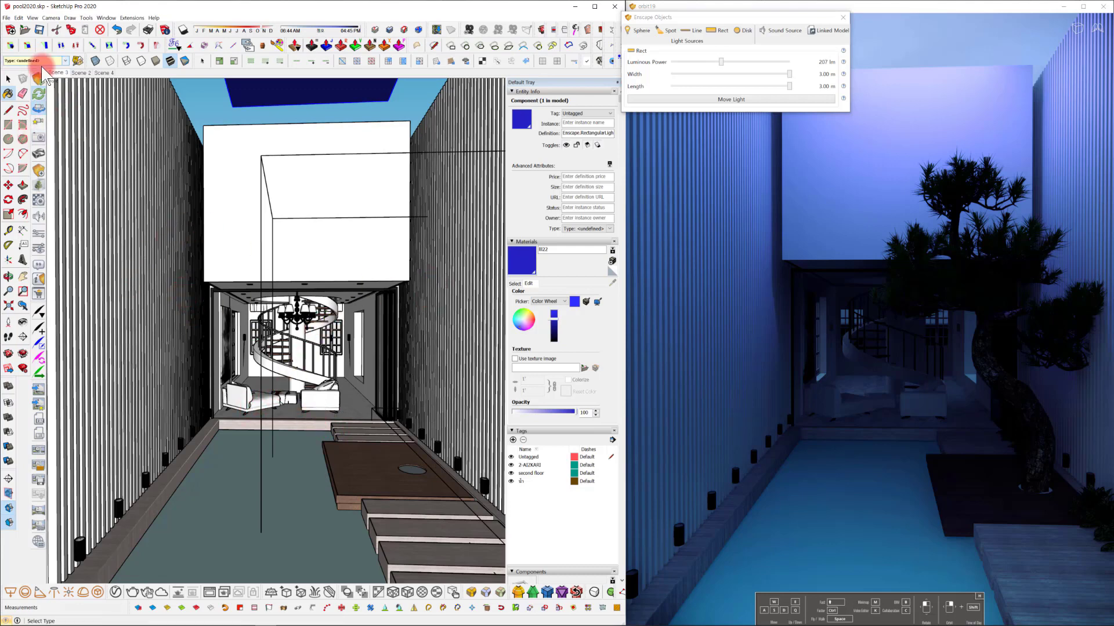
# Place an Enscape sphere light in the living room between the floor and the chandelier, beside the coffee table.
pyautogui.click(46, 169)
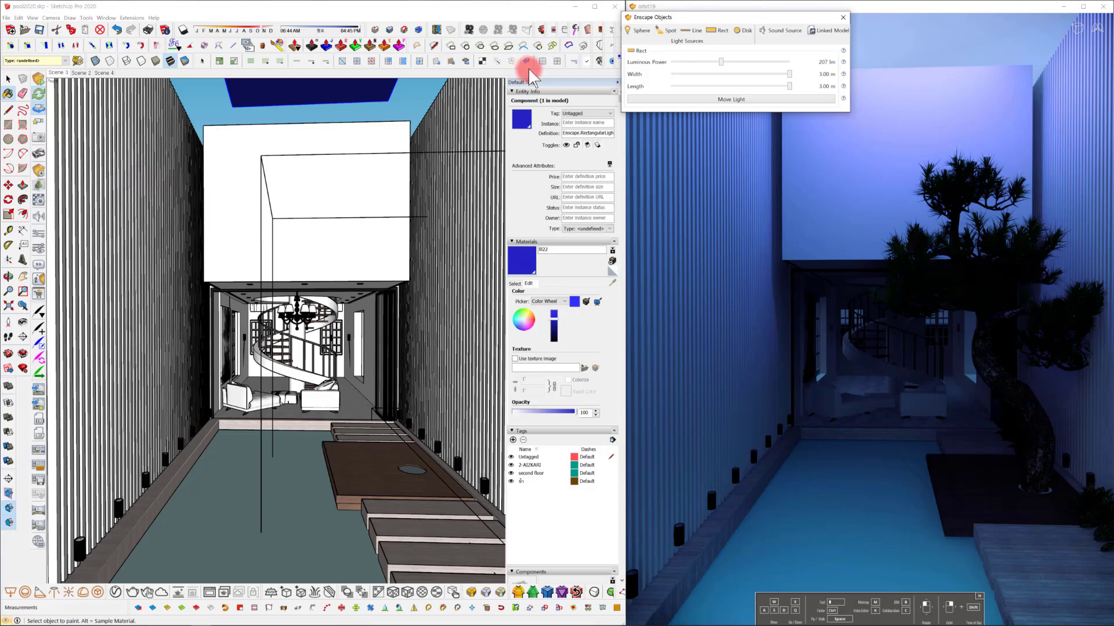
pyautogui.click(633, 32)
pyautogui.scroll(10, 300, 374)
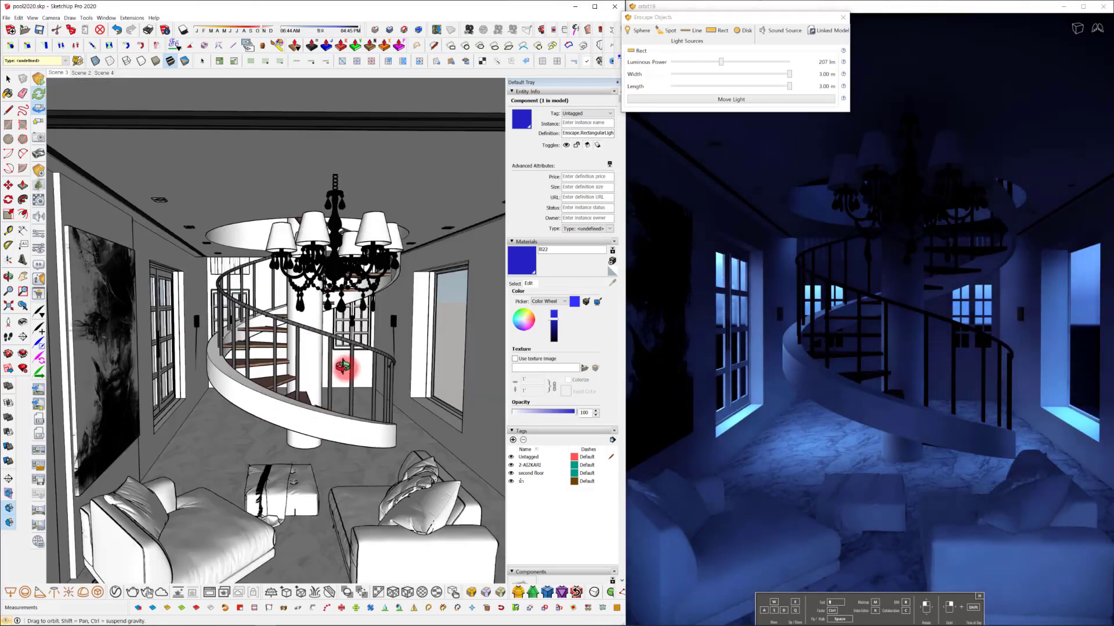
pyautogui.moveTo(344, 366)
pyautogui.mouseDown(button='middle')
pyautogui.moveTo(357, 330)
pyautogui.moveTo(365, 355)
pyautogui.moveTo(335, 441)
pyautogui.mouseUp(button='middle')
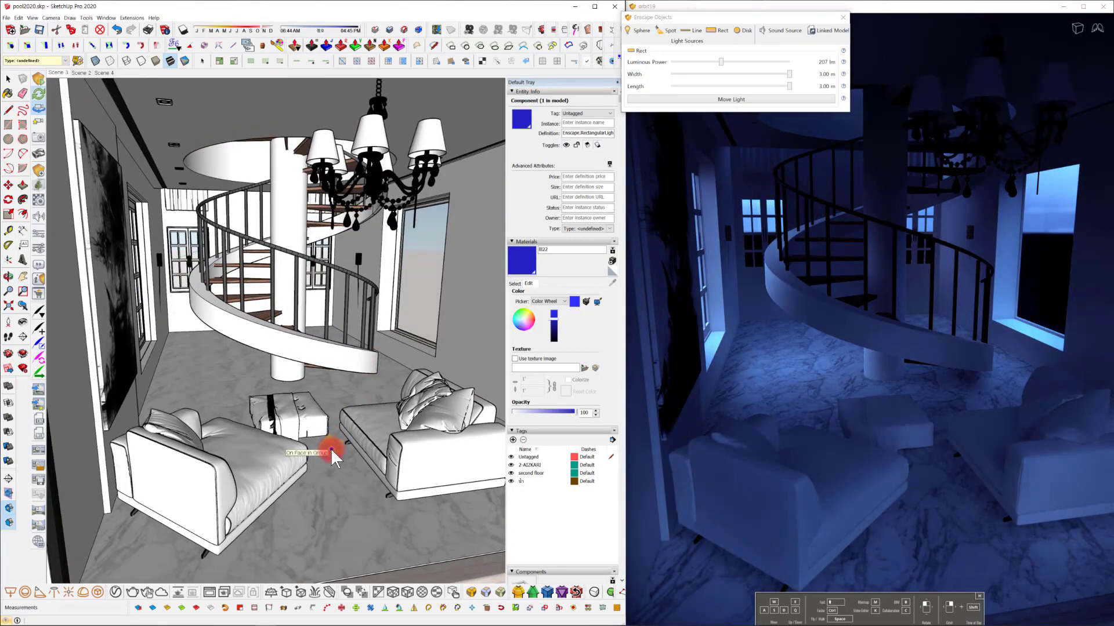
pyautogui.click(330, 447)
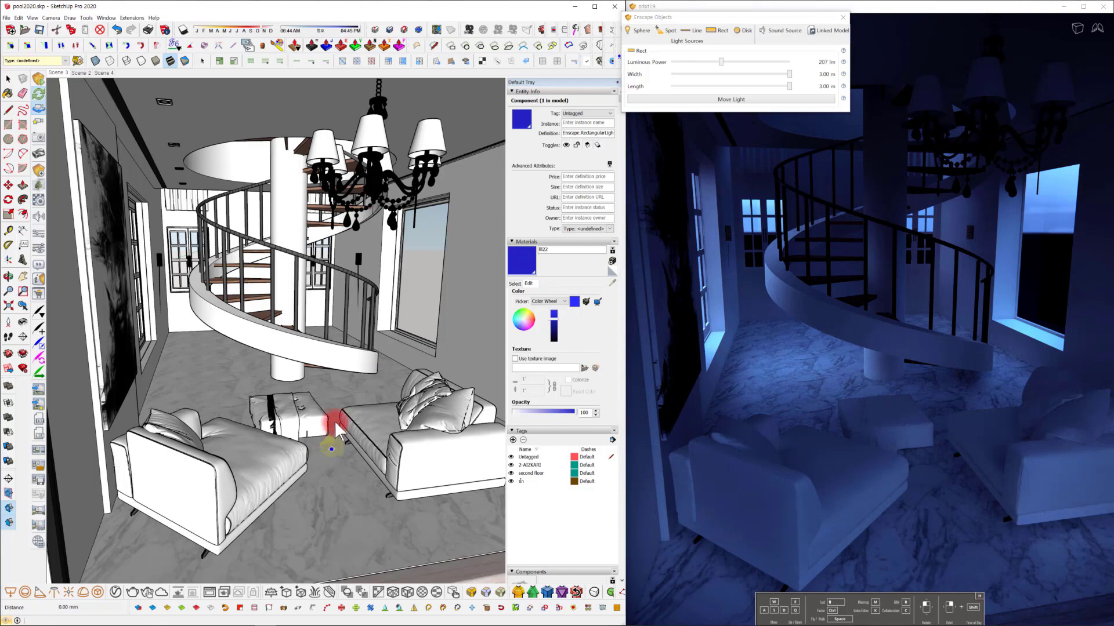
pyautogui.click(336, 262)
pyautogui.moveTo(346, 278)
pyautogui.mouseDown(button='middle')
pyautogui.moveTo(390, 286)
pyautogui.moveTo(333, 295)
pyautogui.moveTo(376, 296)
pyautogui.moveTo(342, 301)
pyautogui.mouseUp(button='middle')
pyautogui.scroll(2, 360, 276)
pyautogui.scroll(3, 362, 278)
pyautogui.scroll(-3, 287, 306)
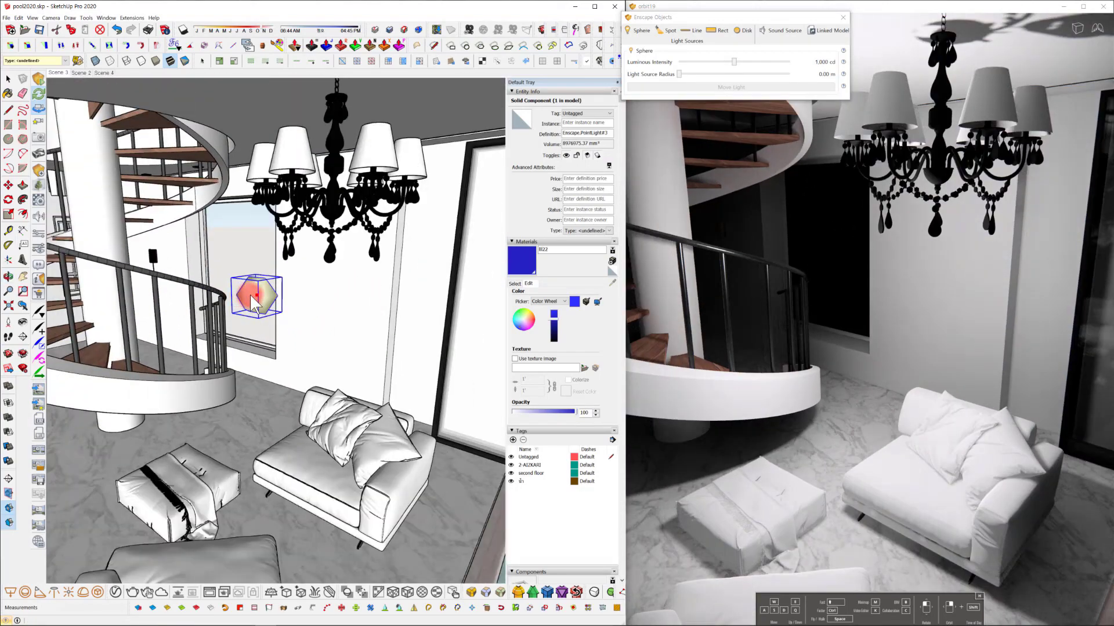
# Move the sphere light to sit beneath the chandelier and check its position from another angle.
pyautogui.press('m')
pyautogui.click(262, 300)
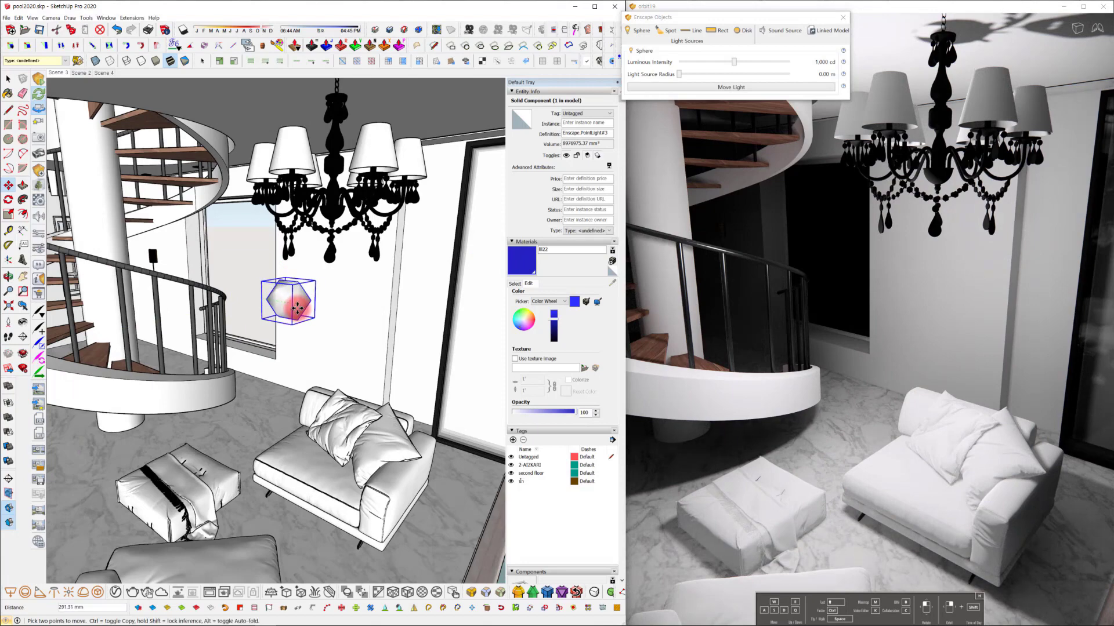
pyautogui.click(294, 304)
pyautogui.click(294, 304)
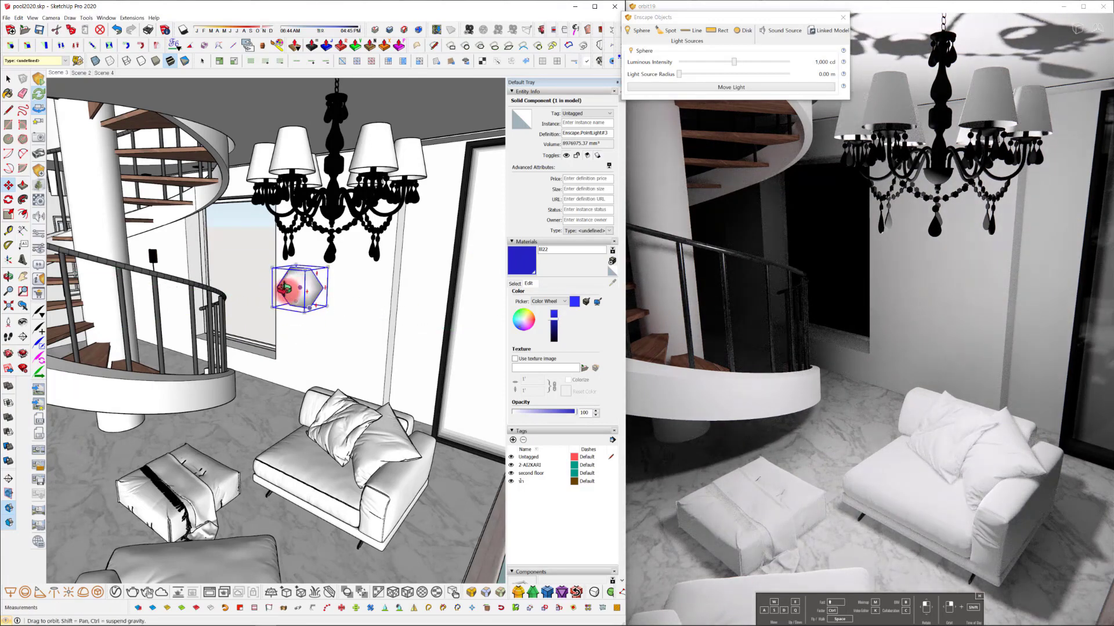
pyautogui.moveTo(294, 290)
pyautogui.mouseDown(button='middle')
pyautogui.moveTo(54, 251)
pyautogui.moveTo(114, 251)
pyautogui.moveTo(97, 253)
pyautogui.mouseUp(button='middle')
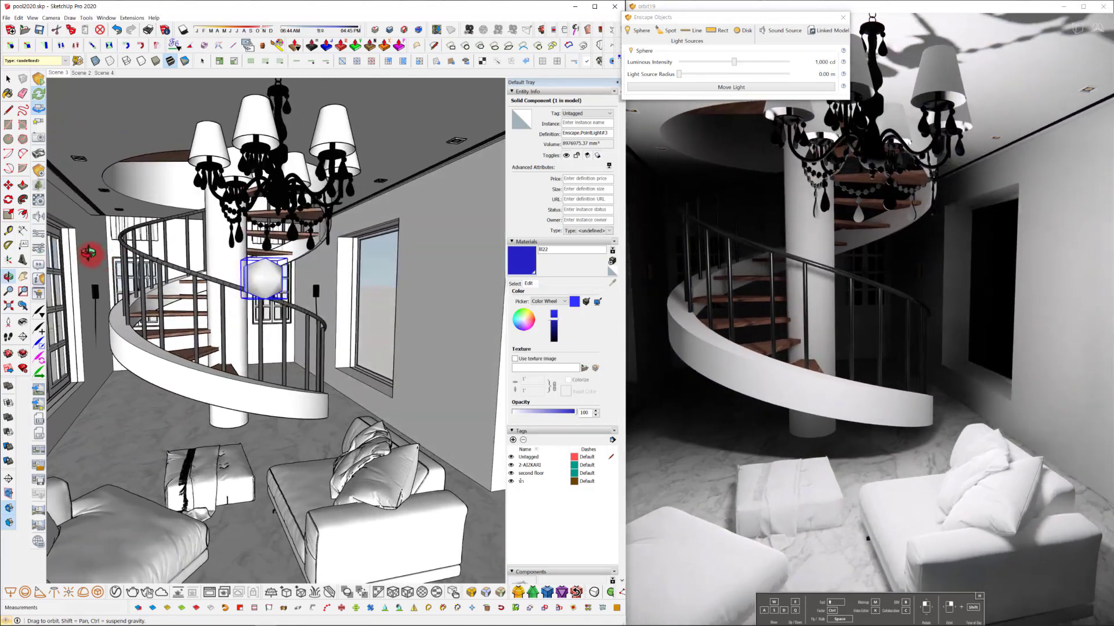
# Place an Enscape rectangular light high on the interior wall between the two multi-pane windows, aimed down at the floor.
pyautogui.moveTo(261, 315)
pyautogui.mouseDown(button='middle')
pyautogui.moveTo(281, 321)
pyautogui.moveTo(295, 298)
pyautogui.moveTo(294, 308)
pyautogui.moveTo(393, 326)
pyautogui.mouseUp(button='middle')
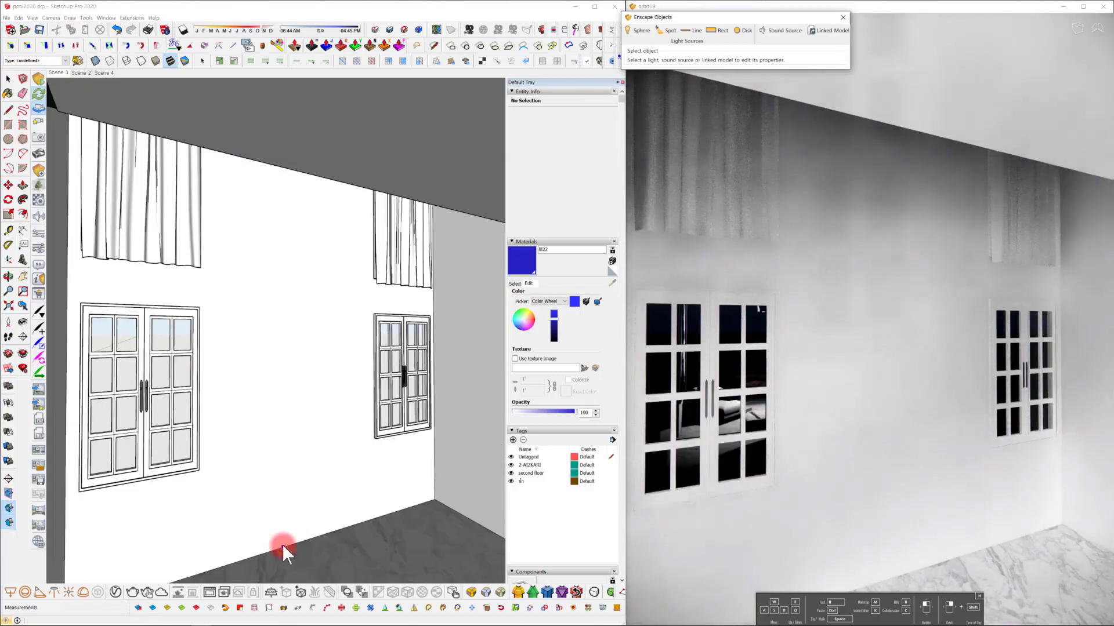
pyautogui.click(282, 546)
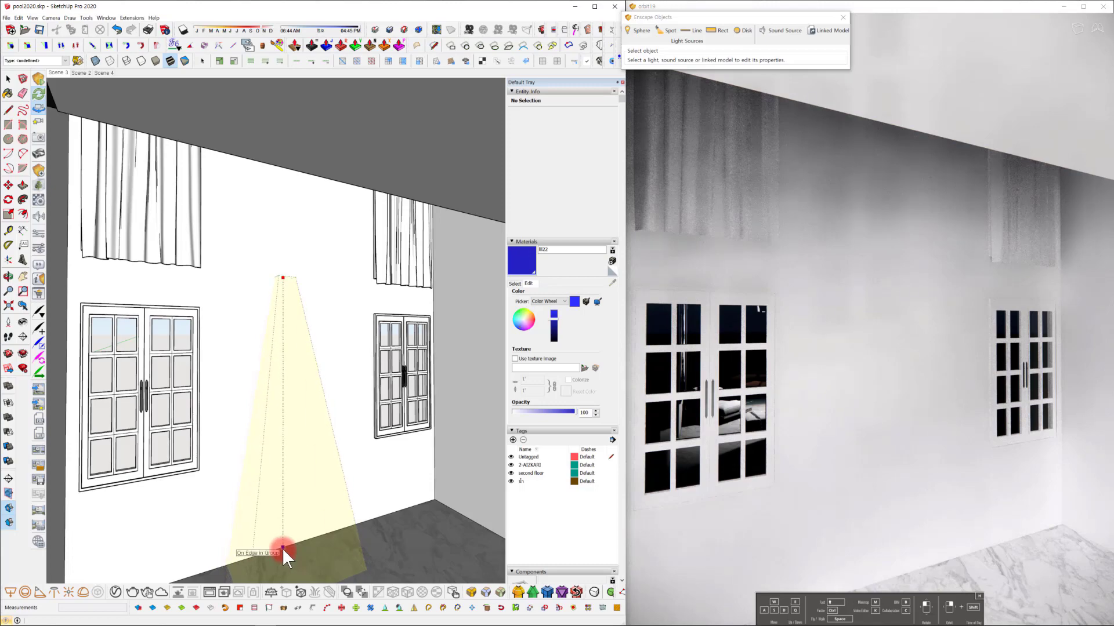
pyautogui.click(280, 549)
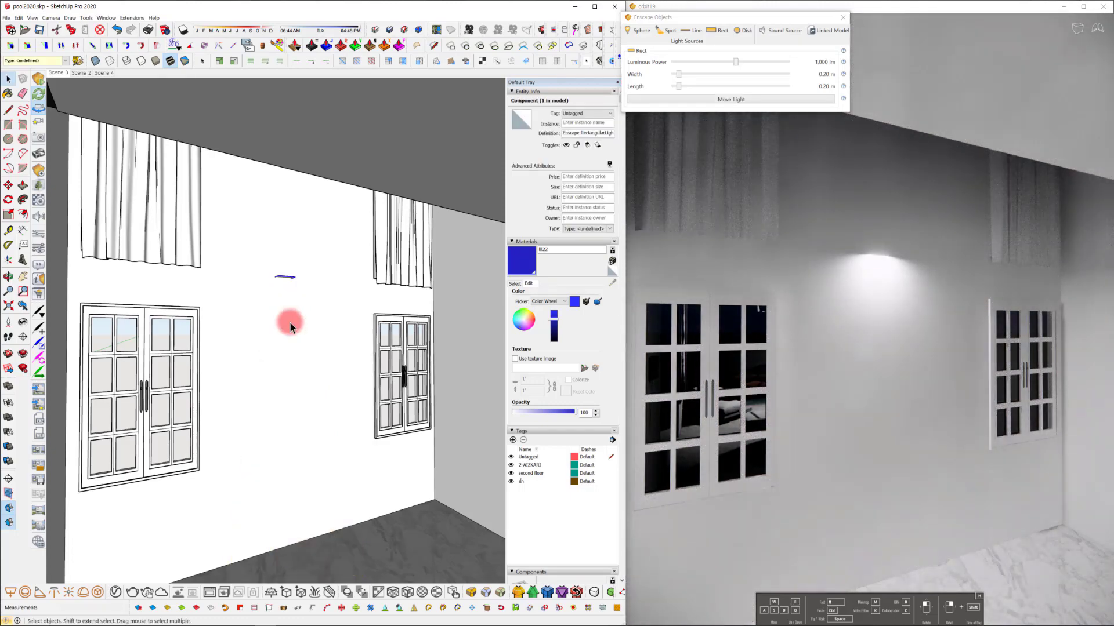
# Move the rectangular light from the wall between the windows to just below the ceiling near the adjoining wall's corner.
pyautogui.press('m')
pyautogui.click(283, 278)
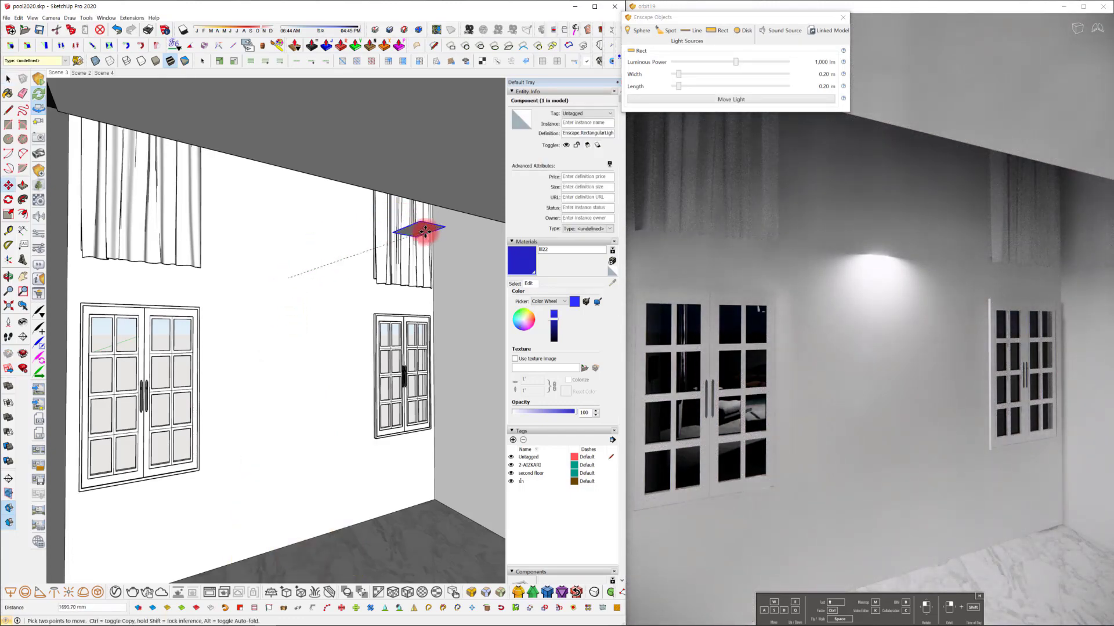
pyautogui.click(458, 215)
pyautogui.moveTo(464, 223)
pyautogui.mouseDown(button='middle')
pyautogui.moveTo(537, 271)
pyautogui.moveTo(412, 263)
pyautogui.moveTo(487, 255)
pyautogui.moveTo(427, 258)
pyautogui.moveTo(452, 290)
pyautogui.mouseUp(button='middle')
# Enlarge the interior rectangular light to a width of 0.53 m and a length of 1.33 m.
pyautogui.click(711, 97)
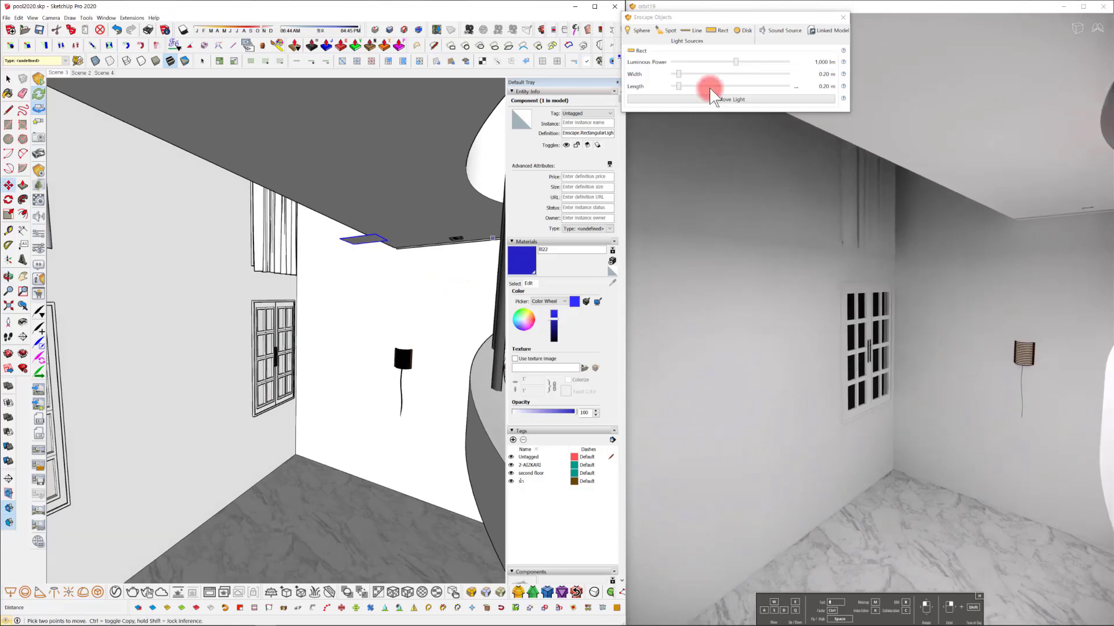
pyautogui.moveTo(679, 79); pyautogui.dragTo(719, 94)
pyautogui.moveTo(430, 293)
pyautogui.mouseDown(button='middle')
pyautogui.moveTo(343, 308)
pyautogui.moveTo(288, 308)
pyautogui.moveTo(291, 289)
pyautogui.moveTo(256, 300)
pyautogui.mouseUp(button='middle')
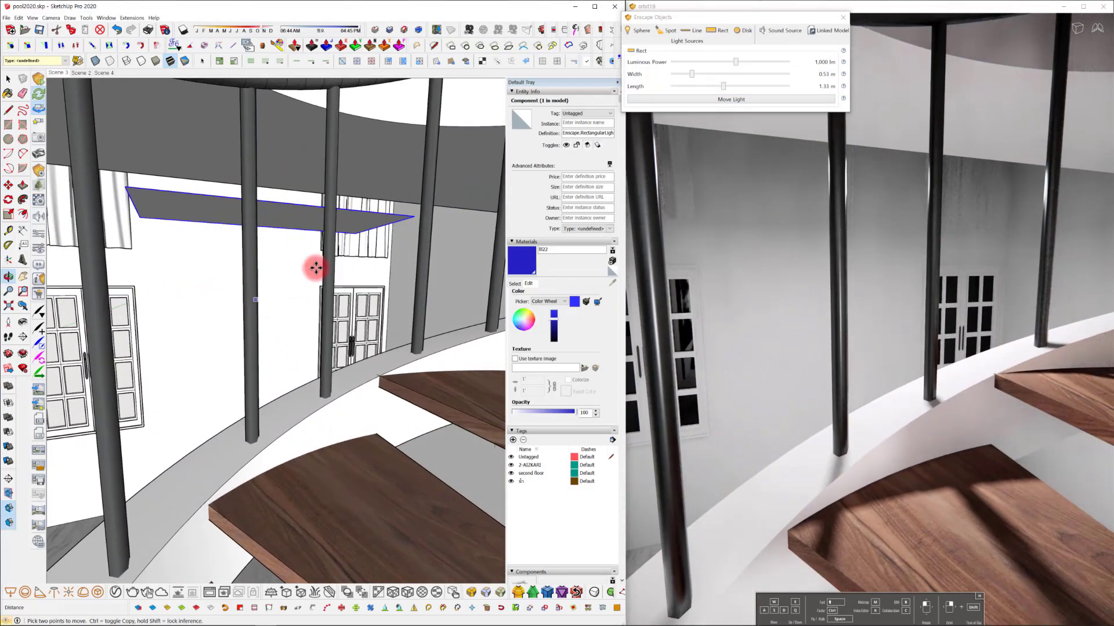
pyautogui.scroll(-3, 415, 348)
pyautogui.moveTo(415, 348); pyautogui.dragTo(407, 333, button='middle')
# Raise the luminous power of the rectangular light behind the spiral staircase to 13,839 lm, judging it from the living room.
pyautogui.moveTo(735, 61); pyautogui.dragTo(741, 61)
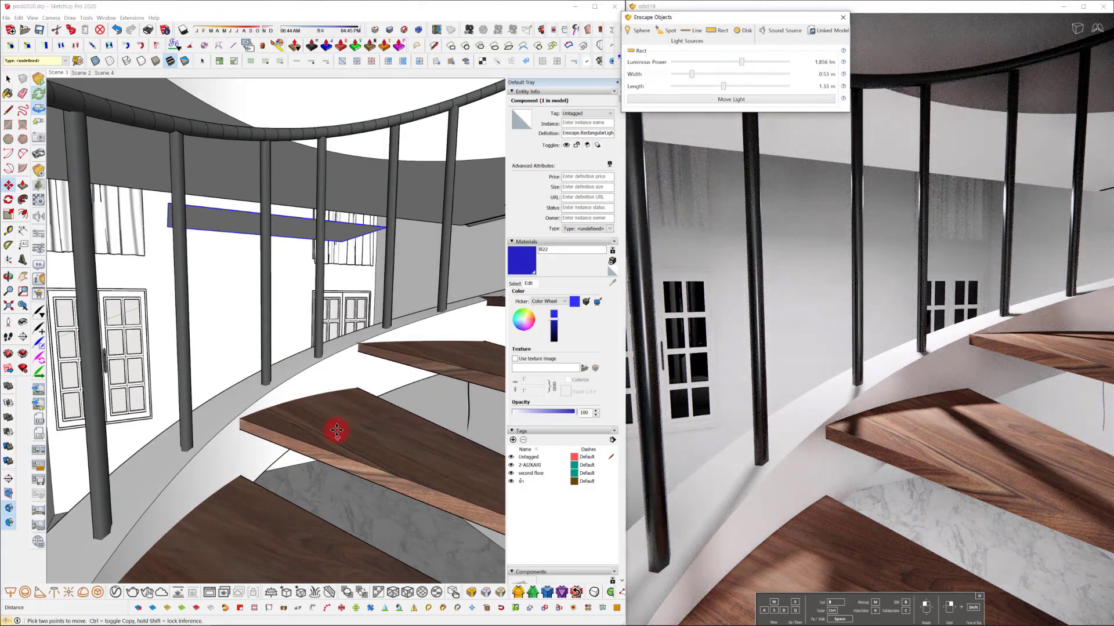
pyautogui.moveTo(336, 430)
pyautogui.mouseDown(button='middle')
pyautogui.moveTo(331, 375)
pyautogui.moveTo(341, 380)
pyautogui.moveTo(316, 398)
pyautogui.moveTo(338, 381)
pyautogui.moveTo(288, 269)
pyautogui.mouseUp(button='middle')
pyautogui.scroll(-10, 288, 268)
pyautogui.scroll(8, 288, 261)
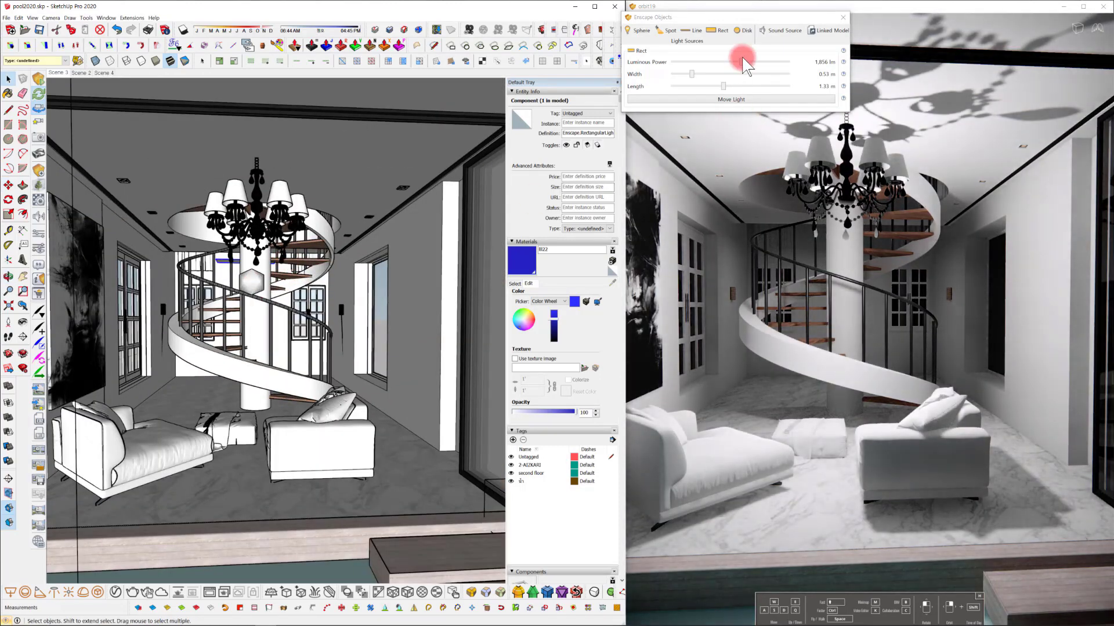
pyautogui.moveTo(742, 57); pyautogui.dragTo(759, 58)
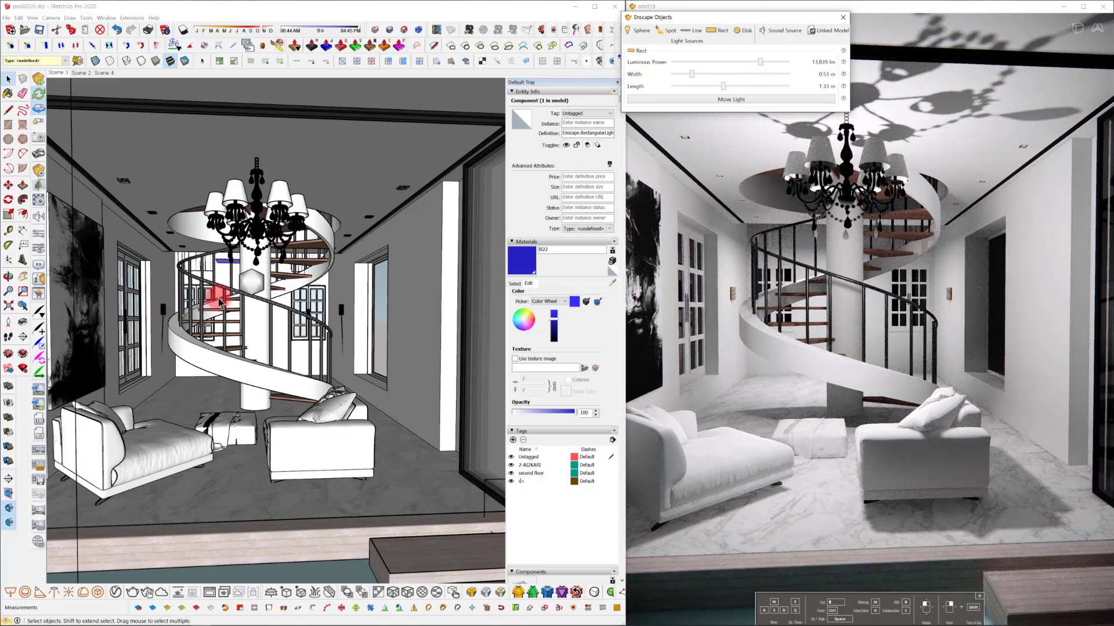
# Raise the luminous intensity of the sphere light beneath the chandelier to 2,142 cd and check the courtyard view.
pyautogui.click(253, 289)
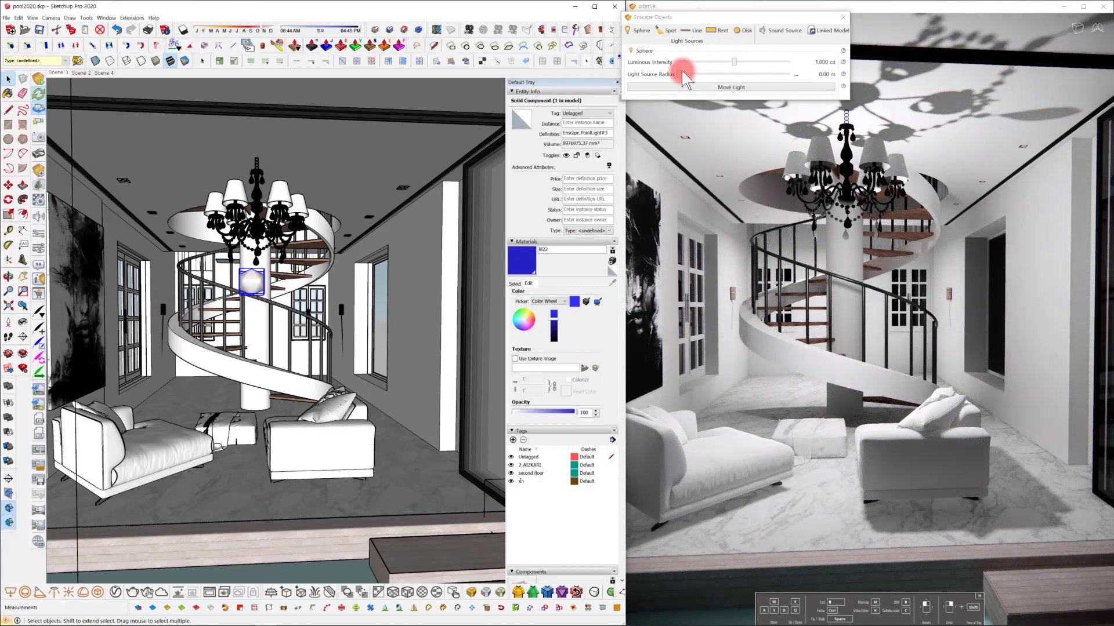
pyautogui.moveTo(732, 61); pyautogui.dragTo(740, 62)
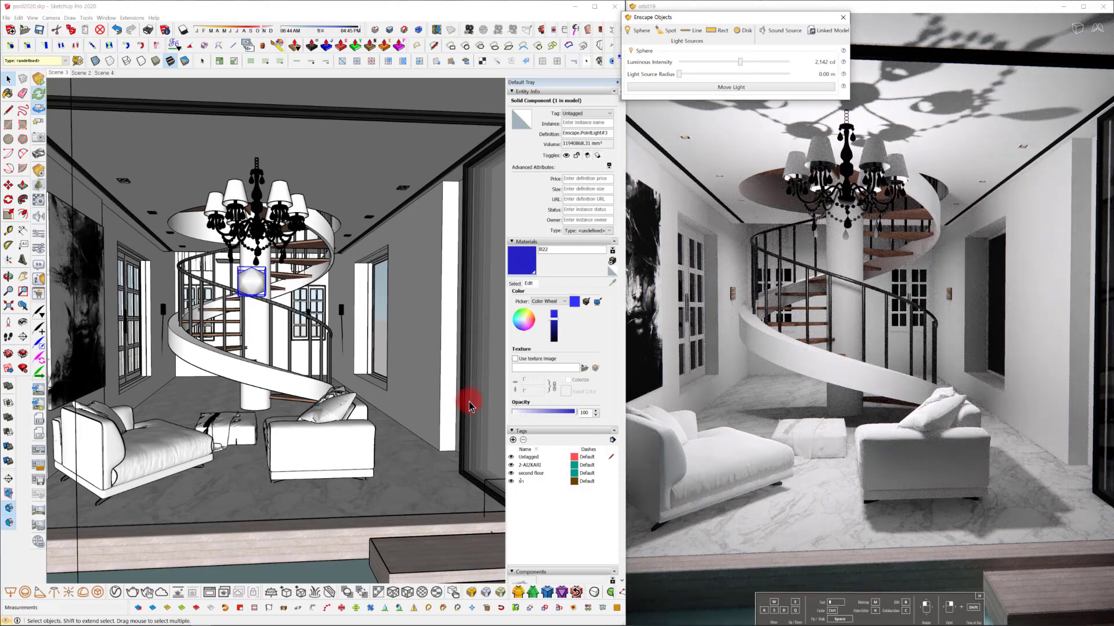
pyautogui.moveTo(485, 398); pyautogui.dragTo(363, 397, button='middle')
pyautogui.scroll(-6, 359, 394)
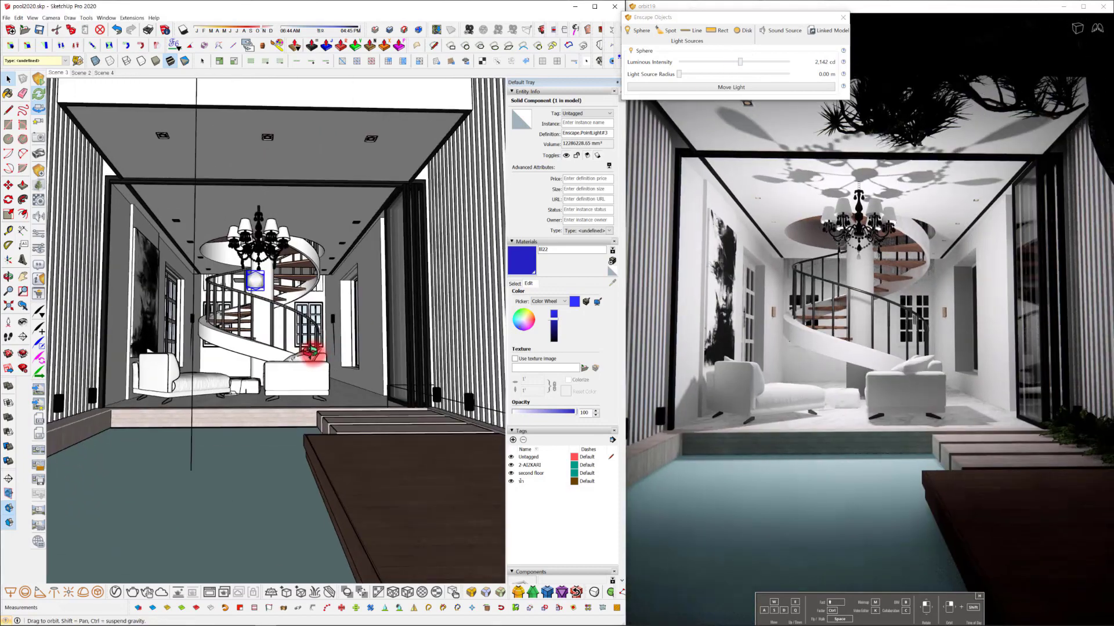
pyautogui.scroll(-5, 324, 369)
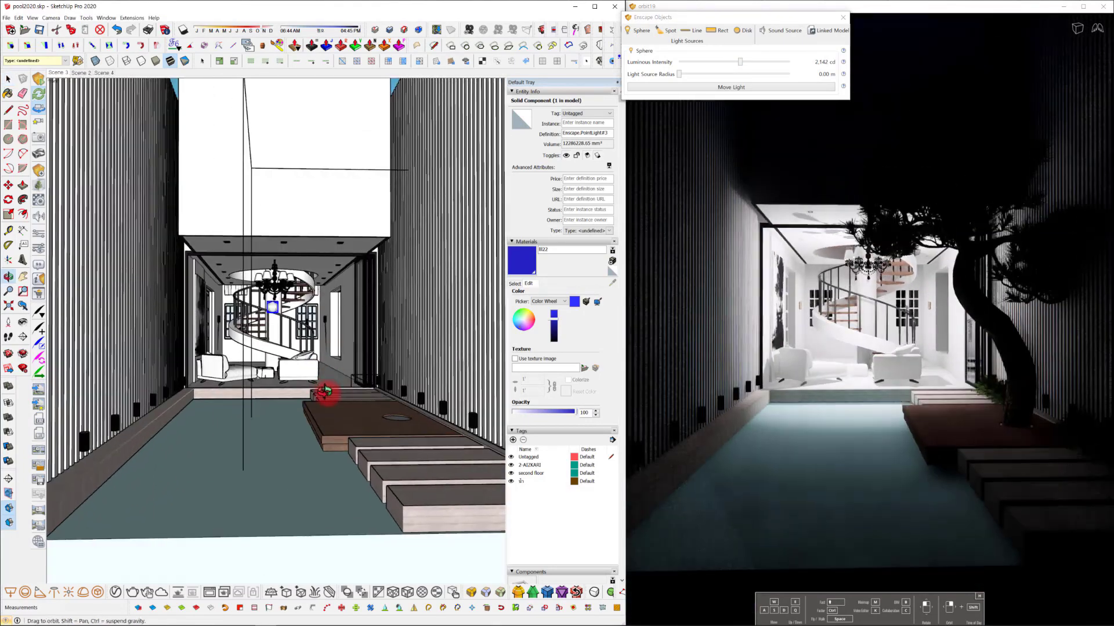
pyautogui.scroll(-5, 325, 374)
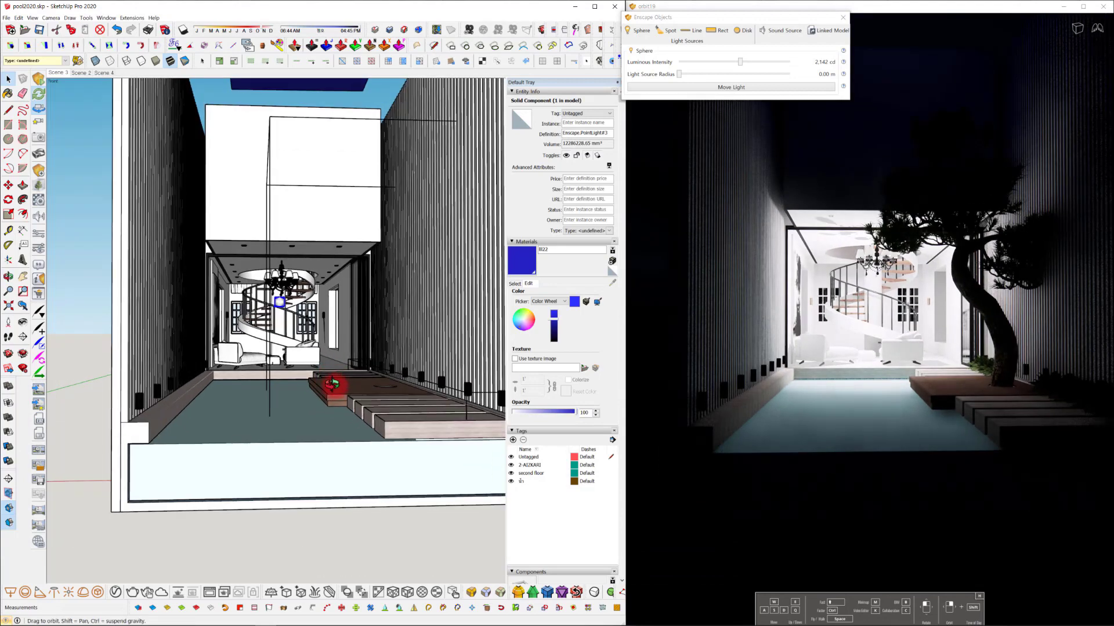
# Raise the luminous power of the blue rectangular light above the pool to 1,224 lm.
pyautogui.moveTo(323, 380)
pyautogui.mouseDown(button='middle')
pyautogui.moveTo(311, 427)
pyautogui.moveTo(333, 168)
pyautogui.mouseUp(button='middle')
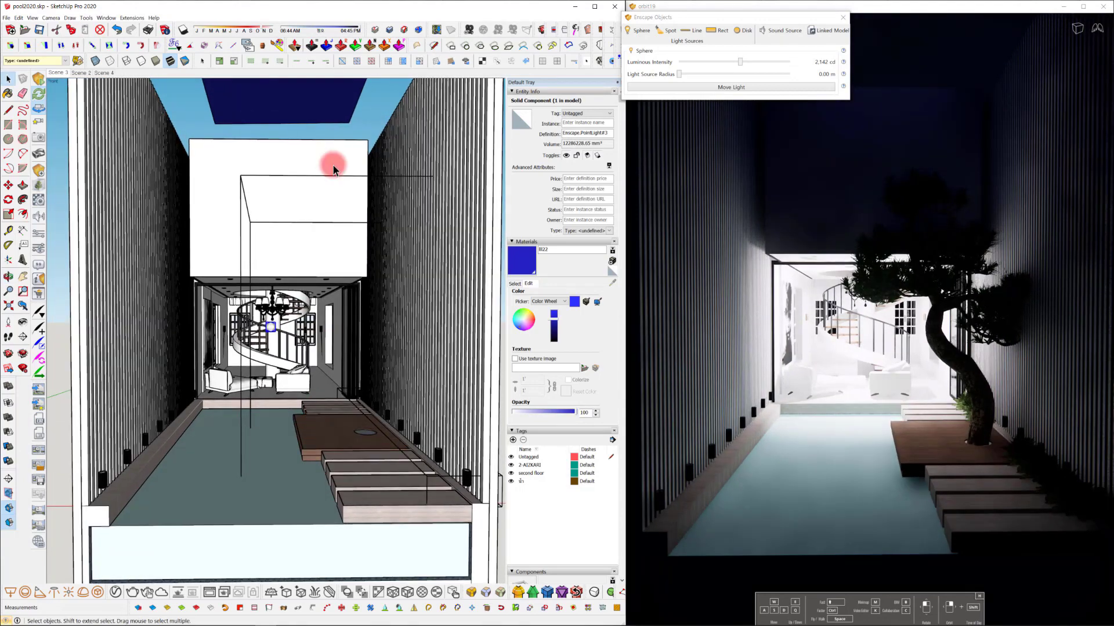
pyautogui.click(329, 114)
pyautogui.click(719, 61)
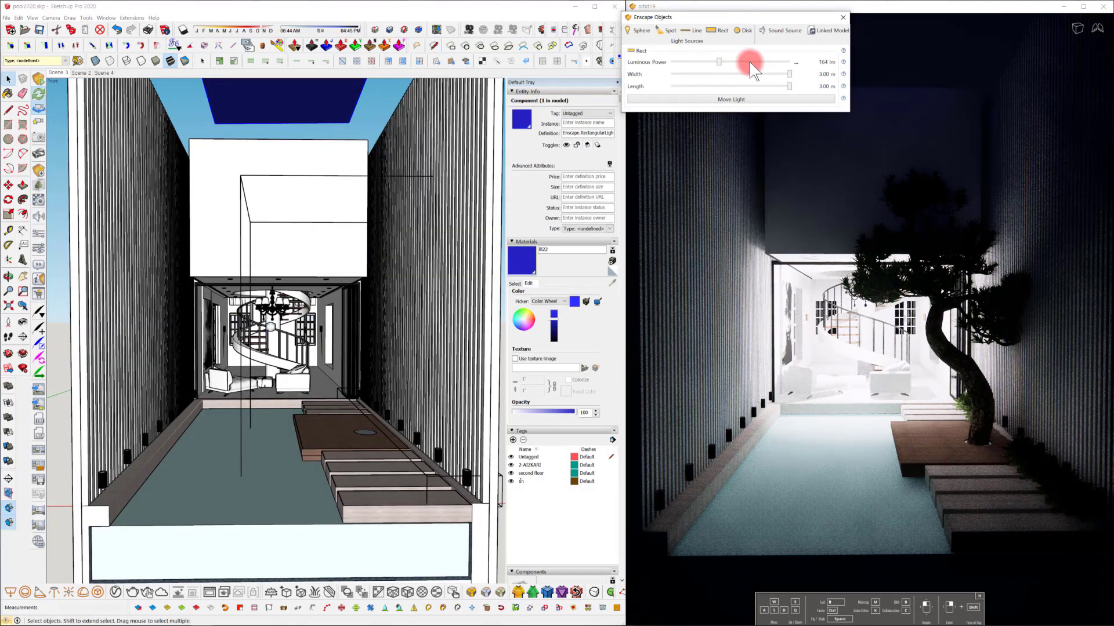
pyautogui.moveTo(722, 61); pyautogui.dragTo(738, 60)
pyautogui.moveTo(373, 424)
pyautogui.mouseDown(button='middle')
pyautogui.moveTo(361, 406)
pyautogui.moveTo(359, 427)
pyautogui.mouseUp(button='middle')
# Lower the luminous intensity of the sphere light beneath the chandelier to 49 cd.
pyautogui.click(316, 374)
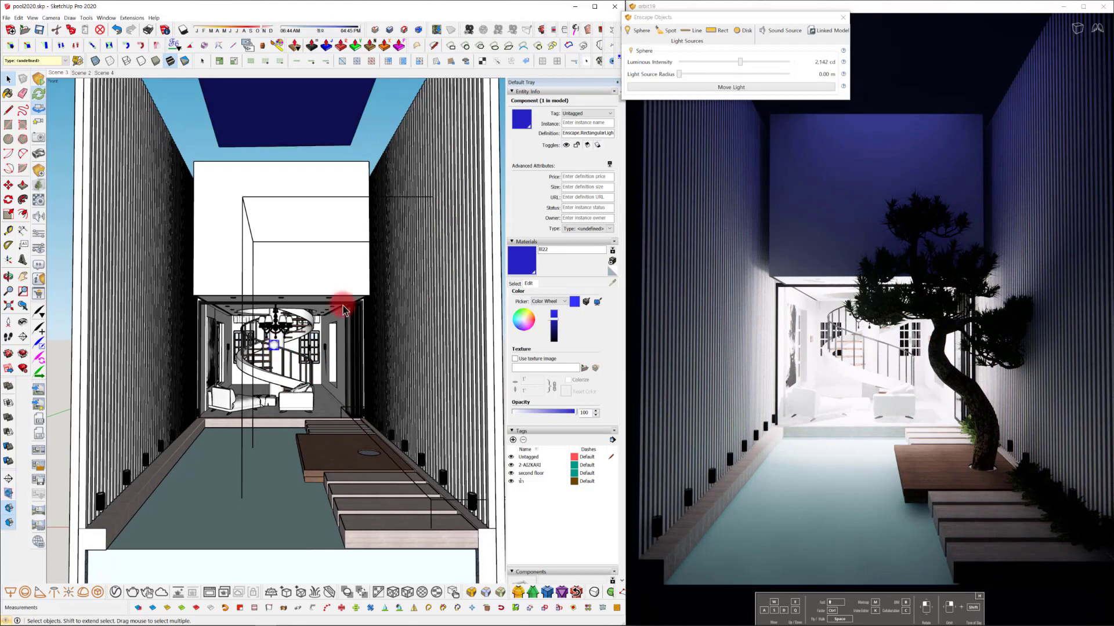
pyautogui.moveTo(738, 61)
pyautogui.mouseDown()
pyautogui.moveTo(697, 65)
pyautogui.moveTo(719, 60)
pyautogui.moveTo(709, 60)
pyautogui.mouseUp()
pyautogui.click(310, 370)
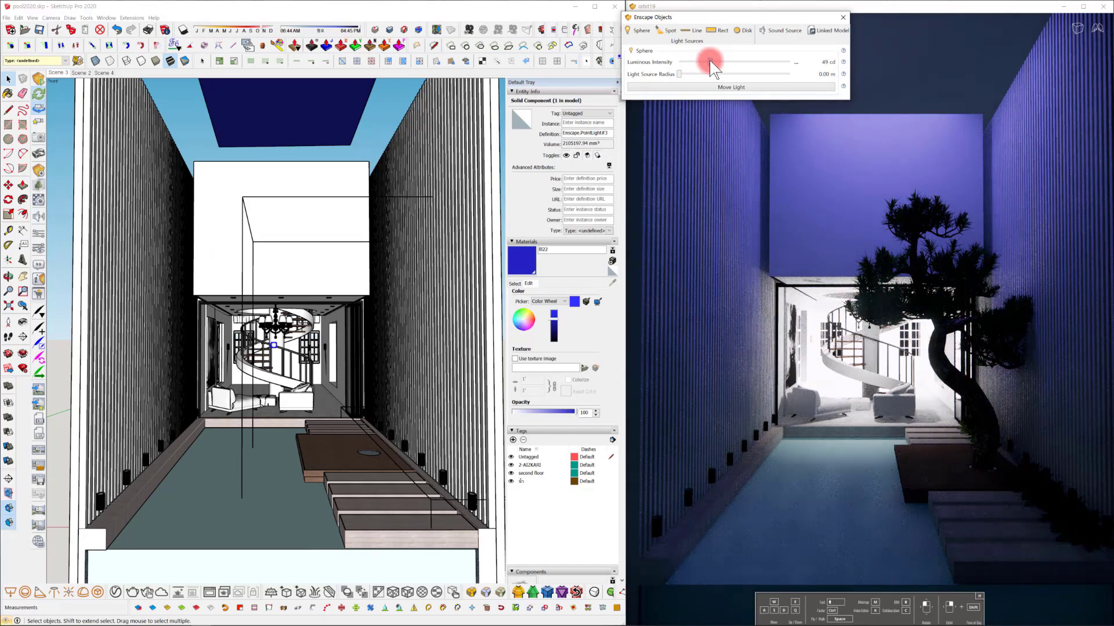
pyautogui.moveTo(275, 438)
pyautogui.mouseDown(button='middle')
pyautogui.moveTo(290, 435)
pyautogui.moveTo(263, 432)
pyautogui.mouseUp(button='middle')
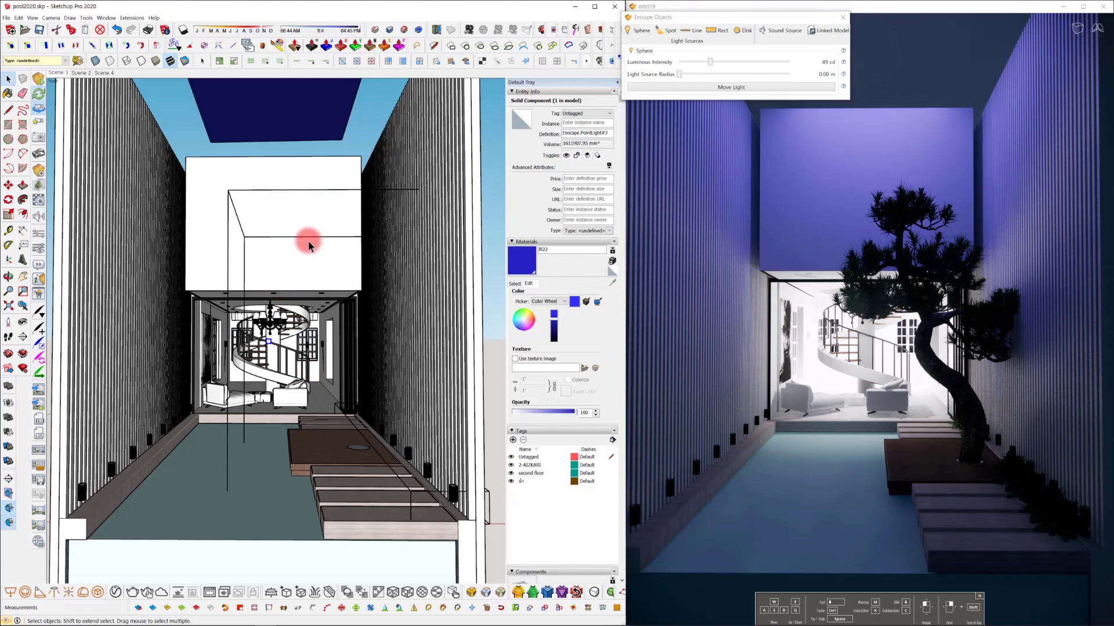
# Lower the luminous power of the blue rectangular light above the pool to 614 lm.
pyautogui.click(298, 99)
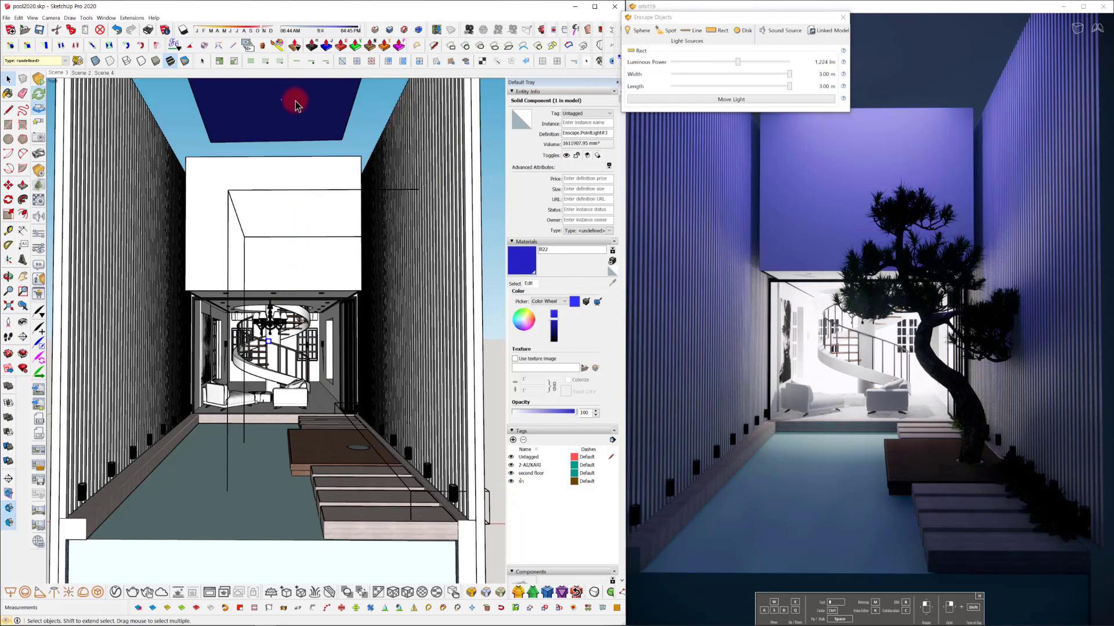
pyautogui.moveTo(704, 62); pyautogui.dragTo(731, 61)
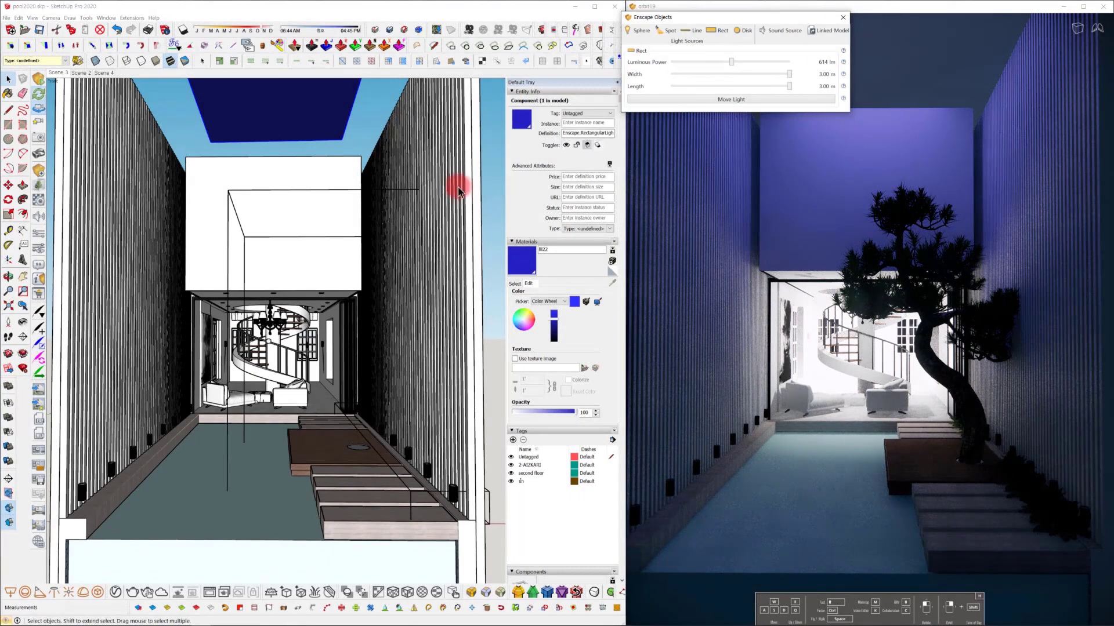
pyautogui.click(246, 464)
# Place an Enscape spot light on top of the second black lamp along the slatted pool wall, aimed straight up.
pyautogui.moveTo(156, 457)
pyautogui.mouseDown(button='middle')
pyautogui.moveTo(273, 410)
pyautogui.moveTo(241, 422)
pyautogui.moveTo(258, 444)
pyautogui.moveTo(241, 448)
pyautogui.mouseUp(button='middle')
pyautogui.scroll(-2, 241, 448)
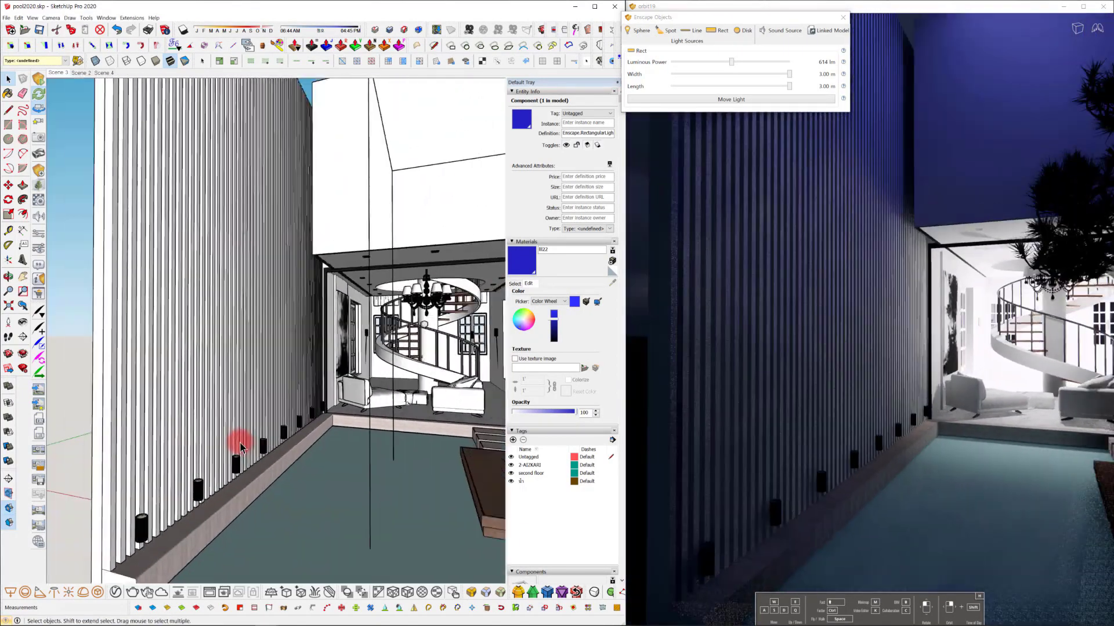
pyautogui.scroll(1, 241, 448)
pyautogui.click(650, 33)
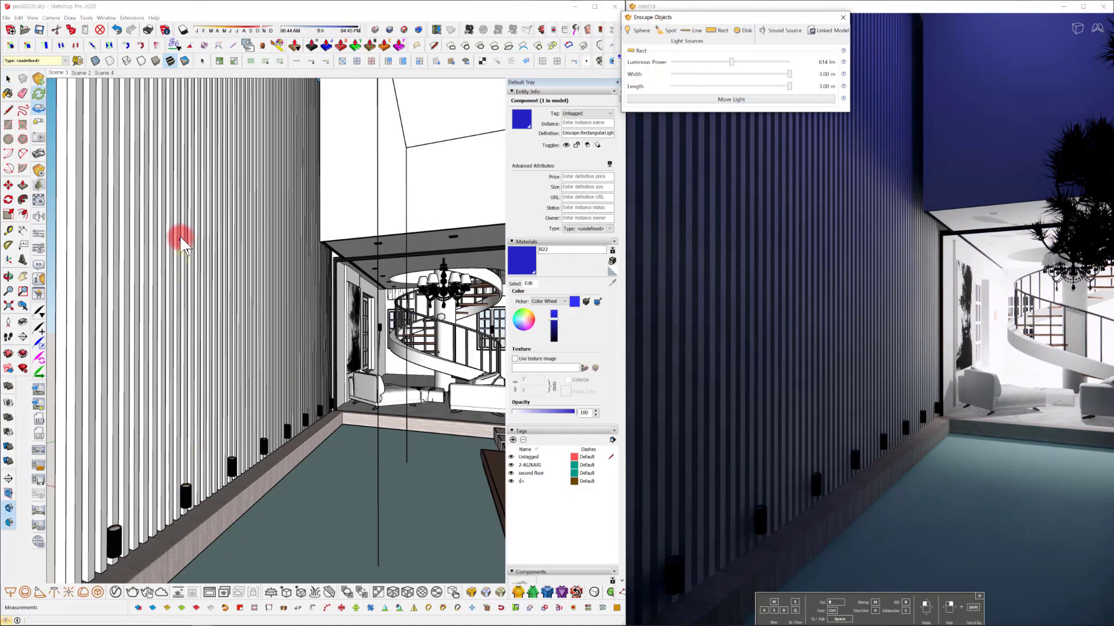
pyautogui.moveTo(182, 238)
pyautogui.mouseDown(button='middle')
pyautogui.moveTo(137, 251)
pyautogui.moveTo(147, 291)
pyautogui.moveTo(187, 250)
pyautogui.moveTo(232, 373)
pyautogui.moveTo(234, 165)
pyautogui.mouseUp(button='middle')
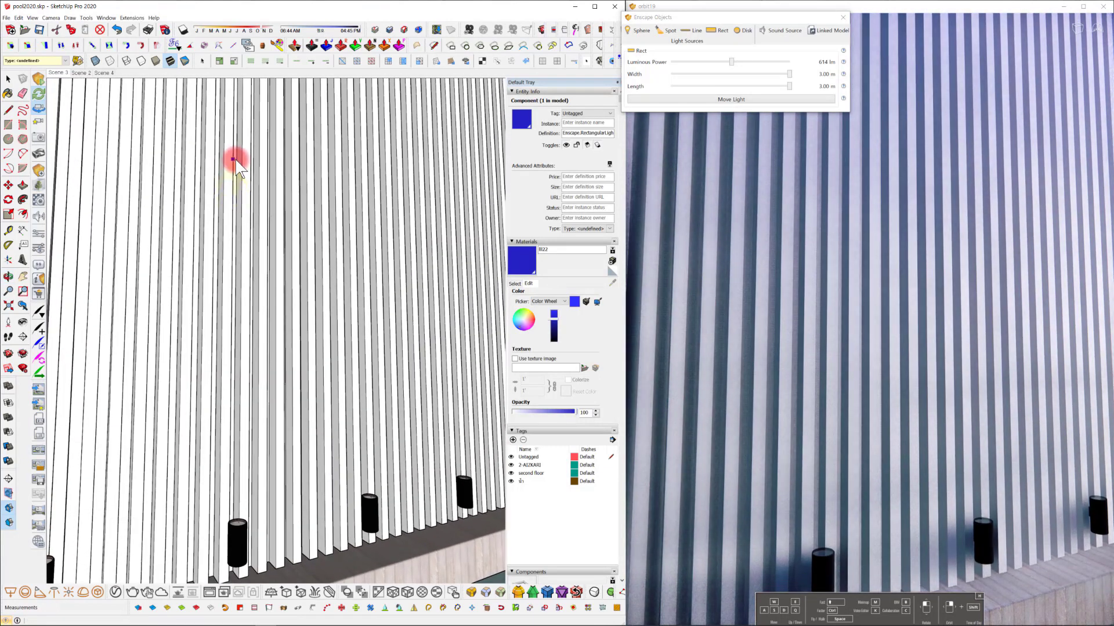
pyautogui.click(238, 520)
pyautogui.click(238, 187)
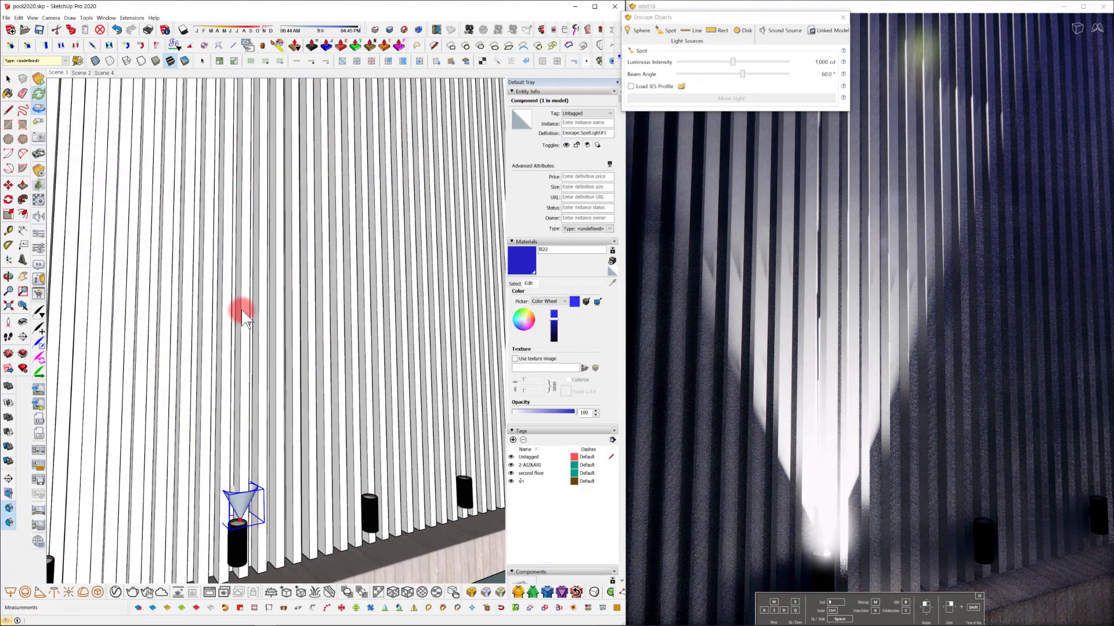
pyautogui.scroll(-3, 272, 342)
pyautogui.moveTo(283, 354)
pyautogui.mouseDown(button='middle')
pyautogui.moveTo(288, 388)
pyautogui.moveTo(251, 392)
pyautogui.moveTo(259, 423)
pyautogui.mouseUp(button='middle')
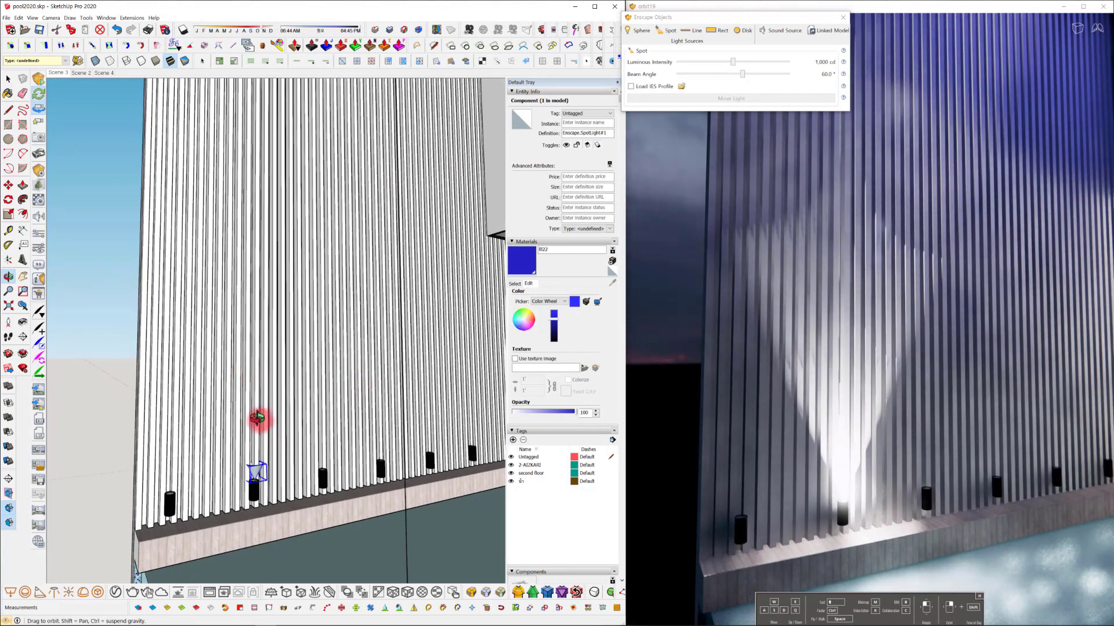
pyautogui.moveTo(402, 375); pyautogui.dragTo(409, 371, button='middle')
# Load the IES profile three-lobe-vee.ies into the wall spotlight and raise its luminous intensity to 3,976 cd.
pyautogui.click(660, 77)
pyautogui.click(682, 86)
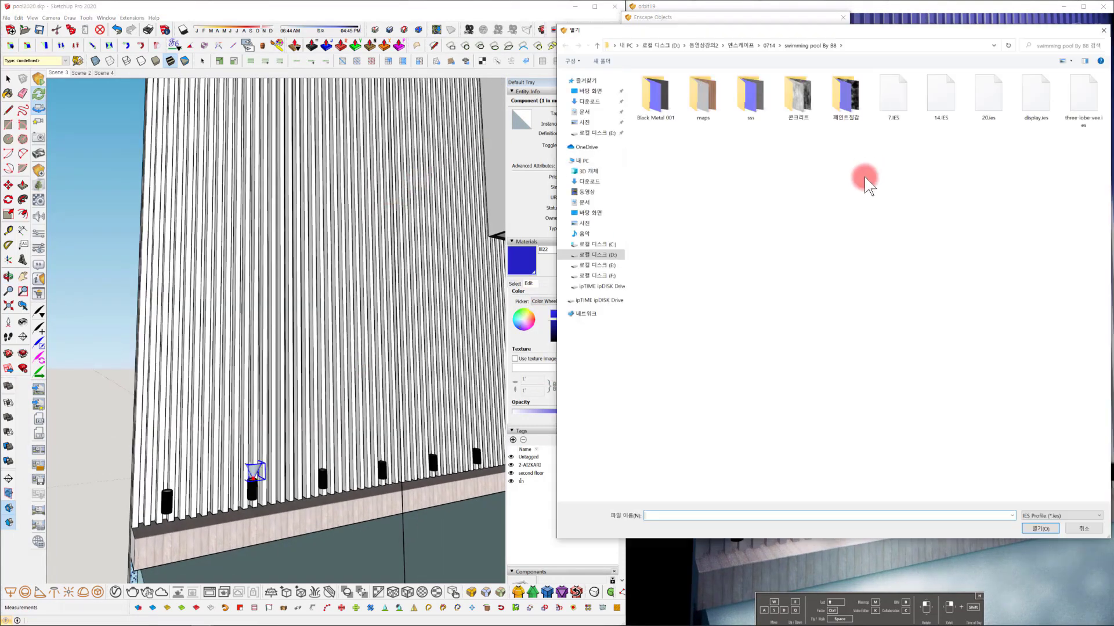
pyautogui.moveTo(930, 38); pyautogui.dragTo(713, 55)
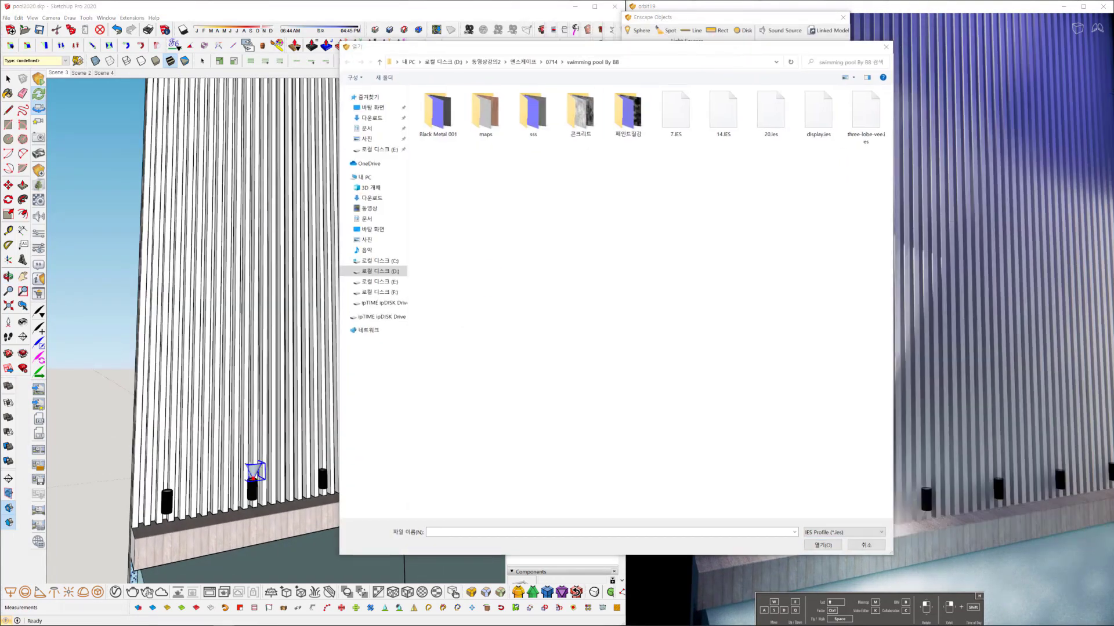
pyautogui.moveTo(1113, 82); pyautogui.dragTo(654, 82)
pyautogui.moveTo(732, 89); pyautogui.dragTo(1113, 87)
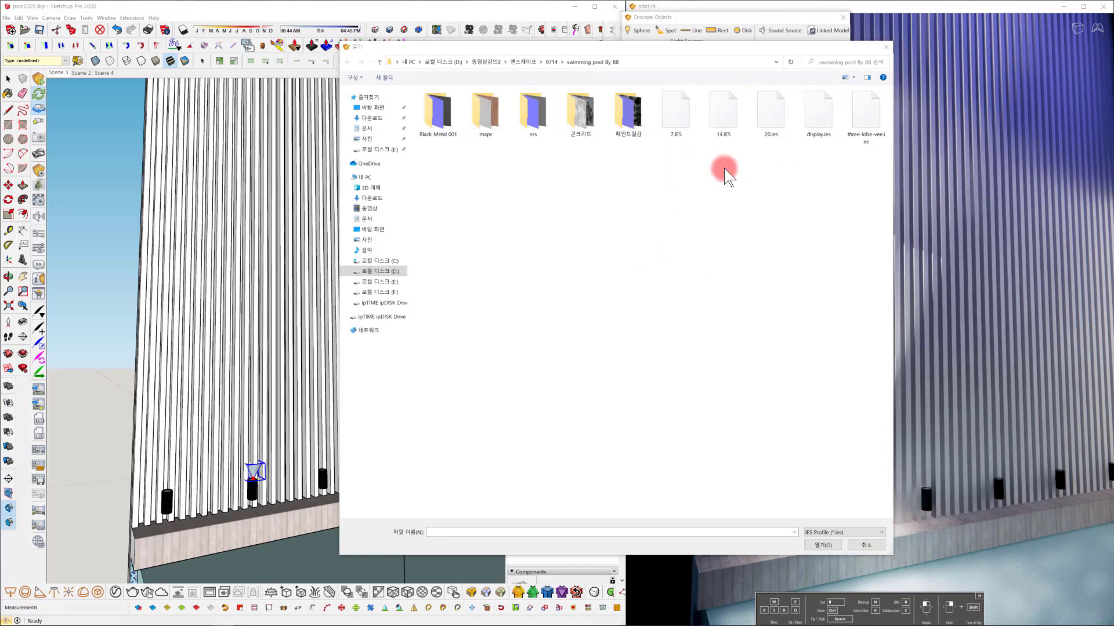
pyautogui.click(865, 116)
pyautogui.click(826, 543)
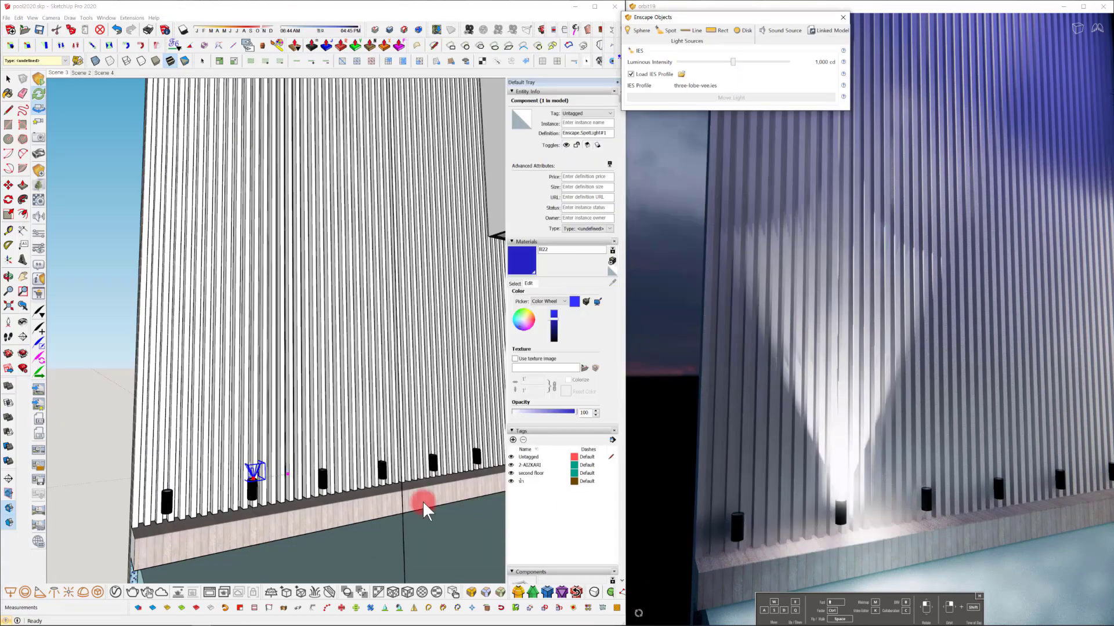
pyautogui.click(725, 65)
pyautogui.moveTo(725, 65); pyautogui.dragTo(742, 61)
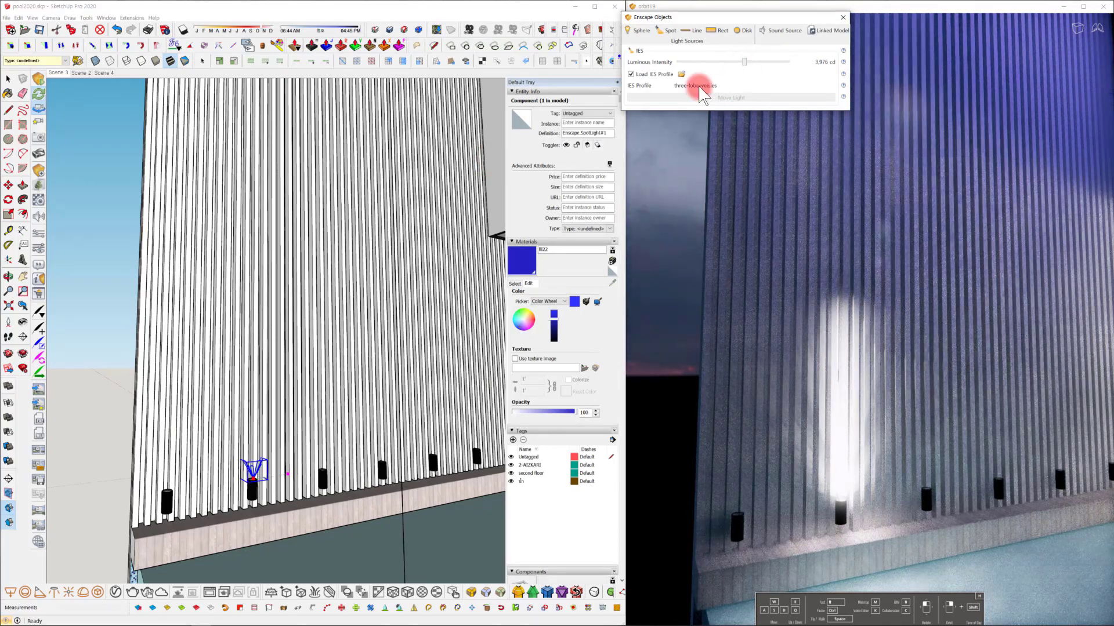
# Try the display.ies profile on the wall spotlight, and switch back to three-lobe-vee.ies.
pyautogui.click(681, 74)
pyautogui.click(818, 116)
pyautogui.click(820, 546)
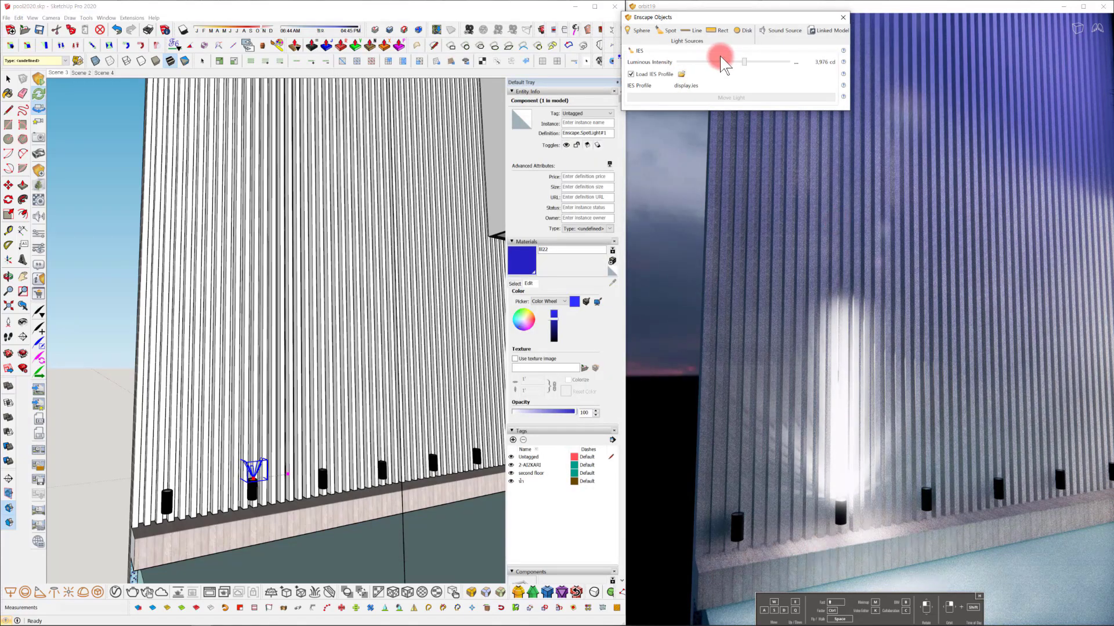
pyautogui.click(683, 75)
pyautogui.click(823, 545)
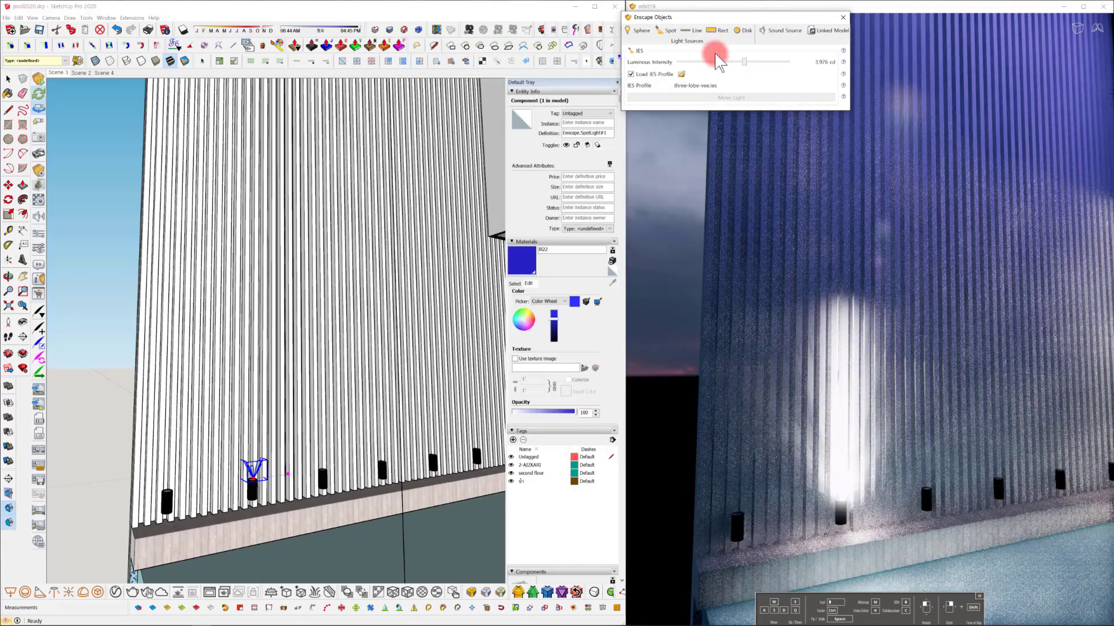
# Lower the wall spotlight's luminous intensity to 1,324 cd.
pyautogui.moveTo(432, 395)
pyautogui.mouseDown(button='middle')
pyautogui.moveTo(301, 480)
pyautogui.moveTo(313, 477)
pyautogui.mouseUp(button='middle')
pyautogui.moveTo(739, 61); pyautogui.dragTo(735, 61)
pyautogui.moveTo(479, 472)
pyautogui.mouseDown(button='middle')
pyautogui.moveTo(509, 429)
pyautogui.moveTo(505, 497)
pyautogui.moveTo(517, 490)
pyautogui.mouseUp(button='middle')
# Shift the spotlight slightly over the black wall lamp's top and adjust its tilt with Rotate.
pyautogui.moveTo(330, 450)
pyautogui.mouseDown(button='middle')
pyautogui.moveTo(308, 403)
pyautogui.moveTo(261, 373)
pyautogui.moveTo(266, 389)
pyautogui.mouseUp(button='middle')
pyautogui.click(261, 381)
pyautogui.click(274, 384)
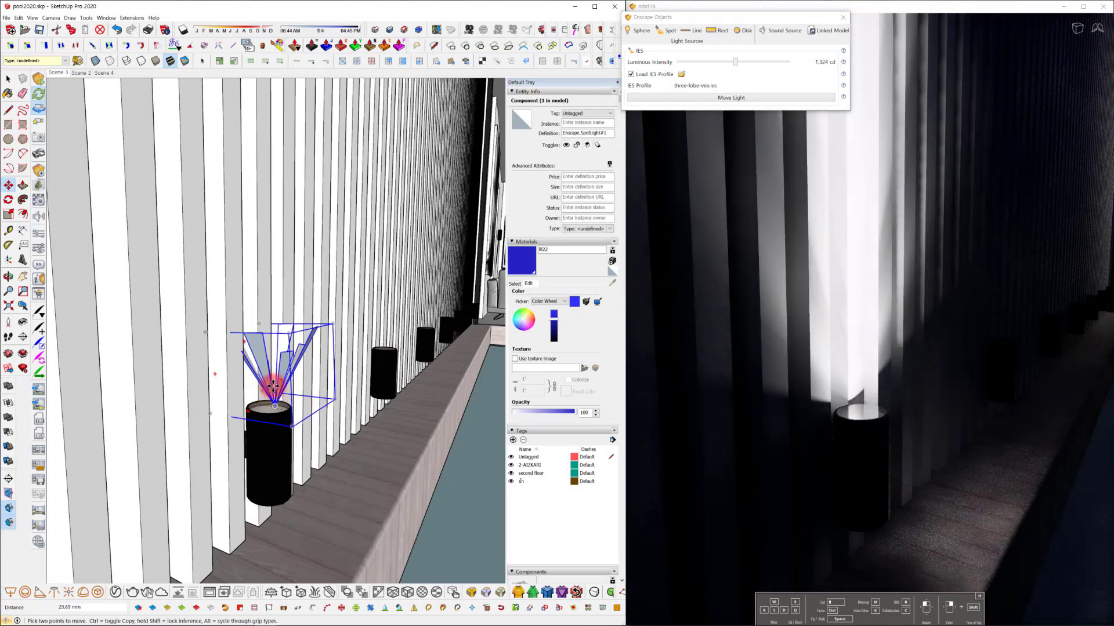
pyautogui.click(283, 381)
pyautogui.moveTo(360, 385); pyautogui.dragTo(204, 450, button='middle')
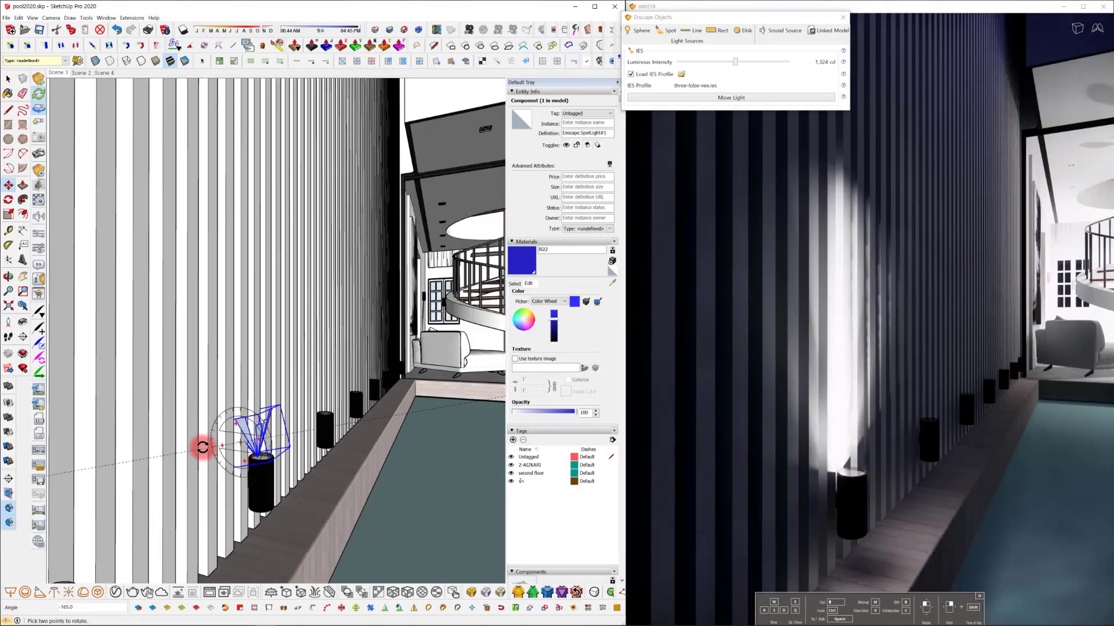
pyautogui.click(204, 450)
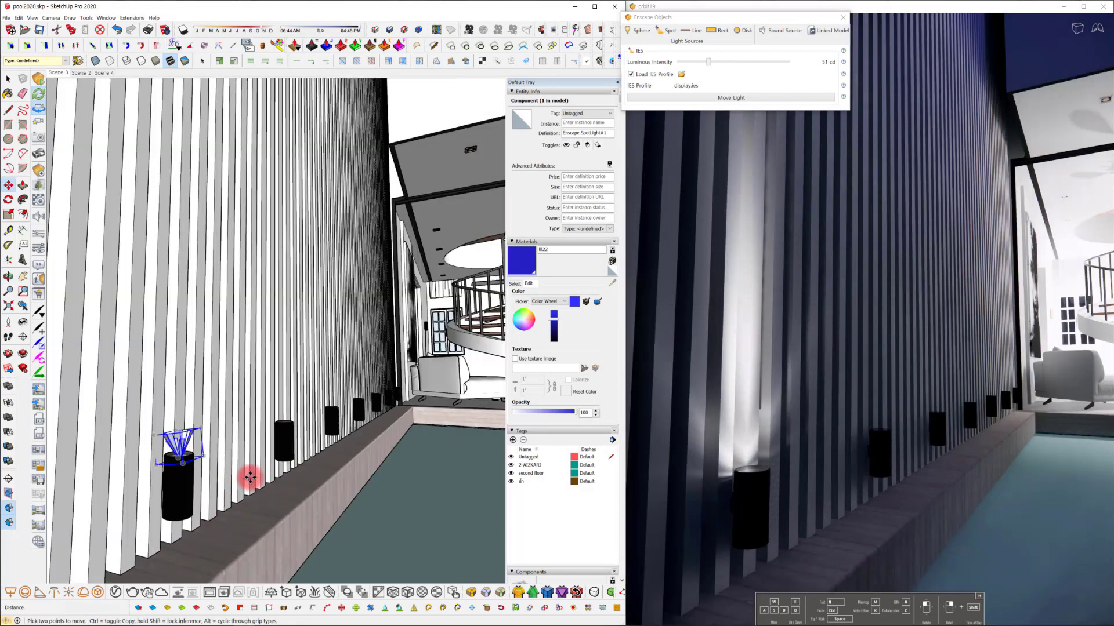
# Copy the IES spotlight along the slatted wall onto the next black lamp and centre it over the lamp's top.
pyautogui.moveTo(250, 477)
pyautogui.mouseDown(button='middle')
pyautogui.moveTo(219, 485)
pyautogui.moveTo(203, 462)
pyautogui.moveTo(206, 434)
pyautogui.moveTo(137, 409)
pyautogui.mouseUp(button='middle')
pyautogui.scroll(3, 206, 434)
pyautogui.press('space')
pyautogui.scroll(3, 174, 429)
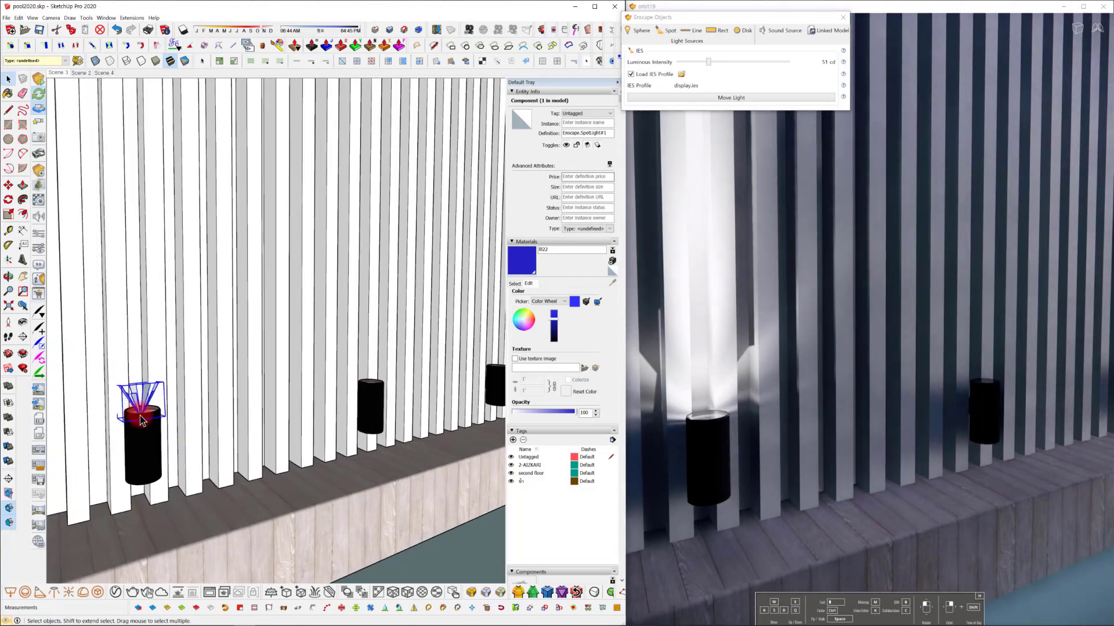
pyautogui.press('m')
pyautogui.press('ctrl')
pyautogui.click(146, 401)
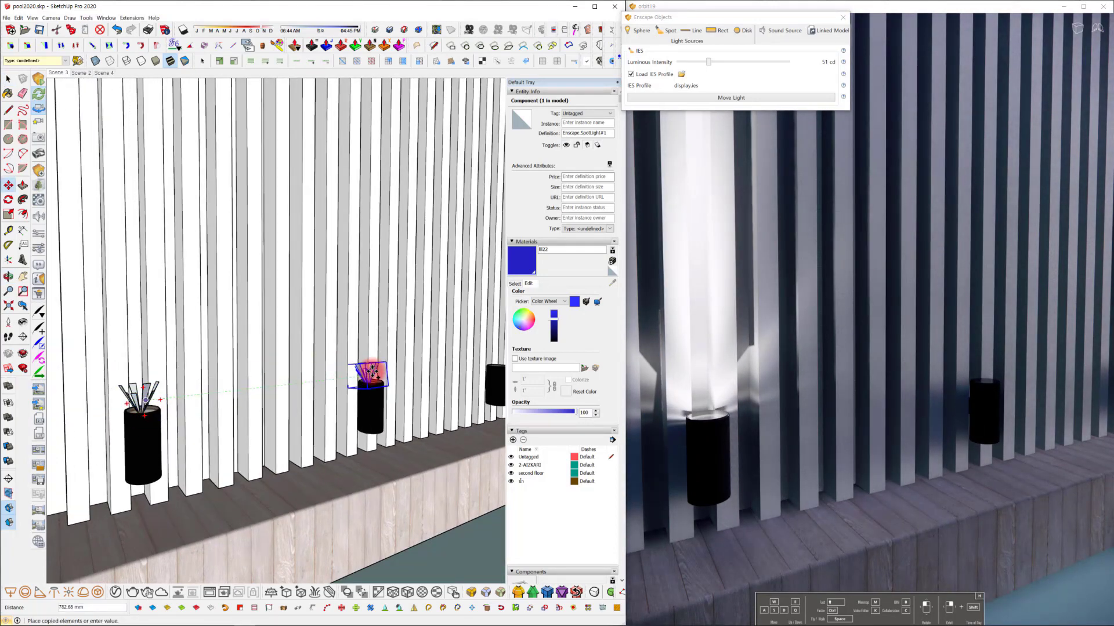
pyautogui.scroll(2, 375, 370)
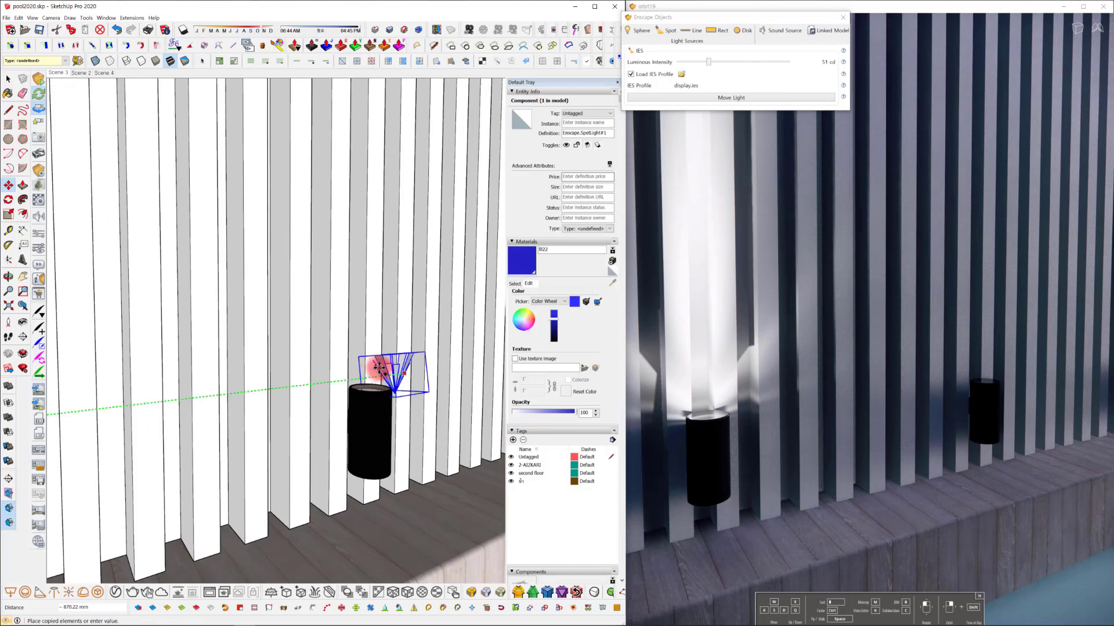
pyautogui.click(361, 372)
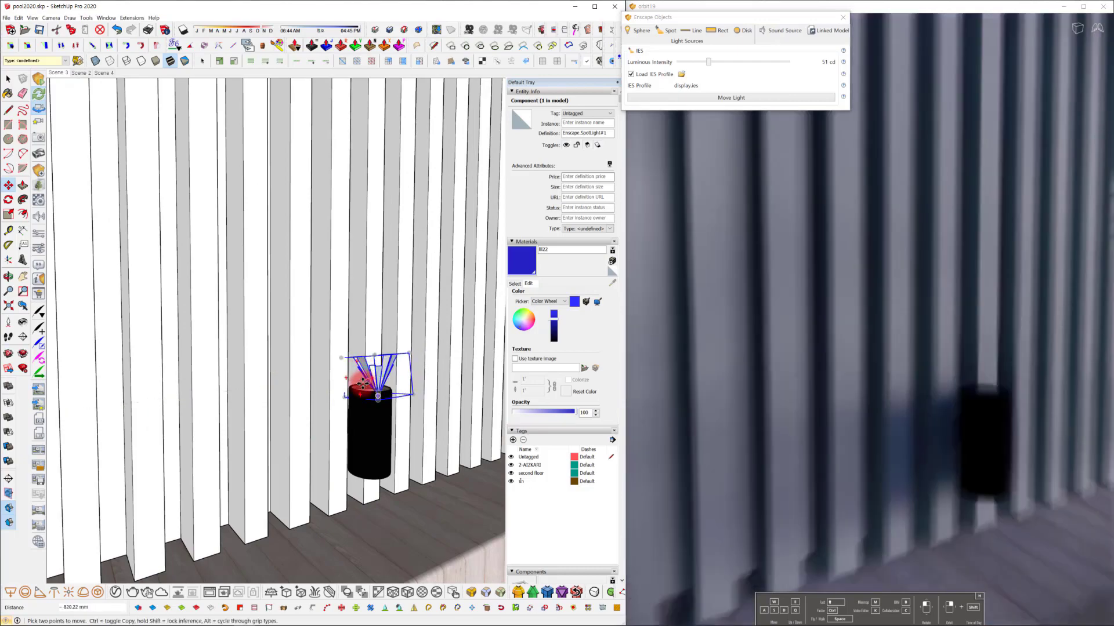
pyautogui.press('Return')
pyautogui.scroll(-4, 306, 412)
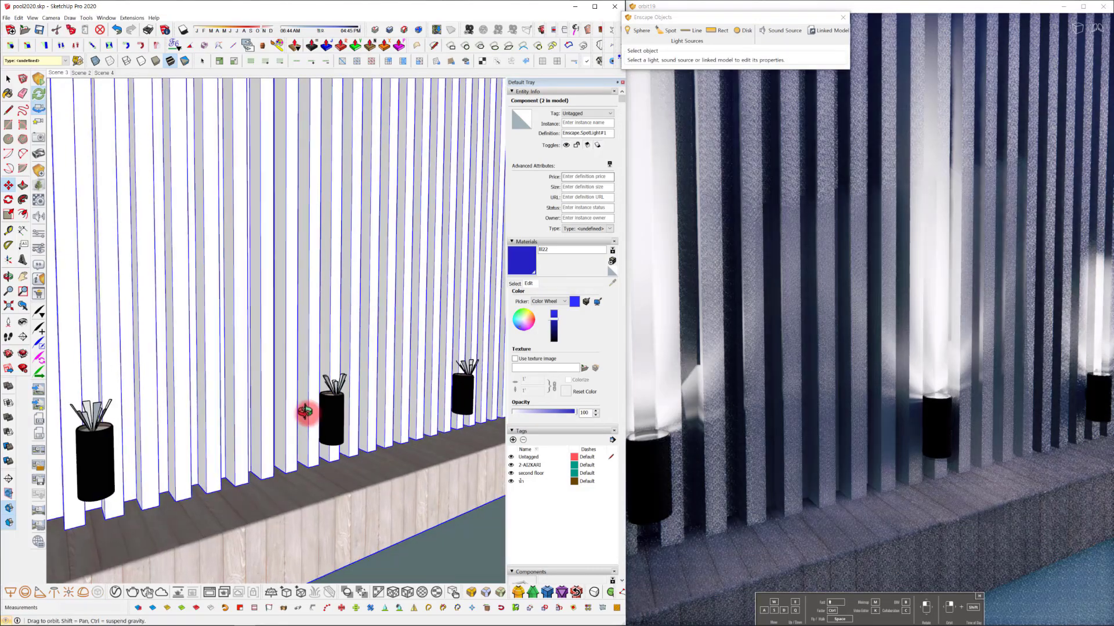
# Reposition the copied spotlight over the open top of its black lamp farther along the pool wall.
pyautogui.moveTo(306, 413)
pyautogui.mouseDown(button='middle')
pyautogui.moveTo(286, 462)
pyautogui.moveTo(264, 415)
pyautogui.moveTo(203, 436)
pyautogui.moveTo(278, 423)
pyautogui.moveTo(318, 393)
pyautogui.moveTo(110, 423)
pyautogui.moveTo(162, 398)
pyautogui.moveTo(154, 443)
pyautogui.moveTo(281, 406)
pyautogui.moveTo(301, 455)
pyautogui.moveTo(270, 416)
pyautogui.moveTo(137, 423)
pyautogui.moveTo(199, 427)
pyautogui.moveTo(303, 385)
pyautogui.moveTo(154, 405)
pyautogui.moveTo(476, 393)
pyautogui.mouseUp(button='middle')
pyautogui.scroll(3, 286, 463)
pyautogui.click(270, 427)
pyautogui.click(318, 398)
pyautogui.press('m')
pyautogui.press('space')
pyautogui.click(267, 413)
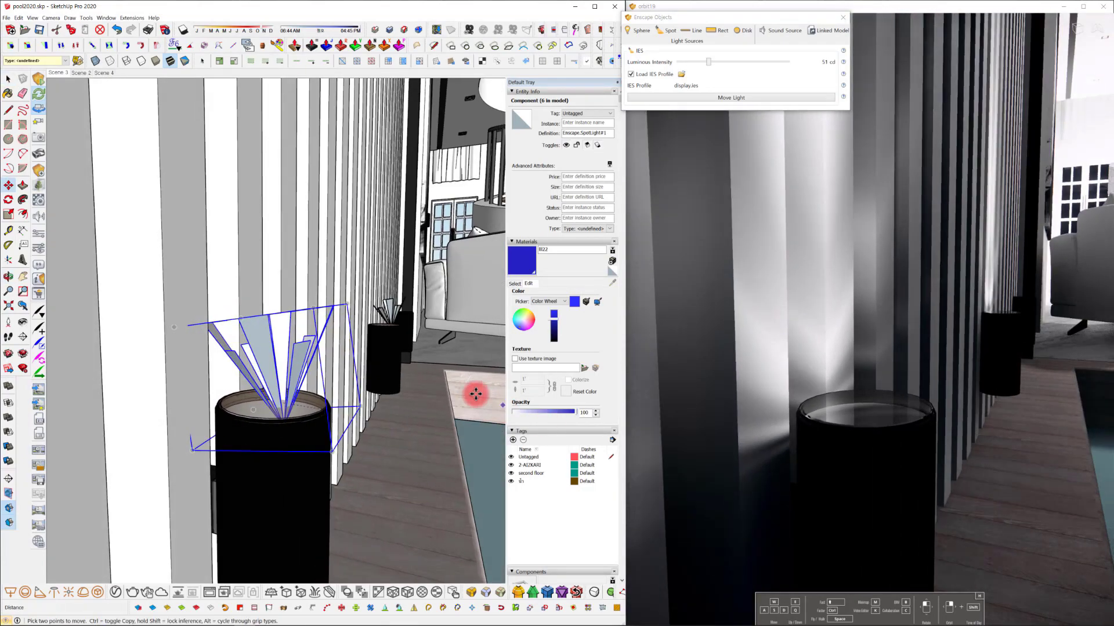
# Copy the spotlight to the last black lamp before the interior and align it with the lamp's opening.
pyautogui.press('space')
pyautogui.moveTo(291, 381)
pyautogui.mouseDown(button='middle')
pyautogui.moveTo(279, 410)
pyautogui.moveTo(259, 402)
pyautogui.moveTo(303, 378)
pyautogui.moveTo(201, 369)
pyautogui.moveTo(504, 363)
pyautogui.moveTo(179, 407)
pyautogui.mouseUp(button='middle')
pyautogui.scroll(-5, 313, 393)
pyautogui.scroll(2, 310, 396)
pyautogui.scroll(3, 285, 392)
pyautogui.press('ctrl')
pyautogui.click(119, 384)
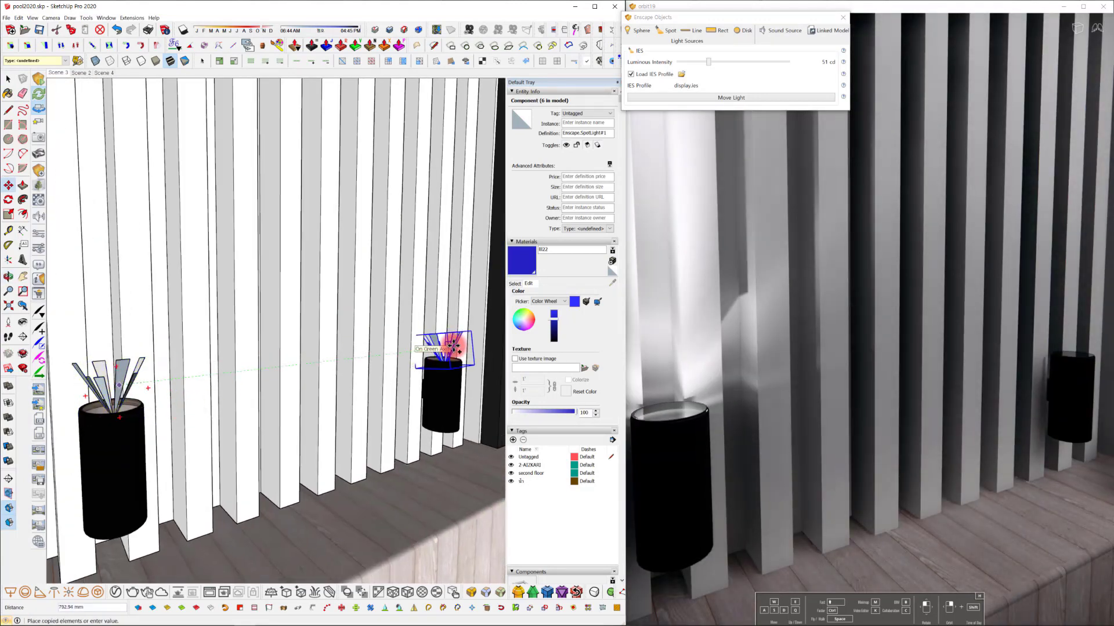
pyautogui.click(451, 346)
pyautogui.scroll(5, 434, 360)
pyautogui.moveTo(433, 363); pyautogui.dragTo(182, 367, button='middle')
pyautogui.click(399, 373)
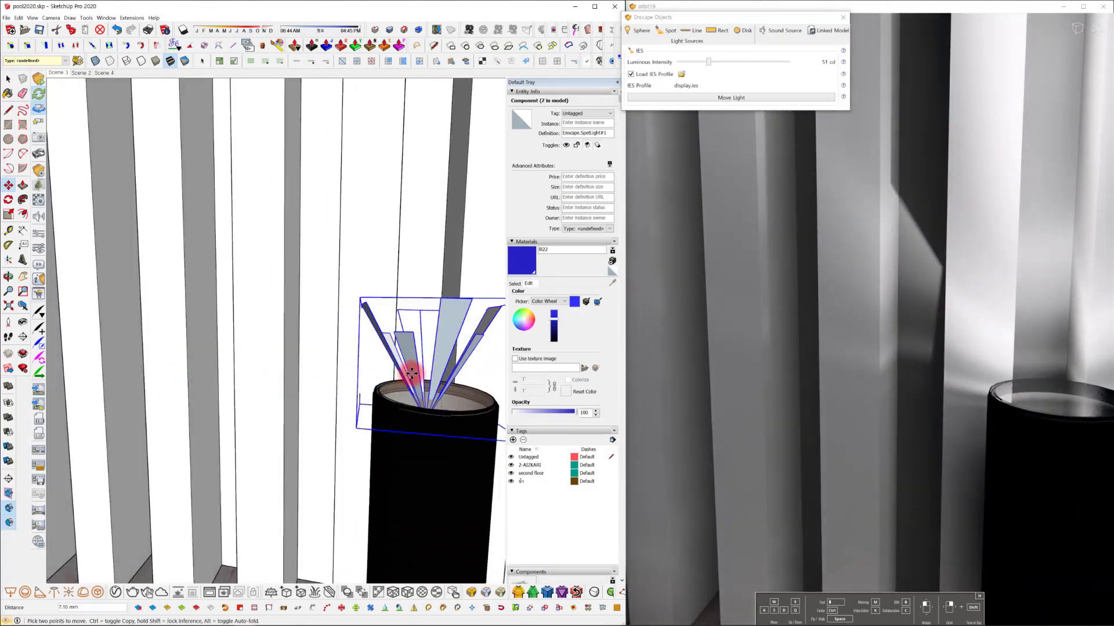
# Fine-tune the position of the spotlight above the last lamp next to the living room opening.
pyautogui.scroll(-7, 398, 394)
pyautogui.moveTo(341, 423)
pyautogui.mouseDown(button='middle')
pyautogui.moveTo(360, 450)
pyautogui.moveTo(440, 463)
pyautogui.moveTo(297, 374)
pyautogui.moveTo(398, 405)
pyautogui.moveTo(308, 390)
pyautogui.moveTo(294, 348)
pyautogui.moveTo(348, 345)
pyautogui.mouseUp(button='middle')
pyautogui.scroll(6, 162, 356)
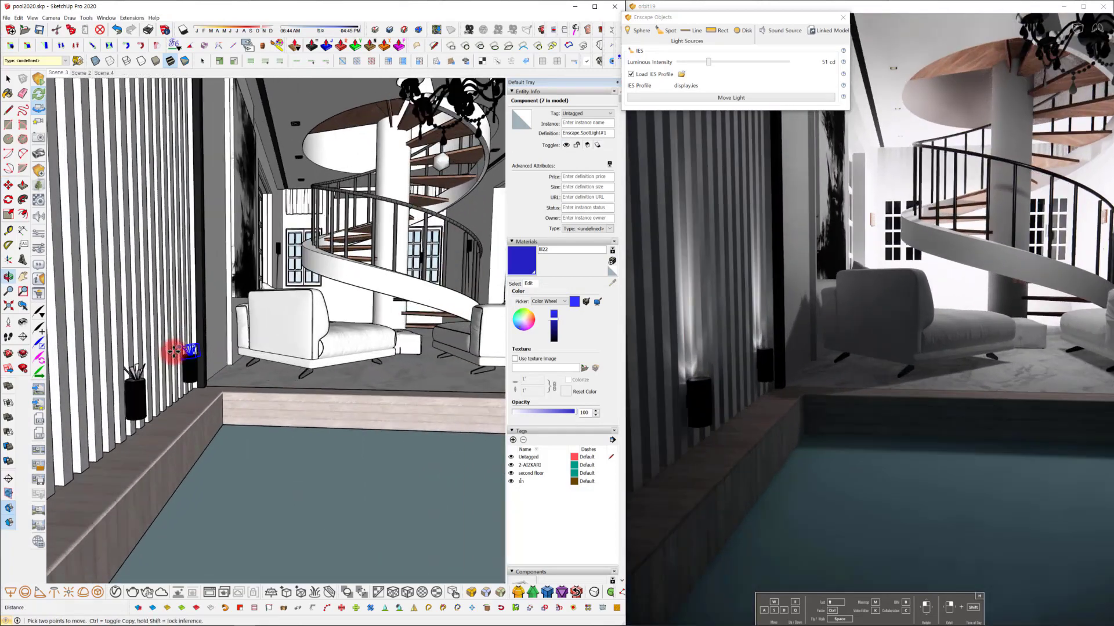
pyautogui.press('q')
pyautogui.scroll(4, 186, 352)
pyautogui.press('m')
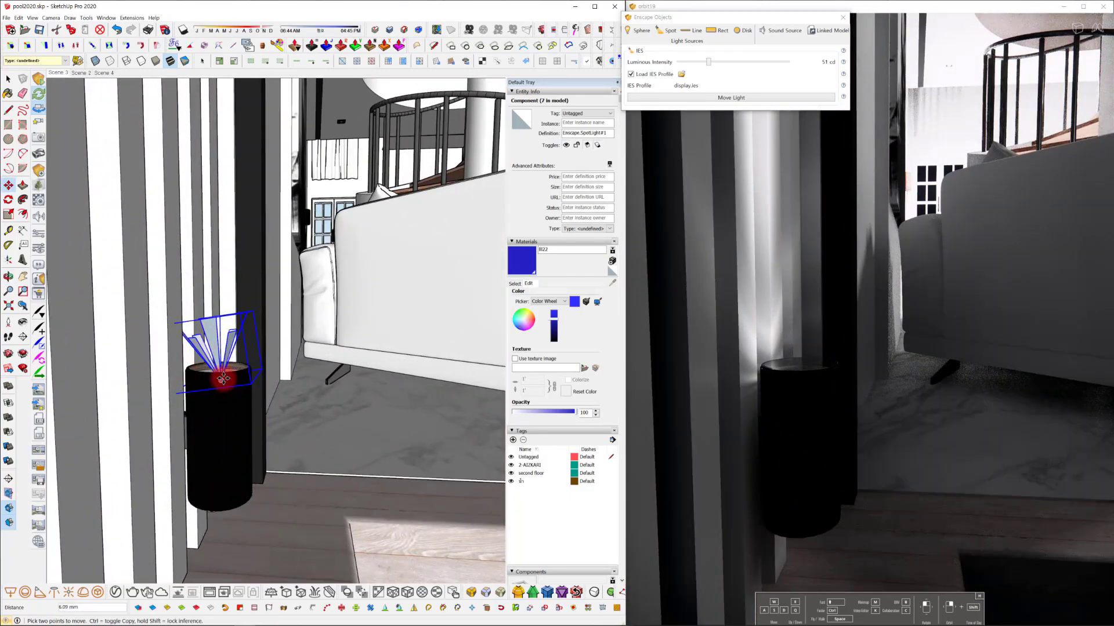
pyautogui.click(159, 358)
pyautogui.scroll(-9, 197, 400)
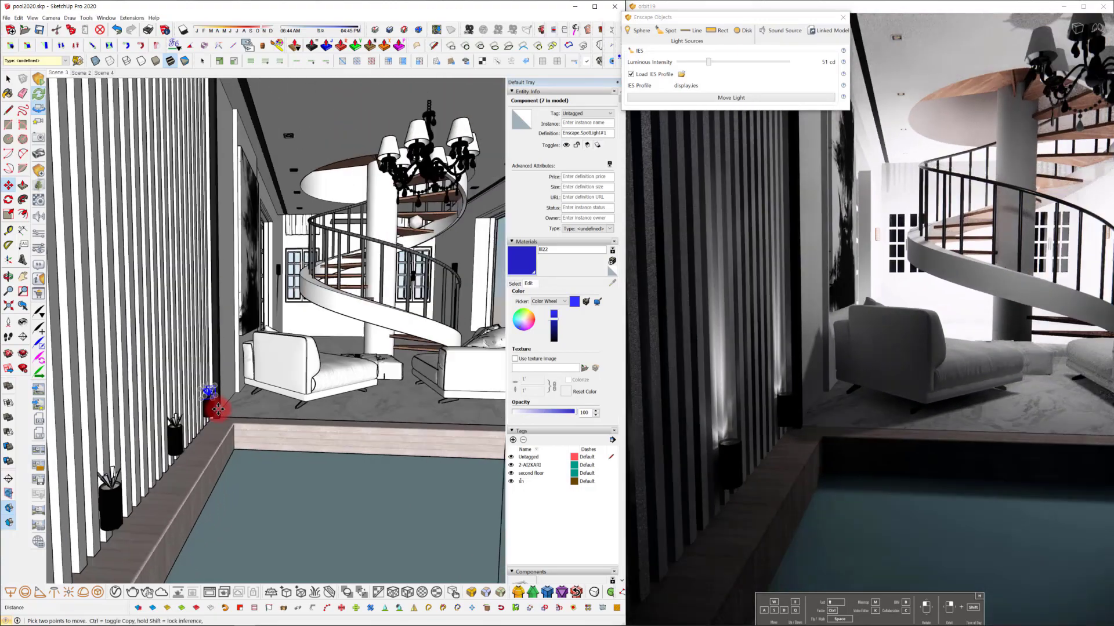
pyautogui.moveTo(316, 407)
pyautogui.mouseDown(button='middle')
pyautogui.moveTo(328, 413)
pyautogui.moveTo(210, 372)
pyautogui.mouseUp(button='middle')
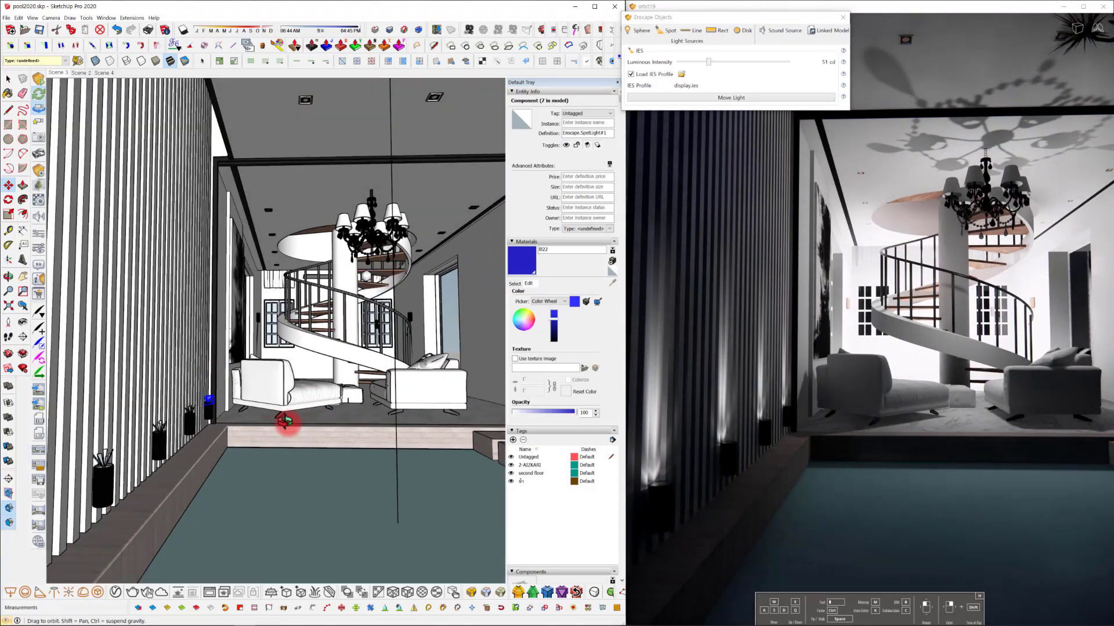
# Copy a pool-wall spotlight across the courtyard onto a black lamp on the opposite slatted wall.
pyautogui.moveTo(284, 422)
pyautogui.mouseDown(button='middle')
pyautogui.moveTo(311, 467)
pyautogui.moveTo(290, 457)
pyautogui.moveTo(357, 483)
pyautogui.moveTo(261, 450)
pyautogui.moveTo(351, 437)
pyautogui.moveTo(186, 437)
pyautogui.moveTo(251, 427)
pyautogui.moveTo(194, 380)
pyautogui.moveTo(200, 413)
pyautogui.moveTo(169, 407)
pyautogui.mouseUp(button='middle')
pyautogui.press('space')
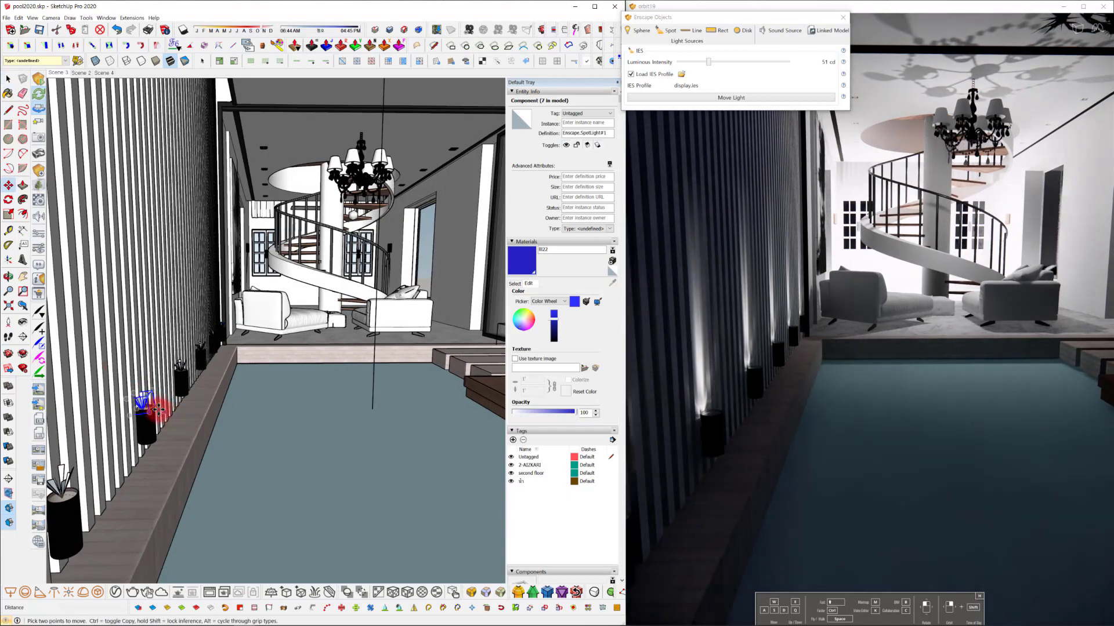
pyautogui.press('m')
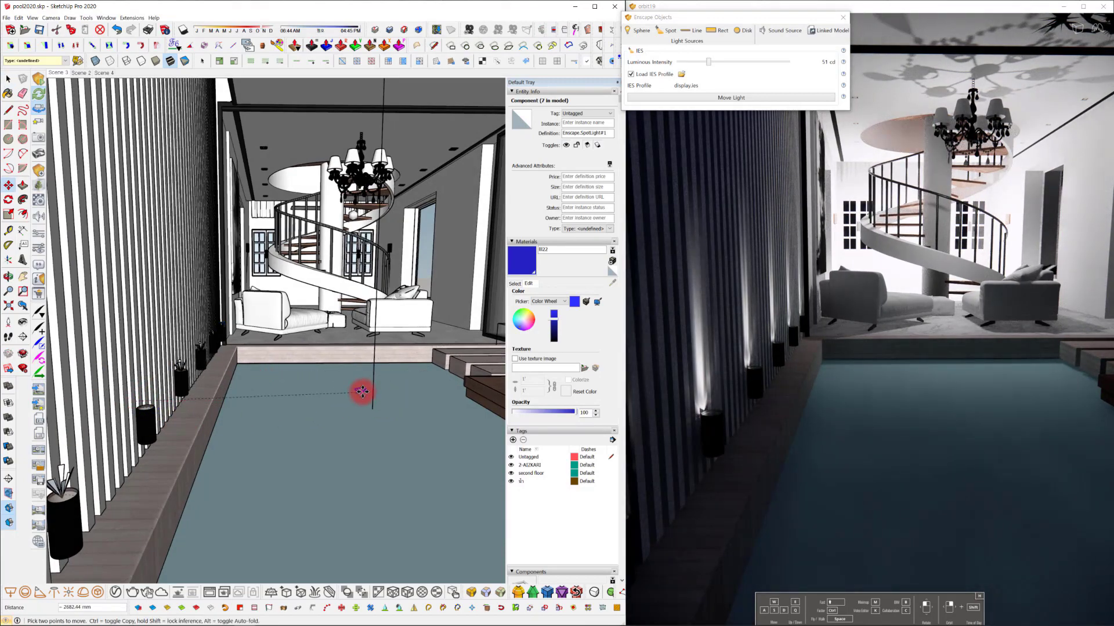
pyautogui.moveTo(444, 385)
pyautogui.mouseDown(button='middle')
pyautogui.moveTo(166, 381)
pyautogui.moveTo(361, 359)
pyautogui.mouseUp(button='middle')
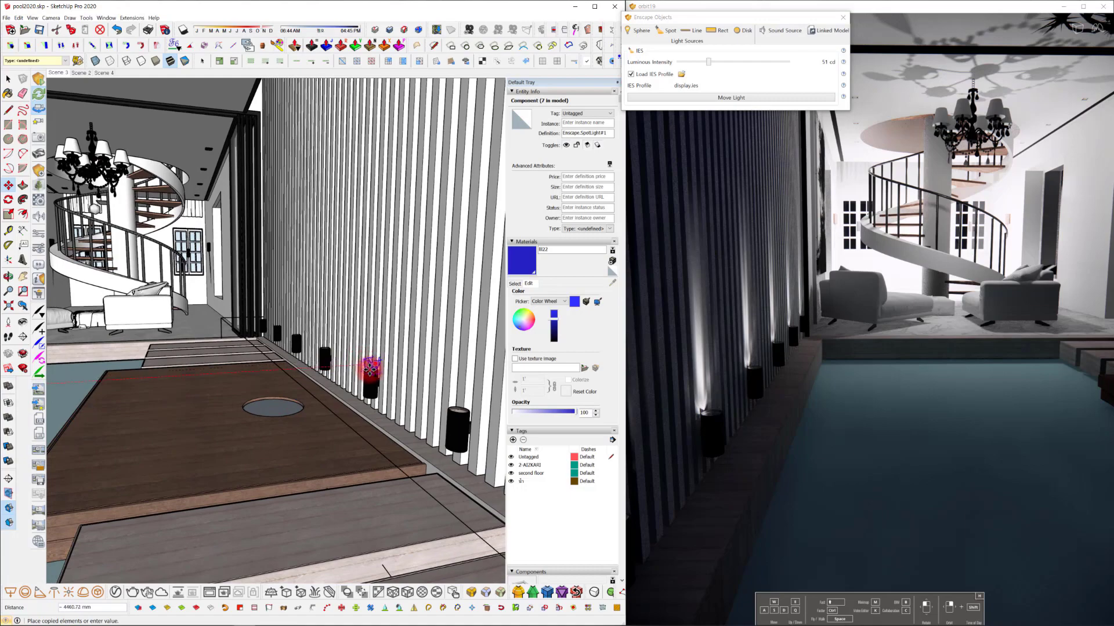
pyautogui.click(370, 367)
pyautogui.scroll(6, 368, 372)
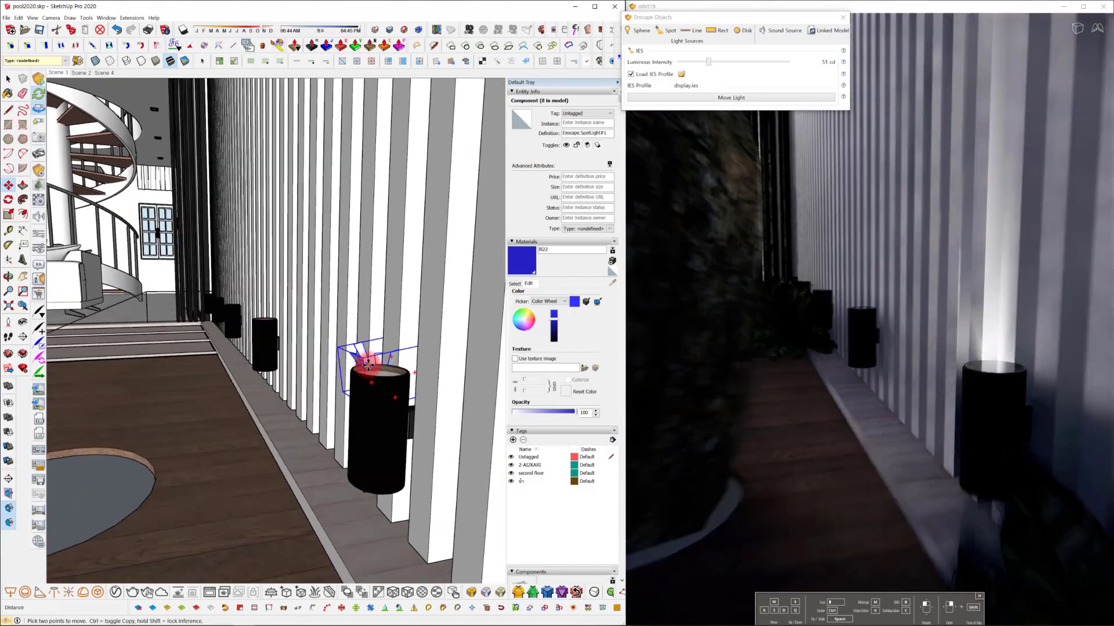
pyautogui.scroll(8, 366, 336)
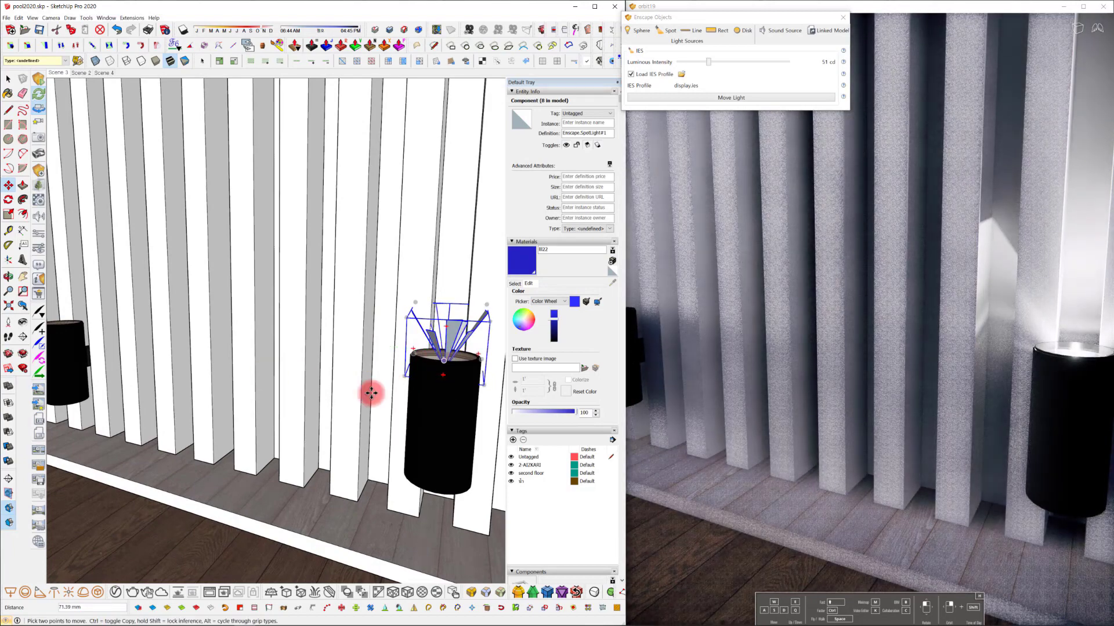
# Rotate the opposite wall's spotlight to adjust its tilt and shift it over the lamp's open top.
pyautogui.moveTo(439, 392)
pyautogui.mouseDown(button='middle')
pyautogui.moveTo(373, 405)
pyautogui.moveTo(412, 387)
pyautogui.moveTo(313, 385)
pyautogui.mouseUp(button='middle')
pyautogui.click(414, 387)
pyautogui.click(357, 378)
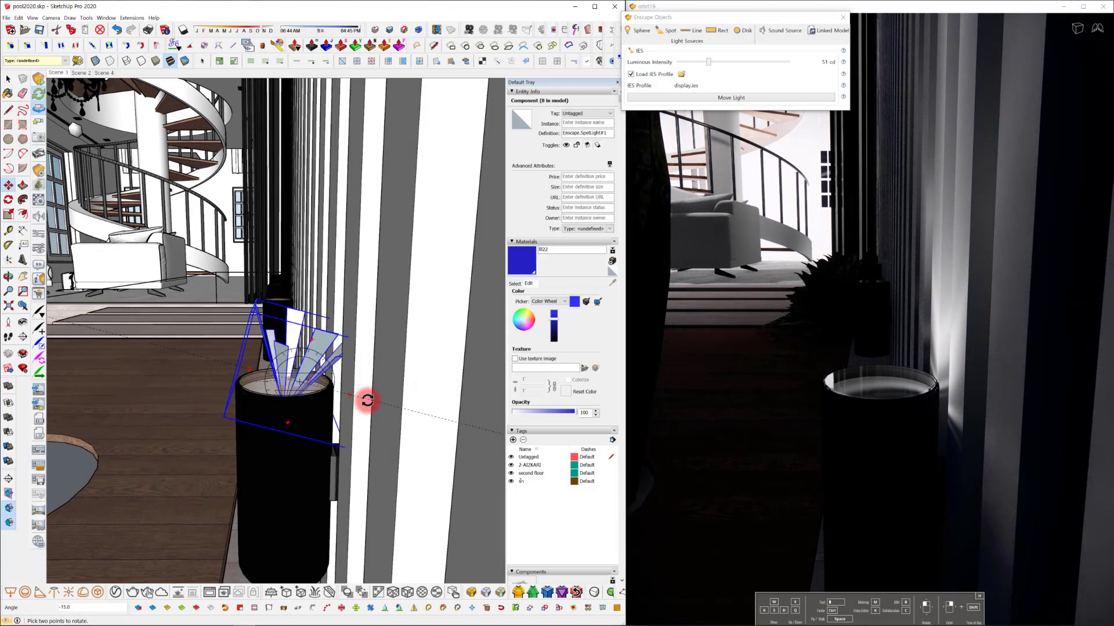
pyautogui.click(432, 406)
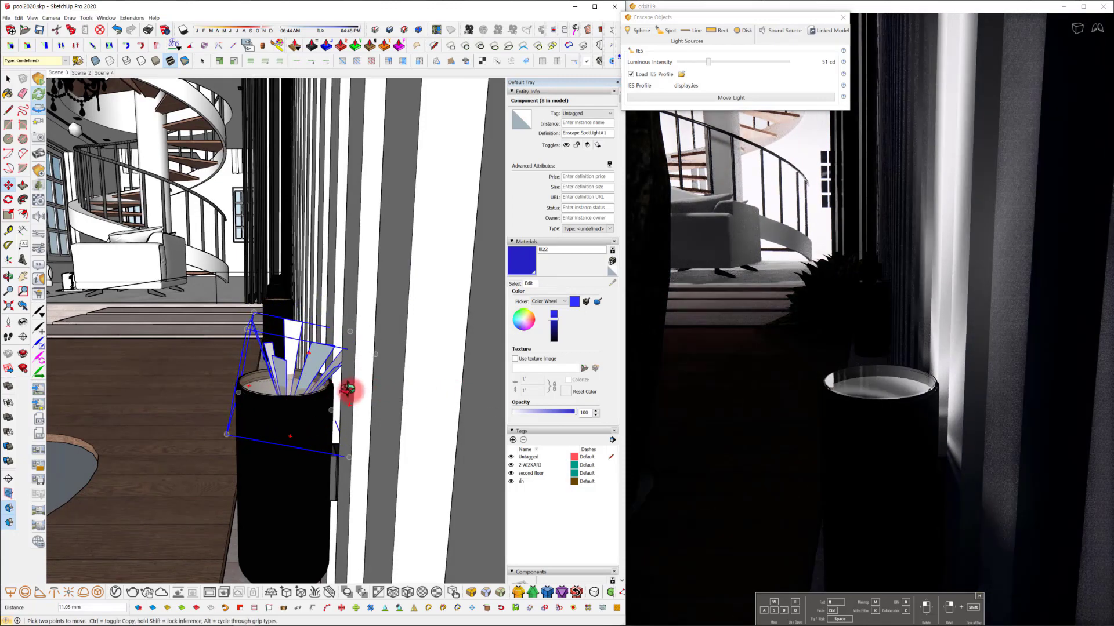
pyautogui.moveTo(353, 388)
pyautogui.mouseDown(button='middle')
pyautogui.moveTo(338, 388)
pyautogui.moveTo(616, 369)
pyautogui.mouseUp(button='middle')
pyautogui.scroll(-10, 261, 418)
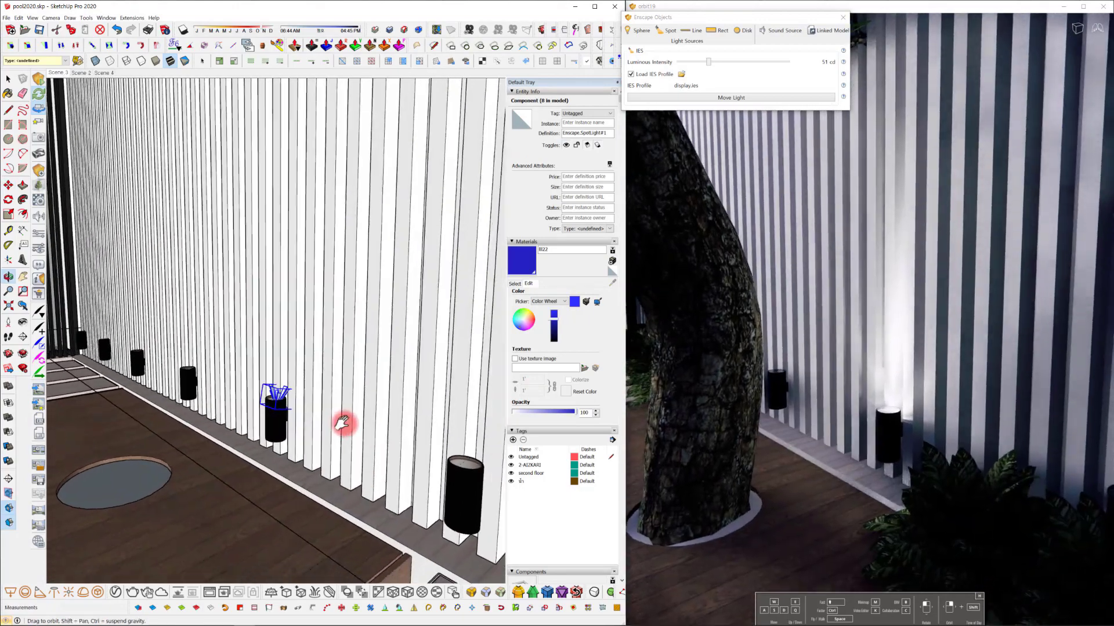
# Try to copy the opposite wall's spotlight along the green axis onto the neighbouring black lamp.
pyautogui.scroll(5, 288, 423)
pyautogui.moveTo(288, 423)
pyautogui.mouseDown(button='middle')
pyautogui.moveTo(418, 425)
pyautogui.moveTo(453, 398)
pyautogui.moveTo(442, 376)
pyautogui.mouseUp(button='middle')
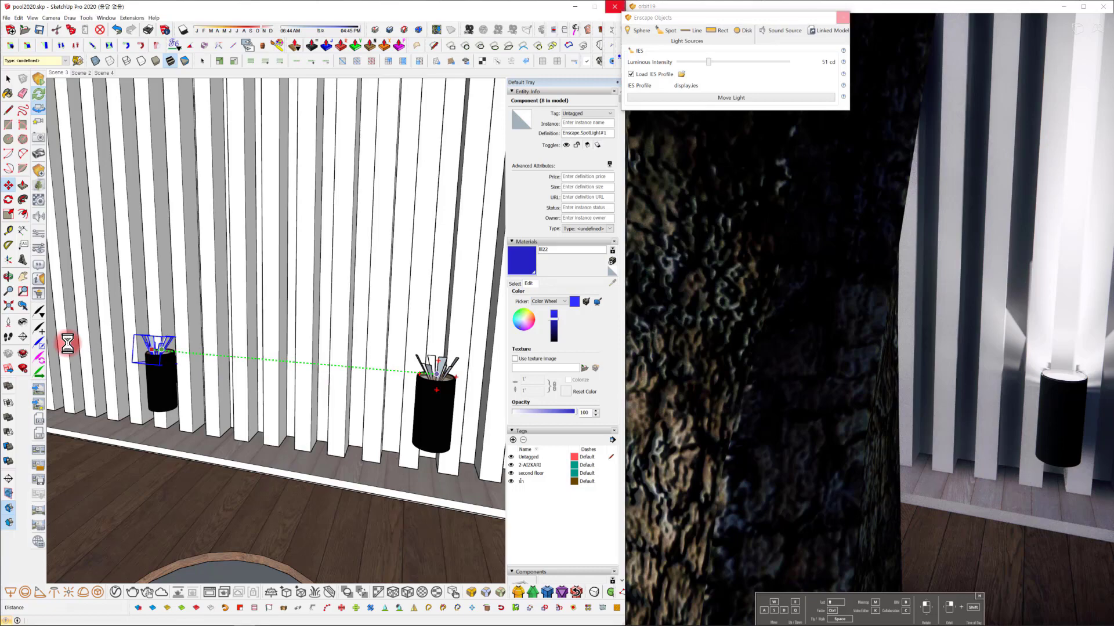
pyautogui.click(67, 342)
pyautogui.moveTo(68, 341)
pyautogui.mouseDown(button='middle')
pyautogui.moveTo(200, 323)
pyautogui.moveTo(321, 344)
pyautogui.mouseUp(button='middle')
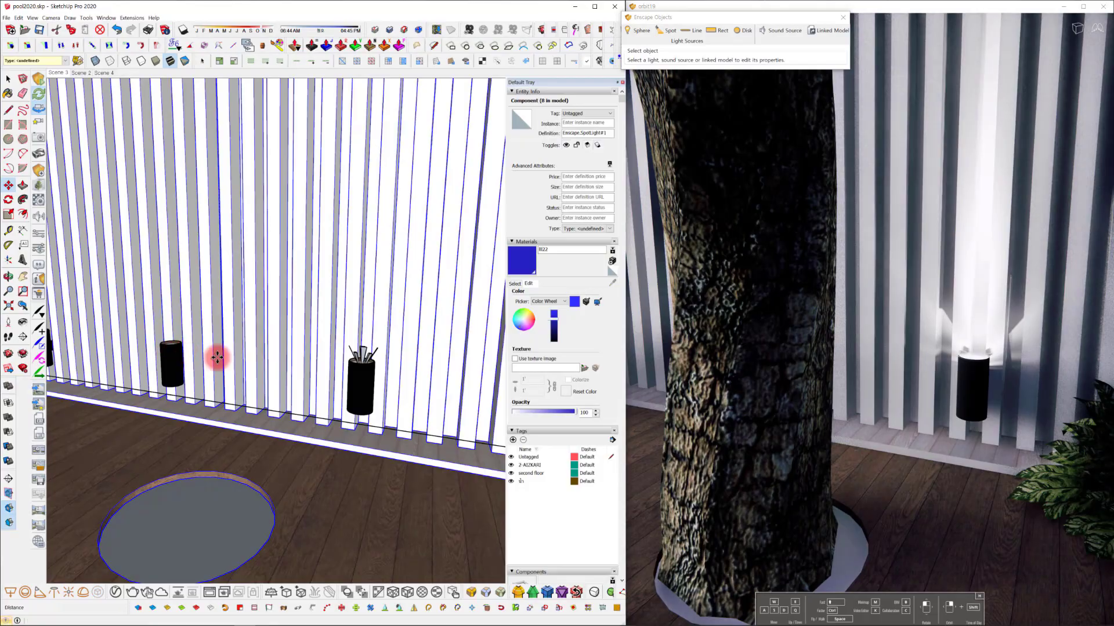
# Nudge the opposite wall's spotlight until it sits properly over its black lamp's top.
pyautogui.moveTo(217, 358)
pyautogui.mouseDown(button='middle')
pyautogui.moveTo(256, 343)
pyautogui.moveTo(156, 310)
pyautogui.moveTo(249, 348)
pyautogui.moveTo(304, 348)
pyautogui.moveTo(125, 342)
pyautogui.mouseUp(button='middle')
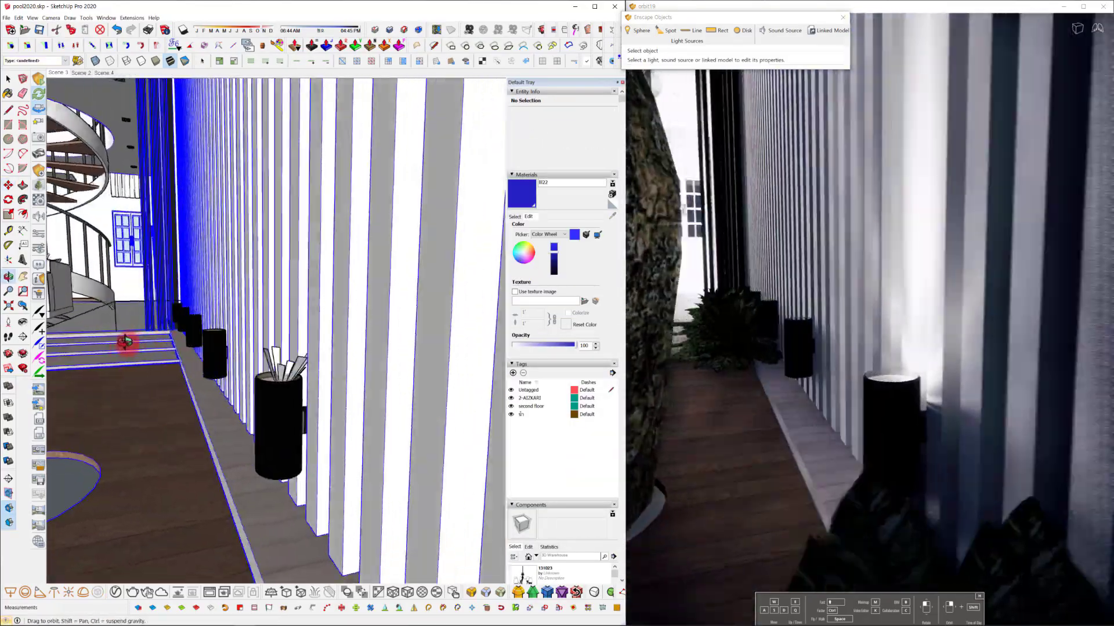
pyautogui.scroll(3, 214, 361)
pyautogui.moveTo(232, 363); pyautogui.dragTo(304, 375, button='middle')
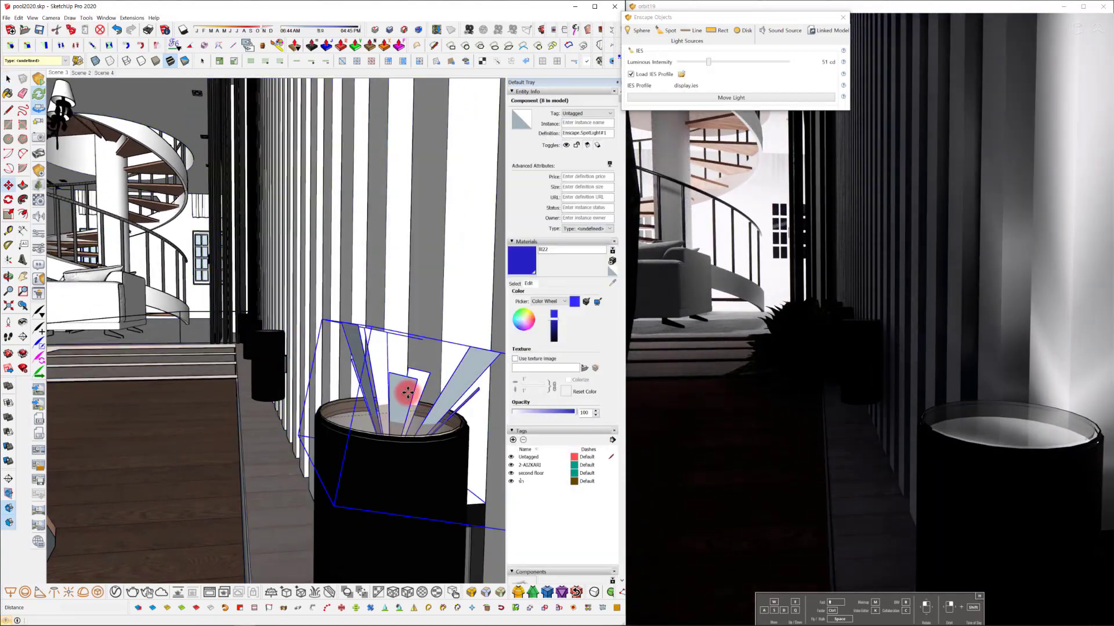
pyautogui.moveTo(408, 393); pyautogui.dragTo(395, 395)
pyautogui.scroll(-3, 401, 450)
pyautogui.moveTo(395, 395)
pyautogui.mouseDown(button='middle')
pyautogui.moveTo(401, 450)
pyautogui.moveTo(177, 421)
pyautogui.moveTo(194, 392)
pyautogui.moveTo(96, 347)
pyautogui.mouseUp(button='middle')
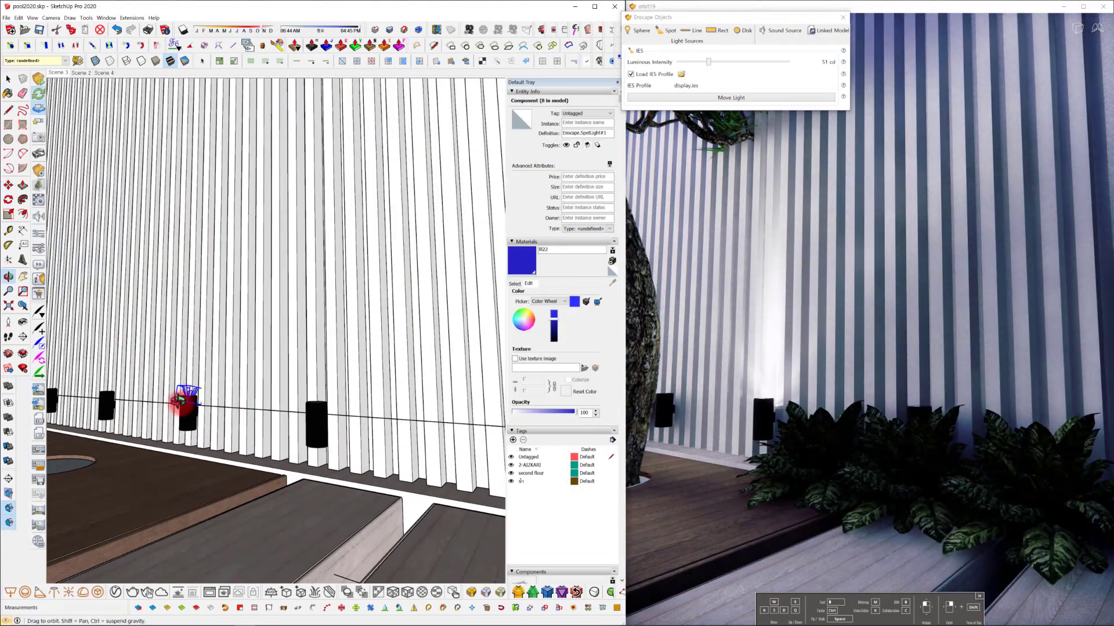
pyautogui.scroll(10, 188, 392)
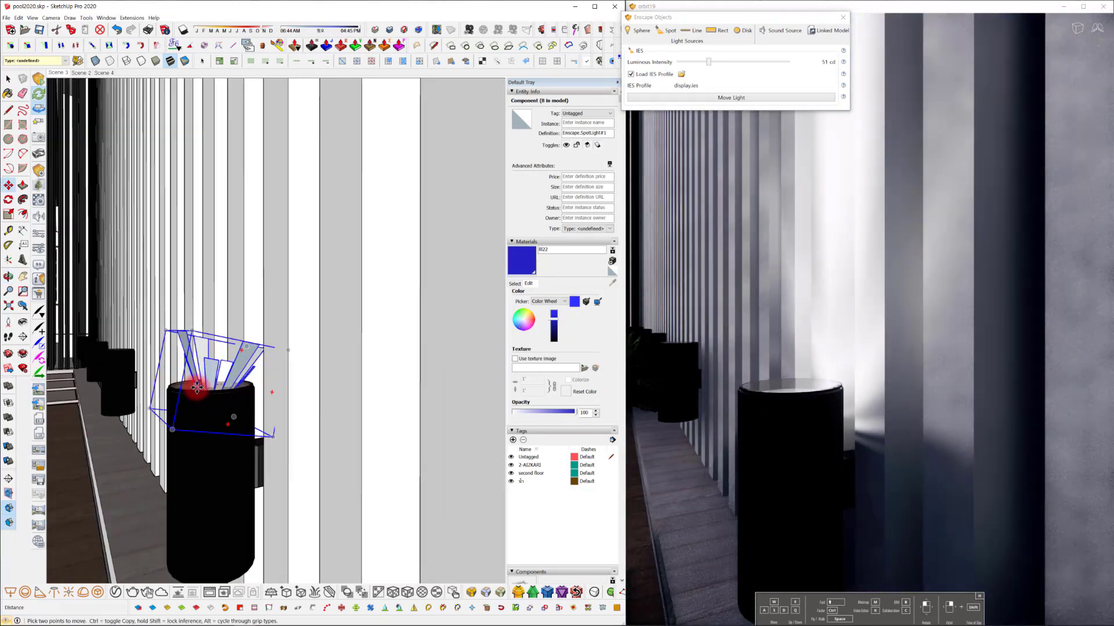
pyautogui.press('m')
pyautogui.click(224, 355)
pyautogui.moveTo(195, 397)
pyautogui.mouseDown(button='middle')
pyautogui.moveTo(293, 413)
pyautogui.moveTo(266, 437)
pyautogui.moveTo(403, 453)
pyautogui.mouseUp(button='middle')
# Copy the aligned spotlight onto the other black lamps along the opposite slatted wall.
pyautogui.press('space')
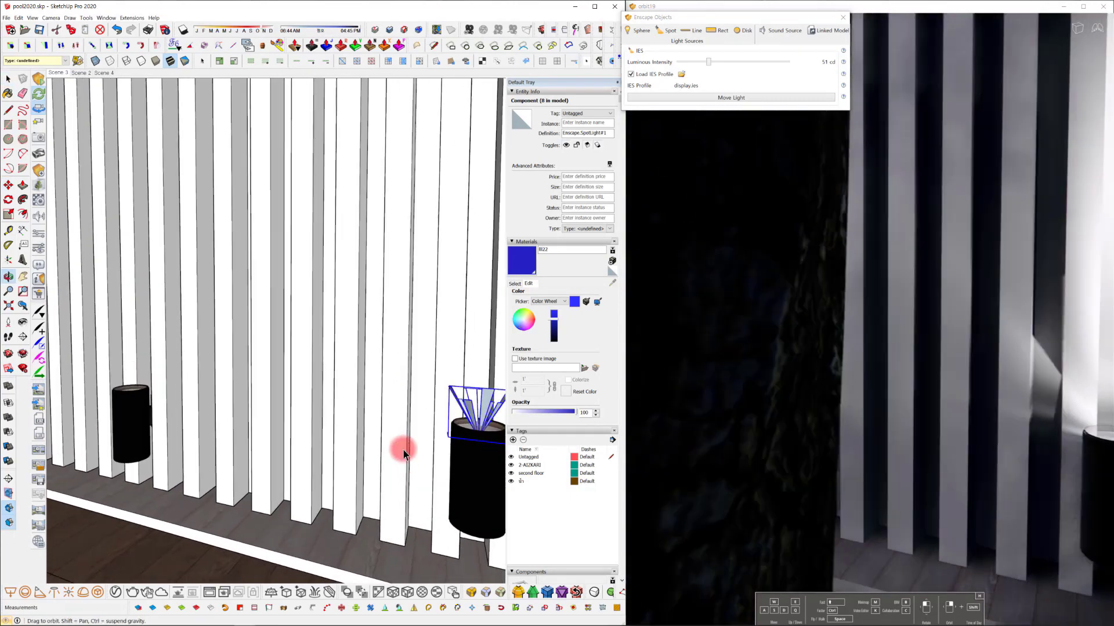
pyautogui.scroll(-3, 406, 450)
pyautogui.press('m')
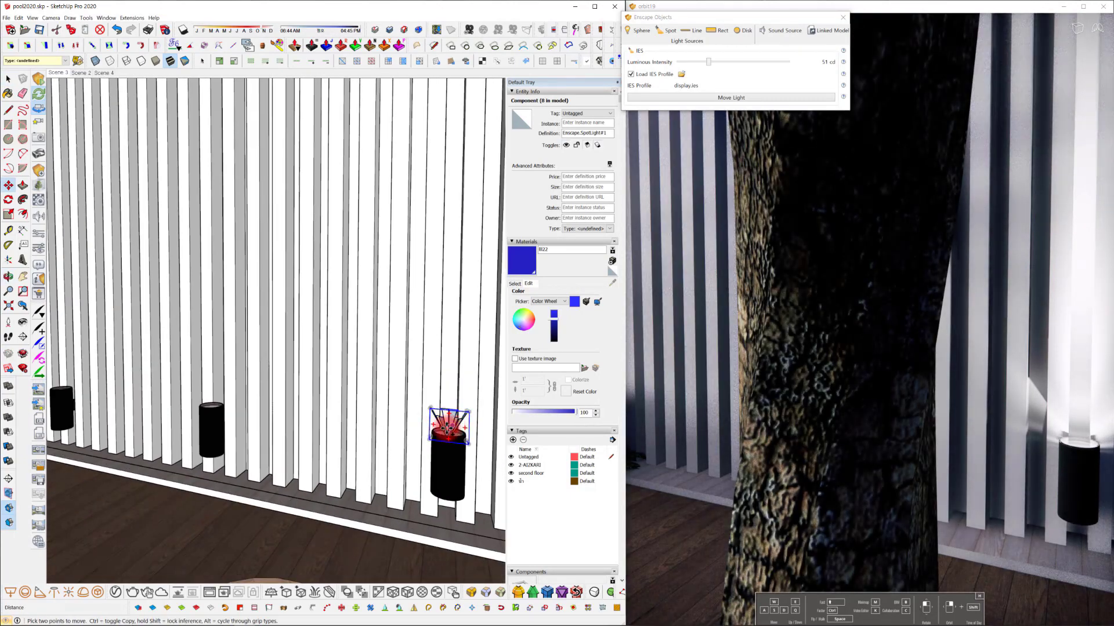
pyautogui.click(215, 401)
pyautogui.scroll(-2, 209, 413)
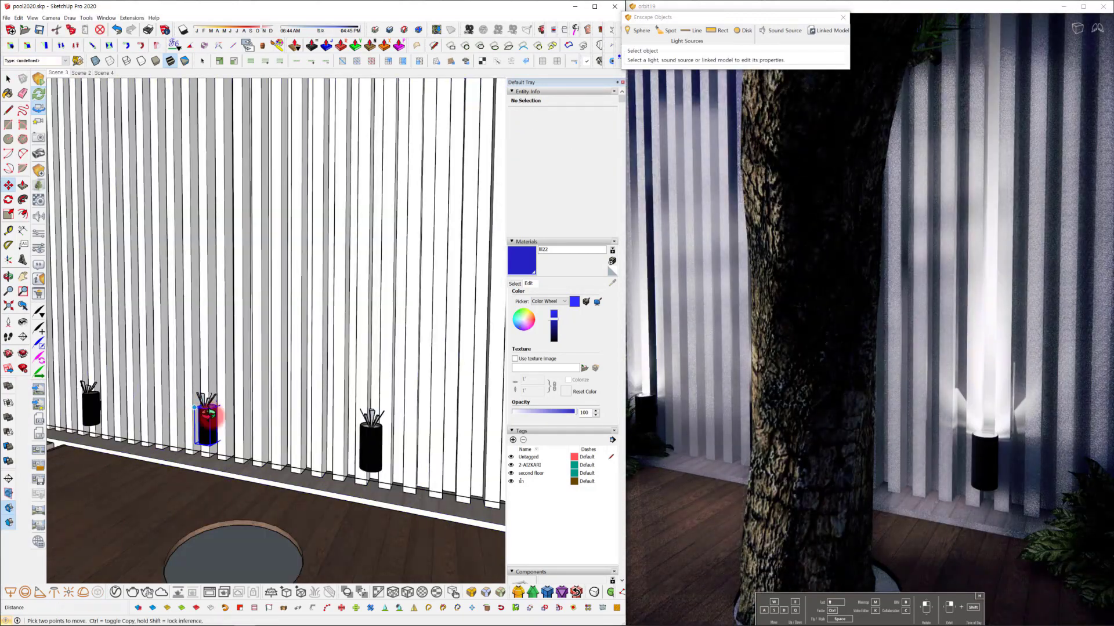
# Move the off-centre copied spotlight sideways to centre it over its black lamp's opening.
pyautogui.scroll(6, 210, 413)
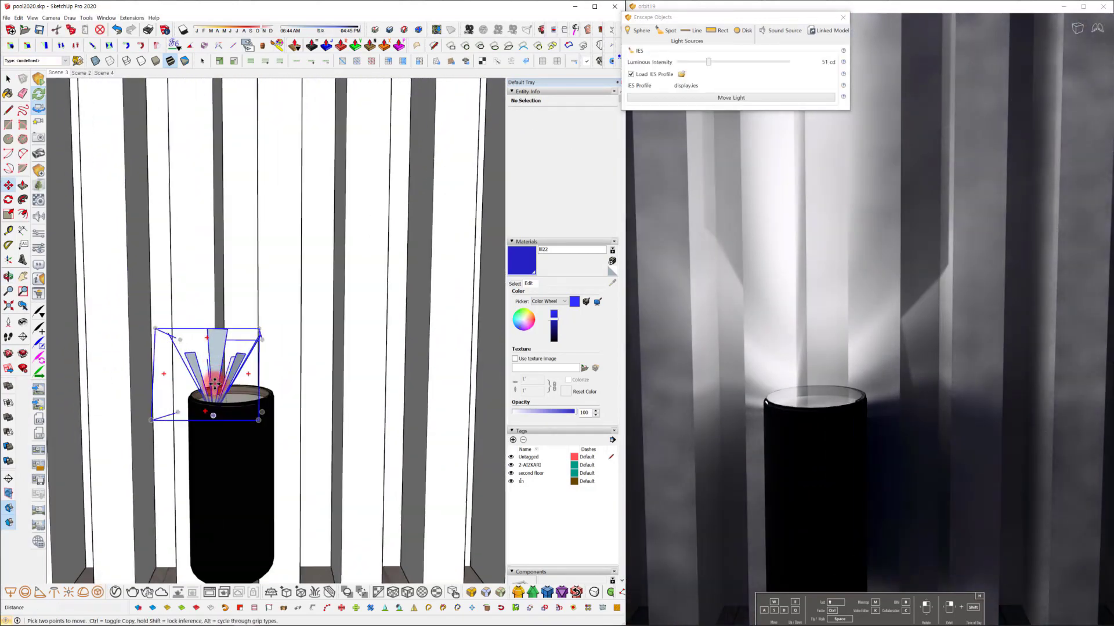
pyautogui.click(230, 384)
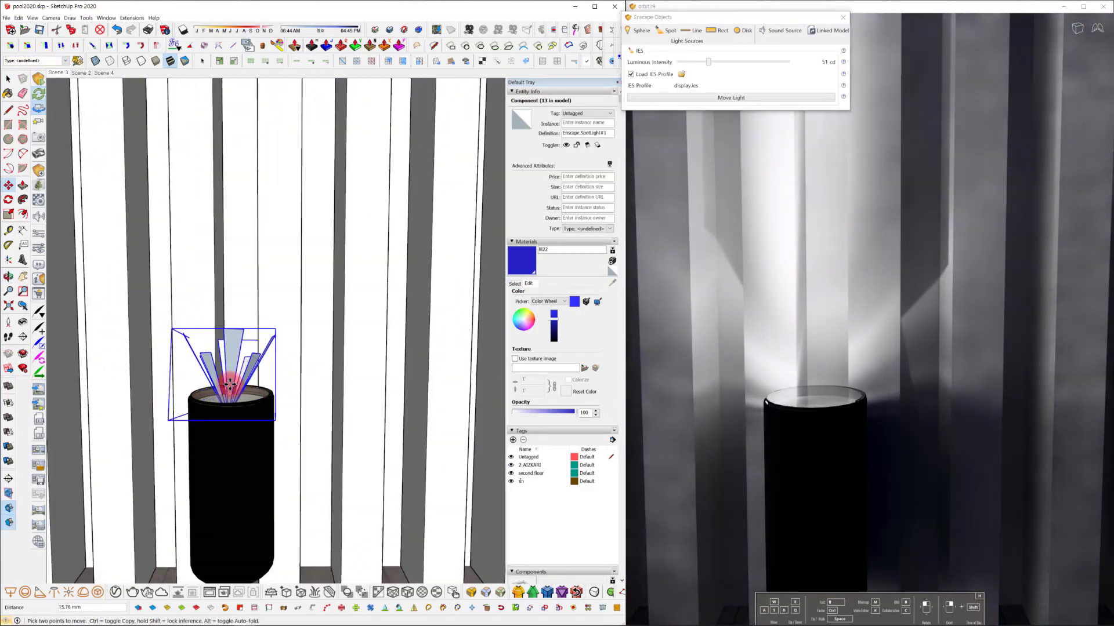
pyautogui.click(230, 385)
pyautogui.scroll(-6, 229, 417)
# Centre the neighbouring copied spotlight over its own black lamp behind the planting.
pyautogui.moveTo(229, 419)
pyautogui.mouseDown(button='middle')
pyautogui.moveTo(311, 426)
pyautogui.moveTo(223, 425)
pyautogui.moveTo(231, 419)
pyautogui.mouseUp(button='middle')
pyautogui.scroll(5, 227, 407)
pyautogui.press('space')
pyautogui.click(208, 388)
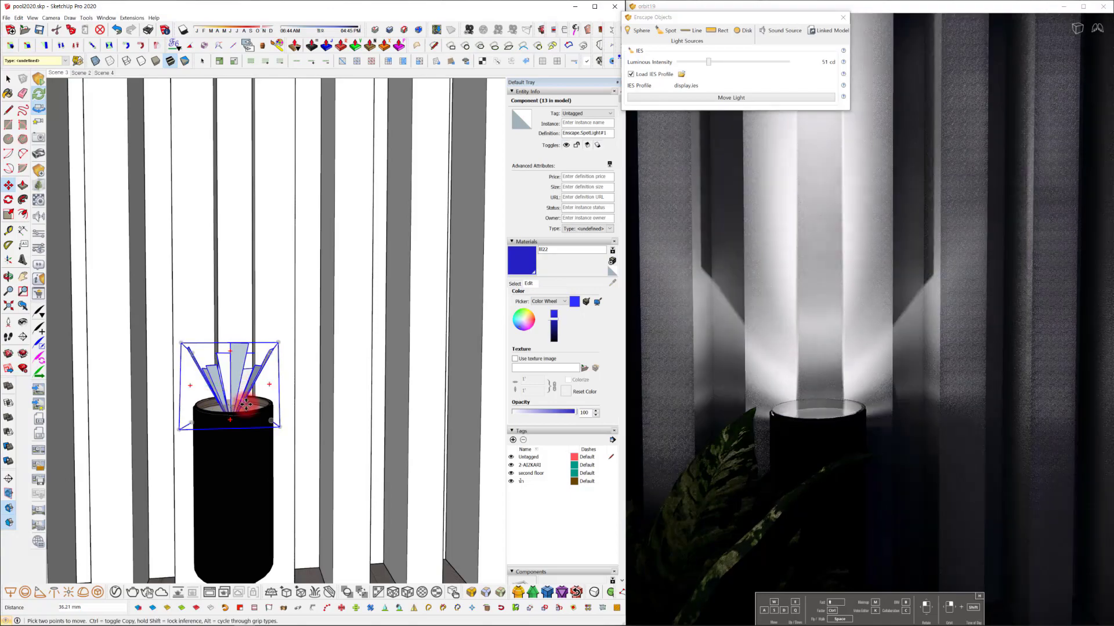
# Move the two remaining off-centre spotlights sideways to centre each over its black lamp along the slatted wall behind the planting.
pyautogui.scroll(-8, 234, 422)
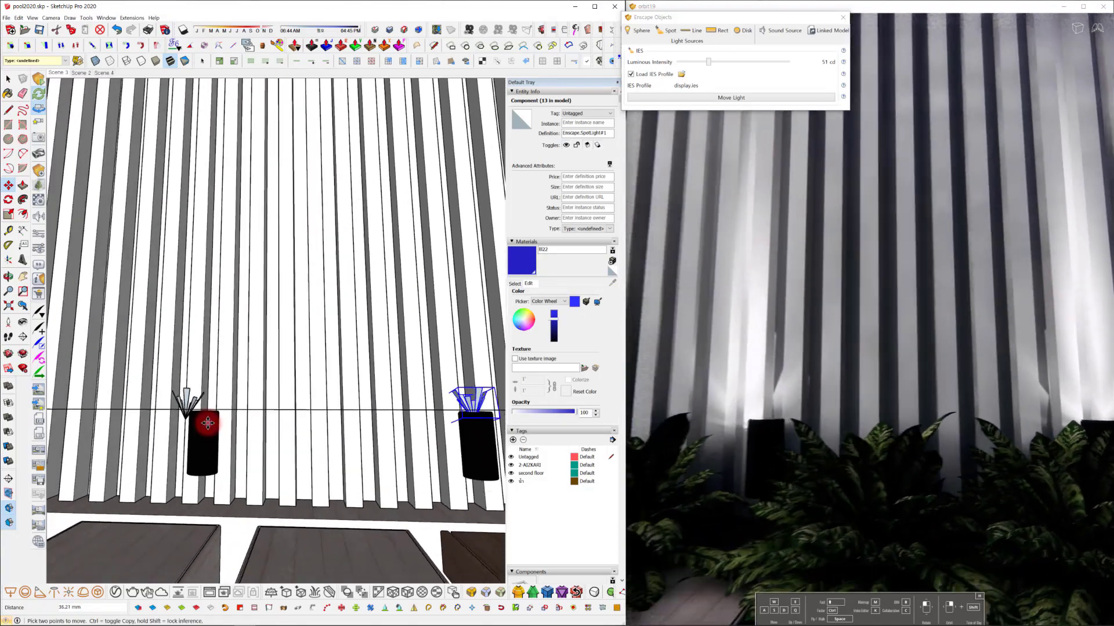
pyautogui.keyDown('shift'); pyautogui.moveTo(207, 423); pyautogui.dragTo(262, 415, button='middle'); pyautogui.keyUp('shift')
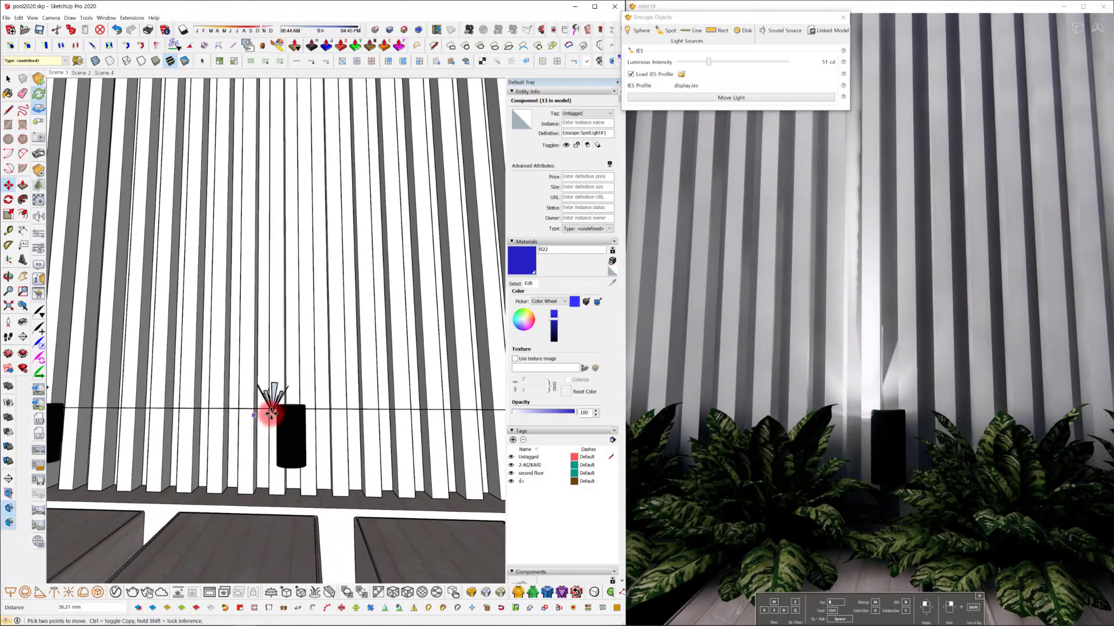
pyautogui.scroll(5, 273, 400)
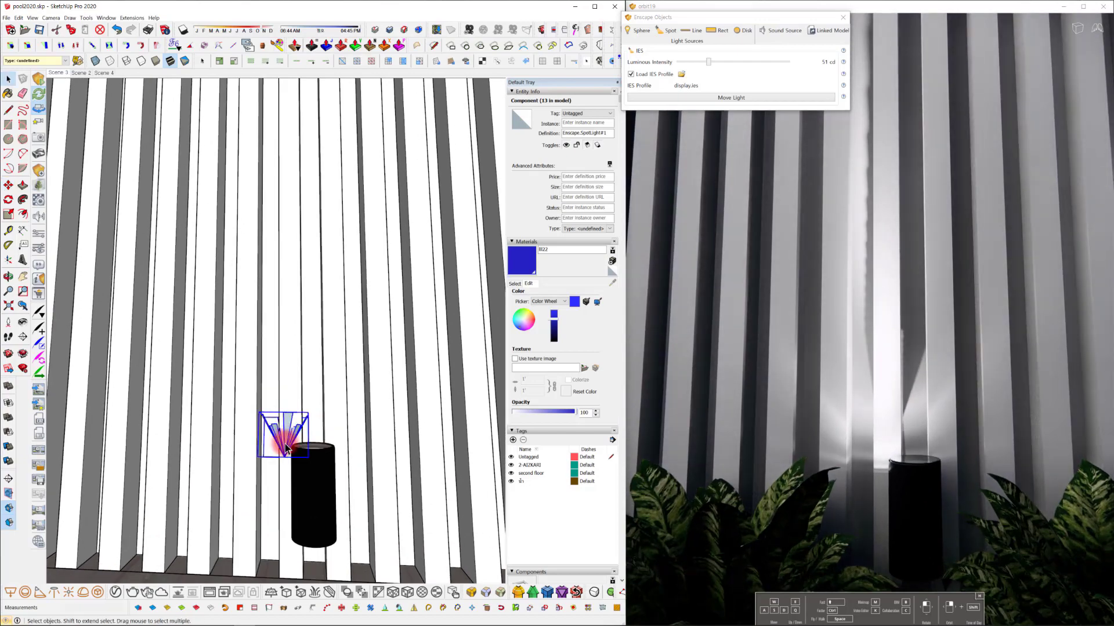
pyautogui.moveTo(312, 433)
pyautogui.mouseDown(button='middle')
pyautogui.moveTo(333, 472)
pyautogui.moveTo(281, 468)
pyautogui.moveTo(359, 450)
pyautogui.moveTo(246, 449)
pyautogui.mouseUp(button='middle')
pyautogui.press('m')
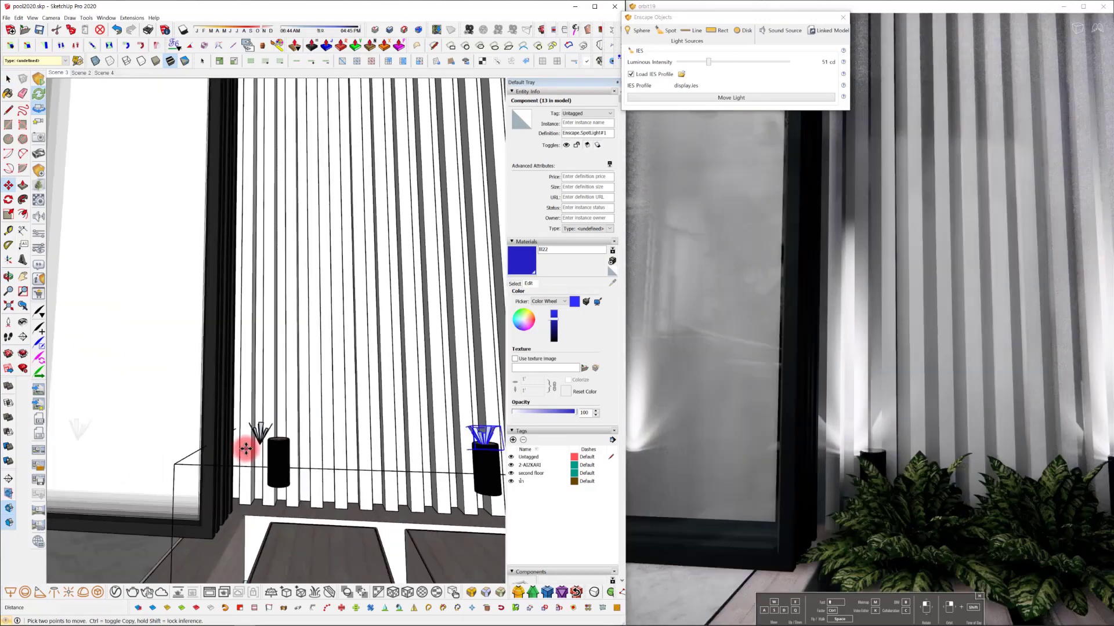
pyautogui.click(258, 438)
pyautogui.scroll(2, 259, 439)
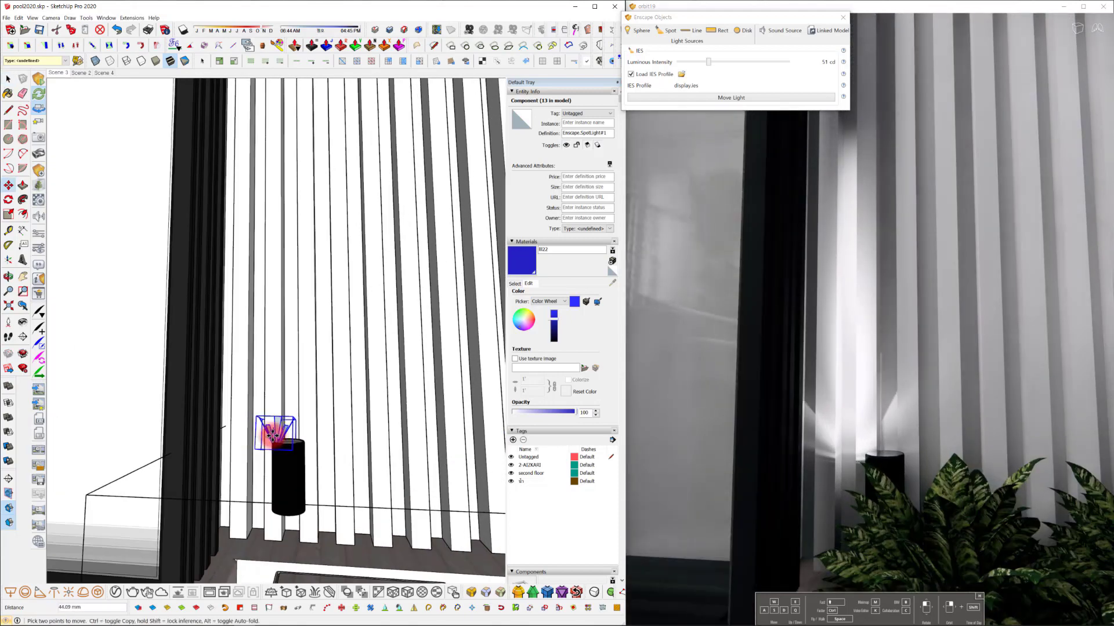
# Copy a lamp's spotlight onto the next bare black lamp along the slatted wall and align it over the lamp's opening.
pyautogui.moveTo(284, 435)
pyautogui.mouseDown(button='middle')
pyautogui.moveTo(380, 464)
pyautogui.moveTo(179, 465)
pyautogui.moveTo(185, 456)
pyautogui.mouseUp(button='middle')
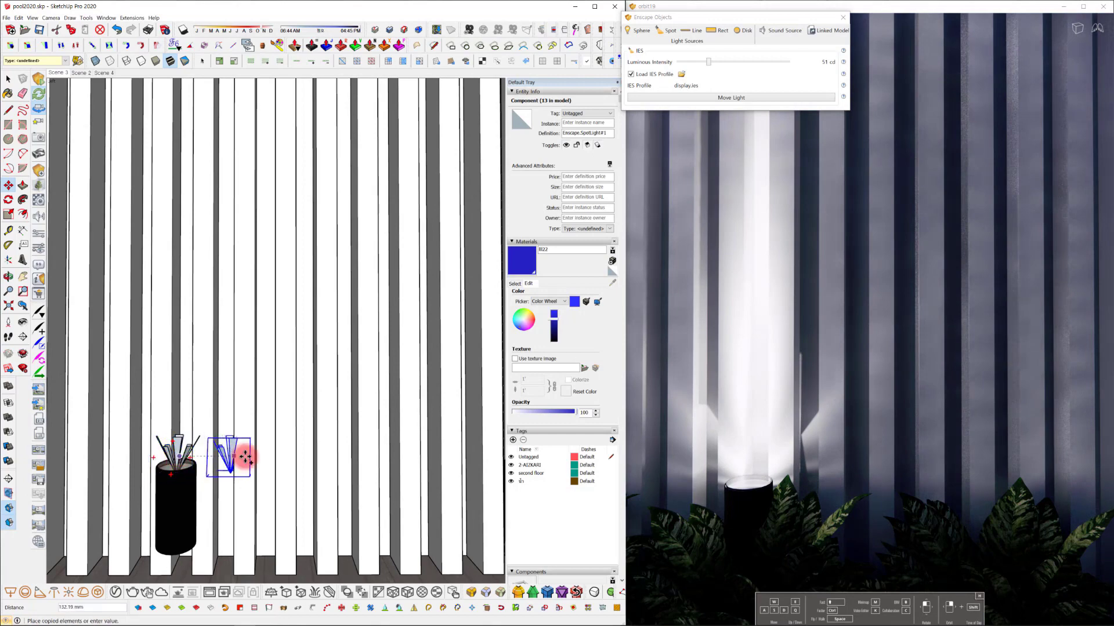
pyautogui.scroll(-1, 245, 458)
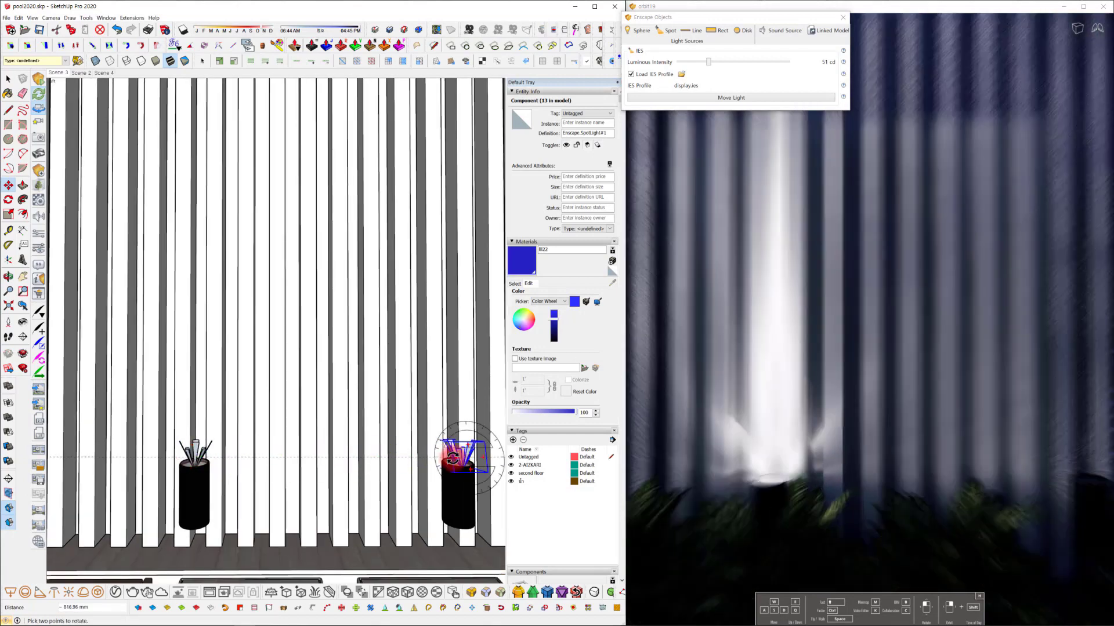
pyautogui.click(452, 458)
pyautogui.scroll(3, 429, 449)
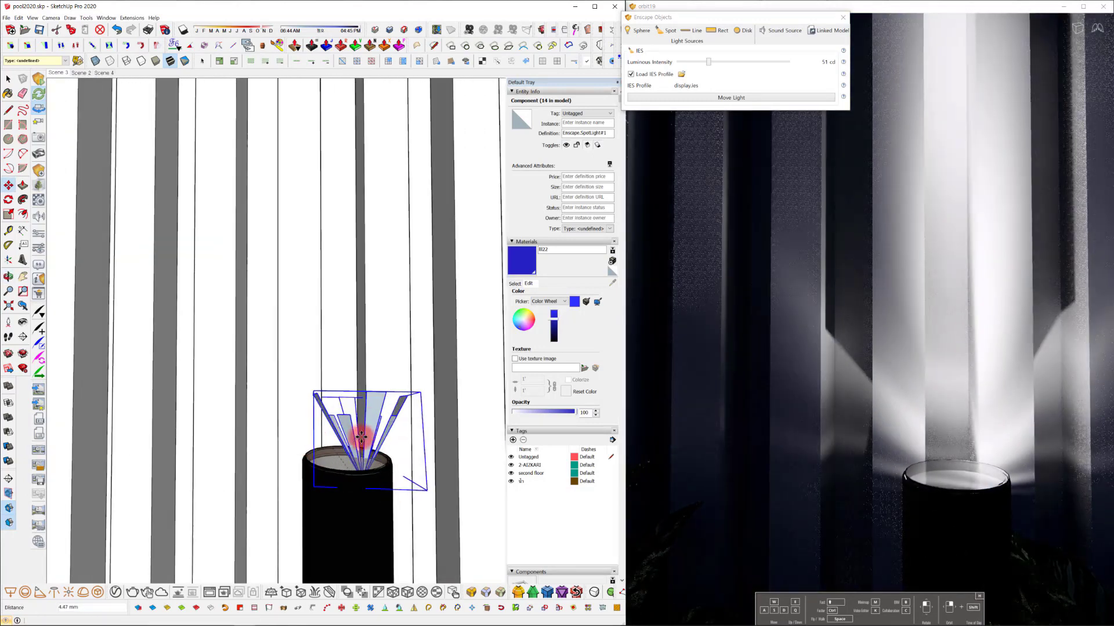
pyautogui.scroll(-3, 316, 476)
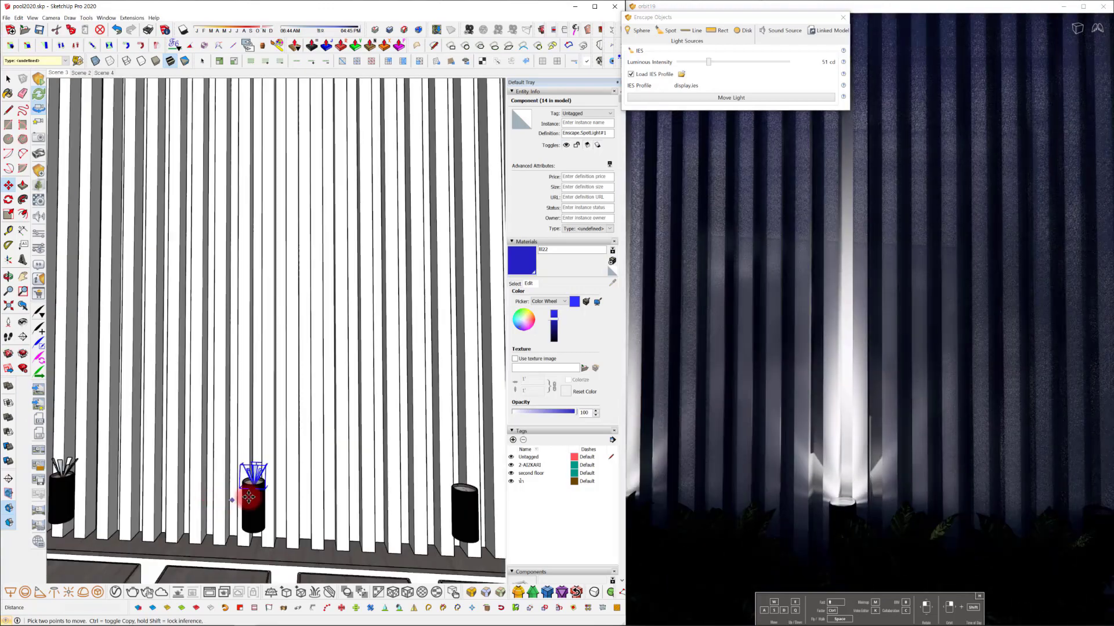
# Sample the abstract face painting's material near the spiral staircase and enable its self-illumination at 23 cd/m².
pyautogui.moveTo(248, 510)
pyautogui.mouseDown(button='middle')
pyautogui.moveTo(157, 477)
pyautogui.moveTo(161, 463)
pyautogui.moveTo(105, 465)
pyautogui.moveTo(244, 427)
pyautogui.moveTo(211, 428)
pyautogui.moveTo(316, 427)
pyautogui.moveTo(284, 427)
pyautogui.moveTo(288, 447)
pyautogui.moveTo(272, 464)
pyautogui.moveTo(360, 472)
pyautogui.moveTo(323, 460)
pyautogui.moveTo(274, 470)
pyautogui.moveTo(301, 482)
pyautogui.moveTo(331, 473)
pyautogui.mouseUp(button='middle')
pyautogui.scroll(10, 266, 367)
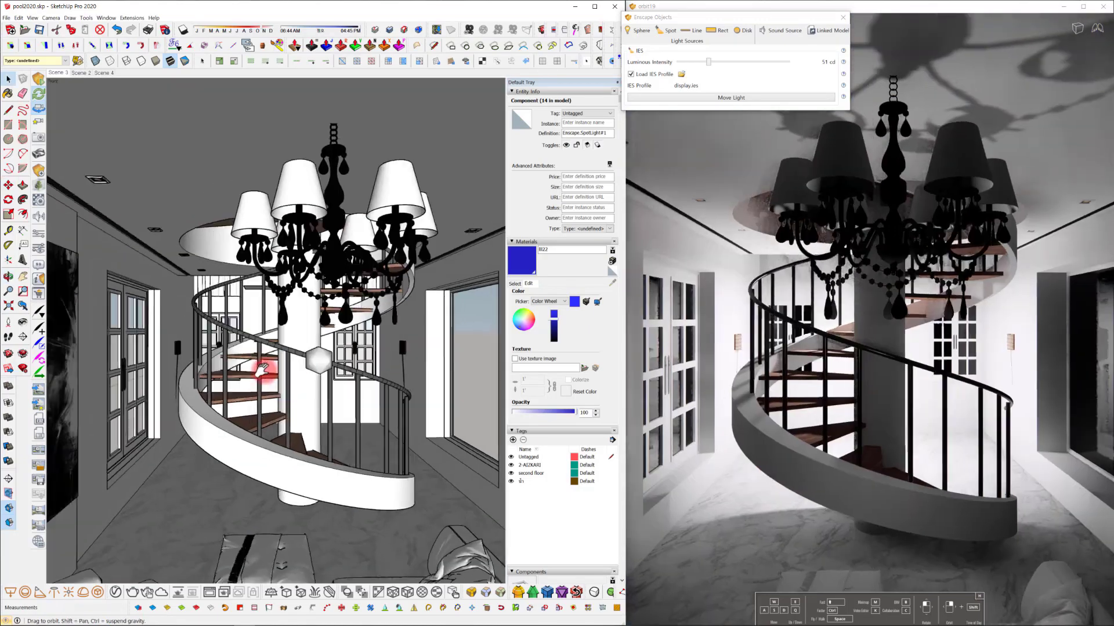
pyautogui.moveTo(267, 368)
pyautogui.mouseDown(button='middle')
pyautogui.moveTo(281, 354)
pyautogui.moveTo(271, 356)
pyautogui.moveTo(276, 338)
pyautogui.mouseUp(button='middle')
pyautogui.scroll(-4, 270, 356)
pyautogui.scroll(5, 304, 381)
pyautogui.moveTo(304, 380)
pyautogui.mouseDown(button='middle')
pyautogui.moveTo(283, 395)
pyautogui.moveTo(384, 400)
pyautogui.mouseUp(button='middle')
pyautogui.click(514, 283)
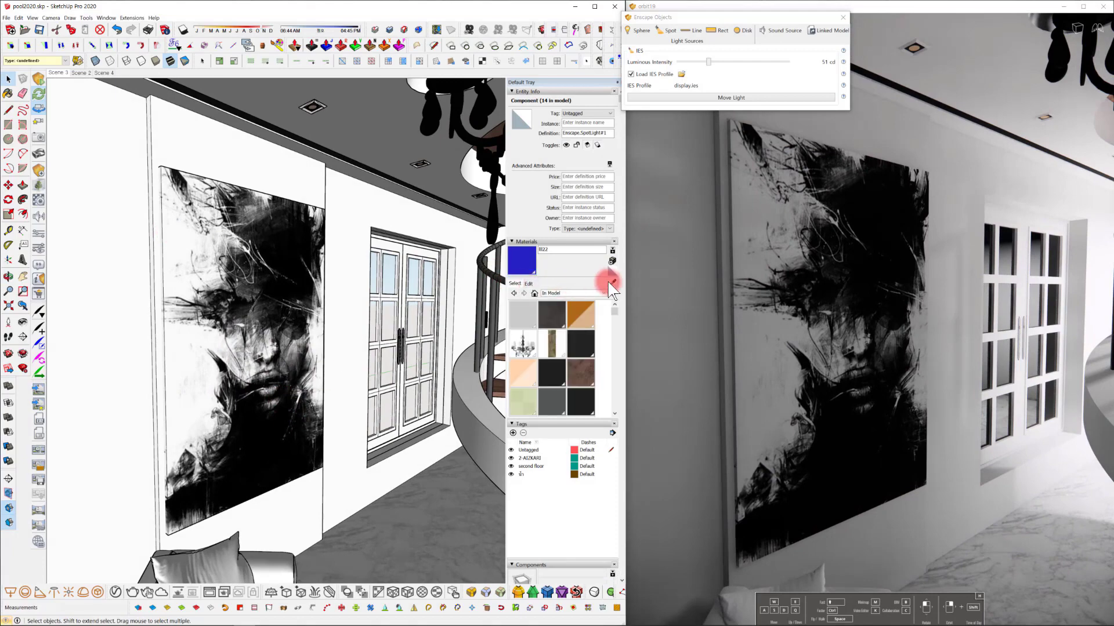
pyautogui.click(45, 203)
pyautogui.click(531, 153)
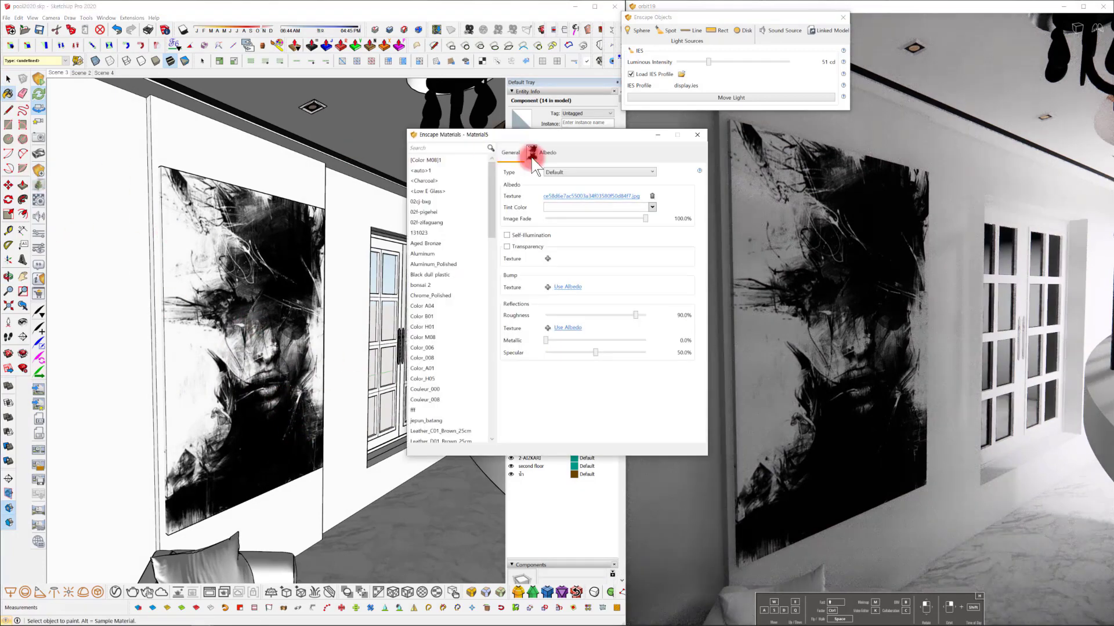
pyautogui.click(506, 235)
pyautogui.moveTo(559, 246)
pyautogui.mouseDown()
pyautogui.moveTo(614, 246)
pyautogui.moveTo(561, 246)
pyautogui.moveTo(596, 247)
pyautogui.moveTo(572, 246)
pyautogui.mouseUp()
pyautogui.click(696, 135)
# Set the painting material's metallic value to 37.1% and its roughness to 19.5%.
pyautogui.moveTo(302, 412)
pyautogui.mouseDown(button='middle')
pyautogui.moveTo(319, 397)
pyautogui.moveTo(303, 319)
pyautogui.moveTo(348, 377)
pyautogui.mouseUp(button='middle')
pyautogui.click(612, 283)
pyautogui.click(35, 202)
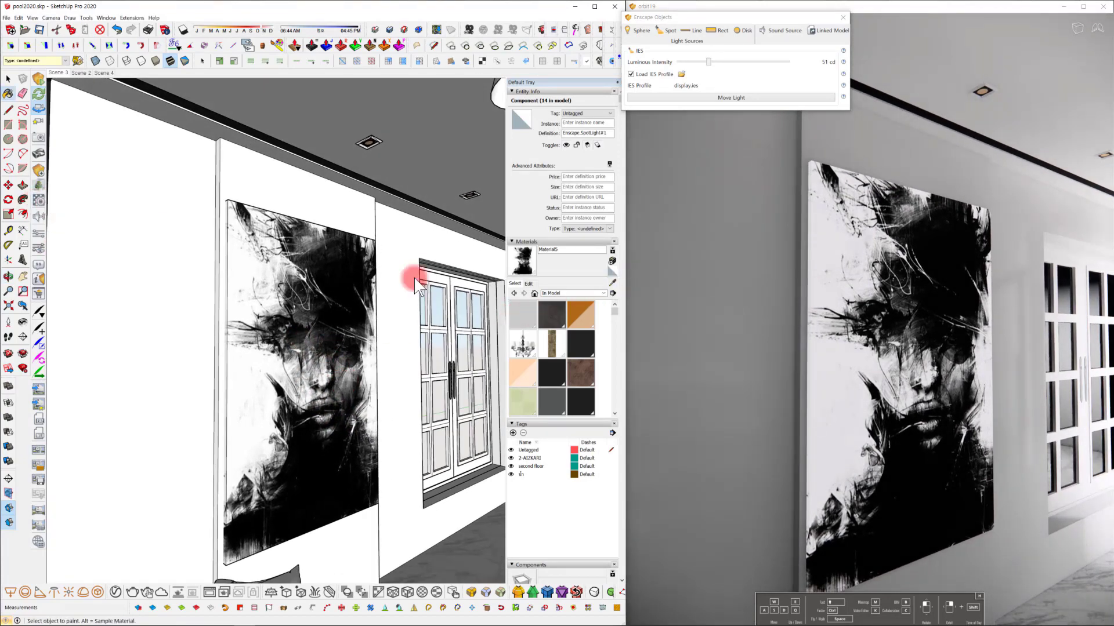
pyautogui.moveTo(546, 368); pyautogui.dragTo(582, 369)
pyautogui.moveTo(634, 341); pyautogui.dragTo(562, 342)
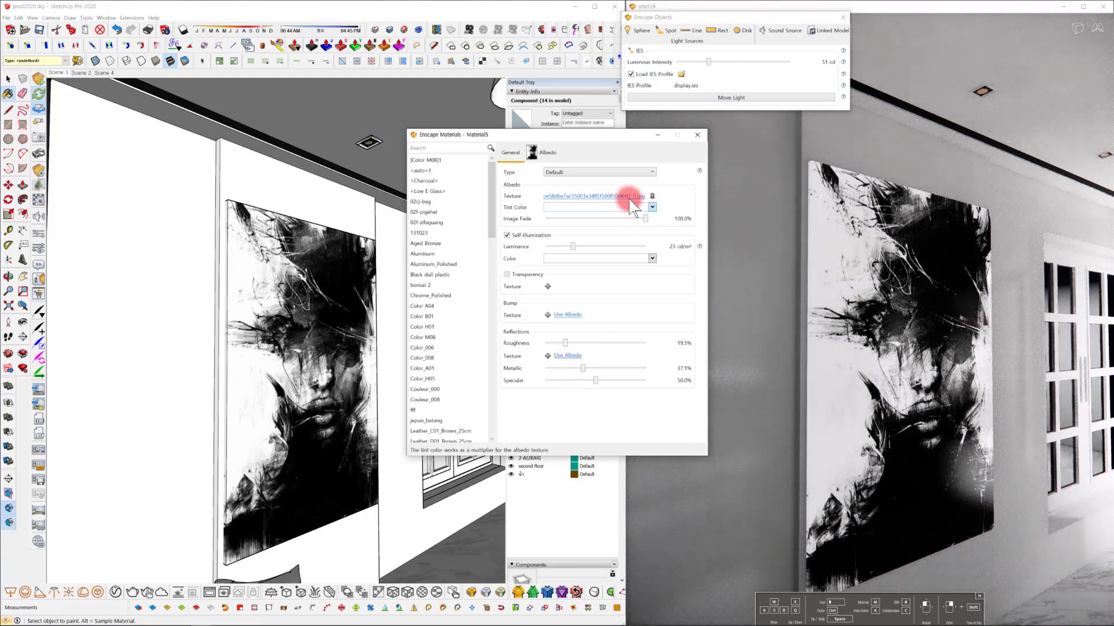
pyautogui.click(697, 136)
pyautogui.moveTo(403, 324); pyautogui.dragTo(400, 381, button='middle')
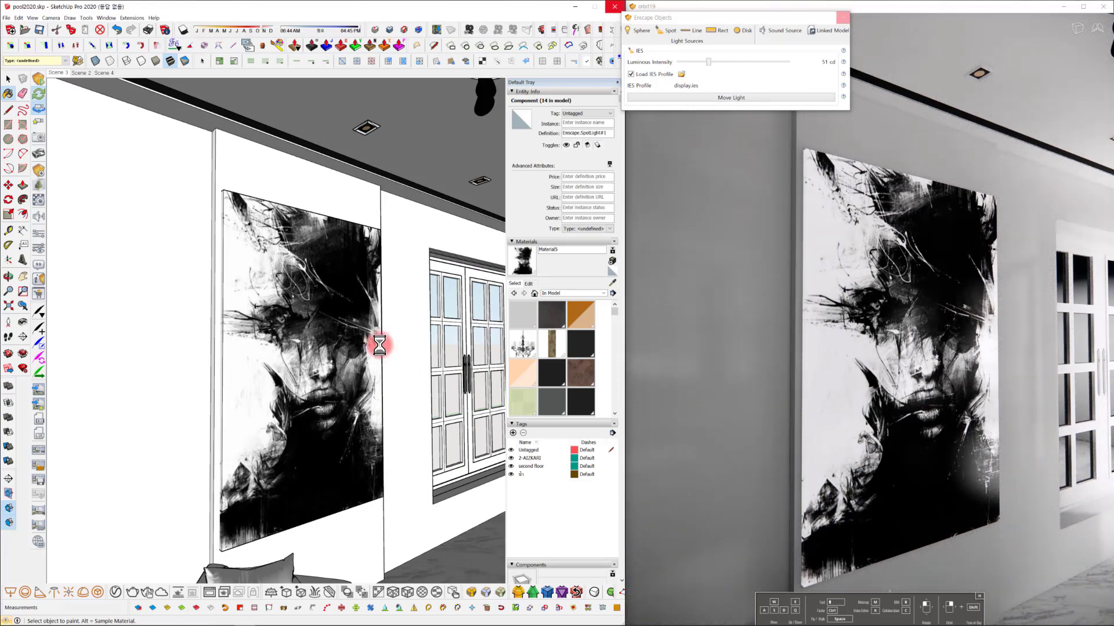
# Place an Enscape spot light at the ceiling downlight beside the painting, aimed down towards the floor.
pyautogui.scroll(-3, 379, 345)
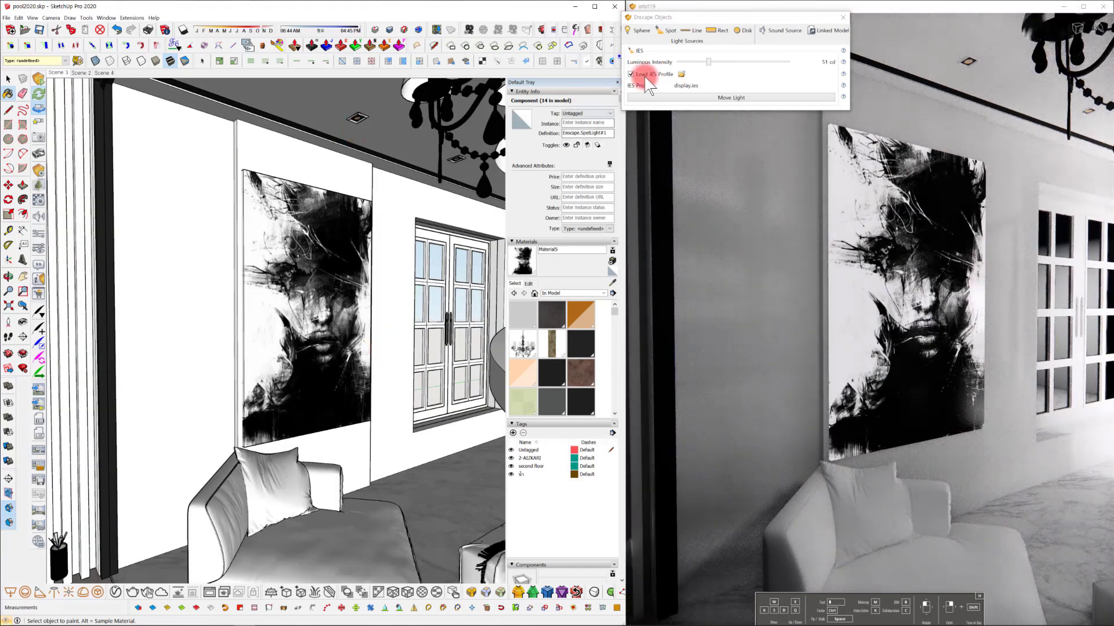
pyautogui.click(668, 34)
pyautogui.click(572, 345)
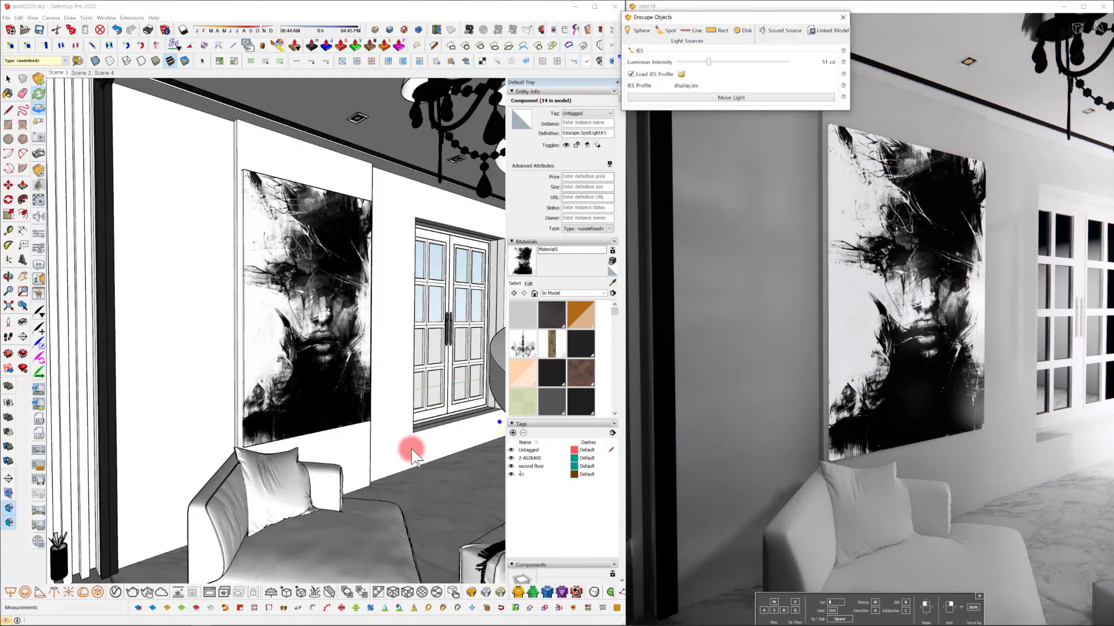
pyautogui.moveTo(401, 391)
pyautogui.mouseDown(button='middle')
pyautogui.moveTo(414, 420)
pyautogui.moveTo(406, 432)
pyautogui.mouseUp(button='middle')
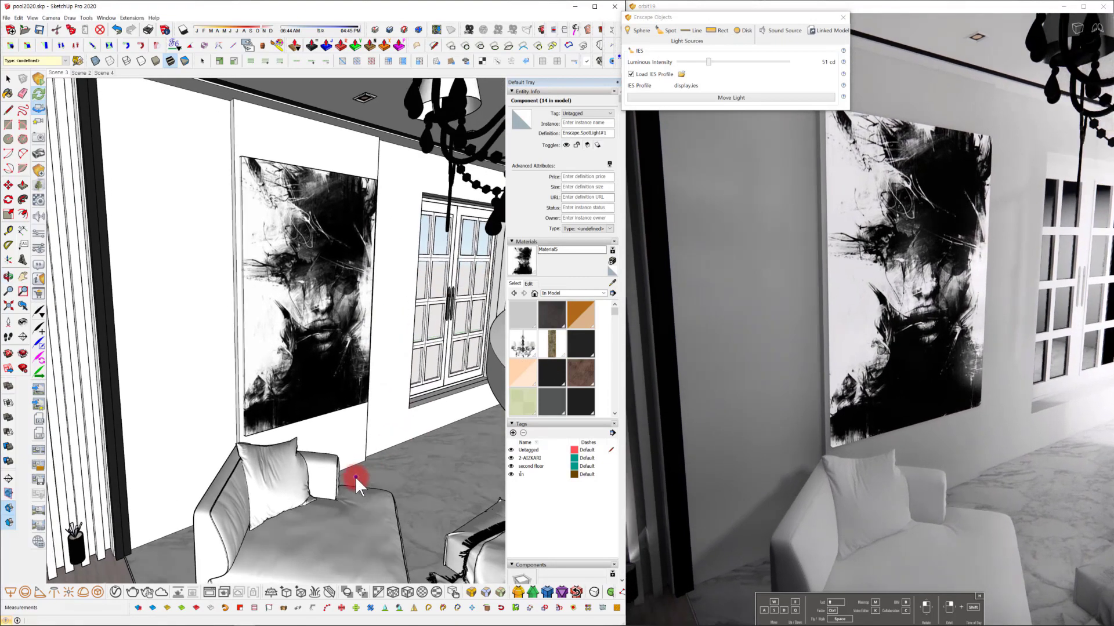
pyautogui.click(355, 476)
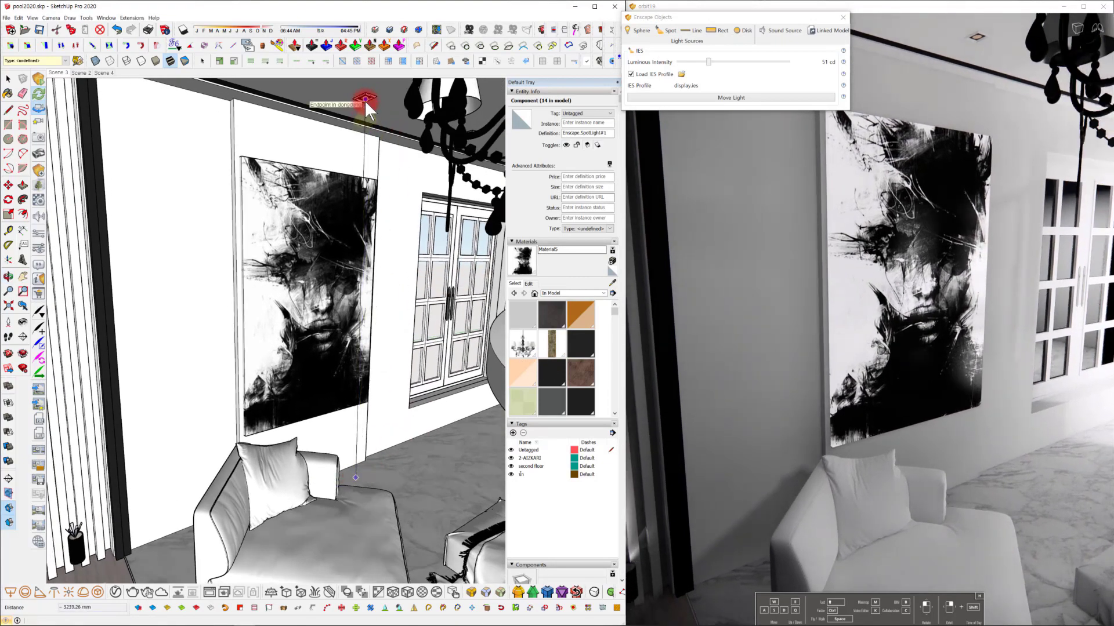
pyautogui.click(364, 99)
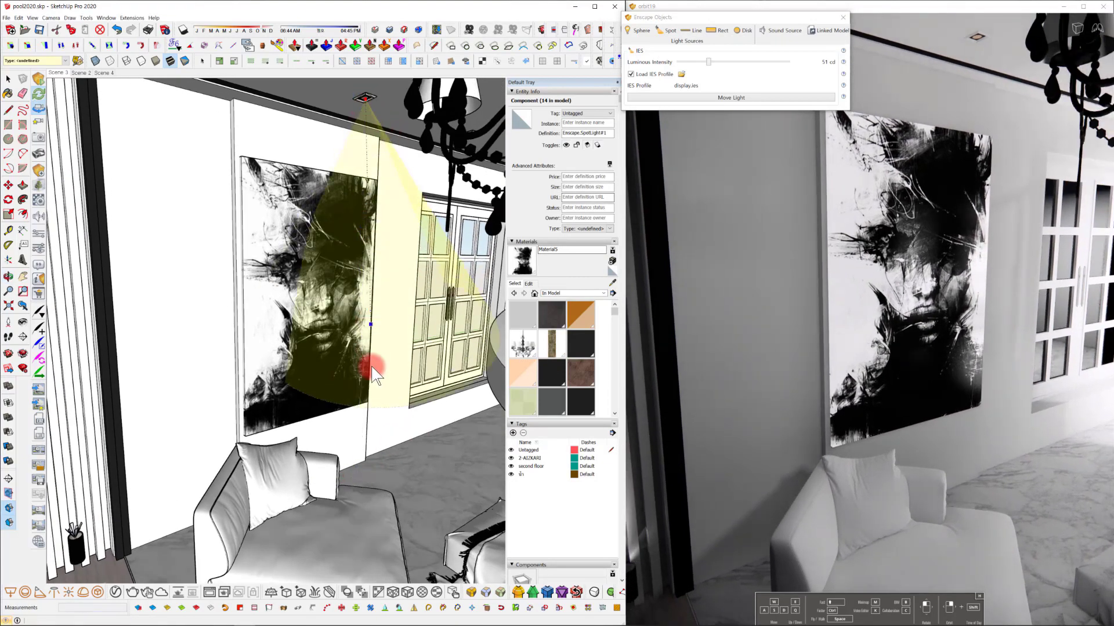
pyautogui.click(342, 449)
# Sample the downlight's round orange lens material, dfd, and enable its self-illumination at about 190 cd/m².
pyautogui.moveTo(355, 399)
pyautogui.mouseDown(button='middle')
pyautogui.moveTo(360, 173)
pyautogui.moveTo(373, 215)
pyautogui.moveTo(343, 239)
pyautogui.moveTo(347, 200)
pyautogui.moveTo(319, 198)
pyautogui.mouseUp(button='middle')
pyautogui.scroll(3, 351, 140)
pyautogui.scroll(3, 330, 125)
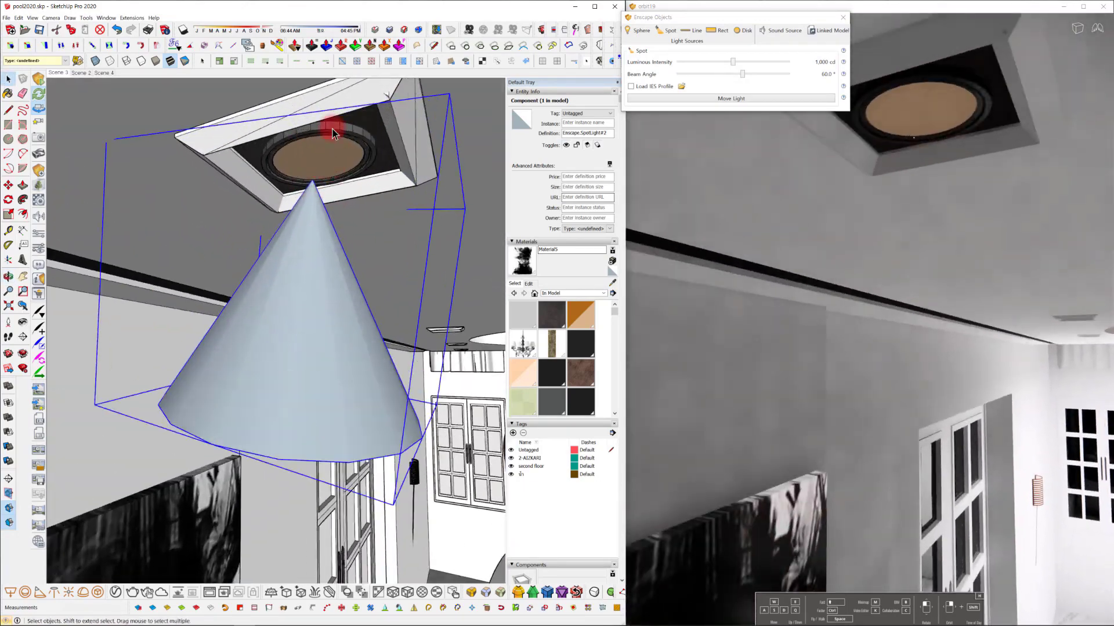
pyautogui.click(615, 285)
pyautogui.click(302, 156)
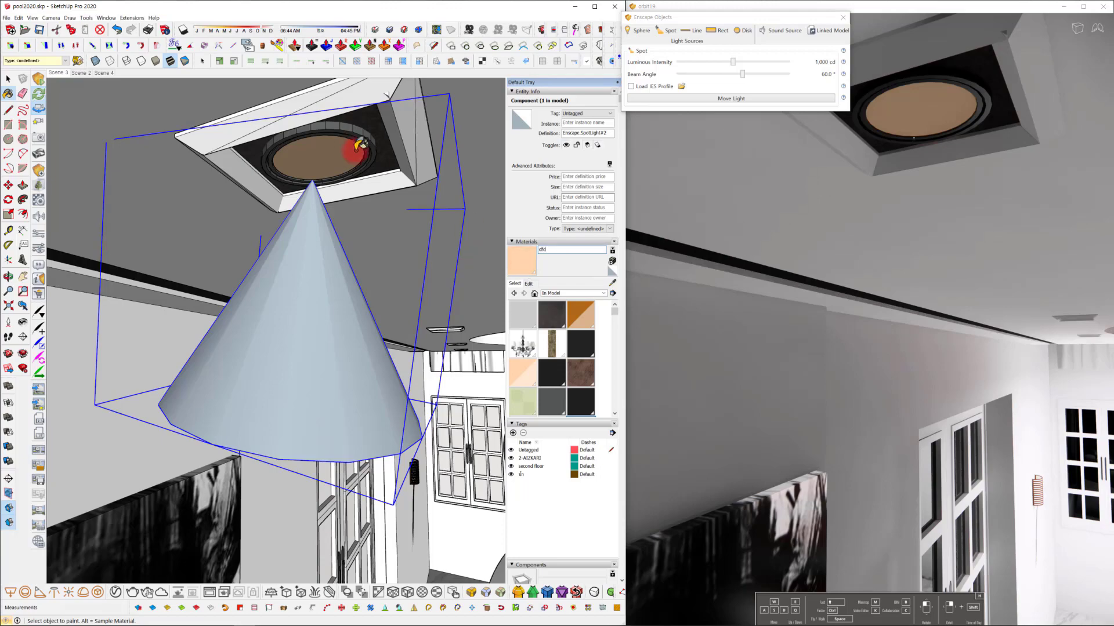
pyautogui.click(611, 282)
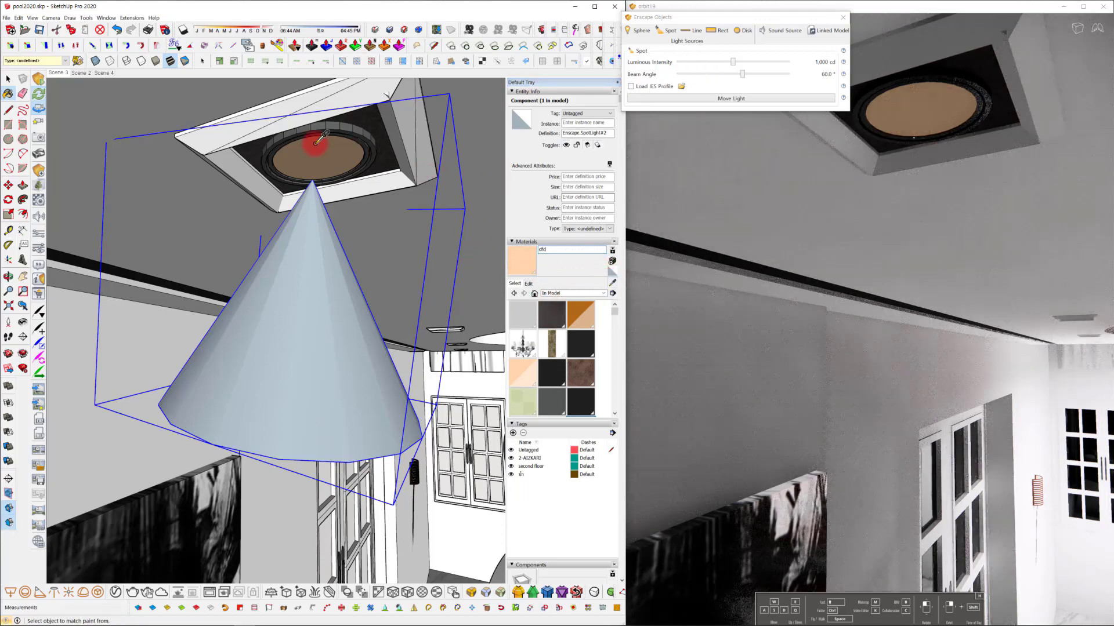
pyautogui.click(39, 198)
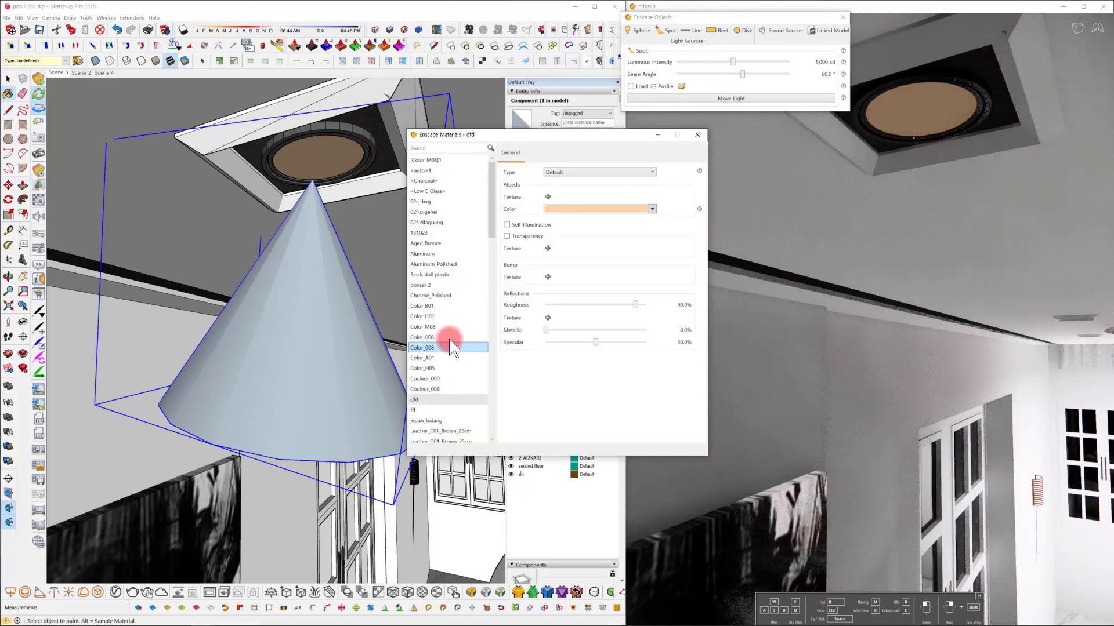
pyautogui.click(517, 225)
pyautogui.moveTo(619, 236); pyautogui.dragTo(595, 236)
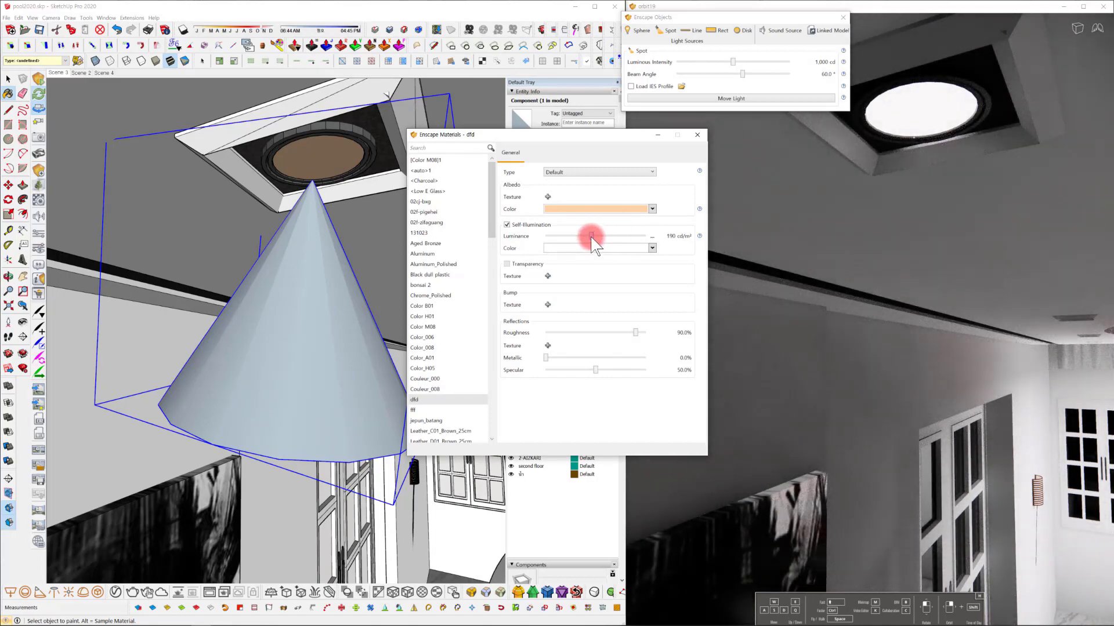
pyautogui.click(696, 135)
pyautogui.moveTo(325, 384)
pyautogui.mouseDown(button='middle')
pyautogui.moveTo(373, 310)
pyautogui.moveTo(365, 305)
pyautogui.mouseUp(button='middle')
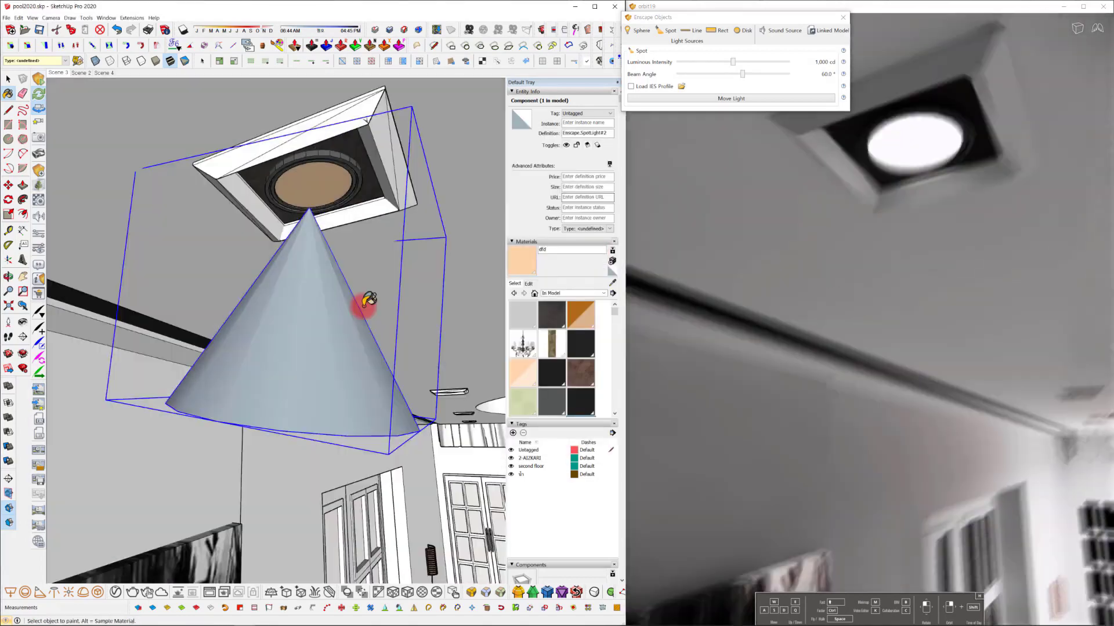
# Consult the iesguide.jpg beam chart and load the 7.IES profile into the downlight's spot light.
pyautogui.click(681, 87)
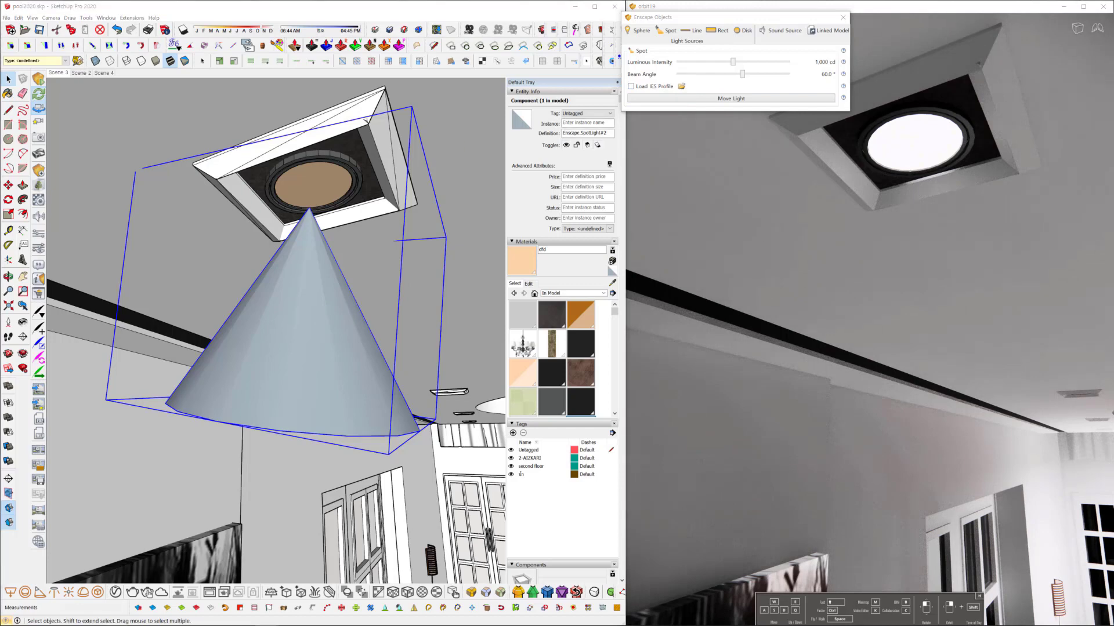
pyautogui.moveTo(0, 377); pyautogui.dragTo(502, 230)
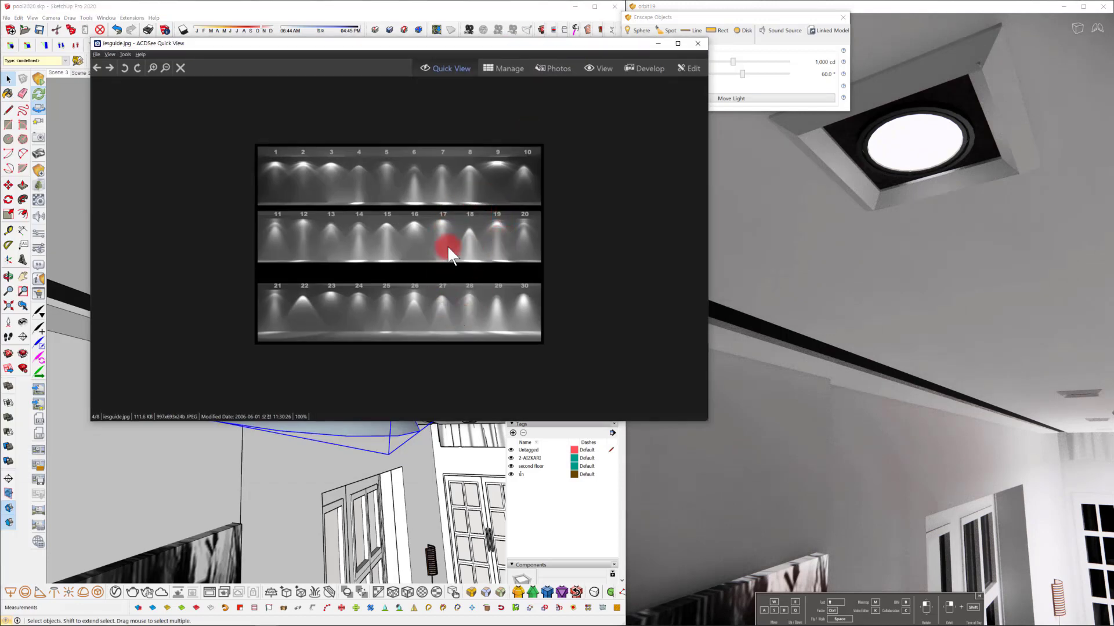
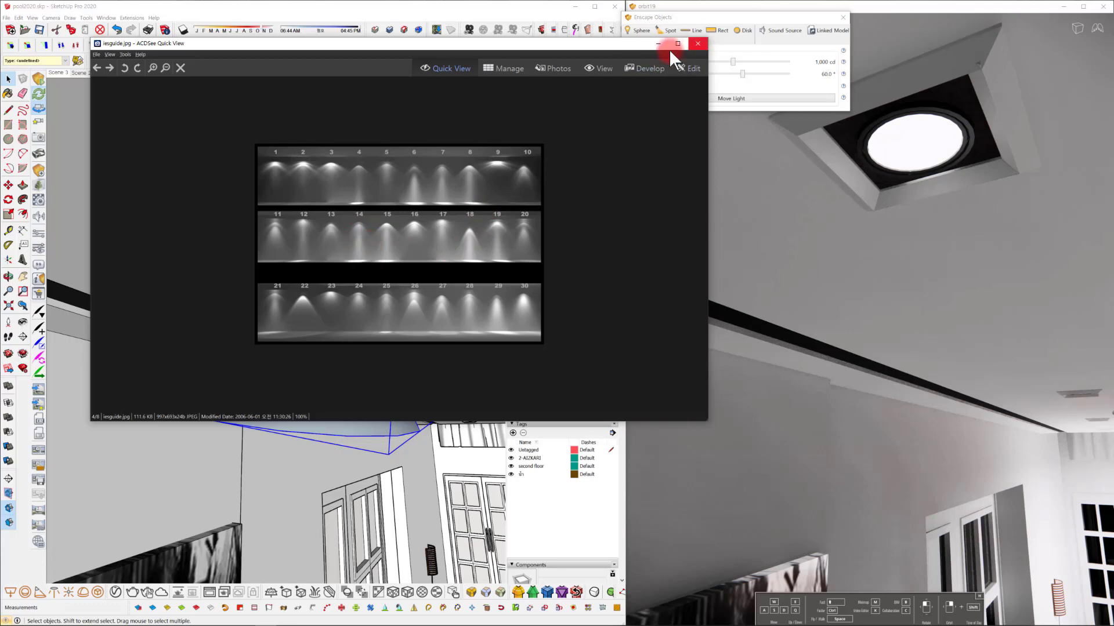
pyautogui.moveTo(631, 47); pyautogui.dragTo(0, 79)
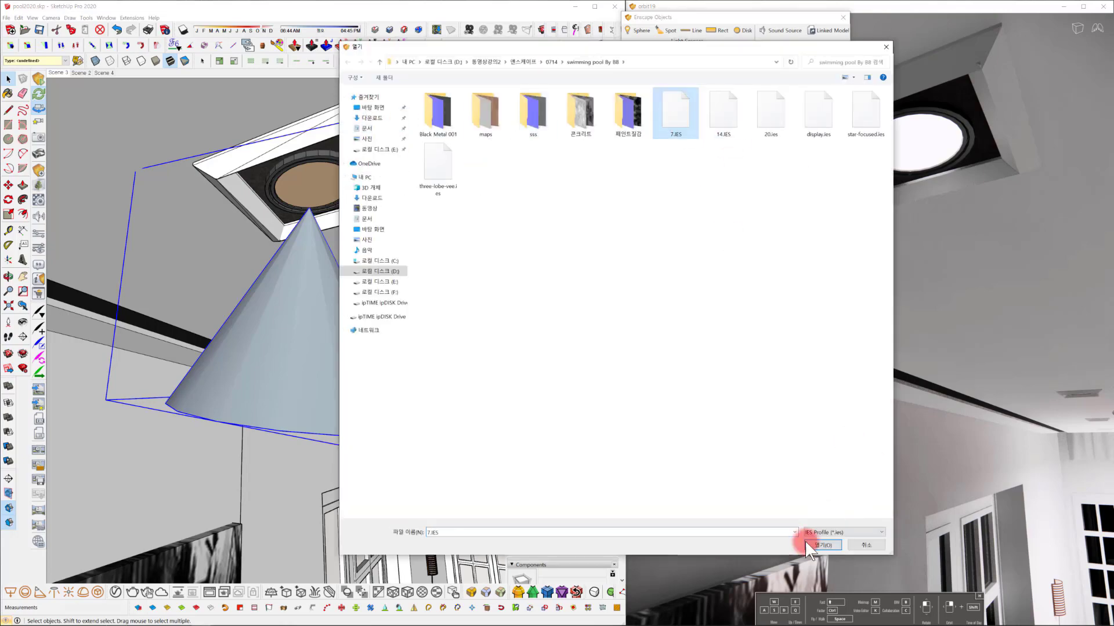
pyautogui.click(807, 544)
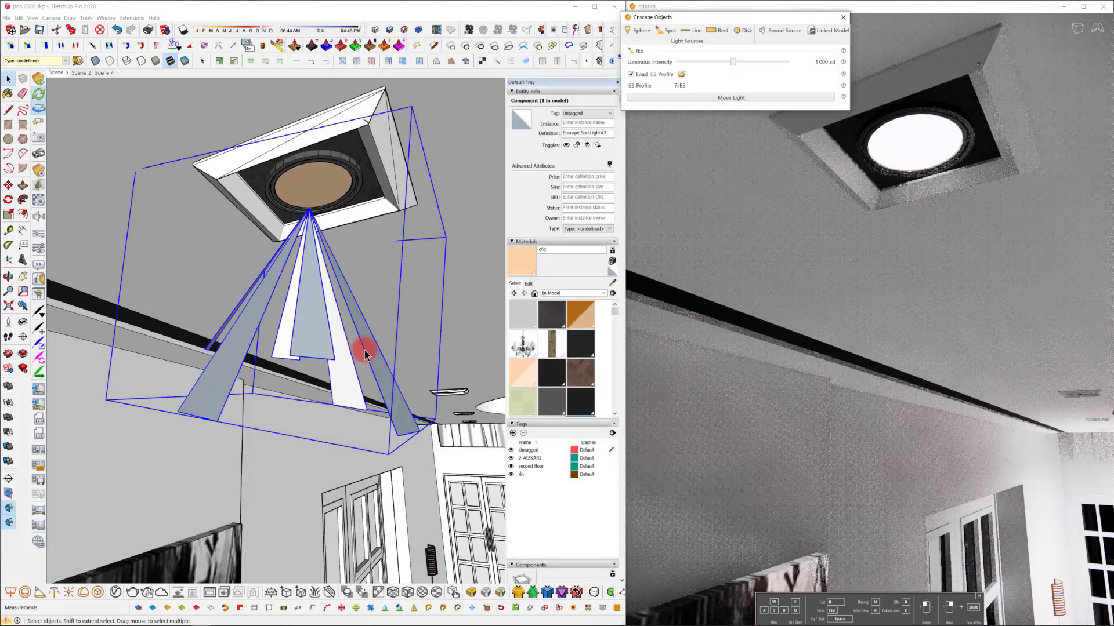
# Rotate the downlight's IES light so that its beam tilts towards the painting on the wall.
pyautogui.moveTo(728, 487); pyautogui.dragTo(798, 472)
pyautogui.moveTo(361, 541)
pyautogui.mouseDown(button='middle')
pyautogui.moveTo(370, 457)
pyautogui.moveTo(347, 406)
pyautogui.moveTo(353, 433)
pyautogui.moveTo(289, 410)
pyautogui.moveTo(318, 381)
pyautogui.moveTo(327, 417)
pyautogui.moveTo(353, 366)
pyautogui.moveTo(373, 224)
pyautogui.moveTo(350, 194)
pyautogui.mouseUp(button='middle')
pyautogui.scroll(-4, 377, 477)
pyautogui.scroll(-4, 345, 405)
pyautogui.press('q')
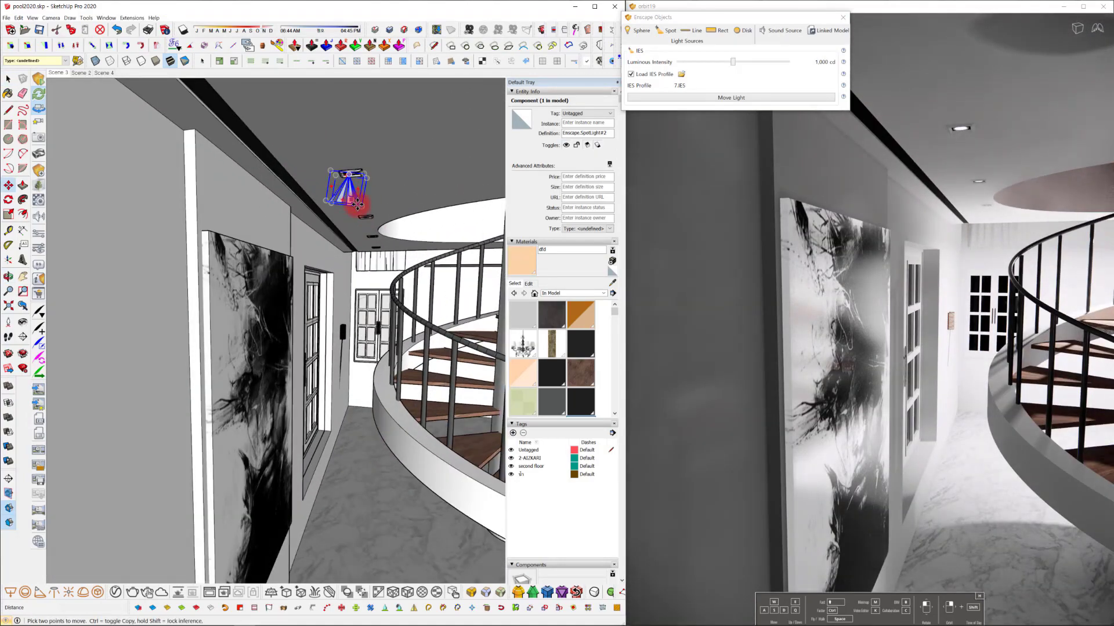
pyautogui.press('m')
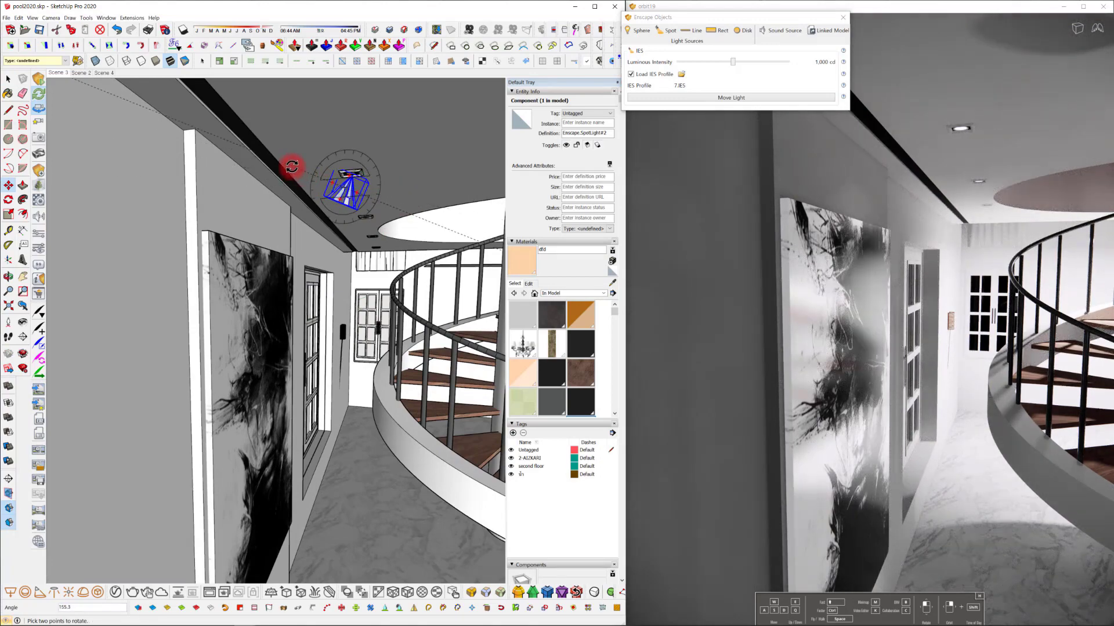
pyautogui.click(292, 166)
# Shift the tilted IES light sideways from the downlight towards the painting and adjust its angle to the wall.
pyautogui.scroll(1, 343, 185)
pyautogui.moveTo(350, 202); pyautogui.dragTo(342, 202)
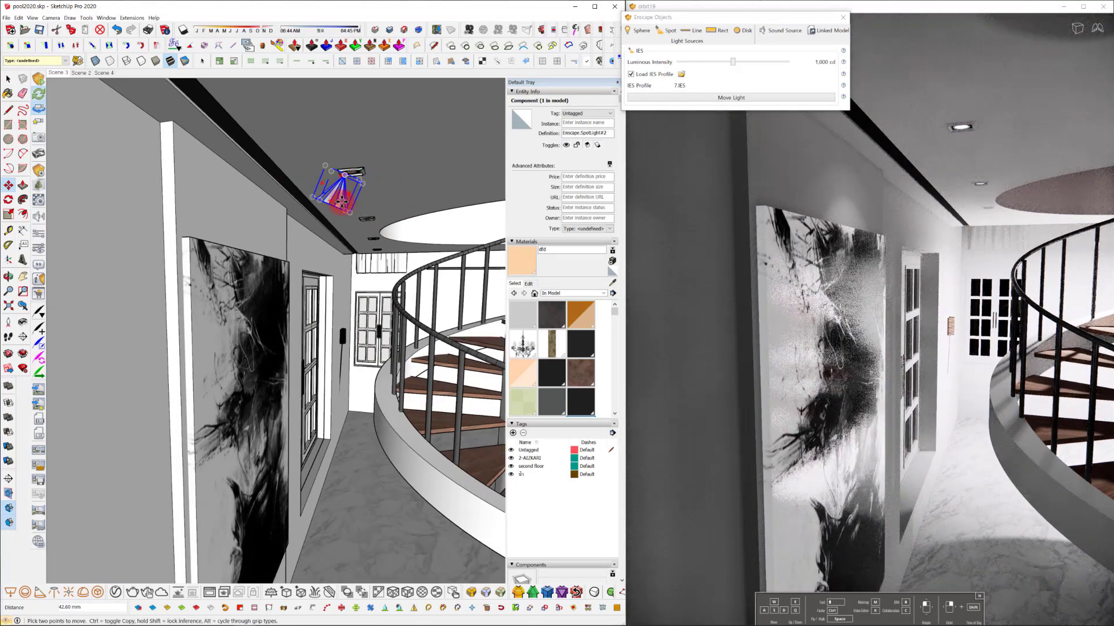
pyautogui.moveTo(374, 236)
pyautogui.mouseDown(button='middle')
pyautogui.moveTo(293, 236)
pyautogui.moveTo(381, 235)
pyautogui.moveTo(273, 265)
pyautogui.moveTo(331, 249)
pyautogui.moveTo(322, 181)
pyautogui.mouseUp(button='middle')
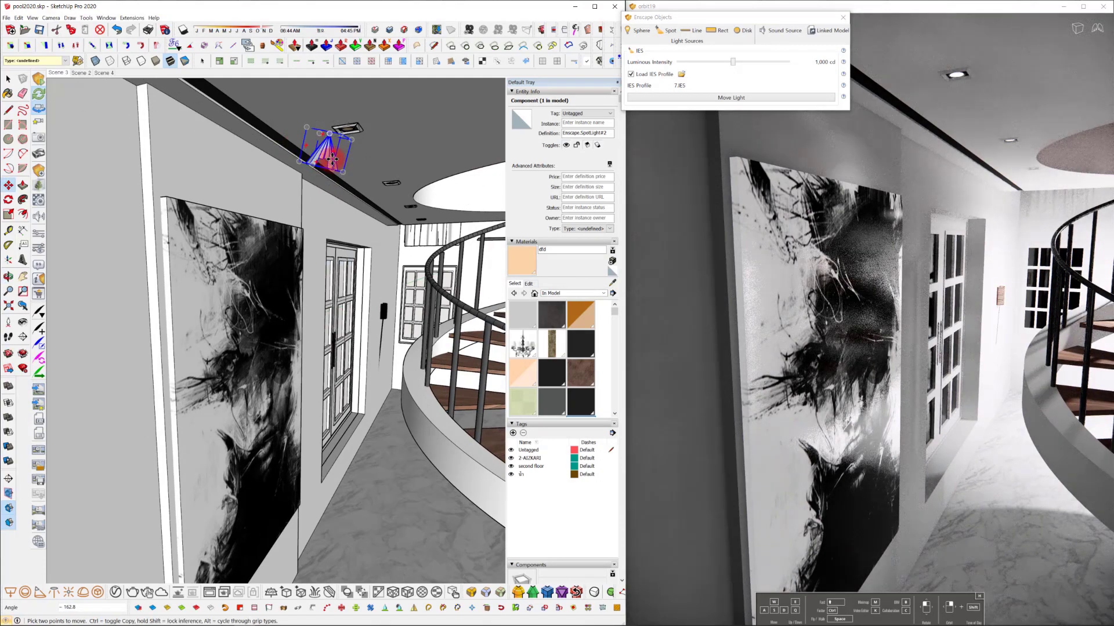
# Raise the painting's IES light to about 3,111 cd and copy it to the remaining downlights along the painting wall.
pyautogui.moveTo(298, 148)
pyautogui.mouseDown(button='middle')
pyautogui.moveTo(301, 236)
pyautogui.moveTo(281, 242)
pyautogui.moveTo(265, 168)
pyautogui.mouseUp(button='middle')
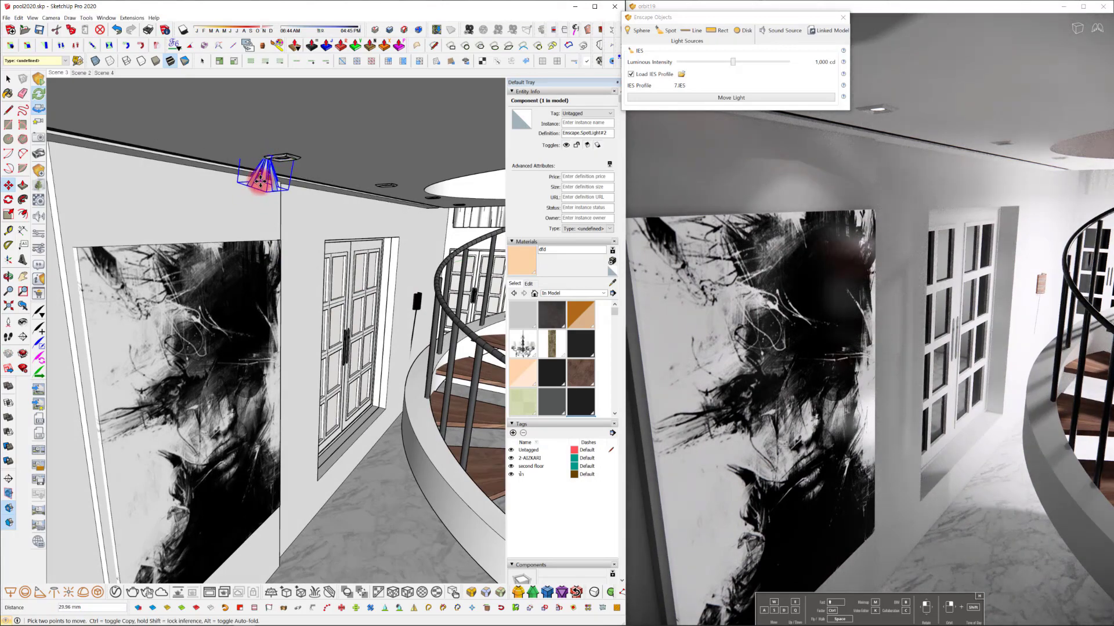
pyautogui.moveTo(733, 62); pyautogui.dragTo(744, 62)
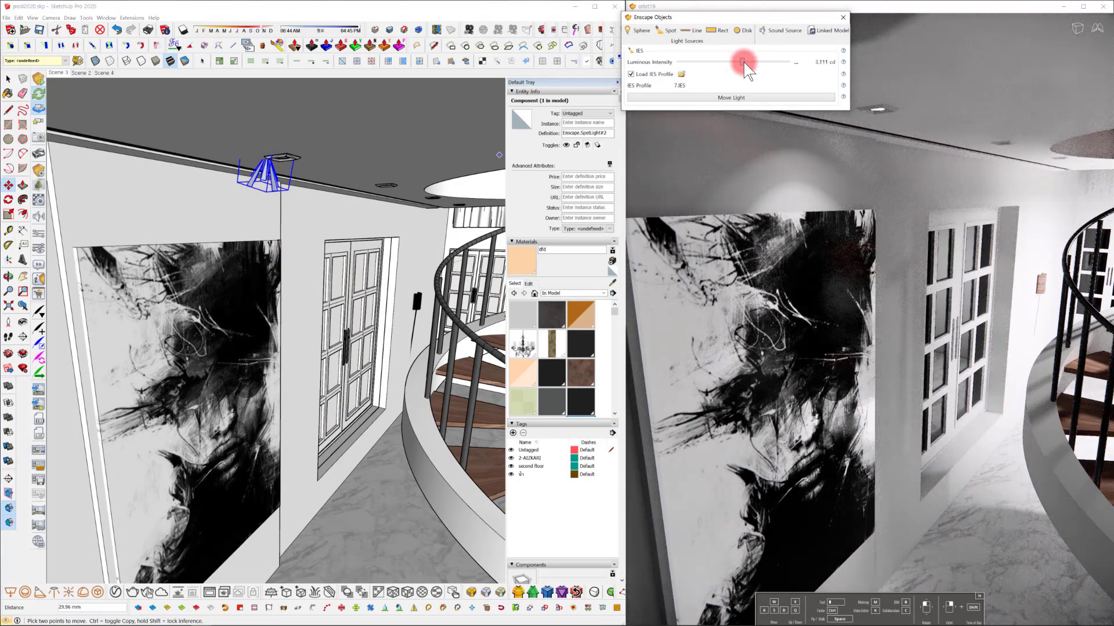
pyautogui.moveTo(415, 175)
pyautogui.mouseDown(button='middle')
pyautogui.moveTo(473, 208)
pyautogui.moveTo(316, 219)
pyautogui.mouseUp(button='middle')
pyautogui.scroll(2, 315, 219)
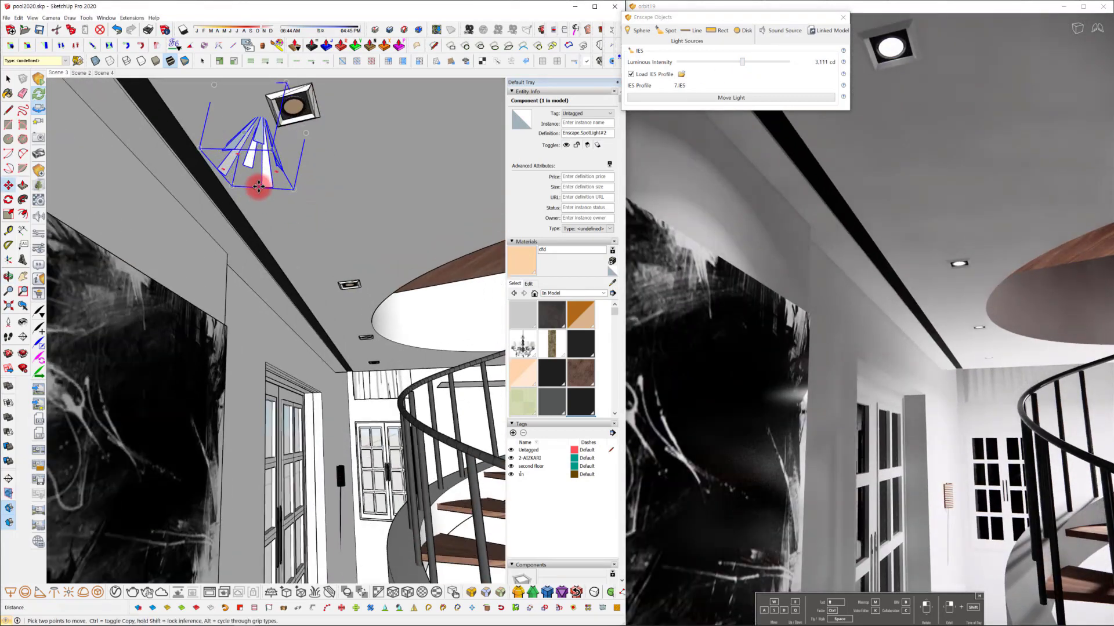
pyautogui.moveTo(230, 127); pyautogui.dragTo(288, 160)
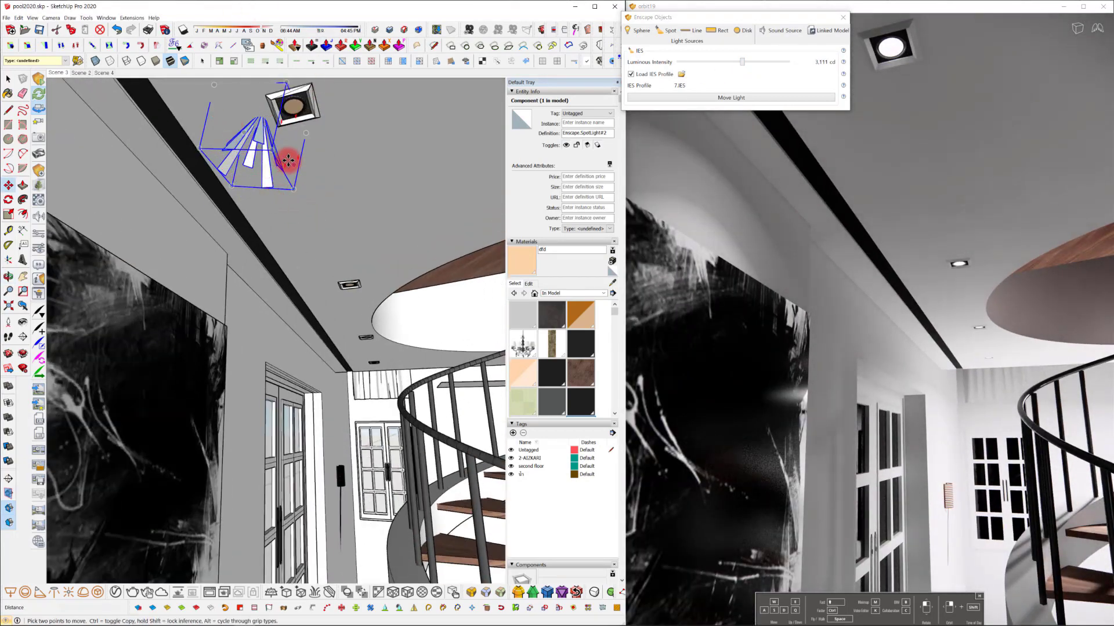
pyautogui.click(258, 154)
pyautogui.press('ctrl')
pyautogui.click(327, 296)
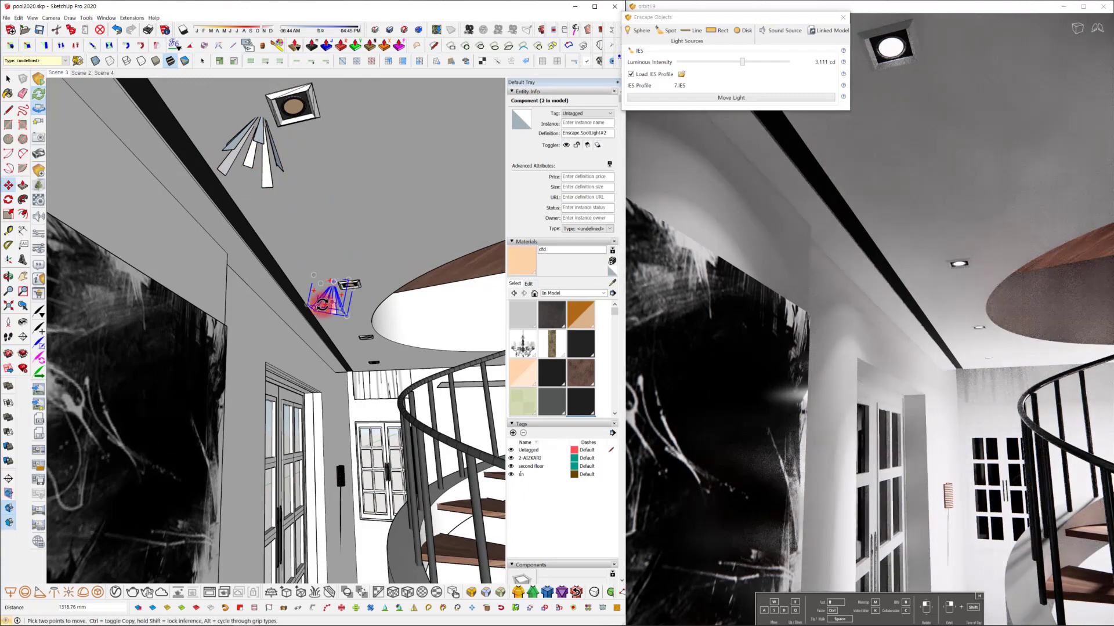
pyautogui.press('Escape')
# Set the luminous intensity of the painting wall's IES lights to about 1,962 cd.
pyautogui.moveTo(306, 309)
pyautogui.mouseDown(button='middle')
pyautogui.moveTo(353, 293)
pyautogui.moveTo(354, 244)
pyautogui.moveTo(350, 373)
pyautogui.moveTo(326, 306)
pyautogui.moveTo(383, 348)
pyautogui.moveTo(360, 393)
pyautogui.moveTo(331, 390)
pyautogui.moveTo(390, 401)
pyautogui.moveTo(342, 402)
pyautogui.moveTo(482, 367)
pyautogui.moveTo(437, 363)
pyautogui.moveTo(251, 243)
pyautogui.mouseUp(button='middle')
pyautogui.click(251, 242)
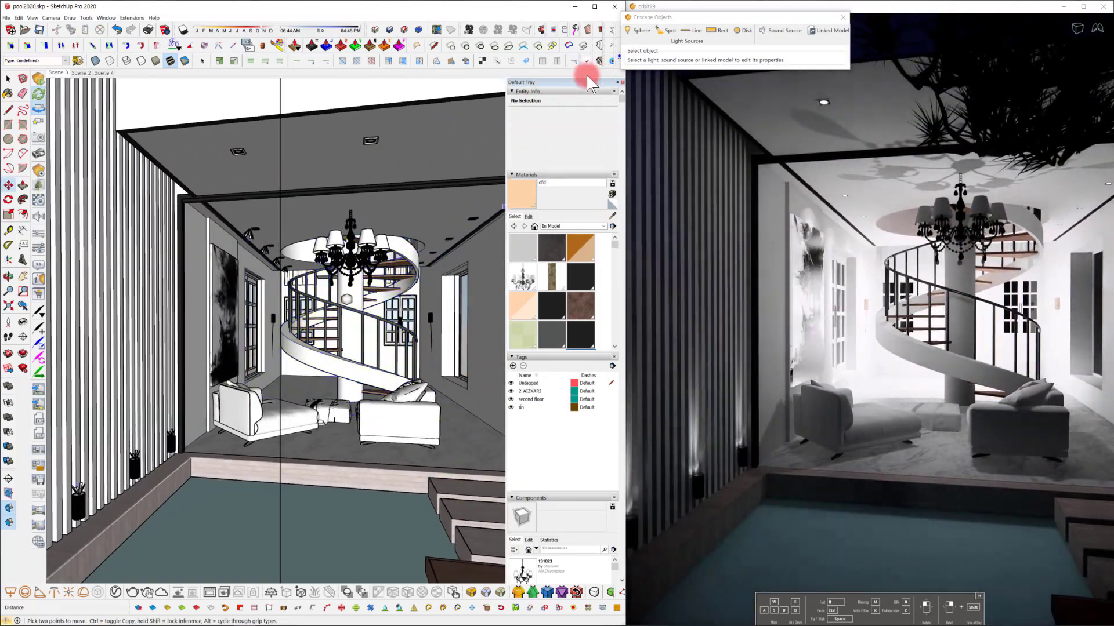
pyautogui.moveTo(661, 62); pyautogui.dragTo(735, 64)
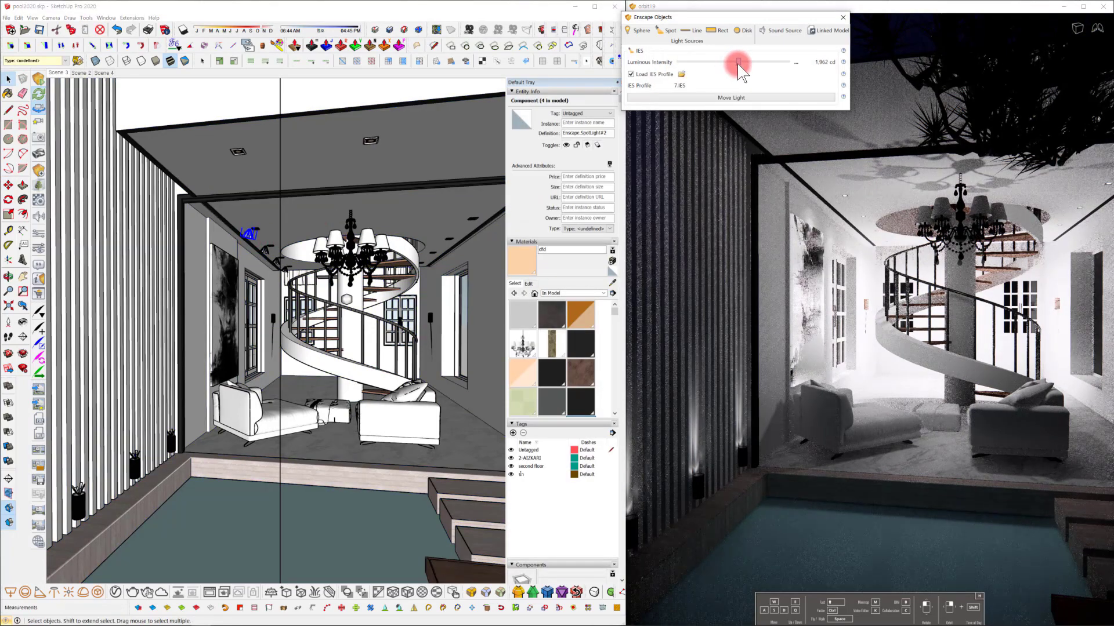
# Lower the luminous power of the rectangular light behind the spiral staircase to about 194 lm.
pyautogui.scroll(-10, 290, 324)
pyautogui.click(290, 264)
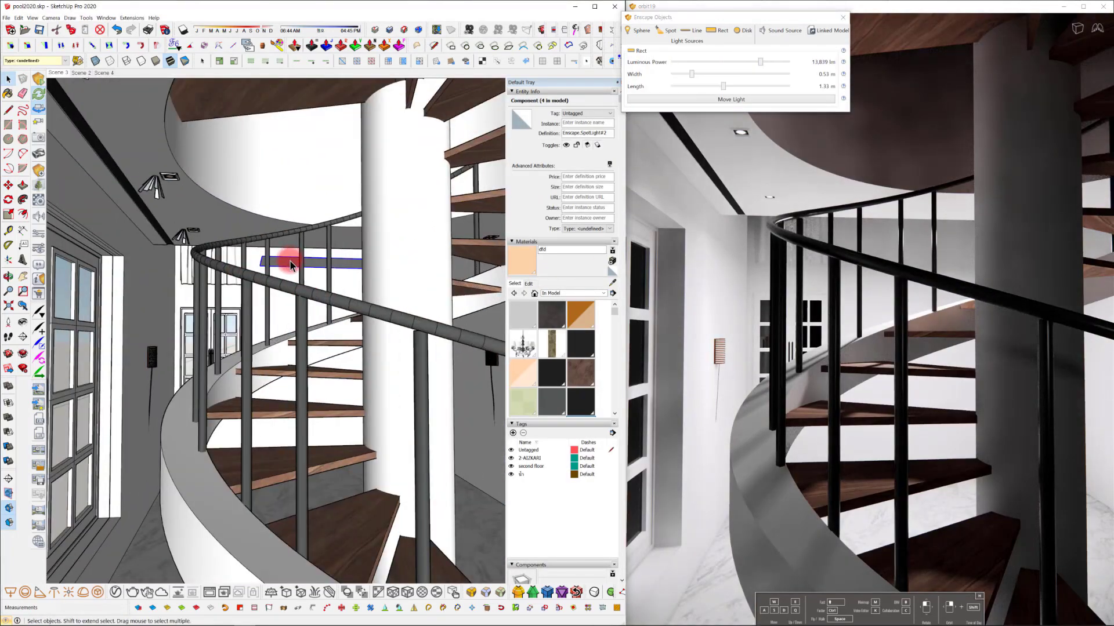
pyautogui.moveTo(761, 61); pyautogui.dragTo(721, 63)
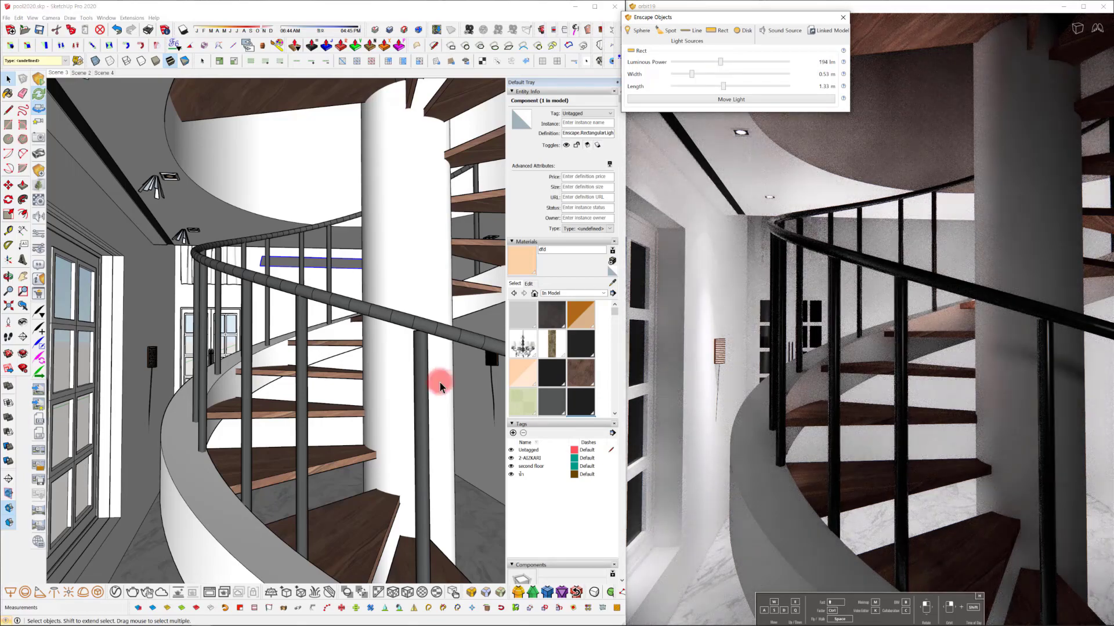
# Copy the 7.IES light from the painting wall across the room to the first downlight beside the opposite wall.
pyautogui.scroll(-5, 462, 395)
pyautogui.scroll(-10, 462, 395)
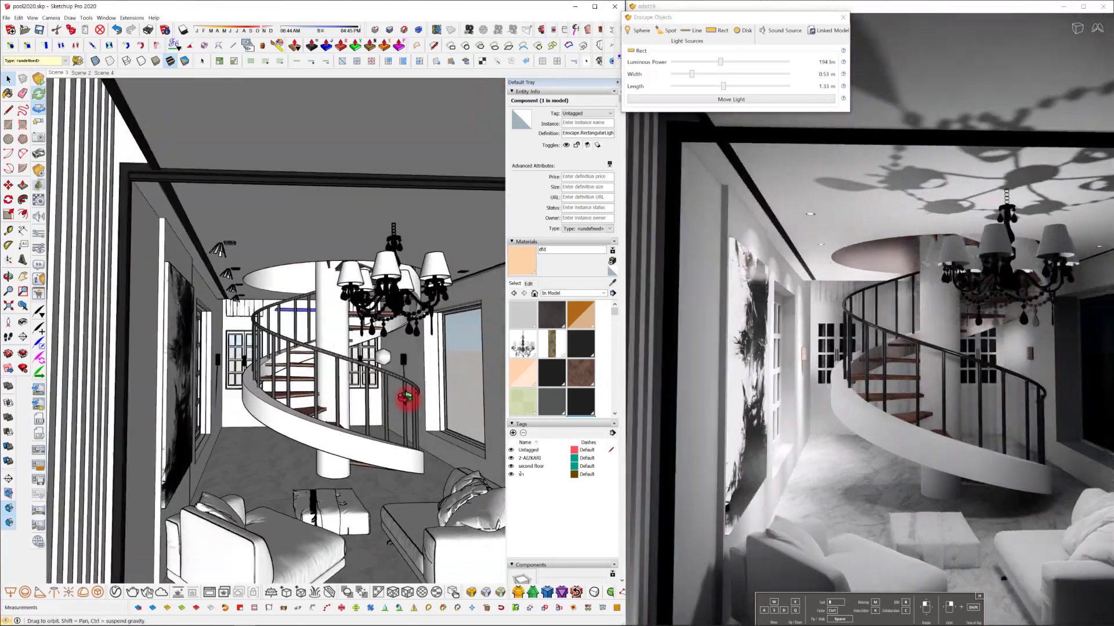
pyautogui.moveTo(406, 398)
pyautogui.mouseDown(button='middle')
pyautogui.moveTo(423, 405)
pyautogui.moveTo(365, 398)
pyautogui.moveTo(388, 393)
pyautogui.mouseUp(button='middle')
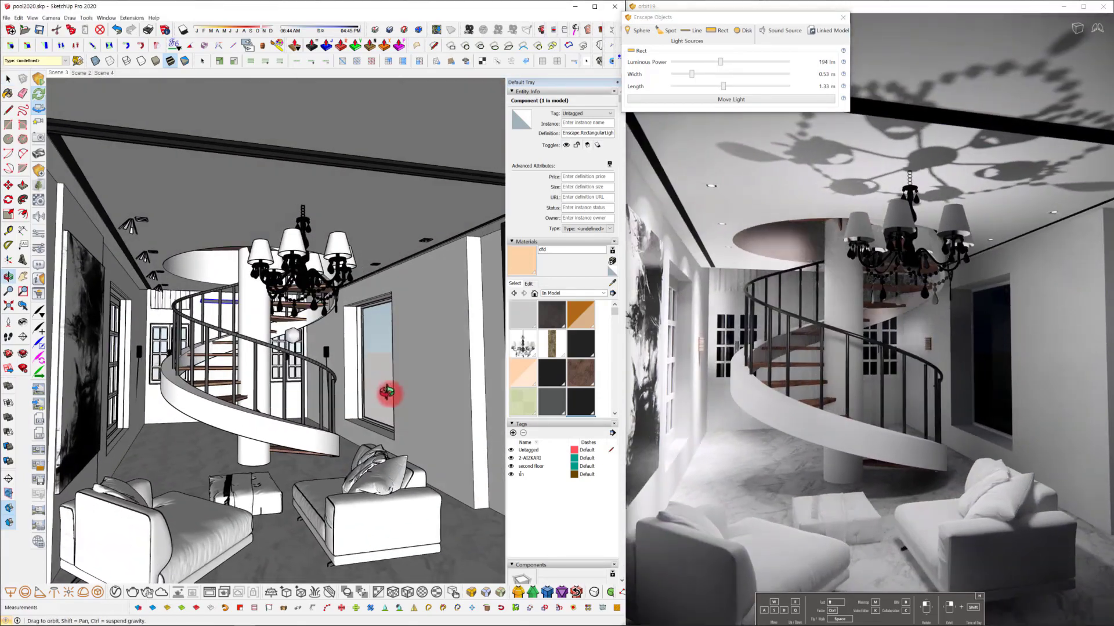
pyautogui.click(131, 225)
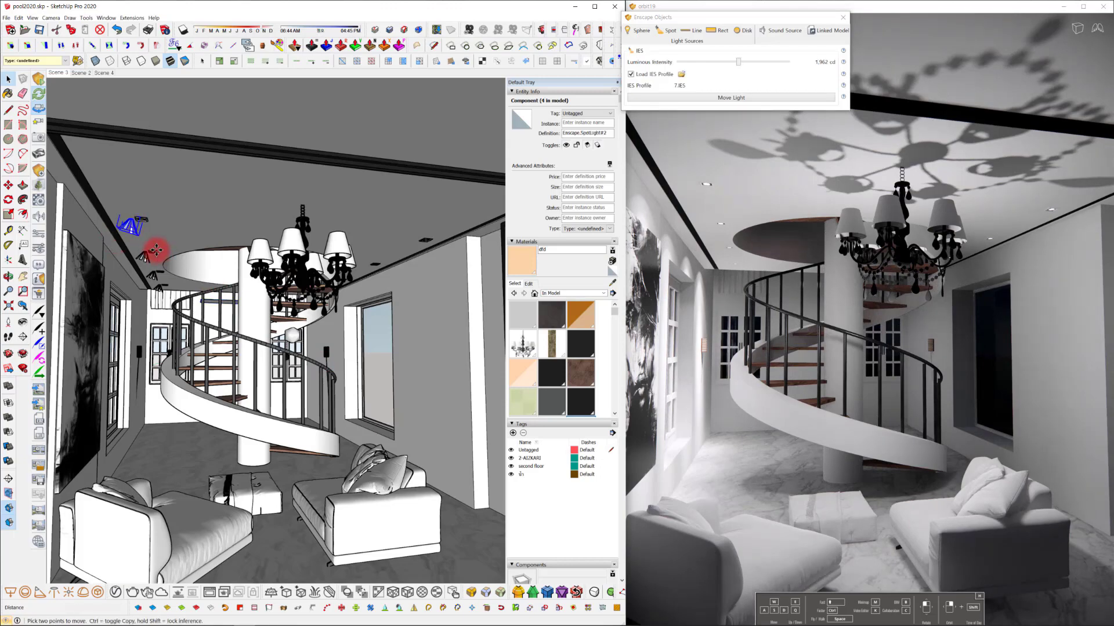
pyautogui.scroll(3, 129, 224)
pyautogui.click(130, 222)
pyautogui.press('ctrl')
pyautogui.moveTo(415, 242)
pyautogui.mouseDown(button='middle')
pyautogui.moveTo(417, 224)
pyautogui.moveTo(348, 273)
pyautogui.moveTo(363, 262)
pyautogui.mouseUp(button='middle')
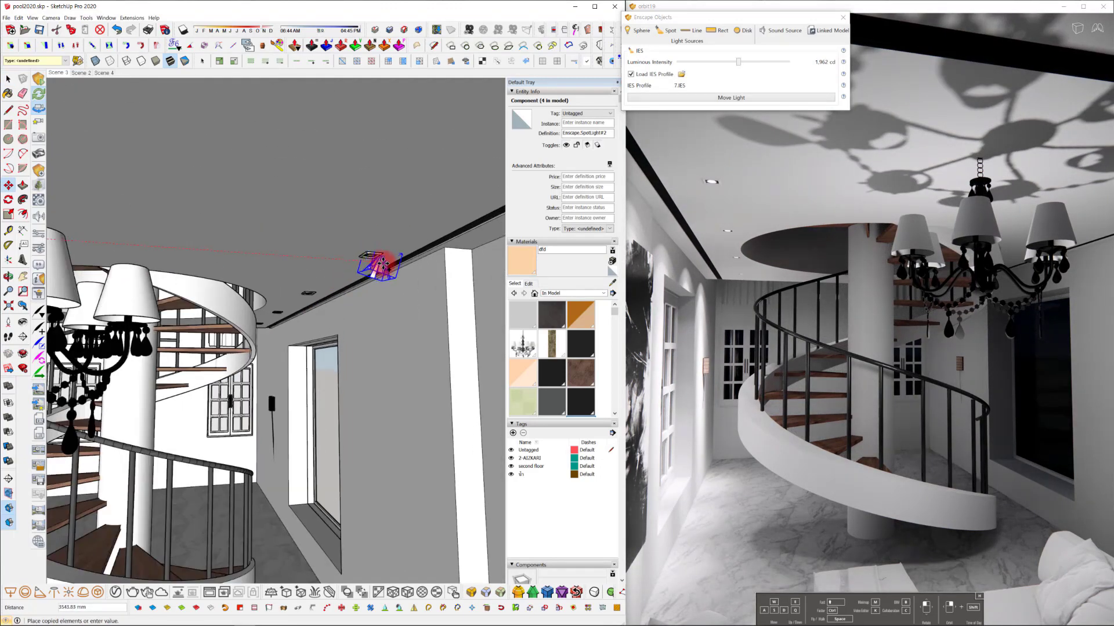
pyautogui.click(385, 261)
# Rotate the copied IES light so its beam faces the opposite wall and adjust its position beside the downlight.
pyautogui.moveTo(385, 261); pyautogui.dragTo(280, 267, button='middle')
pyautogui.scroll(2, 279, 266)
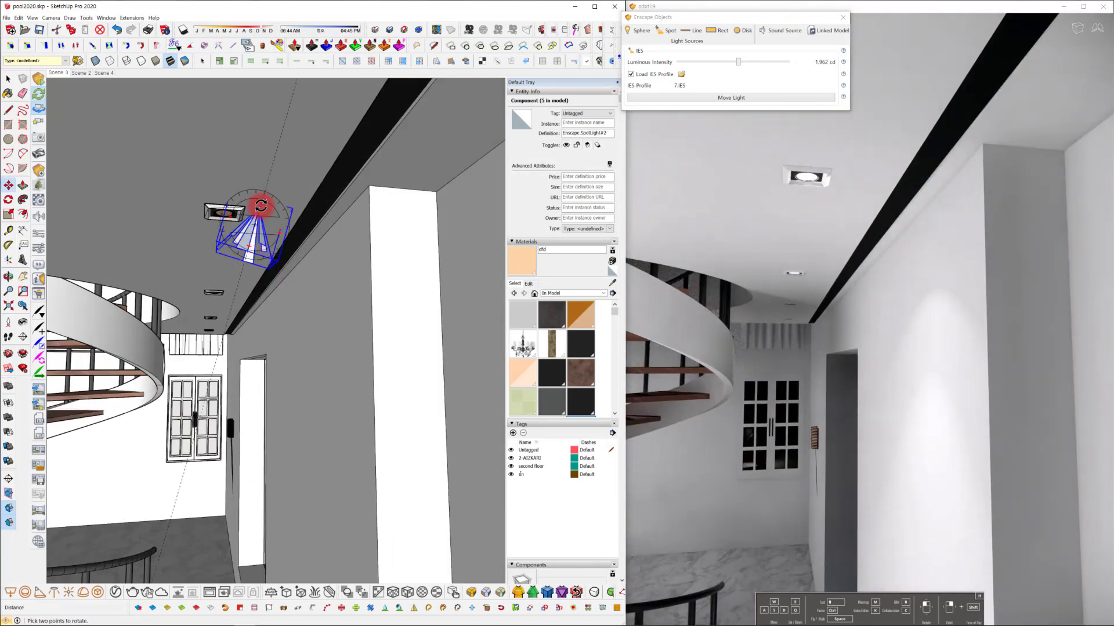
pyautogui.click(261, 207)
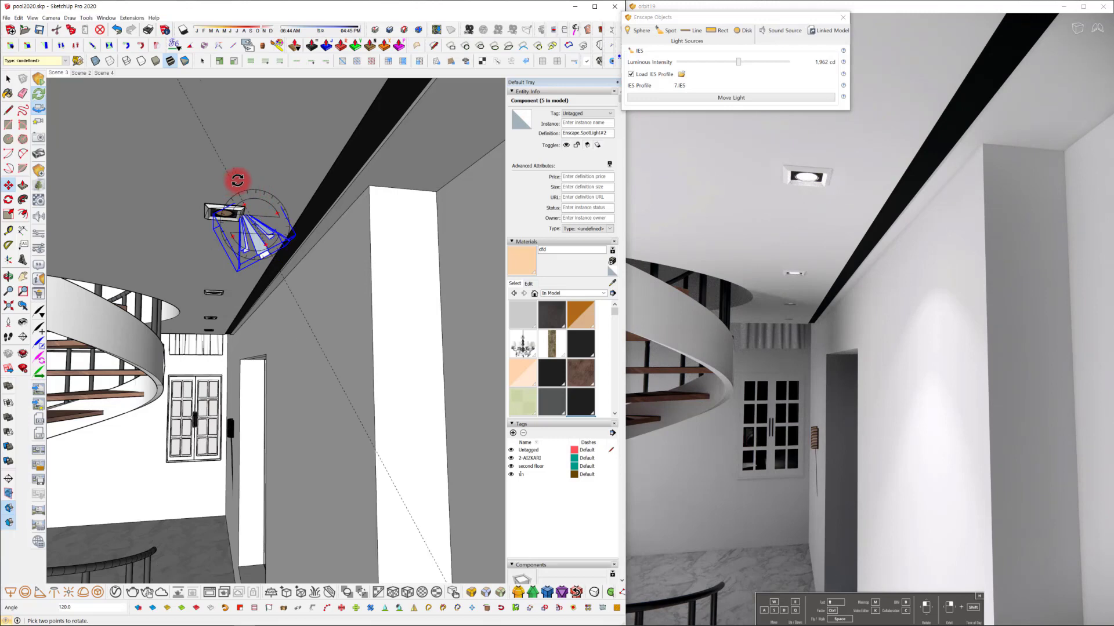
pyautogui.click(232, 176)
pyautogui.moveTo(255, 237); pyautogui.dragTo(275, 243, button='middle')
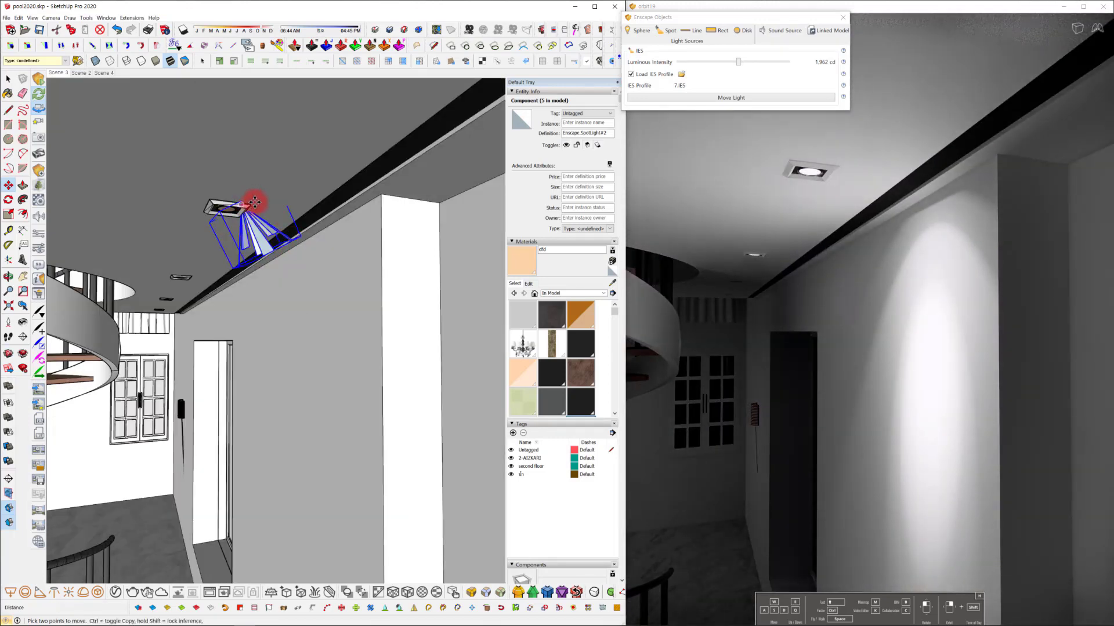
pyautogui.moveTo(286, 215)
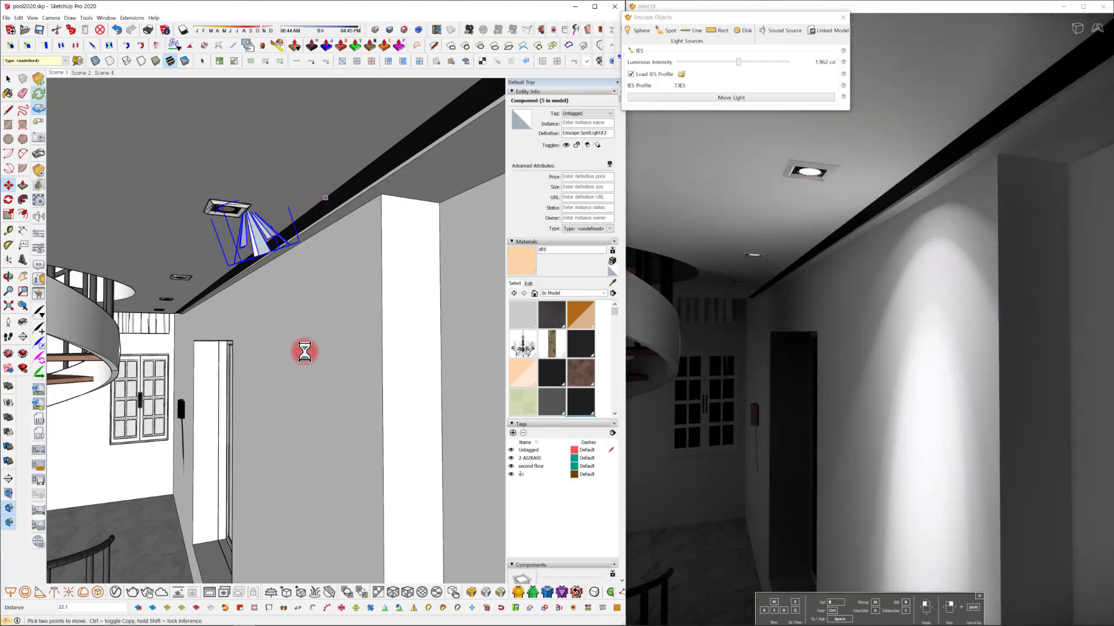
# Copy the wall-facing IES light to the remaining downlights along the opposite wall.
pyautogui.moveTo(316, 356)
pyautogui.mouseDown(button='middle')
pyautogui.moveTo(343, 392)
pyautogui.moveTo(345, 331)
pyautogui.moveTo(313, 310)
pyautogui.moveTo(287, 232)
pyautogui.moveTo(323, 325)
pyautogui.moveTo(274, 223)
pyautogui.moveTo(255, 129)
pyautogui.moveTo(286, 207)
pyautogui.moveTo(355, 236)
pyautogui.moveTo(313, 193)
pyautogui.moveTo(300, 120)
pyautogui.mouseUp(button='middle')
pyautogui.click(316, 118)
pyautogui.press('ctrl')
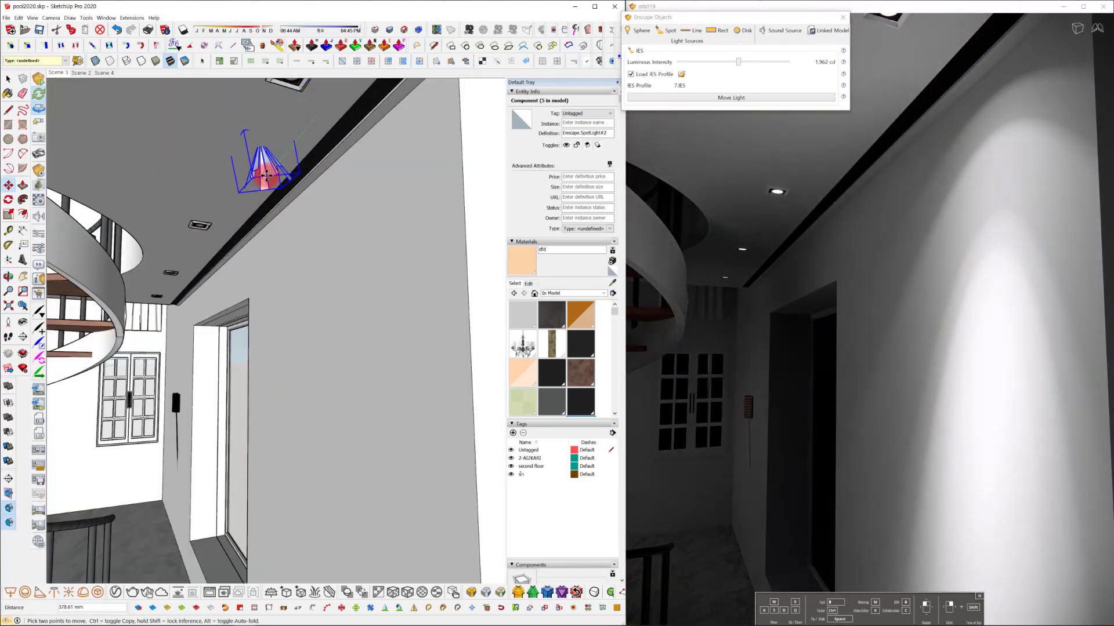
pyautogui.click(212, 249)
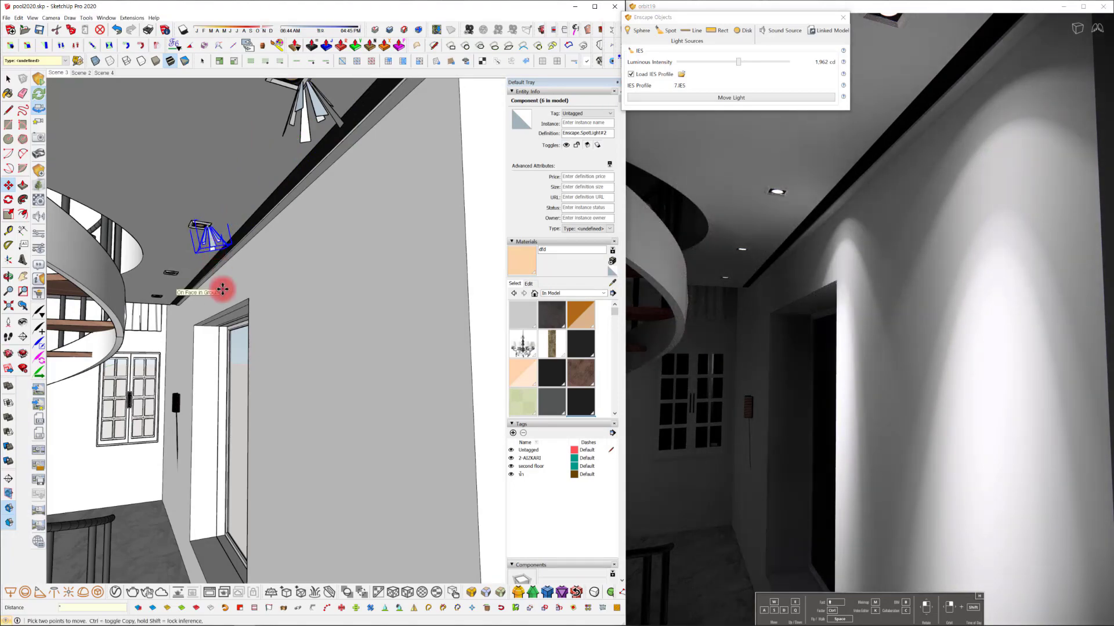
pyautogui.press('Return')
# Fine-tune the angle and position of the copied IES light at the downlight near the opposite wall's window opening.
pyautogui.moveTo(228, 305)
pyautogui.mouseDown(button='middle')
pyautogui.moveTo(375, 265)
pyautogui.moveTo(246, 243)
pyautogui.moveTo(281, 264)
pyautogui.moveTo(246, 301)
pyautogui.moveTo(187, 213)
pyautogui.mouseUp(button='middle')
pyautogui.click(199, 223)
pyautogui.click(164, 206)
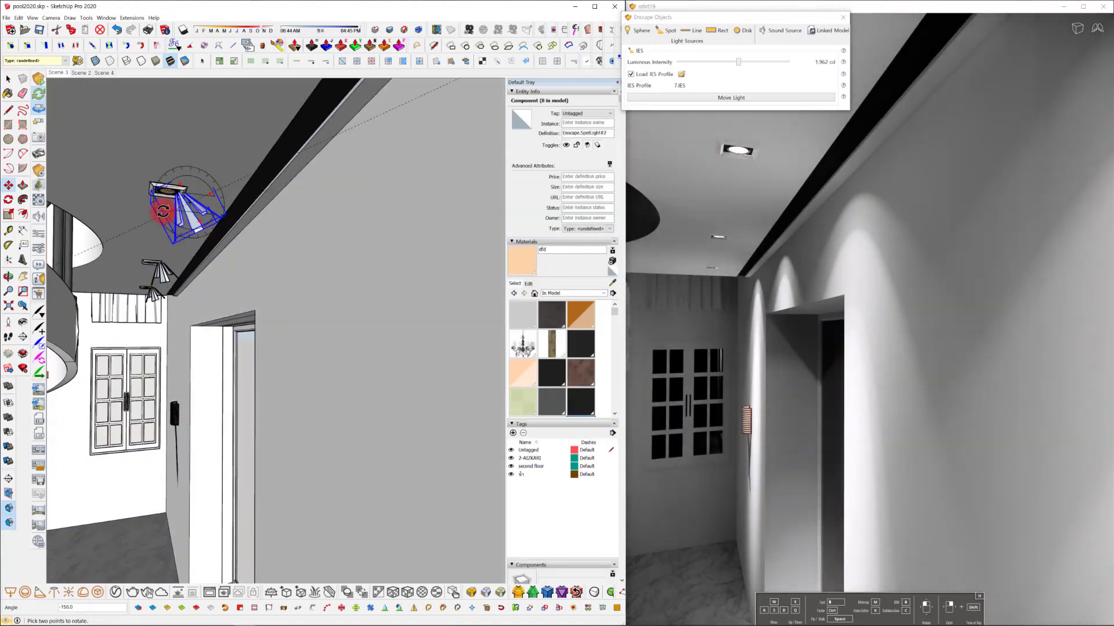
pyautogui.click(154, 214)
pyautogui.click(190, 212)
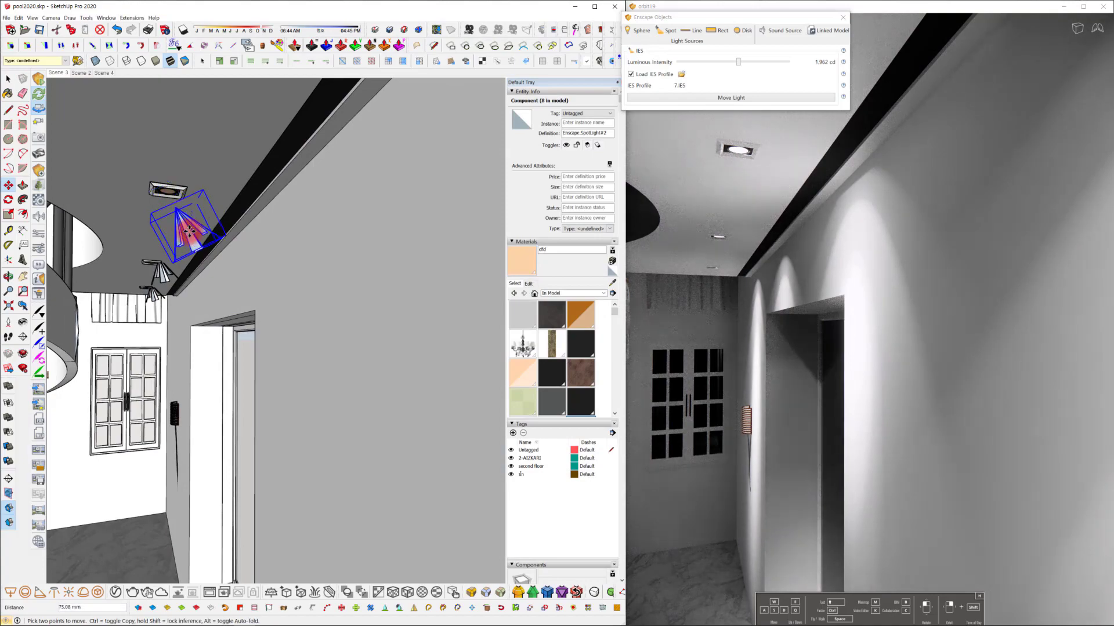
pyautogui.click(191, 233)
pyautogui.click(192, 235)
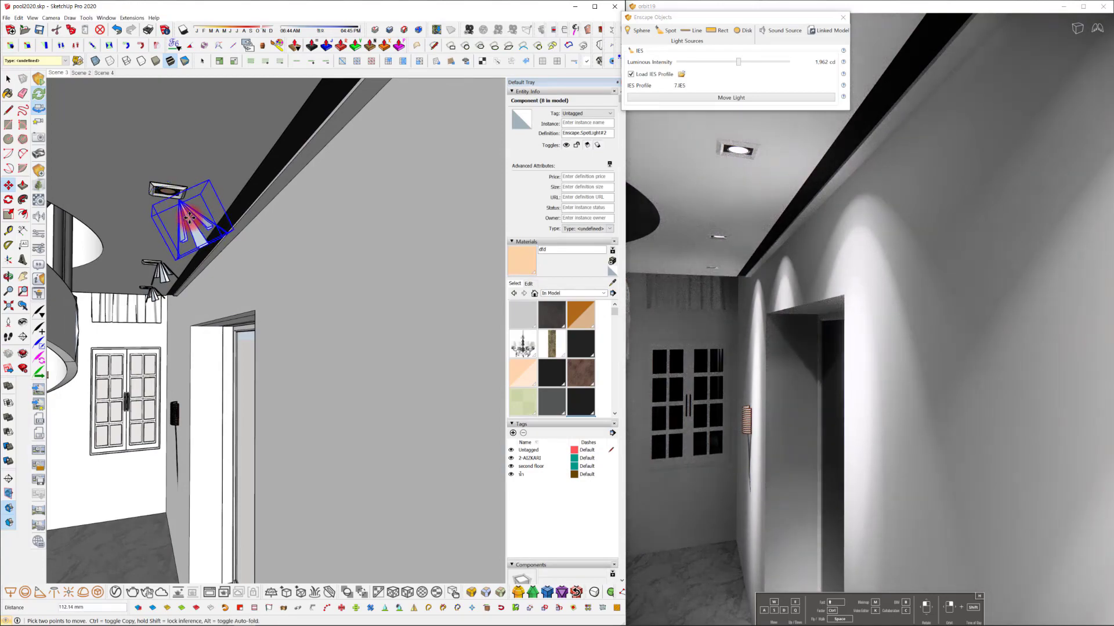
pyautogui.click(191, 225)
# Place a spot light at the outdoor ceiling downlight above the pool's stepping slabs, aim it at the slabs and select it.
pyautogui.moveTo(198, 281)
pyautogui.mouseDown(button='middle')
pyautogui.moveTo(258, 276)
pyautogui.moveTo(236, 281)
pyautogui.moveTo(262, 325)
pyautogui.mouseUp(button='middle')
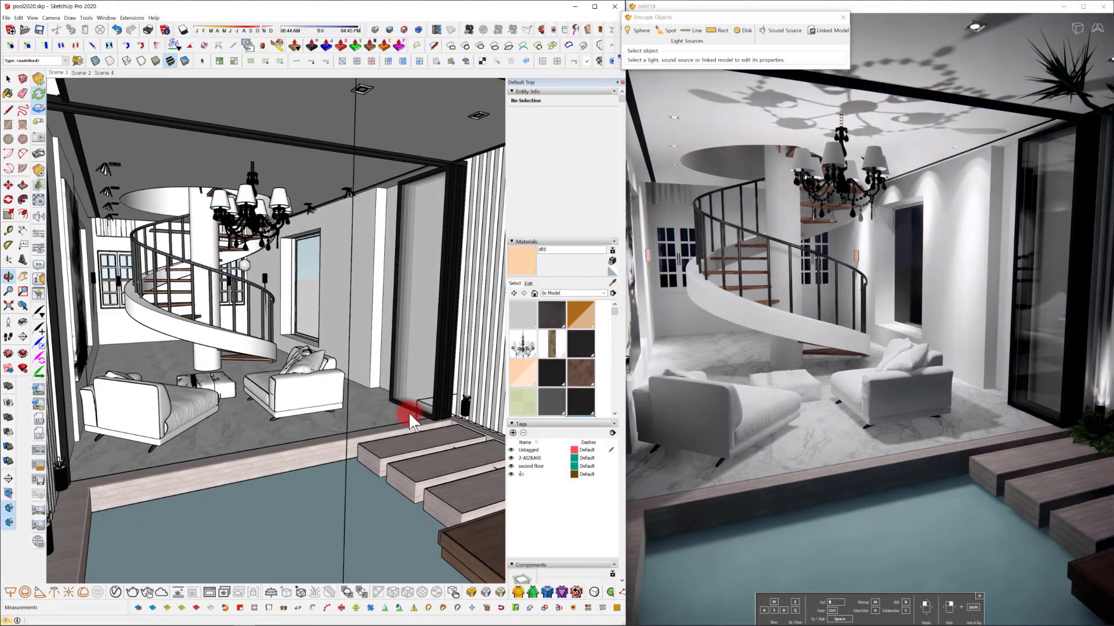
pyautogui.click(454, 250)
pyautogui.click(476, 114)
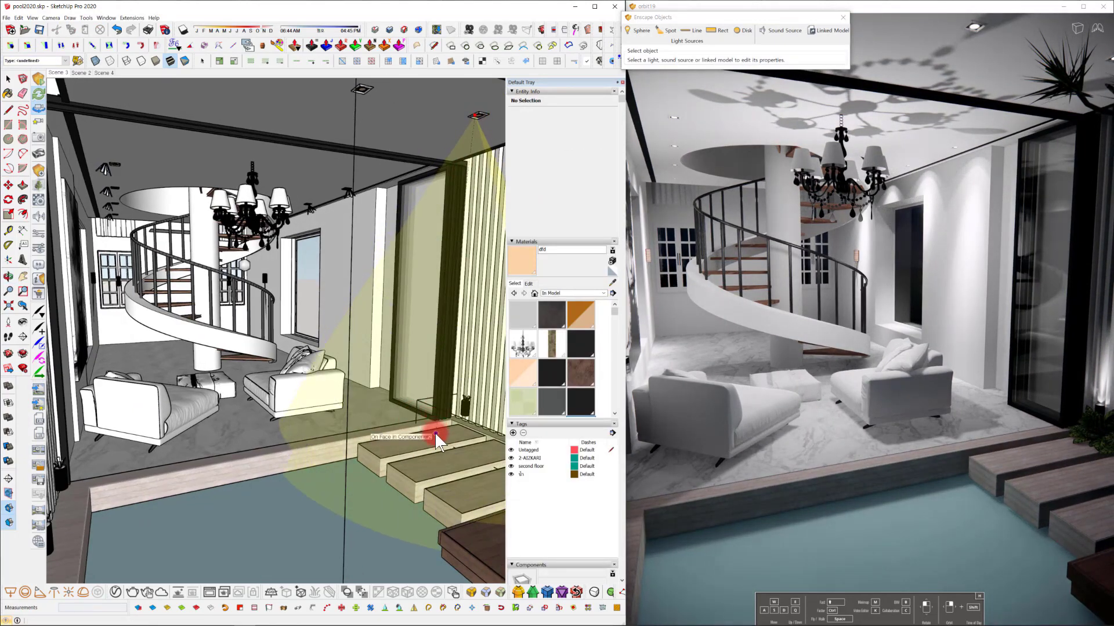
pyautogui.click(434, 433)
pyautogui.click(476, 141)
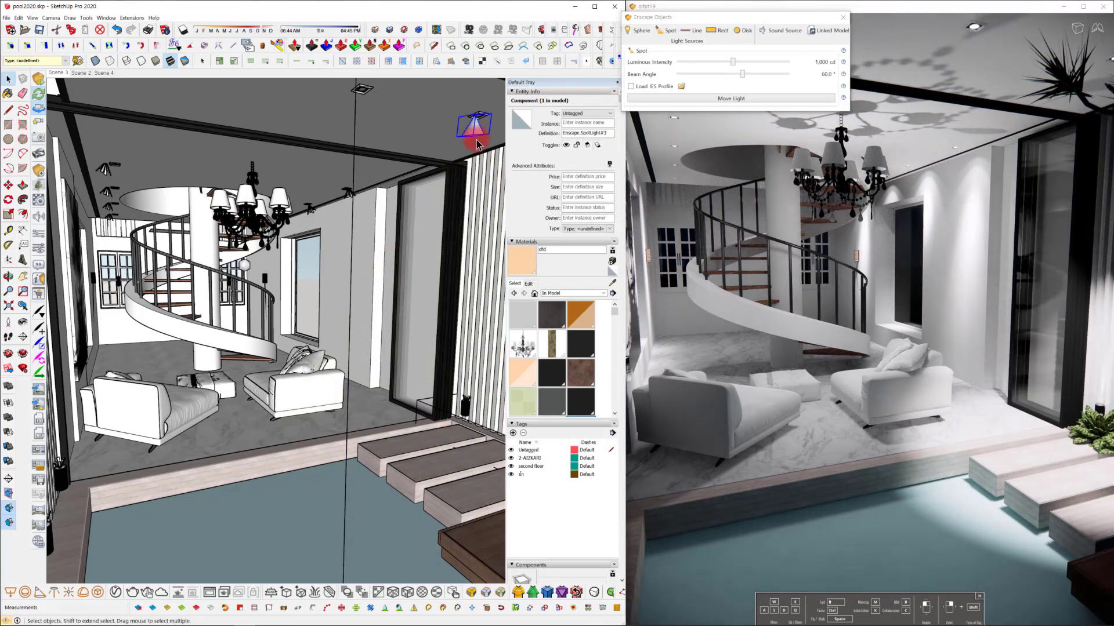
# Load the 15.IES profile into the outdoor spot light and set its luminous intensity to about 442 cd.
pyautogui.click(673, 86)
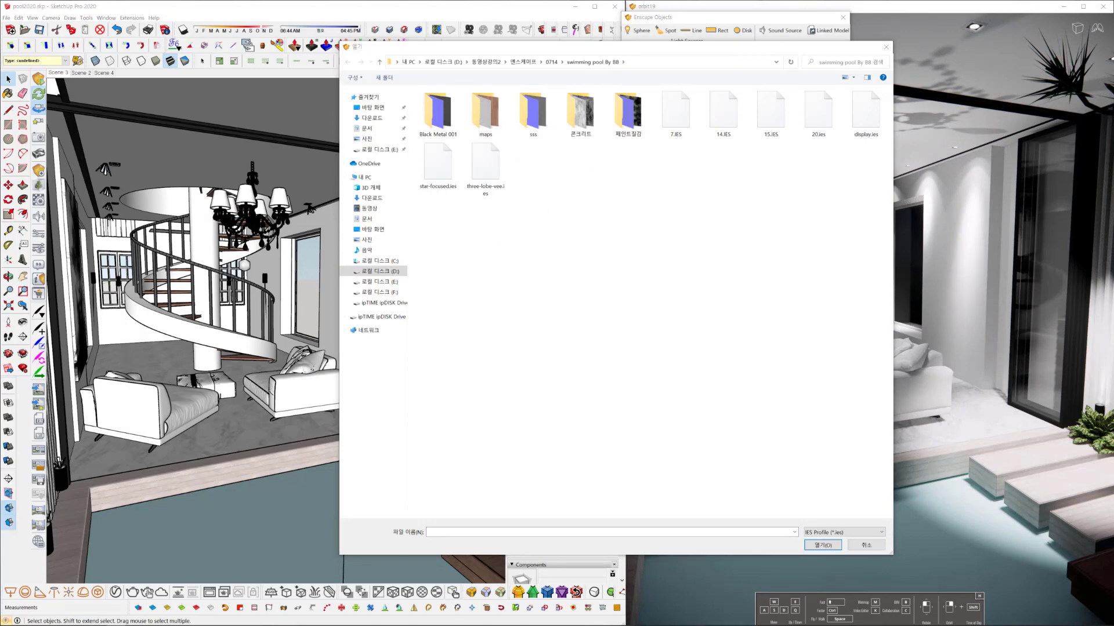
pyautogui.click(771, 116)
pyautogui.click(822, 545)
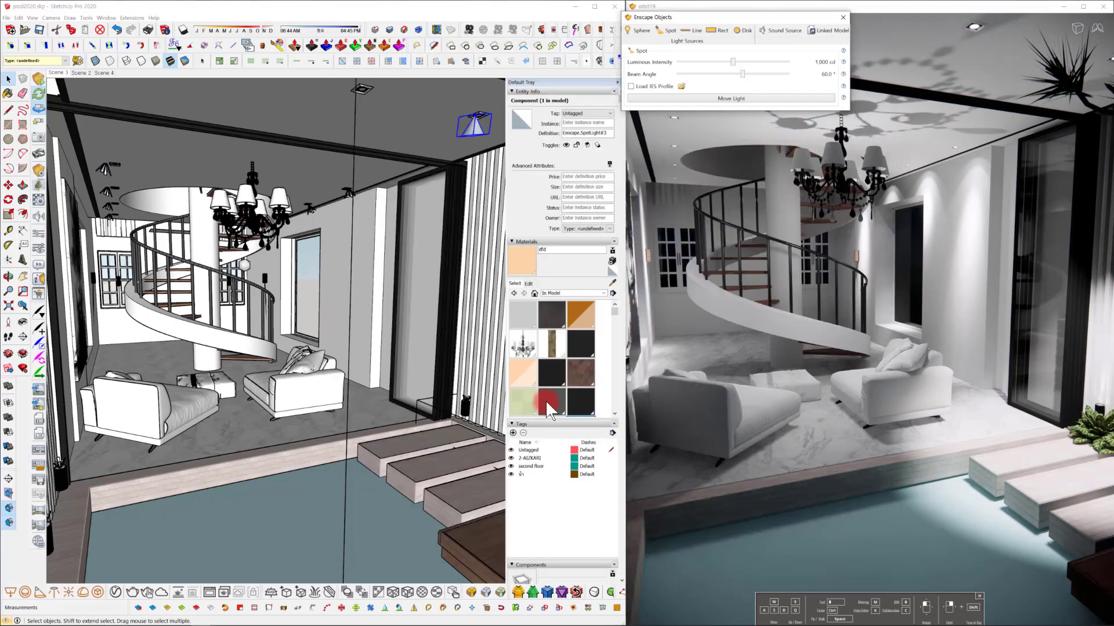
pyautogui.keyDown('shift'); pyautogui.moveTo(380, 355); pyautogui.dragTo(479, 176, button='middle'); pyautogui.keyUp('shift')
pyautogui.moveTo(730, 65); pyautogui.dragTo(726, 66)
# Return to the Scene 3 view and copy the 15.IES light to the other outdoor ceiling downlights.
pyautogui.moveTo(445, 176); pyautogui.dragTo(64, 216, button='middle')
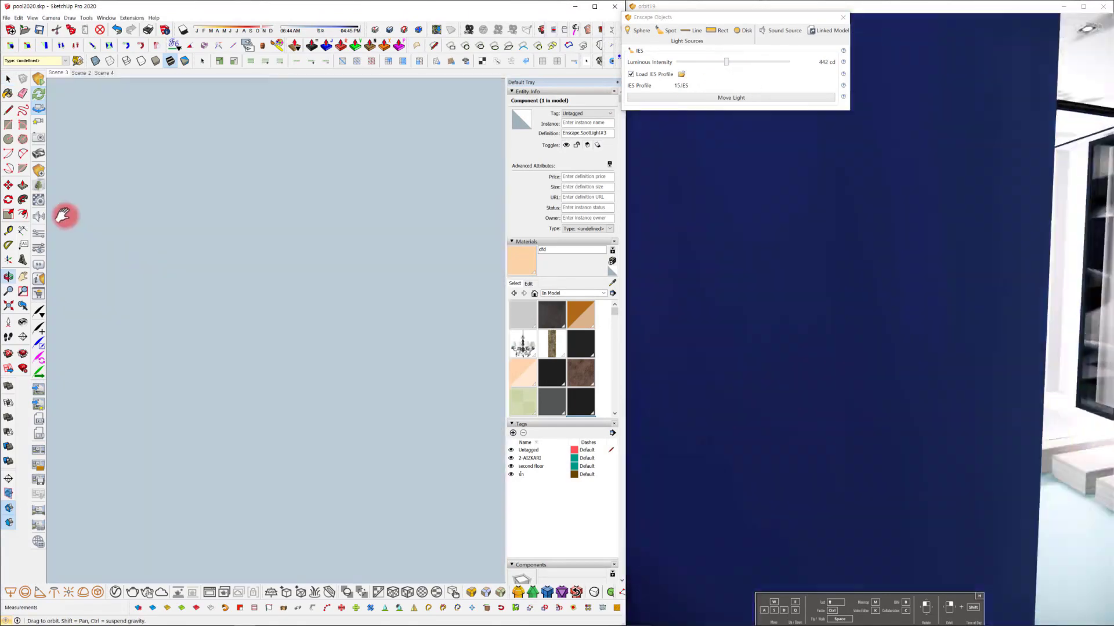
pyautogui.click(60, 74)
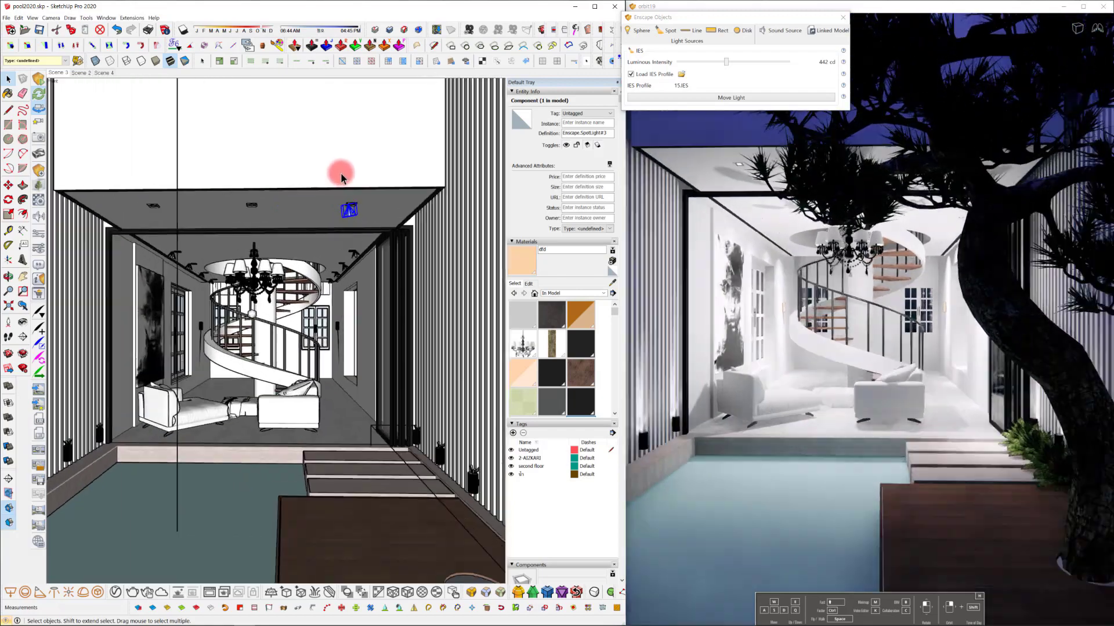
pyautogui.scroll(6, 351, 209)
pyautogui.moveTo(355, 212); pyautogui.dragTo(430, 218, button='middle')
pyautogui.press('m')
pyautogui.press('ctrl')
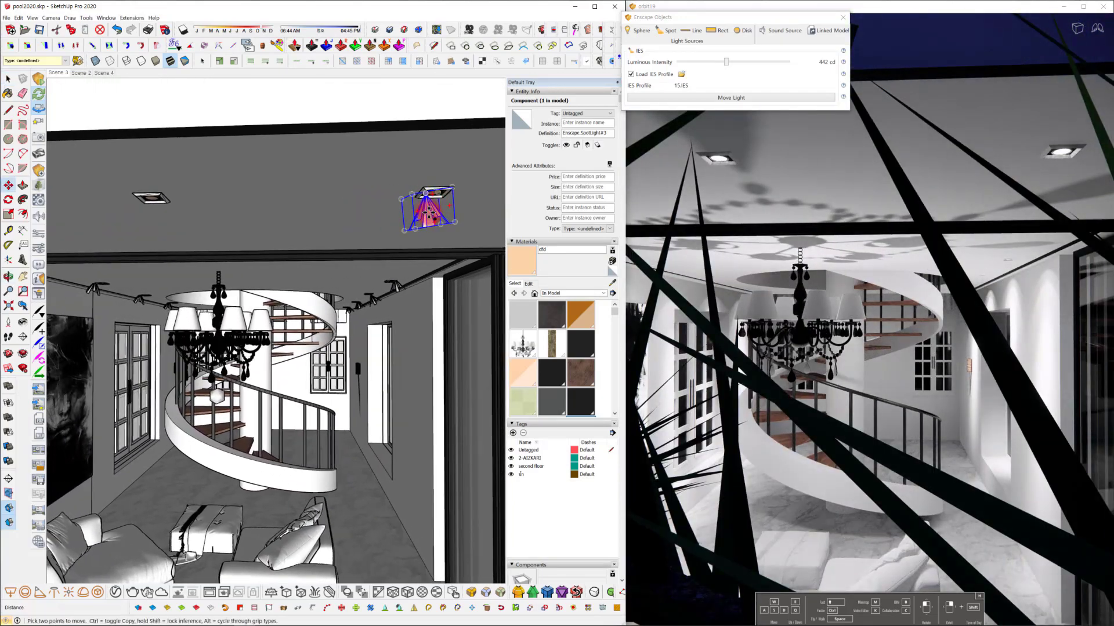
pyautogui.click(430, 218)
pyautogui.click(152, 215)
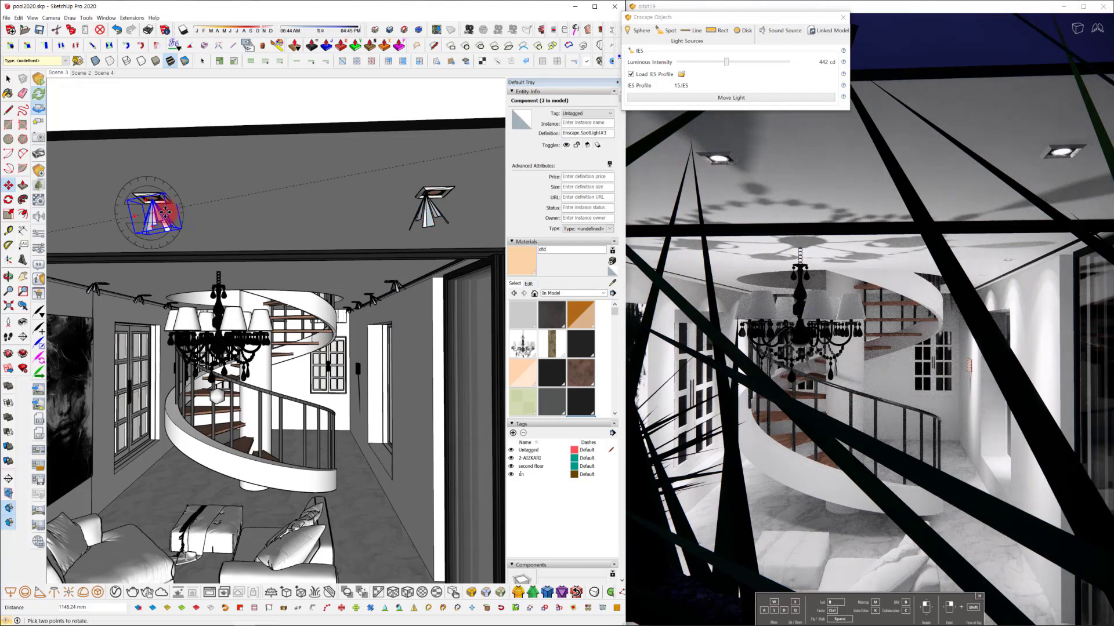
pyautogui.press('Return')
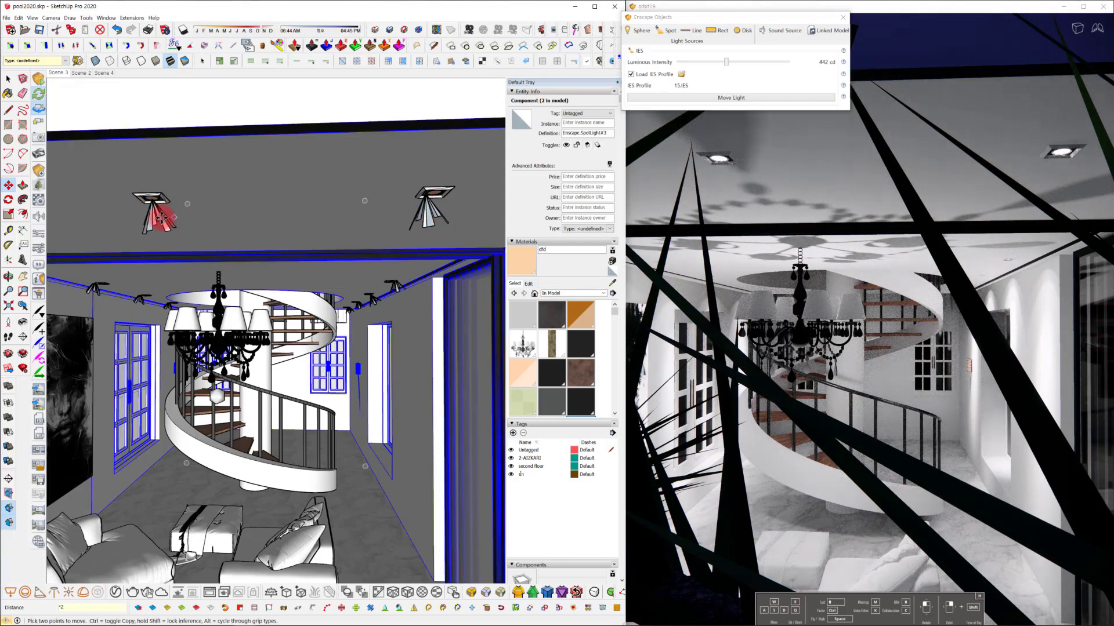
# Reposition and rotate the copied 15.IES lights so they line up with the outdoor ceiling downlights.
pyautogui.press('space')
pyautogui.click(155, 217)
pyautogui.scroll(1, 162, 218)
pyautogui.keyDown('shift'); pyautogui.moveTo(165, 218); pyautogui.dragTo(284, 221, button='middle'); pyautogui.keyUp('shift')
pyautogui.scroll(1, 285, 222)
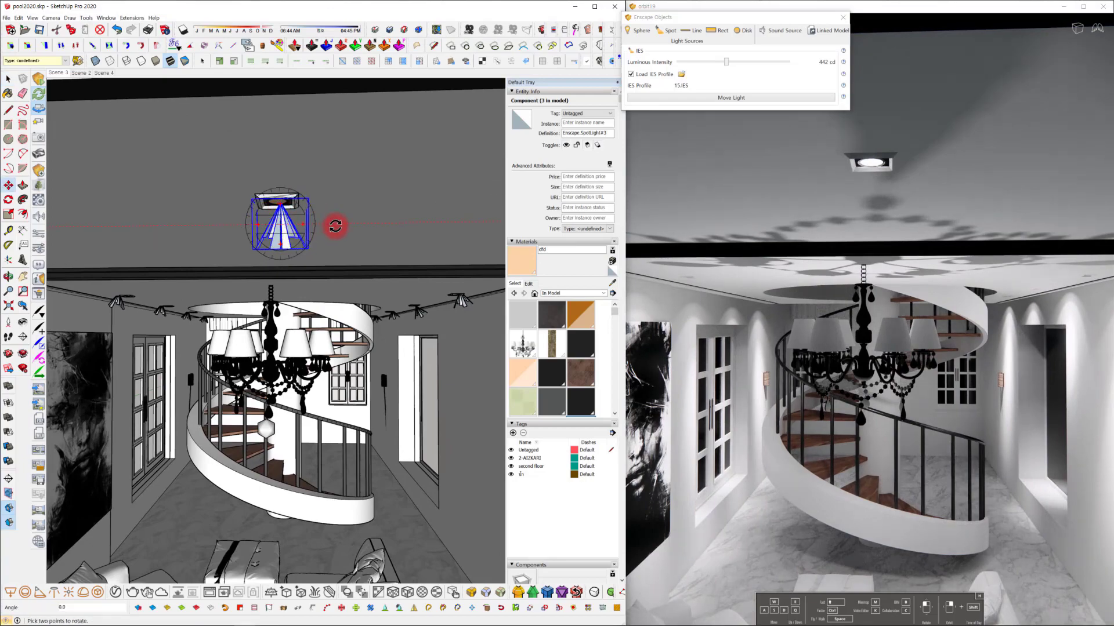
pyautogui.moveTo(336, 220)
pyautogui.mouseDown(button='middle')
pyautogui.moveTo(266, 219)
pyautogui.moveTo(309, 215)
pyautogui.moveTo(316, 266)
pyautogui.moveTo(351, 227)
pyautogui.mouseUp(button='middle')
pyautogui.scroll(-2, 310, 215)
pyautogui.scroll(2, 155, 205)
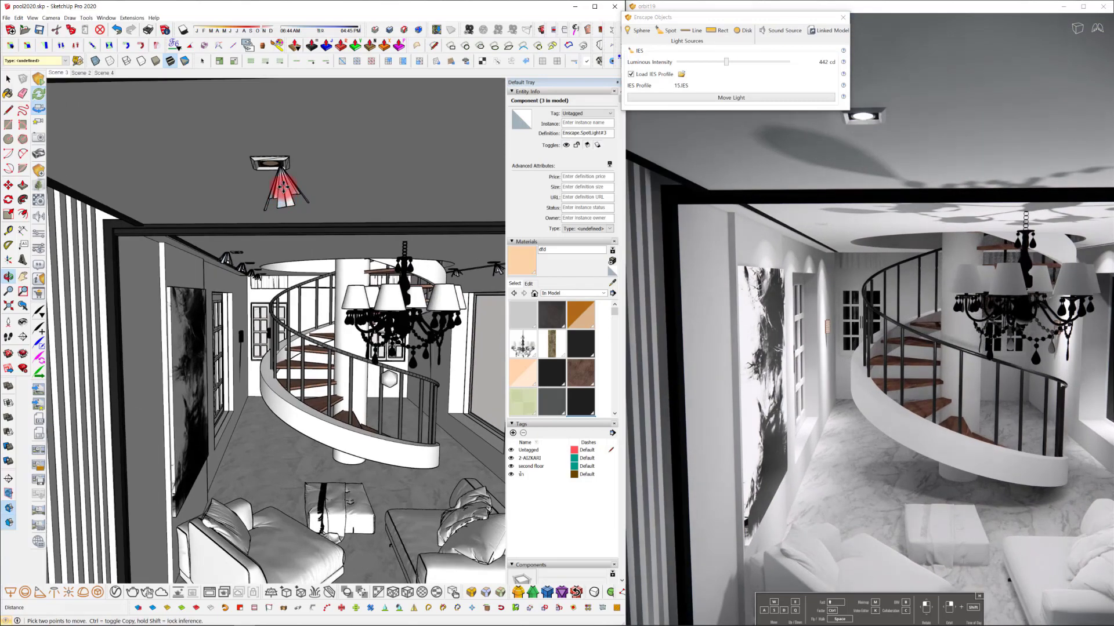
pyautogui.press('q')
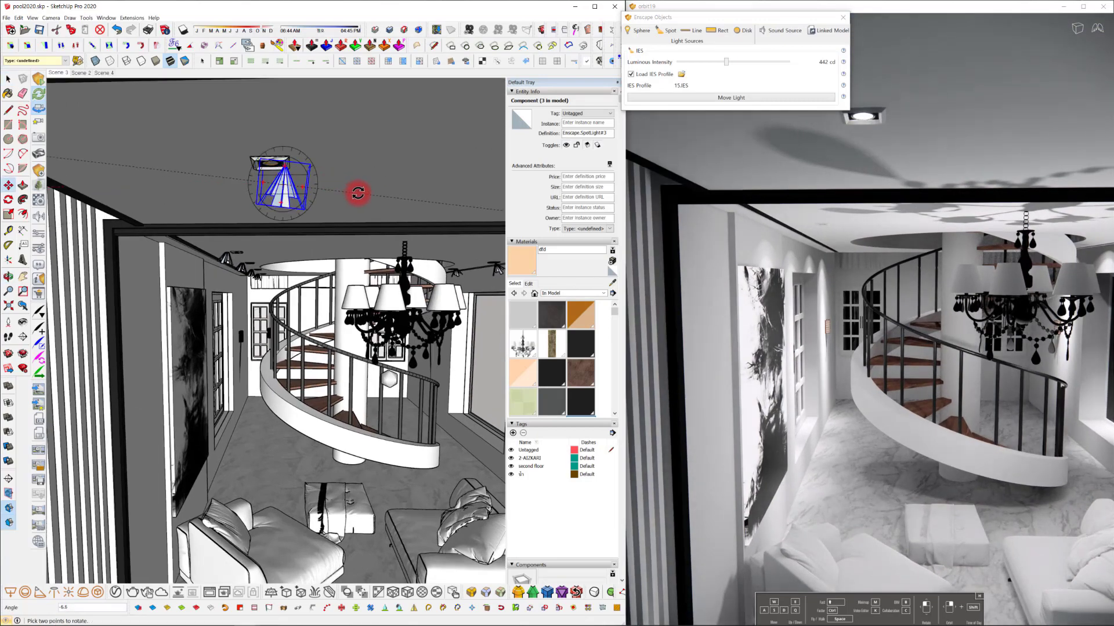
pyautogui.click(358, 193)
# Select the interior sphere light beneath the chandelier and set its luminous intensity to about 34 cd.
pyautogui.scroll(-3, 294, 251)
pyautogui.moveTo(294, 251)
pyautogui.mouseDown(button='middle')
pyautogui.moveTo(253, 283)
pyautogui.moveTo(303, 295)
pyautogui.moveTo(299, 279)
pyautogui.moveTo(254, 255)
pyautogui.mouseUp(button='middle')
pyautogui.scroll(-2, 263, 281)
pyautogui.press('space')
pyautogui.click(251, 308)
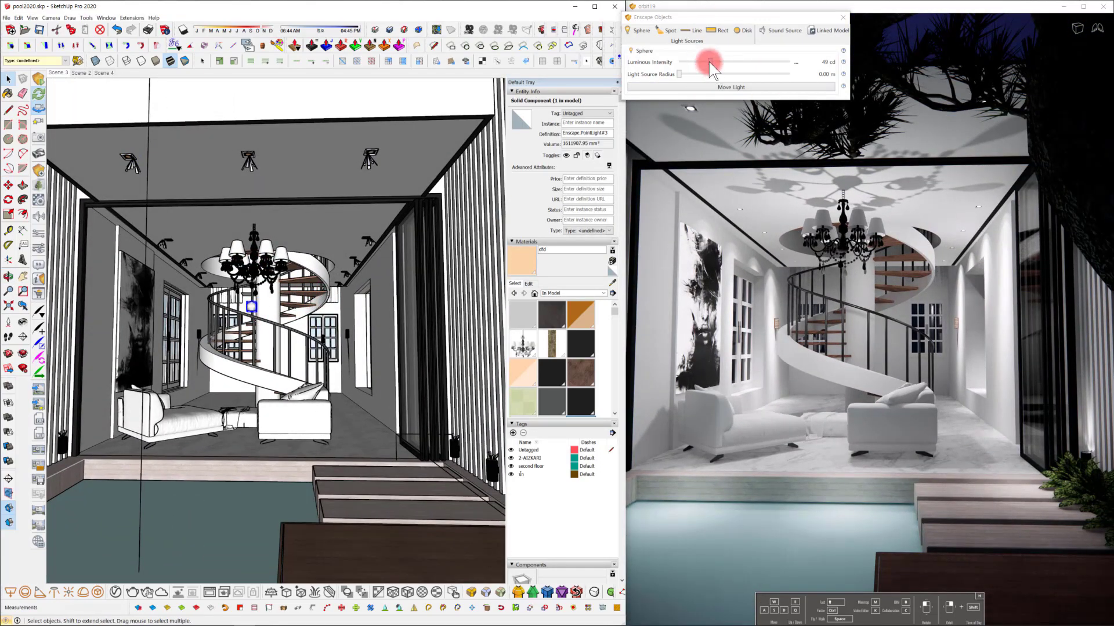
pyautogui.moveTo(709, 61); pyautogui.dragTo(713, 70)
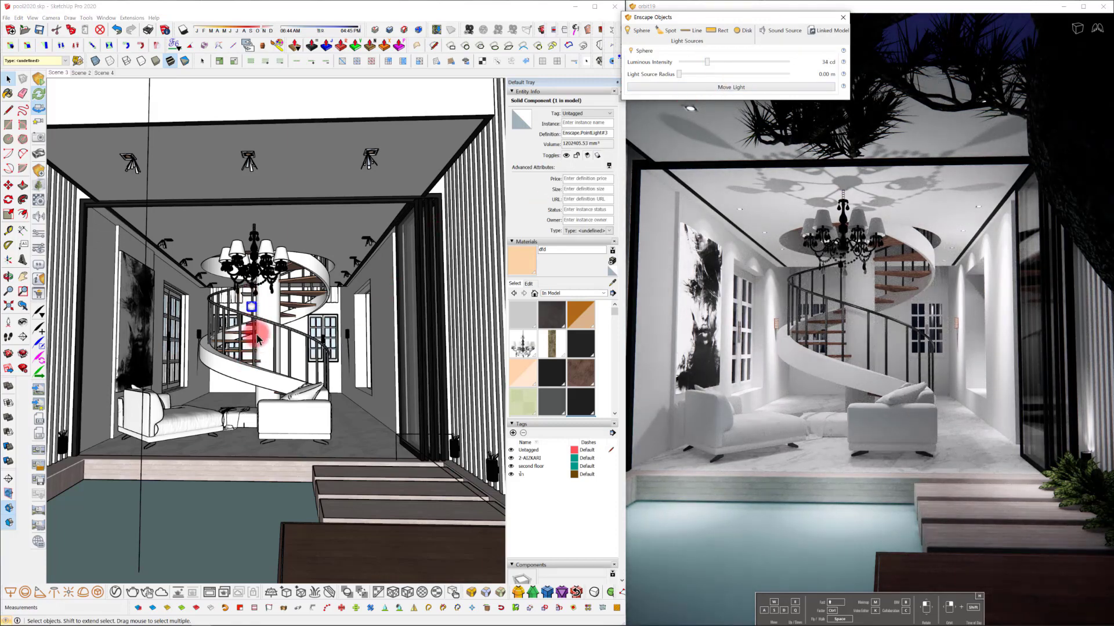
# Lower the luminous intensity of the outdoor ceiling IES lights and set the rectangular light above the courtyard to about 276 lm.
pyautogui.moveTo(346, 416)
pyautogui.mouseDown(button='middle')
pyautogui.moveTo(313, 346)
pyautogui.moveTo(318, 334)
pyautogui.moveTo(381, 336)
pyautogui.moveTo(312, 271)
pyautogui.mouseUp(button='middle')
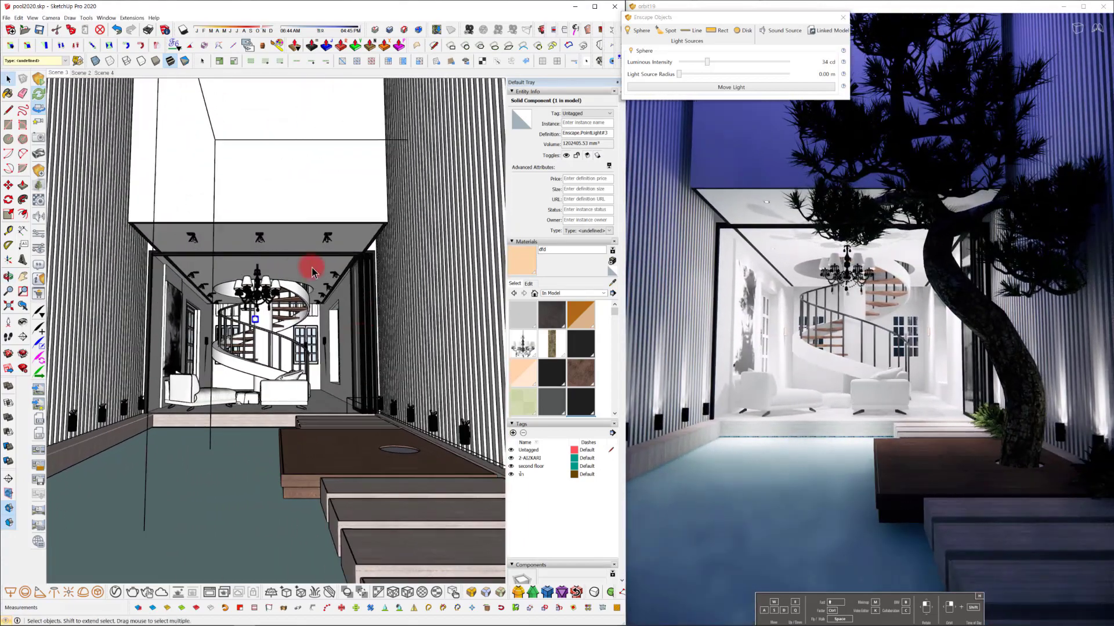
pyautogui.click(282, 257)
pyautogui.click(719, 66)
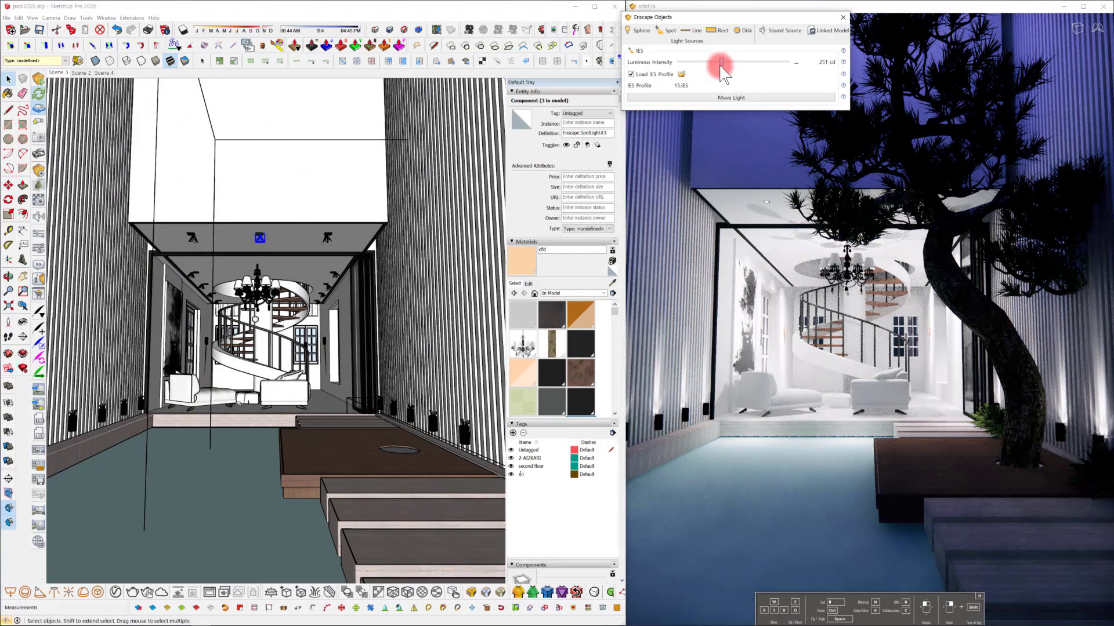
pyautogui.moveTo(721, 74); pyautogui.dragTo(698, 64)
pyautogui.click(681, 97)
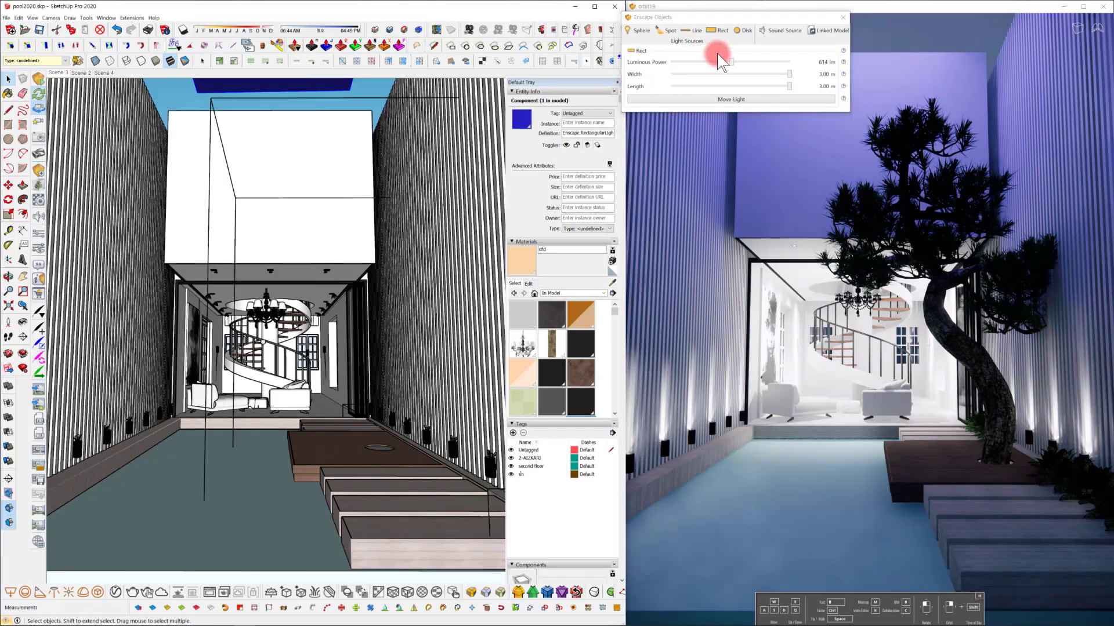
pyautogui.moveTo(721, 56); pyautogui.dragTo(723, 60)
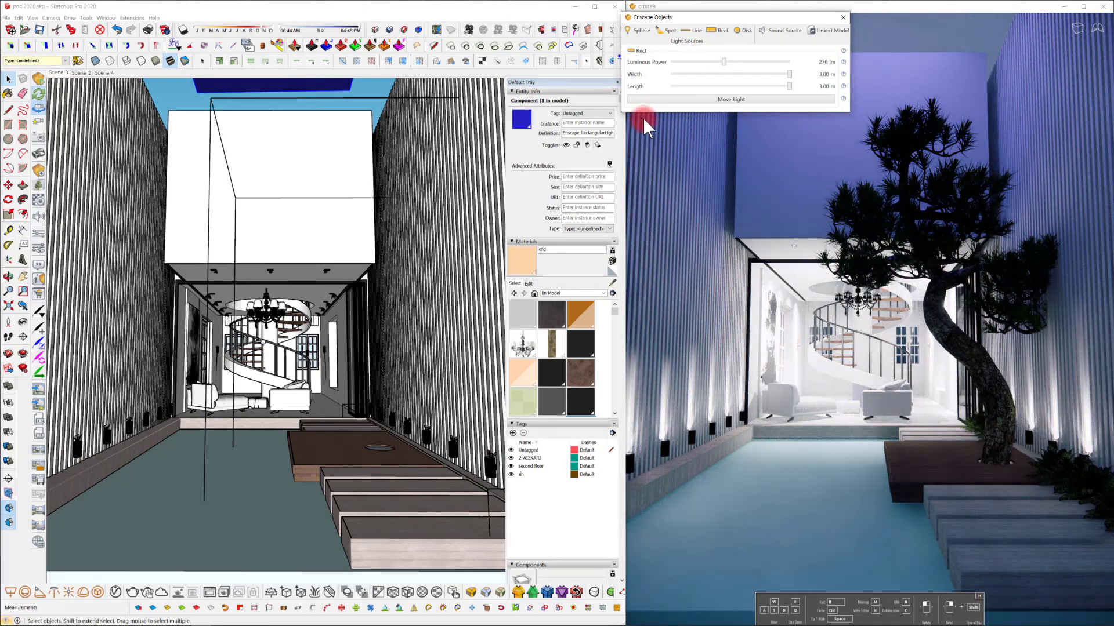
# Set the artificial light brightness to about 66% in the atmosphere visual settings.
pyautogui.click(38, 248)
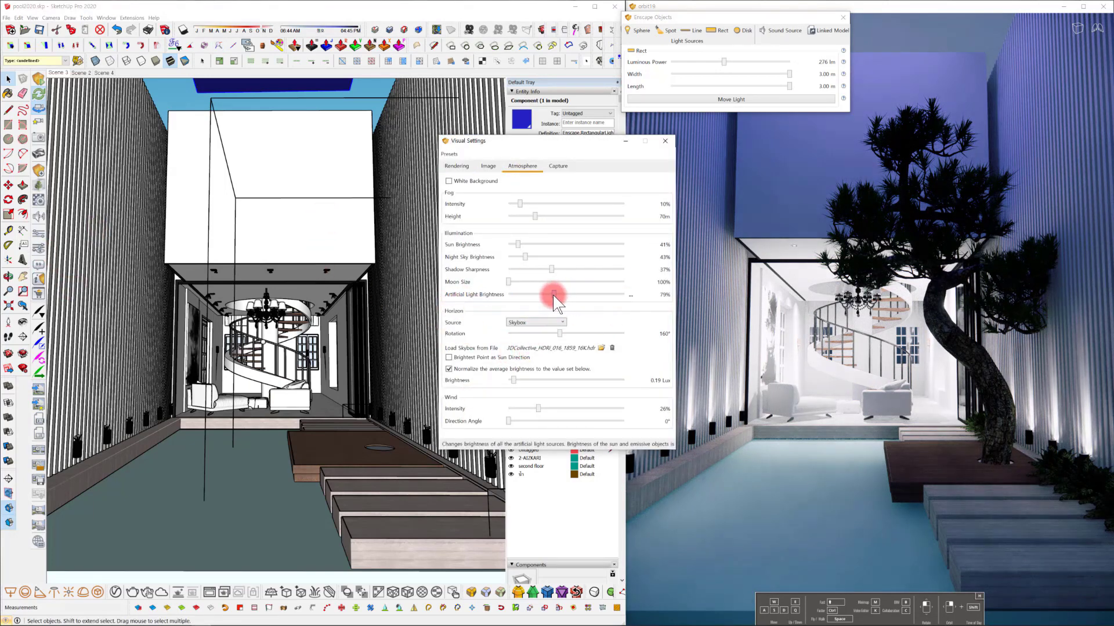
pyautogui.moveTo(552, 295); pyautogui.dragTo(548, 296)
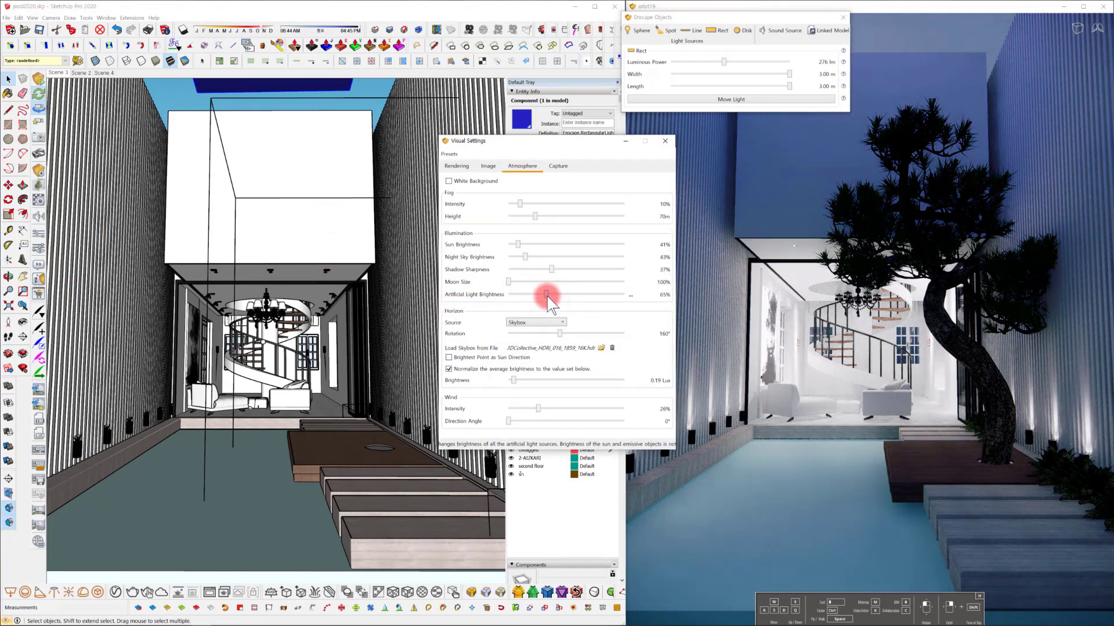
pyautogui.click(666, 141)
pyautogui.scroll(6, 336, 442)
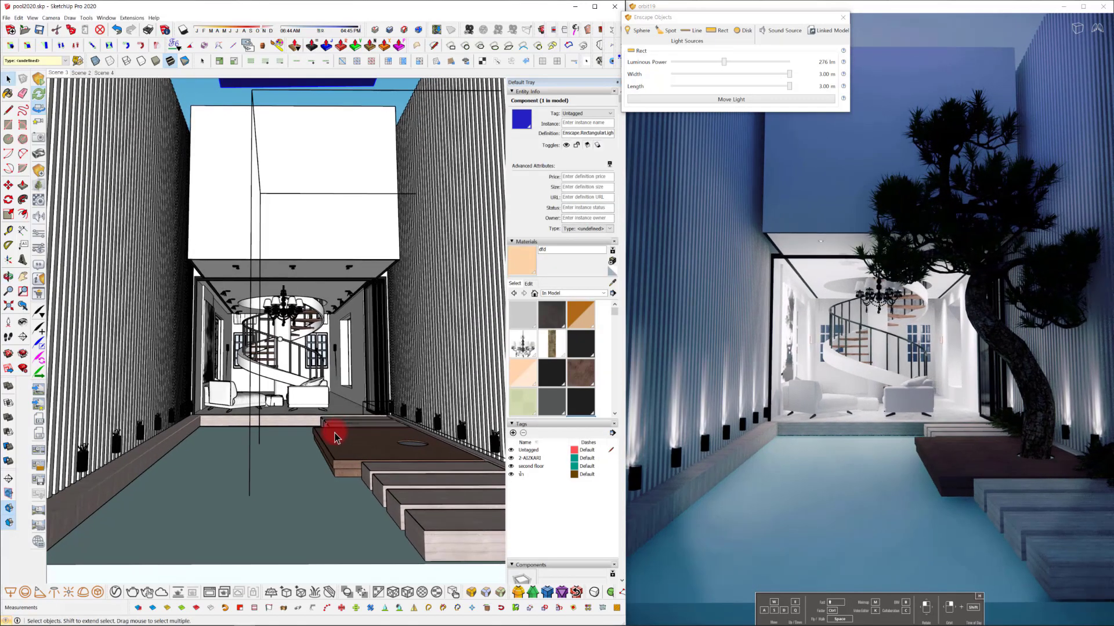
pyautogui.scroll(2, 331, 423)
# Fine-tune the color temperature in the image visual settings.
pyautogui.click(39, 248)
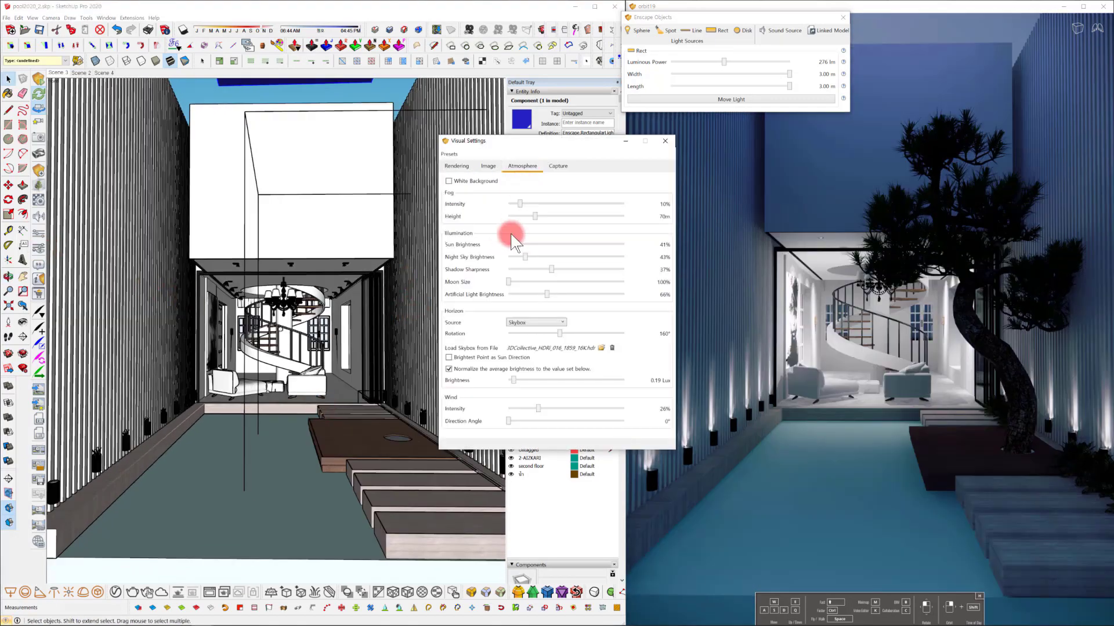
pyautogui.click(488, 165)
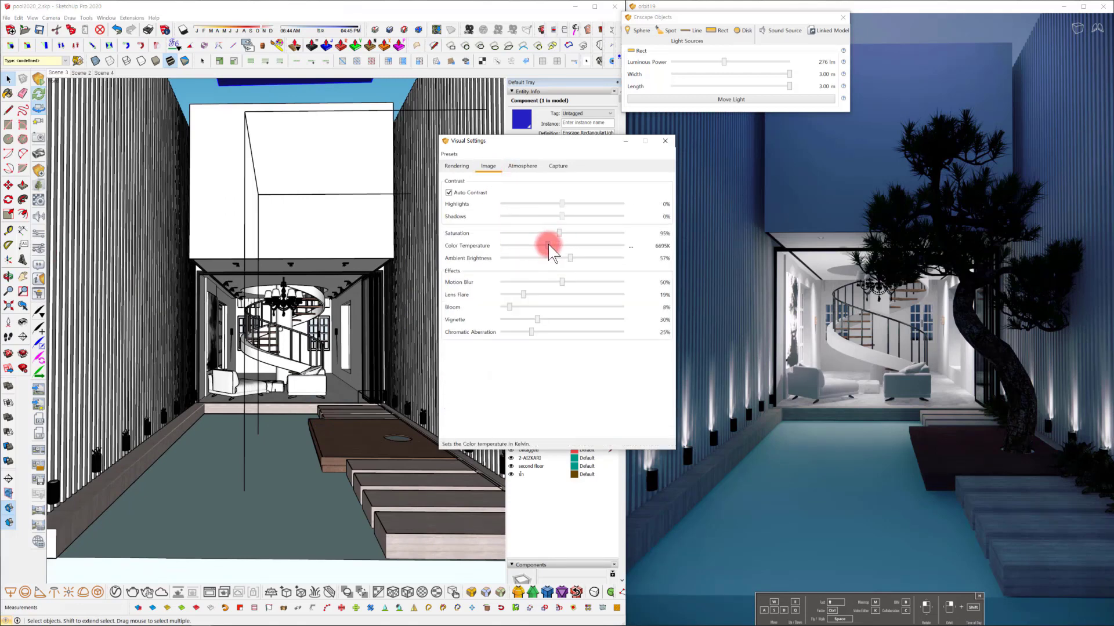
pyautogui.moveTo(549, 242); pyautogui.dragTo(562, 235)
pyautogui.click(665, 141)
pyautogui.moveTo(273, 381); pyautogui.dragTo(284, 381, button='middle')
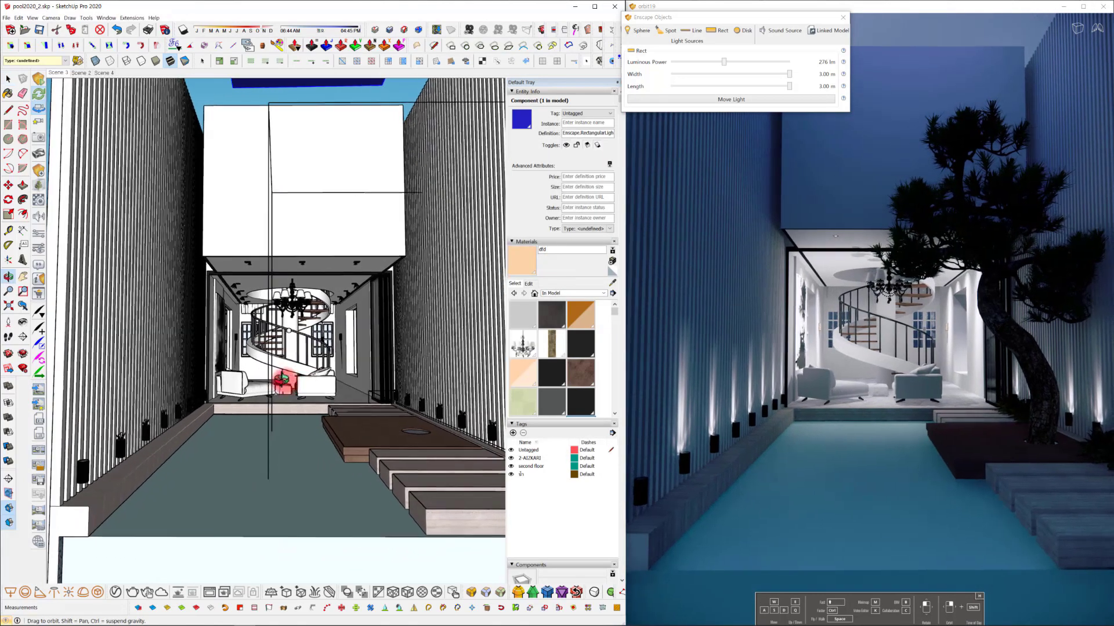
pyautogui.scroll(2, 285, 383)
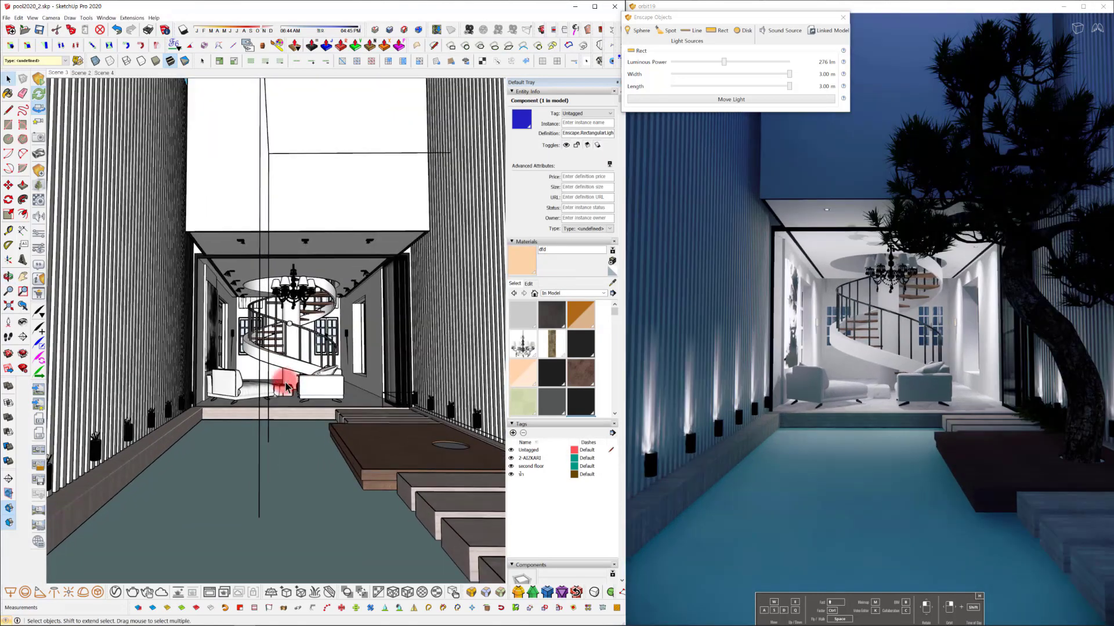
# Place a new sphere light above the wooden deck beside the pool, near the sliding glass door.
pyautogui.click(843, 17)
pyautogui.moveTo(338, 342); pyautogui.dragTo(367, 374, button='middle')
pyautogui.click(657, 92)
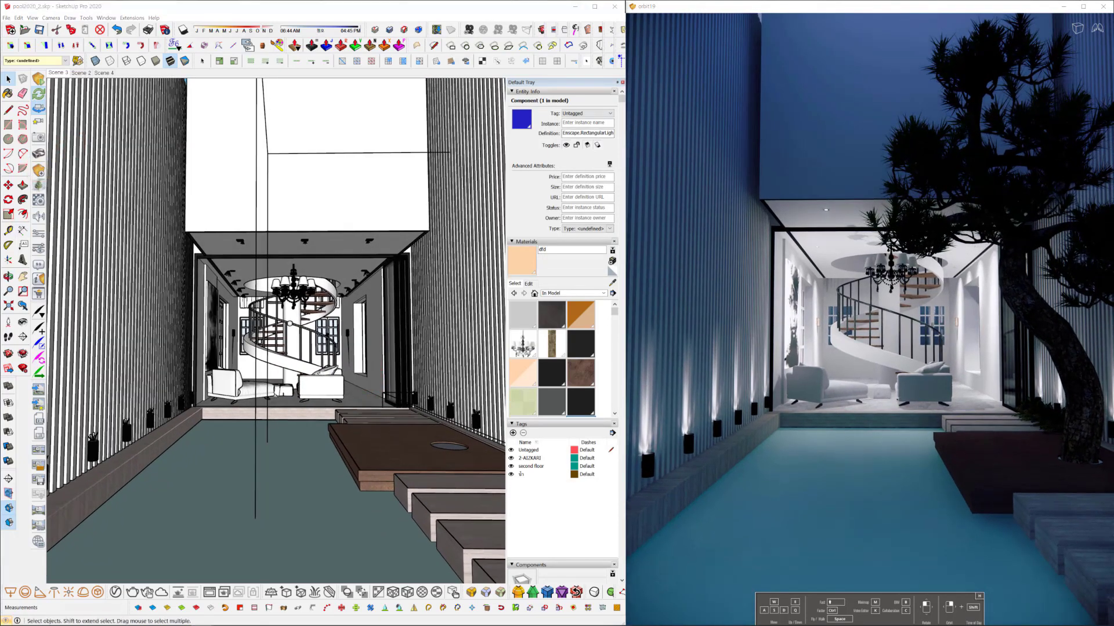
pyautogui.click(39, 170)
pyautogui.moveTo(649, 61); pyautogui.dragTo(700, 48)
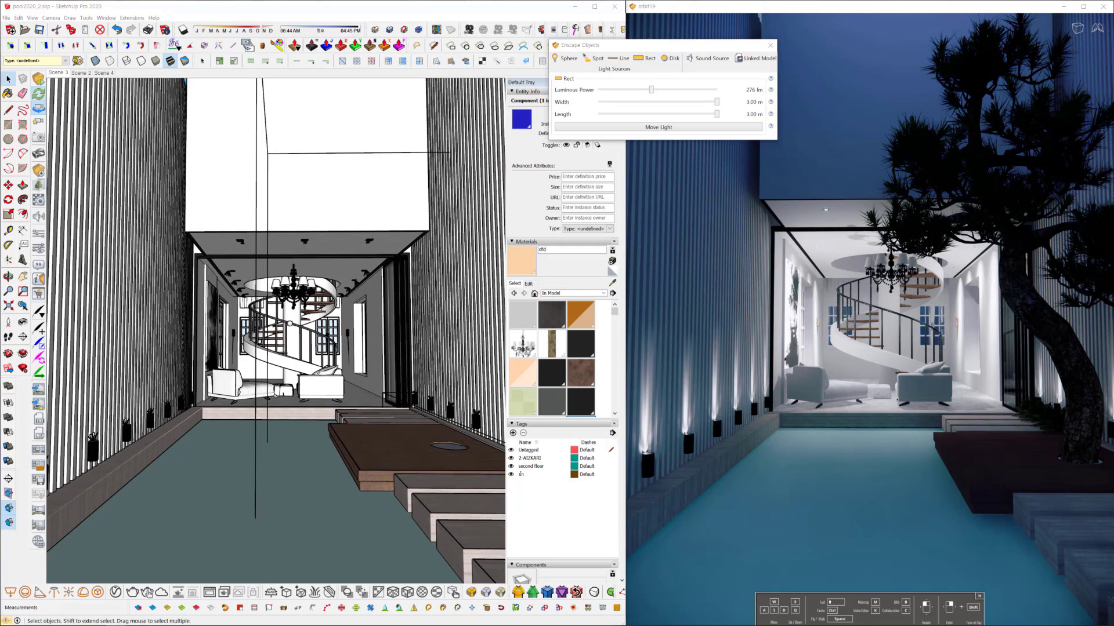
pyautogui.click(558, 60)
pyautogui.click(403, 432)
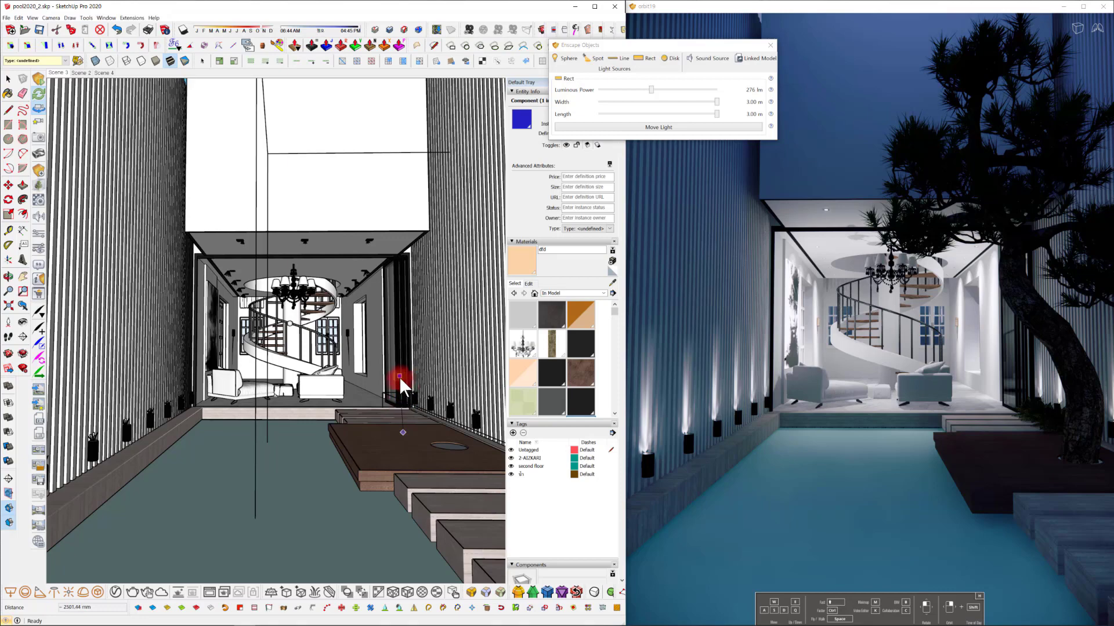
pyautogui.scroll(1, 399, 377)
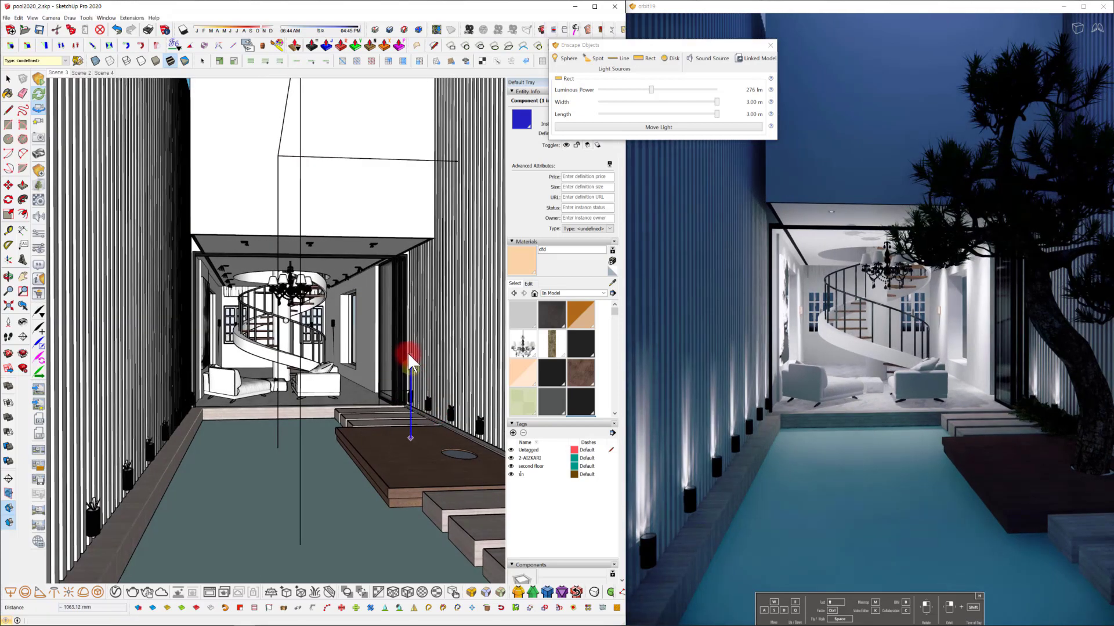
pyautogui.click(409, 344)
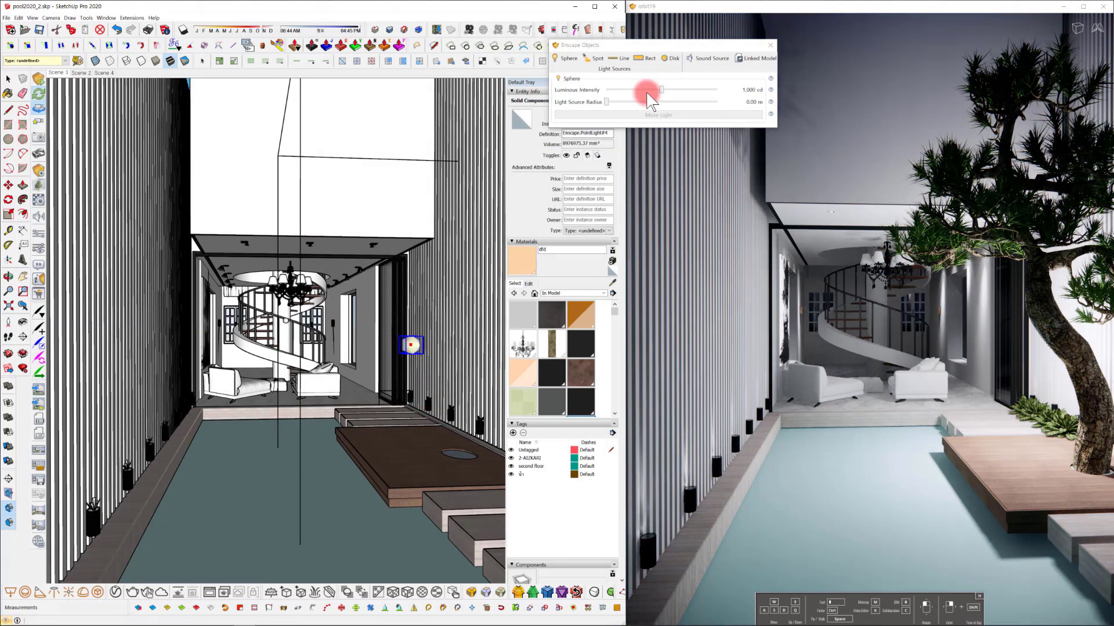
# Set the new sphere light's luminous intensity to about 16 cd and its light source radius to 0.30 m.
pyautogui.moveTo(647, 93)
pyautogui.mouseDown()
pyautogui.moveTo(664, 91)
pyautogui.moveTo(621, 90)
pyautogui.moveTo(627, 108)
pyautogui.moveTo(617, 102)
pyautogui.mouseUp()
pyautogui.moveTo(472, 304); pyautogui.dragTo(272, 347, button='middle')
pyautogui.moveTo(619, 103); pyautogui.dragTo(675, 102)
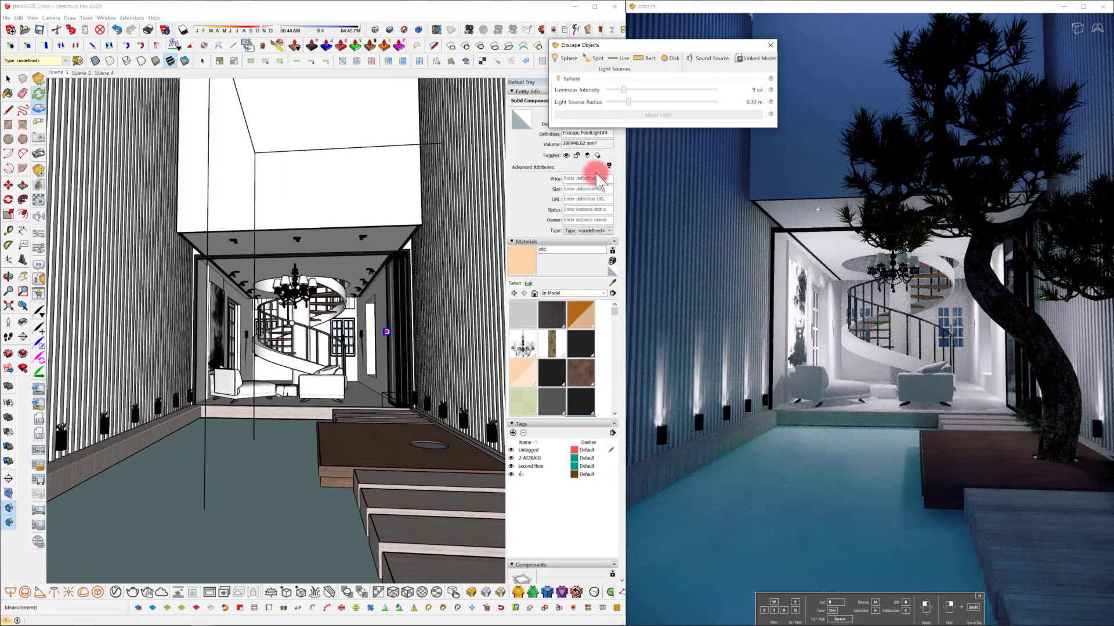
pyautogui.moveTo(627, 91); pyautogui.dragTo(629, 94)
pyautogui.moveTo(625, 93); pyautogui.dragTo(628, 90)
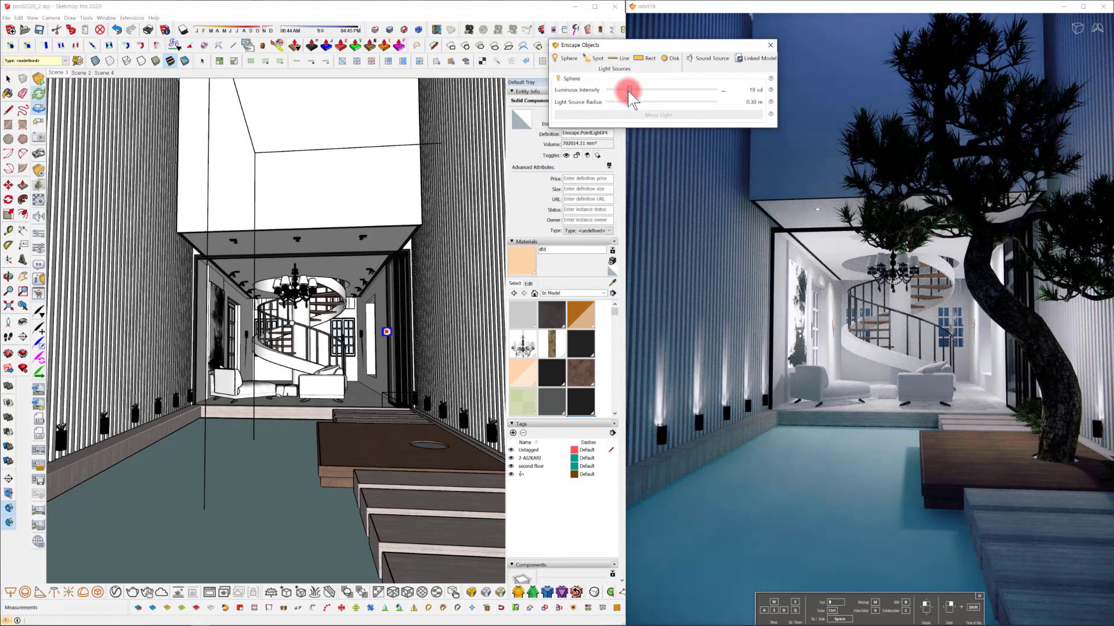
# Move the new sphere light lower beside the sliding glass door.
pyautogui.scroll(5, 389, 325)
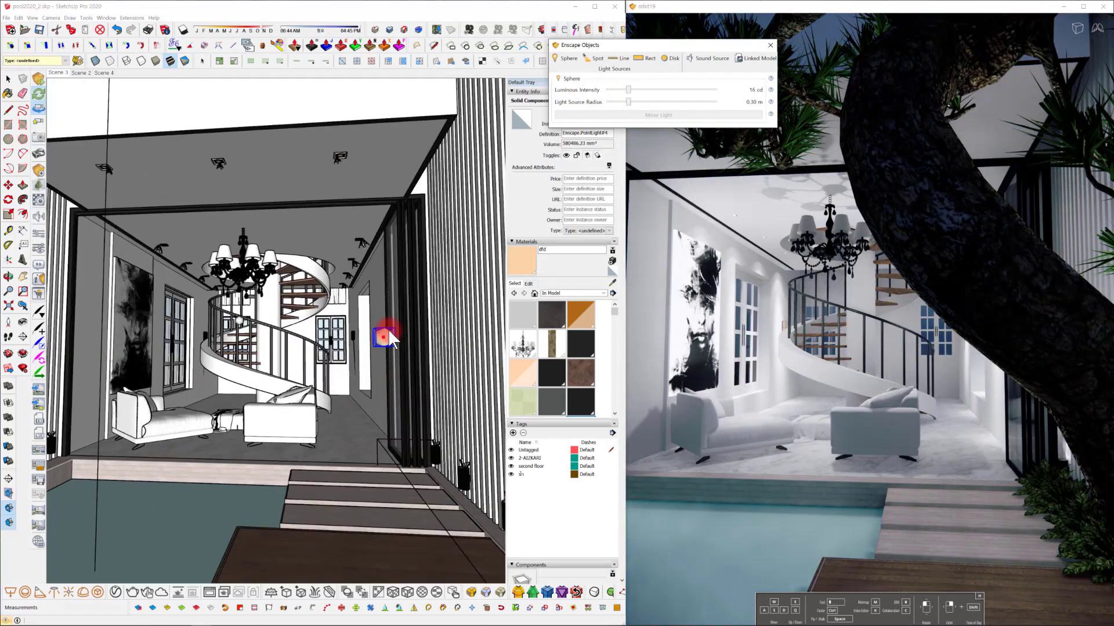
pyautogui.click(388, 331)
pyautogui.press('m')
pyautogui.moveTo(386, 331); pyautogui.dragTo(358, 390)
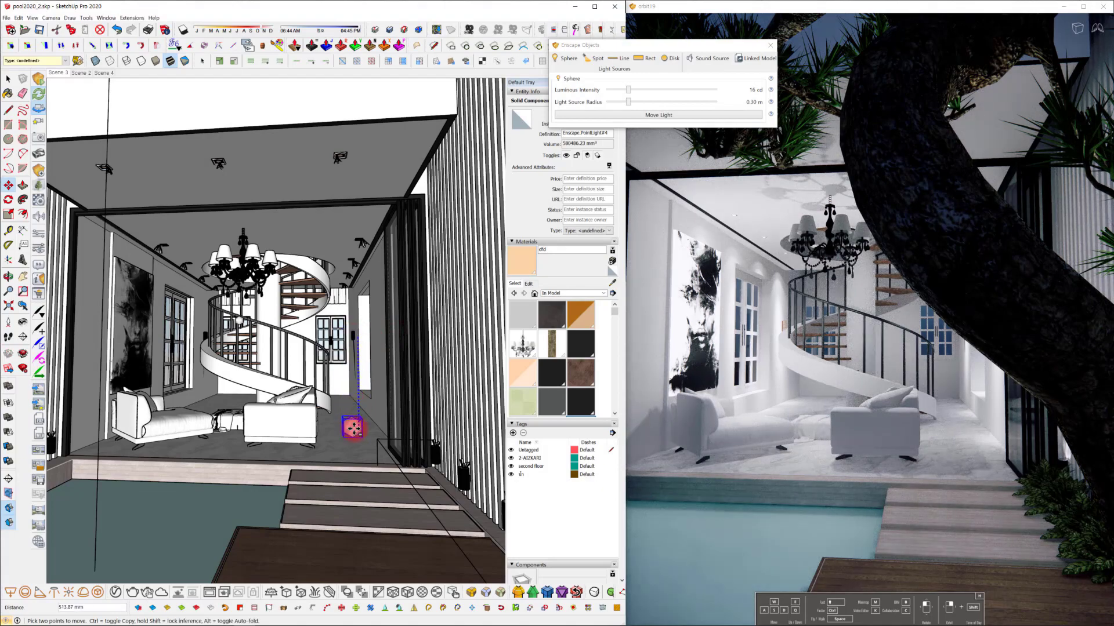
pyautogui.moveTo(353, 429); pyautogui.dragTo(351, 420)
pyautogui.moveTo(351, 420)
pyautogui.mouseDown(button='middle')
pyautogui.moveTo(377, 458)
pyautogui.moveTo(350, 406)
pyautogui.moveTo(378, 385)
pyautogui.moveTo(316, 393)
pyautogui.moveTo(336, 401)
pyautogui.moveTo(448, 229)
pyautogui.mouseUp(button='middle')
pyautogui.scroll(-4, 377, 454)
# Create a violet-blue material from the Colors library and paint the new sphere light with it.
pyautogui.scroll(-5, 561, 303)
pyautogui.click(565, 294)
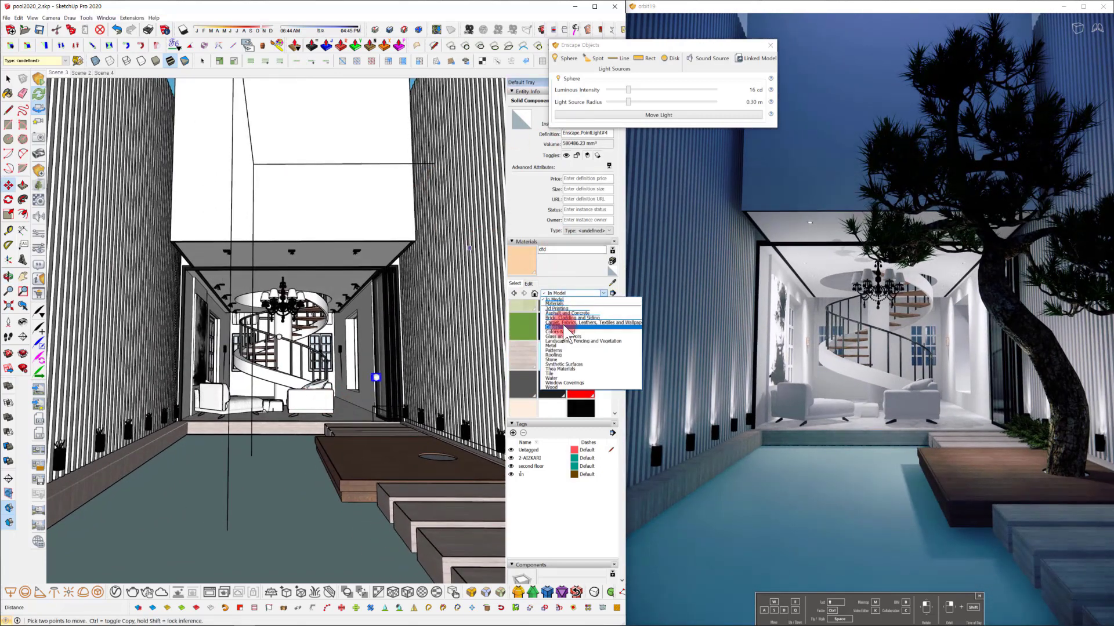
pyautogui.click(561, 330)
pyautogui.scroll(-8, 556, 361)
pyautogui.scroll(-3, 558, 373)
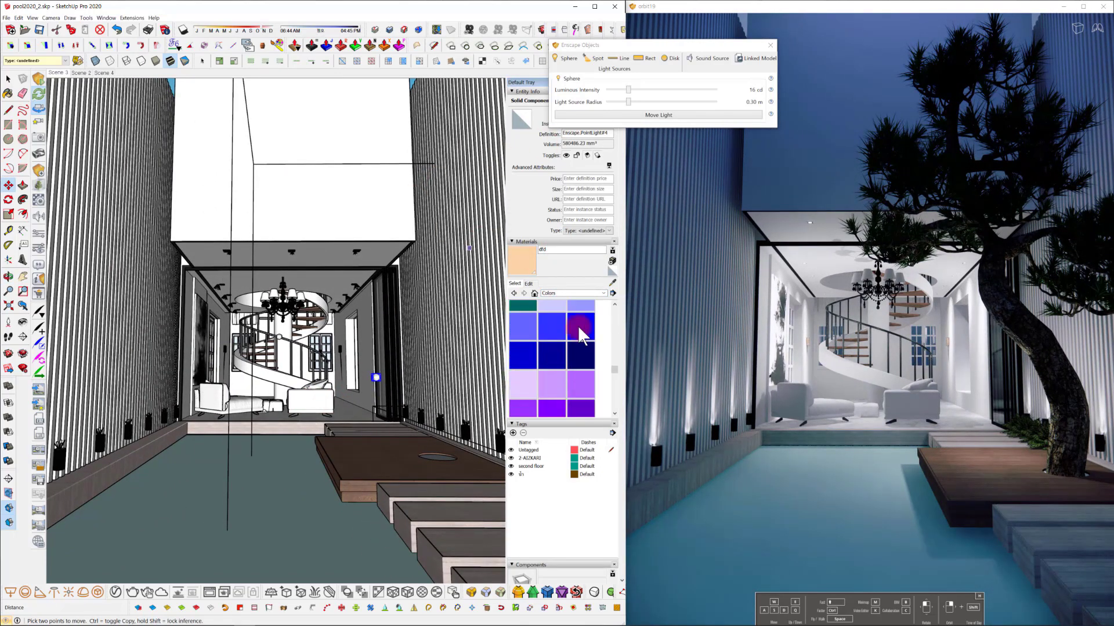
pyautogui.click(526, 333)
pyautogui.click(612, 261)
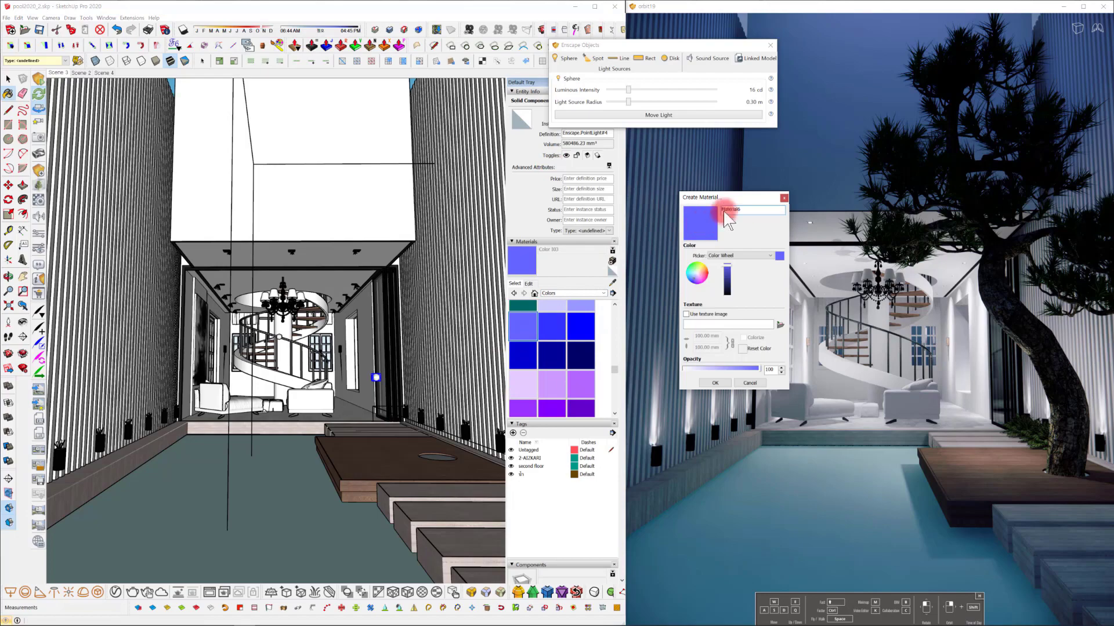
pyautogui.click(715, 382)
pyautogui.click(374, 378)
pyautogui.scroll(5, 373, 378)
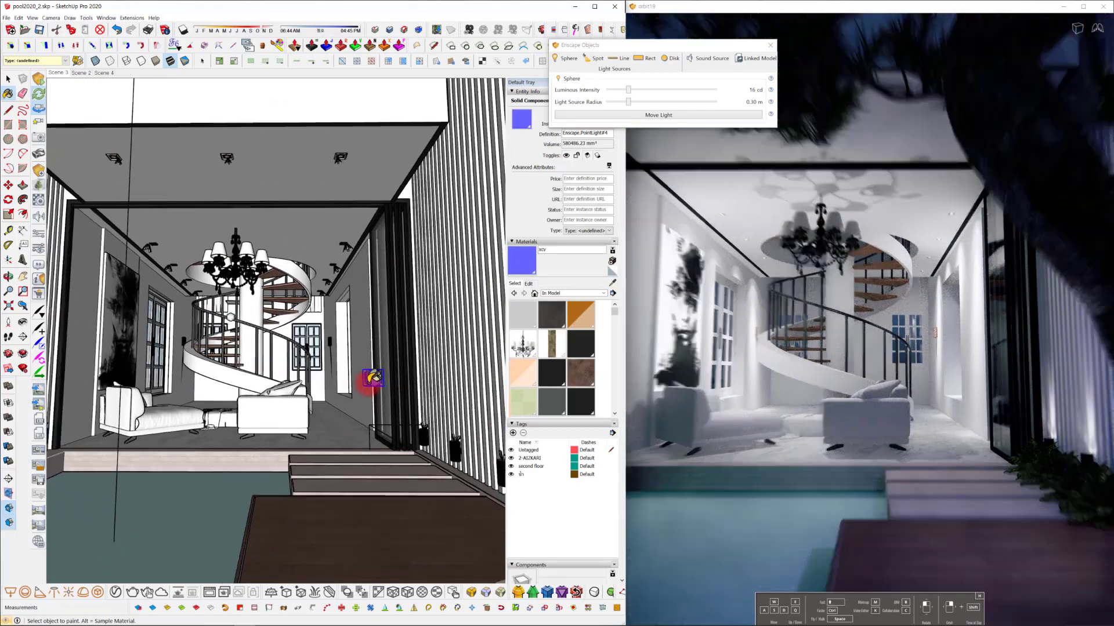
pyautogui.scroll(-6, 373, 377)
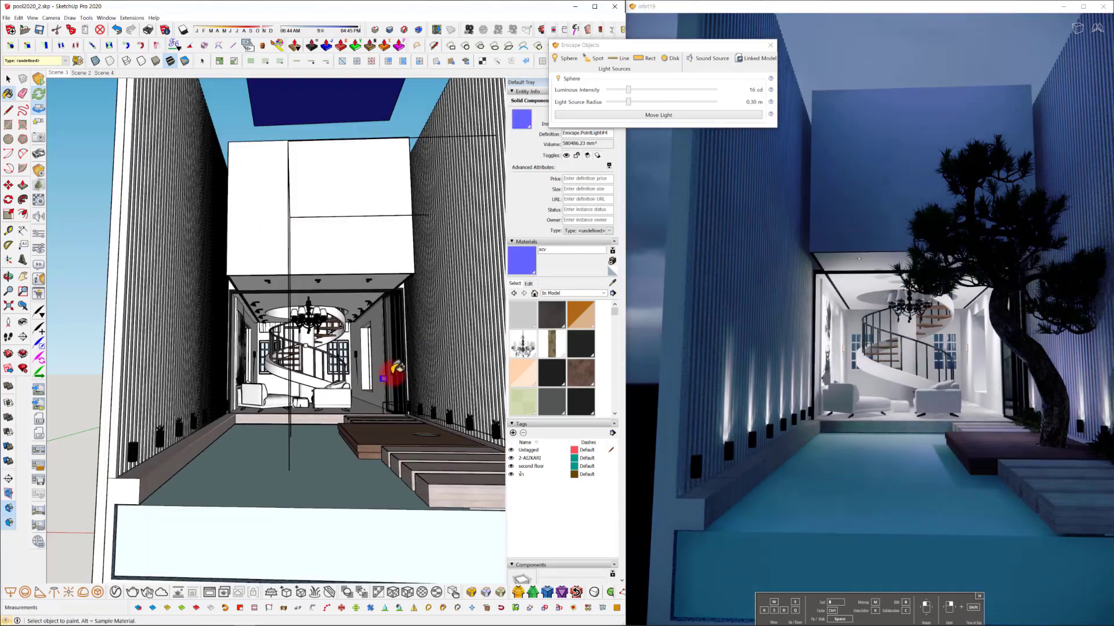
pyautogui.moveTo(397, 367)
pyautogui.mouseDown(button='middle')
pyautogui.moveTo(350, 377)
pyautogui.moveTo(383, 377)
pyautogui.mouseUp(button='middle')
pyautogui.scroll(-8, 383, 384)
# Set the model's component and group editing options to hide the rest of the model.
pyautogui.click(106, 18)
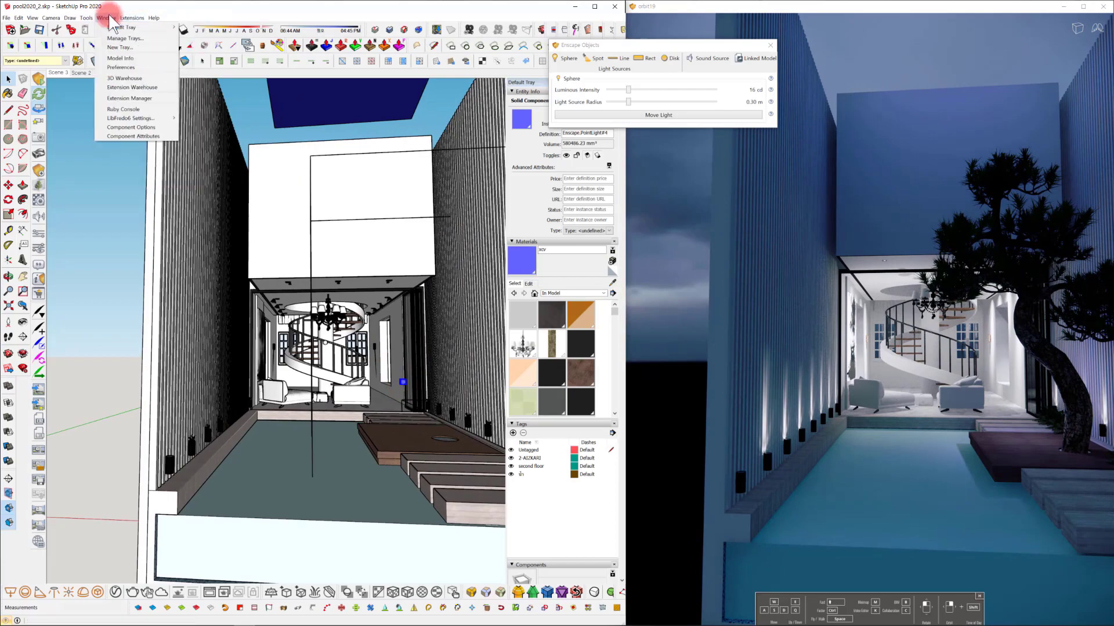
pyautogui.click(119, 27)
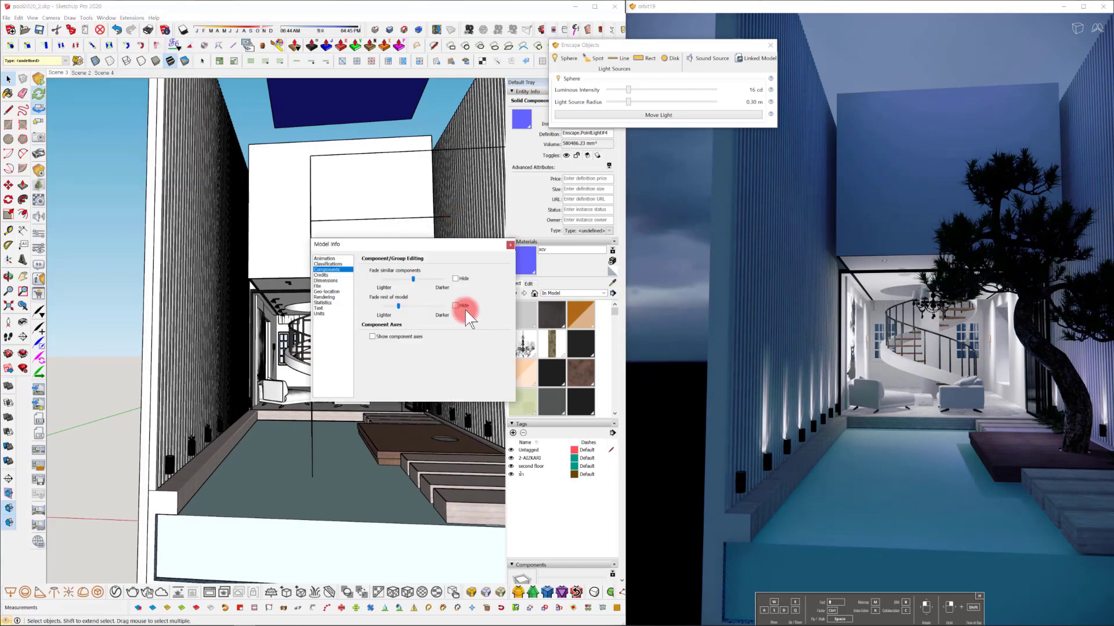
pyautogui.click(510, 245)
# Open the pool water group for editing and select all its geometry.
pyautogui.scroll(5, 368, 417)
pyautogui.moveTo(368, 418)
pyautogui.mouseDown(button='middle')
pyautogui.moveTo(365, 400)
pyautogui.moveTo(299, 458)
pyautogui.moveTo(345, 388)
pyautogui.moveTo(325, 451)
pyautogui.moveTo(315, 410)
pyautogui.moveTo(392, 250)
pyautogui.mouseUp(button='middle')
pyautogui.doubleClick(333, 443)
pyautogui.hotkey('ctrl', 'a')
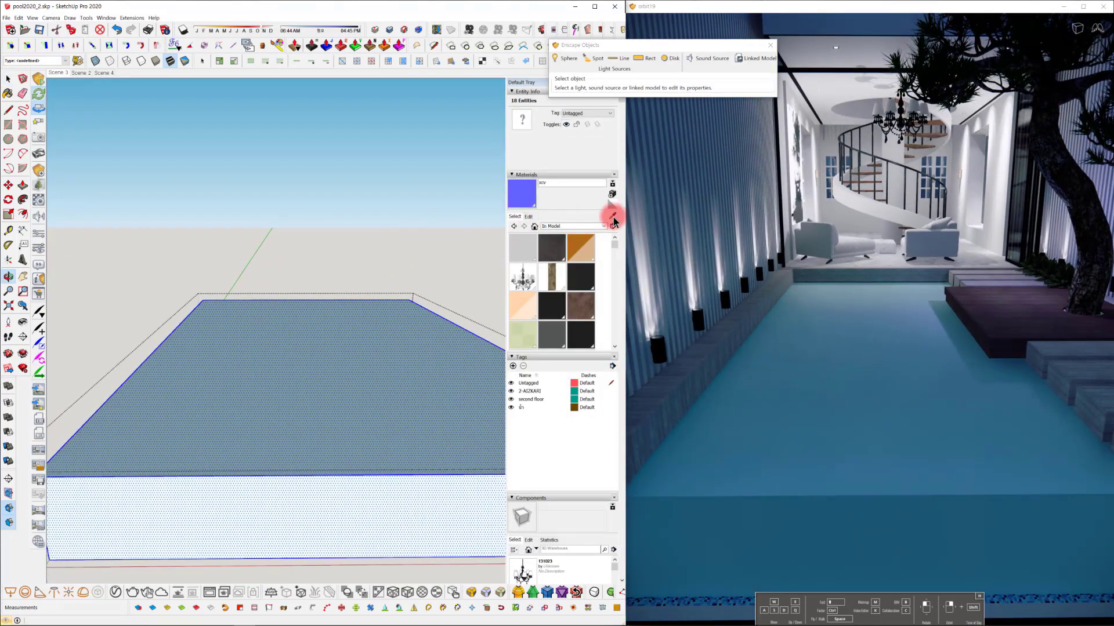
# Change the pool surface material to the Water type, override its wind settings and set the wind intensity to 13%.
pyautogui.click(770, 45)
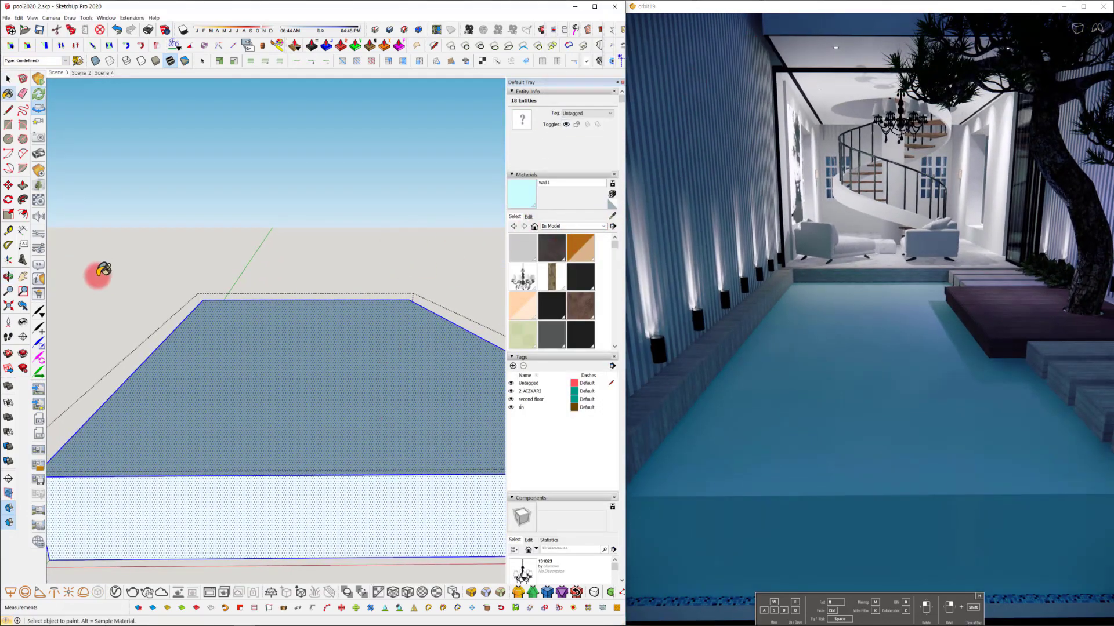
pyautogui.moveTo(604, 136); pyautogui.dragTo(287, 105)
pyautogui.click(296, 142)
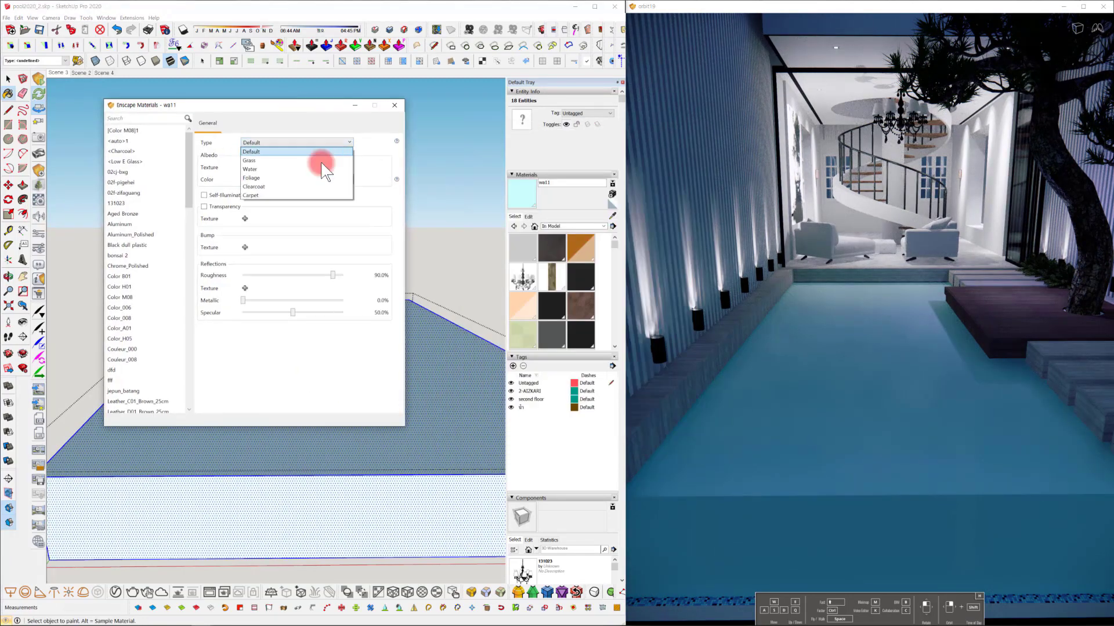
pyautogui.click(265, 169)
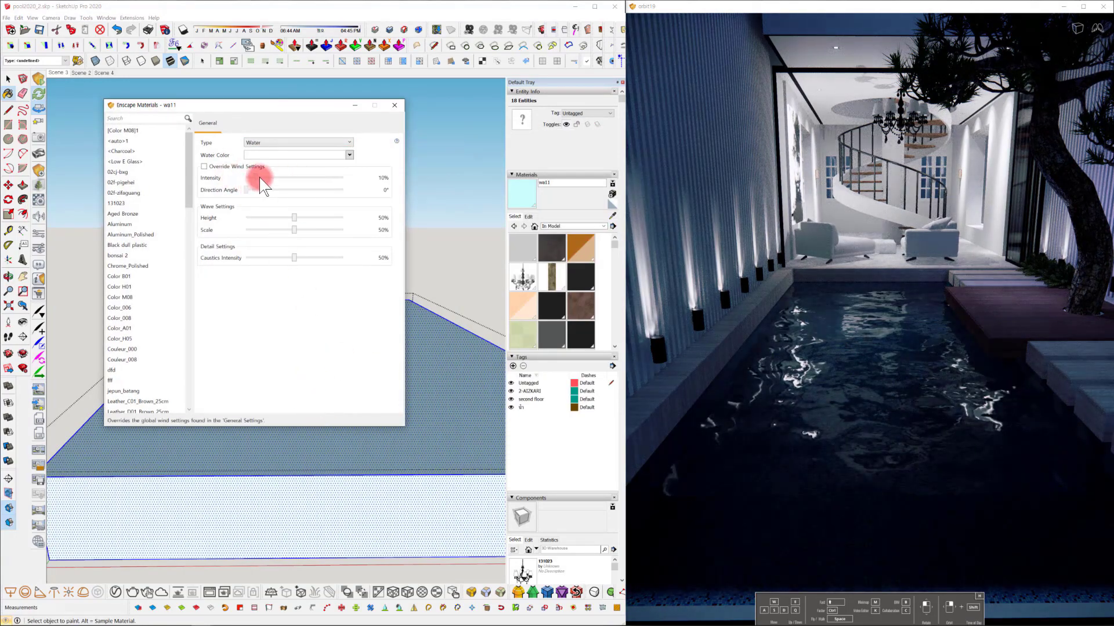
pyautogui.click(204, 166)
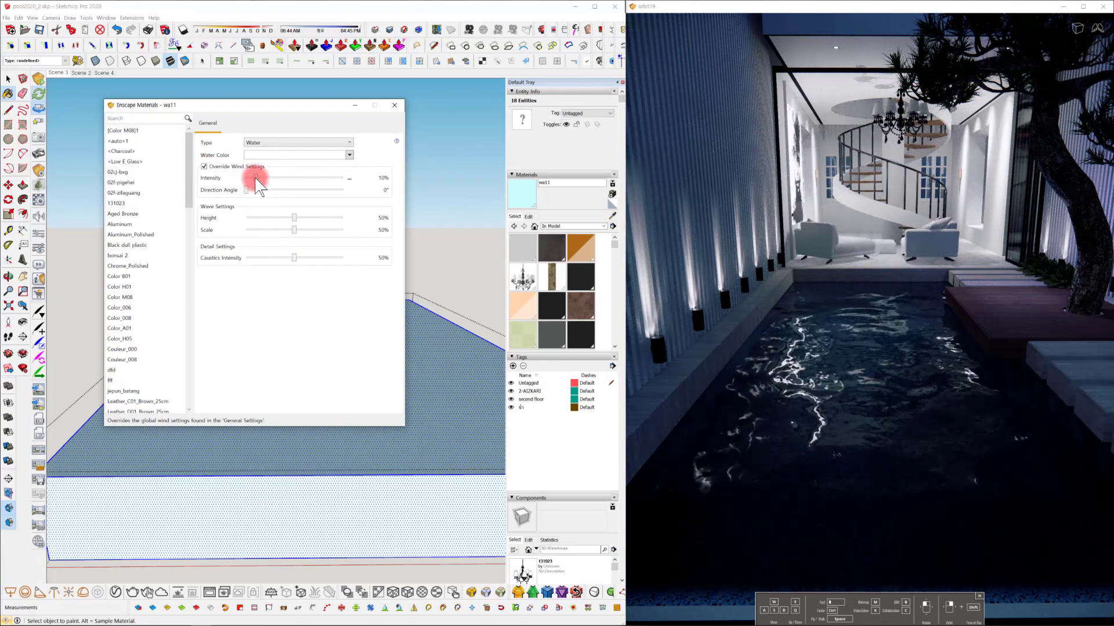
pyautogui.moveTo(256, 176); pyautogui.dragTo(259, 177)
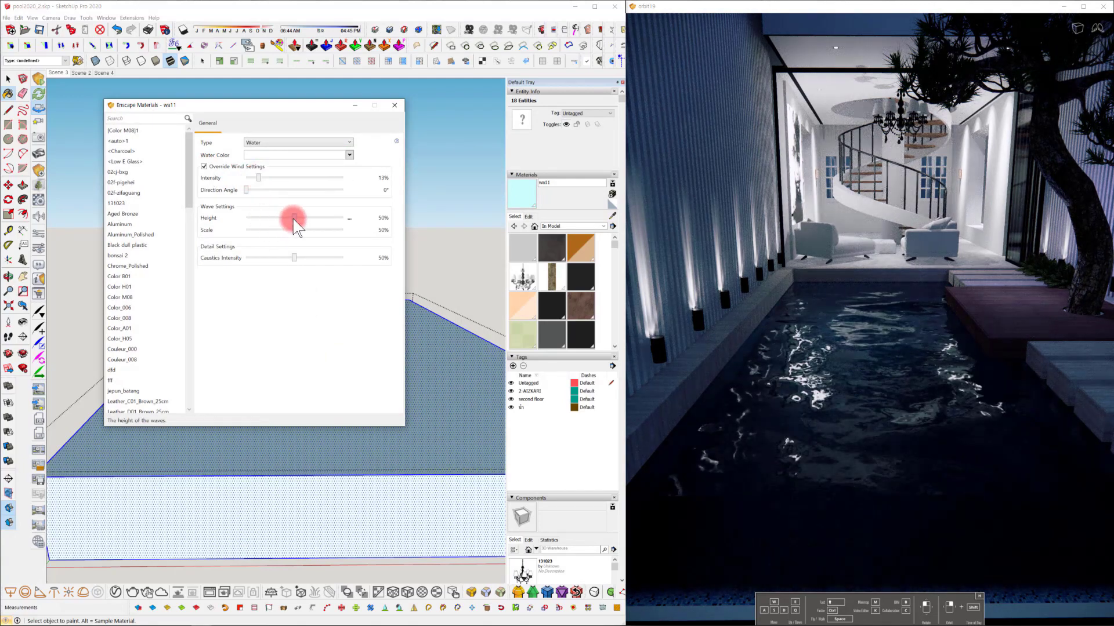
# Set the water material's wave height to 53% and wave scale to 88%.
pyautogui.moveTo(293, 218); pyautogui.dragTo(297, 218)
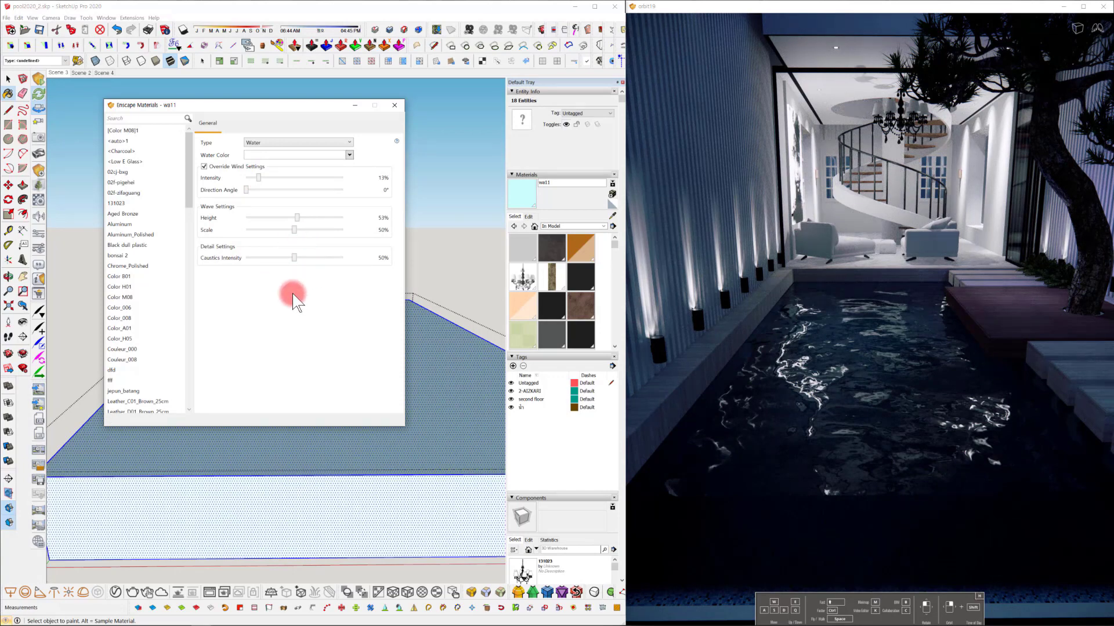
pyautogui.moveTo(442, 341)
pyautogui.mouseDown(button='middle')
pyautogui.moveTo(448, 356)
pyautogui.moveTo(363, 360)
pyautogui.moveTo(400, 355)
pyautogui.mouseUp(button='middle')
pyautogui.moveTo(293, 230); pyautogui.dragTo(331, 231)
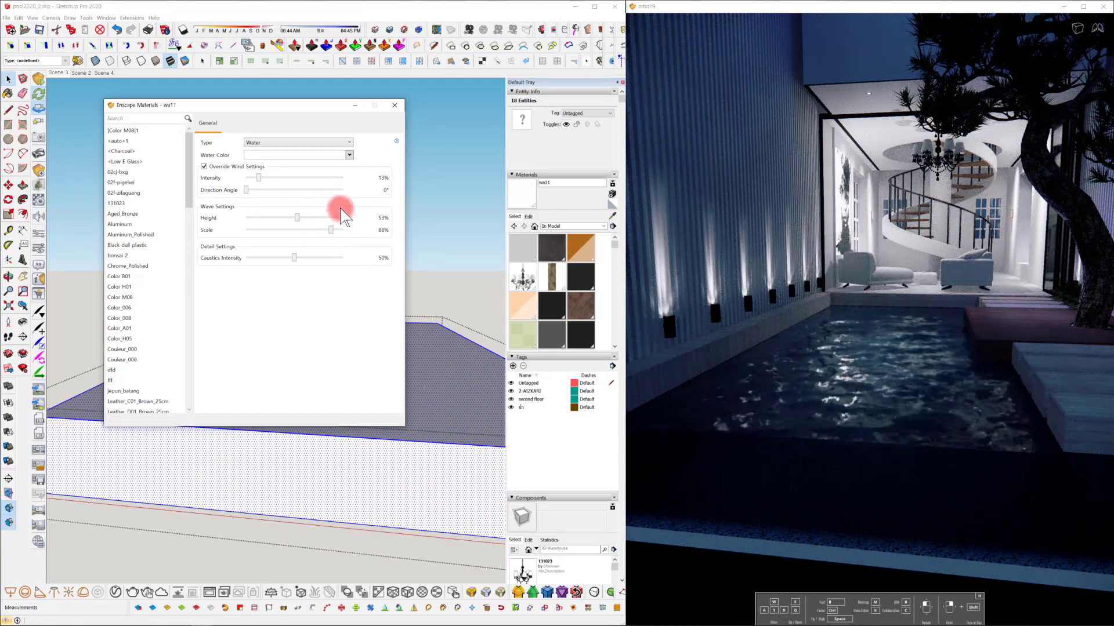
# Lower the opacity of the water material to 7 in its SketchUp material settings.
pyautogui.click(613, 216)
pyautogui.doubleClick(525, 244)
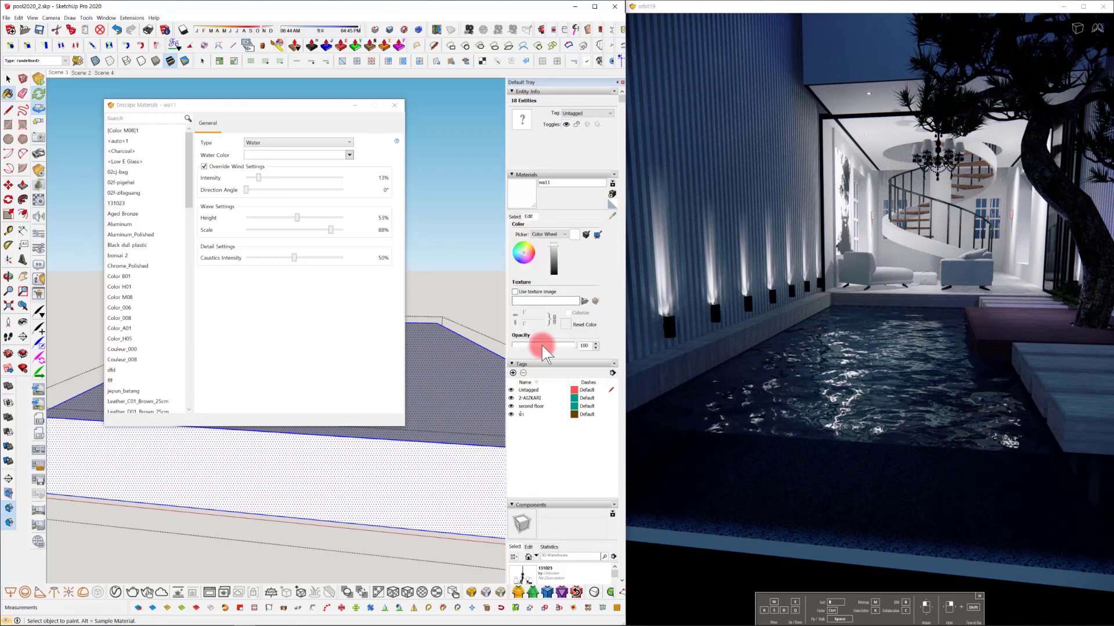
pyautogui.moveTo(576, 347); pyautogui.dragTo(255, 357)
# Set the water's caustics intensity to 37%, choose light cyan as the water color, and close the Enscape material editor.
pyautogui.moveTo(300, 259); pyautogui.dragTo(287, 258)
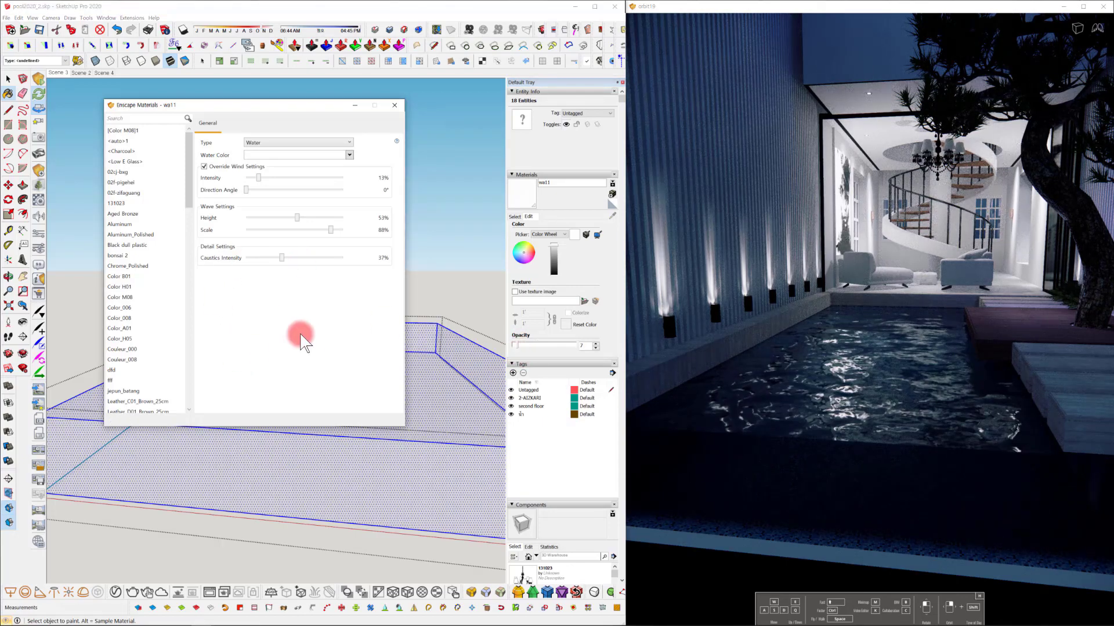
pyautogui.click(287, 156)
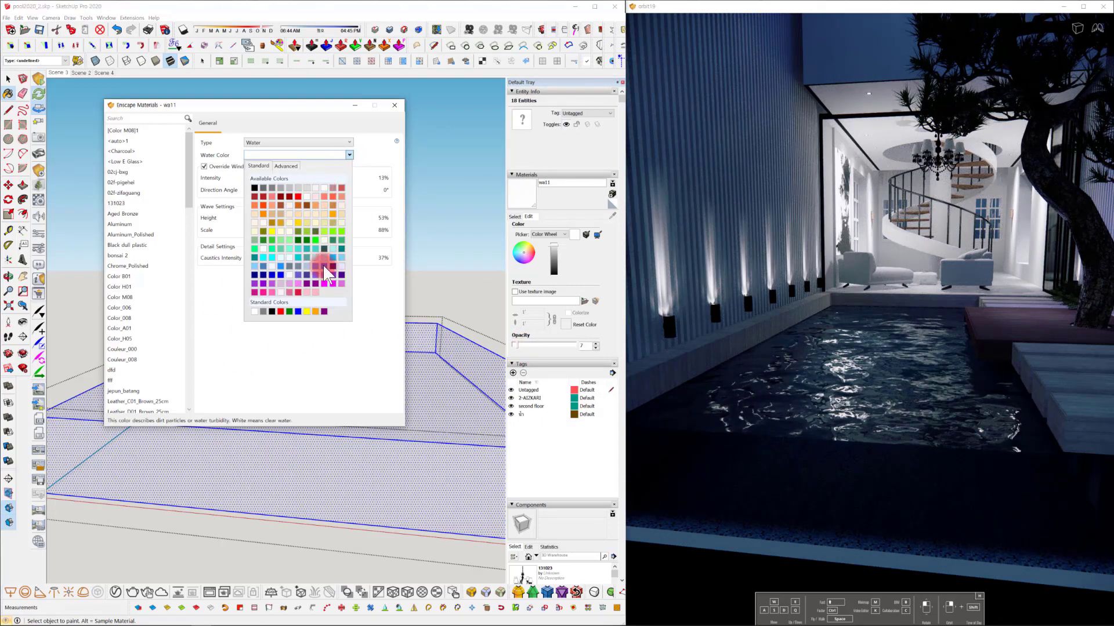
pyautogui.click(323, 304)
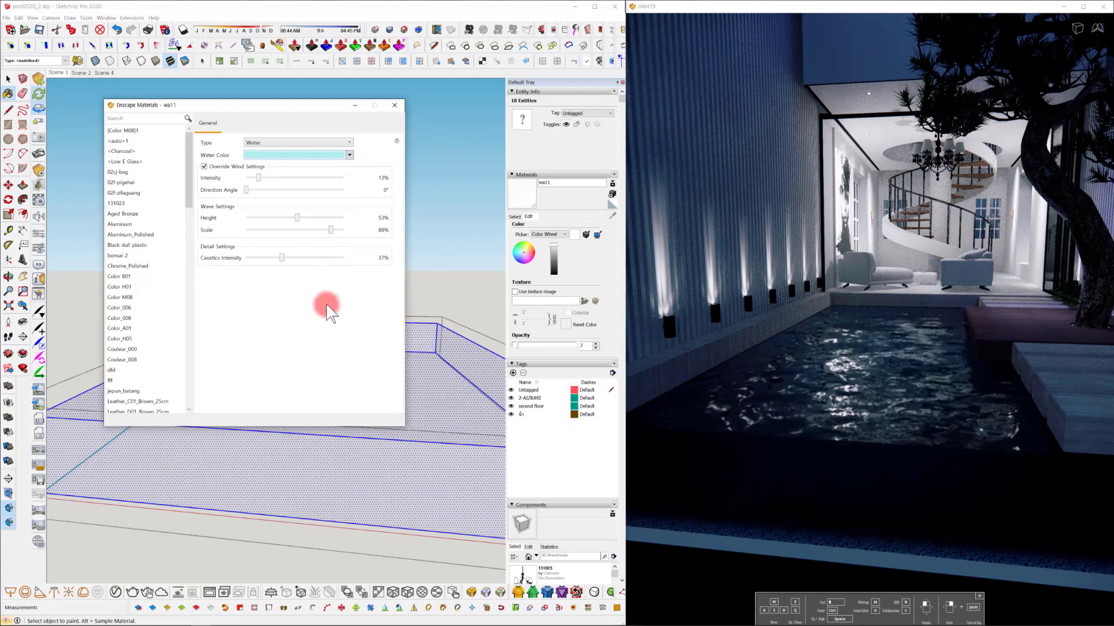
pyautogui.click(395, 107)
# Exit the water group, select it as a whole and add a new tag named "wat".
pyautogui.moveTo(373, 280)
pyautogui.keyDown('shift'); pyautogui.mouseDown(button='middle')
pyautogui.moveTo(351, 323)
pyautogui.moveTo(345, 361)
pyautogui.moveTo(360, 365)
pyautogui.moveTo(351, 311)
pyautogui.moveTo(358, 377)
pyautogui.moveTo(327, 250)
pyautogui.moveTo(346, 242)
pyautogui.mouseUp(button='middle'); pyautogui.keyUp('shift')
pyautogui.click(346, 242)
pyautogui.click(313, 354)
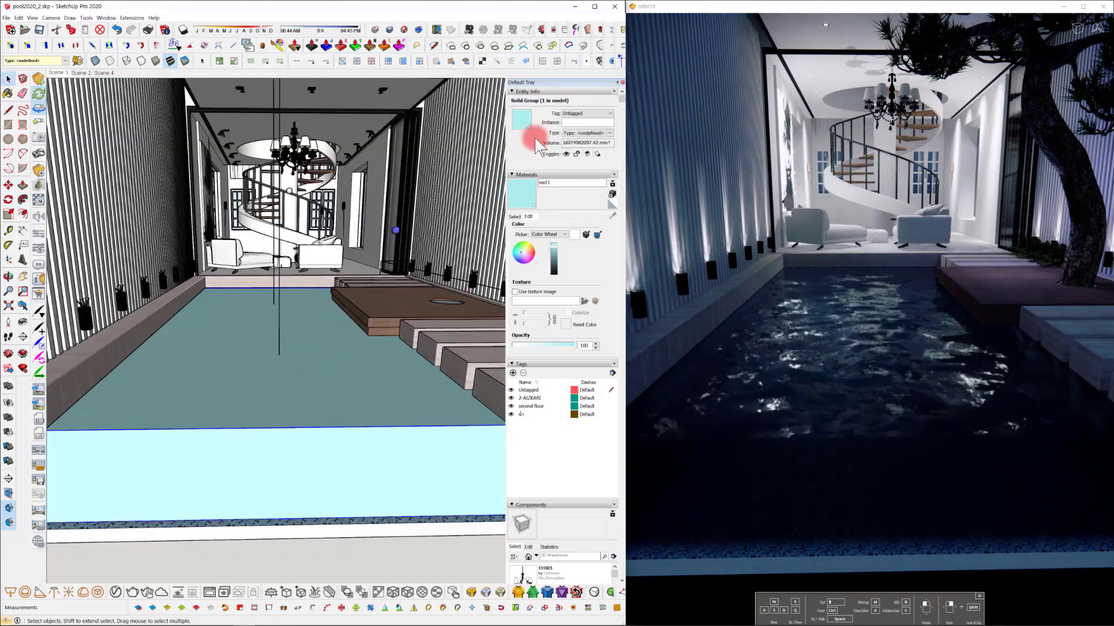
pyautogui.click(513, 373)
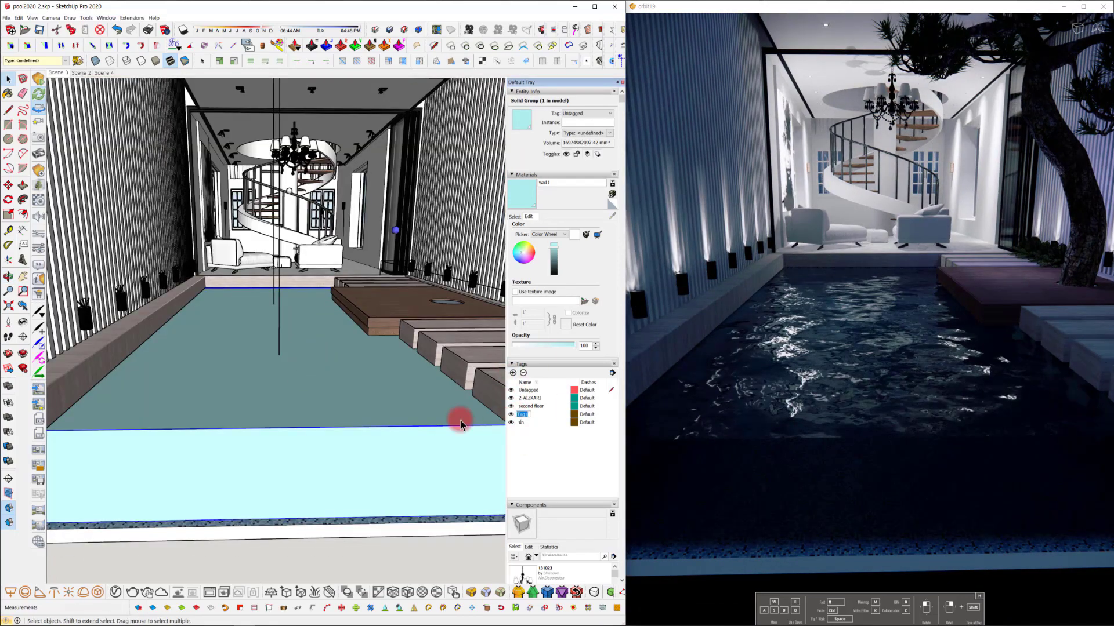
pyautogui.write('wat')
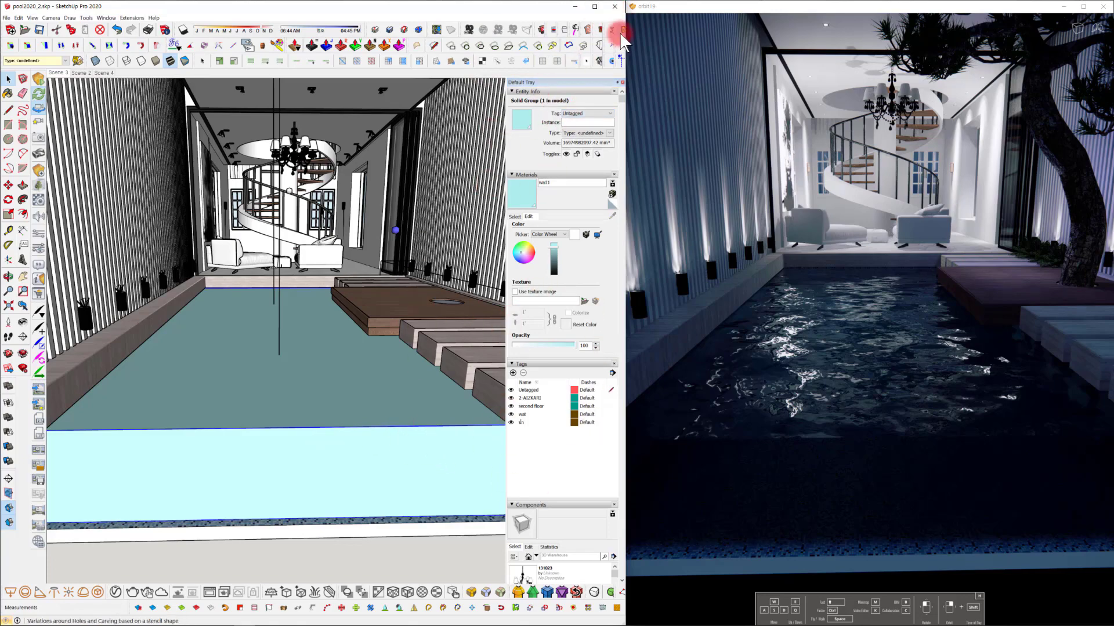
# Assign the pool's water group to the "wat" tag.
pyautogui.moveTo(626, 34)
pyautogui.mouseDown()
pyautogui.moveTo(820, 35)
pyautogui.moveTo(806, 35)
pyautogui.mouseUp()
pyautogui.press('Delete')
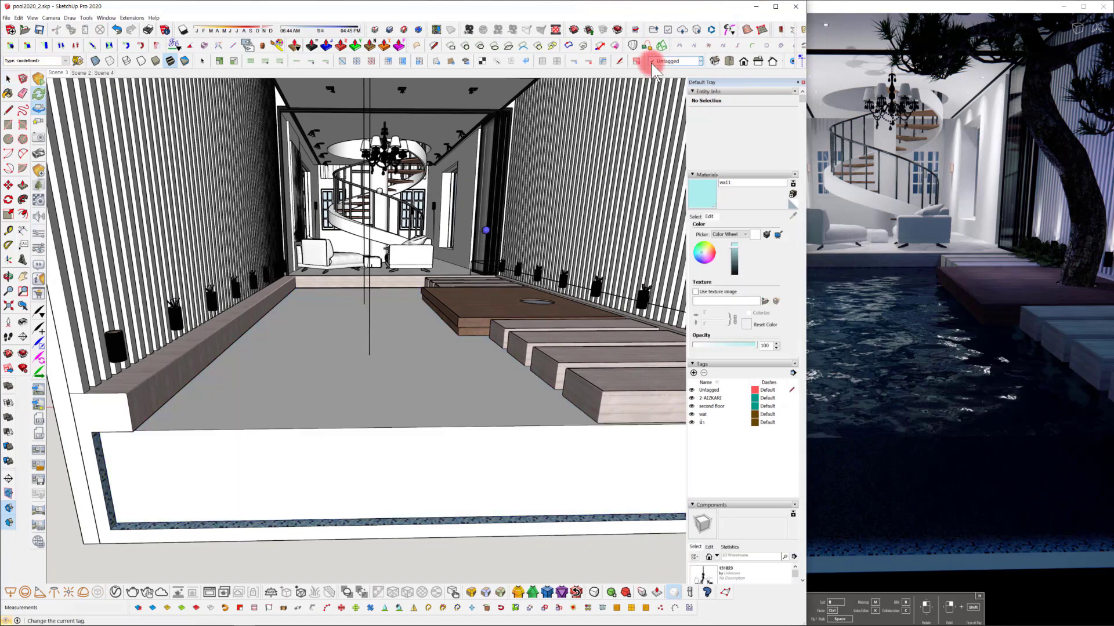
pyautogui.click(665, 62)
pyautogui.click(325, 372)
pyautogui.click(685, 63)
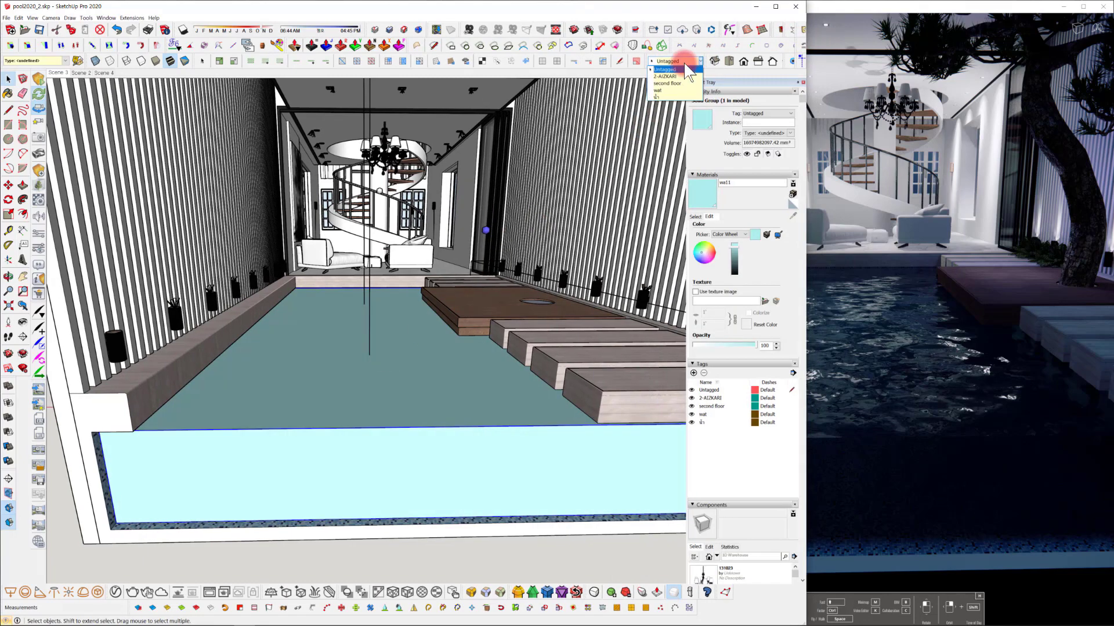
pyautogui.click(675, 91)
pyautogui.moveTo(805, 99)
pyautogui.mouseDown()
pyautogui.moveTo(622, 104)
pyautogui.moveTo(631, 104)
pyautogui.mouseUp()
# Hide the "wat" tag to expose the tiled pool interior below the living room.
pyautogui.scroll(-5, 333, 358)
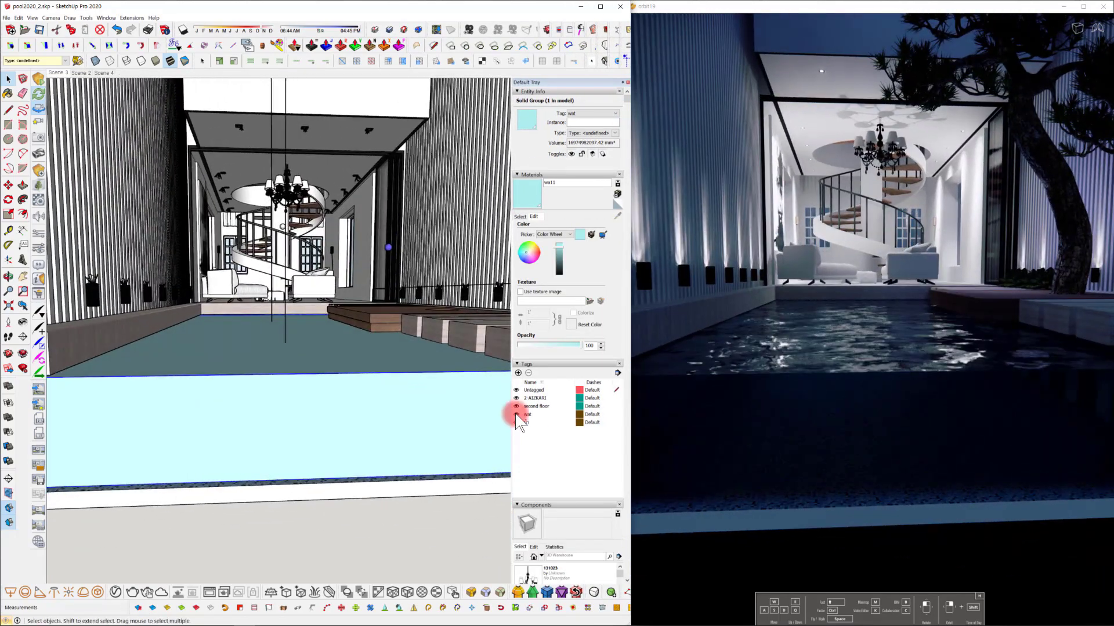
pyautogui.click(516, 414)
pyautogui.moveTo(356, 423)
pyautogui.mouseDown(button='middle')
pyautogui.moveTo(356, 452)
pyautogui.moveTo(232, 455)
pyautogui.moveTo(290, 437)
pyautogui.moveTo(242, 445)
pyautogui.mouseUp(button='middle')
pyautogui.scroll(5, 244, 307)
pyautogui.moveTo(245, 308)
pyautogui.mouseDown(button='middle')
pyautogui.moveTo(254, 261)
pyautogui.moveTo(348, 300)
pyautogui.moveTo(295, 326)
pyautogui.moveTo(296, 281)
pyautogui.moveTo(303, 293)
pyautogui.moveTo(318, 267)
pyautogui.moveTo(321, 286)
pyautogui.moveTo(342, 279)
pyautogui.moveTo(219, 259)
pyautogui.mouseUp(button='middle')
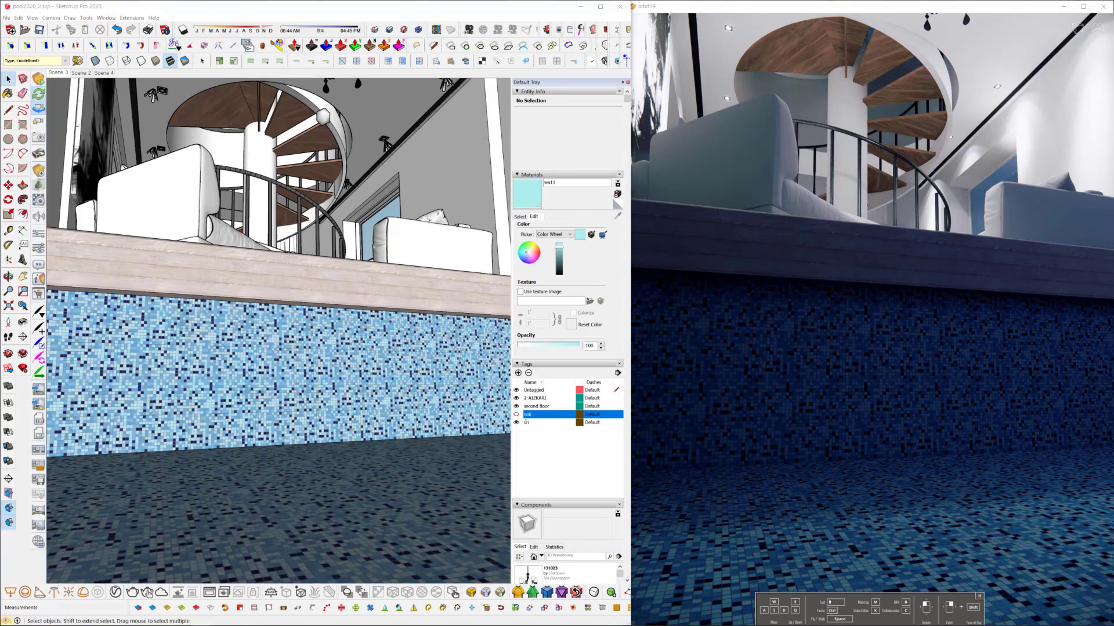
# Place an Enscape line light at the upper edge of the pool's far tiled wall, beneath the wooden ledge.
pyautogui.moveTo(1113, 142); pyautogui.dragTo(511, 123)
pyautogui.click(525, 137)
pyautogui.click(230, 315)
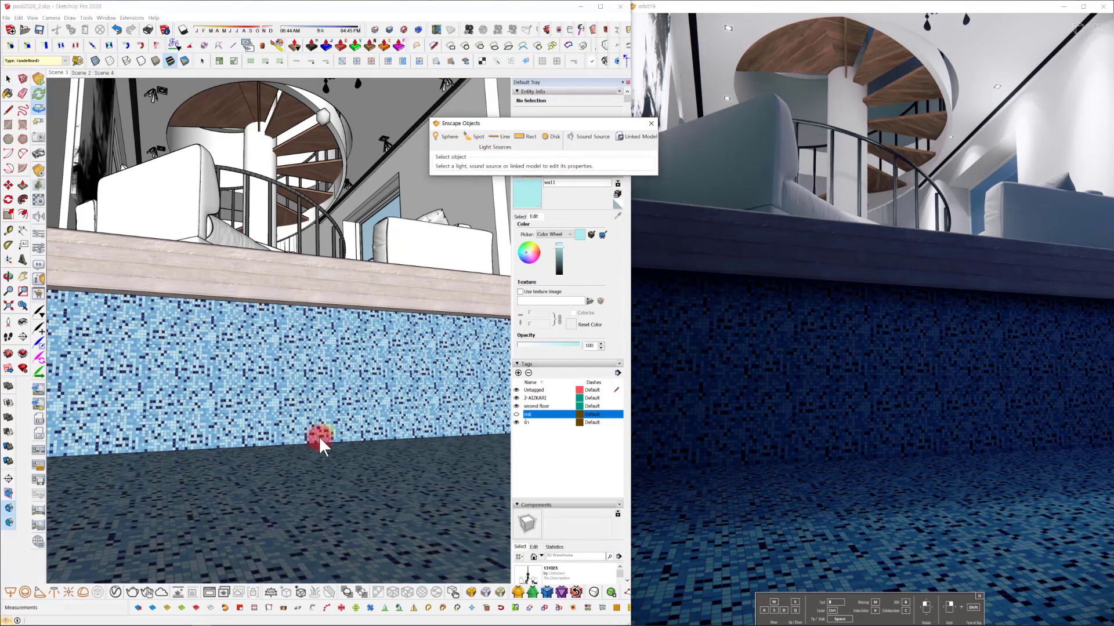
pyautogui.click(314, 308)
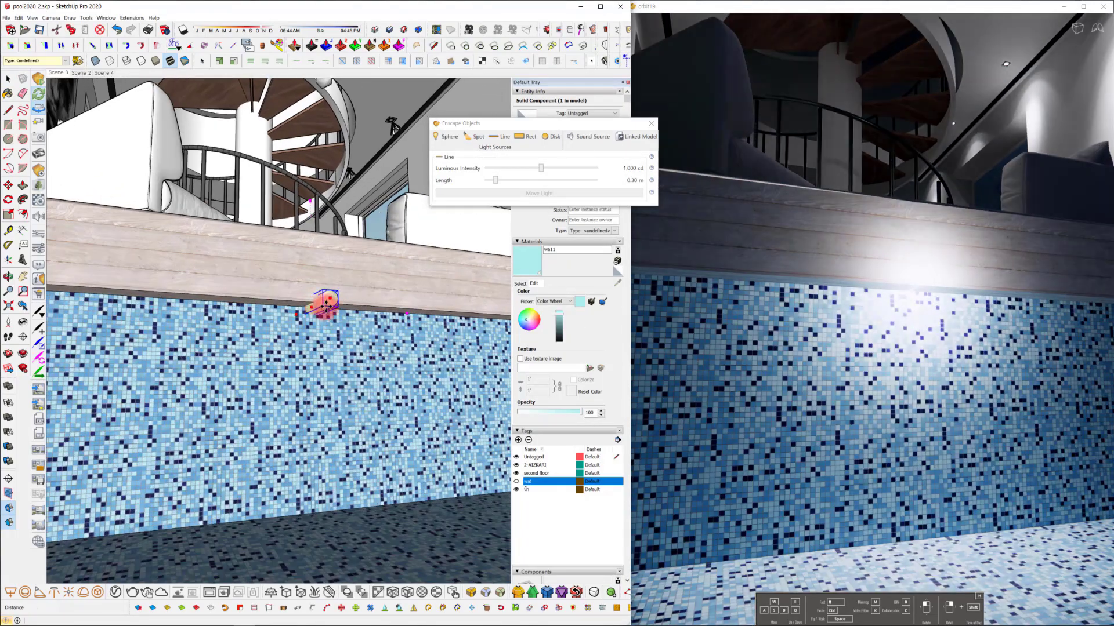
# Rotate the line light so that it runs parallel to the far pool wall.
pyautogui.scroll(3, 318, 303)
pyautogui.moveTo(319, 304)
pyautogui.mouseDown(button='middle')
pyautogui.moveTo(331, 293)
pyautogui.moveTo(315, 255)
pyautogui.moveTo(330, 283)
pyautogui.moveTo(323, 261)
pyautogui.mouseUp(button='middle')
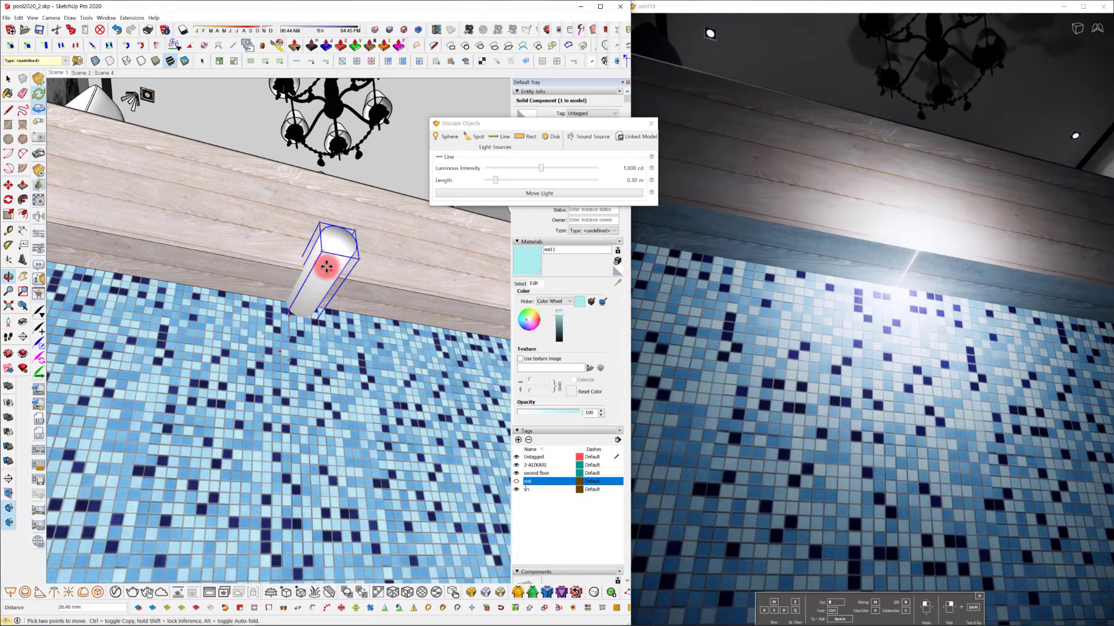
pyautogui.moveTo(399, 281)
pyautogui.mouseDown()
pyautogui.moveTo(421, 303)
pyautogui.moveTo(421, 284)
pyautogui.mouseUp()
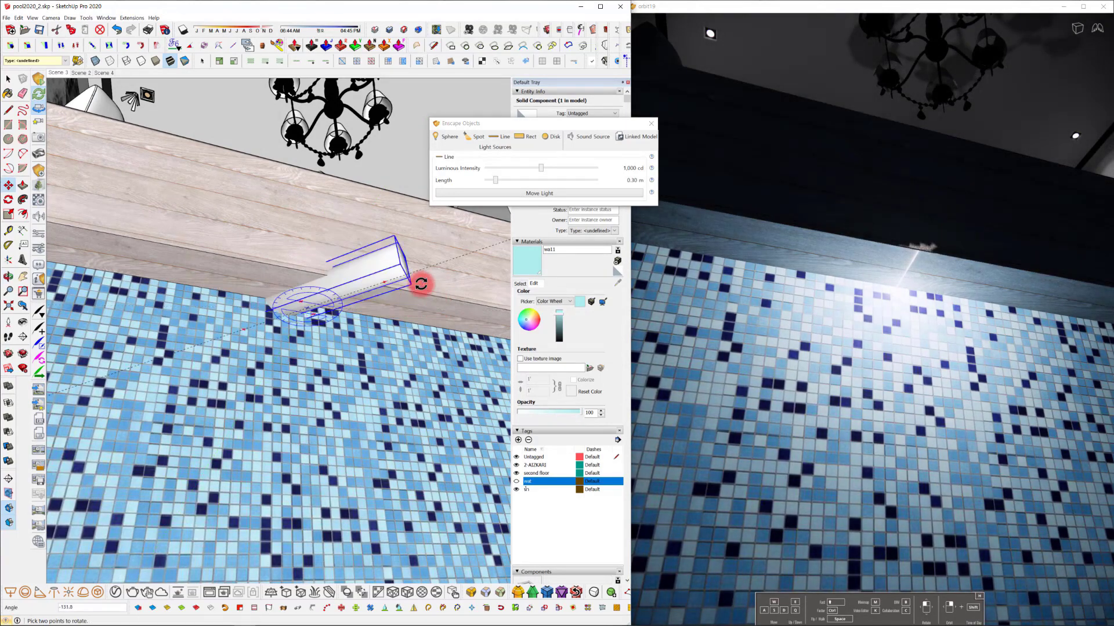
pyautogui.moveTo(456, 348); pyautogui.dragTo(494, 330)
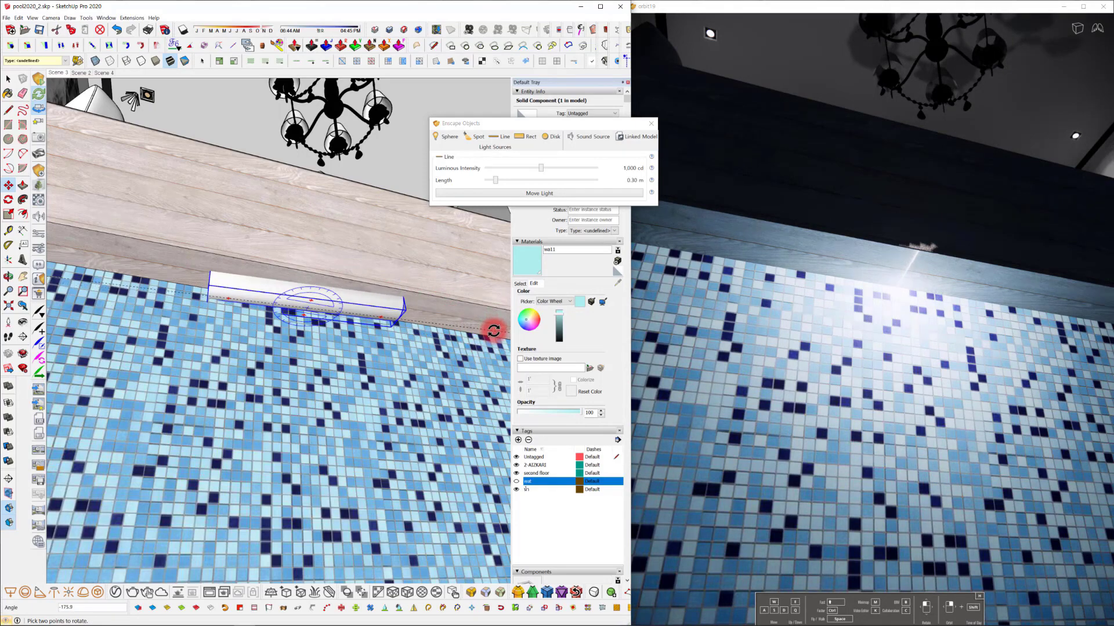
pyautogui.click(494, 334)
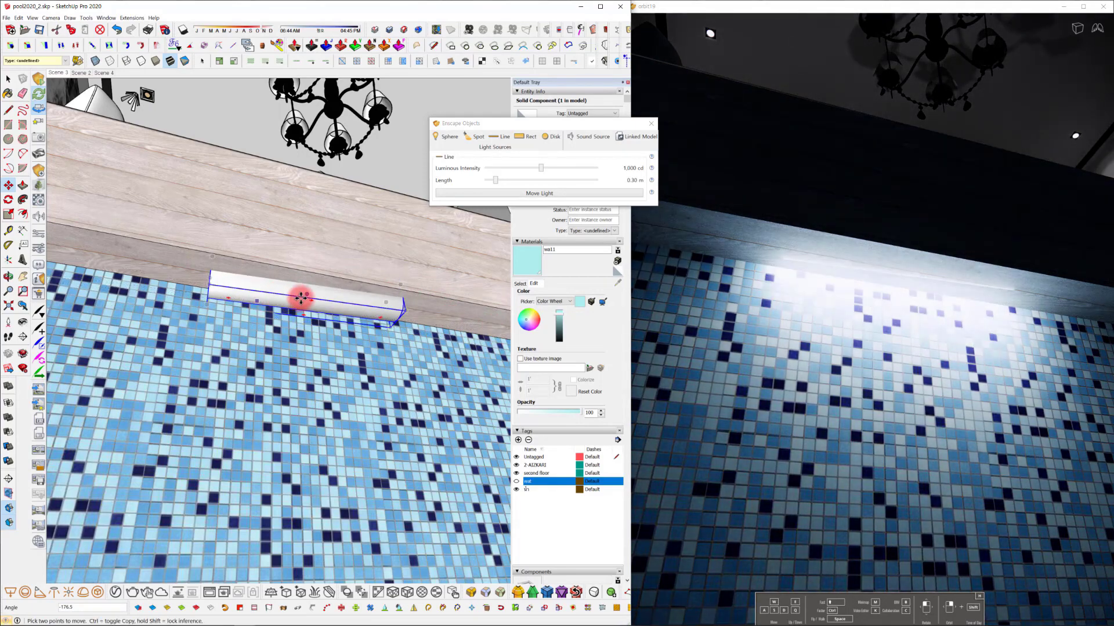
# Fine-tune the line light's position against the tiled wall, just below the wooden ledge.
pyautogui.moveTo(303, 295); pyautogui.dragTo(307, 297)
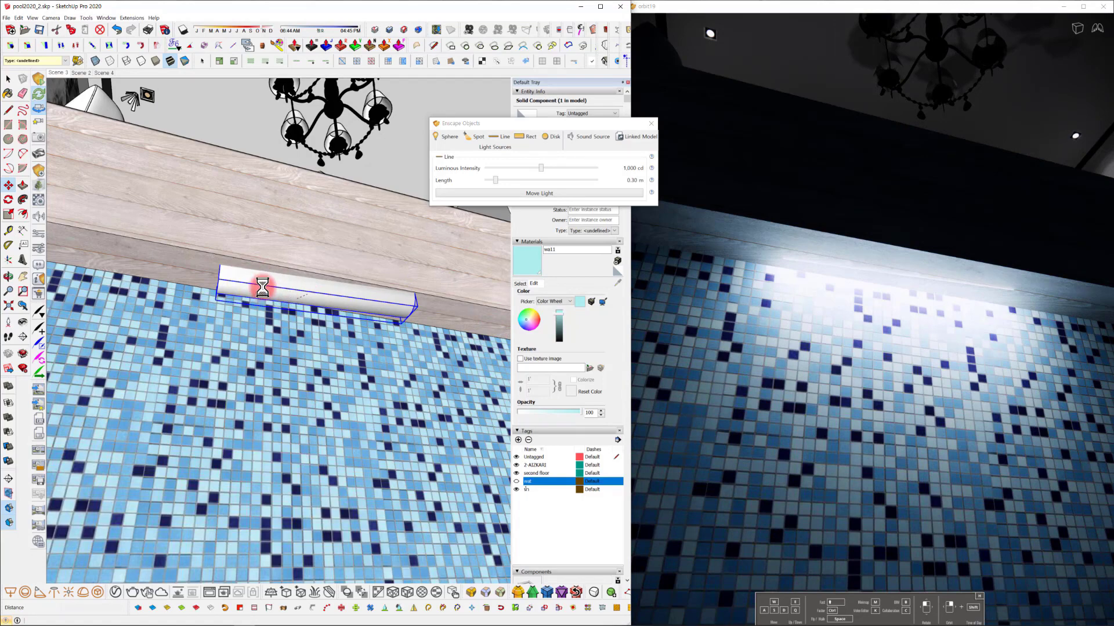
pyautogui.moveTo(342, 290); pyautogui.dragTo(241, 285, button='middle')
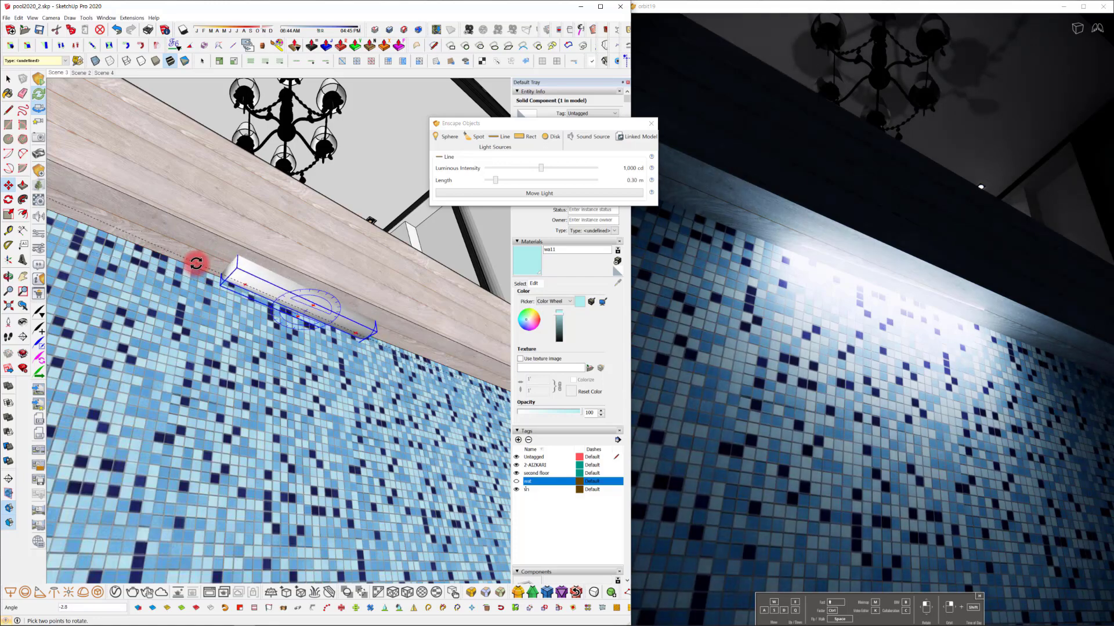
pyautogui.press('m')
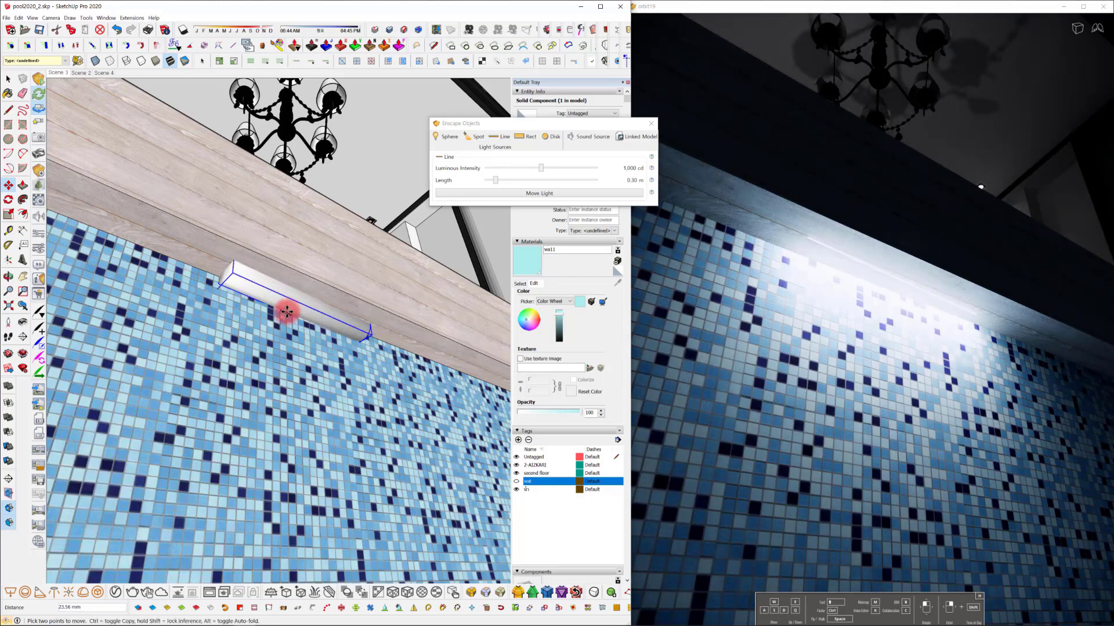
pyautogui.moveTo(286, 311)
pyautogui.mouseDown(button='middle')
pyautogui.moveTo(278, 355)
pyautogui.moveTo(367, 463)
pyautogui.moveTo(442, 456)
pyautogui.moveTo(323, 361)
pyautogui.mouseUp(button='middle')
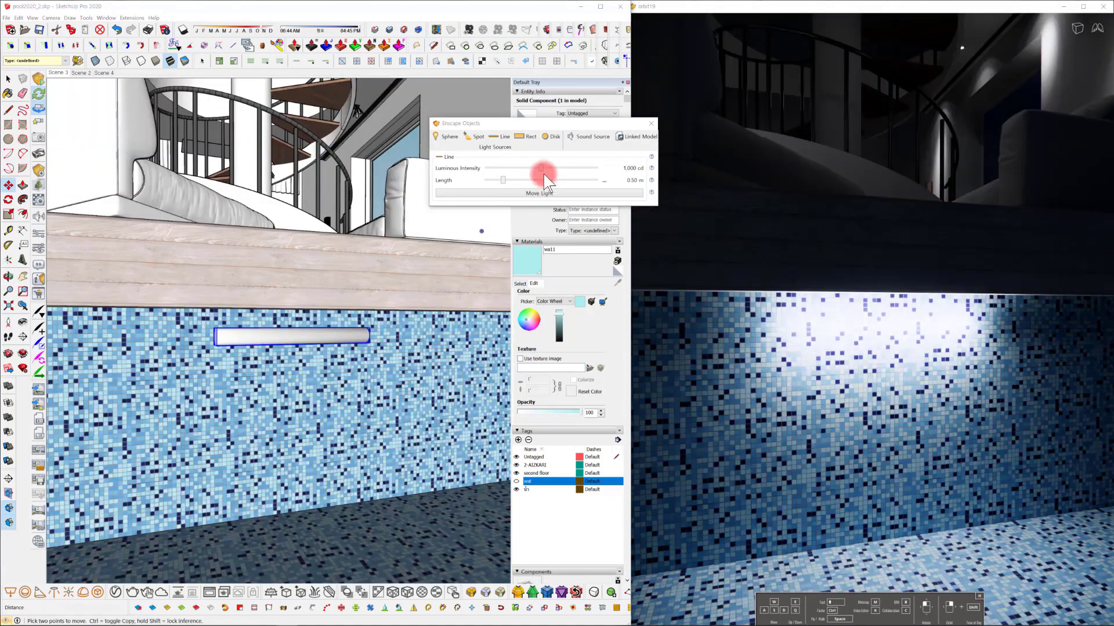
# Set the line light's length to 3.00 m and centre it along the far pool wall.
pyautogui.moveTo(503, 180); pyautogui.dragTo(588, 180)
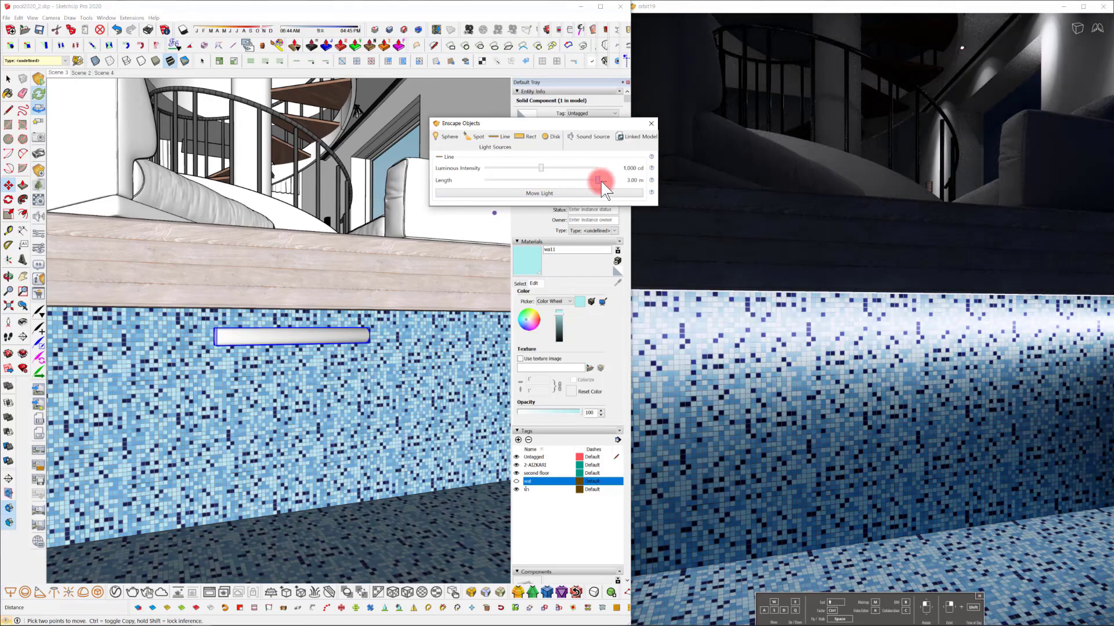
pyautogui.scroll(-6, 342, 359)
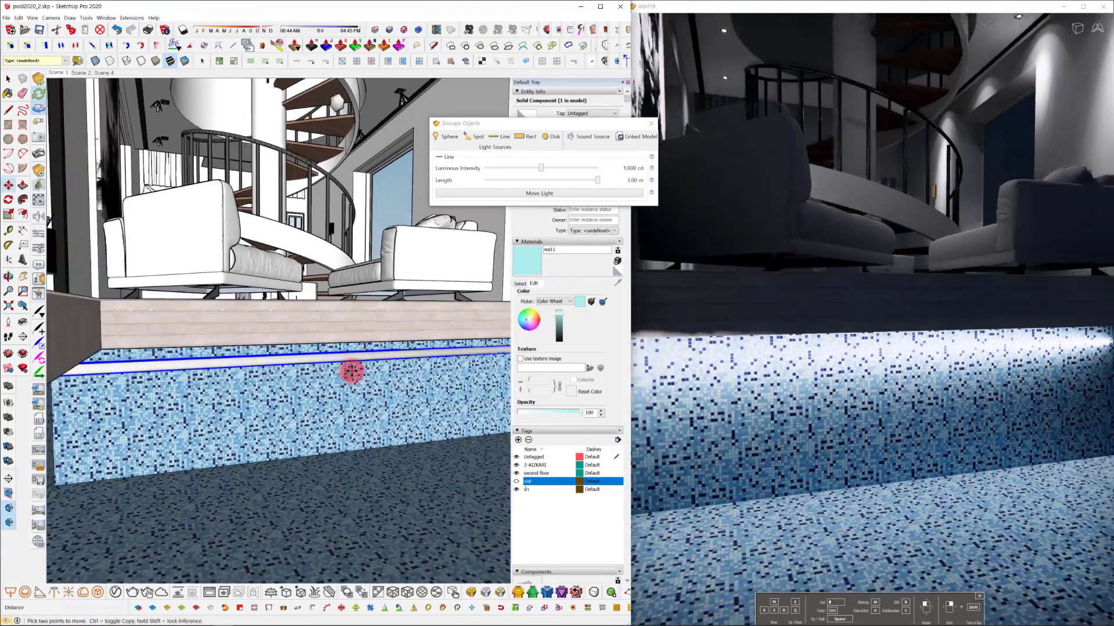
pyautogui.scroll(-2, 351, 372)
pyautogui.moveTo(358, 355)
pyautogui.mouseDown(button='middle')
pyautogui.moveTo(239, 353)
pyautogui.moveTo(305, 350)
pyautogui.mouseUp(button='middle')
pyautogui.click(308, 349)
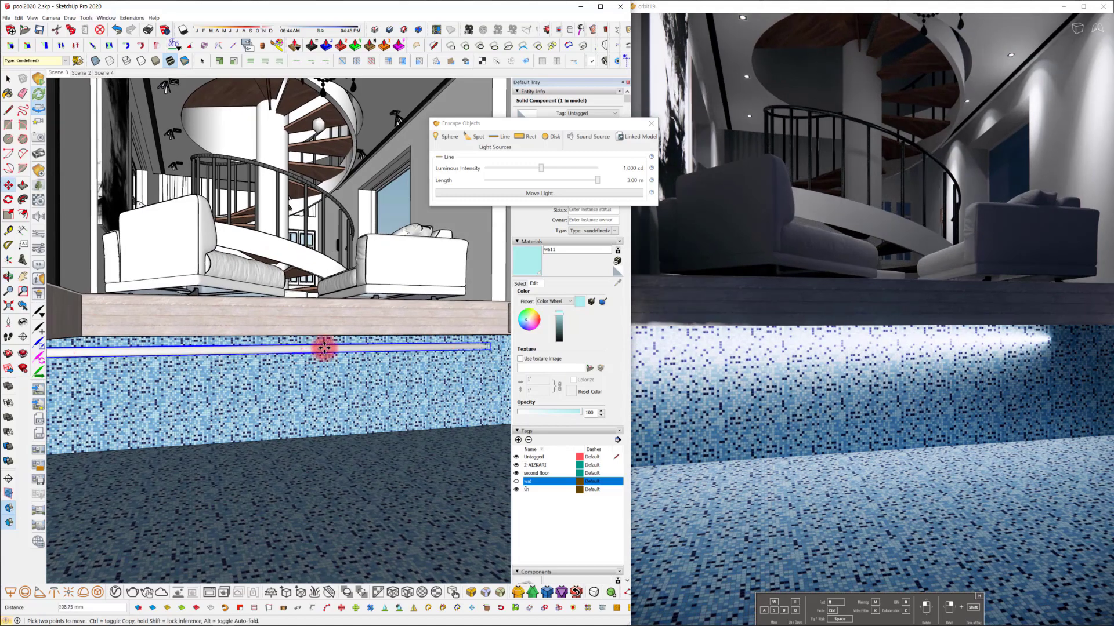
pyautogui.click(347, 348)
pyautogui.scroll(-4, 311, 385)
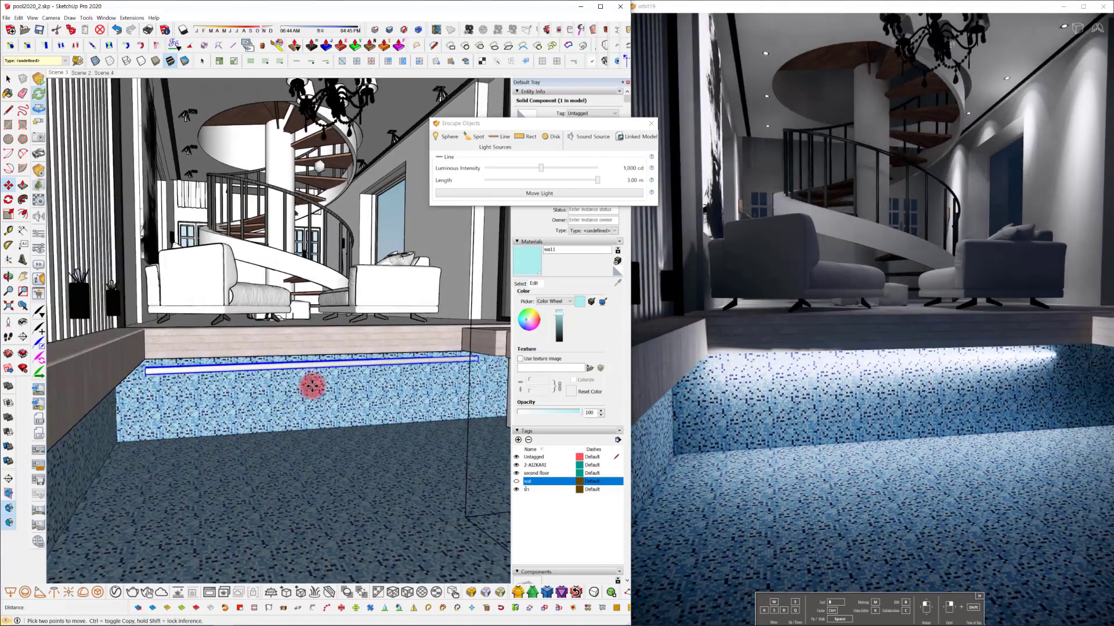
pyautogui.moveTo(311, 385)
pyautogui.mouseDown(button='middle')
pyautogui.moveTo(294, 401)
pyautogui.moveTo(309, 383)
pyautogui.moveTo(292, 341)
pyautogui.mouseUp(button='middle')
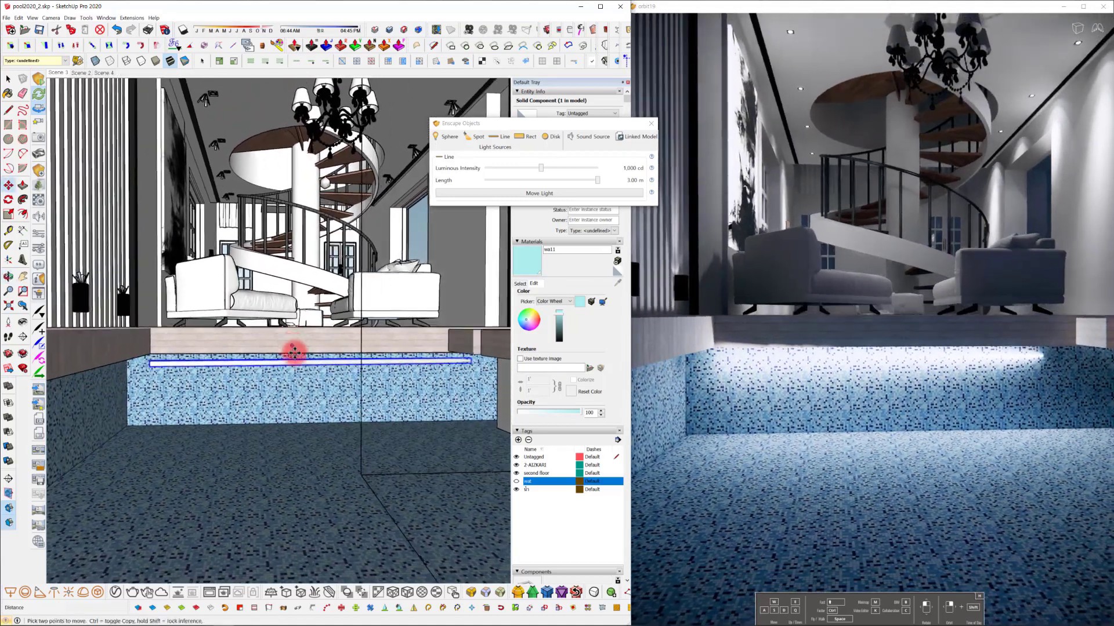
# Show the water again and reduce the line light's luminous intensity to 67 cd.
pyautogui.moveTo(299, 400)
pyautogui.mouseDown(button='middle')
pyautogui.moveTo(348, 438)
pyautogui.moveTo(303, 448)
pyautogui.moveTo(316, 440)
pyautogui.mouseUp(button='middle')
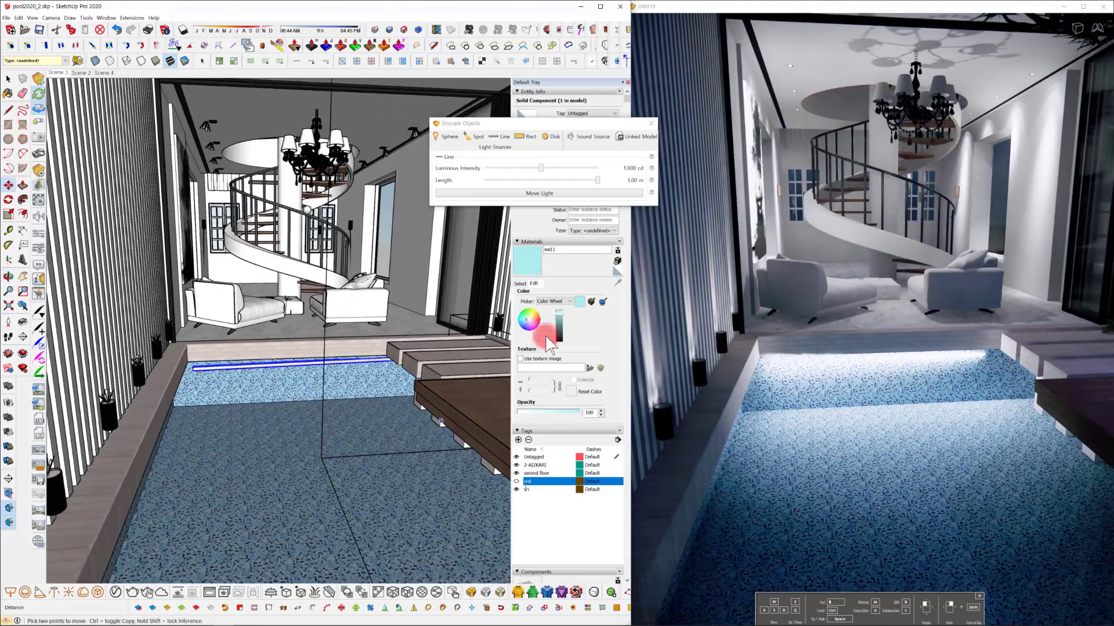
pyautogui.moveTo(475, 493)
pyautogui.mouseDown(button='middle')
pyautogui.moveTo(435, 510)
pyautogui.moveTo(355, 467)
pyautogui.moveTo(373, 393)
pyautogui.moveTo(472, 236)
pyautogui.mouseUp(button='middle')
pyautogui.moveTo(540, 167); pyautogui.dragTo(527, 174)
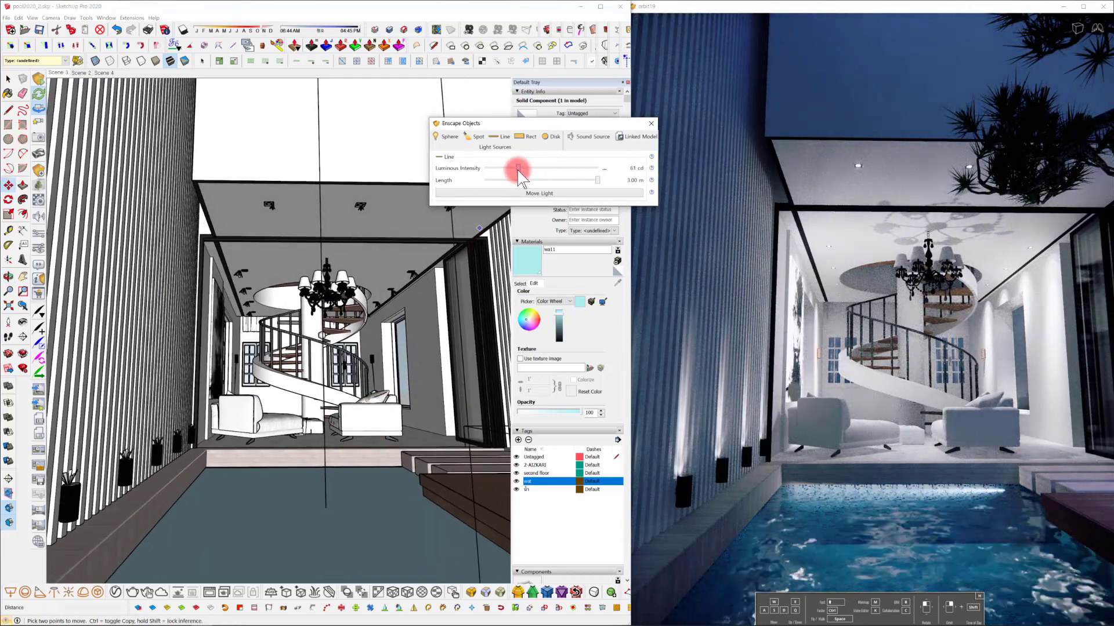
pyautogui.moveTo(382, 348)
pyautogui.mouseDown(button='middle')
pyautogui.moveTo(367, 363)
pyautogui.moveTo(343, 356)
pyautogui.moveTo(323, 384)
pyautogui.mouseUp(button='middle')
pyautogui.moveTo(518, 168); pyautogui.dragTo(519, 170)
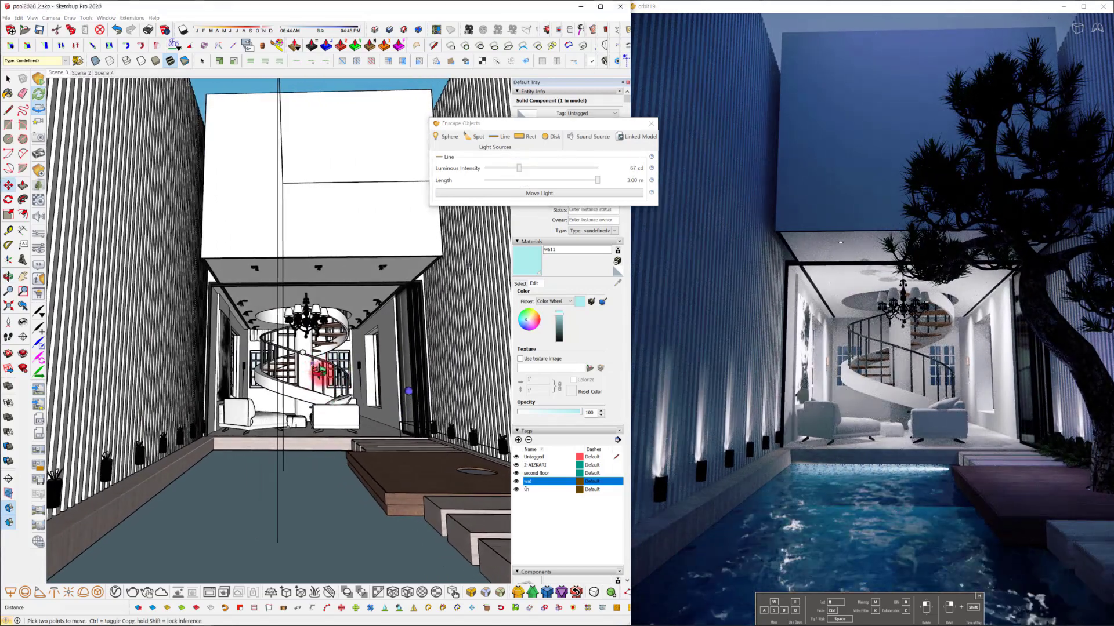
# Hide the "wat" tag again to reach the supports beneath the stepping planks.
pyautogui.moveTo(319, 370)
pyautogui.mouseDown(button='middle')
pyautogui.moveTo(294, 298)
pyautogui.moveTo(340, 385)
pyautogui.moveTo(360, 499)
pyautogui.moveTo(377, 510)
pyautogui.mouseUp(button='middle')
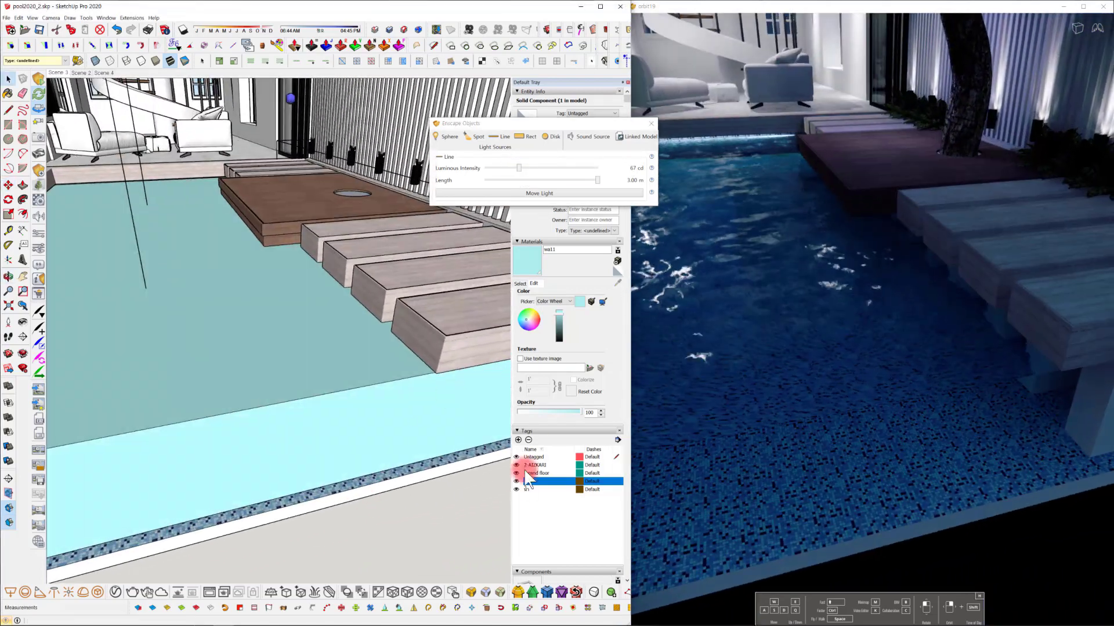
pyautogui.click(516, 481)
pyautogui.moveTo(472, 477)
pyautogui.mouseDown(button='middle')
pyautogui.moveTo(323, 430)
pyautogui.moveTo(437, 443)
pyautogui.moveTo(439, 412)
pyautogui.moveTo(390, 423)
pyautogui.moveTo(389, 406)
pyautogui.mouseUp(button='middle')
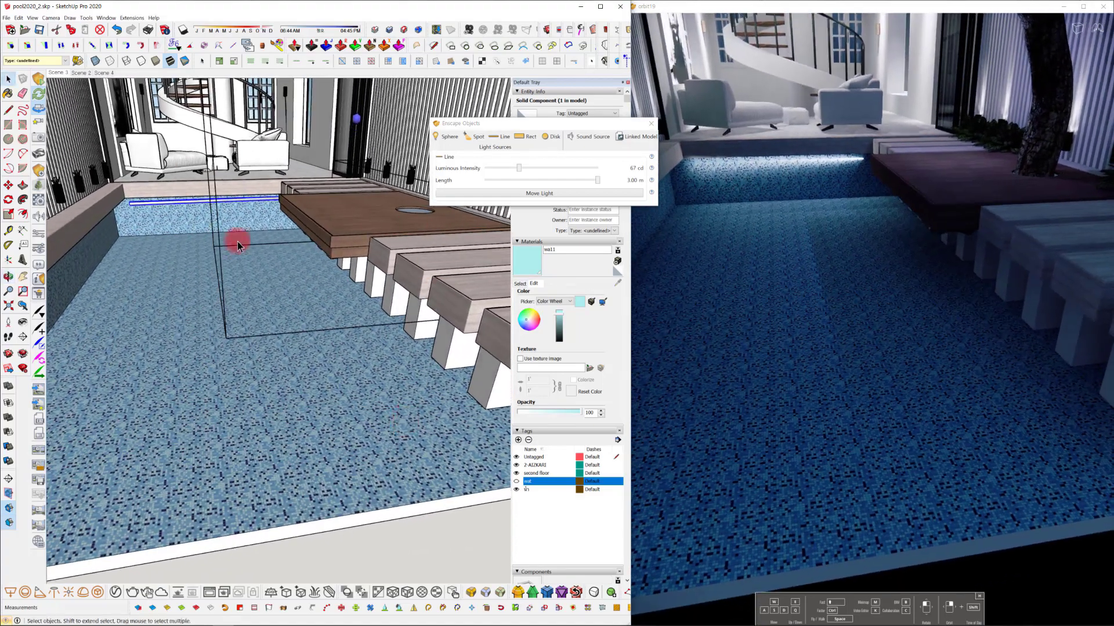
pyautogui.click(475, 136)
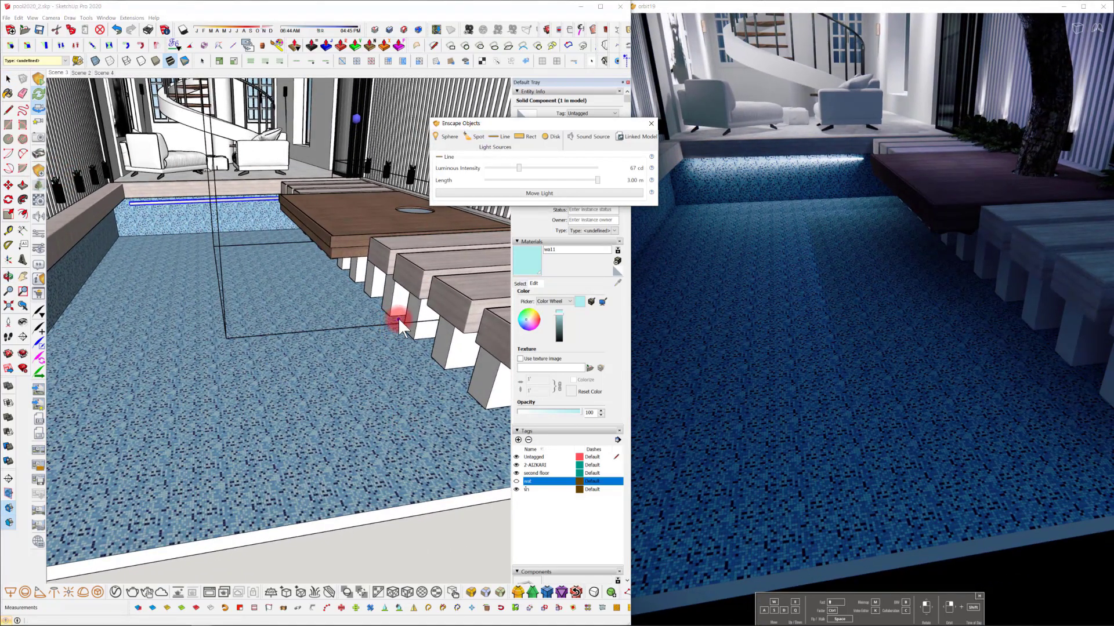
pyautogui.click(400, 299)
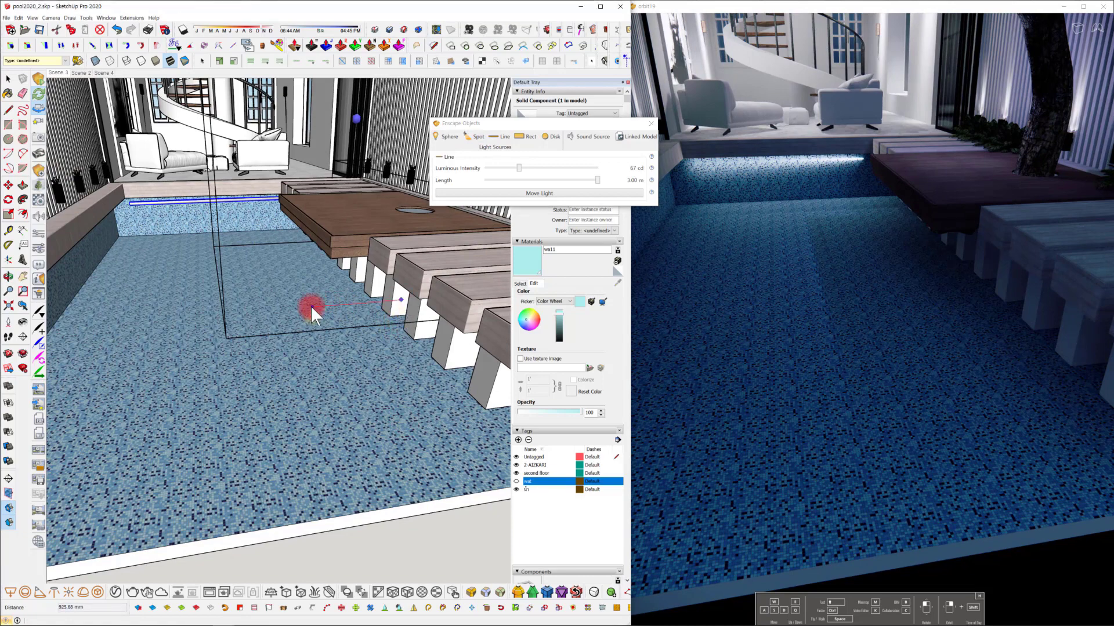
pyautogui.press('space')
pyautogui.moveTo(219, 317); pyautogui.dragTo(284, 292, button='middle')
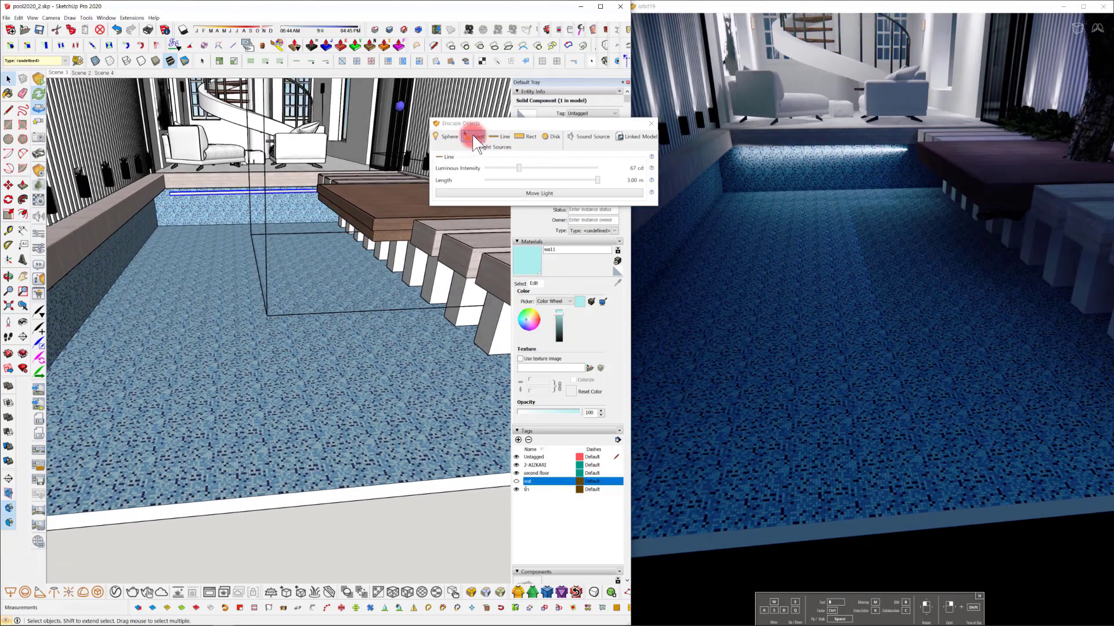
# Place an Enscape spot light at a support beneath the stepping planks, aimed across the pool floor.
pyautogui.click(472, 134)
pyautogui.click(86, 297)
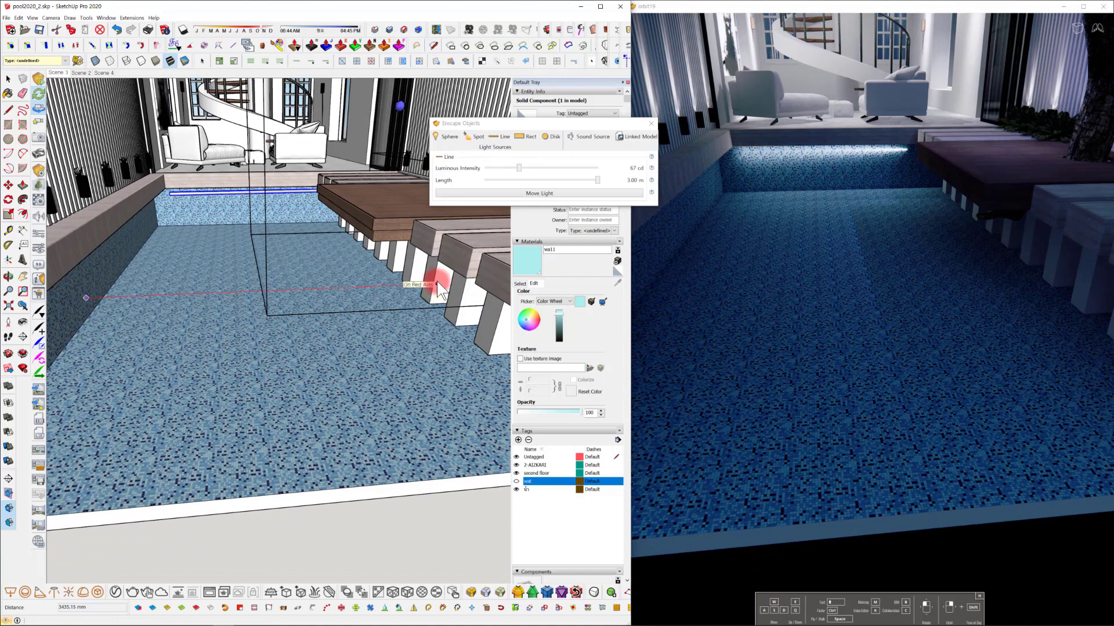
pyautogui.click(437, 284)
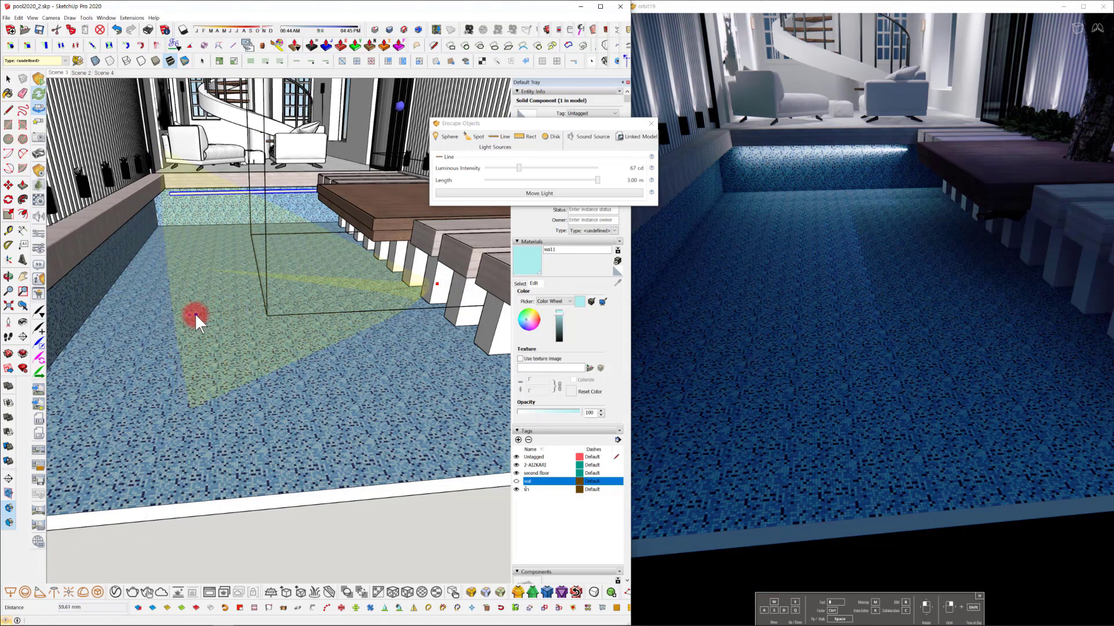
pyautogui.click(188, 314)
# Rotate and shift the spot light beside the plank supports so its beam points out across the pool floor.
pyautogui.scroll(3, 416, 284)
pyautogui.press('m')
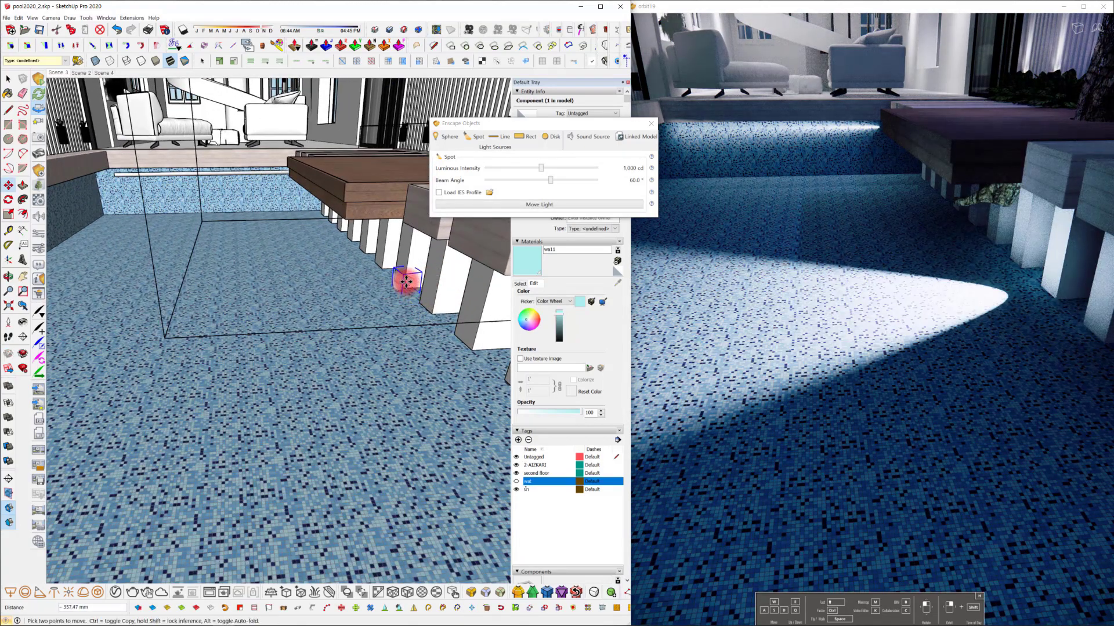
pyautogui.moveTo(406, 282)
pyautogui.mouseDown(button='middle')
pyautogui.moveTo(465, 298)
pyautogui.moveTo(486, 291)
pyautogui.moveTo(395, 267)
pyautogui.moveTo(374, 246)
pyautogui.mouseUp(button='middle')
pyautogui.press('q')
pyautogui.press('m')
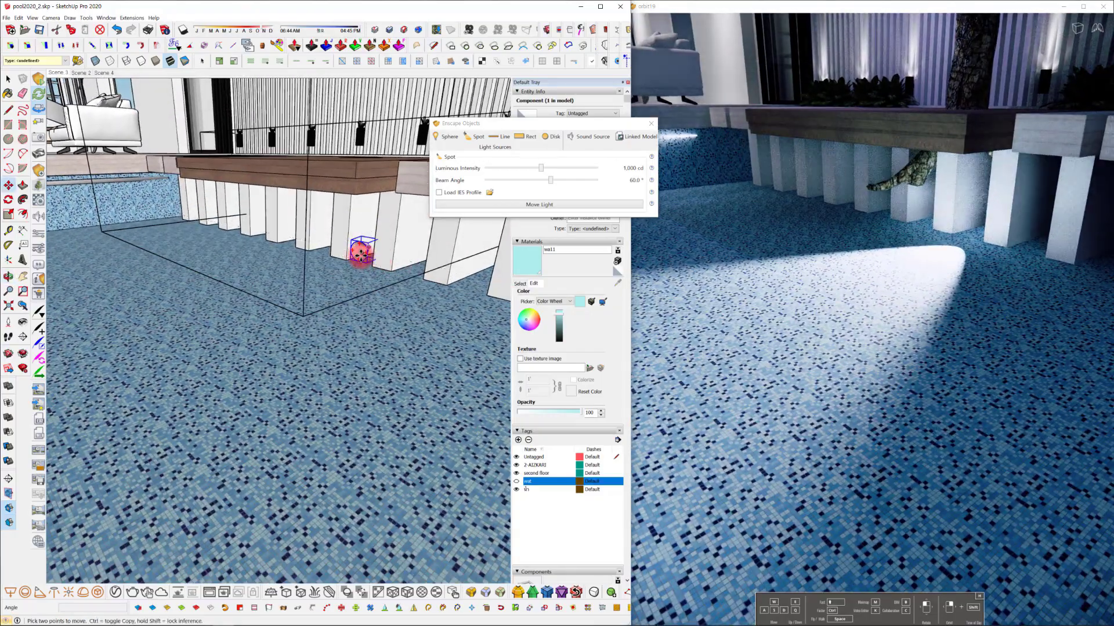
pyautogui.click(364, 232)
pyautogui.moveTo(278, 272)
pyautogui.mouseDown(button='middle')
pyautogui.moveTo(211, 256)
pyautogui.moveTo(232, 236)
pyautogui.moveTo(356, 218)
pyautogui.moveTo(299, 230)
pyautogui.moveTo(345, 239)
pyautogui.mouseUp(button='middle')
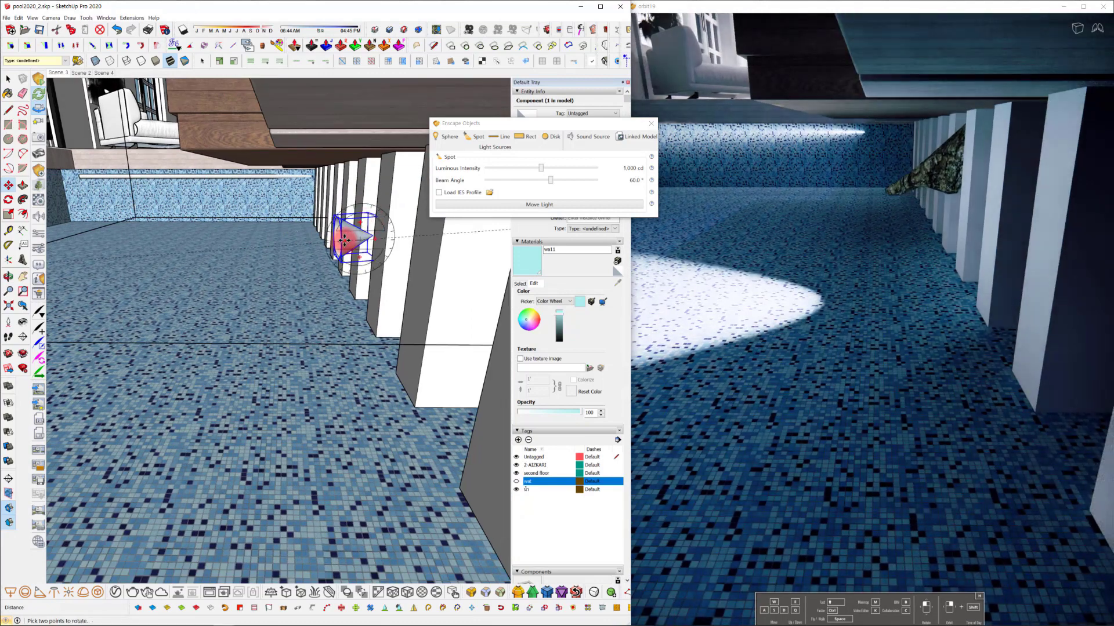
pyautogui.moveTo(340, 240); pyautogui.dragTo(353, 238)
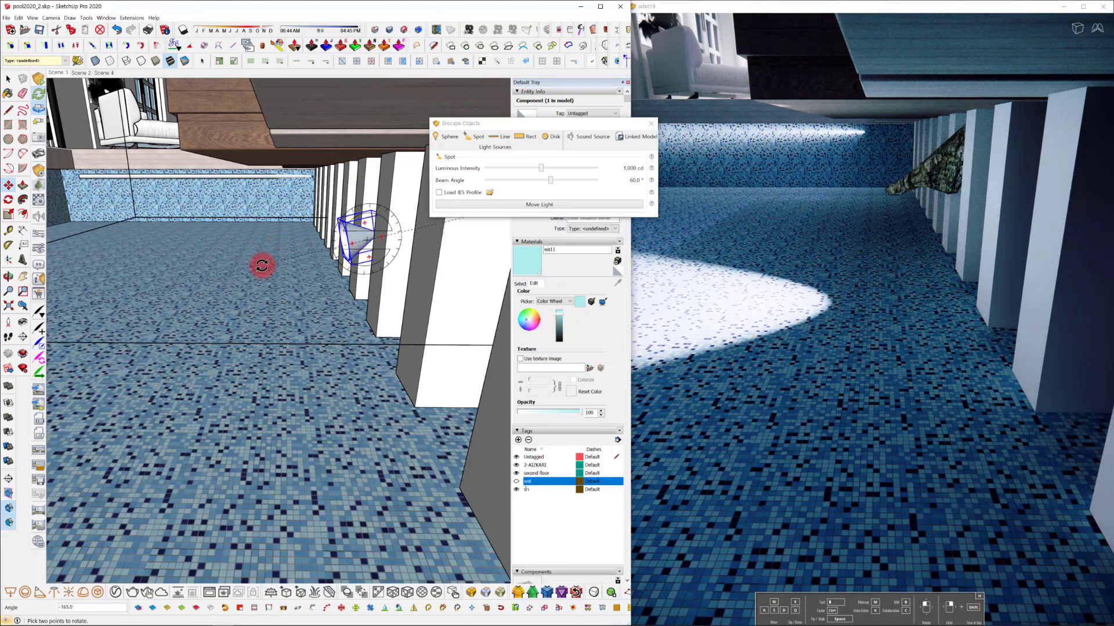
pyautogui.click(259, 259)
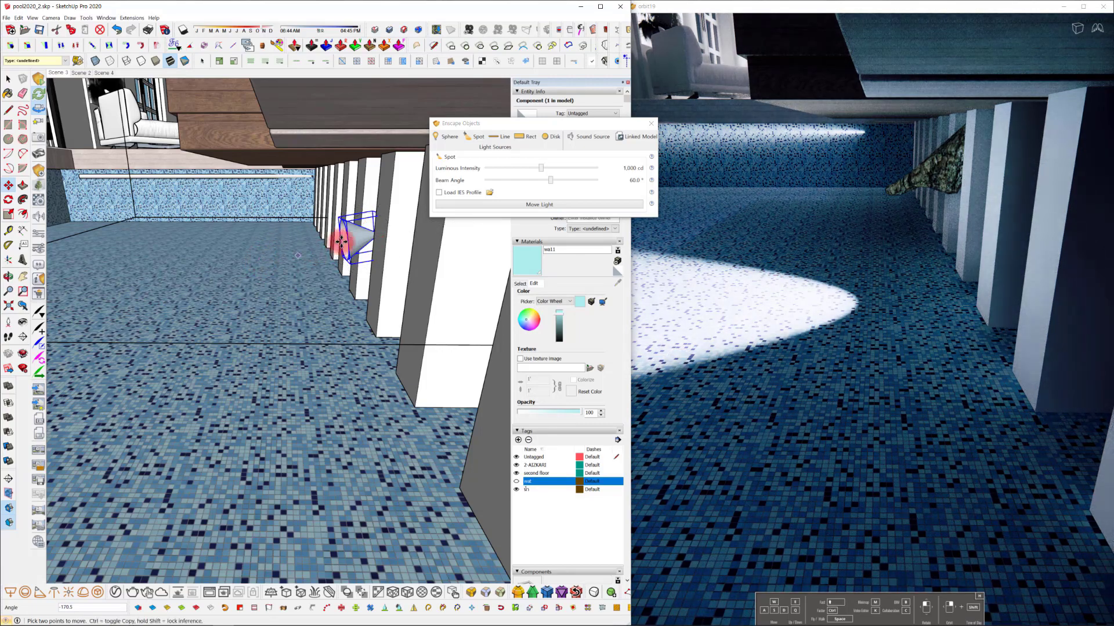
pyautogui.click(368, 233)
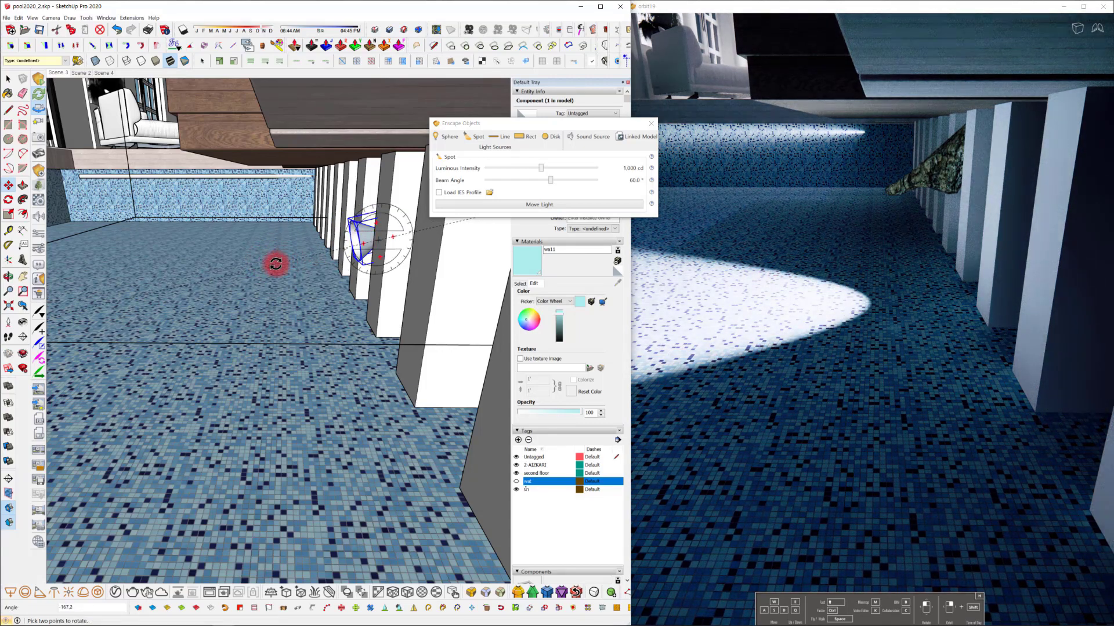
# Set the spot light's luminous intensity to 51 cd and beam angle to 70.9°, and reposition it between two plank supports.
pyautogui.moveTo(308, 266)
pyautogui.mouseDown(button='middle')
pyautogui.moveTo(342, 308)
pyautogui.moveTo(454, 341)
pyautogui.moveTo(421, 339)
pyautogui.moveTo(441, 325)
pyautogui.mouseUp(button='middle')
pyautogui.moveTo(550, 180)
pyautogui.mouseDown()
pyautogui.moveTo(526, 181)
pyautogui.moveTo(518, 168)
pyautogui.moveTo(577, 178)
pyautogui.moveTo(517, 167)
pyautogui.mouseUp()
pyautogui.moveTo(493, 264)
pyautogui.mouseDown(button='middle')
pyautogui.moveTo(462, 280)
pyautogui.moveTo(281, 274)
pyautogui.moveTo(363, 248)
pyautogui.mouseUp(button='middle')
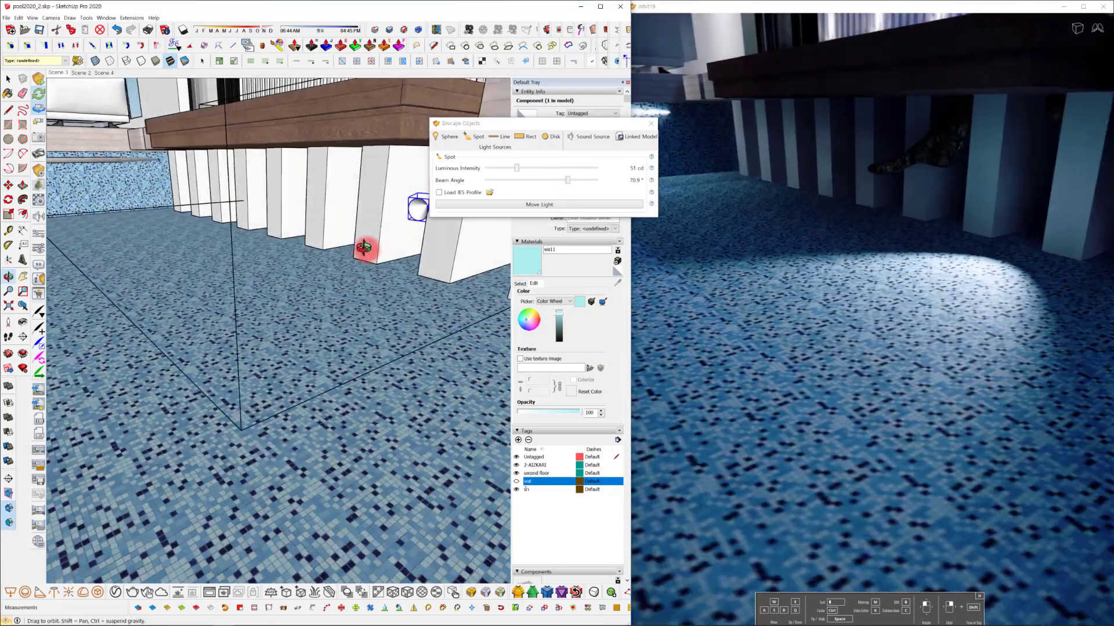
pyautogui.scroll(5, 313, 255)
pyautogui.press('m')
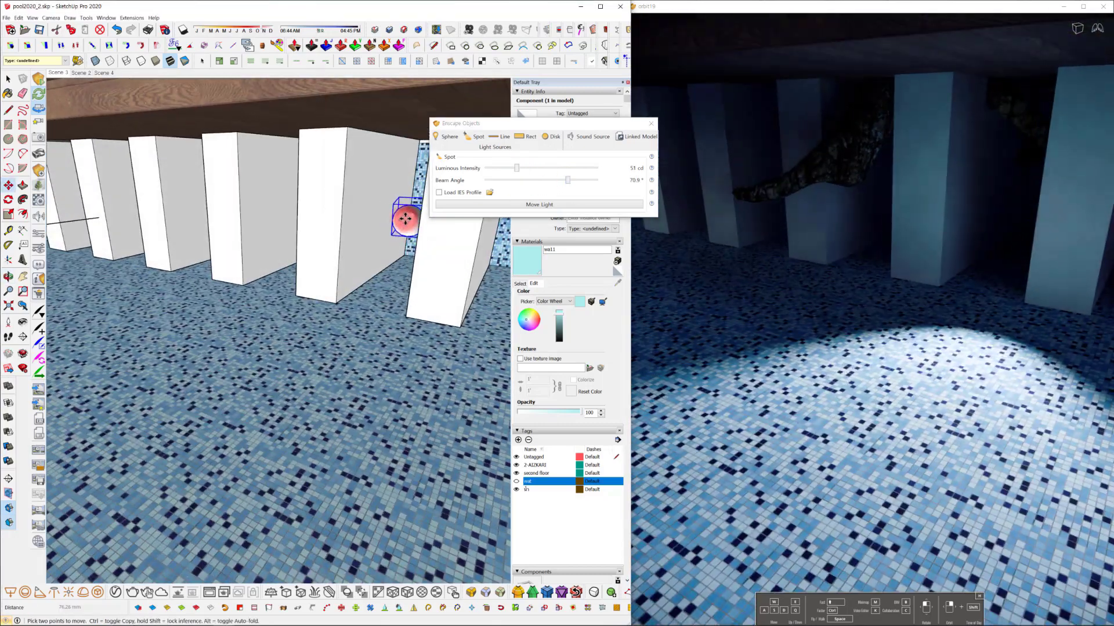
pyautogui.moveTo(410, 218)
pyautogui.mouseDown(button='middle')
pyautogui.moveTo(331, 238)
pyautogui.moveTo(435, 229)
pyautogui.moveTo(276, 231)
pyautogui.moveTo(385, 246)
pyautogui.moveTo(367, 251)
pyautogui.moveTo(273, 226)
pyautogui.moveTo(337, 230)
pyautogui.moveTo(279, 269)
pyautogui.mouseUp(button='middle')
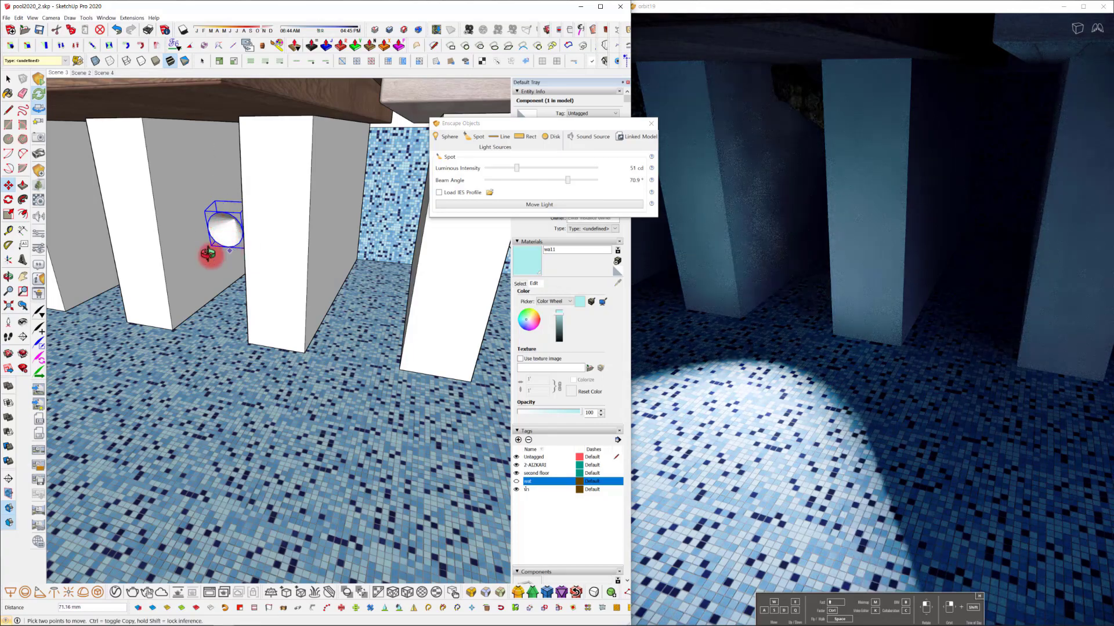
# Copy the spot light along the row of supports into every second gap, making two evenly spaced copies.
pyautogui.moveTo(209, 254)
pyautogui.mouseDown(button='middle')
pyautogui.moveTo(142, 252)
pyautogui.moveTo(184, 273)
pyautogui.moveTo(261, 254)
pyautogui.moveTo(277, 265)
pyautogui.mouseUp(button='middle')
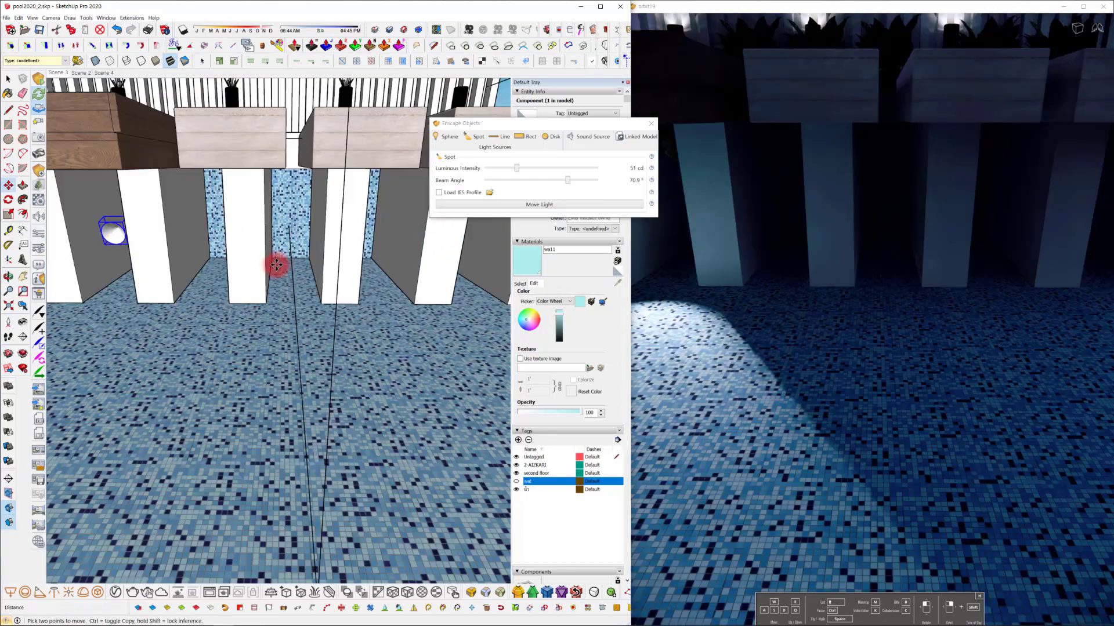
pyautogui.click(294, 232)
pyautogui.write('q')
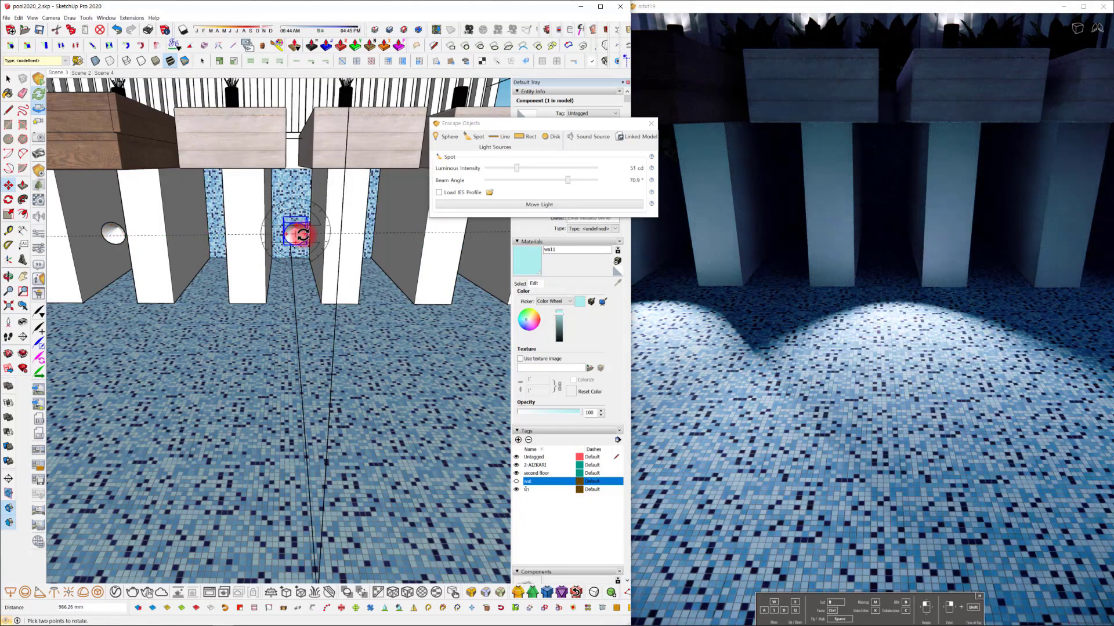
pyautogui.write('*2')
pyautogui.press('Return')
pyautogui.press('space')
# Lower the spot lights' luminous intensity to 11 cd and show the pool water again.
pyautogui.click(164, 302)
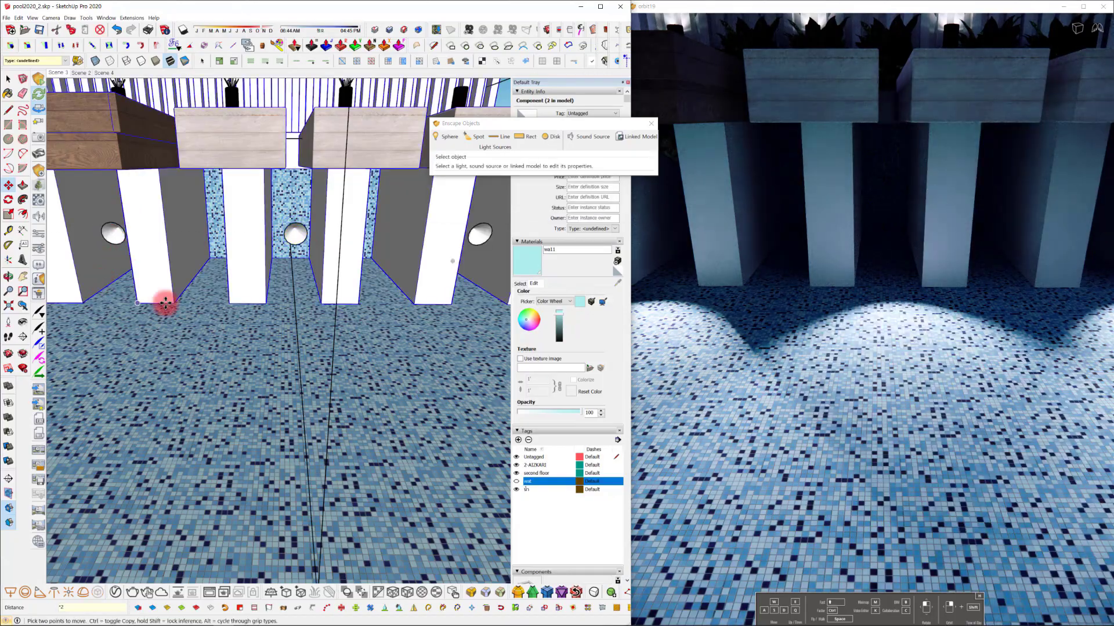
pyautogui.scroll(-3, 164, 303)
pyautogui.moveTo(164, 302)
pyautogui.mouseDown(button='middle')
pyautogui.moveTo(77, 313)
pyautogui.moveTo(348, 453)
pyautogui.moveTo(319, 417)
pyautogui.moveTo(461, 456)
pyautogui.moveTo(256, 390)
pyautogui.moveTo(363, 426)
pyautogui.moveTo(348, 325)
pyautogui.moveTo(370, 325)
pyautogui.mouseUp(button='middle')
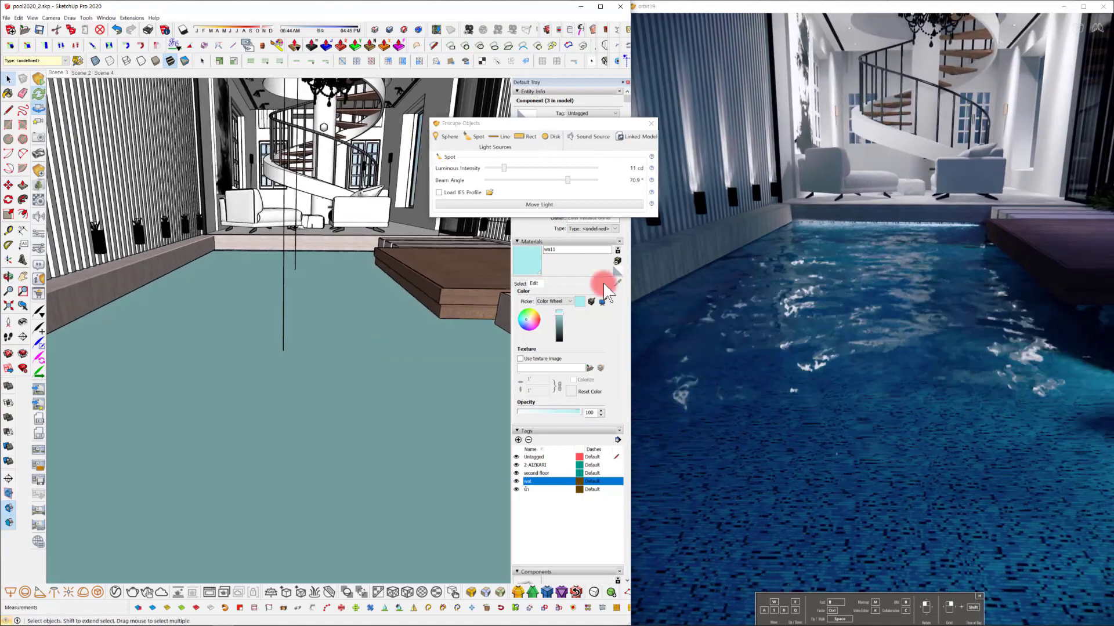
pyautogui.press('b')
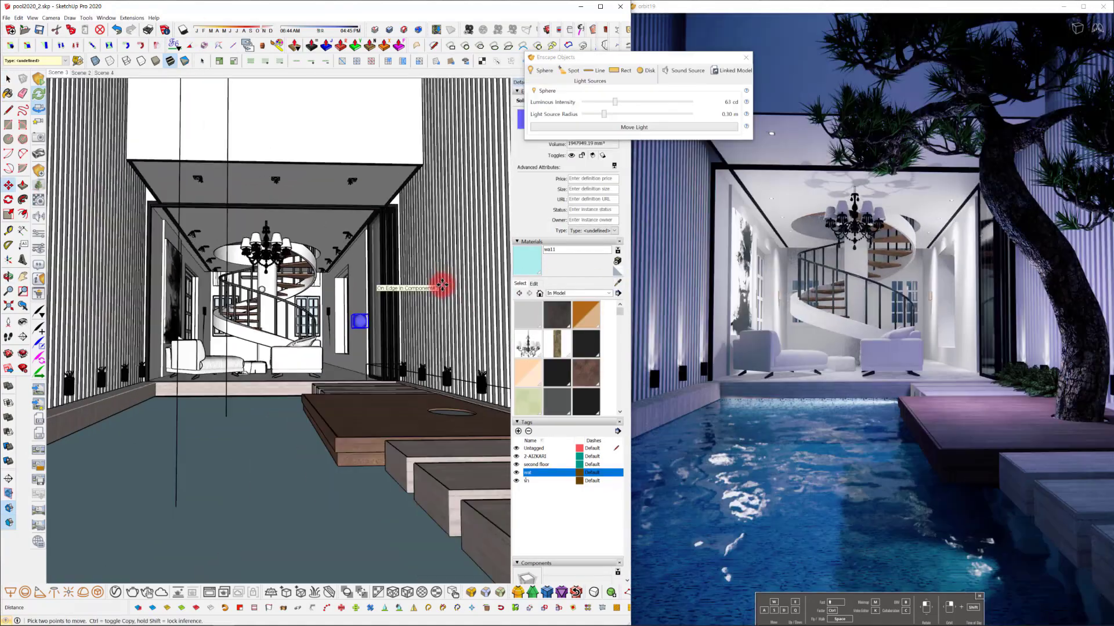
# Copy the sphere light from the villa entrance to the wooden deck beside the tree and raise the copy about 1420 mm.
pyautogui.scroll(-5, 439, 287)
pyautogui.moveTo(438, 288); pyautogui.dragTo(356, 318, button='middle')
pyautogui.scroll(3, 357, 317)
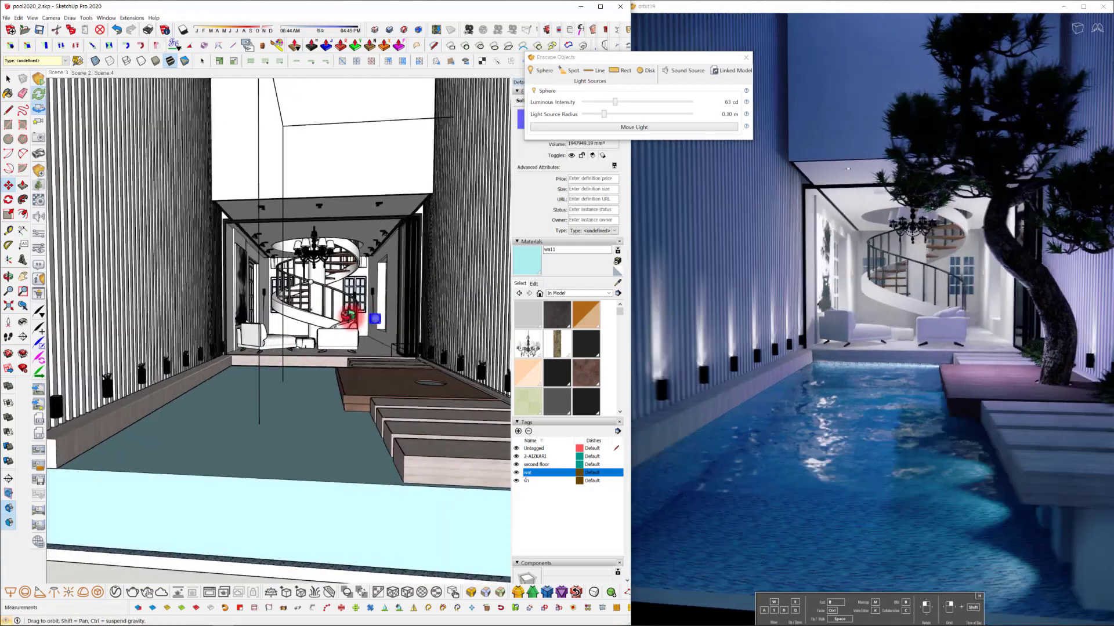
pyautogui.scroll(-3, 377, 318)
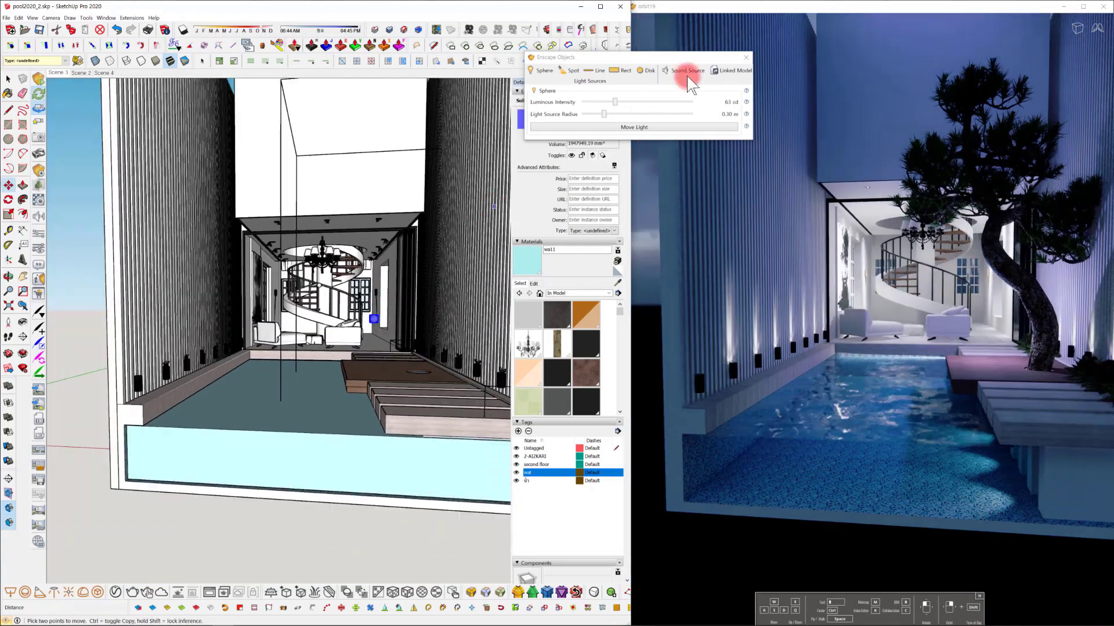
pyautogui.click(746, 60)
pyautogui.moveTo(374, 308)
pyautogui.mouseDown(button='middle')
pyautogui.moveTo(398, 376)
pyautogui.moveTo(319, 351)
pyautogui.mouseUp(button='middle')
pyautogui.scroll(1, 318, 351)
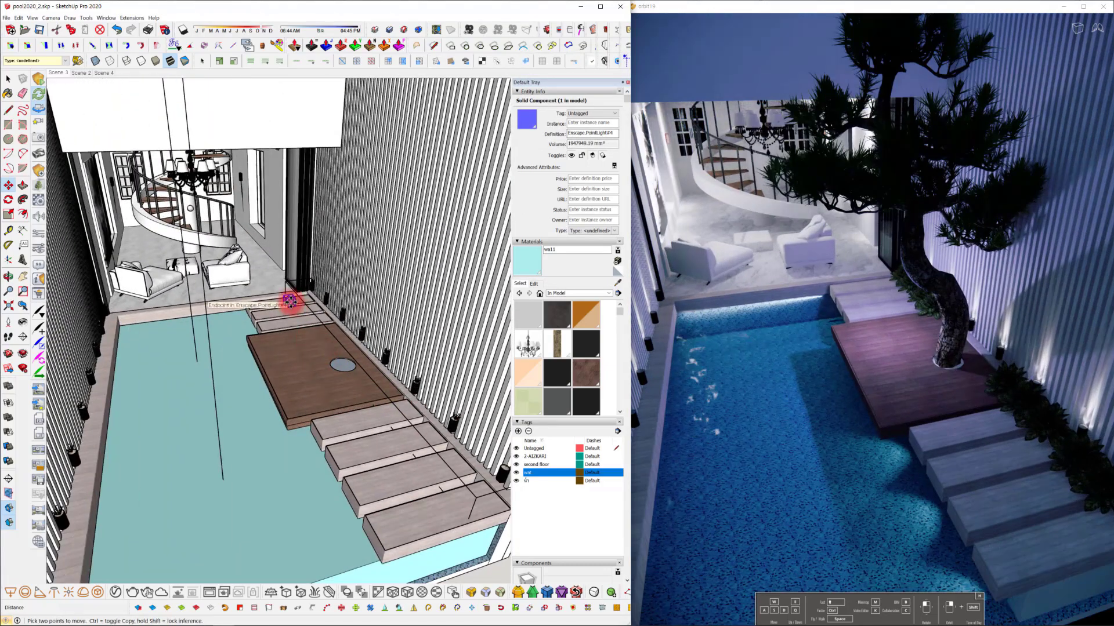
pyautogui.press('ctrl')
pyautogui.click(291, 301)
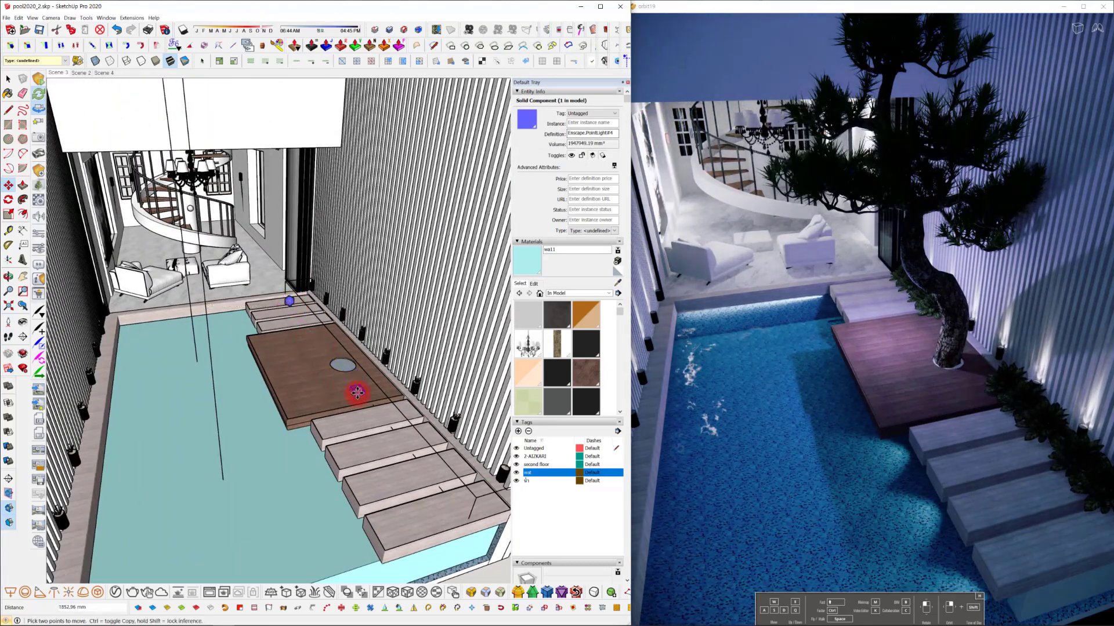
pyautogui.click(356, 392)
pyautogui.moveTo(357, 393); pyautogui.dragTo(348, 341, button='middle')
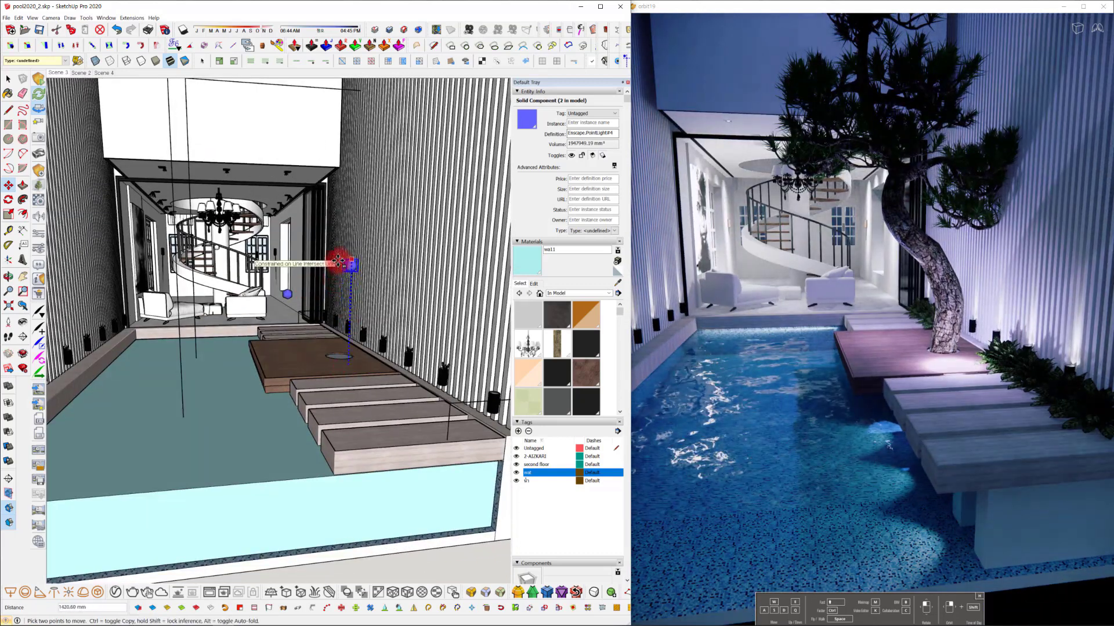
pyautogui.click(349, 264)
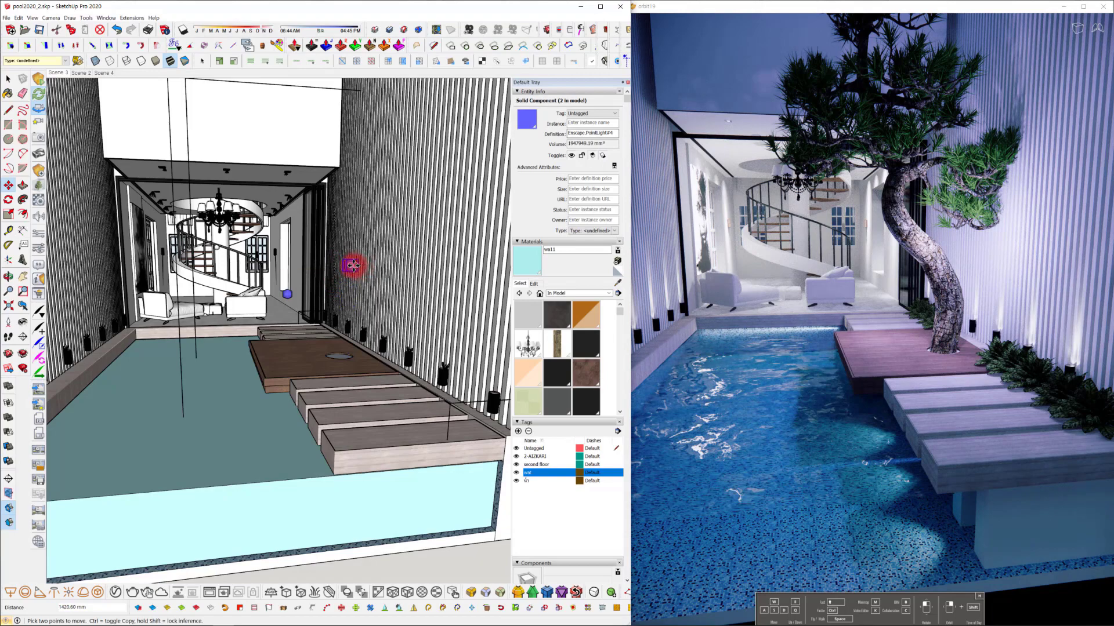
# Reduce the sphere lights' luminous intensity and set their light source radius to 0.24 m.
pyautogui.moveTo(361, 265)
pyautogui.mouseDown(button='middle')
pyautogui.moveTo(331, 293)
pyautogui.moveTo(390, 301)
pyautogui.moveTo(419, 185)
pyautogui.mouseUp(button='middle')
pyautogui.click(40, 172)
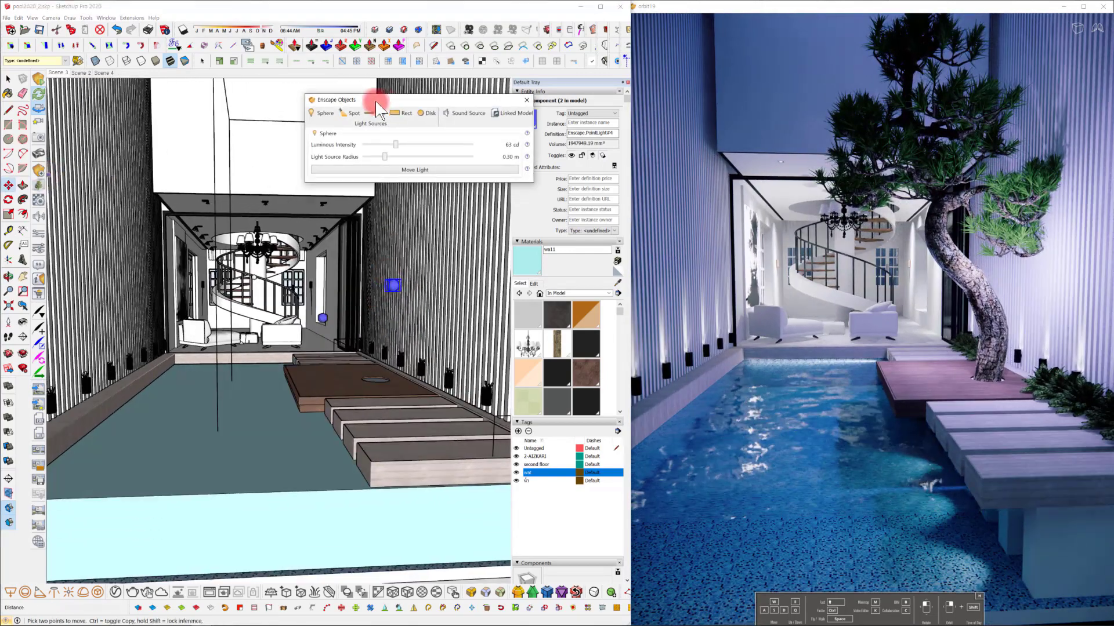
pyautogui.moveTo(399, 152)
pyautogui.mouseDown()
pyautogui.moveTo(388, 172)
pyautogui.moveTo(385, 145)
pyautogui.mouseUp()
pyautogui.moveTo(373, 157); pyautogui.dragTo(383, 163)
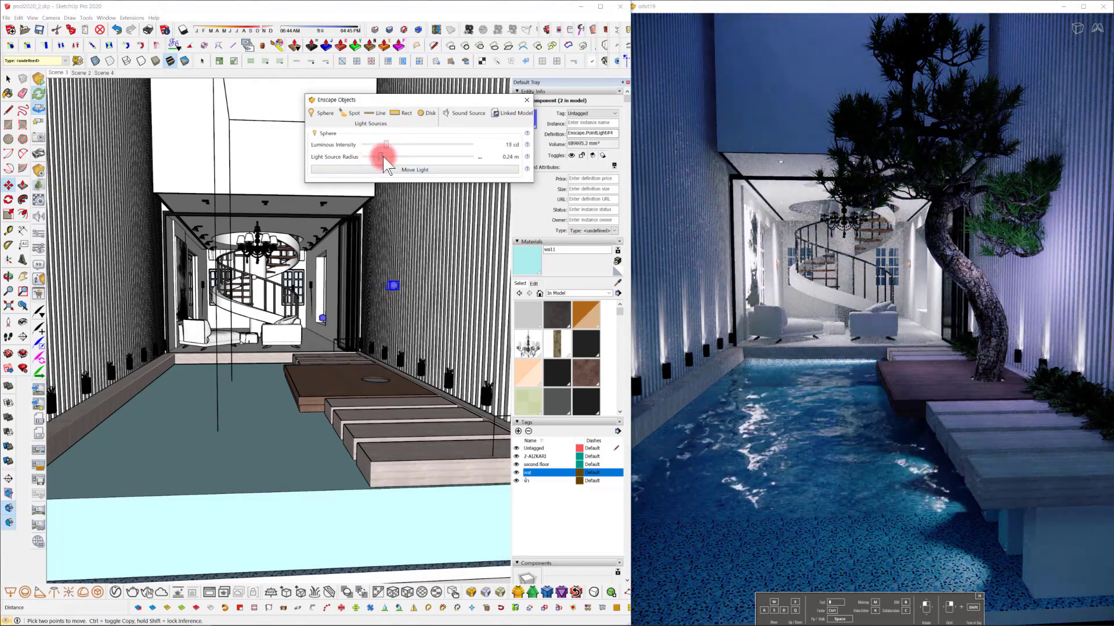
pyautogui.click(527, 101)
# Hide the "wat" tag to expose the pool's tiled floor from the front of the pool.
pyautogui.scroll(5, 313, 400)
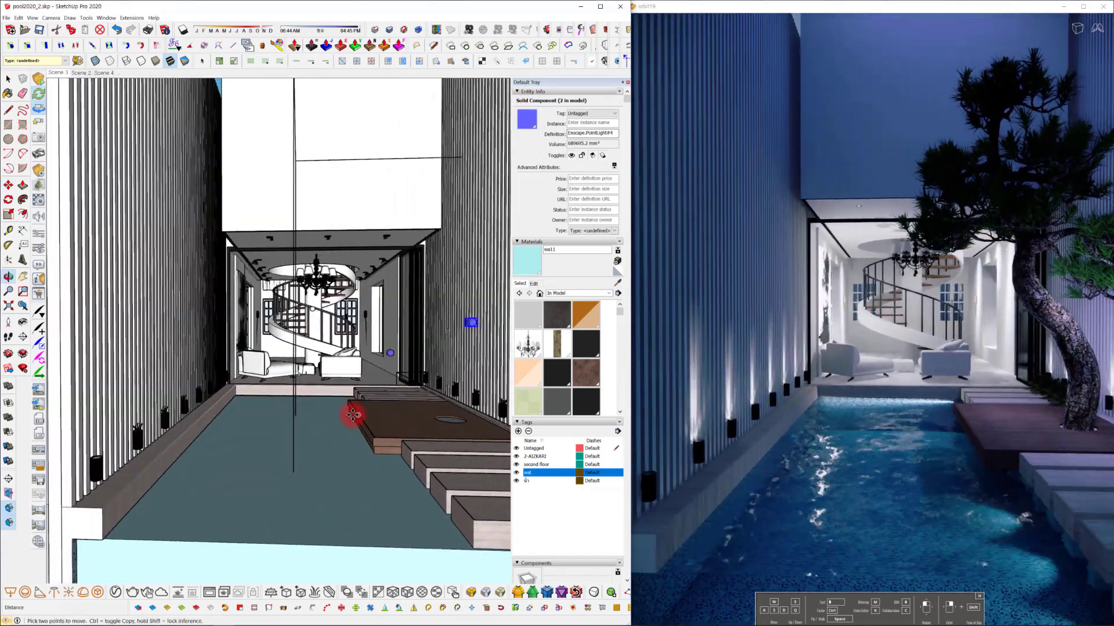
pyautogui.scroll(-5, 352, 415)
pyautogui.moveTo(351, 403)
pyautogui.mouseDown(button='middle')
pyautogui.moveTo(325, 401)
pyautogui.moveTo(365, 348)
pyautogui.mouseUp(button='middle')
pyautogui.press('m')
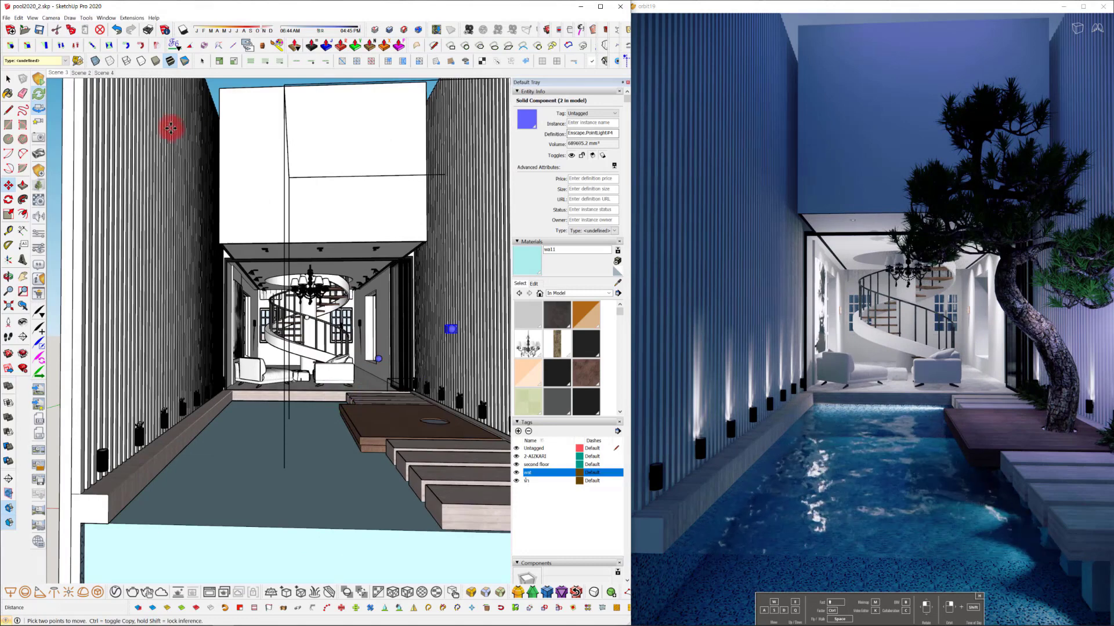
pyautogui.click(516, 472)
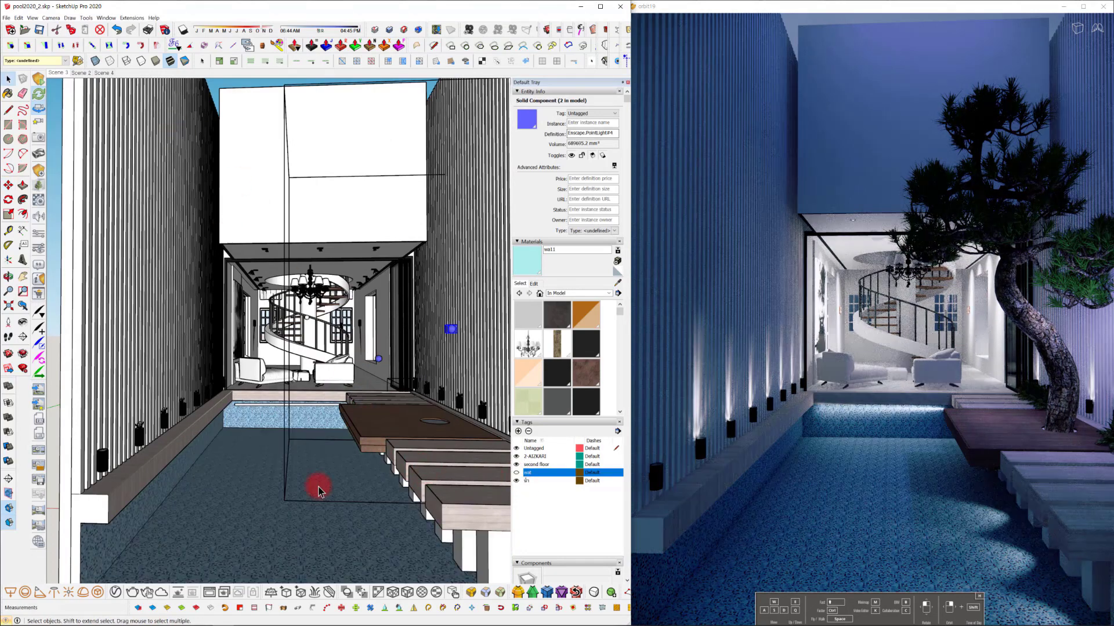
# Reuse the pool tile's albedo as a bump map at 1.58, and set its roughness to 23.9% and metallic to 54.8%.
pyautogui.click(39, 200)
pyautogui.click(681, 183)
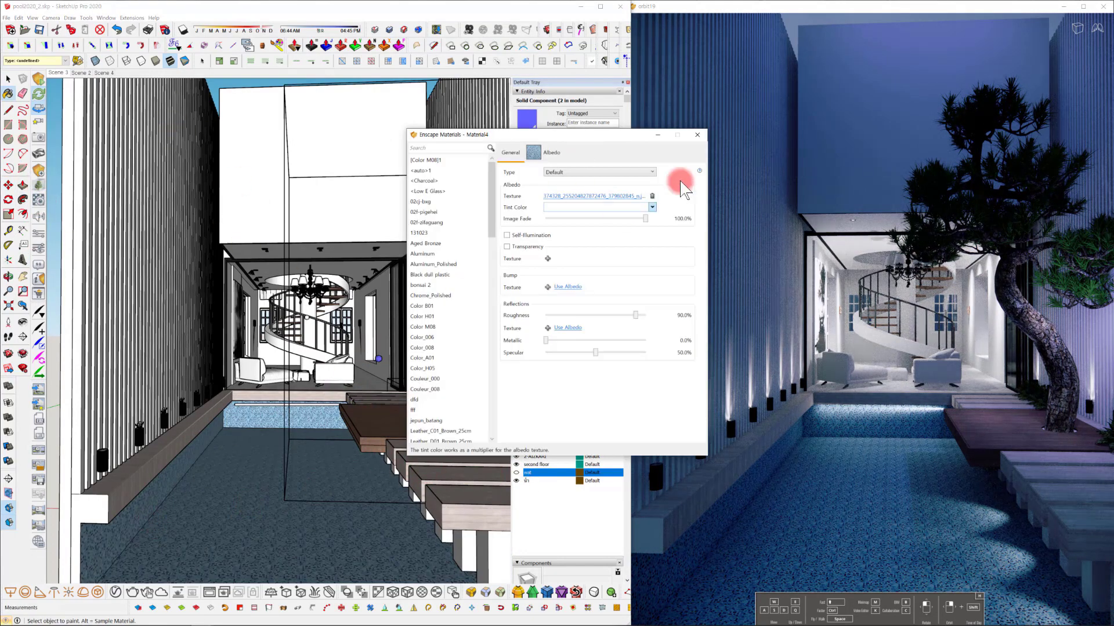
pyautogui.click(571, 288)
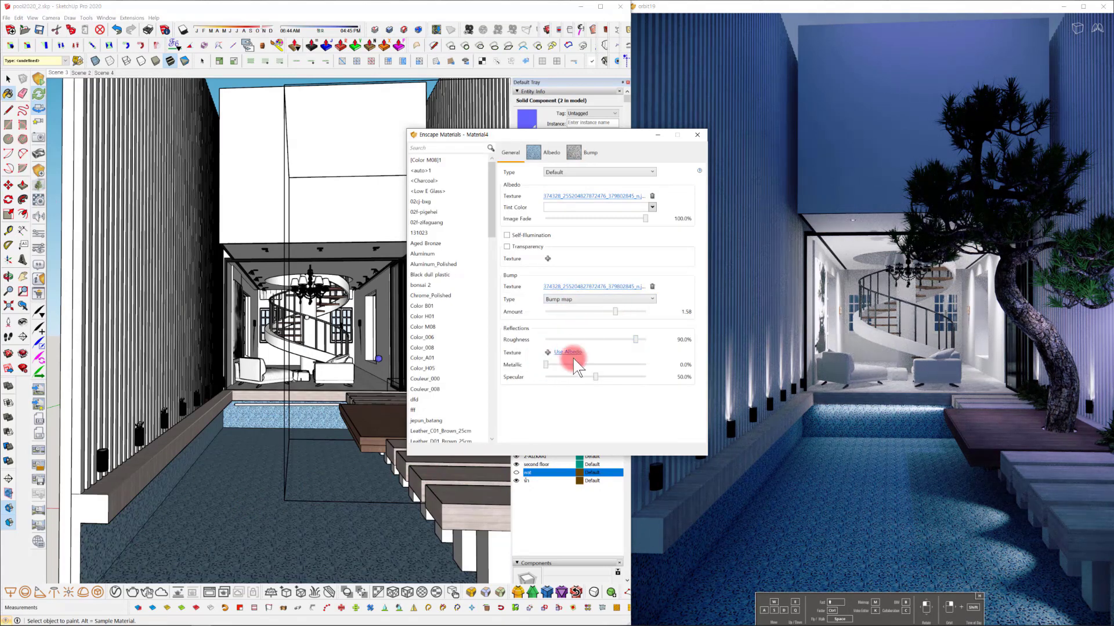
pyautogui.moveTo(549, 362); pyautogui.dragTo(569, 347)
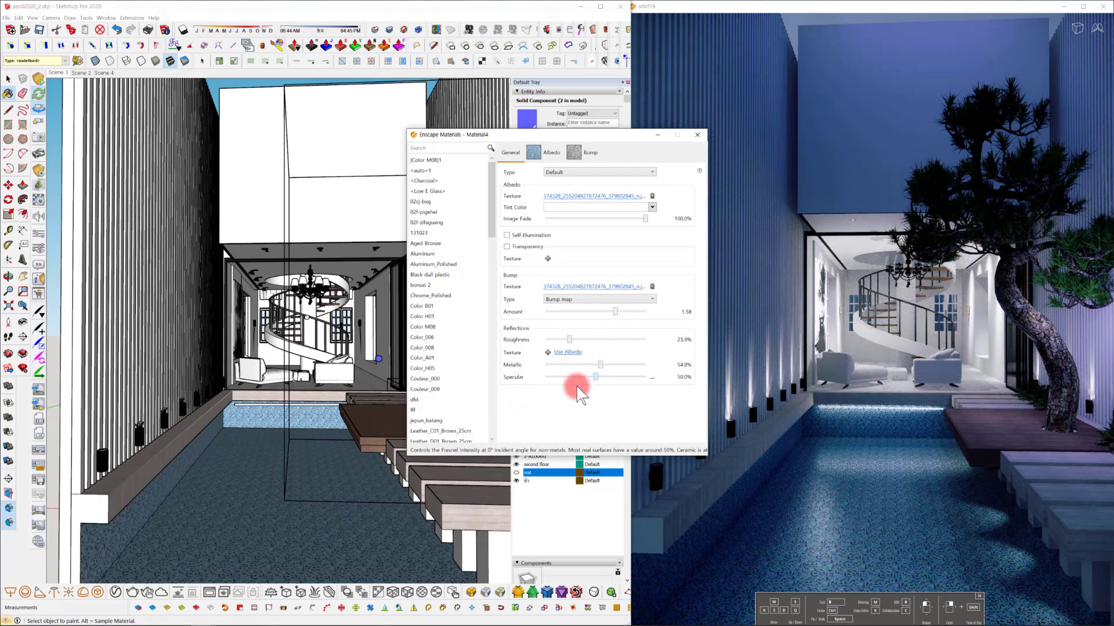
pyautogui.click(699, 137)
# Show the "wat" tag again and sample the wood material of the stepping planks beside the deck.
pyautogui.click(516, 472)
pyautogui.moveTo(228, 478)
pyautogui.mouseDown(button='middle')
pyautogui.moveTo(246, 491)
pyautogui.moveTo(286, 450)
pyautogui.moveTo(269, 471)
pyautogui.moveTo(301, 502)
pyautogui.moveTo(244, 503)
pyautogui.moveTo(215, 458)
pyautogui.moveTo(323, 510)
pyautogui.moveTo(203, 495)
pyautogui.moveTo(318, 417)
pyautogui.moveTo(345, 474)
pyautogui.moveTo(352, 425)
pyautogui.mouseUp(button='middle')
pyautogui.click(618, 283)
pyautogui.click(365, 417)
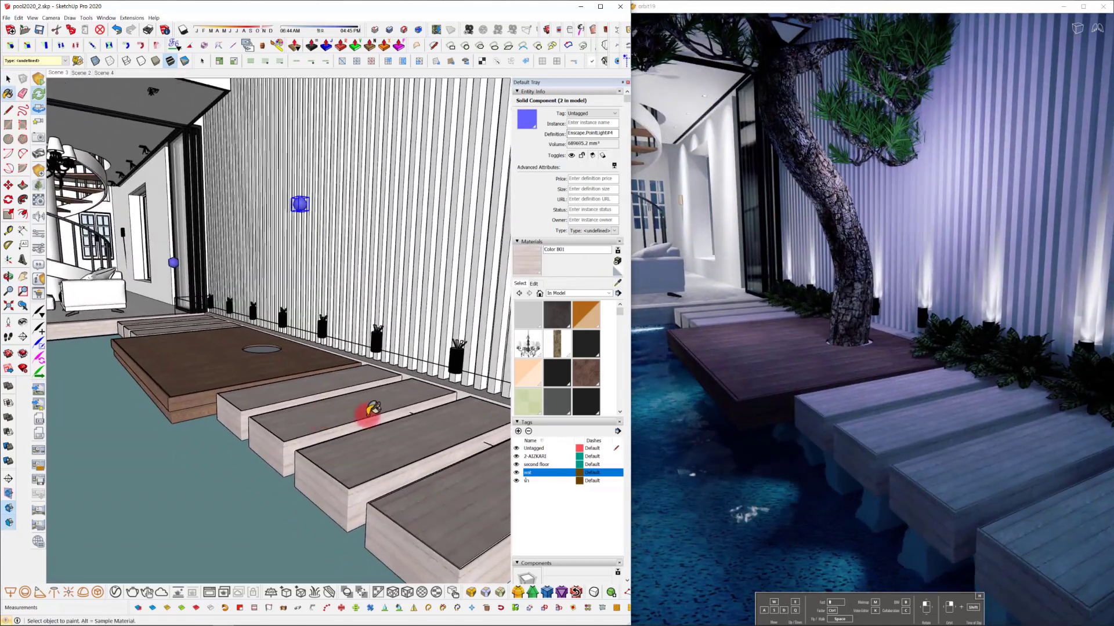
# Load Wood_Planks_A_Bump.jpg as the Color B01 material's bump map with an amount of 1.53.
pyautogui.click(38, 201)
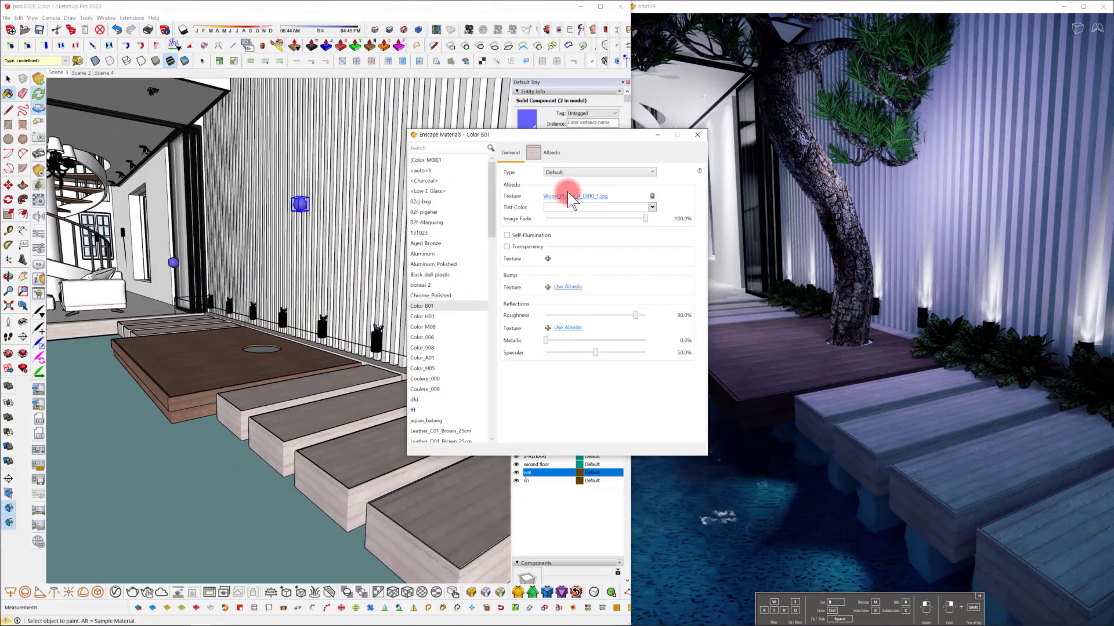
pyautogui.click(547, 287)
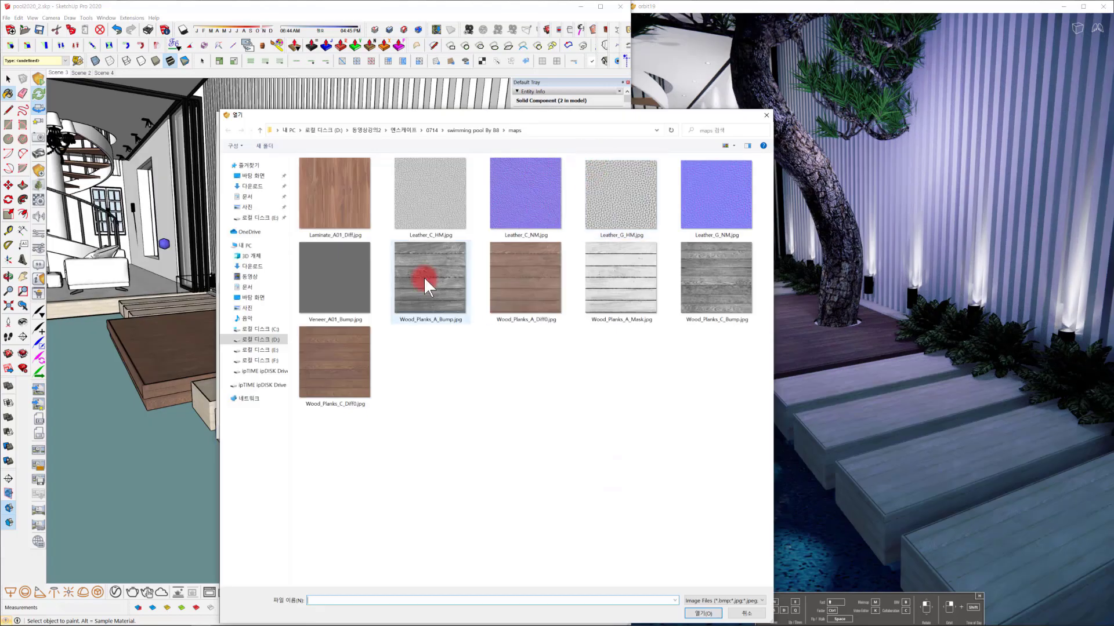
pyautogui.click(703, 613)
pyautogui.moveTo(390, 293)
pyautogui.mouseDown()
pyautogui.moveTo(449, 311)
pyautogui.moveTo(426, 295)
pyautogui.mouseUp()
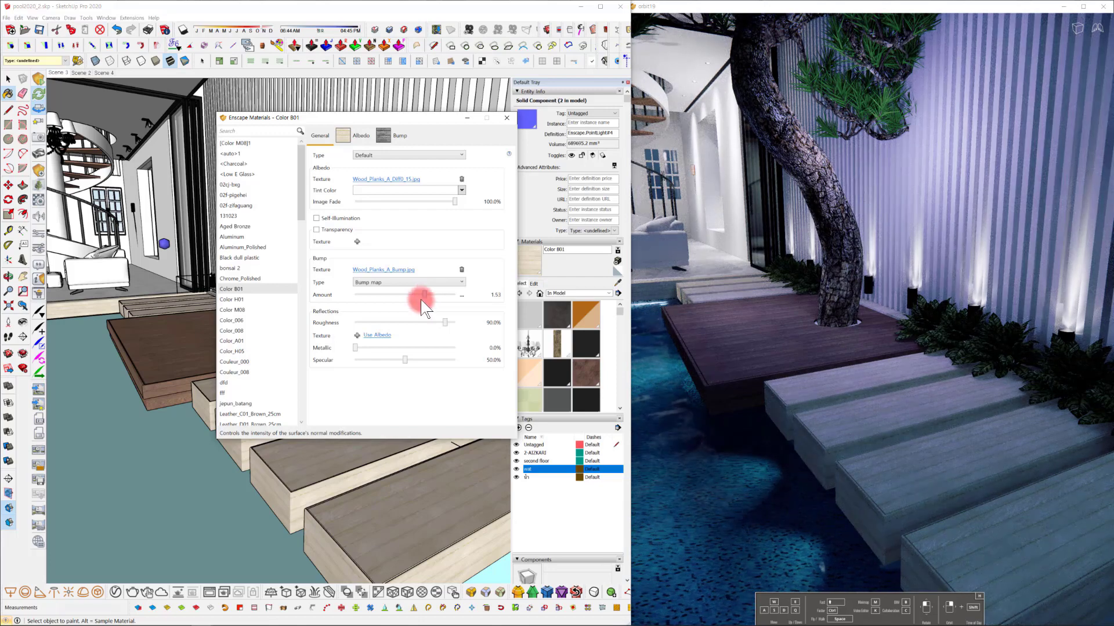
# Load Two_lane_solid_line_road_wet_02_1K_Roughness.png from the "swimming pool By BB" folder as Color B01's roughness texture.
pyautogui.click(358, 336)
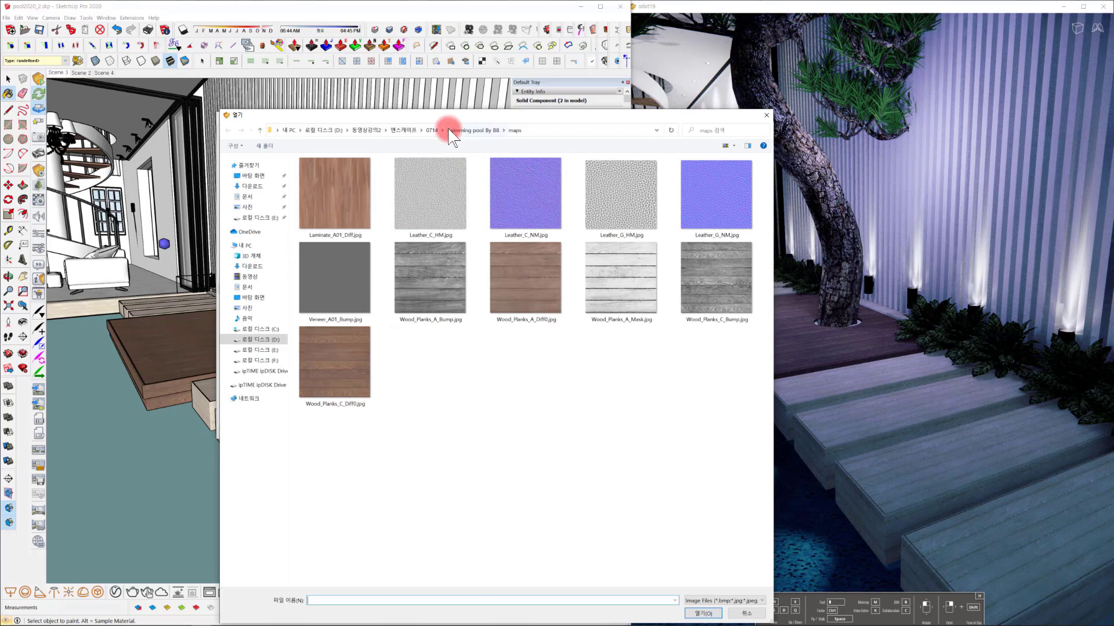
pyautogui.click(448, 128)
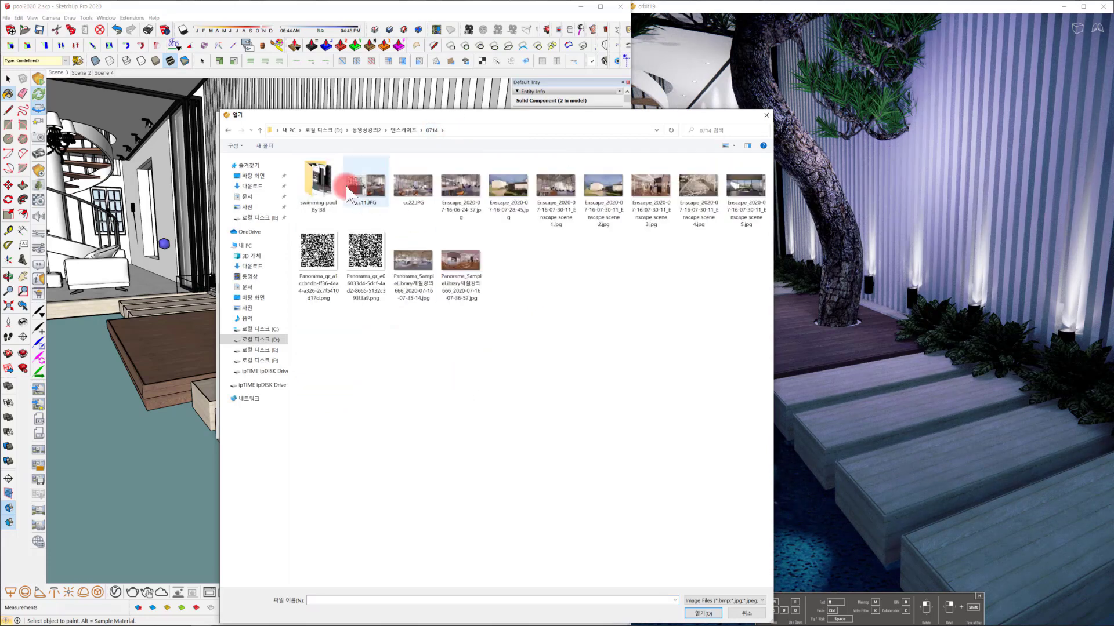
pyautogui.doubleClick(326, 187)
pyautogui.click(377, 244)
pyautogui.click(698, 613)
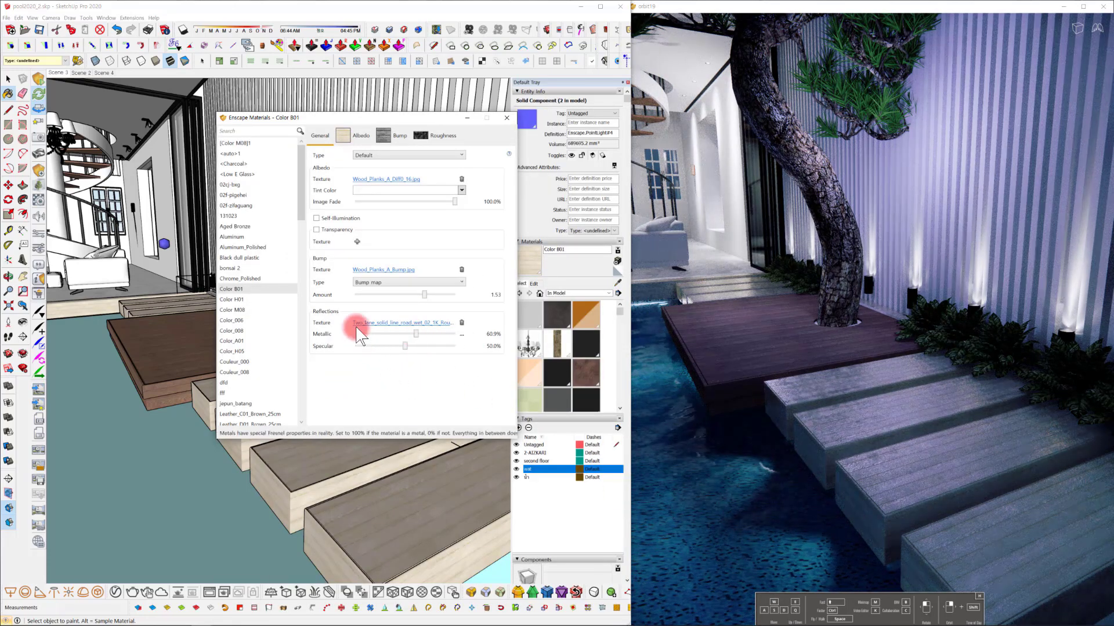
# Give Color B01's roughness texture an explicit transformation of 2 m width and 2 m height.
pyautogui.click(433, 140)
pyautogui.click(318, 312)
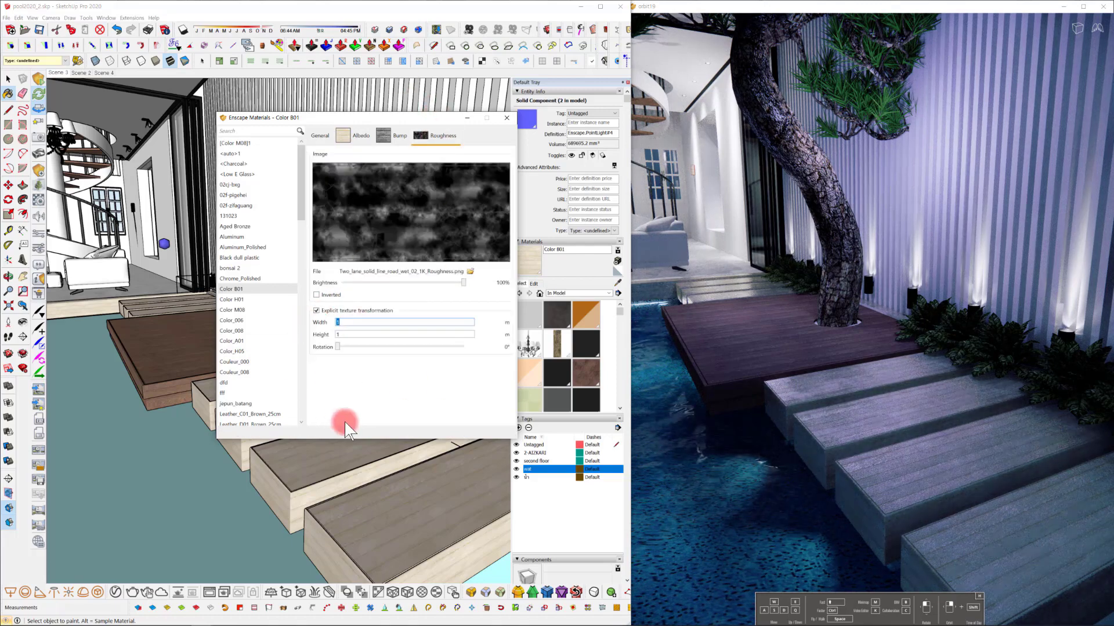
pyautogui.doubleClick(342, 335)
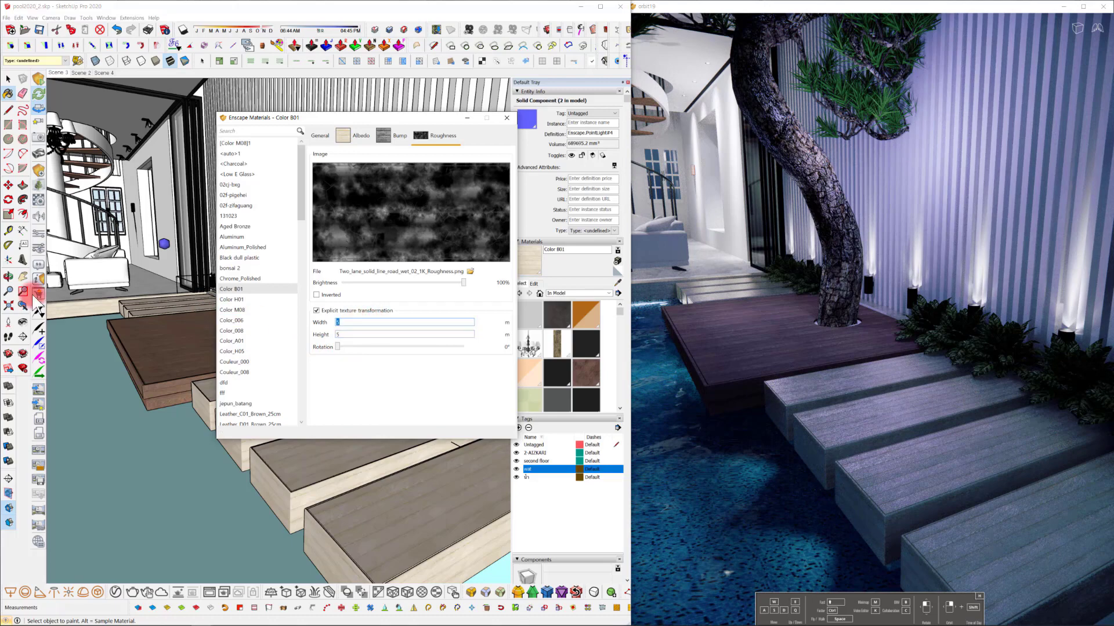
pyautogui.doubleClick(348, 334)
pyautogui.write('2')
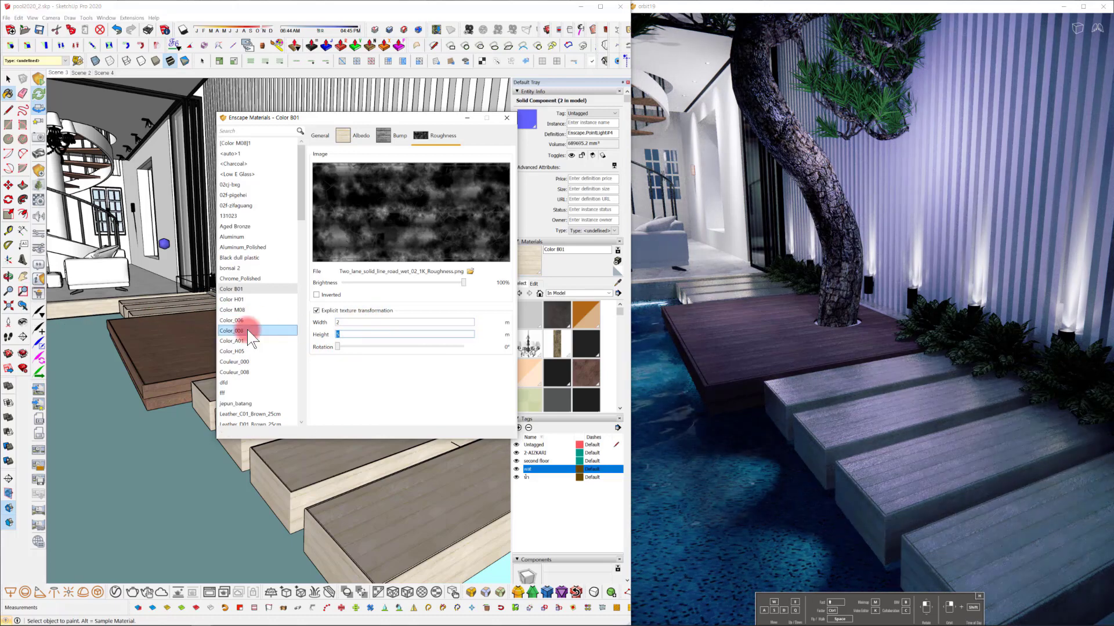
# Set Color B01's metallic to 75.4%, specular to 62.8% and bump amount to 0.66.
pyautogui.click(324, 136)
pyautogui.moveTo(420, 334)
pyautogui.mouseDown()
pyautogui.moveTo(459, 336)
pyautogui.moveTo(426, 332)
pyautogui.moveTo(419, 346)
pyautogui.moveTo(429, 334)
pyautogui.mouseUp()
pyautogui.click(385, 145)
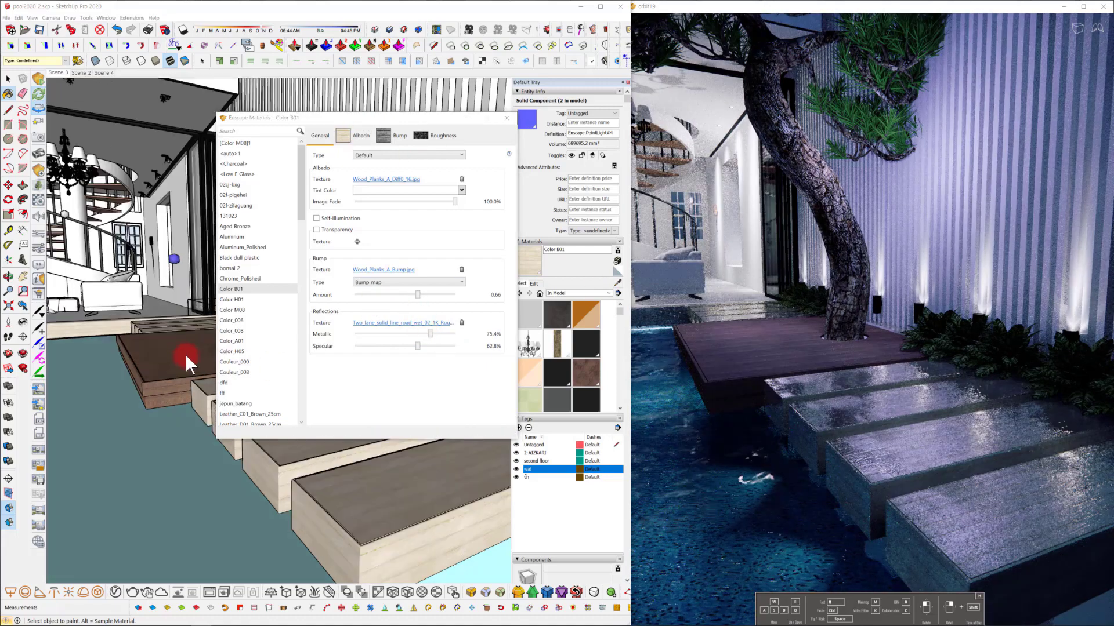
# Sample the wooden deck's material and load Wood_Planks_C_Bump.jpg from the maps folder as its bump map.
pyautogui.keyDown('alt'); pyautogui.click(186, 358); pyautogui.keyUp('alt')
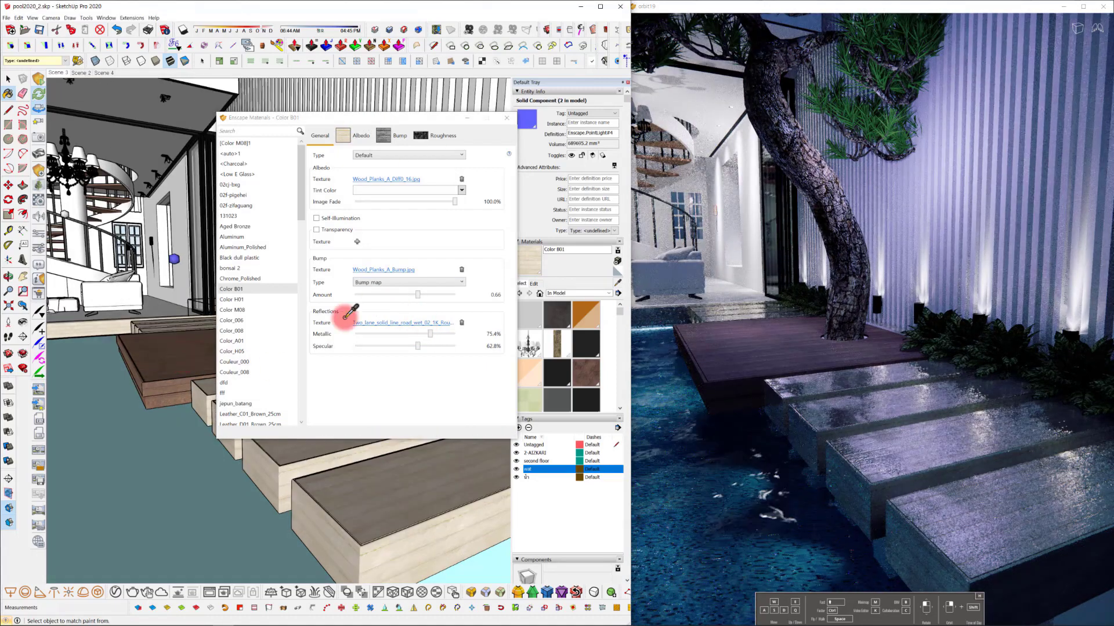
pyautogui.click(355, 271)
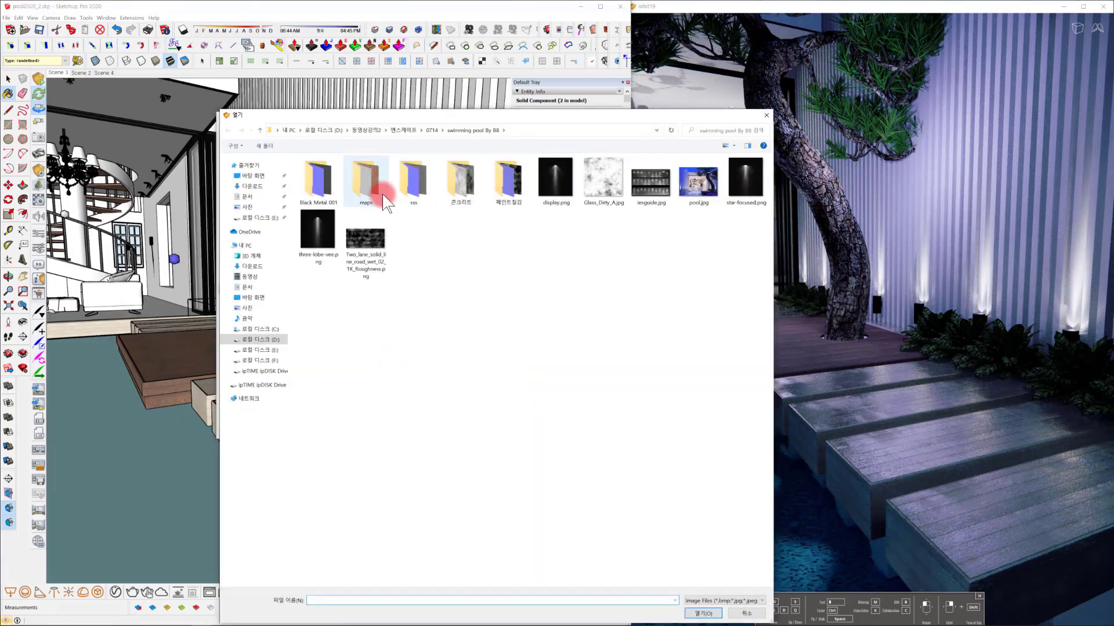
pyautogui.doubleClick(366, 180)
pyautogui.click(716, 278)
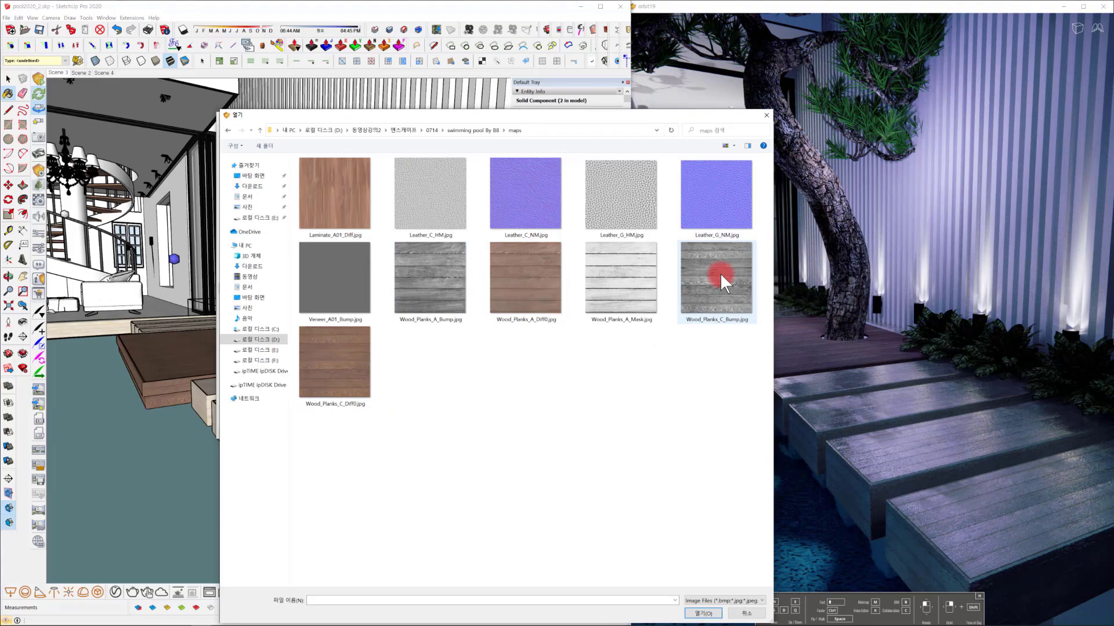
pyautogui.click(703, 612)
# Set the deck material's bump amount to 2.63 and its roughness to 54.0%.
pyautogui.scroll(5, 357, 508)
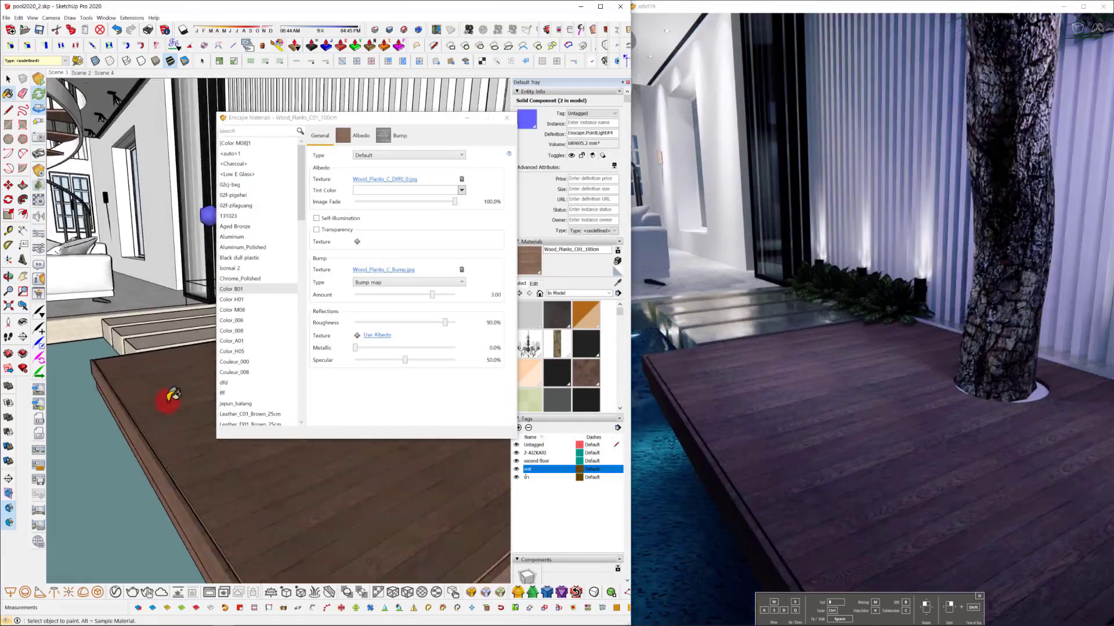
pyautogui.press('space')
pyautogui.scroll(1, 170, 416)
pyautogui.moveTo(172, 419); pyautogui.dragTo(197, 436, button='middle')
pyautogui.scroll(-1, 197, 436)
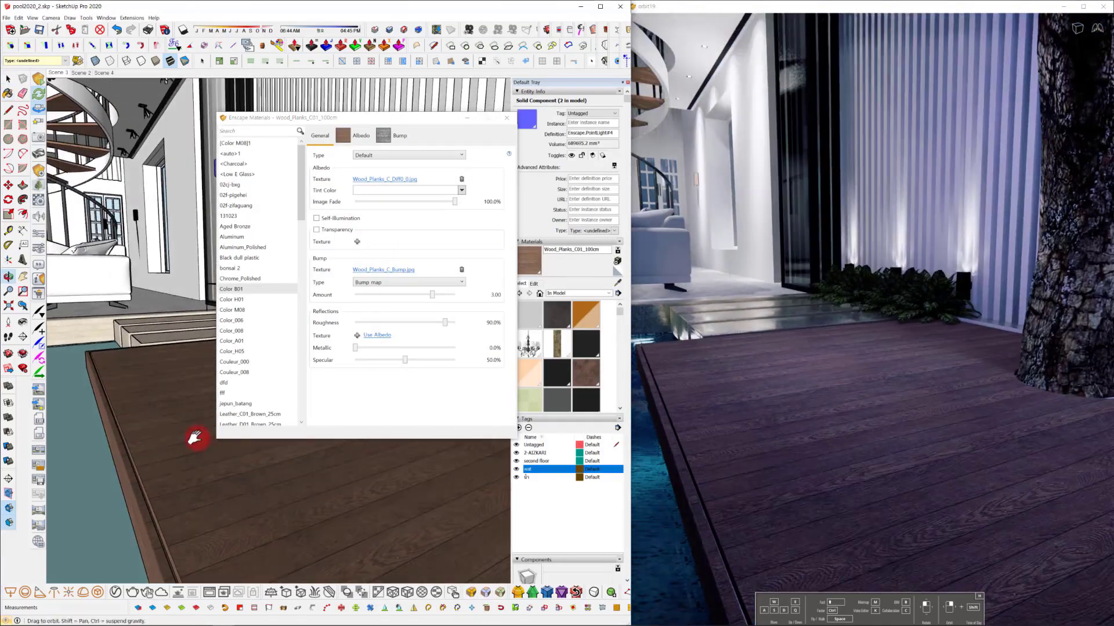
pyautogui.moveTo(433, 295); pyautogui.dragTo(409, 322)
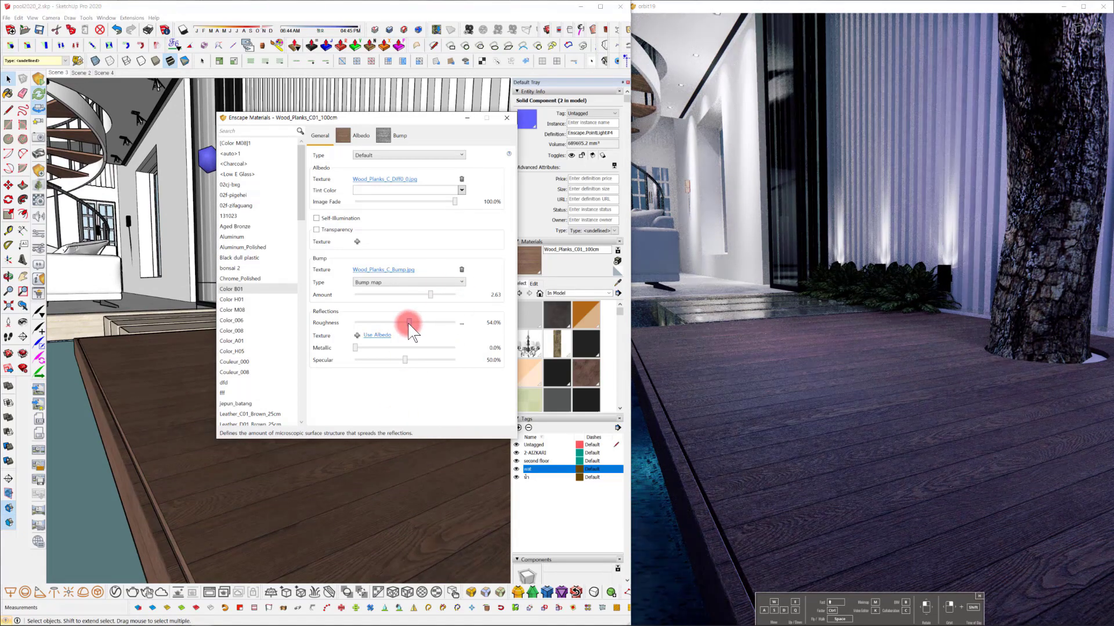
pyautogui.click(389, 514)
# Load Two_lane_solid_line_road_wet_02_1K_Roughness.png as the deck material's roughness texture and set its metallic to 76.6%.
pyautogui.click(357, 335)
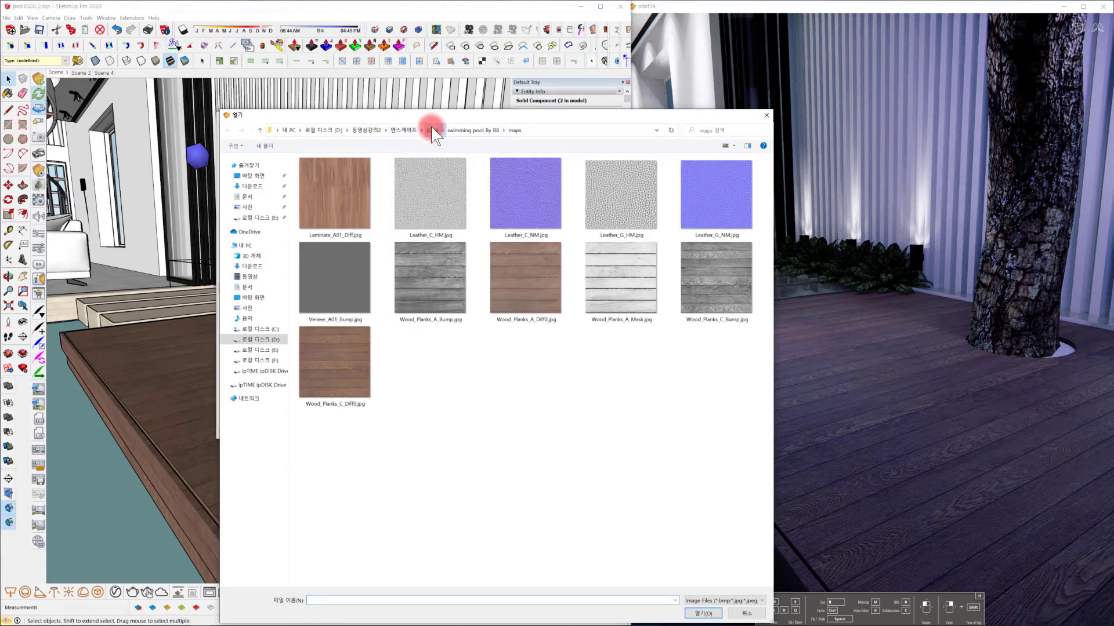
pyautogui.click(431, 130)
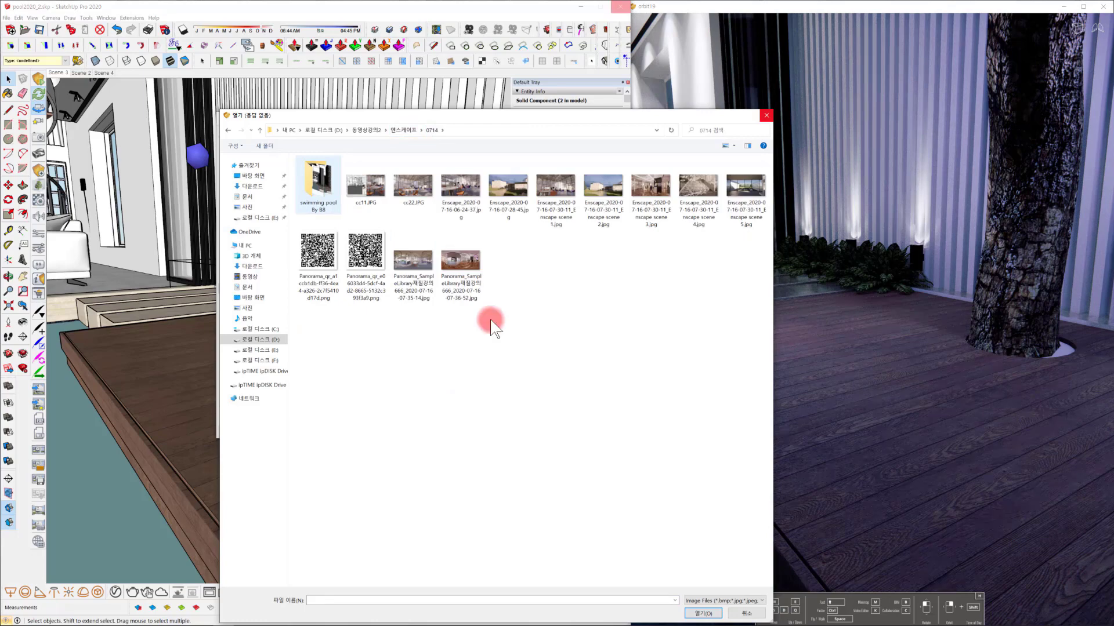
pyautogui.doubleClick(318, 186)
pyautogui.click(365, 249)
pyautogui.click(690, 613)
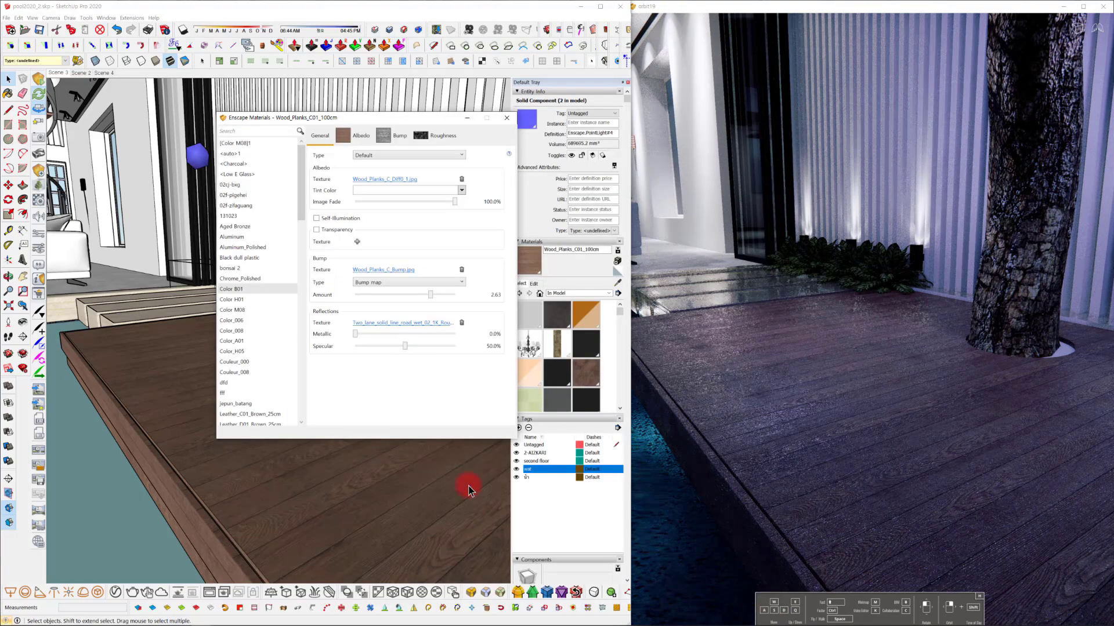
pyautogui.scroll(-2, 360, 489)
pyautogui.moveTo(360, 490); pyautogui.dragTo(336, 487, button='middle')
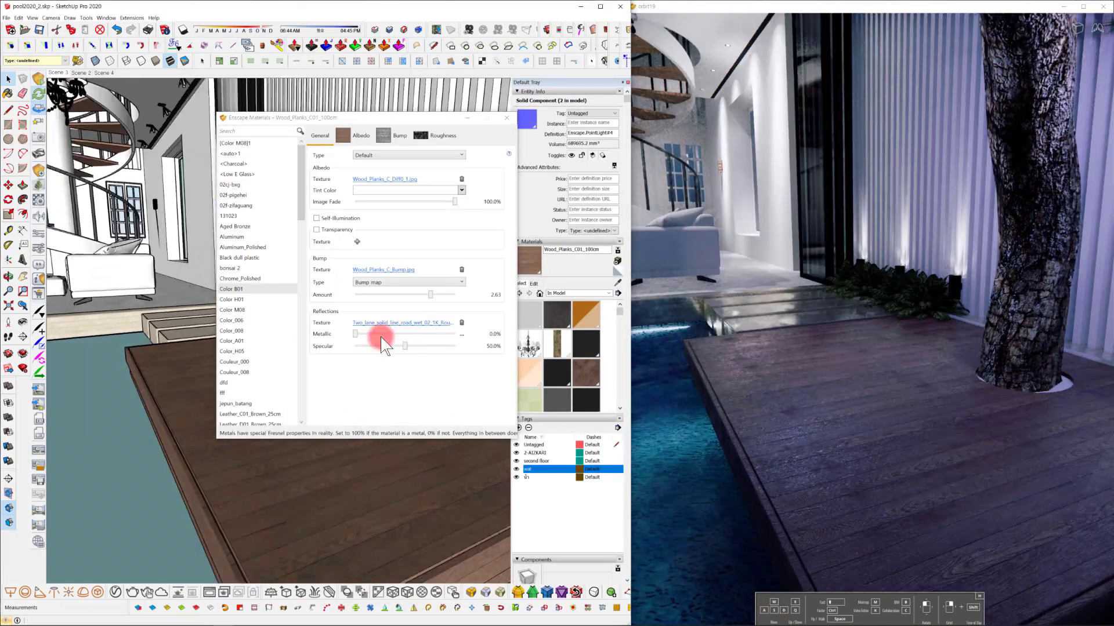
pyautogui.moveTo(355, 333); pyautogui.dragTo(432, 341)
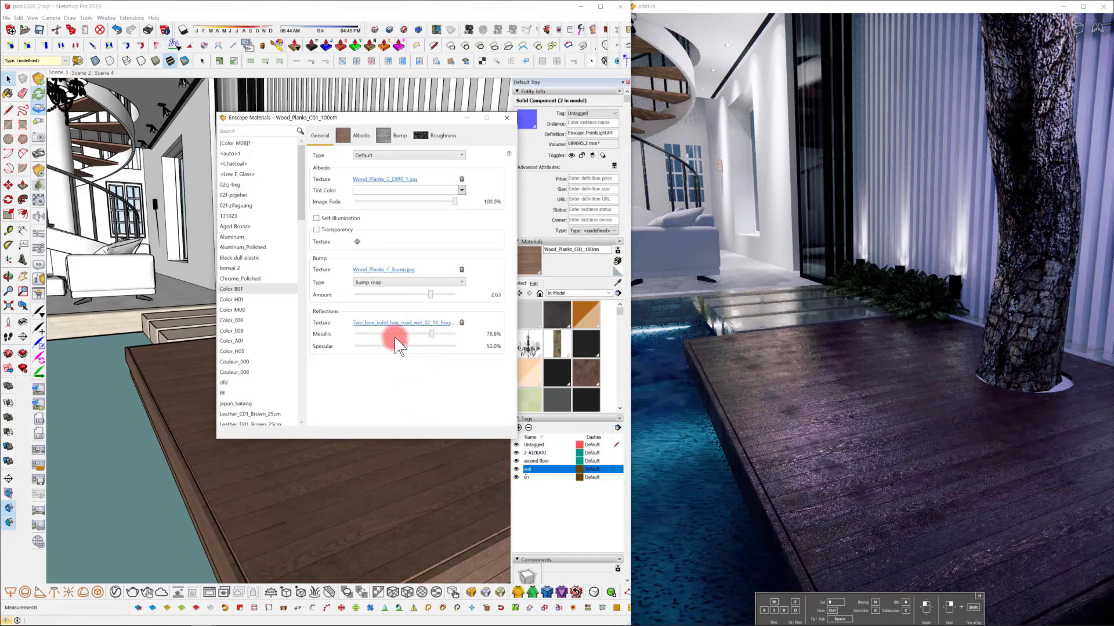
# Set the deck's roughness texture to an explicit size of 1.5 m and lower its bump amount to 0.73.
pyautogui.click(436, 137)
pyautogui.click(346, 318)
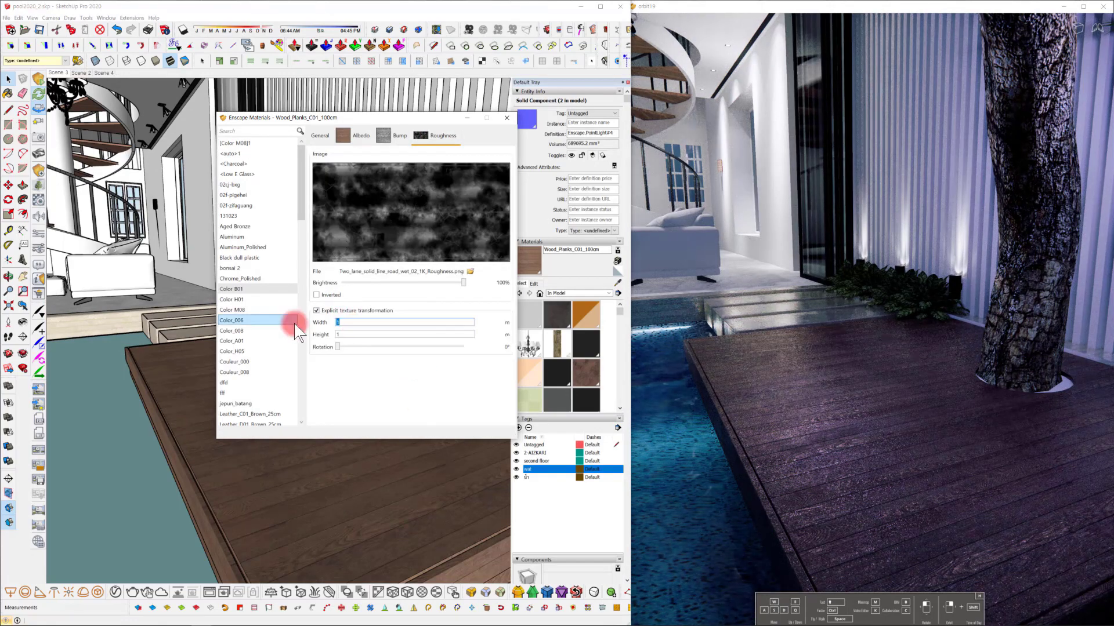
pyautogui.write('1.5')
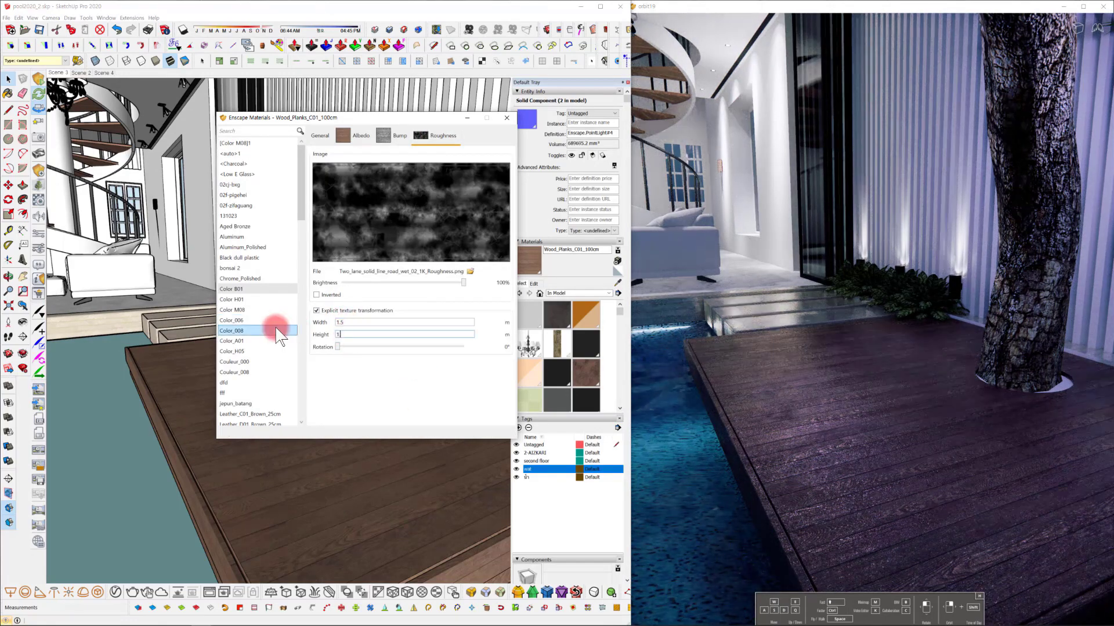
pyautogui.click(325, 138)
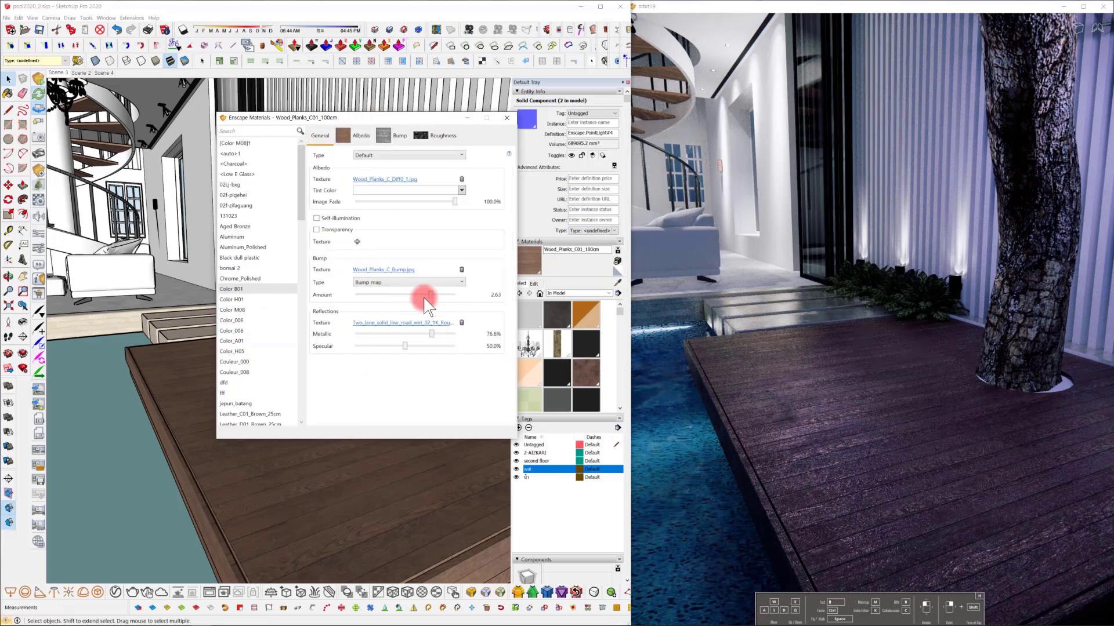
pyautogui.moveTo(426, 295); pyautogui.dragTo(419, 295)
# Set the deck material's metallic to 65.8% and specular to 44.5%, and resize its roughness texture to 2 m by 2 m.
pyautogui.scroll(-5, 387, 446)
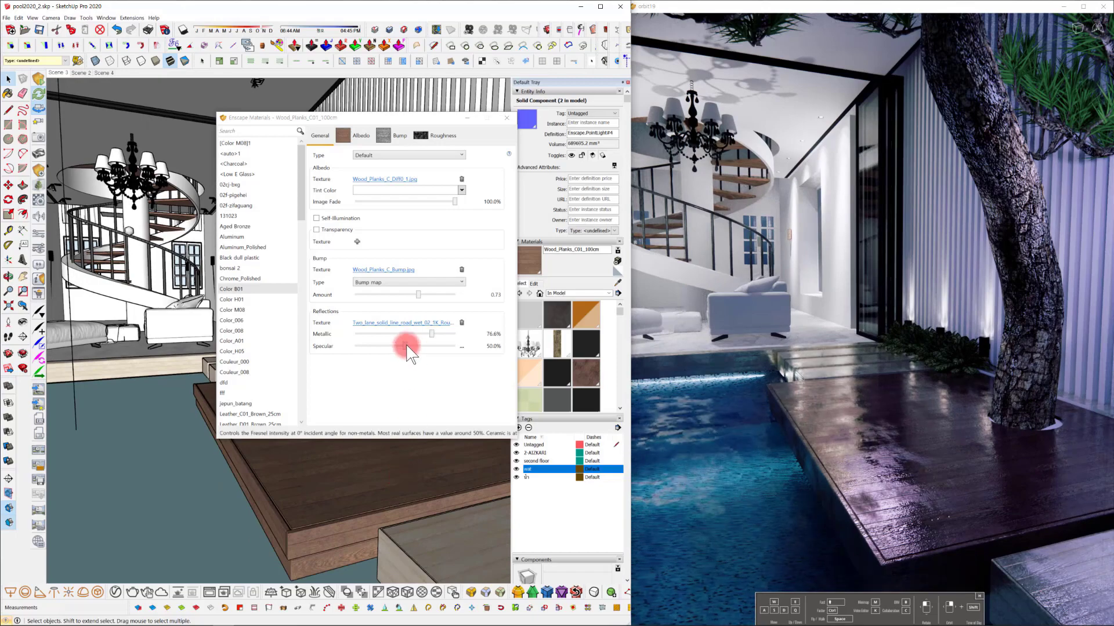
pyautogui.moveTo(406, 347); pyautogui.dragTo(421, 334)
pyautogui.moveTo(392, 458)
pyautogui.mouseDown(button='middle')
pyautogui.moveTo(385, 496)
pyautogui.moveTo(330, 470)
pyautogui.moveTo(344, 436)
pyautogui.moveTo(342, 449)
pyautogui.mouseUp(button='middle')
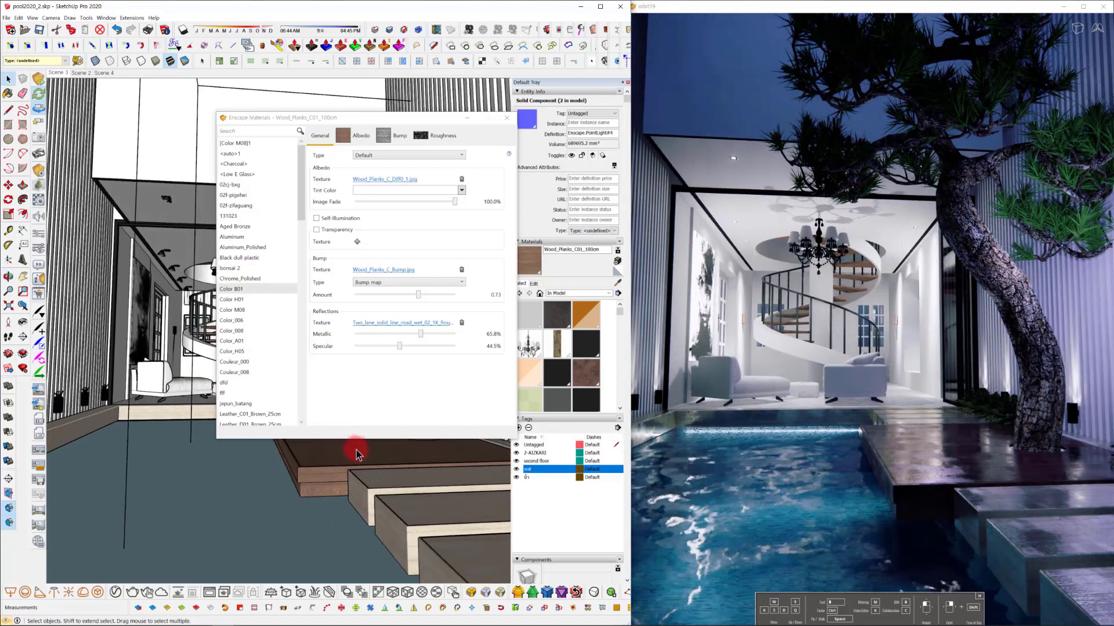
pyautogui.click(442, 137)
pyautogui.moveTo(349, 323); pyautogui.dragTo(298, 336)
pyautogui.write('22')
pyautogui.click(320, 138)
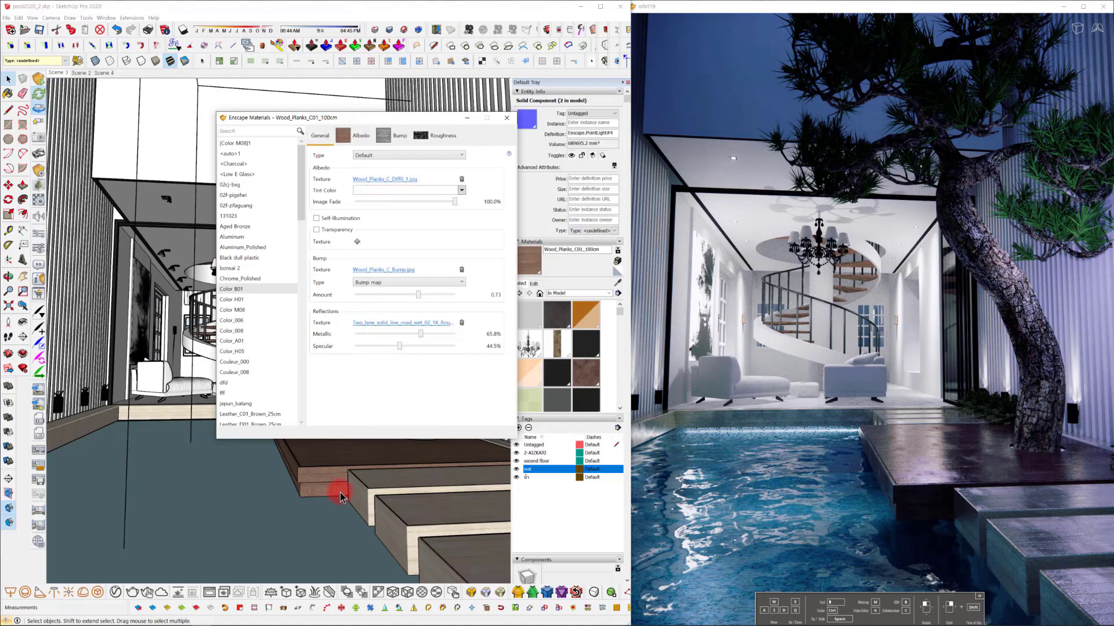
# Sample the stepping planks' Color B01 material again, set its metallic to 71.6%, and close the material editor.
pyautogui.moveTo(341, 497)
pyautogui.mouseDown(button='middle')
pyautogui.moveTo(331, 490)
pyautogui.moveTo(423, 510)
pyautogui.moveTo(423, 487)
pyautogui.moveTo(465, 473)
pyautogui.moveTo(440, 500)
pyautogui.moveTo(398, 455)
pyautogui.moveTo(460, 485)
pyautogui.moveTo(361, 469)
pyautogui.moveTo(448, 465)
pyautogui.moveTo(427, 485)
pyautogui.moveTo(514, 318)
pyautogui.mouseUp(button='middle')
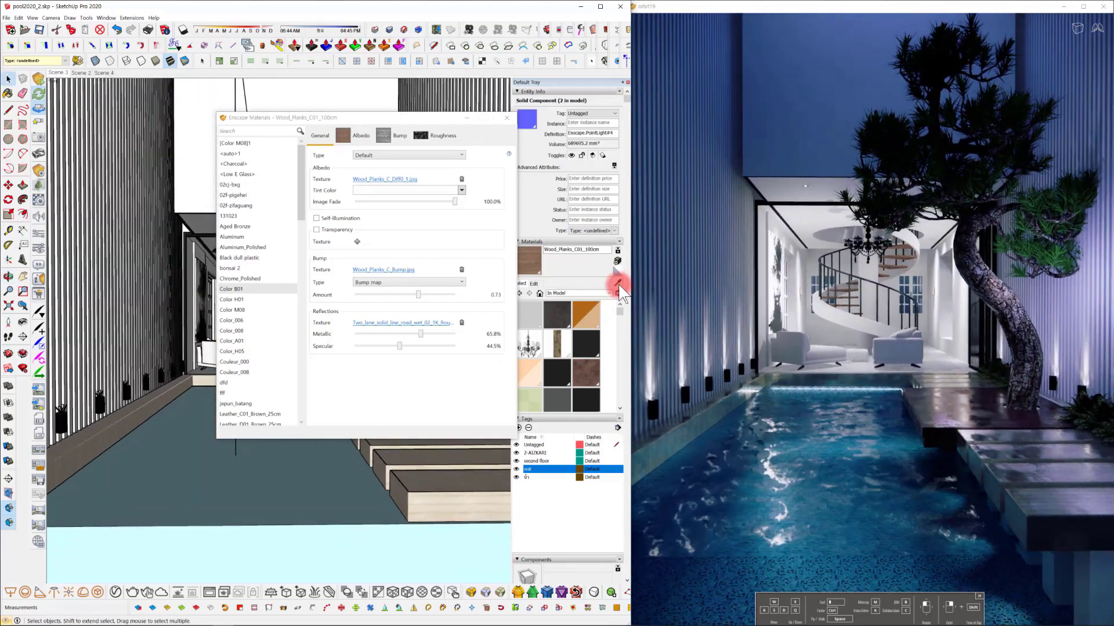
pyautogui.click(475, 483)
pyautogui.moveTo(429, 335); pyautogui.dragTo(426, 334)
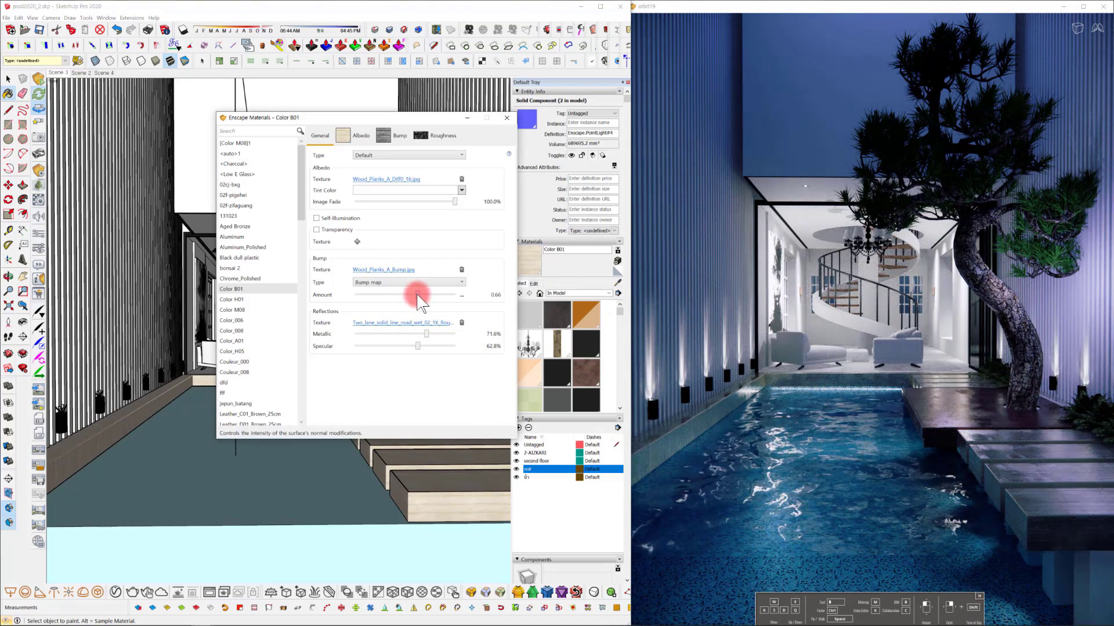
pyautogui.click(507, 118)
# Create a duplicate of the Color B01 material named Color B01-2.
pyautogui.click(617, 261)
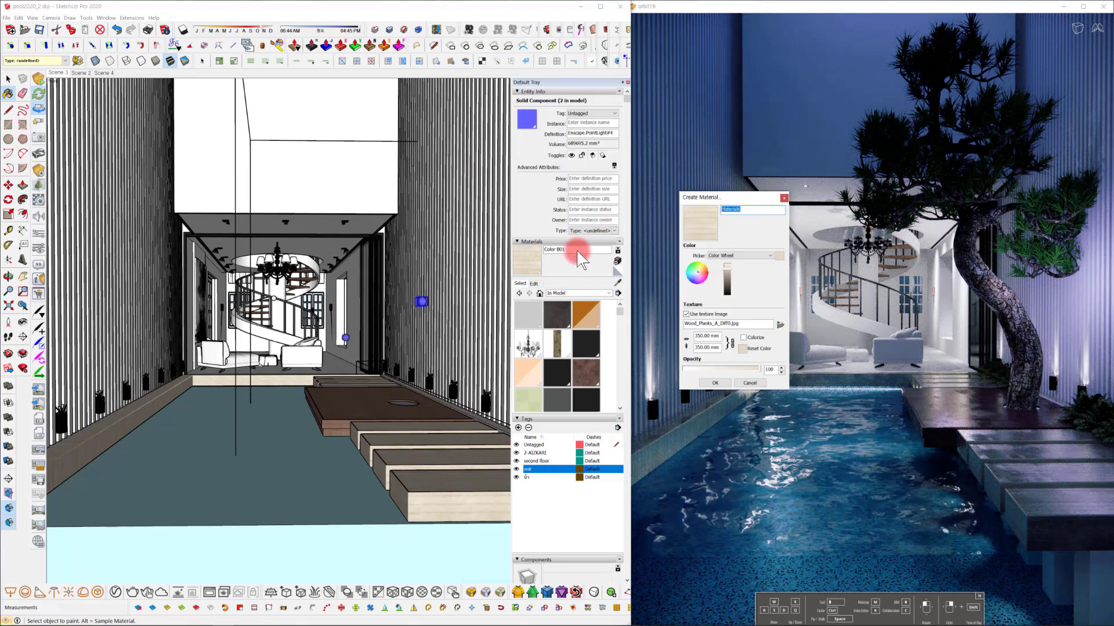
pyautogui.click(749, 383)
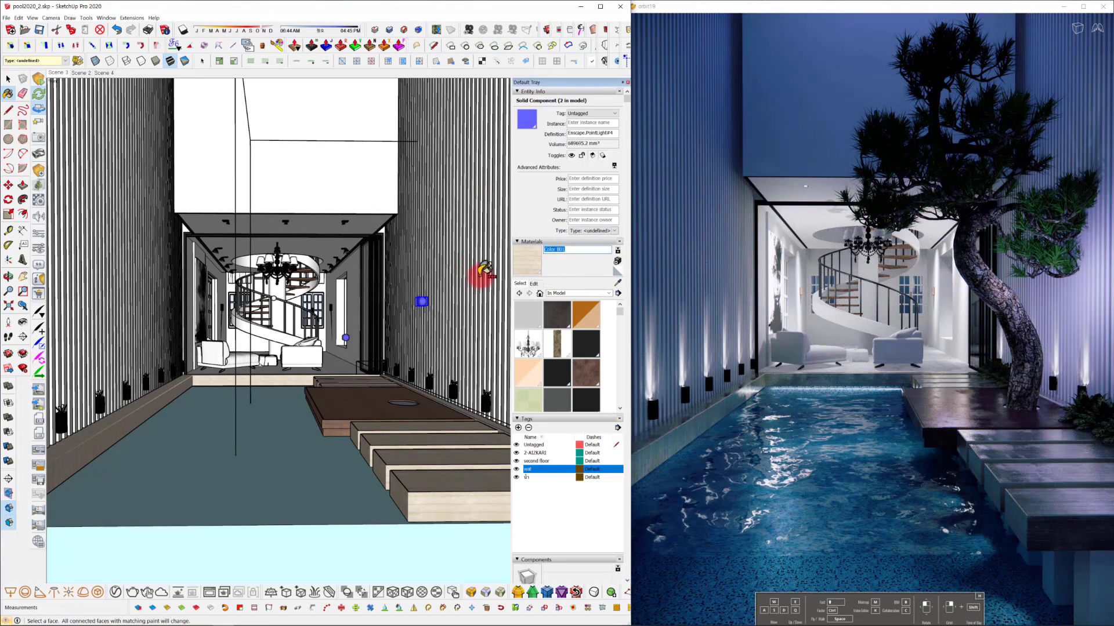
pyautogui.click(618, 261)
pyautogui.click(742, 211)
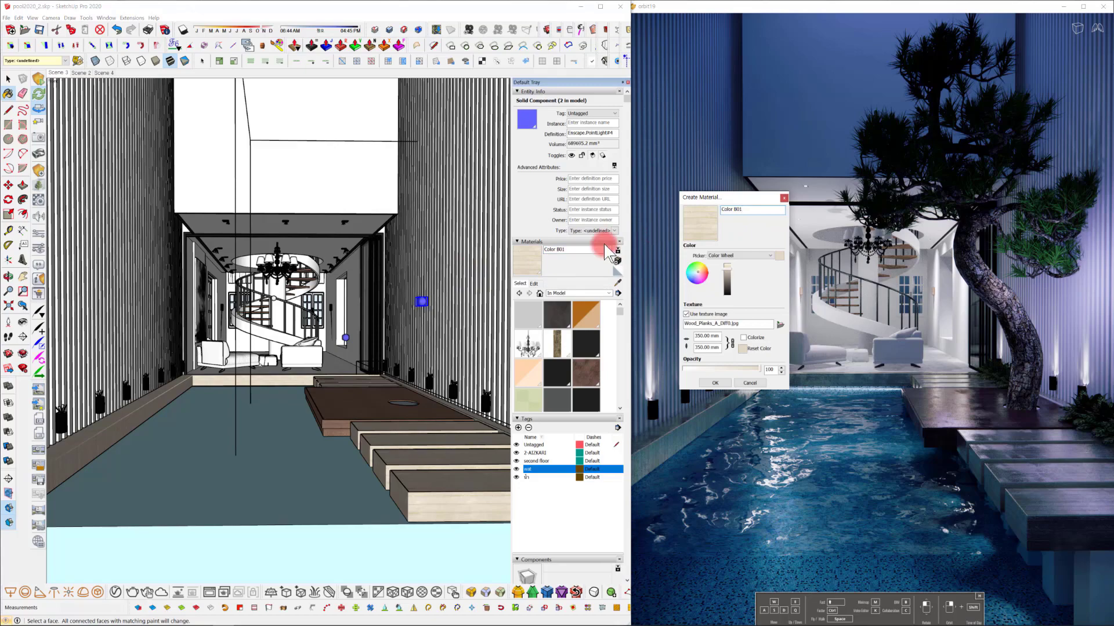
pyautogui.click(715, 382)
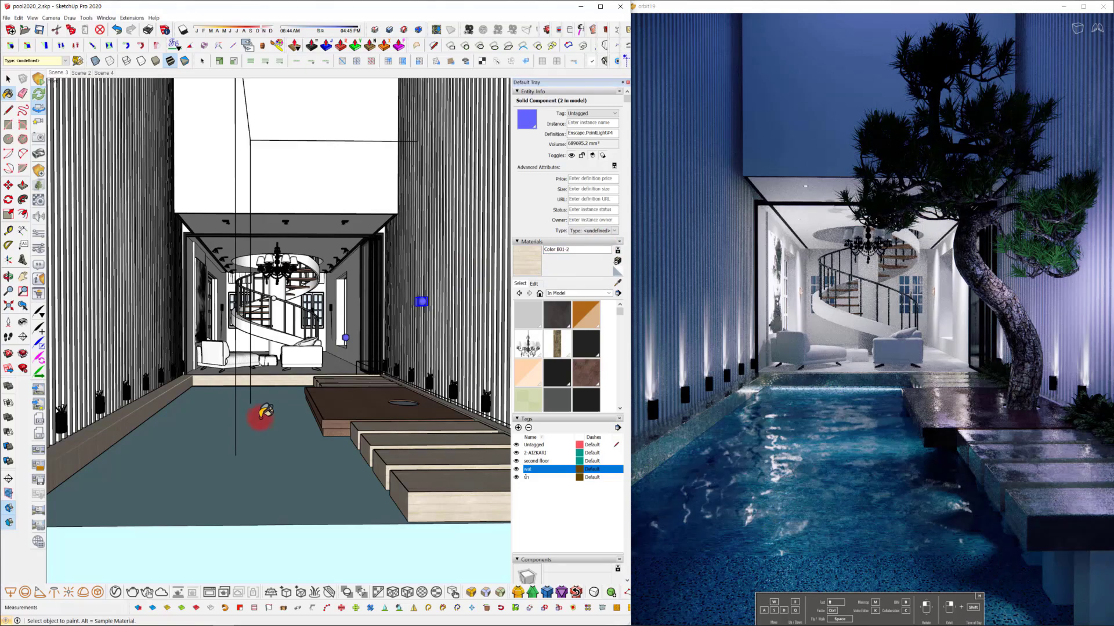
# Open the pool edge group, select its connected faces, and paint them with the Color B01-2 material.
pyautogui.moveTo(261, 418)
pyautogui.mouseDown(button='middle')
pyautogui.moveTo(355, 398)
pyautogui.moveTo(197, 413)
pyautogui.moveTo(256, 413)
pyautogui.moveTo(244, 440)
pyautogui.moveTo(161, 468)
pyautogui.moveTo(278, 394)
pyautogui.mouseUp(button='middle')
pyautogui.press('space')
pyautogui.click(180, 423)
pyautogui.doubleClick(180, 423)
pyautogui.tripleClick(180, 422)
pyautogui.doubleClick(180, 423)
pyautogui.click(531, 197)
pyautogui.click(192, 411)
pyautogui.scroll(2, 190, 409)
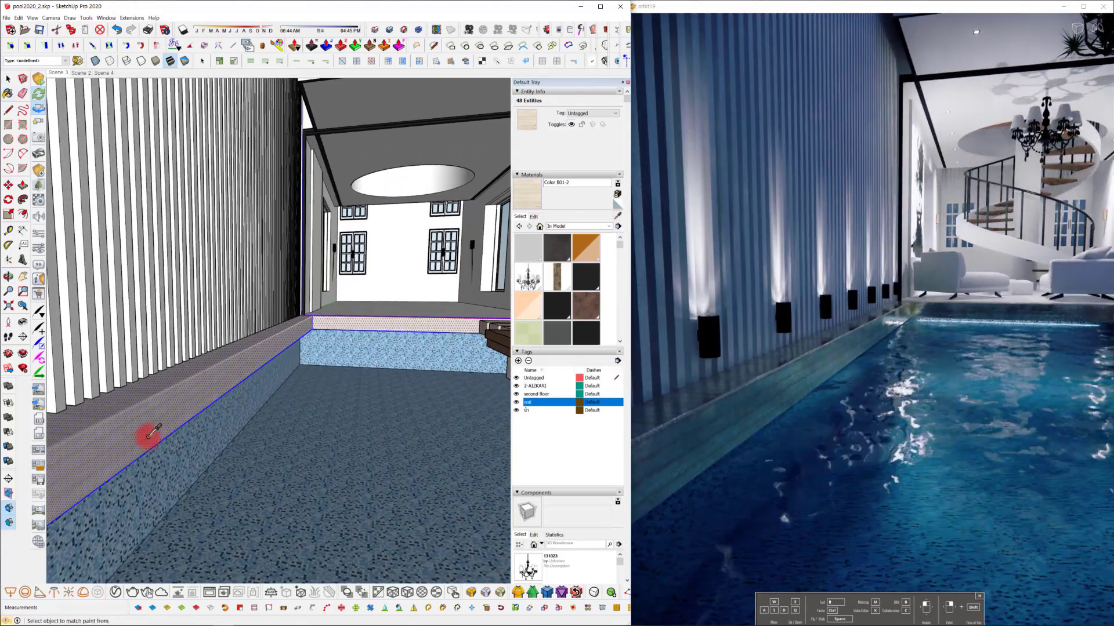
# Set the Color B01-2 material's bump amount to 1.27, roughness to about 58.4% and metallic to 14.5% in the Enscape material editor.
pyautogui.click(38, 200)
pyautogui.click(652, 341)
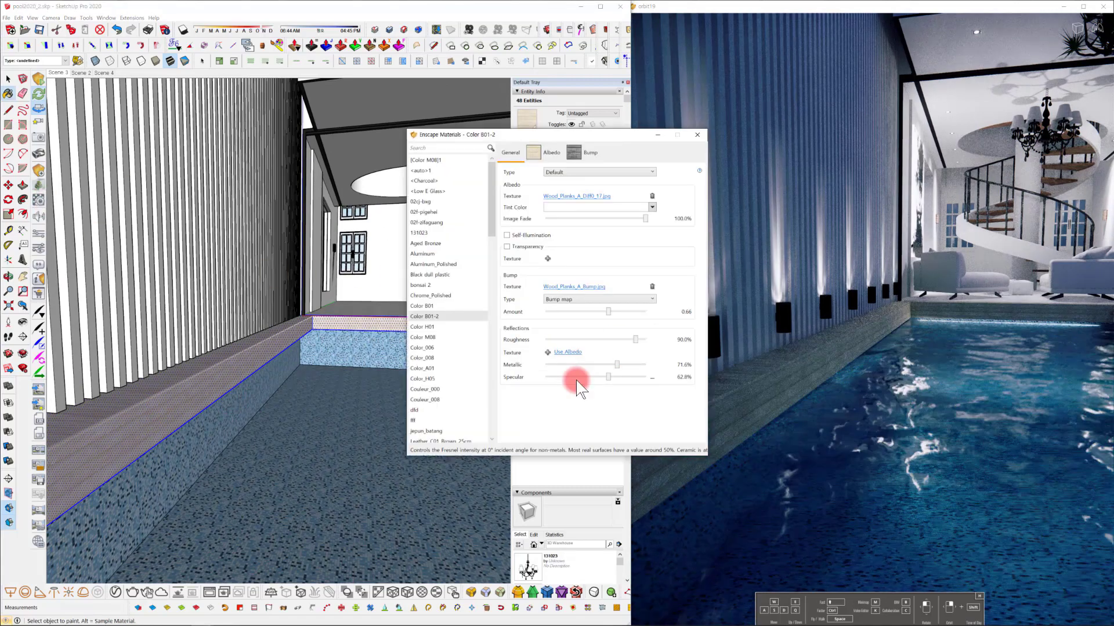
pyautogui.moveTo(620, 370); pyautogui.dragTo(552, 368)
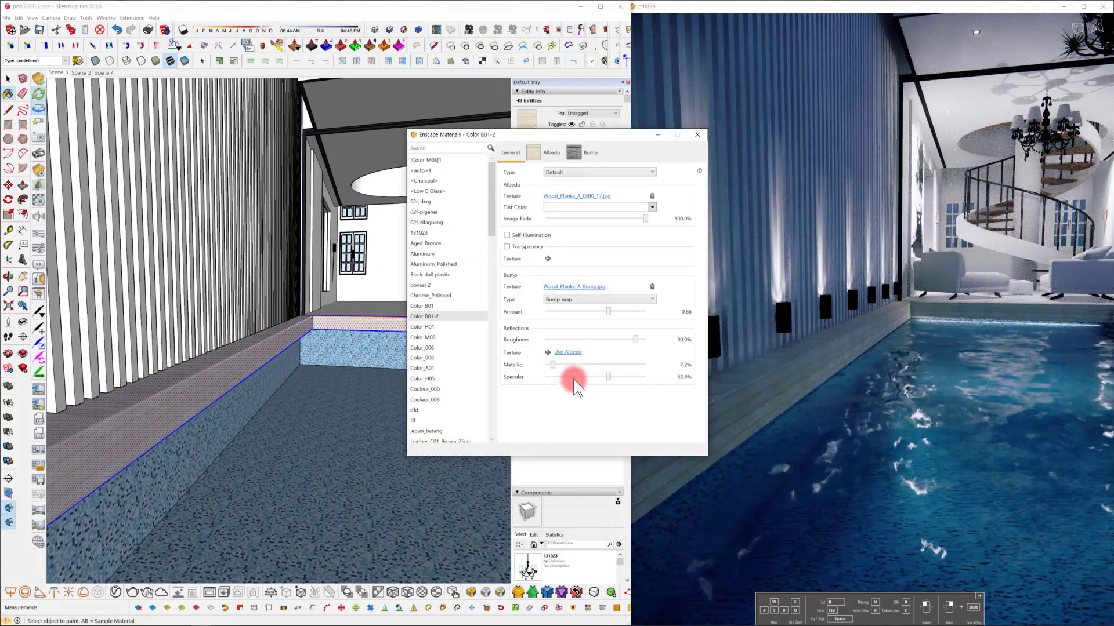
pyautogui.moveTo(502, 139); pyautogui.dragTo(331, 152)
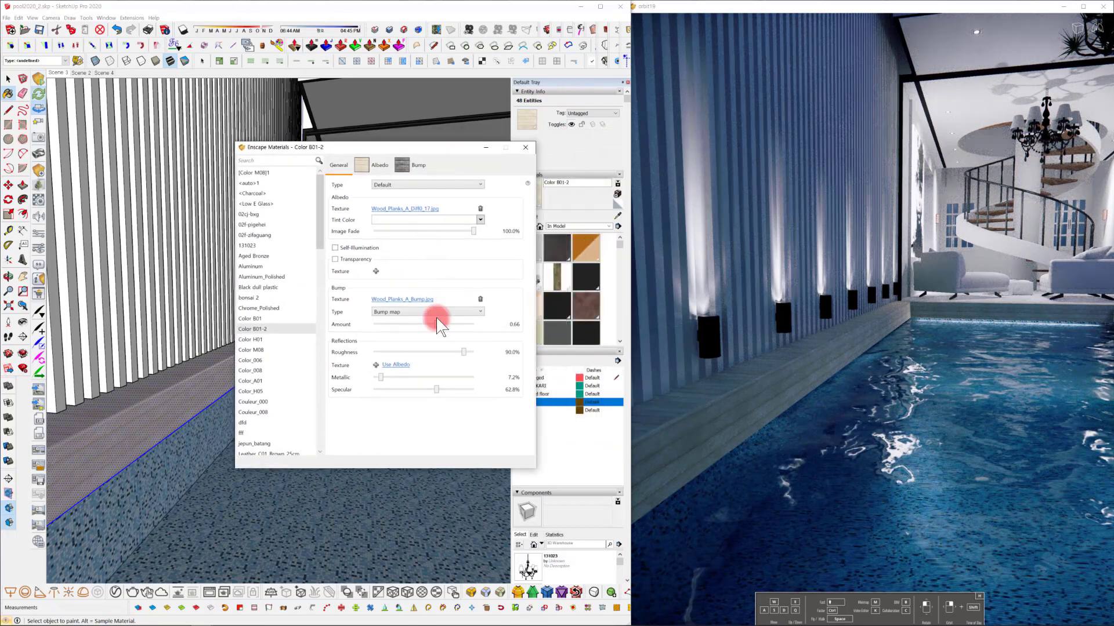
pyautogui.moveTo(436, 320); pyautogui.dragTo(444, 363)
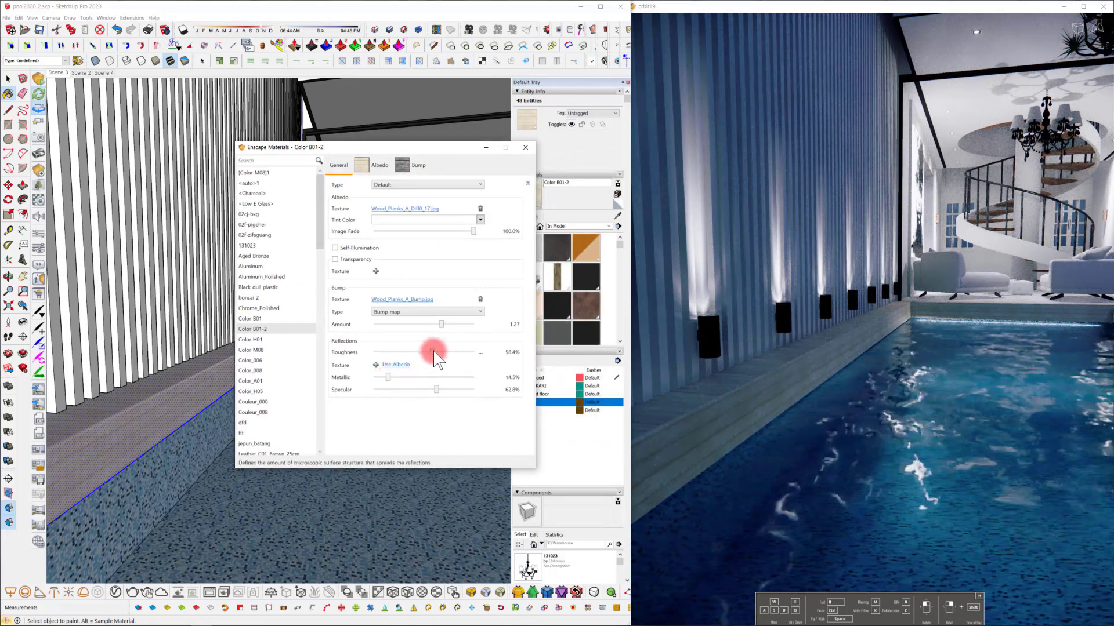
# Open the slatted wall group beside the pool down to its nested slats for editing.
pyautogui.moveTo(371, 302)
pyautogui.mouseDown(button='middle')
pyautogui.moveTo(316, 336)
pyautogui.moveTo(366, 393)
pyautogui.moveTo(249, 379)
pyautogui.moveTo(308, 390)
pyautogui.moveTo(318, 410)
pyautogui.moveTo(321, 390)
pyautogui.moveTo(324, 400)
pyautogui.moveTo(308, 397)
pyautogui.mouseUp(button='middle')
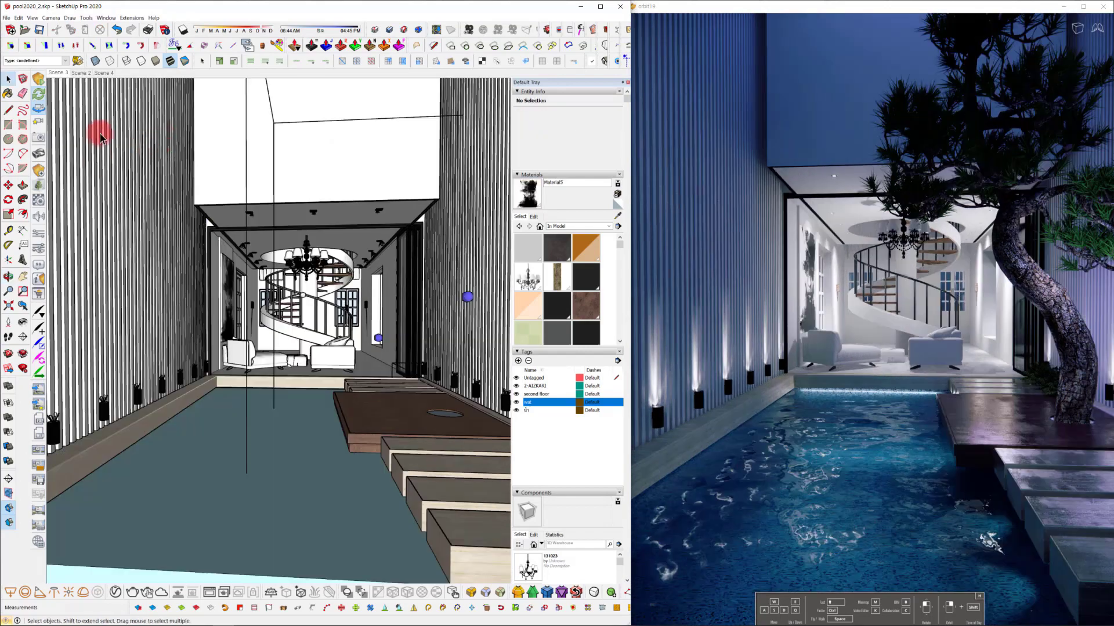
pyautogui.moveTo(100, 133)
pyautogui.mouseDown(button='middle')
pyautogui.moveTo(110, 184)
pyautogui.moveTo(70, 188)
pyautogui.mouseUp(button='middle')
pyautogui.click(201, 197)
pyautogui.doubleClick(200, 197)
pyautogui.doubleClick(218, 200)
pyautogui.moveTo(219, 200)
pyautogui.mouseDown(button='middle')
pyautogui.moveTo(259, 201)
pyautogui.moveTo(280, 308)
pyautogui.moveTo(174, 342)
pyautogui.mouseUp(button='middle')
pyautogui.scroll(-5, 270, 277)
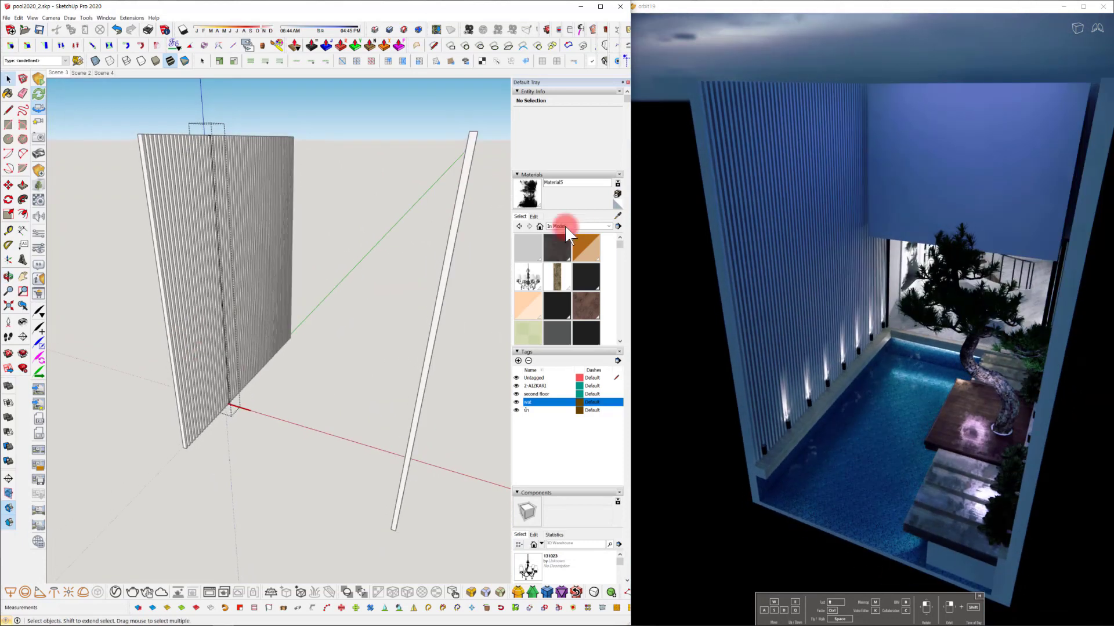
# Create a material named waaa33 based on white from the Colors collection.
pyautogui.click(567, 226)
pyautogui.click(579, 260)
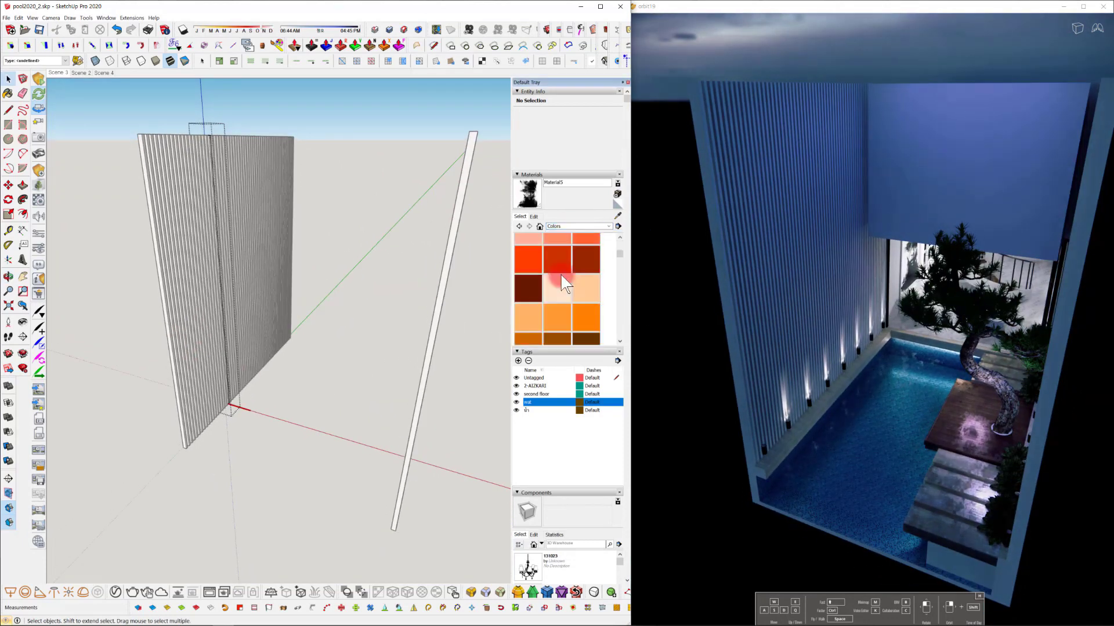
pyautogui.scroll(-5, 559, 281)
pyautogui.click(544, 283)
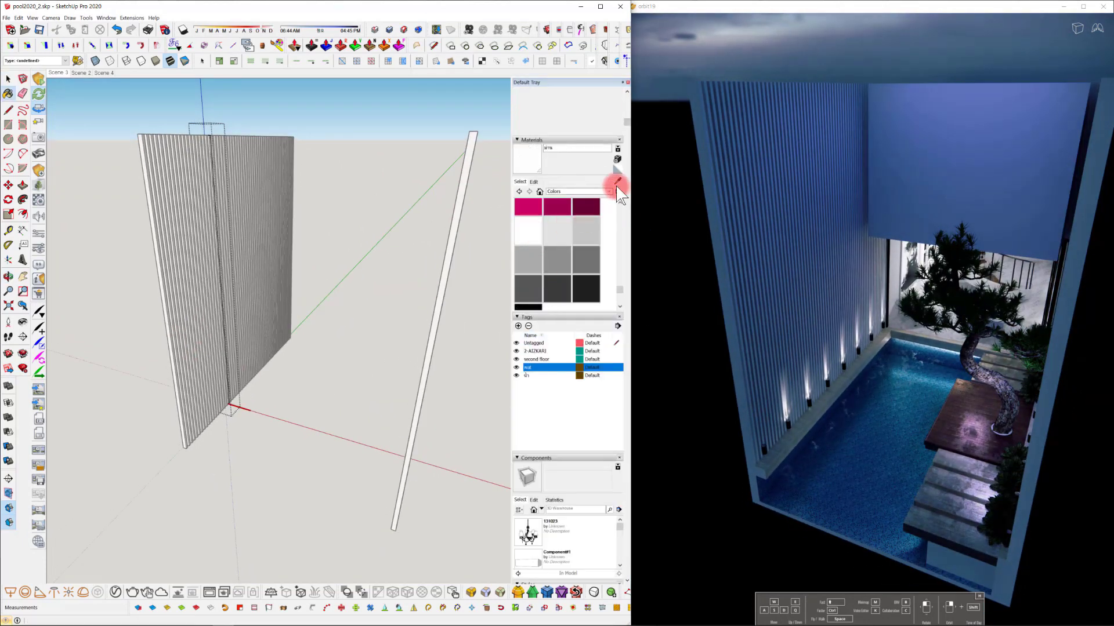
pyautogui.click(617, 186)
pyautogui.write('w')
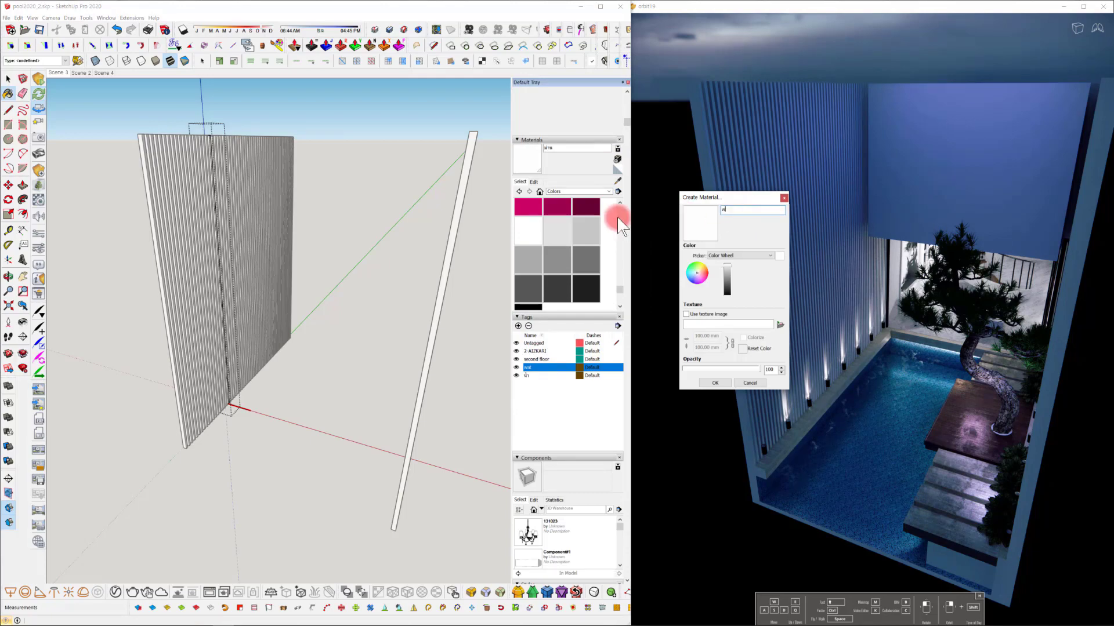
pyautogui.write('aaa33')
pyautogui.click(715, 382)
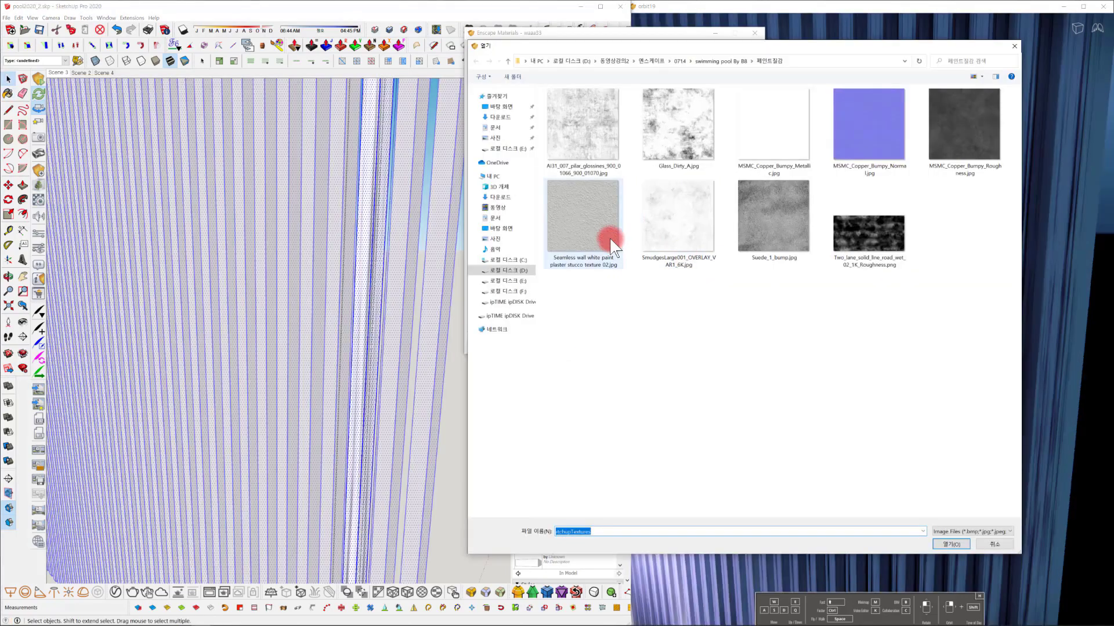
# Load the image "Seamless wall white paint plaster stucco texture 02.jpg" as the waaa33 material's albedo texture.
pyautogui.click(583, 221)
pyautogui.click(951, 544)
pyautogui.click(568, 51)
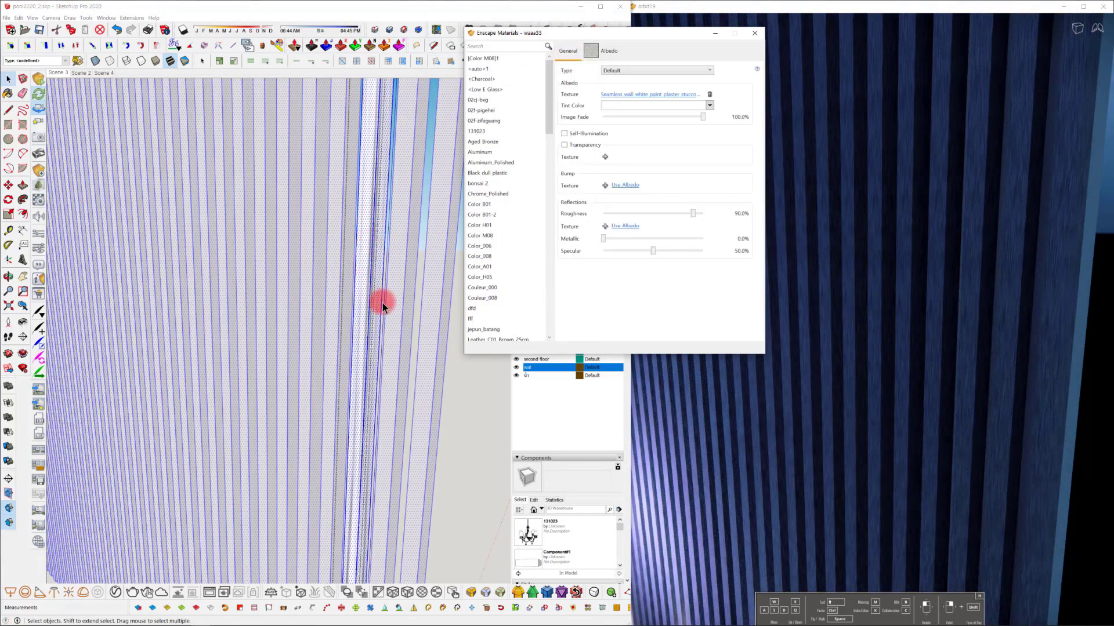
# Leave the slat group and open the flat backing panel behind the slats for editing.
pyautogui.scroll(-5, 382, 303)
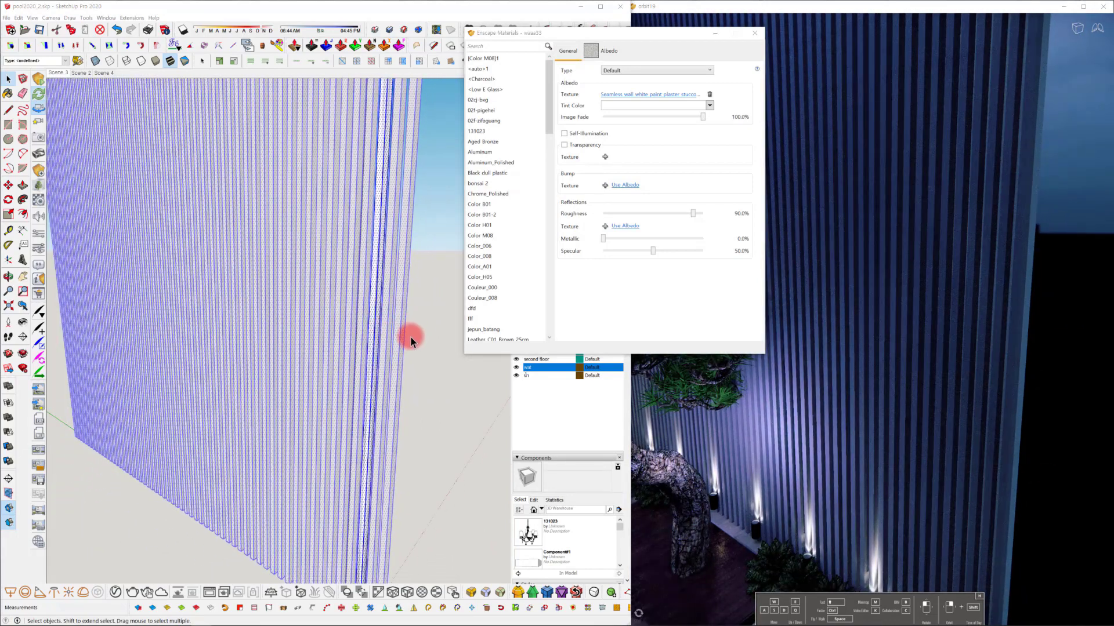
pyautogui.click(414, 339)
pyautogui.click(399, 341)
pyautogui.click(385, 342)
pyautogui.click(444, 357)
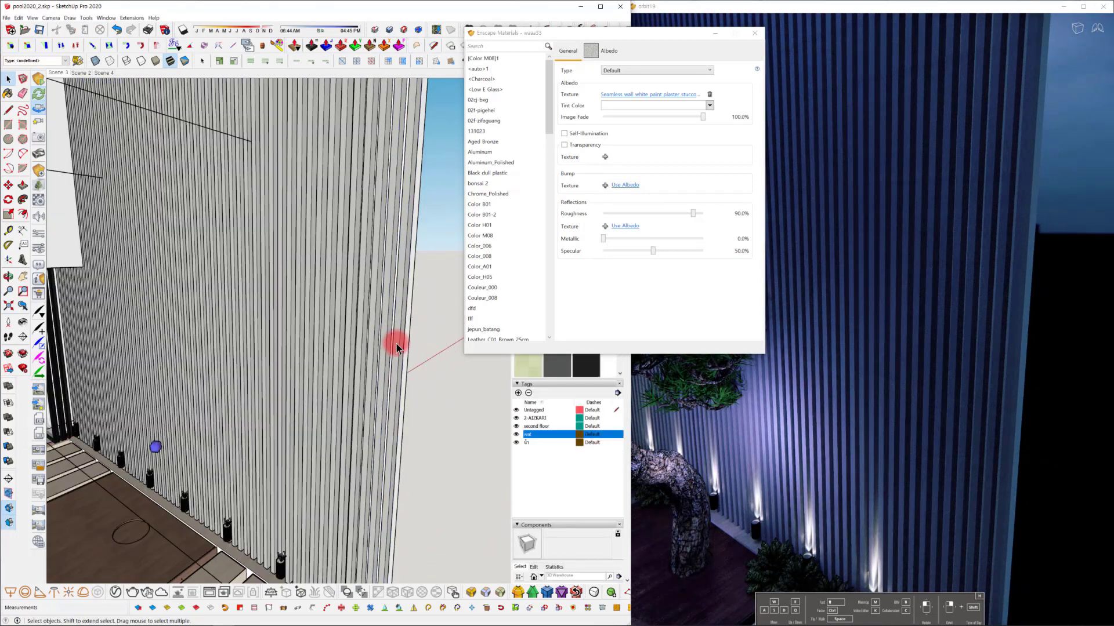
pyautogui.click(400, 346)
pyautogui.scroll(4, 403, 350)
pyautogui.doubleClick(405, 361)
pyautogui.click(405, 360)
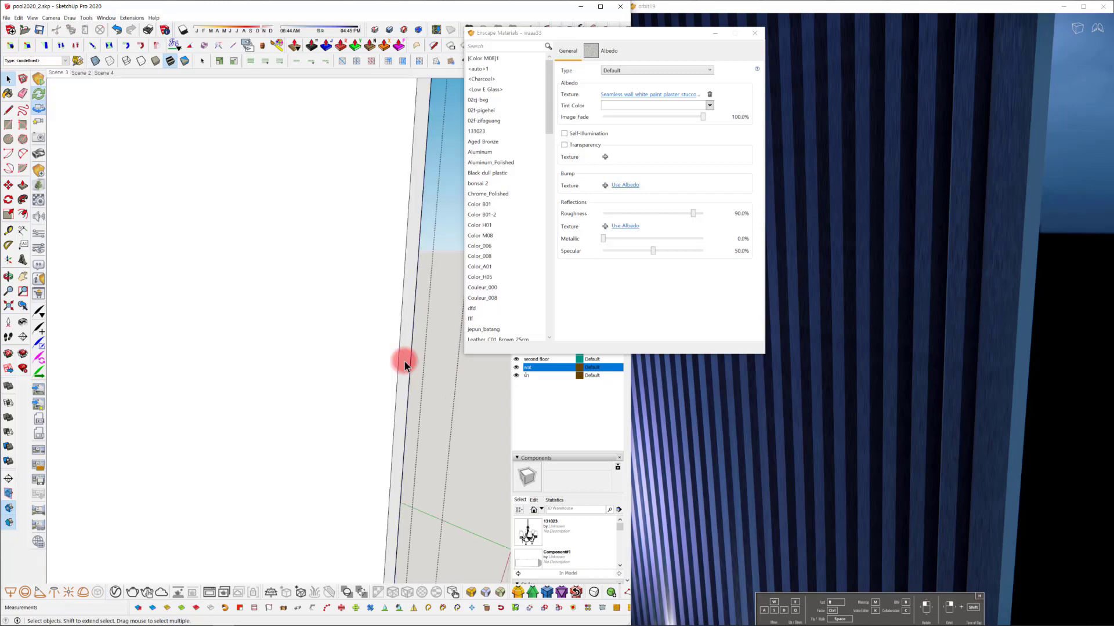
# Select the backing panel's faces and paint them with the waaa33 material.
pyautogui.moveTo(638, 34)
pyautogui.mouseDown()
pyautogui.moveTo(820, 200)
pyautogui.moveTo(740, 216)
pyautogui.moveTo(547, 164)
pyautogui.mouseUp()
pyautogui.click(539, 158)
pyautogui.click(419, 218)
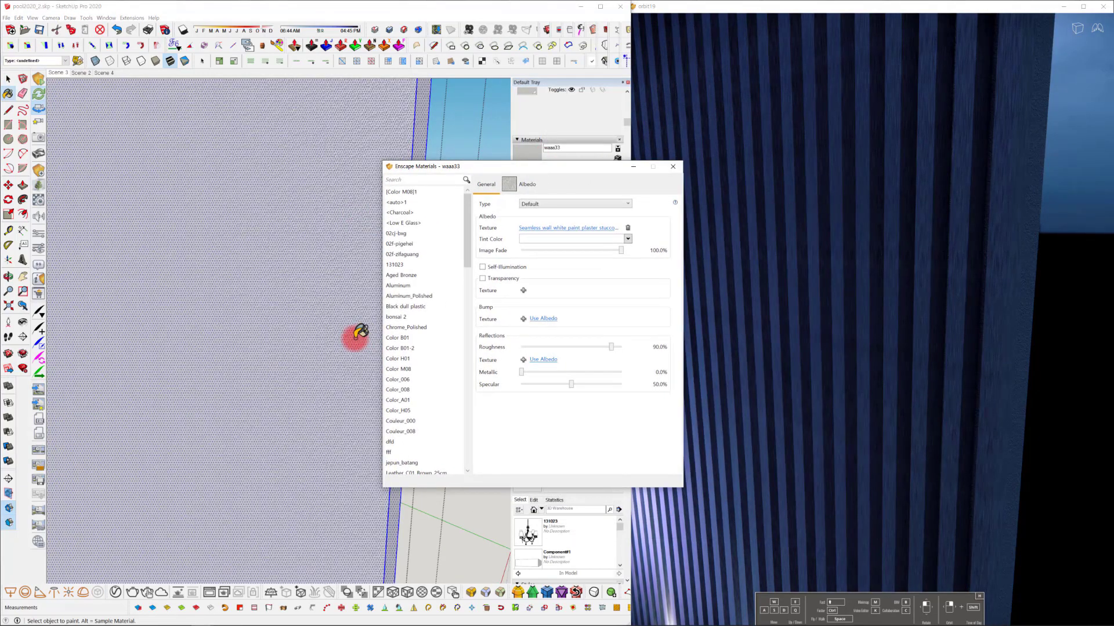
pyautogui.click(468, 509)
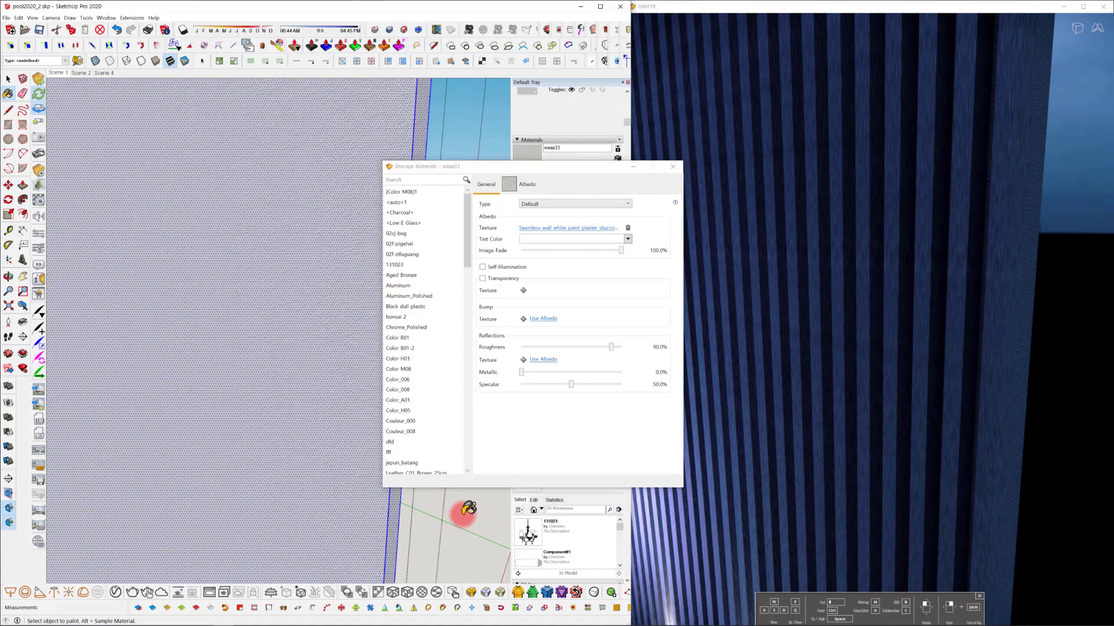
# Paint the wall's slats with the waaa33 material and move the material editor clear of the materials settings.
pyautogui.scroll(-3, 464, 516)
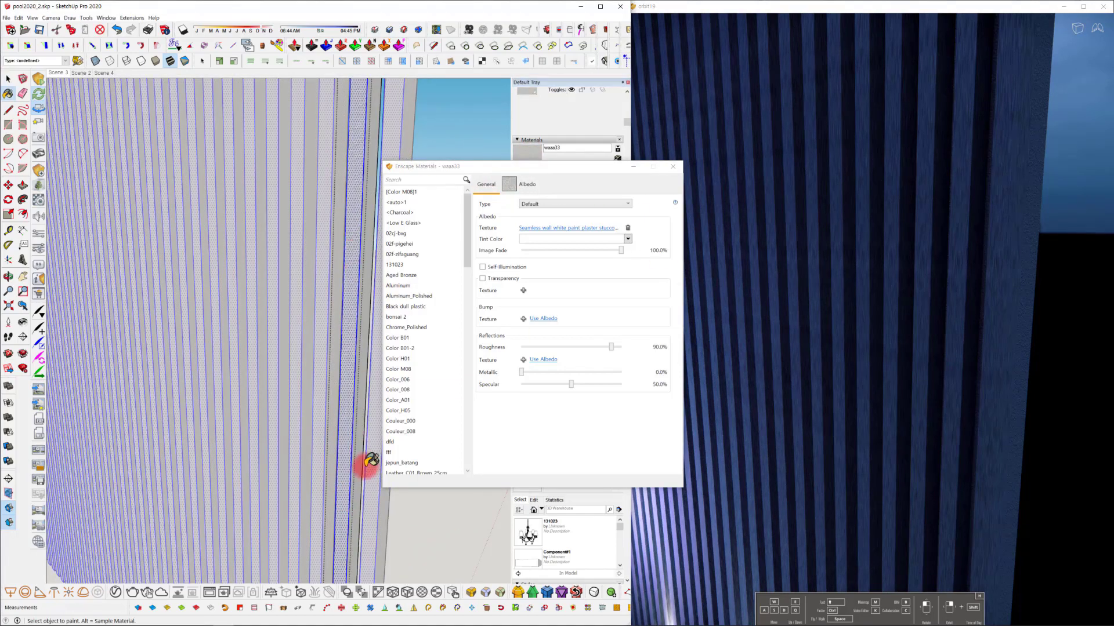
pyautogui.press('space')
pyautogui.click(526, 152)
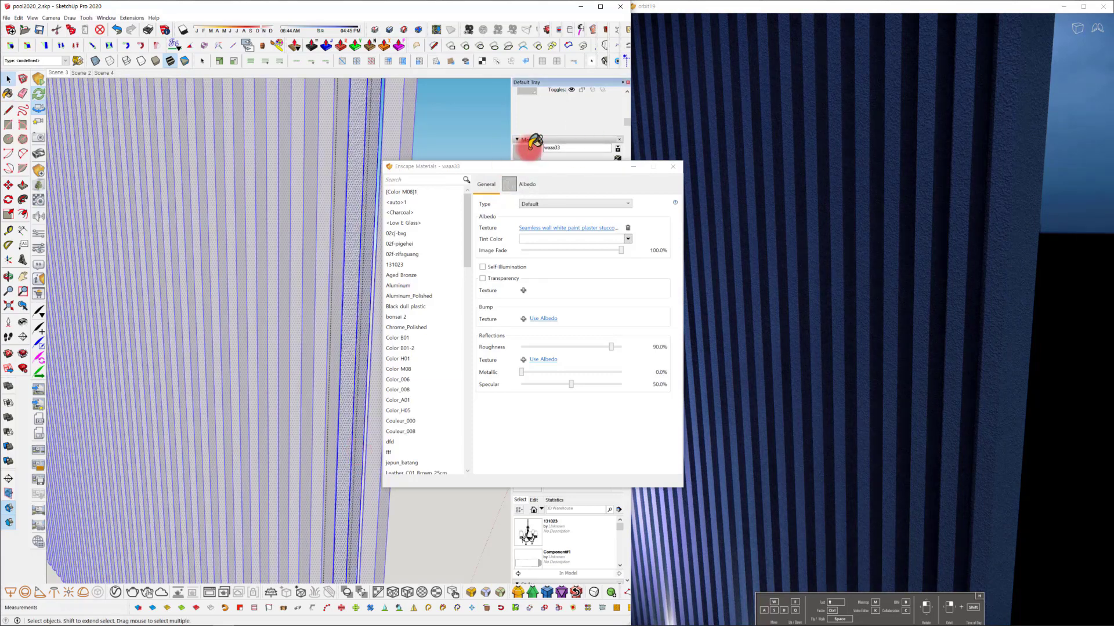
pyautogui.moveTo(586, 172); pyautogui.dragTo(271, 103)
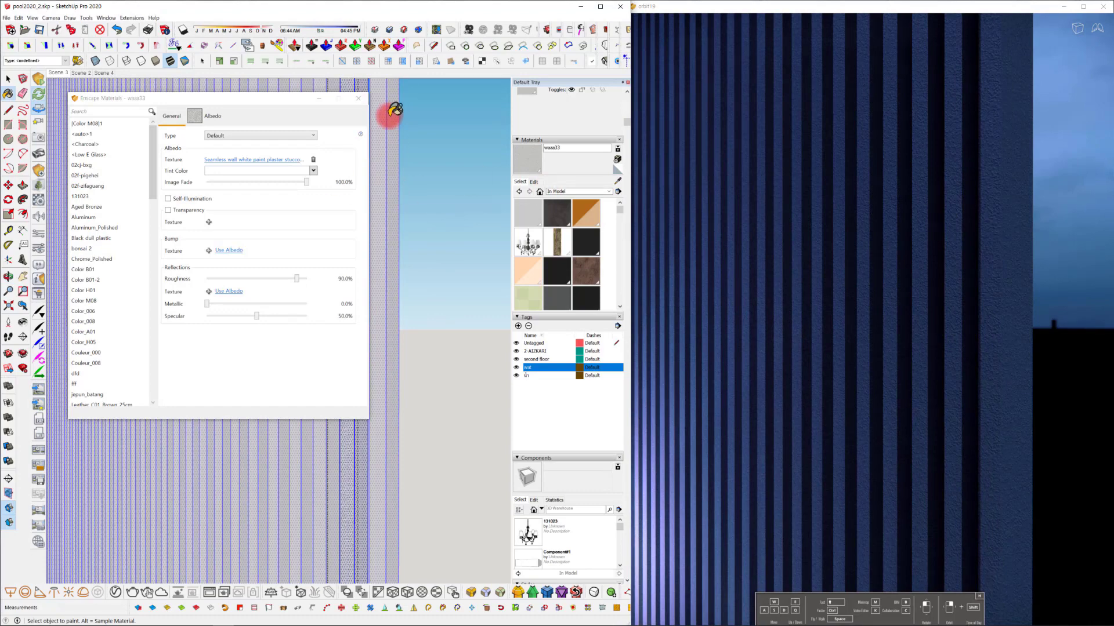
# Try different texture sizes for the waaa33 material and settle on 150 mm by 150 mm.
pyautogui.click(534, 181)
pyautogui.doubleClick(520, 278)
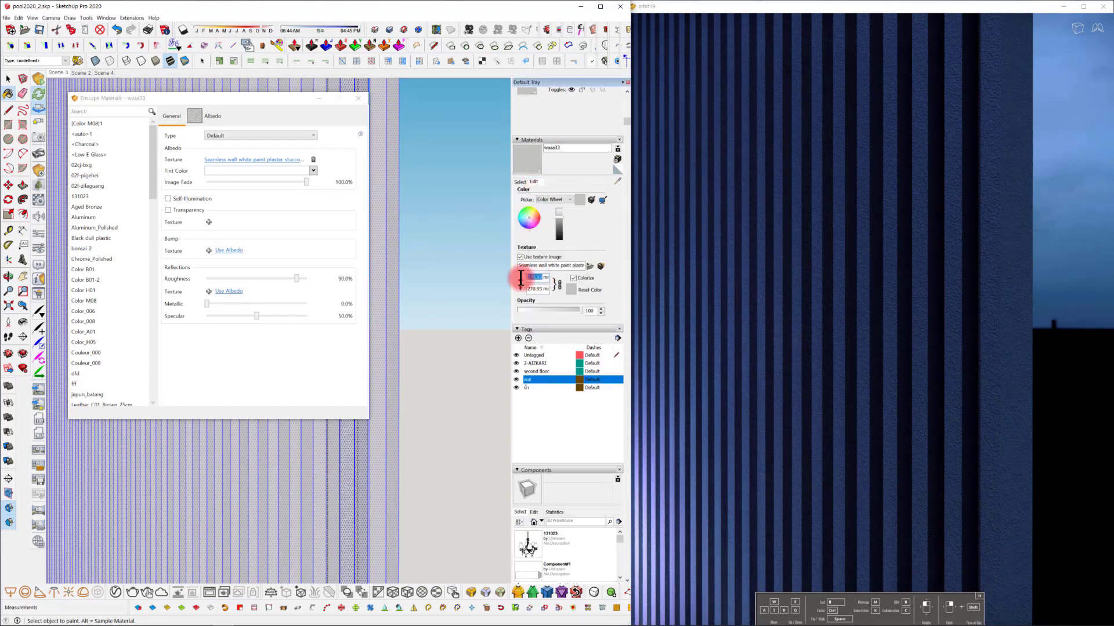
pyautogui.write('1')
pyautogui.press('Return')
pyautogui.write('5')
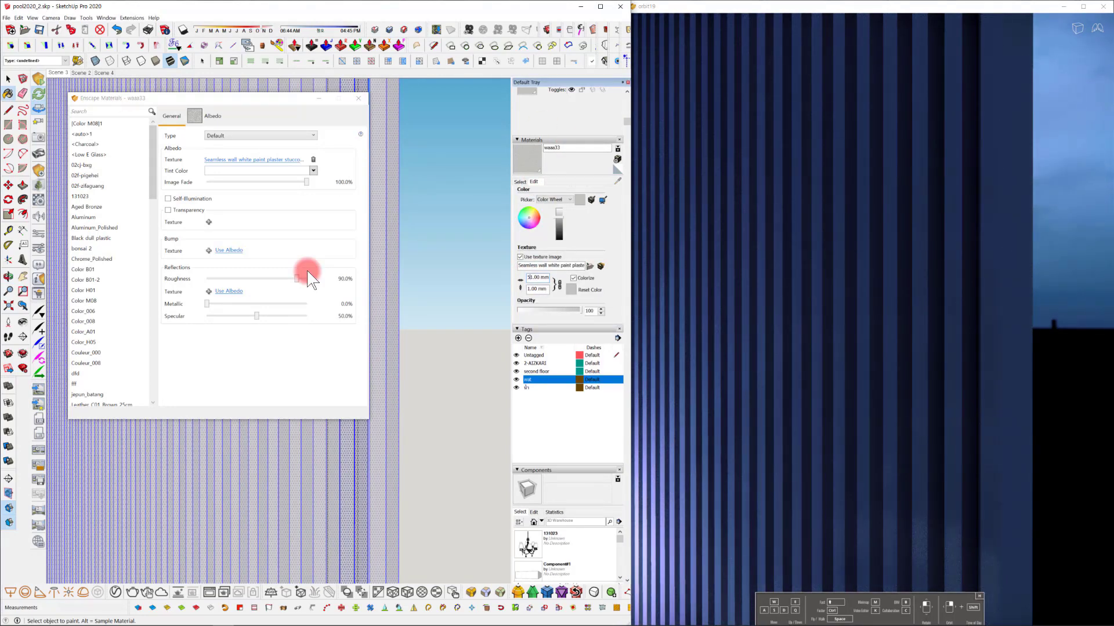
pyautogui.write('0')
pyautogui.press('Return')
pyautogui.write('0')
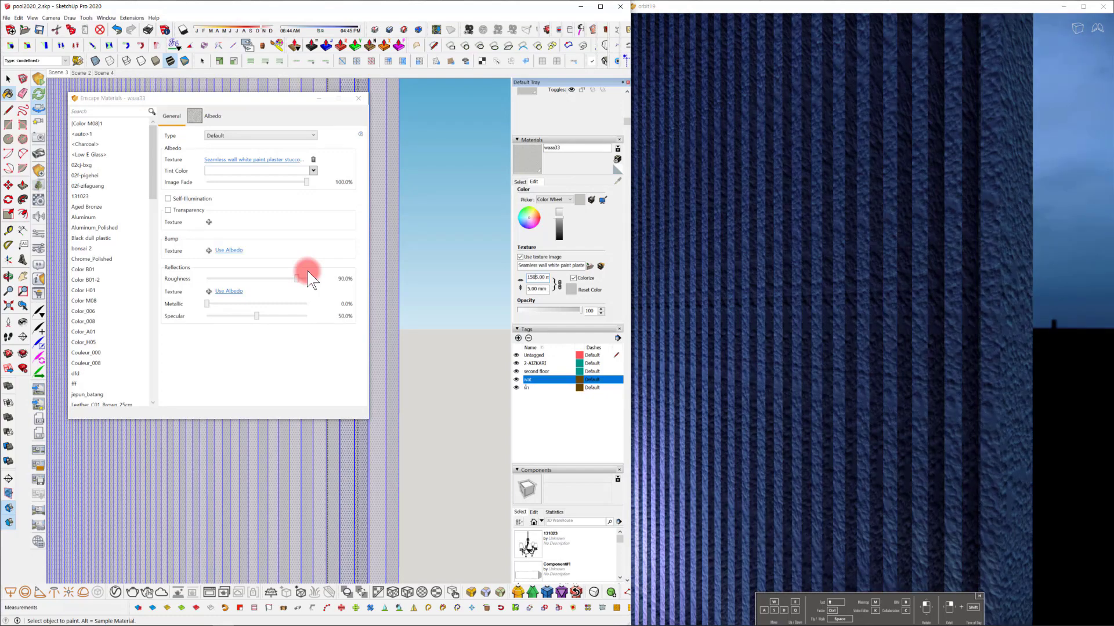
pyautogui.press('Return')
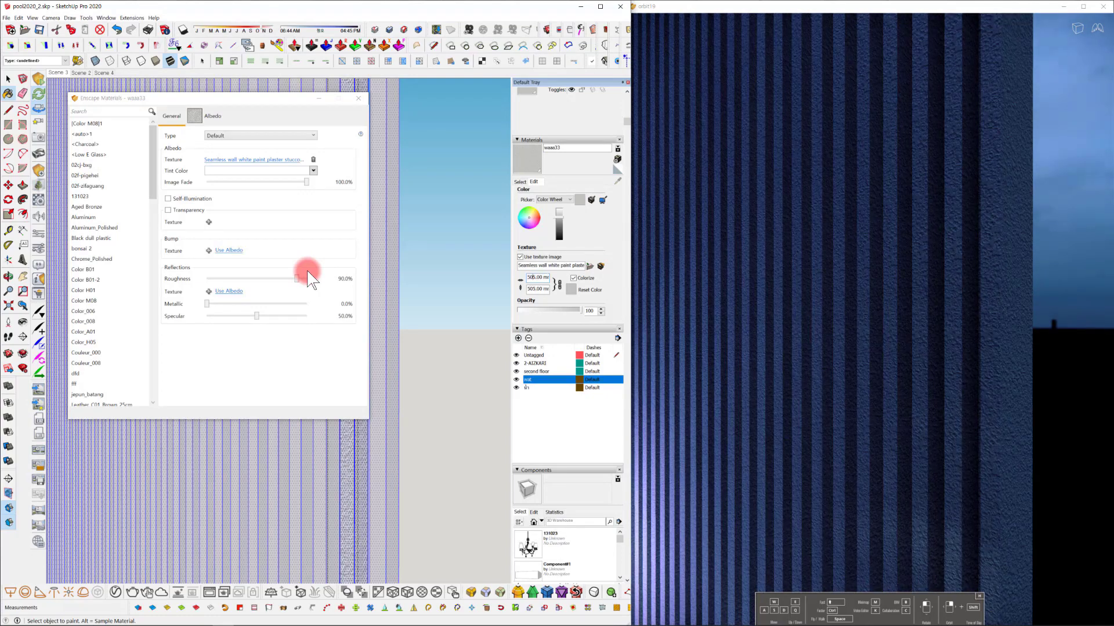
pyautogui.write('50')
pyautogui.press('Return')
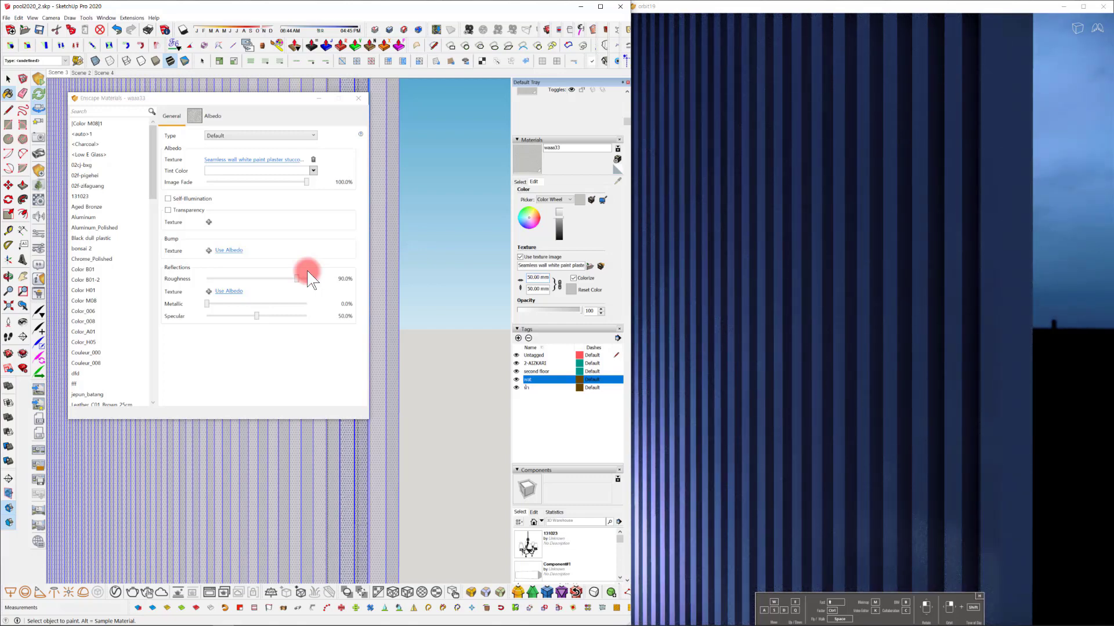
pyautogui.write('1')
pyautogui.press('Return')
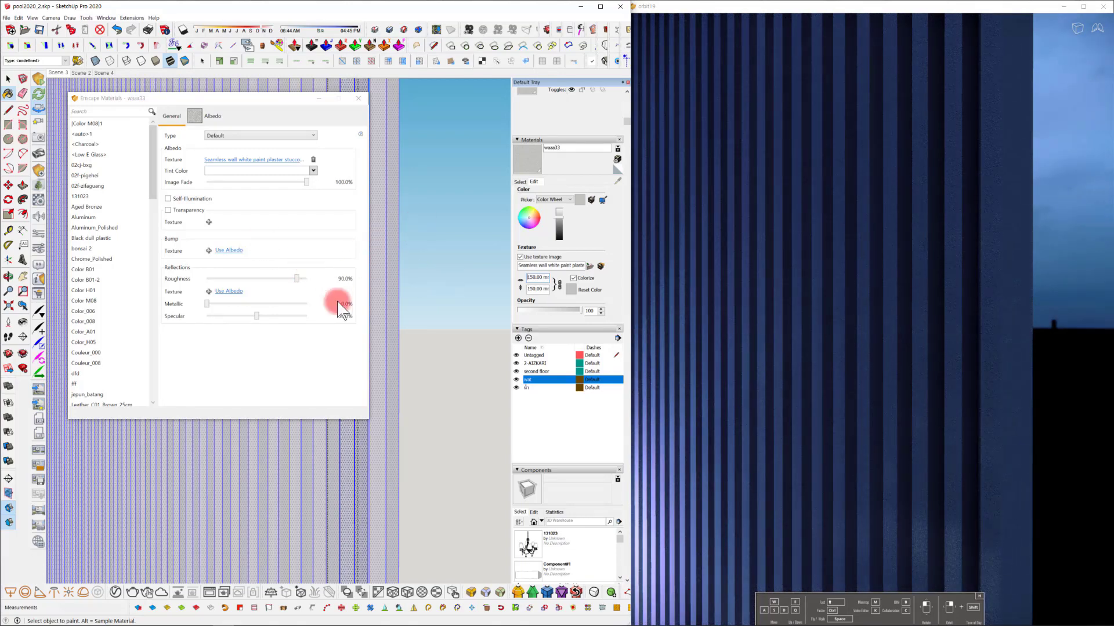
# Use waaa33's albedo as bump at 2.46, set image fade to 0%, roughness to 81% and metallic to 5.2%, and close the editor.
pyautogui.click(216, 252)
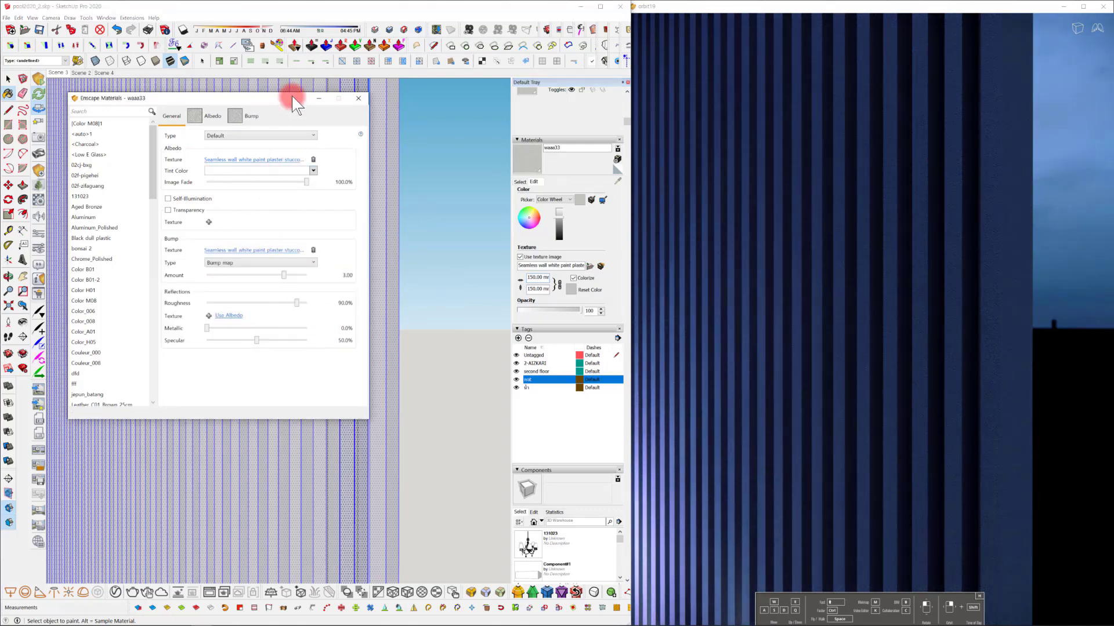
pyautogui.moveTo(291, 96); pyautogui.dragTo(609, 84)
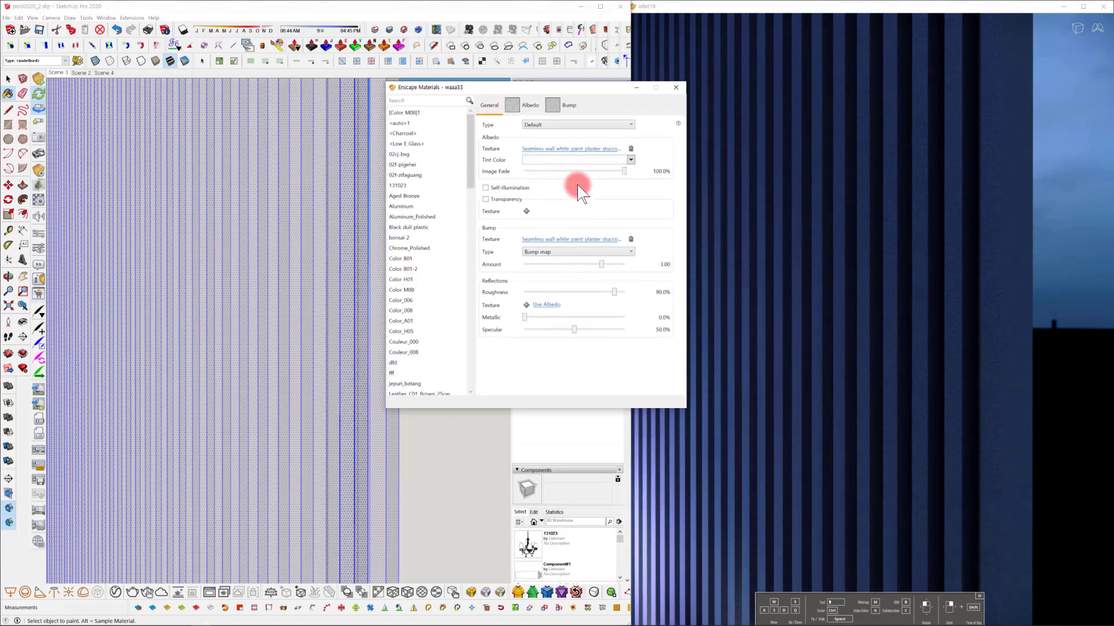
pyautogui.moveTo(614, 291); pyautogui.dragTo(609, 291)
pyautogui.moveTo(624, 171); pyautogui.dragTo(550, 171)
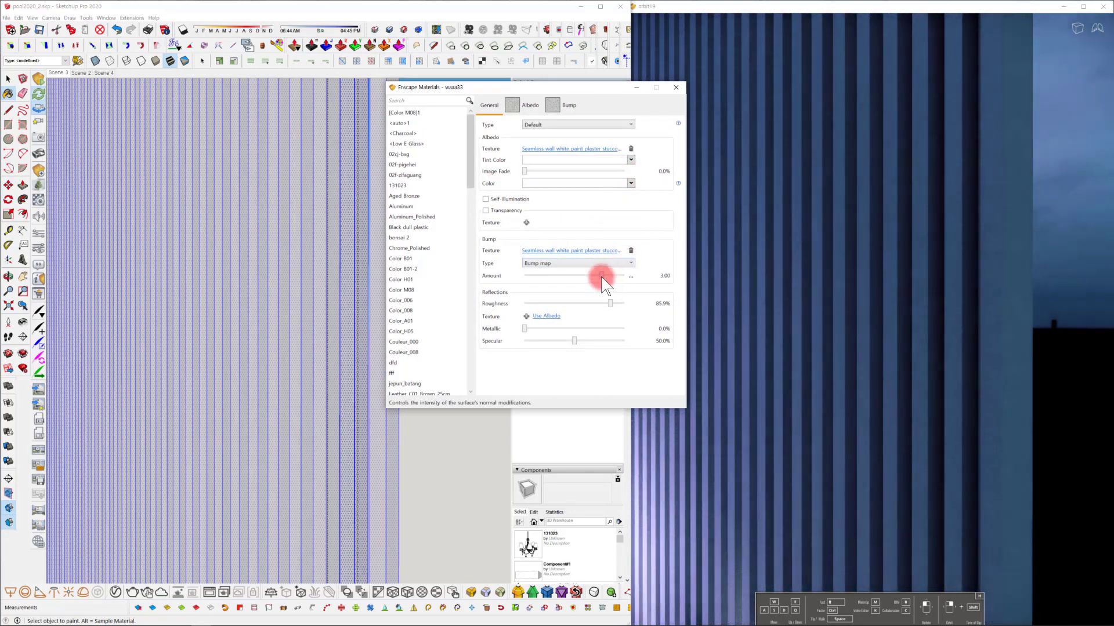
pyautogui.moveTo(602, 276); pyautogui.dragTo(605, 304)
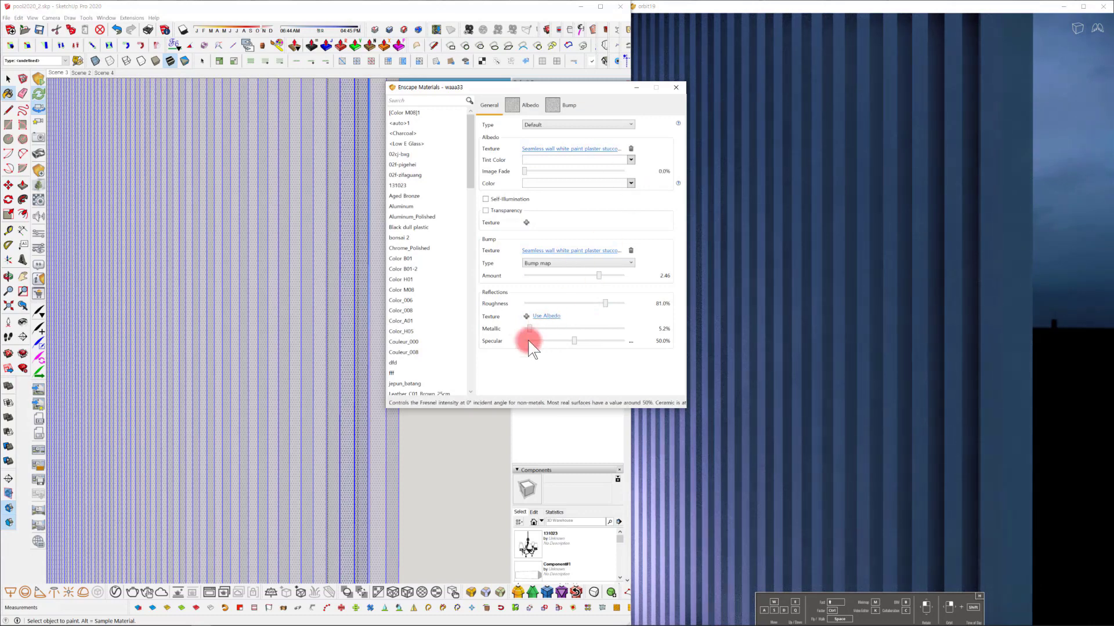
pyautogui.click(676, 87)
# Leave the wall group and frame the whole pool courtyard from the front to check both slatted walls.
pyautogui.scroll(-4, 355, 382)
pyautogui.press('space')
pyautogui.click(436, 335)
pyautogui.click(436, 336)
pyautogui.scroll(-6, 412, 348)
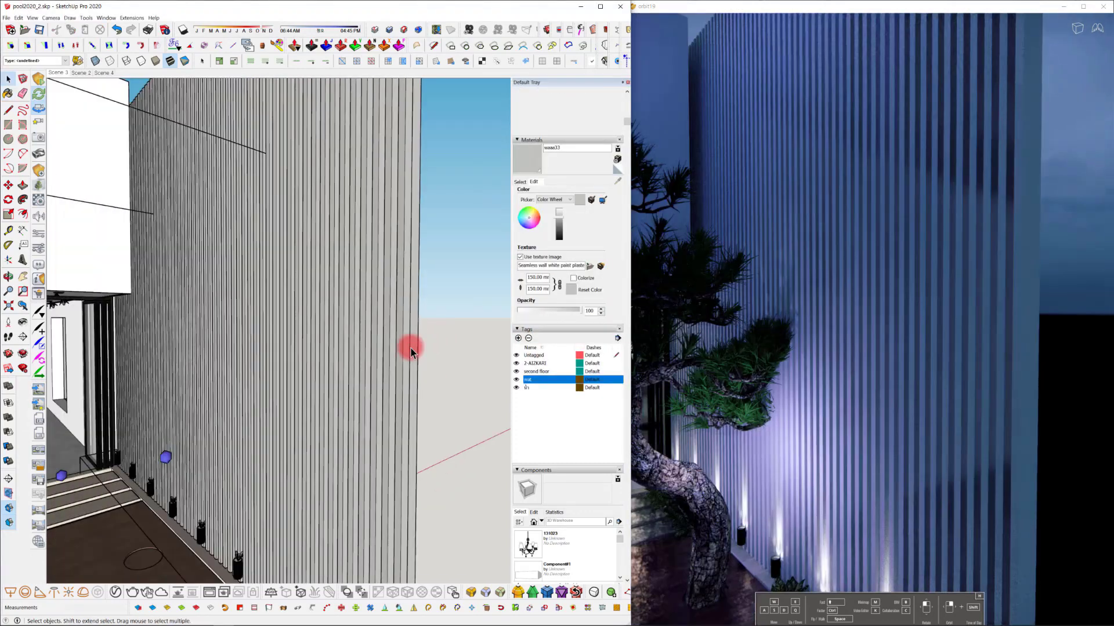
pyautogui.moveTo(411, 348)
pyautogui.keyDown('shift'); pyautogui.mouseDown(button='middle')
pyautogui.moveTo(450, 358)
pyautogui.moveTo(412, 363)
pyautogui.moveTo(452, 341)
pyautogui.moveTo(448, 316)
pyautogui.moveTo(484, 367)
pyautogui.moveTo(454, 301)
pyautogui.moveTo(470, 286)
pyautogui.mouseUp(button='middle'); pyautogui.keyUp('shift')
pyautogui.scroll(-2, 361, 348)
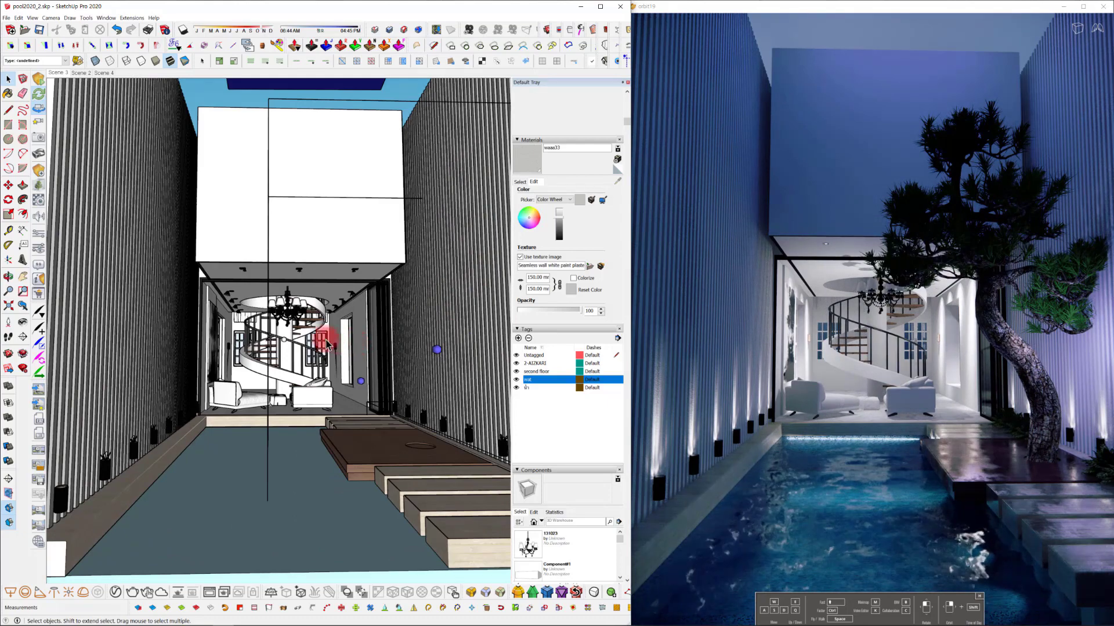
pyautogui.scroll(-3, 327, 344)
# Return to the in-model materials, reopen waaa33 for editing, set its roughness to 74.6% and metallic to 7.8%, and close the editor.
pyautogui.click(519, 182)
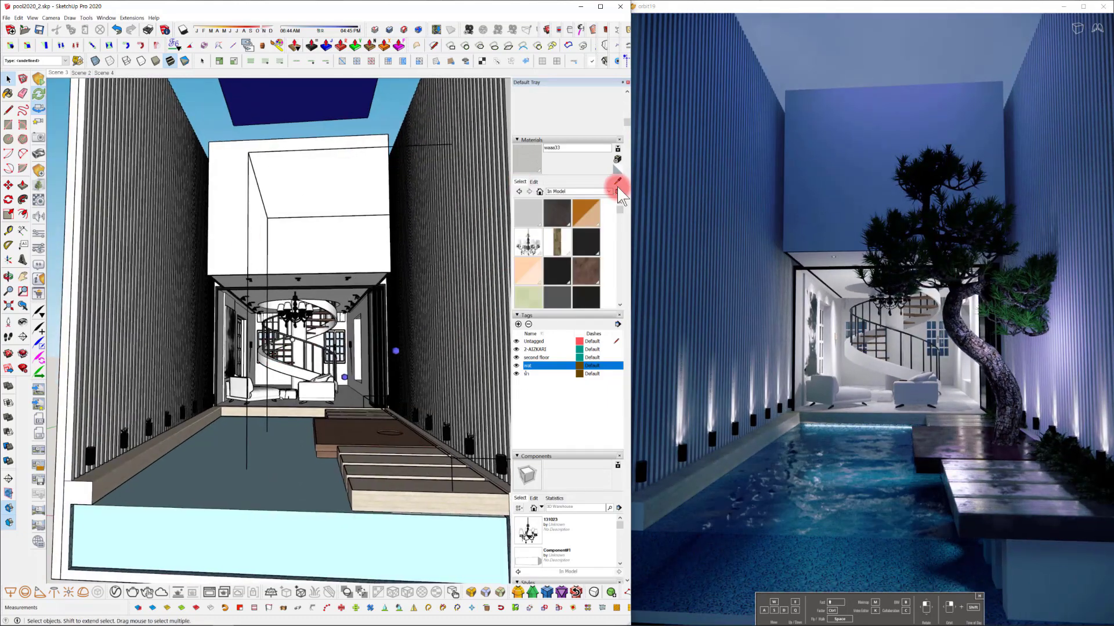
pyautogui.scroll(1, 99, 256)
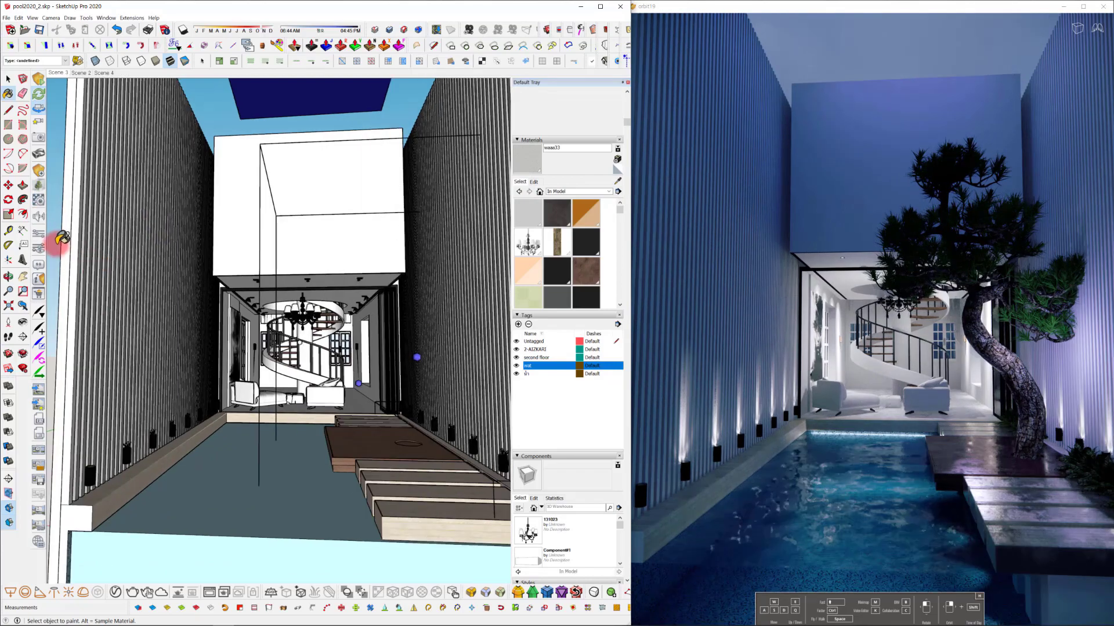
pyautogui.scroll(6, 81, 279)
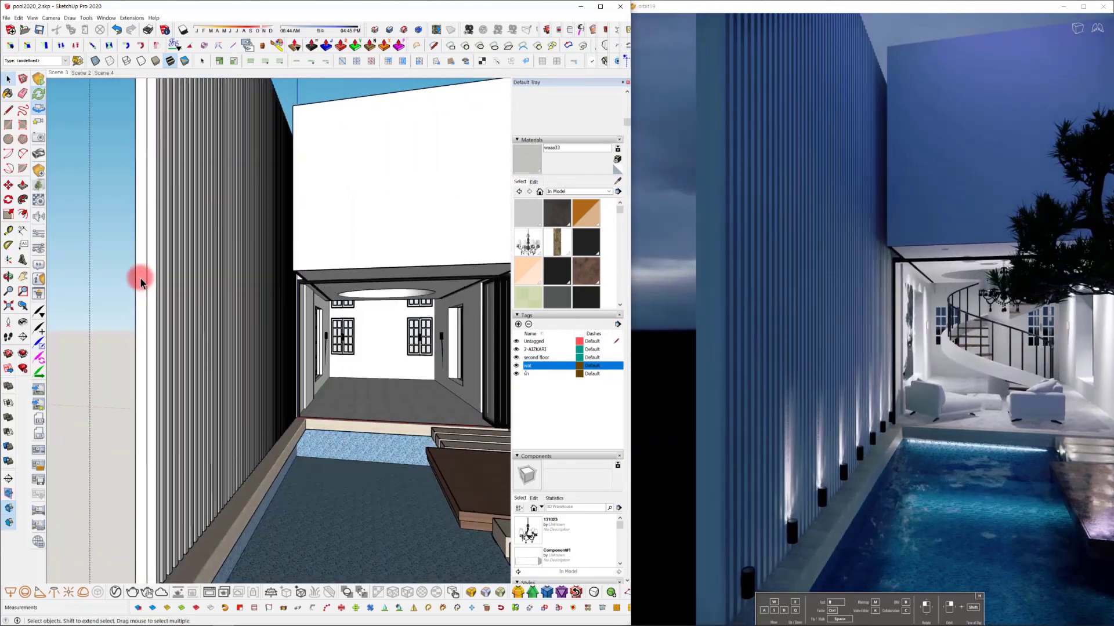
pyautogui.press('space')
pyautogui.click(248, 206)
pyautogui.moveTo(248, 224)
pyautogui.mouseDown(button='middle')
pyautogui.moveTo(413, 273)
pyautogui.moveTo(261, 293)
pyautogui.moveTo(276, 301)
pyautogui.mouseUp(button='middle')
pyautogui.click(44, 216)
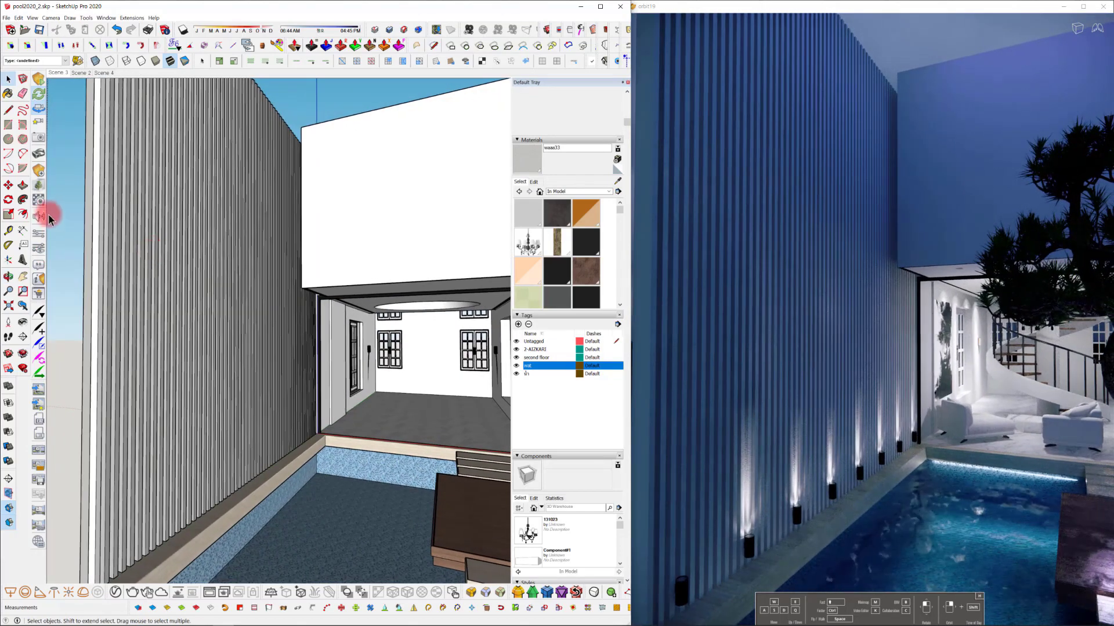
pyautogui.moveTo(553, 377); pyautogui.dragTo(555, 376)
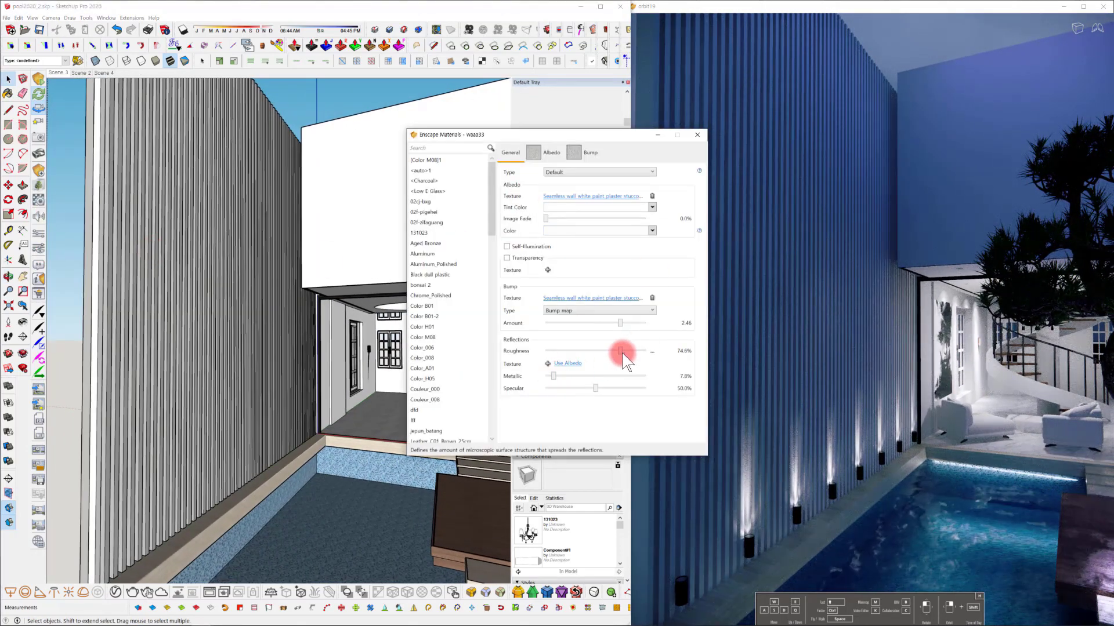
pyautogui.click(697, 134)
# Hide the tag listed below second floor and open the house group that contains the upper front block.
pyautogui.moveTo(195, 389)
pyautogui.mouseDown(button='middle')
pyautogui.moveTo(266, 360)
pyautogui.moveTo(325, 363)
pyautogui.mouseUp(button='middle')
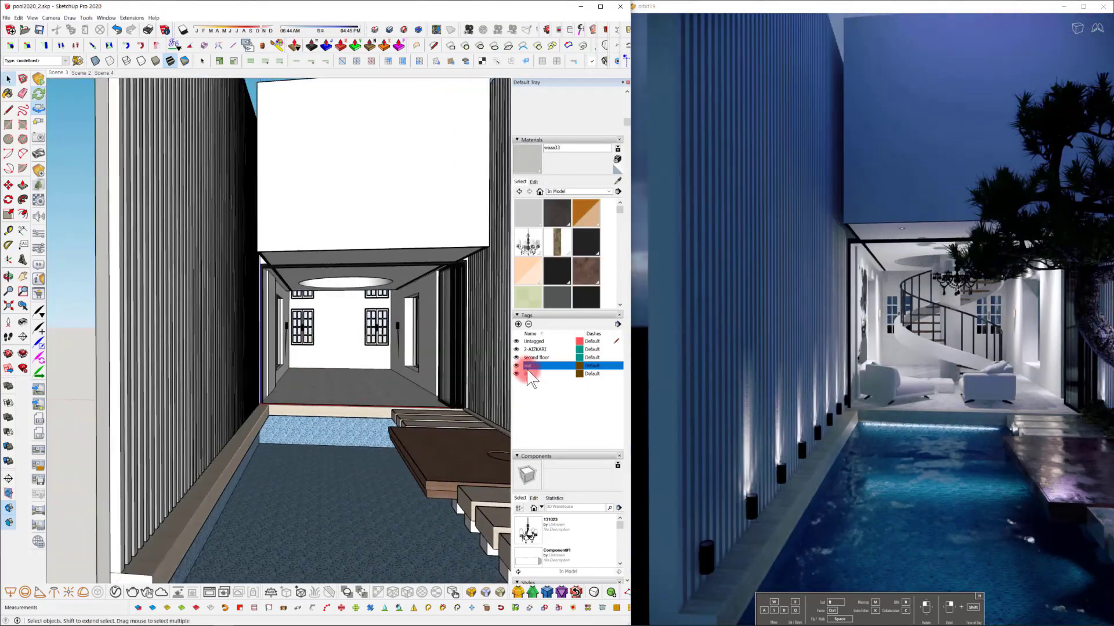
pyautogui.moveTo(396, 384)
pyautogui.mouseDown(button='middle')
pyautogui.moveTo(316, 373)
pyautogui.moveTo(385, 385)
pyautogui.moveTo(418, 447)
pyautogui.moveTo(391, 347)
pyautogui.mouseUp(button='middle')
pyautogui.click(391, 347)
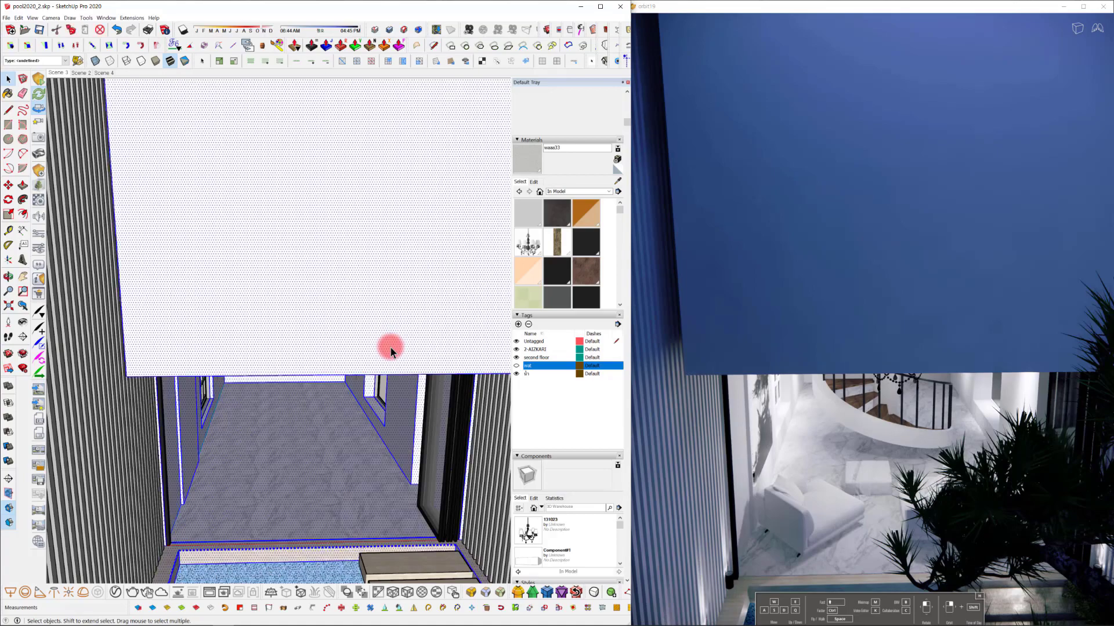
pyautogui.scroll(-7, 391, 348)
pyautogui.click(351, 221)
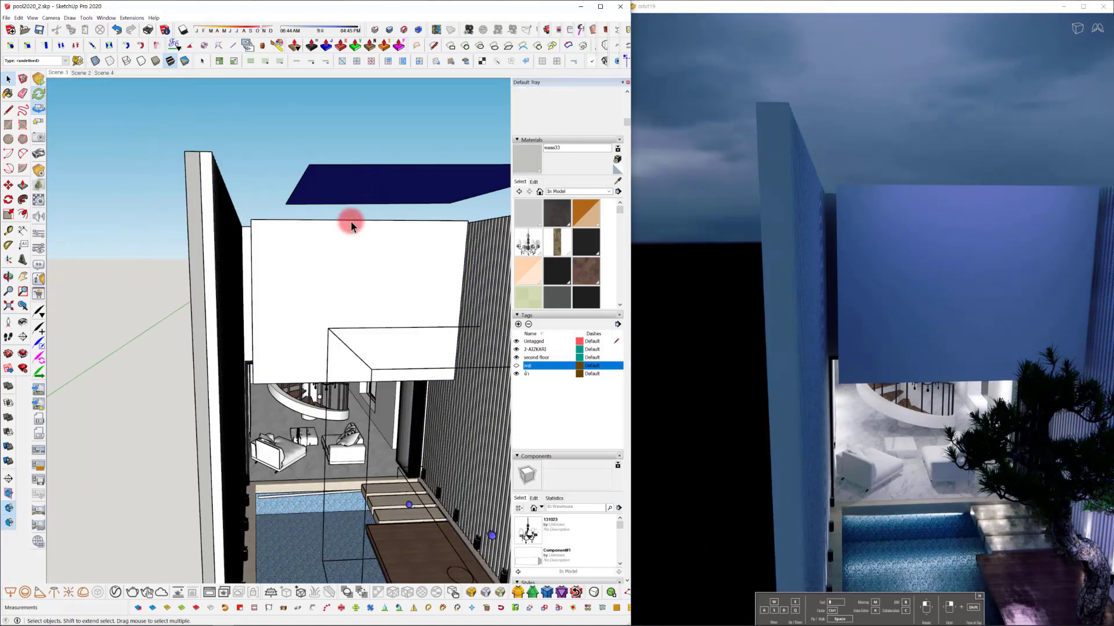
pyautogui.moveTo(351, 221)
pyautogui.mouseDown(button='middle')
pyautogui.moveTo(288, 297)
pyautogui.moveTo(235, 266)
pyautogui.moveTo(266, 292)
pyautogui.moveTo(159, 255)
pyautogui.moveTo(266, 293)
pyautogui.moveTo(301, 326)
pyautogui.mouseUp(button='middle')
pyautogui.doubleClick(284, 295)
# Go into the nested group of the upper front block and its dark opening frame.
pyautogui.scroll(4, 286, 296)
pyautogui.click(265, 292)
pyautogui.doubleClick(300, 326)
pyautogui.moveTo(153, 244)
pyautogui.mouseDown(button='middle')
pyautogui.moveTo(336, 316)
pyautogui.moveTo(157, 373)
pyautogui.moveTo(325, 269)
pyautogui.moveTo(302, 335)
pyautogui.moveTo(340, 335)
pyautogui.moveTo(450, 296)
pyautogui.moveTo(594, 331)
pyautogui.moveTo(219, 241)
pyautogui.moveTo(267, 348)
pyautogui.moveTo(211, 409)
pyautogui.moveTo(201, 390)
pyautogui.moveTo(363, 256)
pyautogui.moveTo(377, 220)
pyautogui.mouseUp(button='middle')
pyautogui.rightClick(267, 348)
pyautogui.click(246, 399)
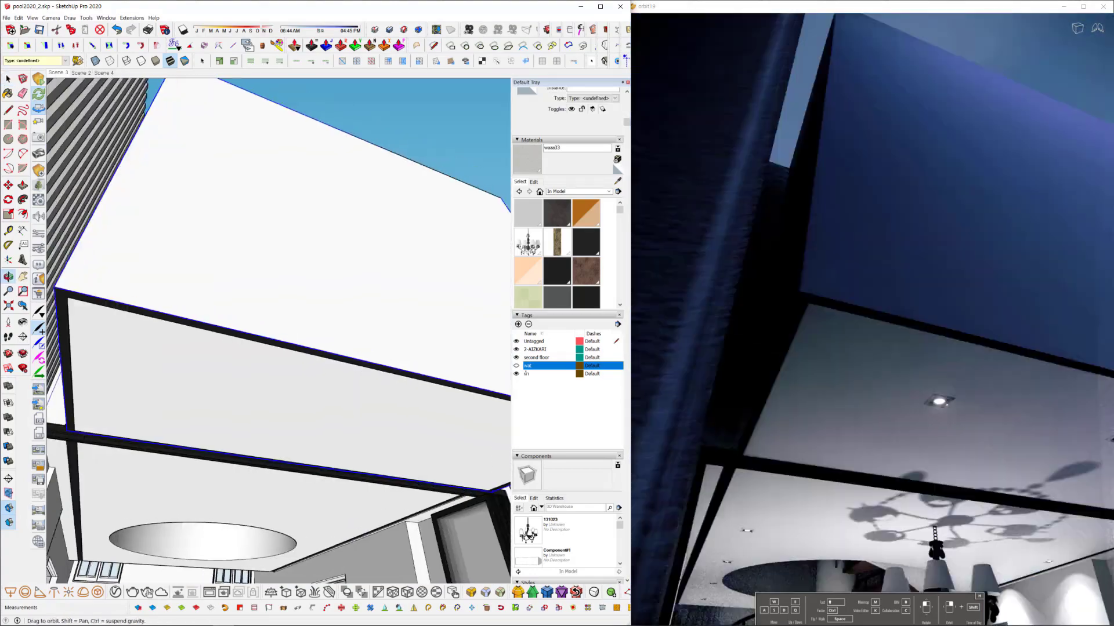
# Select the geometry of the upper front block, paint it with the light grey tyty material and open that material for editing.
pyautogui.moveTo(163, 400)
pyautogui.mouseDown(button='middle')
pyautogui.moveTo(131, 424)
pyautogui.moveTo(286, 463)
pyautogui.moveTo(246, 266)
pyautogui.moveTo(351, 357)
pyautogui.moveTo(309, 311)
pyautogui.mouseUp(button='middle')
pyautogui.scroll(3, 245, 265)
pyautogui.doubleClick(245, 265)
pyautogui.moveTo(311, 352)
pyautogui.mouseDown(button='middle')
pyautogui.moveTo(298, 342)
pyautogui.moveTo(319, 301)
pyautogui.moveTo(167, 403)
pyautogui.moveTo(156, 460)
pyautogui.mouseUp(button='middle')
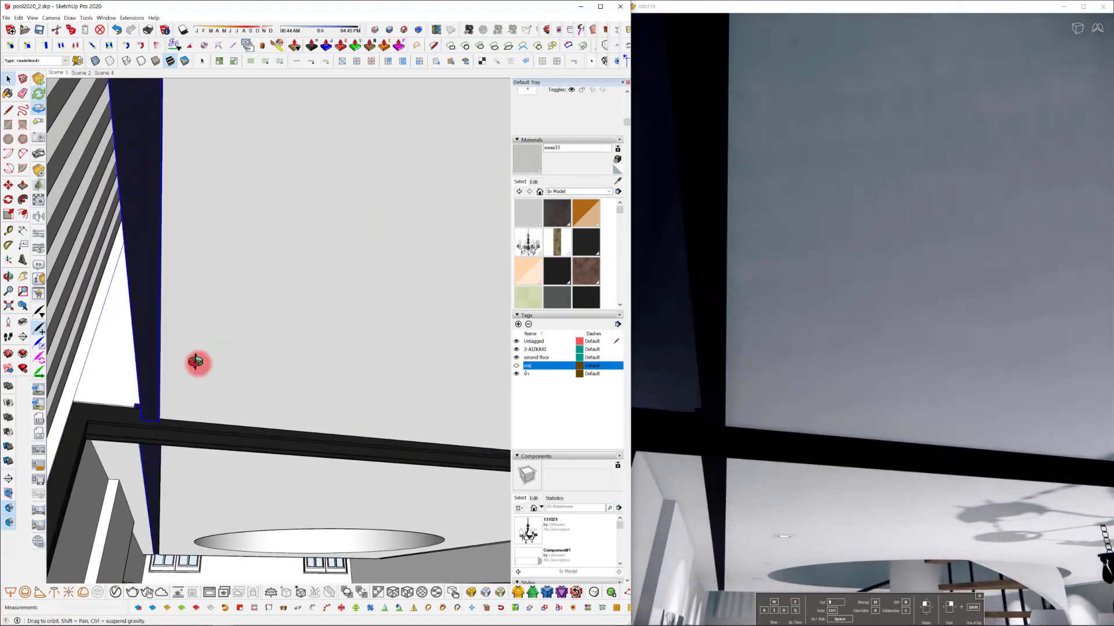
pyautogui.moveTo(194, 364)
pyautogui.mouseDown(button='middle')
pyautogui.moveTo(149, 385)
pyautogui.moveTo(142, 336)
pyautogui.moveTo(201, 281)
pyautogui.moveTo(238, 365)
pyautogui.moveTo(333, 391)
pyautogui.moveTo(243, 422)
pyautogui.moveTo(308, 427)
pyautogui.mouseUp(button='middle')
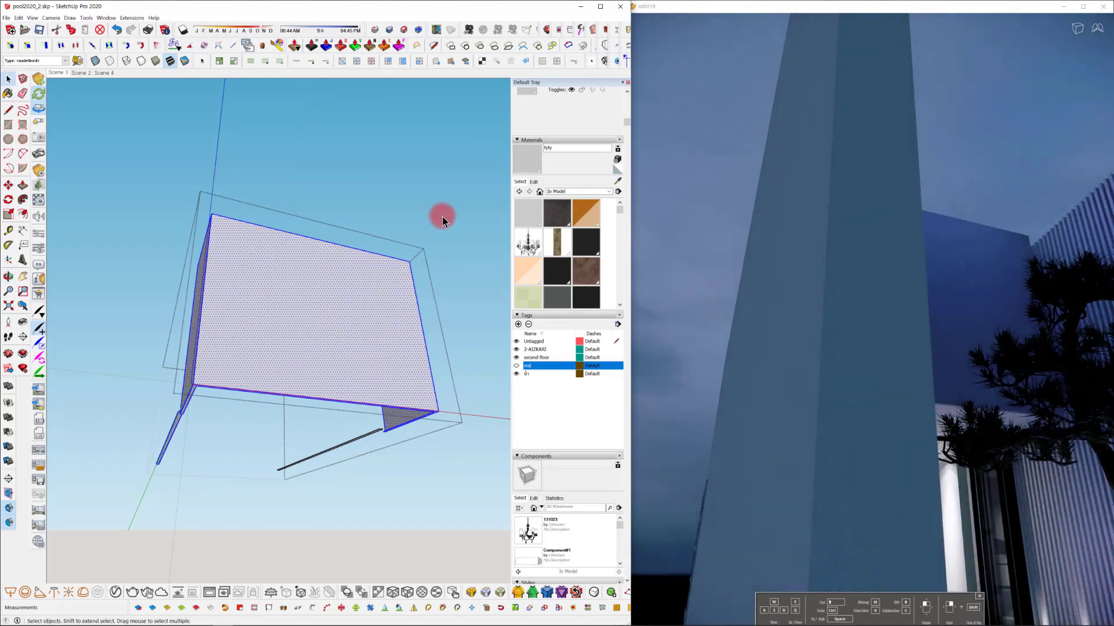
pyautogui.click(393, 326)
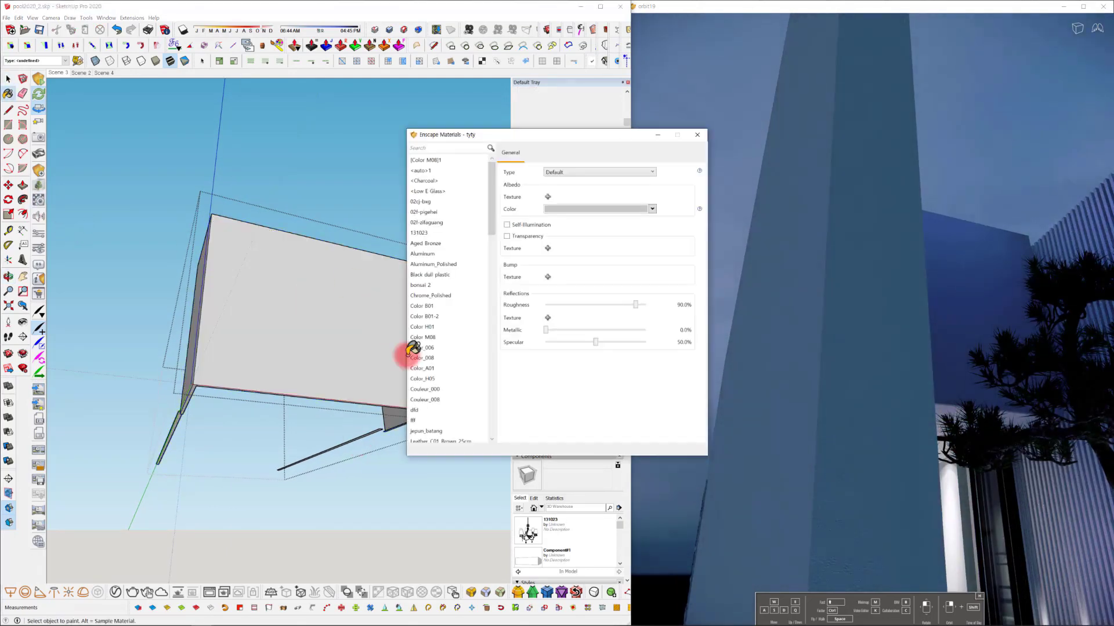
# Try a glossy metallic finish on tyty with 17.2% roughness and 100% metallic.
pyautogui.click(262, 405)
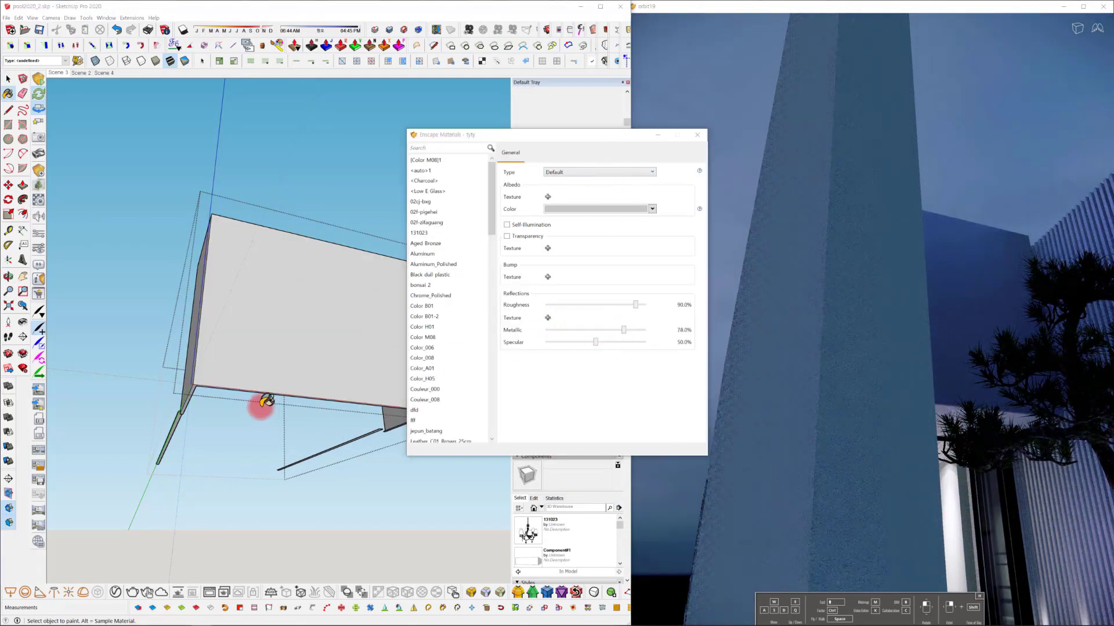
pyautogui.moveTo(240, 399)
pyautogui.mouseDown(button='middle')
pyautogui.moveTo(281, 398)
pyautogui.moveTo(224, 372)
pyautogui.moveTo(385, 318)
pyautogui.mouseUp(button='middle')
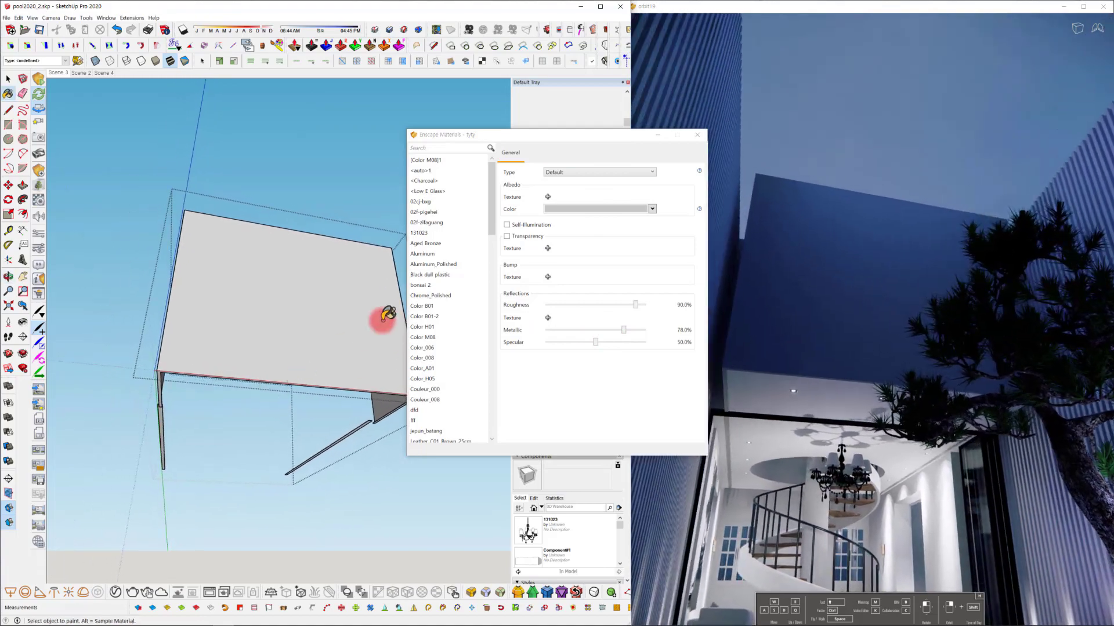
pyautogui.click(650, 311)
pyautogui.moveTo(652, 311); pyautogui.dragTo(562, 304)
pyautogui.moveTo(624, 329); pyautogui.dragTo(648, 331)
pyautogui.moveTo(595, 343); pyautogui.dragTo(573, 340)
pyautogui.moveTo(642, 329); pyautogui.dragTo(660, 329)
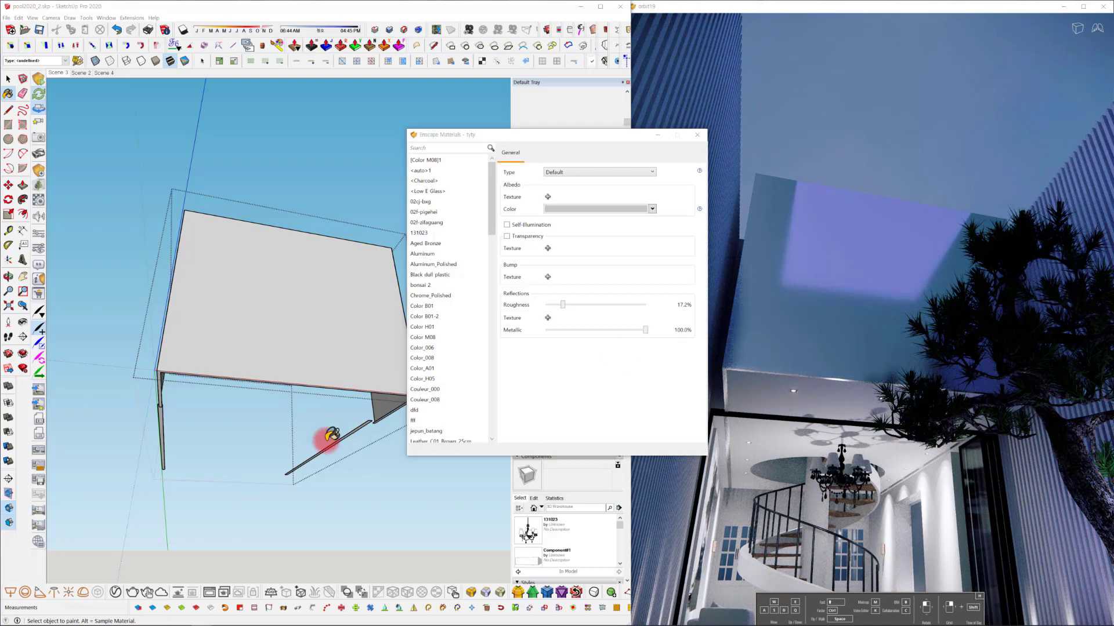
# Set tyty's metallic to 63.5% and roughness to 41%, and shift its albedo colour to blue-grey.
pyautogui.moveTo(304, 457)
pyautogui.mouseDown(button='middle')
pyautogui.moveTo(318, 445)
pyautogui.moveTo(349, 453)
pyautogui.moveTo(353, 316)
pyautogui.mouseUp(button='middle')
pyautogui.moveTo(644, 330)
pyautogui.mouseDown()
pyautogui.moveTo(565, 308)
pyautogui.moveTo(586, 303)
pyautogui.mouseUp()
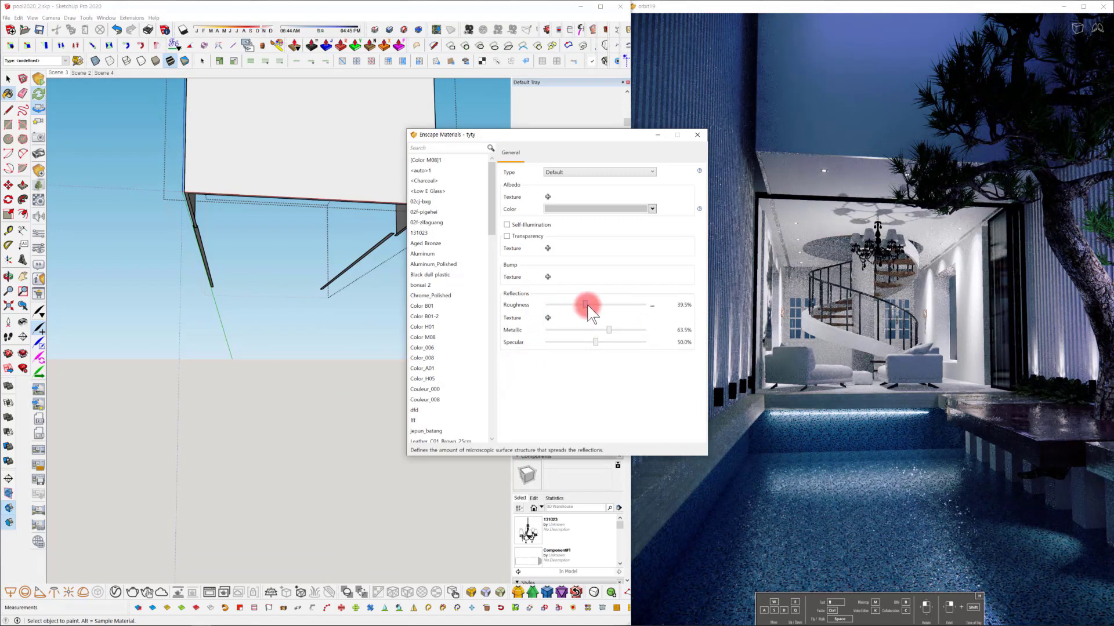
pyautogui.click(641, 211)
pyautogui.click(583, 248)
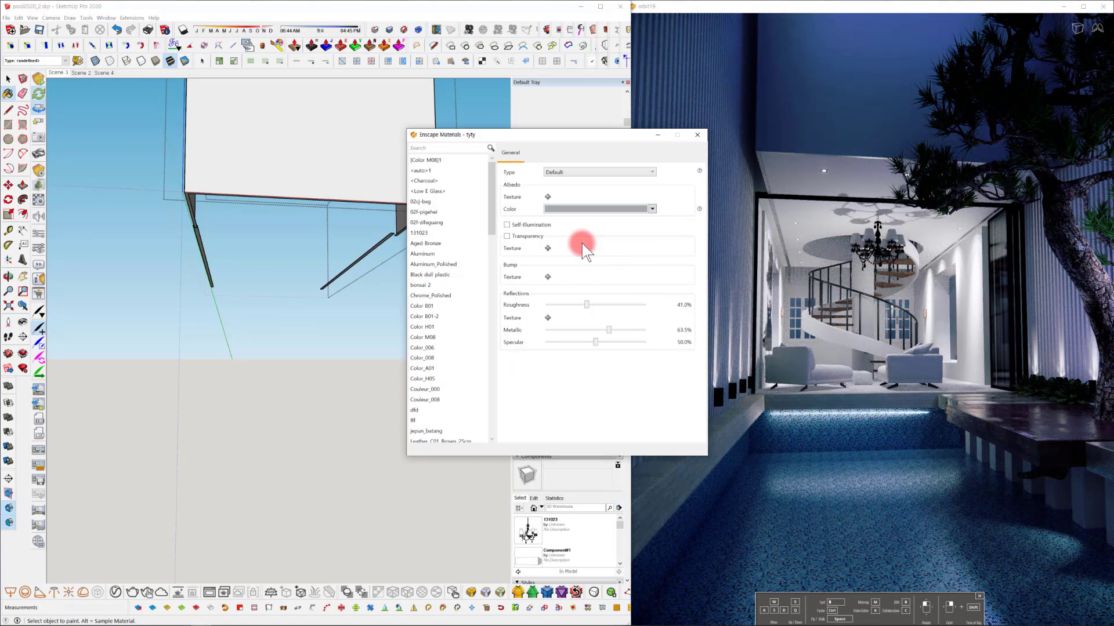
# Try darker albedo shades for tyty, settle on a medium grey, close the editor and frame the courtyard facade.
pyautogui.click(651, 210)
pyautogui.click(583, 248)
pyautogui.click(649, 210)
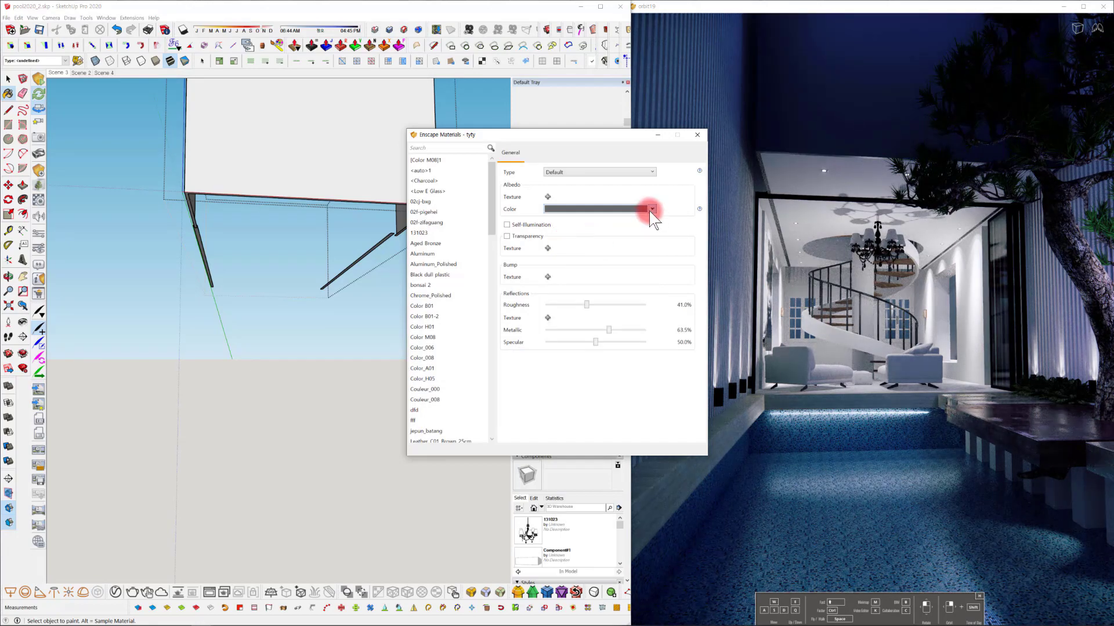
pyautogui.click(547, 249)
pyautogui.moveTo(546, 243); pyautogui.dragTo(546, 241)
pyautogui.click(697, 135)
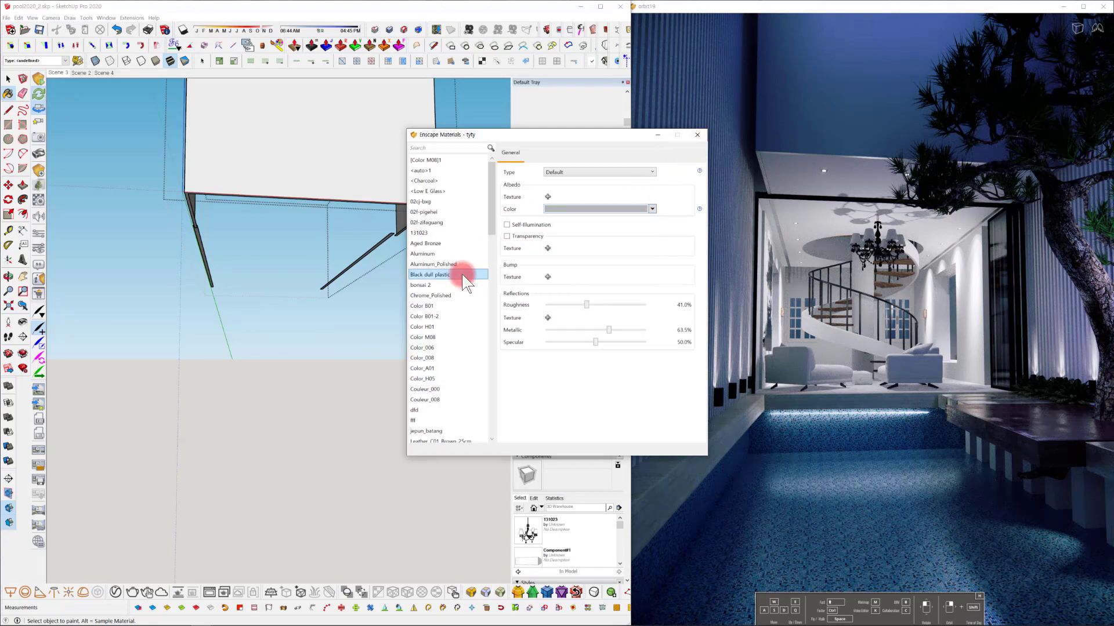
pyautogui.click(697, 135)
pyautogui.press('space')
pyautogui.moveTo(377, 311); pyautogui.dragTo(406, 290, button='middle')
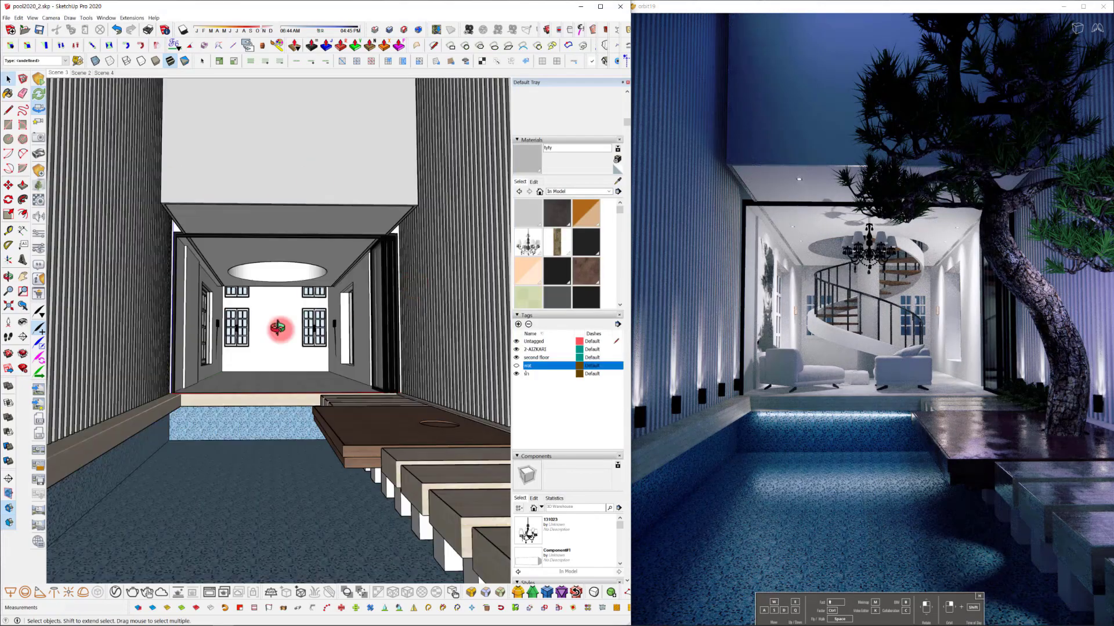
# Move inside to the spiral staircase and ceiling, start the Paint Bucket and browse the Colors material library.
pyautogui.scroll(5, 278, 325)
pyautogui.scroll(10, 270, 347)
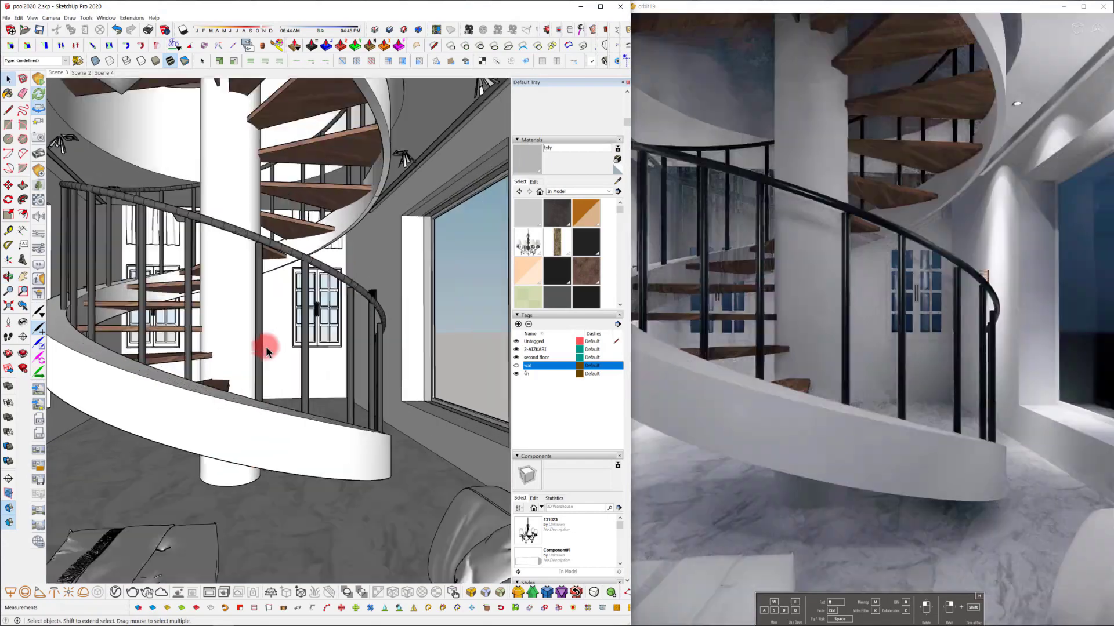
pyautogui.moveTo(267, 346)
pyautogui.mouseDown(button='middle')
pyautogui.moveTo(294, 357)
pyautogui.moveTo(234, 355)
pyautogui.moveTo(264, 383)
pyautogui.mouseUp(button='middle')
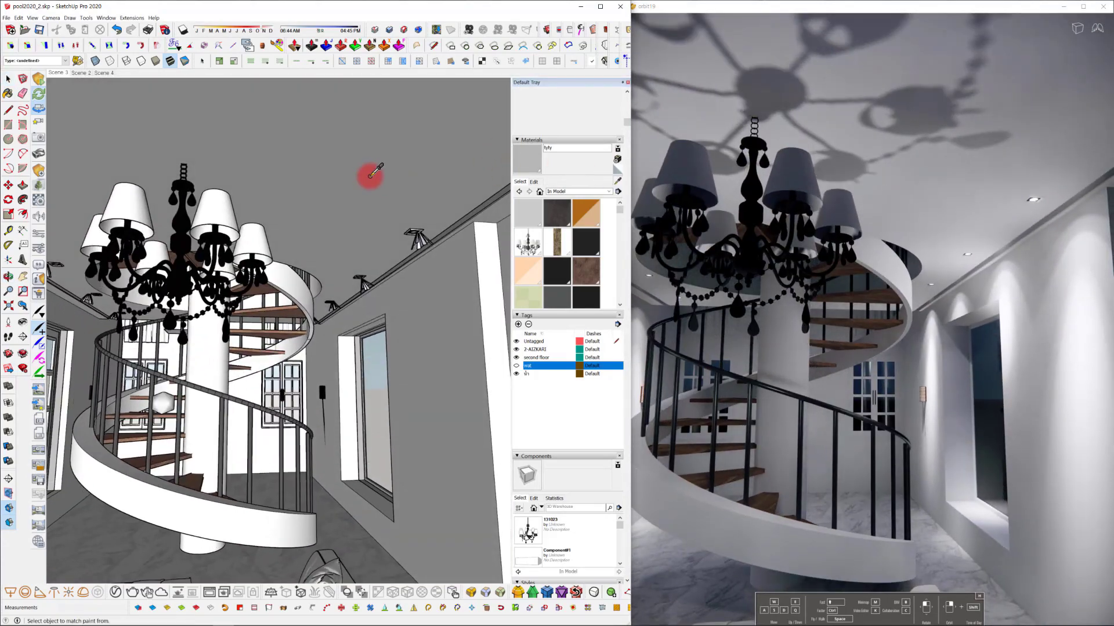
pyautogui.press('b')
pyautogui.click(565, 192)
pyautogui.click(579, 228)
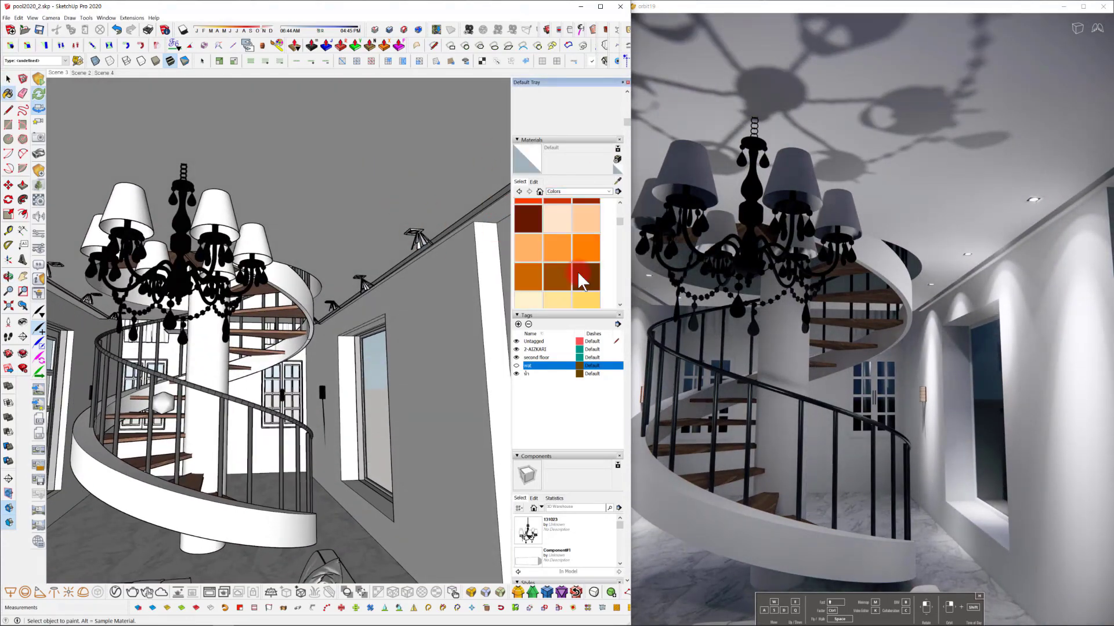
pyautogui.scroll(-3, 569, 273)
pyautogui.click(587, 261)
pyautogui.scroll(2, 571, 224)
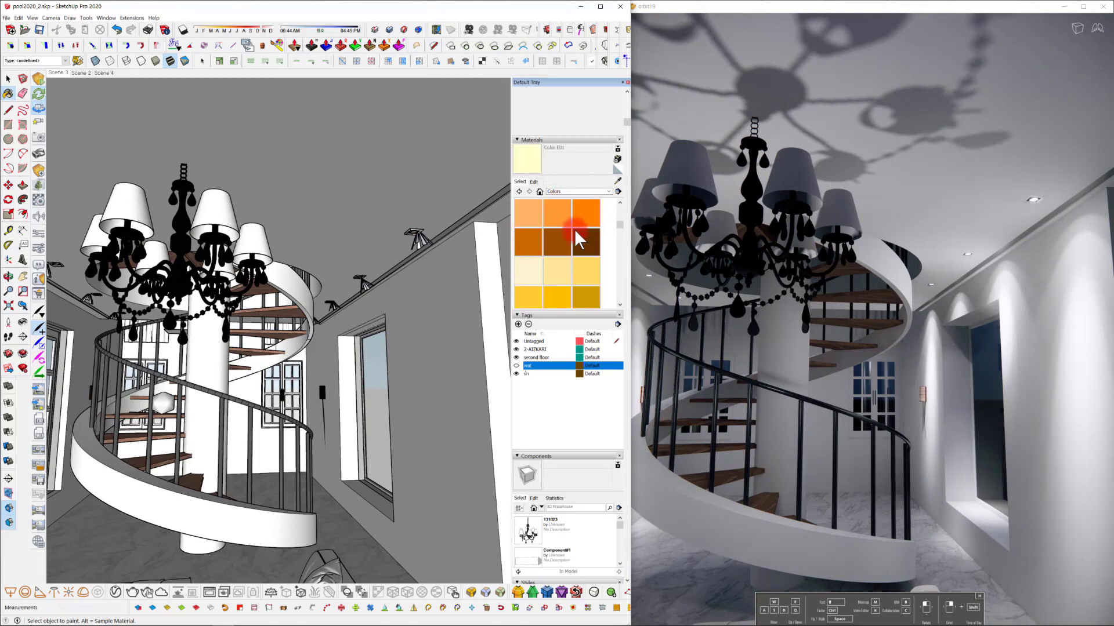
pyautogui.scroll(-2, 565, 256)
pyautogui.click(592, 237)
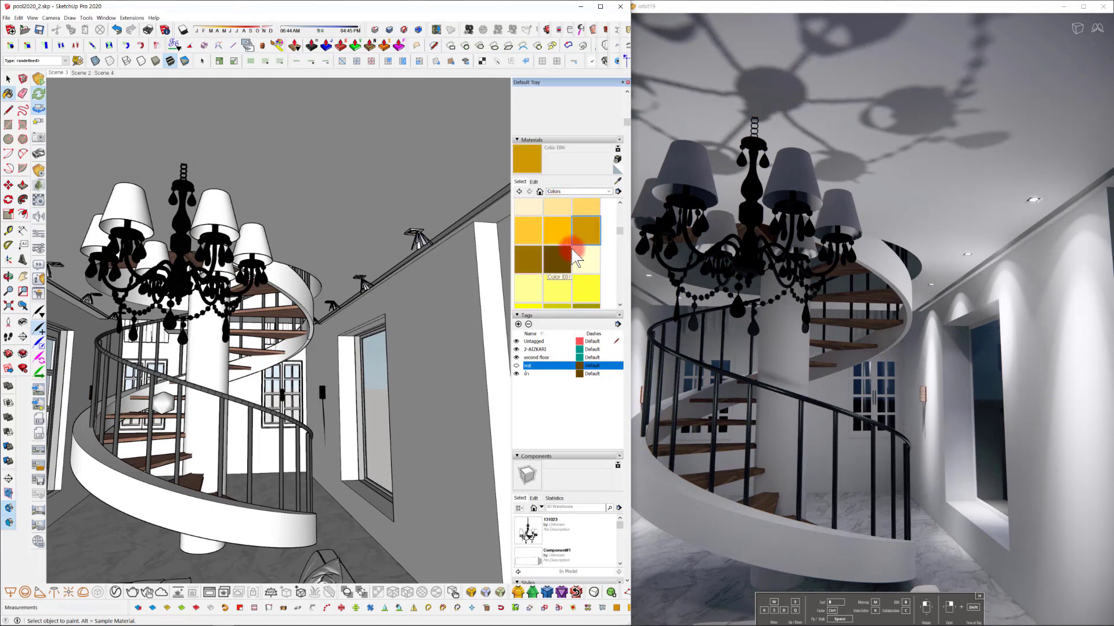
pyautogui.click(616, 160)
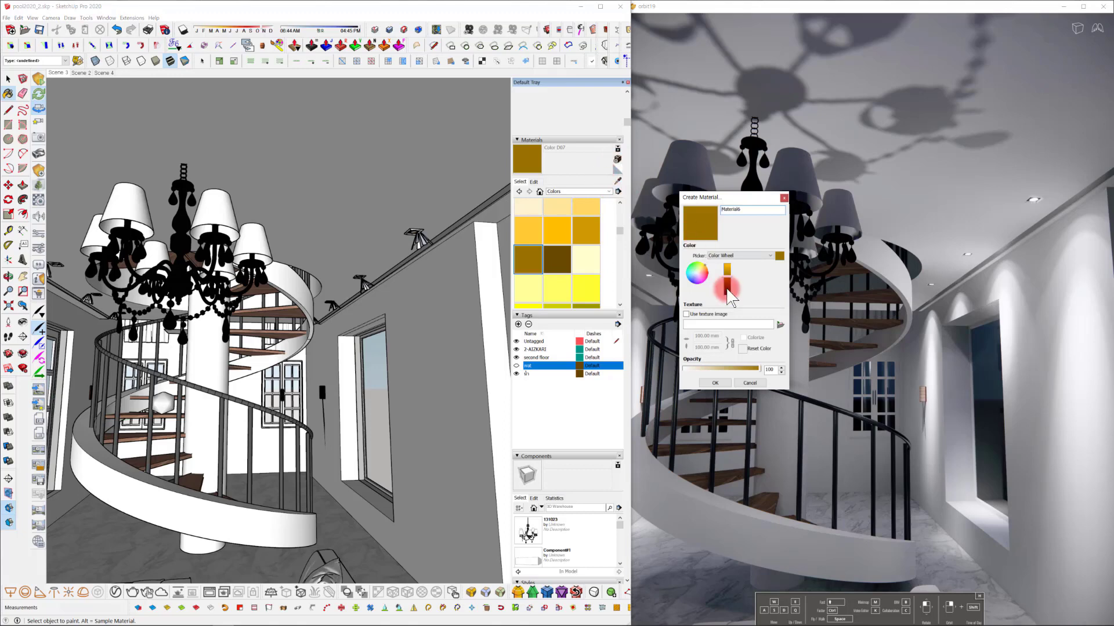
pyautogui.click(786, 197)
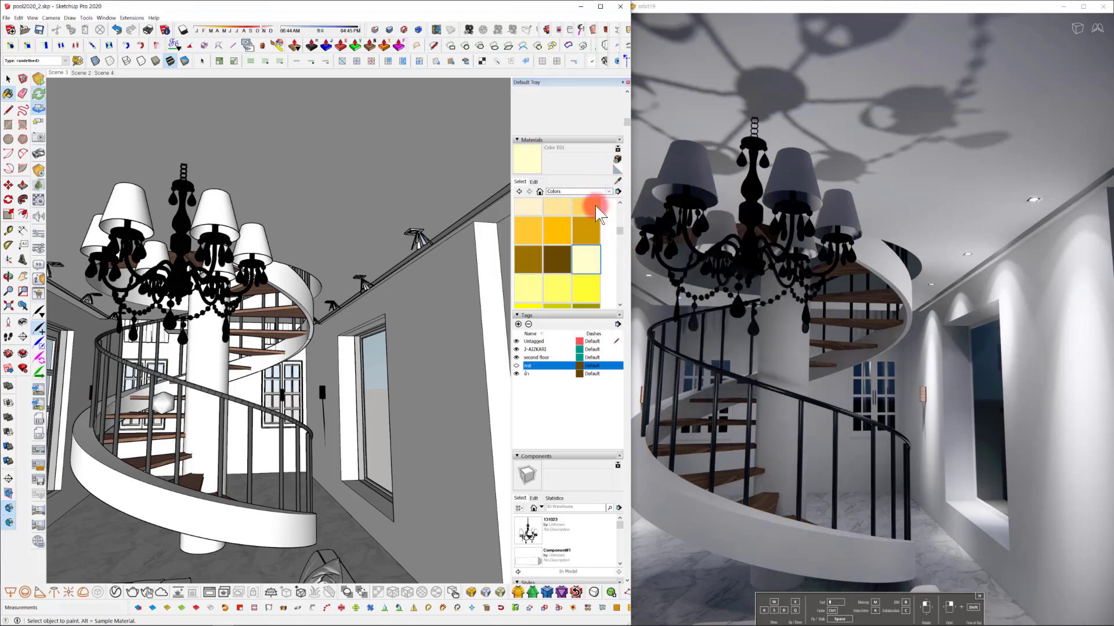
# Create a pale cream material named wwil11, apply it to the living room ceiling and open it in the Enscape material editor.
pyautogui.click(616, 161)
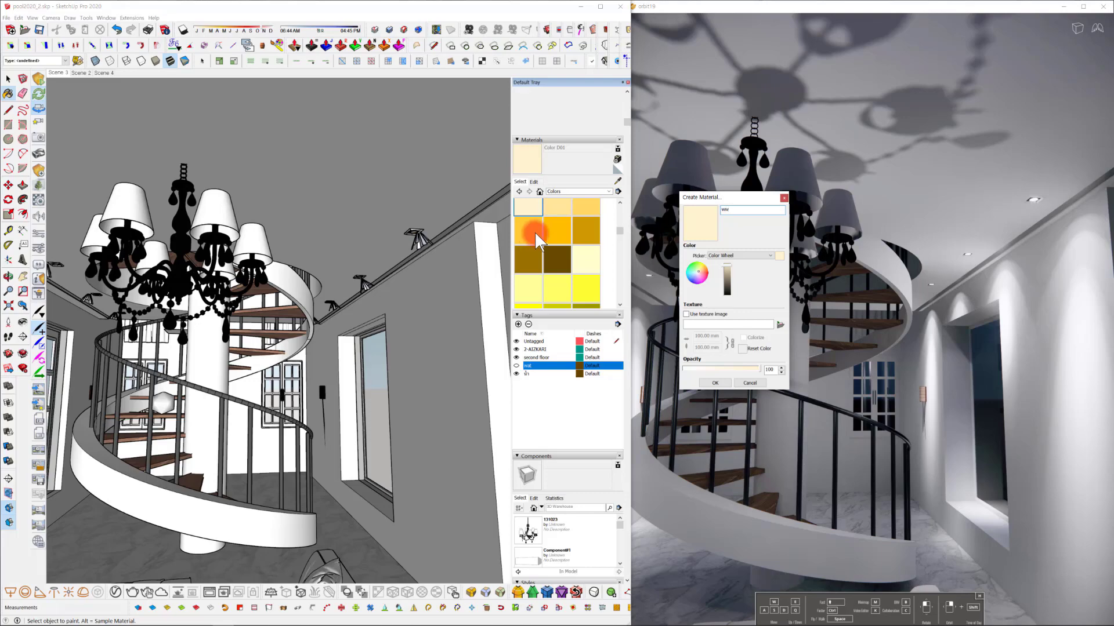
pyautogui.write('wwil11')
pyautogui.click(714, 383)
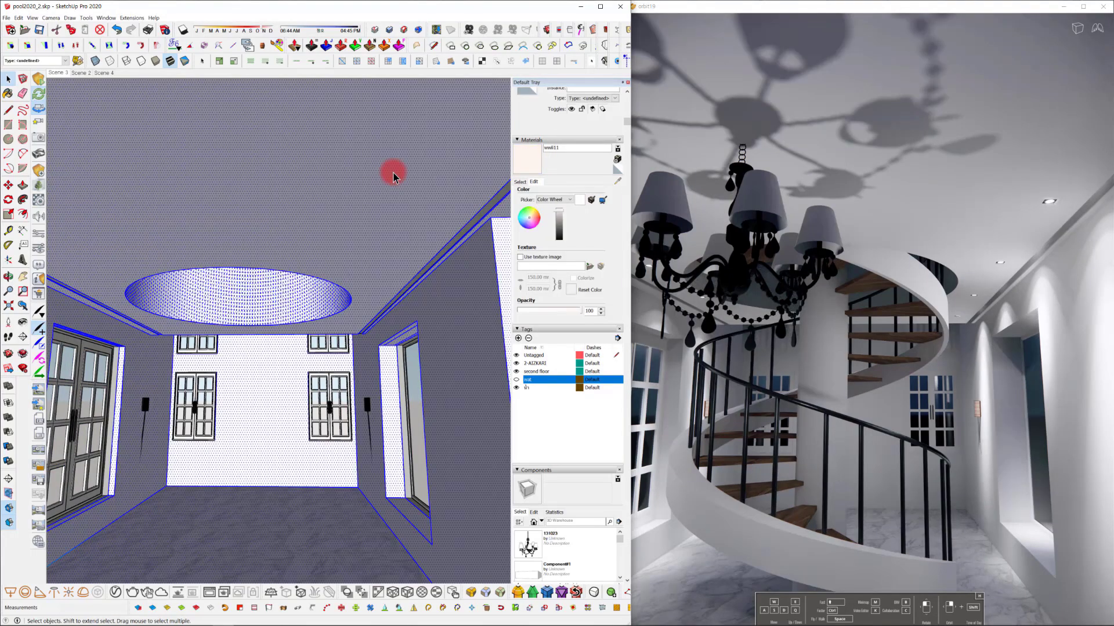
pyautogui.click(393, 173)
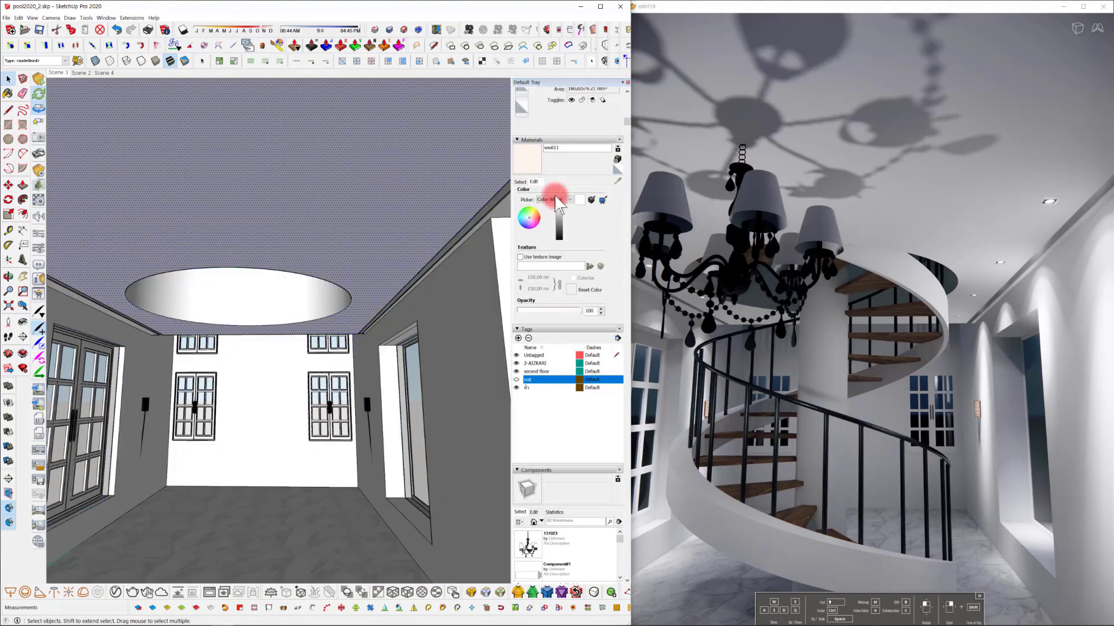
pyautogui.click(530, 173)
pyautogui.moveTo(423, 187); pyautogui.dragTo(374, 249, button='middle')
pyautogui.click(39, 200)
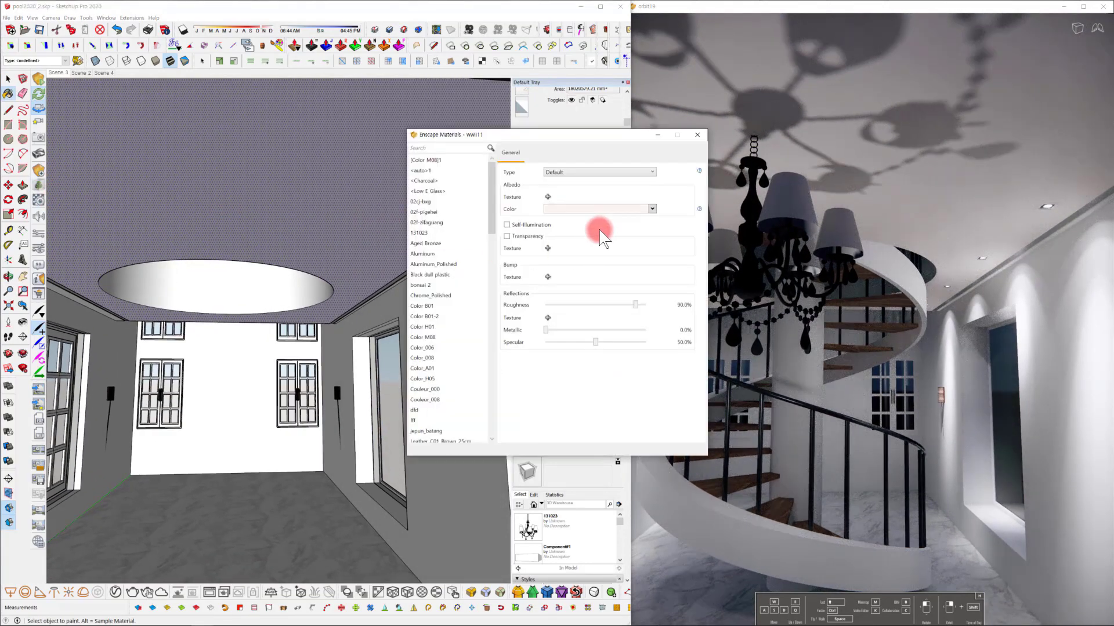
# Adjust wwil11's albedo to a pale warm cream, set its roughness to 91.2% and close the editor.
pyautogui.click(605, 210)
pyautogui.click(587, 220)
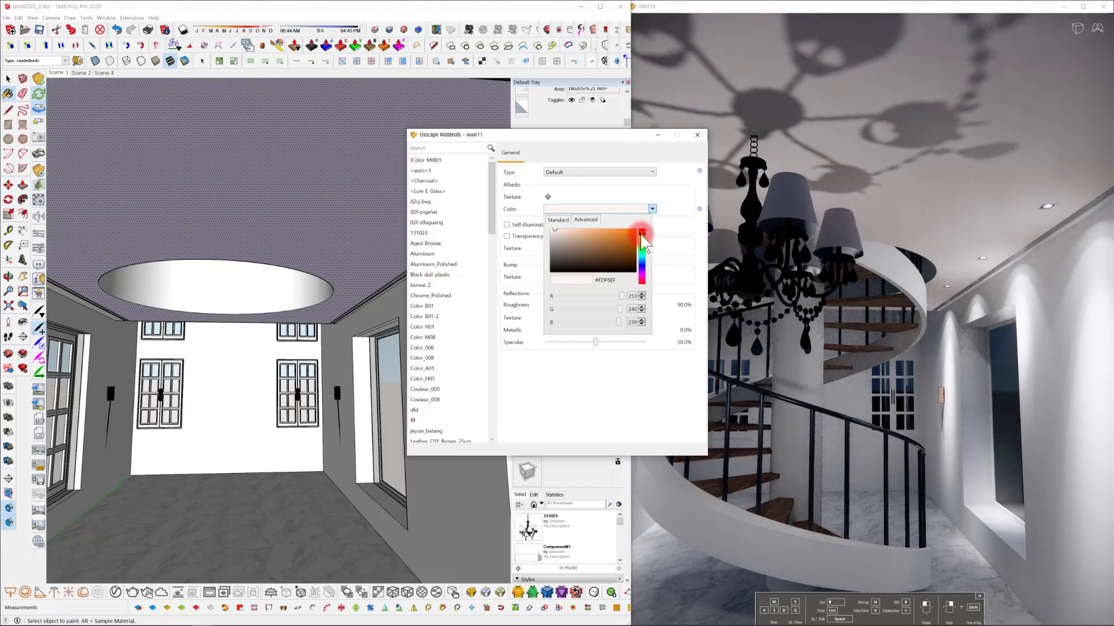
pyautogui.moveTo(576, 232); pyautogui.dragTo(557, 237)
pyautogui.moveTo(645, 243); pyautogui.dragTo(641, 238)
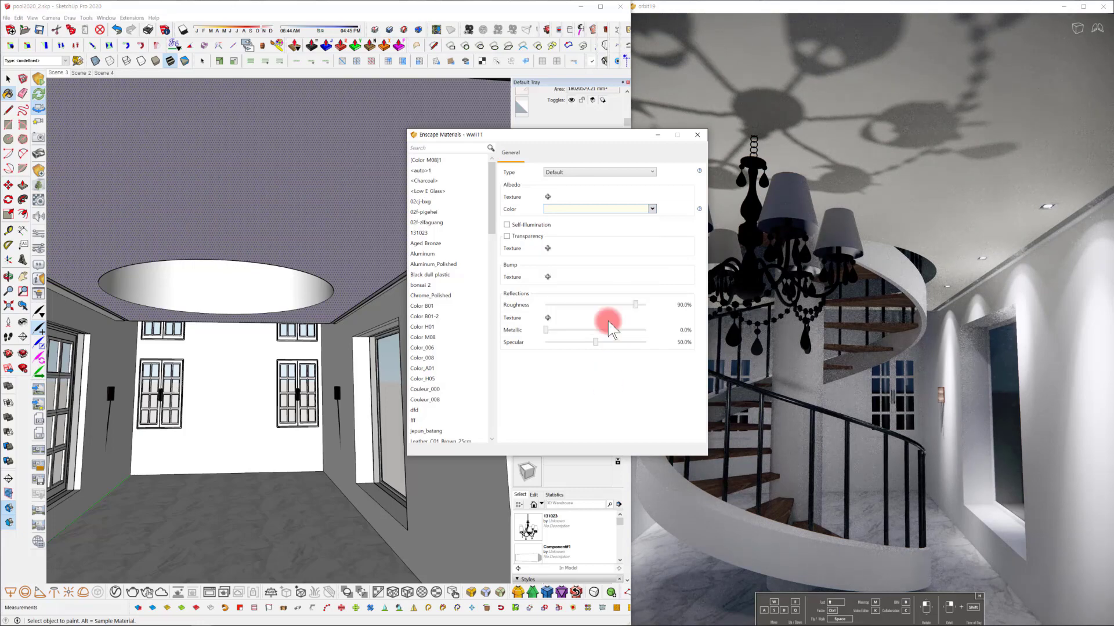
pyautogui.click(223, 283)
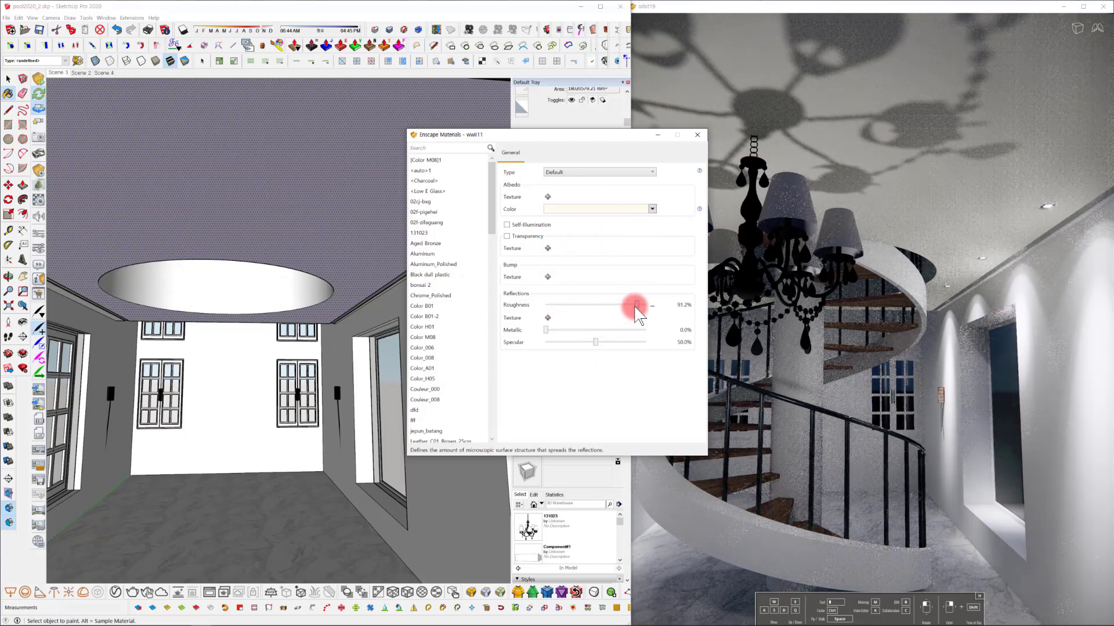
pyautogui.click(698, 134)
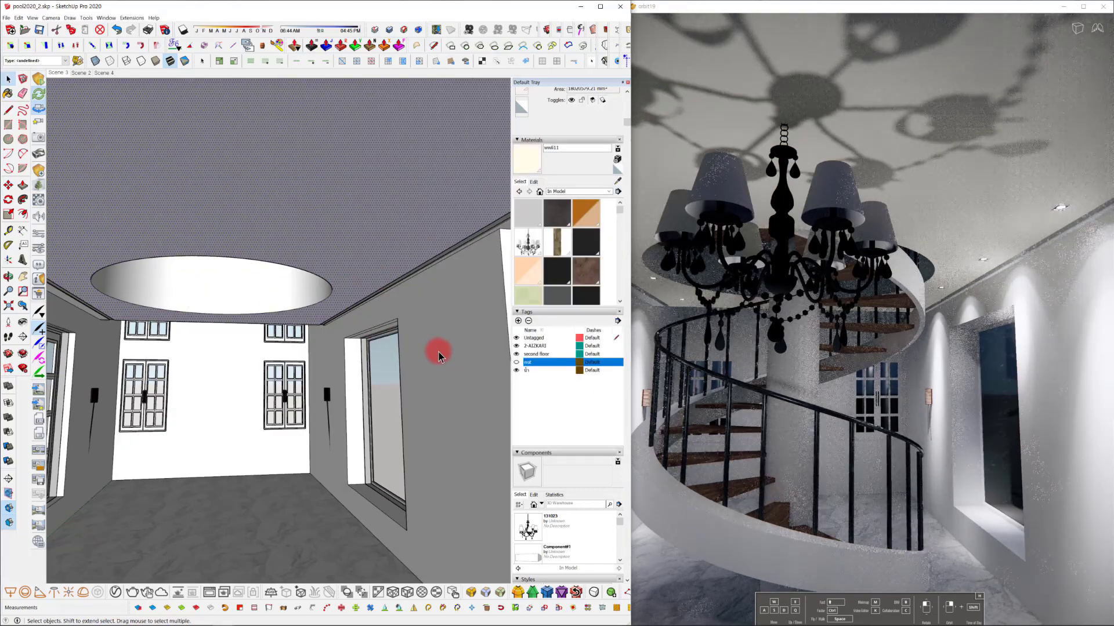
# Create a pale yellowish variant of the ceiling material and name it wwil11_2.
pyautogui.click(617, 159)
pyautogui.press('Escape')
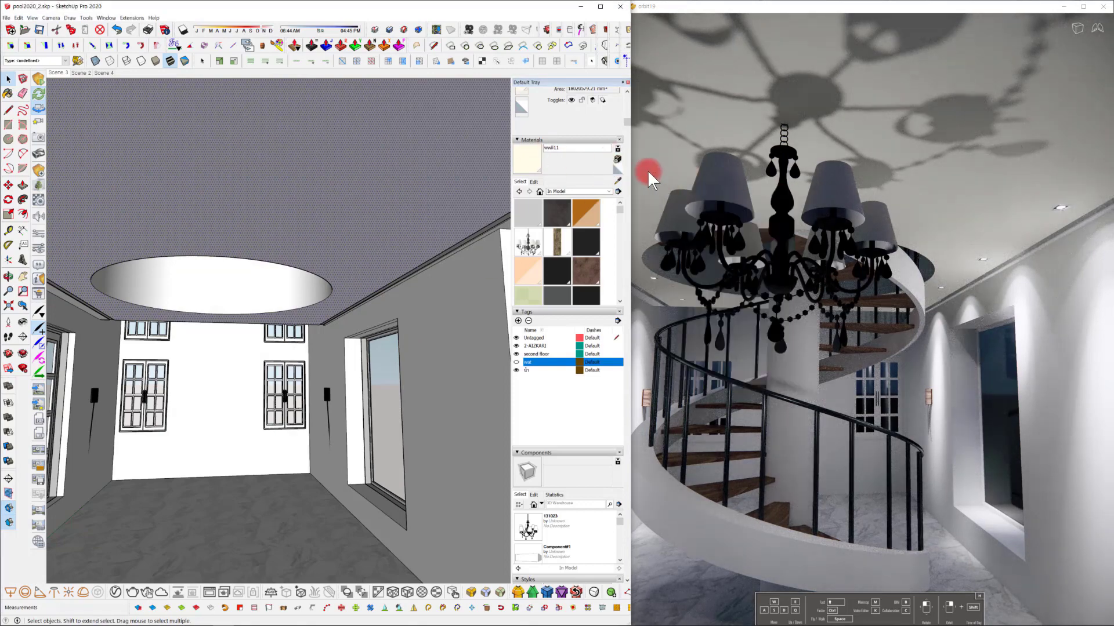
pyautogui.moveTo(565, 147); pyautogui.dragTo(354, 158)
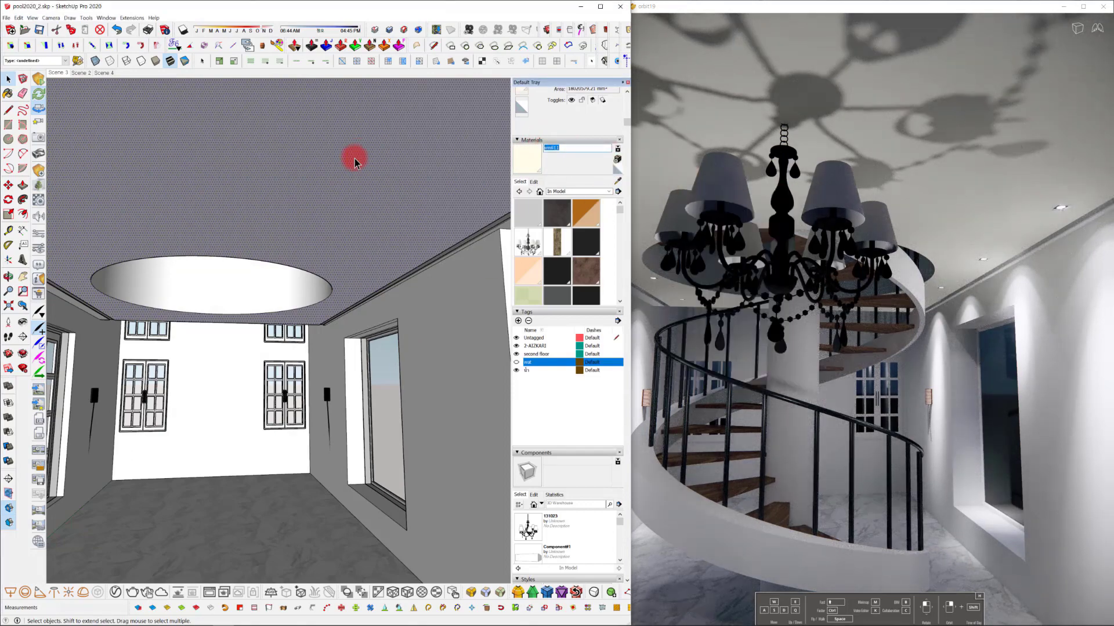
pyautogui.click(617, 158)
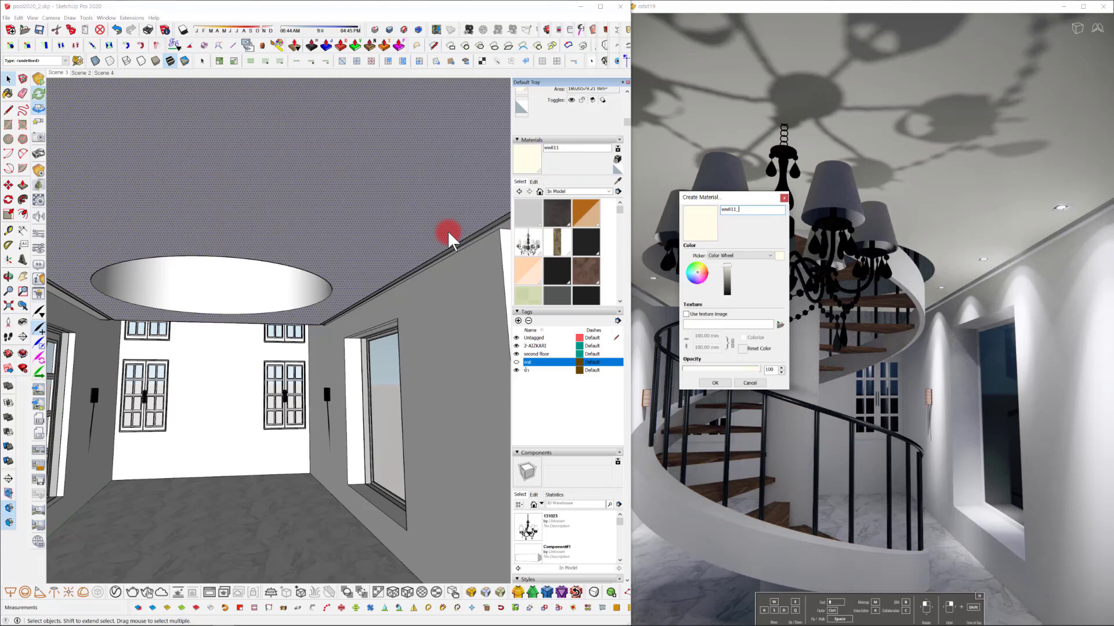
pyautogui.click(715, 383)
pyautogui.click(533, 208)
# Select the living room's window-side wall and add the adjoining pier and wall faces beside the large glazed opening.
pyautogui.click(450, 361)
pyautogui.moveTo(450, 360)
pyautogui.mouseDown(button='middle')
pyautogui.moveTo(386, 316)
pyautogui.moveTo(390, 326)
pyautogui.mouseUp(button='middle')
pyautogui.tripleClick(395, 330)
pyautogui.doubleClick(395, 329)
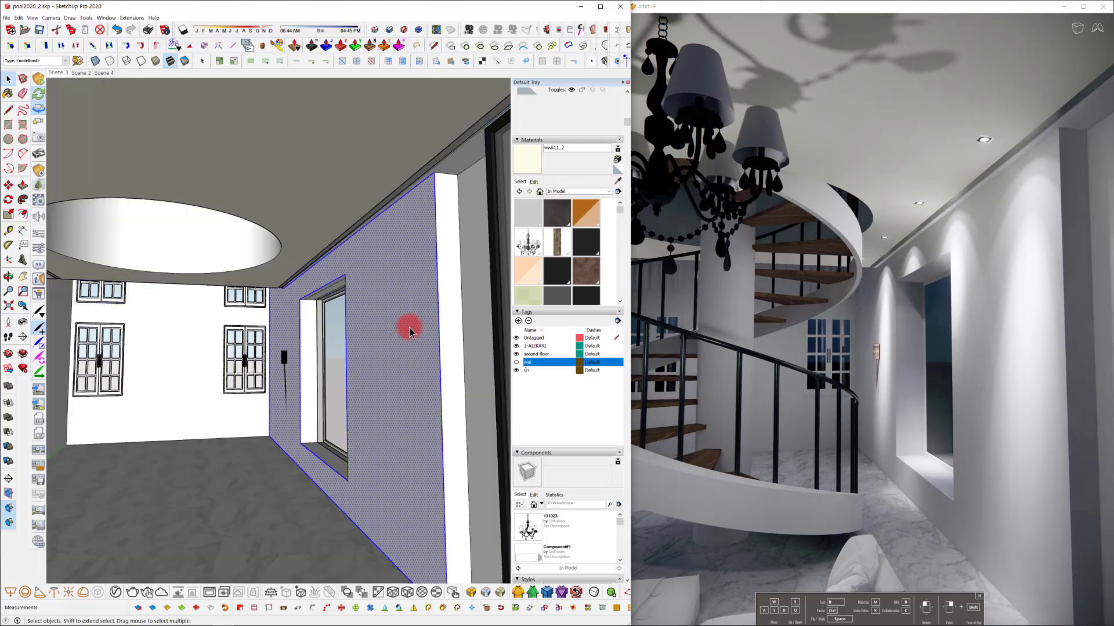
pyautogui.keyDown('ctrl'); pyautogui.doubleClick(454, 315); pyautogui.keyUp('ctrl')
pyautogui.keyDown('ctrl'); pyautogui.doubleClick(477, 300); pyautogui.keyUp('ctrl')
pyautogui.moveTo(419, 296)
pyautogui.mouseDown(button='middle')
pyautogui.moveTo(381, 248)
pyautogui.moveTo(394, 199)
pyautogui.mouseUp(button='middle')
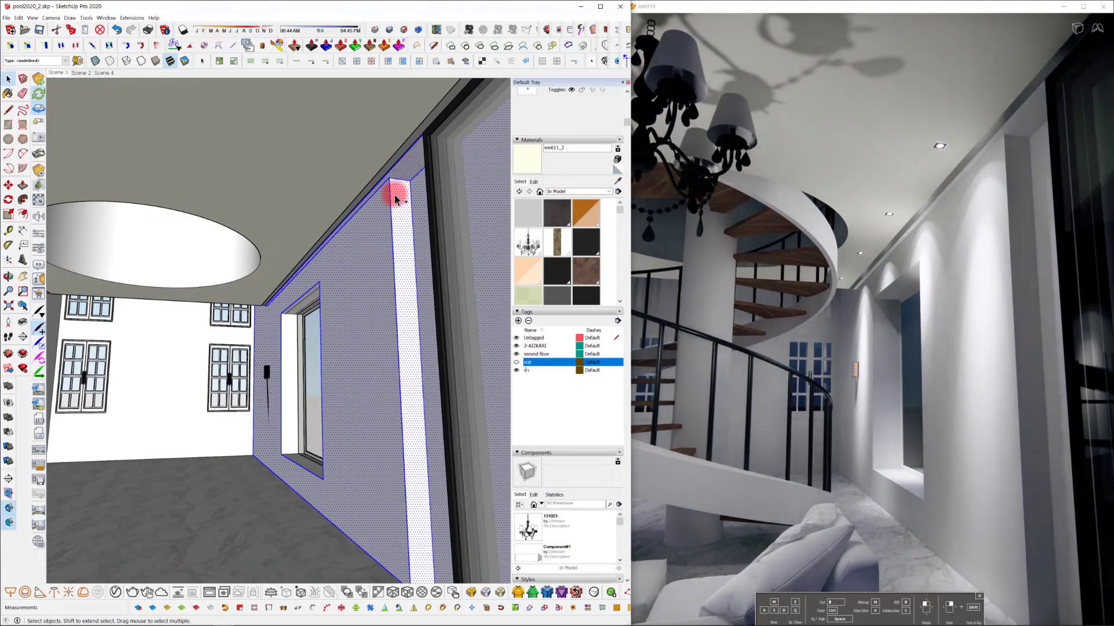
pyautogui.scroll(3, 294, 341)
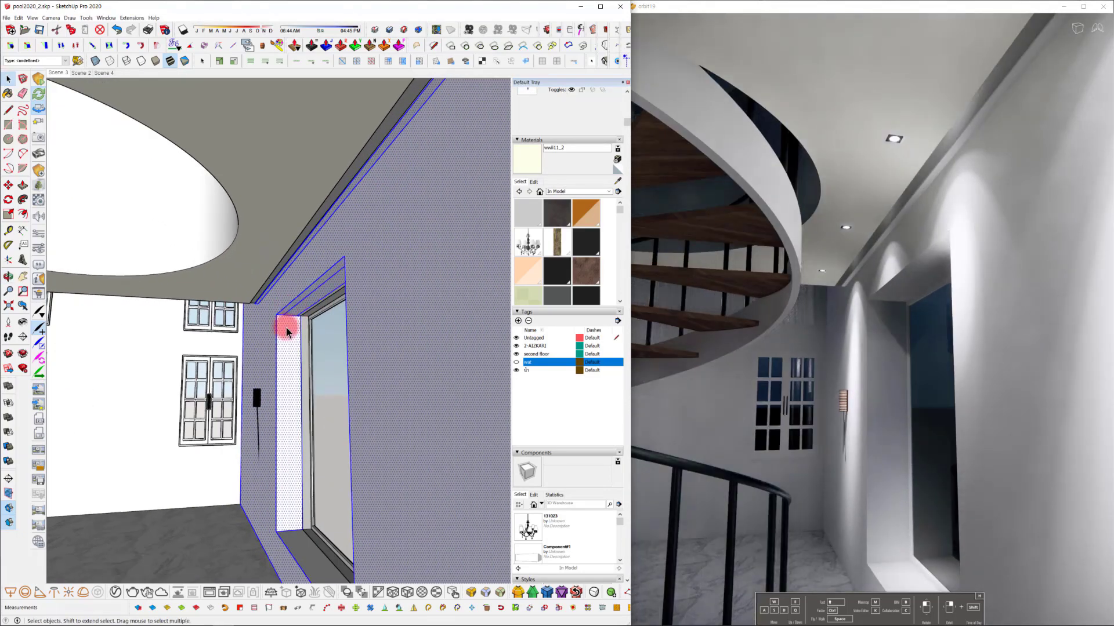
# Add the window reveals, back wall and opposite wall to the selection and paint all of them with wwil11_2.
pyautogui.moveTo(286, 318)
pyautogui.mouseDown(button='middle')
pyautogui.moveTo(355, 519)
pyautogui.moveTo(251, 242)
pyautogui.moveTo(232, 134)
pyautogui.mouseUp(button='middle')
pyautogui.moveTo(232, 134)
pyautogui.mouseDown(button='middle')
pyautogui.moveTo(165, 522)
pyautogui.moveTo(99, 57)
pyautogui.moveTo(278, 406)
pyautogui.mouseUp(button='middle')
pyautogui.moveTo(278, 406)
pyautogui.keyDown('shift'); pyautogui.mouseDown(button='middle')
pyautogui.moveTo(253, 232)
pyautogui.moveTo(256, 116)
pyautogui.mouseUp(button='middle'); pyautogui.keyUp('shift')
pyautogui.keyDown('shift'); pyautogui.moveTo(323, 423); pyautogui.dragTo(307, 214, button='middle'); pyautogui.keyUp('shift')
pyautogui.scroll(3, 275, 461)
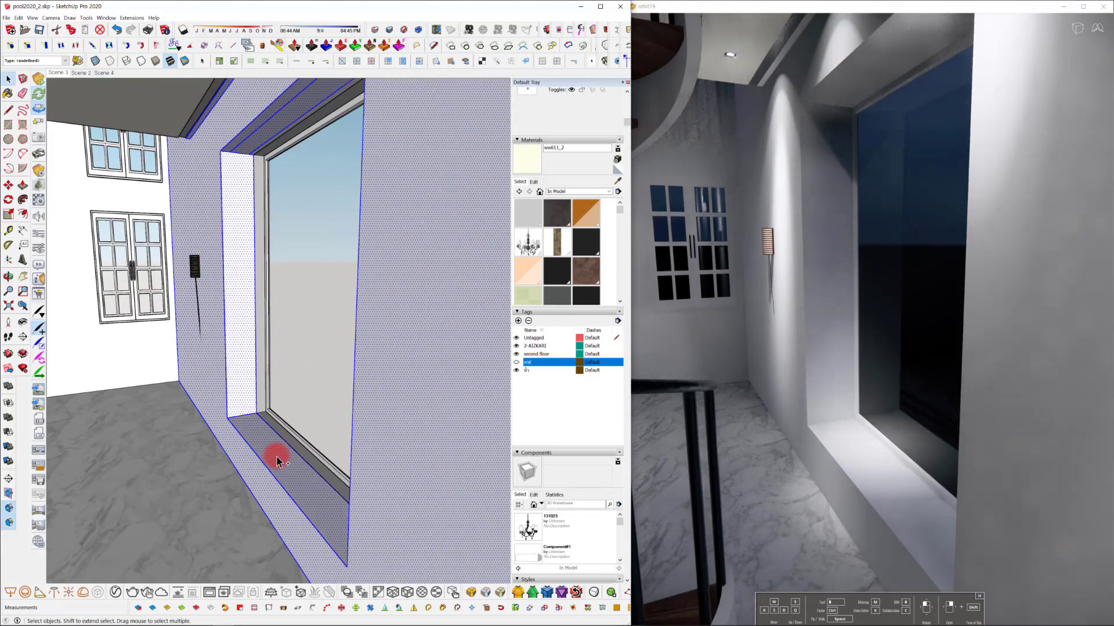
pyautogui.moveTo(276, 457)
pyautogui.mouseDown(button='middle')
pyautogui.moveTo(616, 434)
pyautogui.moveTo(453, 408)
pyautogui.moveTo(184, 460)
pyautogui.moveTo(174, 451)
pyautogui.moveTo(356, 423)
pyautogui.moveTo(325, 360)
pyautogui.moveTo(281, 340)
pyautogui.moveTo(299, 371)
pyautogui.moveTo(318, 373)
pyautogui.moveTo(169, 333)
pyautogui.moveTo(142, 343)
pyautogui.moveTo(211, 345)
pyautogui.mouseUp(button='middle')
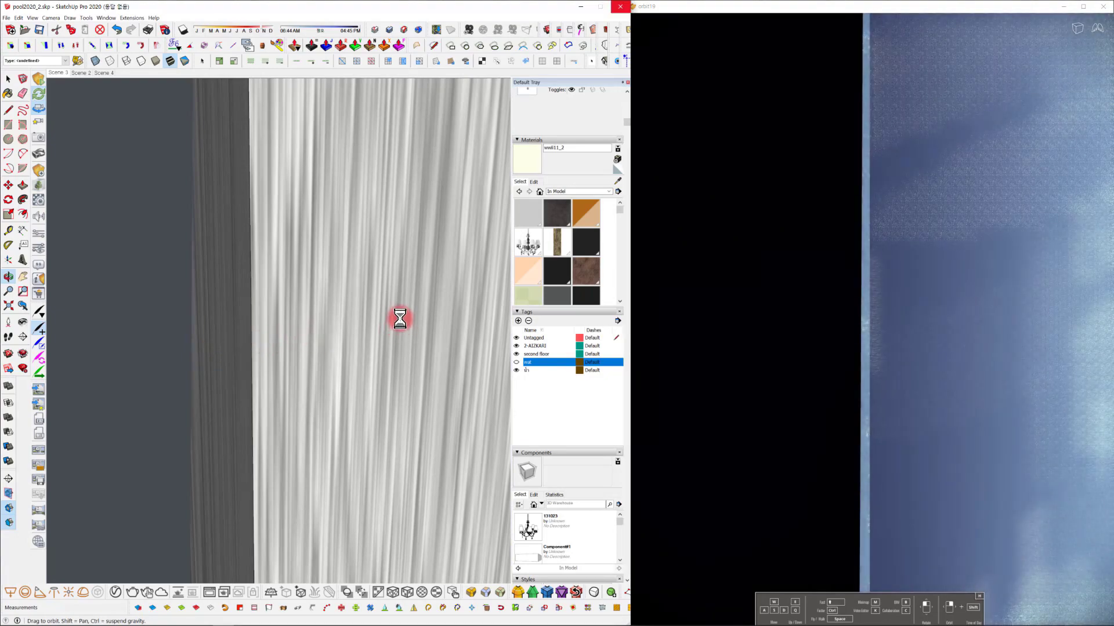
pyautogui.moveTo(399, 319)
pyautogui.mouseDown(button='middle')
pyautogui.moveTo(69, 336)
pyautogui.moveTo(445, 356)
pyautogui.moveTo(342, 338)
pyautogui.moveTo(219, 373)
pyautogui.moveTo(199, 366)
pyautogui.moveTo(111, 406)
pyautogui.moveTo(137, 423)
pyautogui.moveTo(258, 202)
pyautogui.moveTo(287, 343)
pyautogui.mouseUp(button='middle')
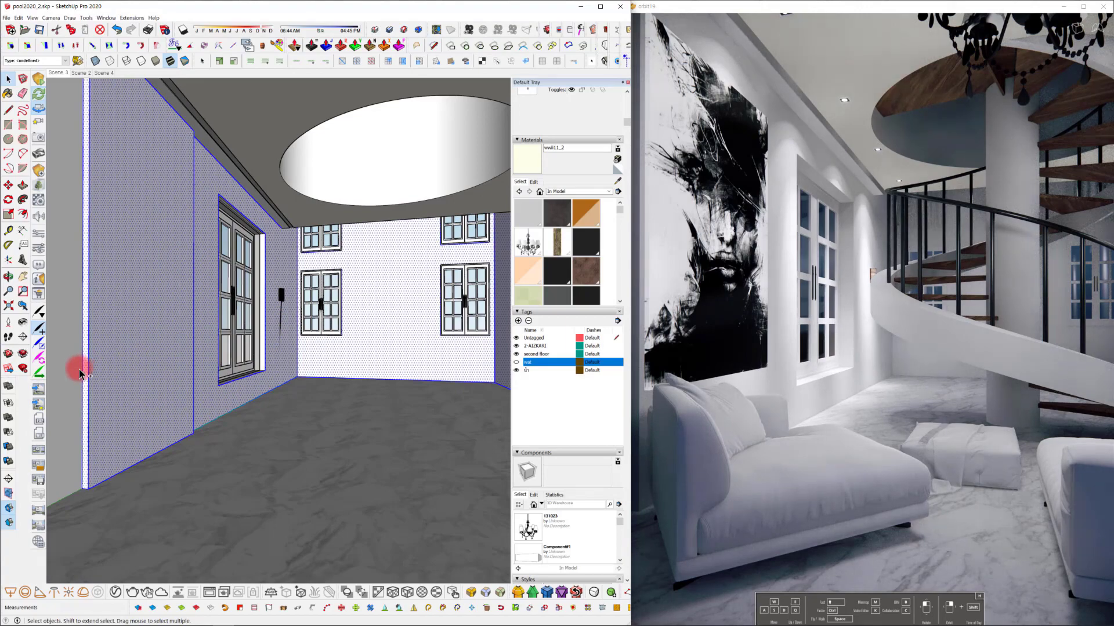
pyautogui.scroll(-7, 137, 384)
pyautogui.moveTo(154, 378); pyautogui.dragTo(233, 385, button='middle')
pyautogui.scroll(5, 234, 386)
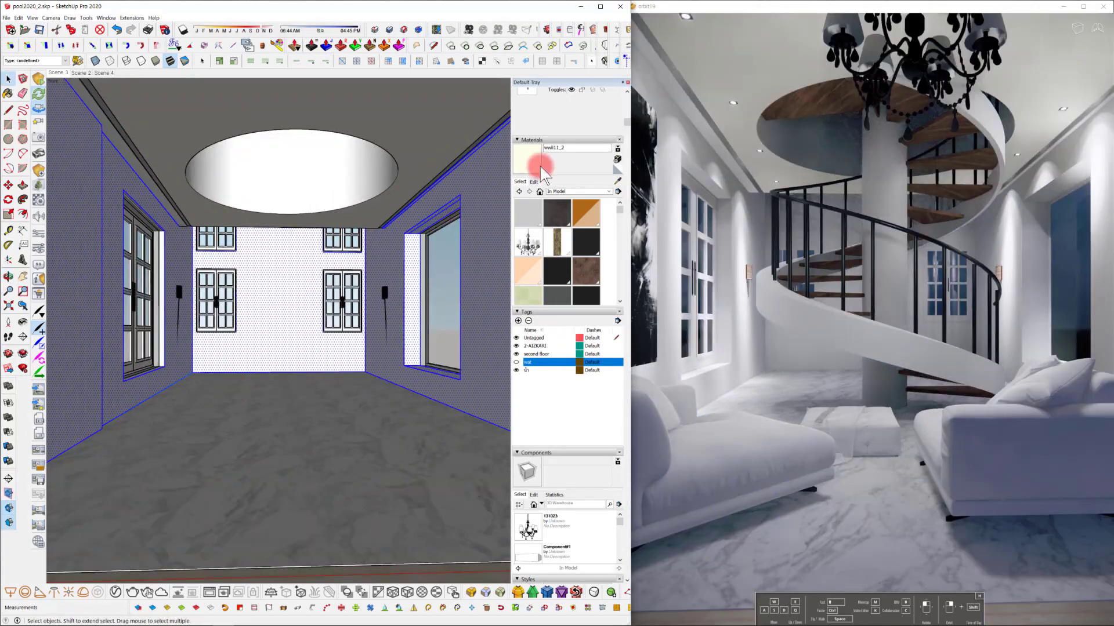
pyautogui.click(541, 168)
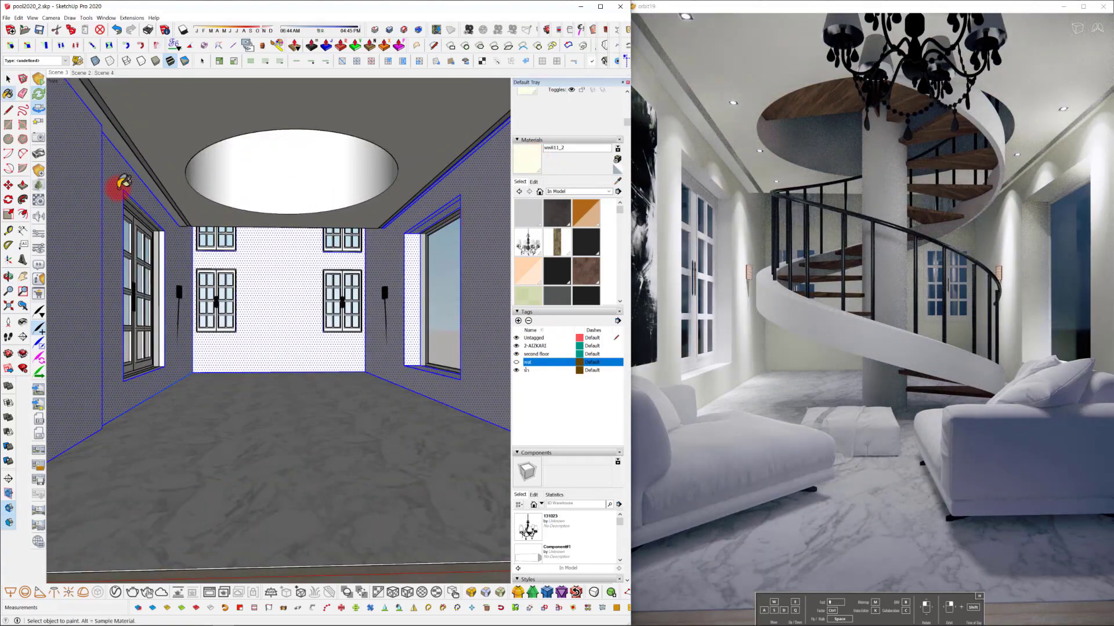
# Open wwil11_2 in the Enscape material editor and load "Seamless wall white paint plaster stucco texture 02.jpg" as its bump texture.
pyautogui.click(40, 200)
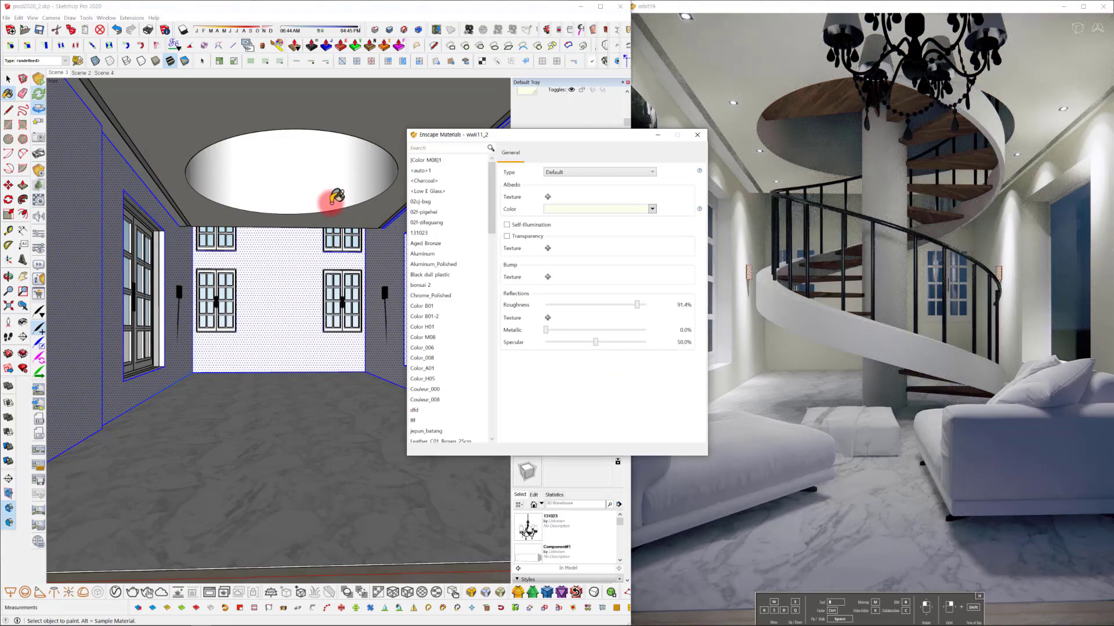
pyautogui.click(547, 277)
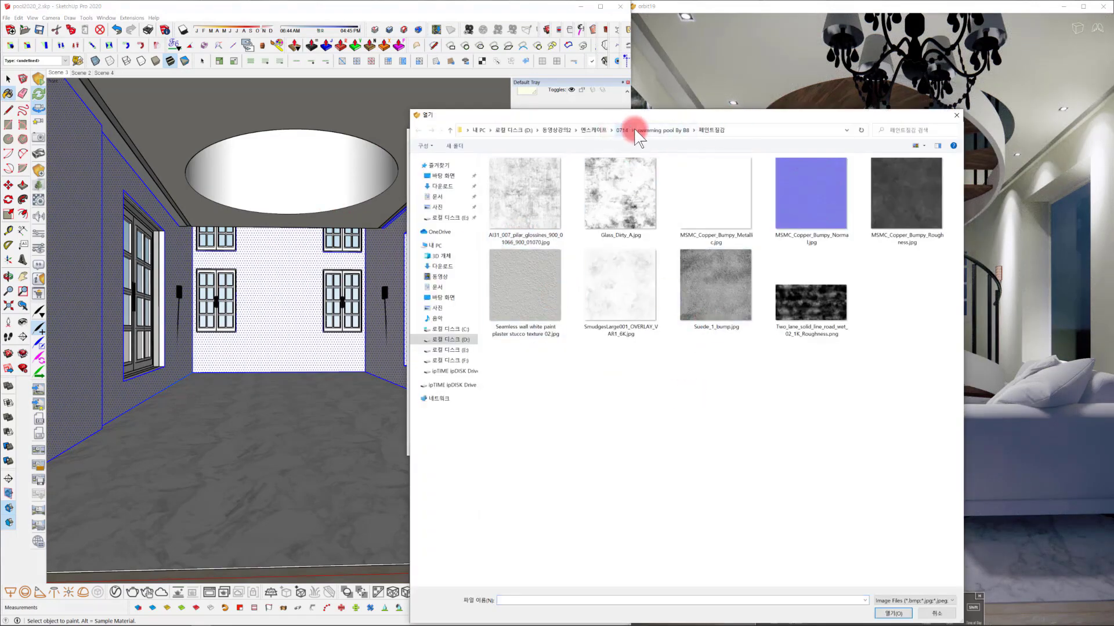
pyautogui.click(649, 131)
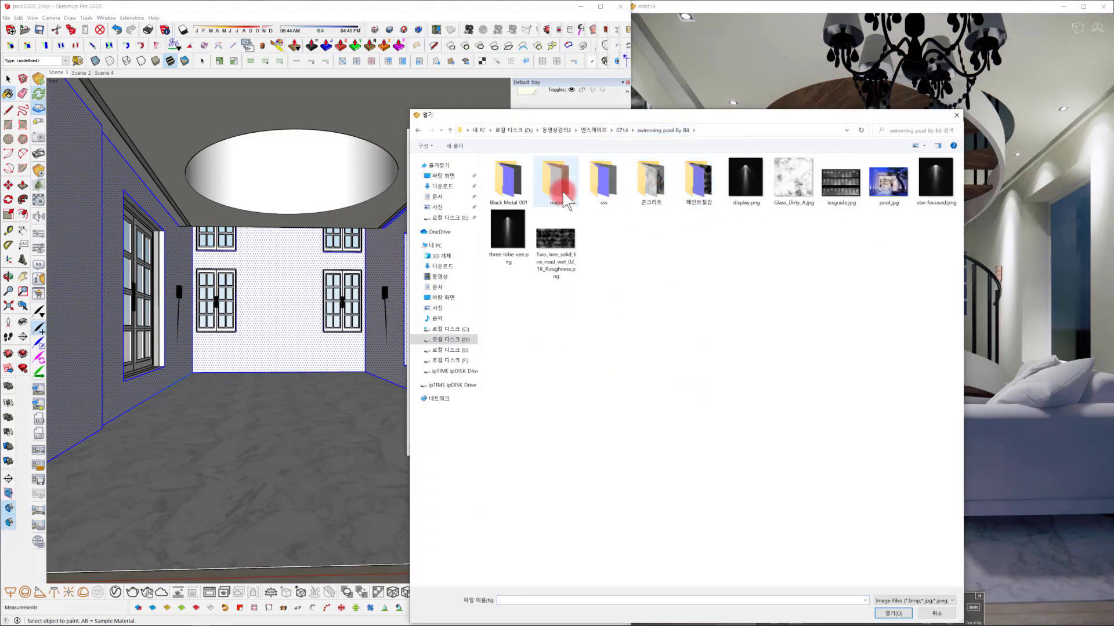
pyautogui.doubleClick(694, 183)
pyautogui.click(541, 313)
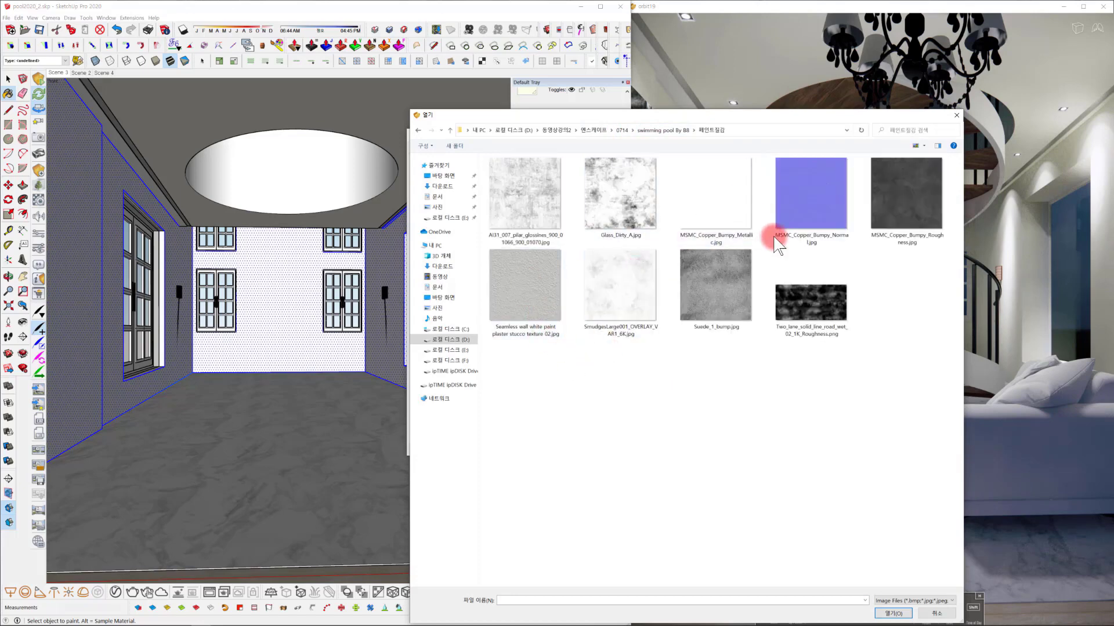
pyautogui.click(651, 130)
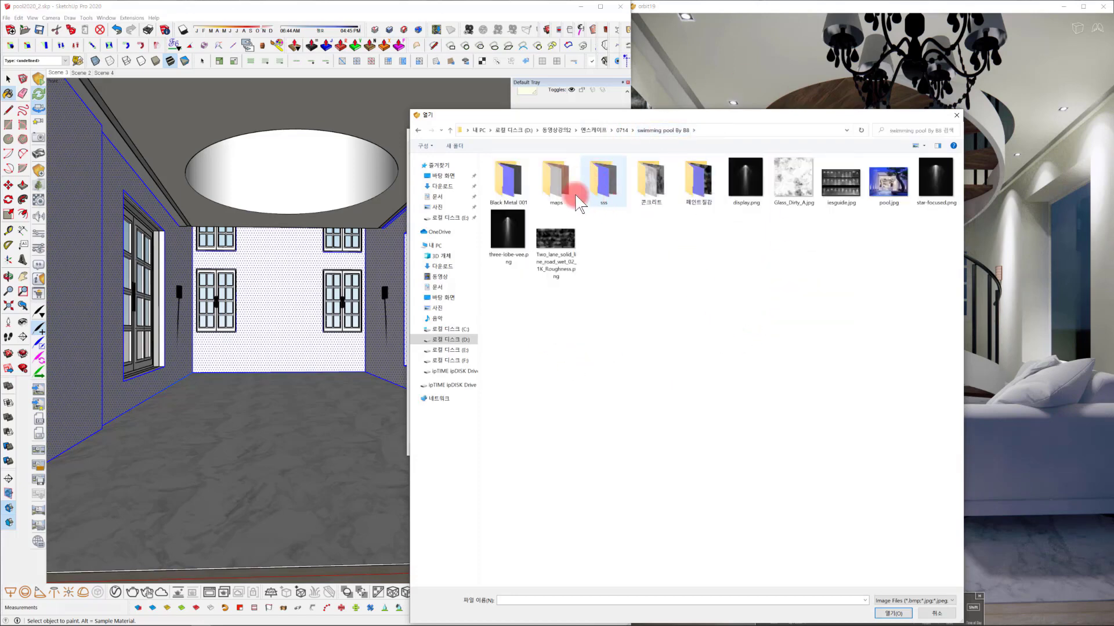
pyautogui.doubleClick(699, 181)
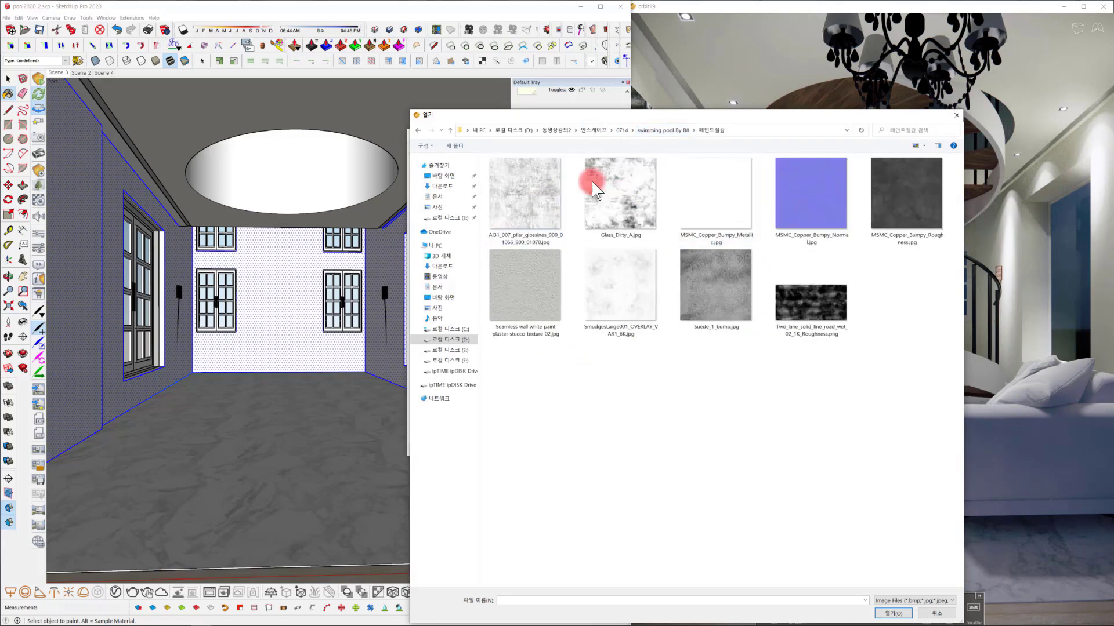
pyautogui.click(528, 290)
pyautogui.click(892, 612)
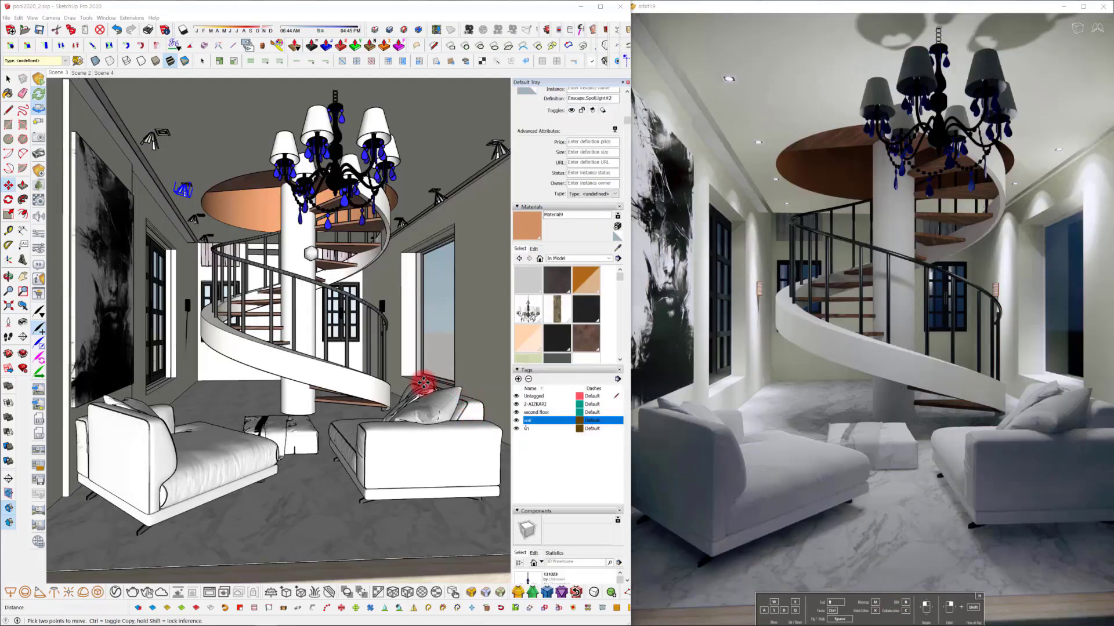
# Sample the spiral staircase railing's Aluminum_Polished material and lighten its color to a light grey.
pyautogui.moveTo(423, 383); pyautogui.dragTo(336, 455, button='middle')
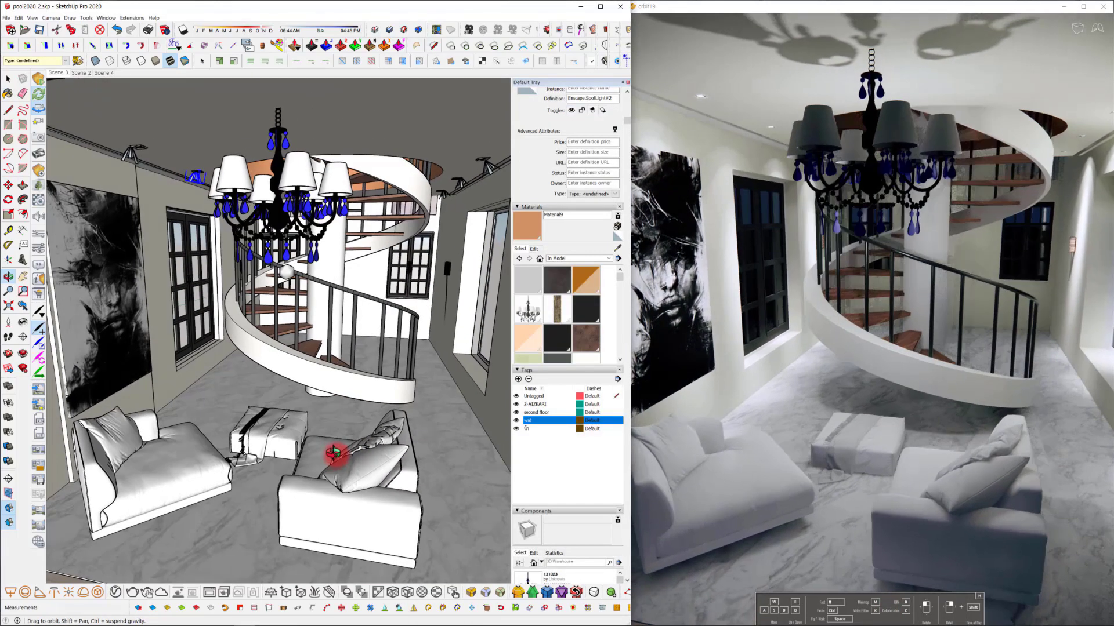
pyautogui.scroll(3, 336, 360)
pyautogui.moveTo(336, 360)
pyautogui.mouseDown(button='middle')
pyautogui.moveTo(303, 400)
pyautogui.moveTo(373, 391)
pyautogui.moveTo(378, 353)
pyautogui.moveTo(301, 440)
pyautogui.moveTo(241, 434)
pyautogui.moveTo(343, 406)
pyautogui.mouseUp(button='middle')
pyautogui.scroll(3, 343, 405)
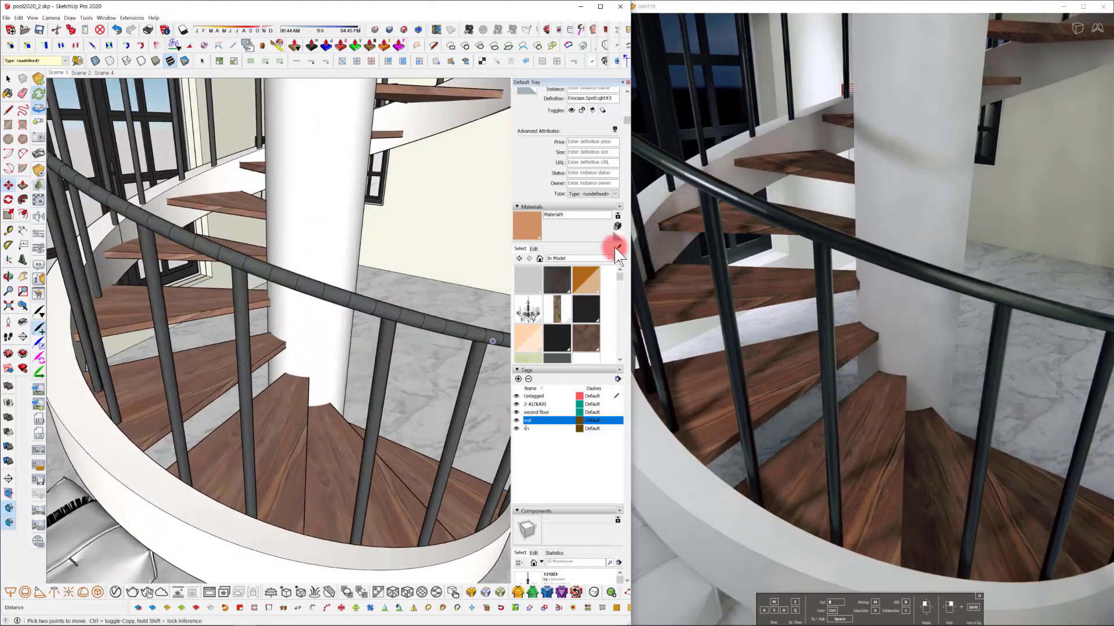
pyautogui.keyDown('alt'); pyautogui.click(391, 345); pyautogui.keyUp('alt')
pyautogui.click(529, 234)
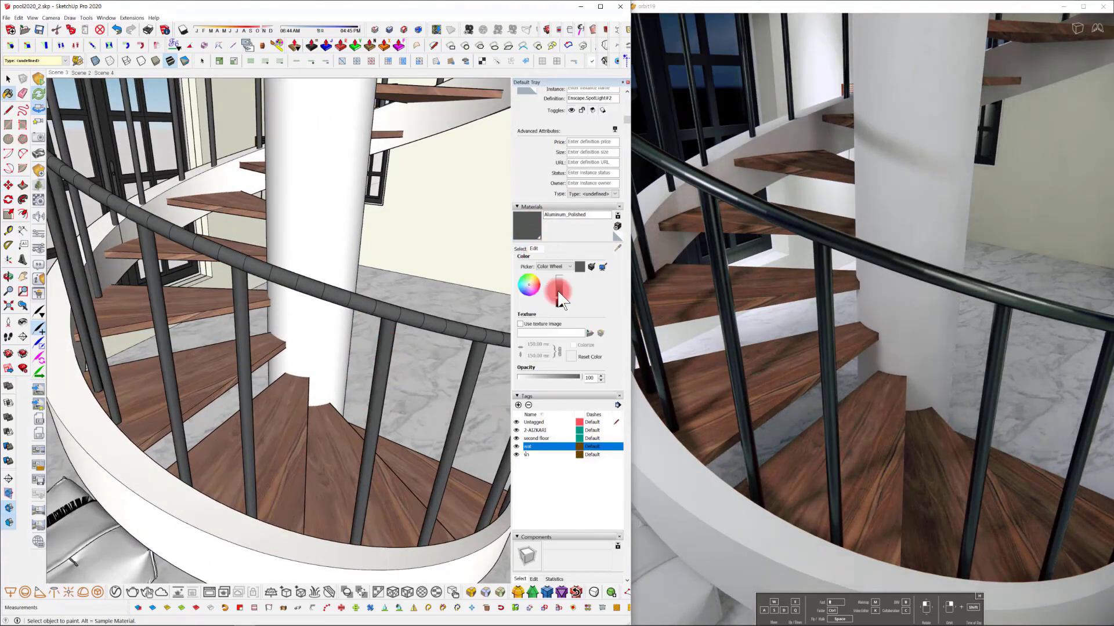
pyautogui.click(561, 285)
pyautogui.click(559, 281)
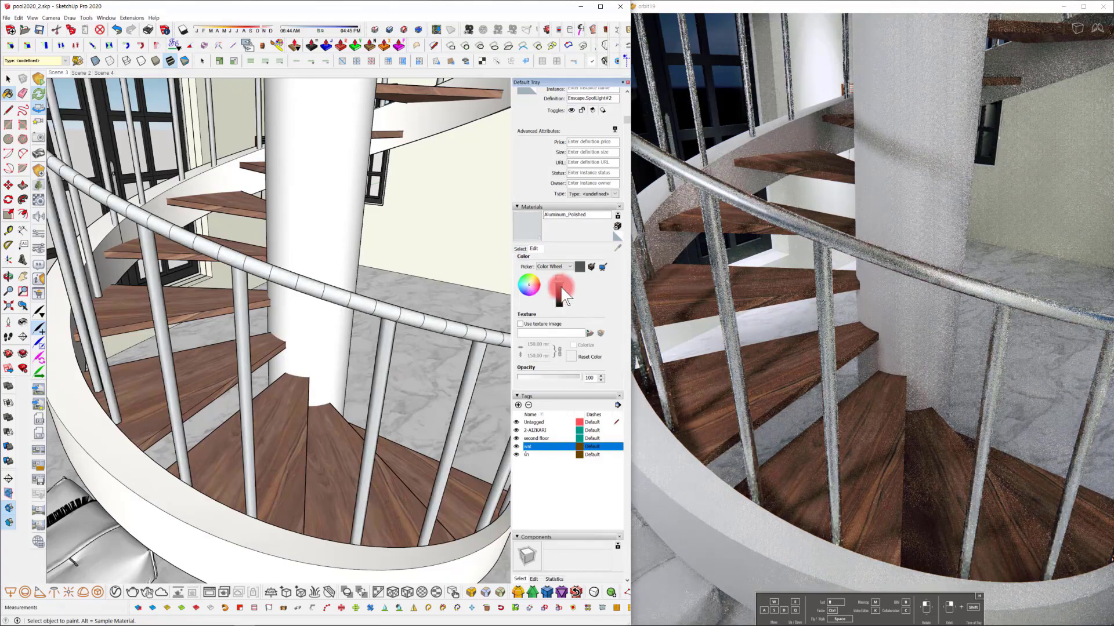
pyautogui.click(557, 283)
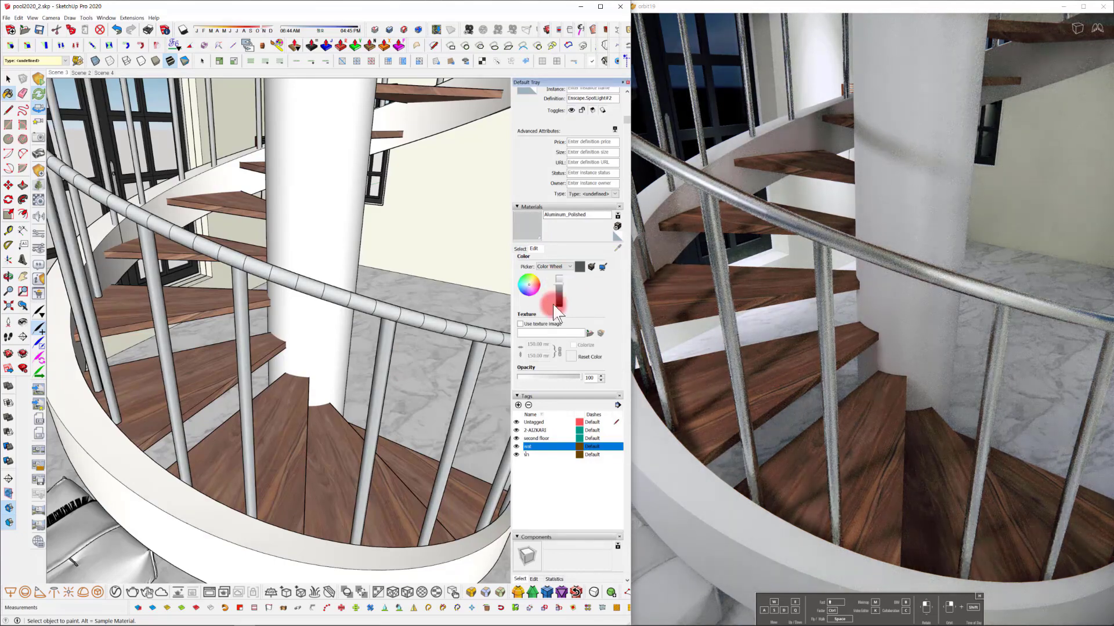
# Set Aluminum_Polished to 0% roughness and 84.8% metallic in the Enscape material editor, and close the editor.
pyautogui.click(23, 214)
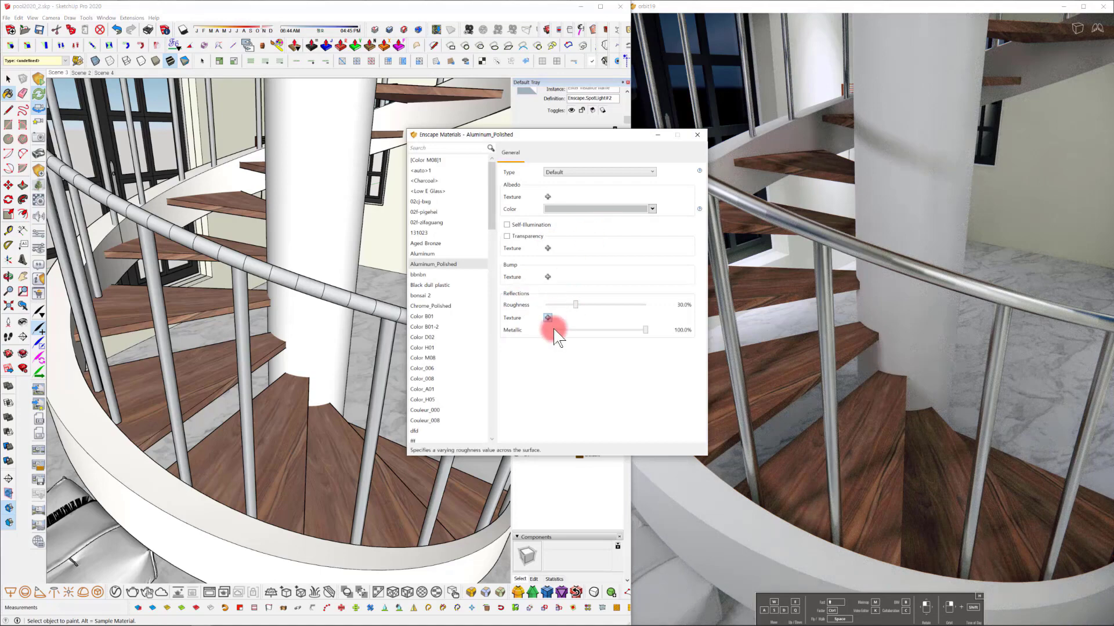
pyautogui.moveTo(575, 304); pyautogui.dragTo(537, 300)
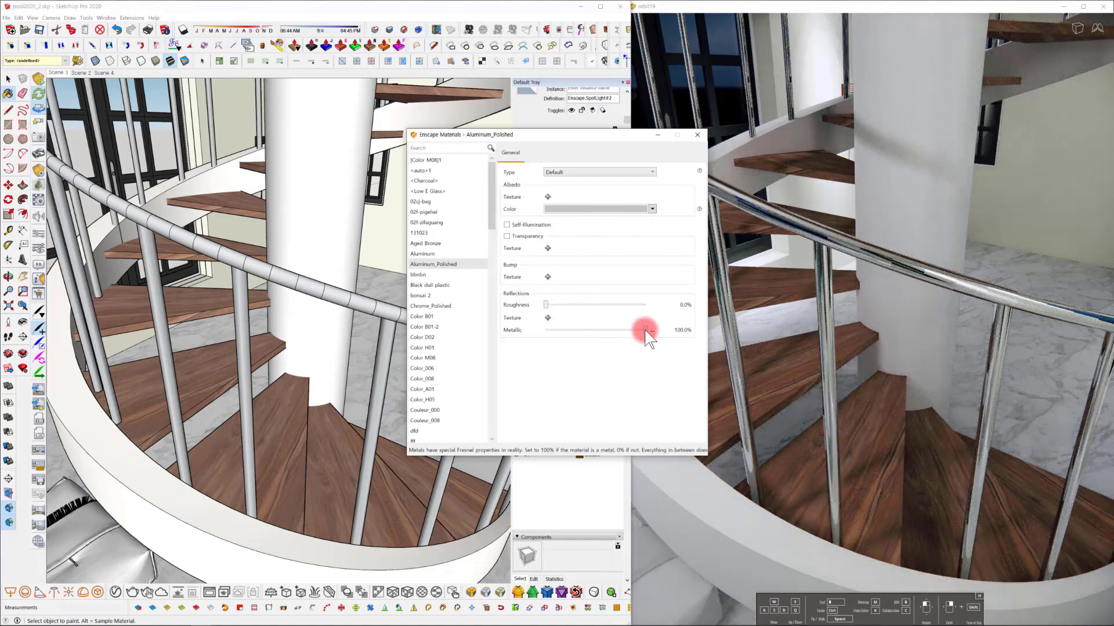
pyautogui.moveTo(645, 329)
pyautogui.mouseDown()
pyautogui.moveTo(598, 342)
pyautogui.moveTo(631, 330)
pyautogui.mouseUp()
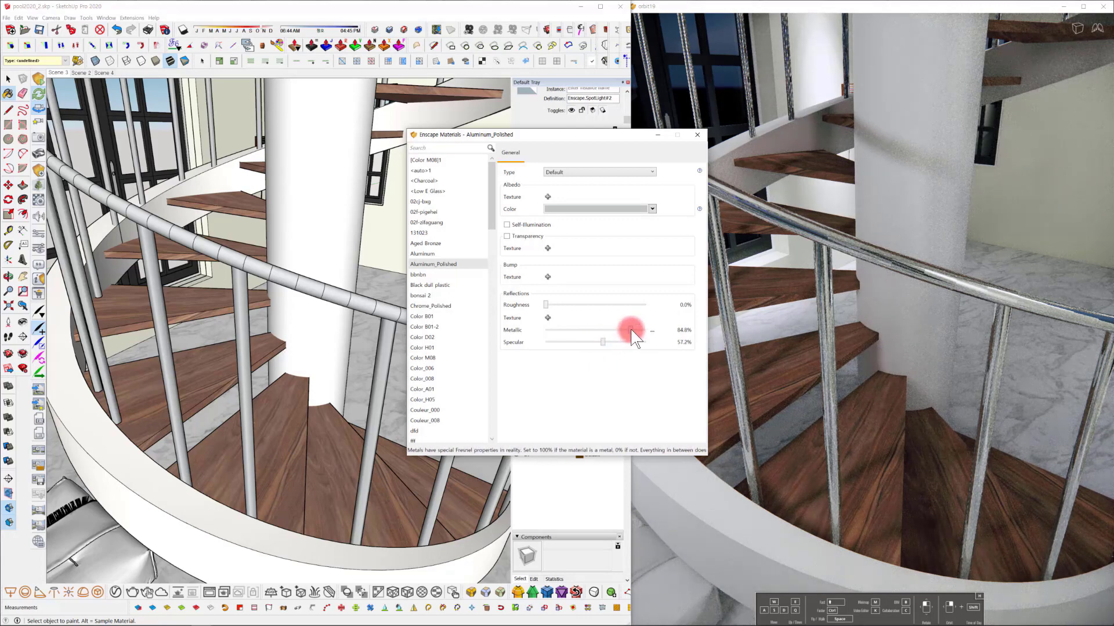
pyautogui.click(698, 137)
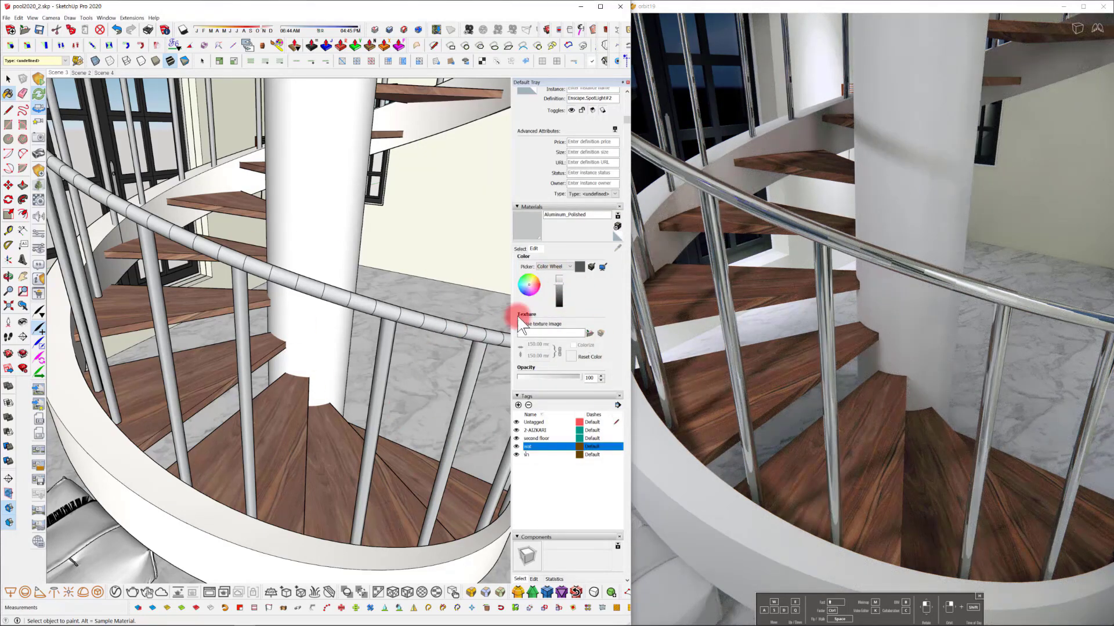
# Sample the stair tread wood wood4_lg, try its albedo texture as a bump map and raise its metallic value.
pyautogui.click(519, 249)
pyautogui.keyDown('alt'); pyautogui.click(323, 447); pyautogui.keyUp('alt')
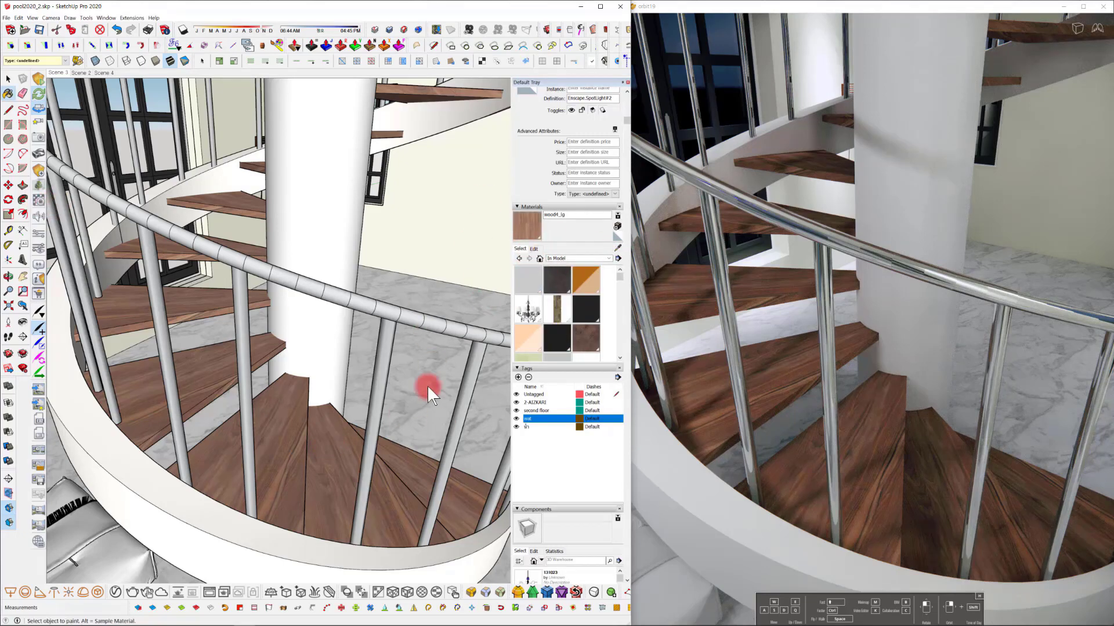
pyautogui.moveTo(636, 315); pyautogui.dragTo(556, 340)
pyautogui.click(568, 287)
pyautogui.moveTo(621, 312); pyautogui.dragTo(601, 313)
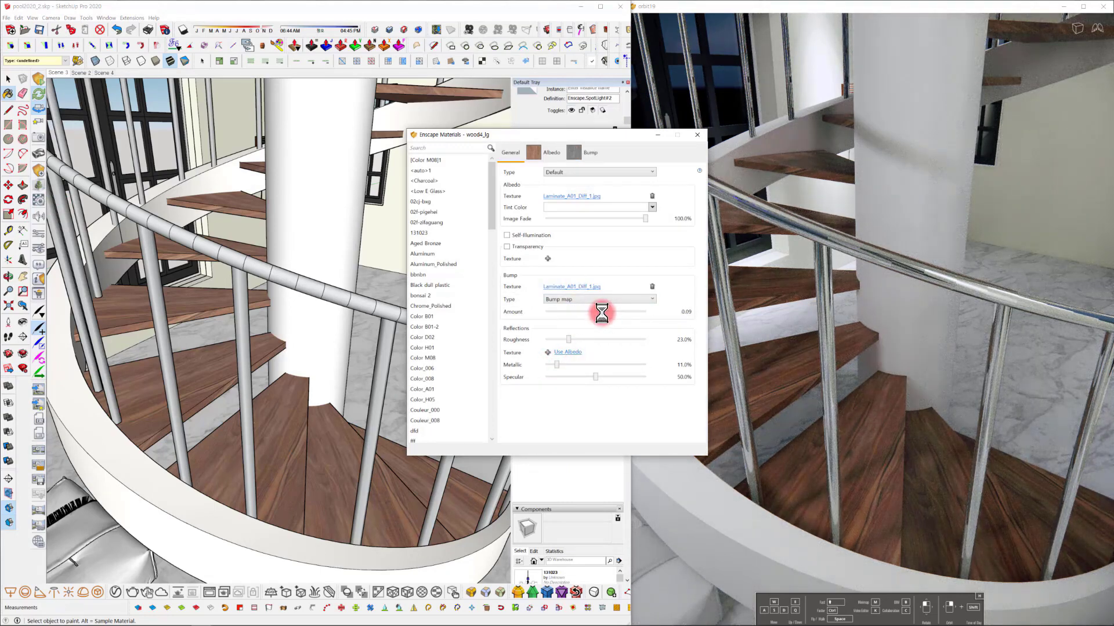
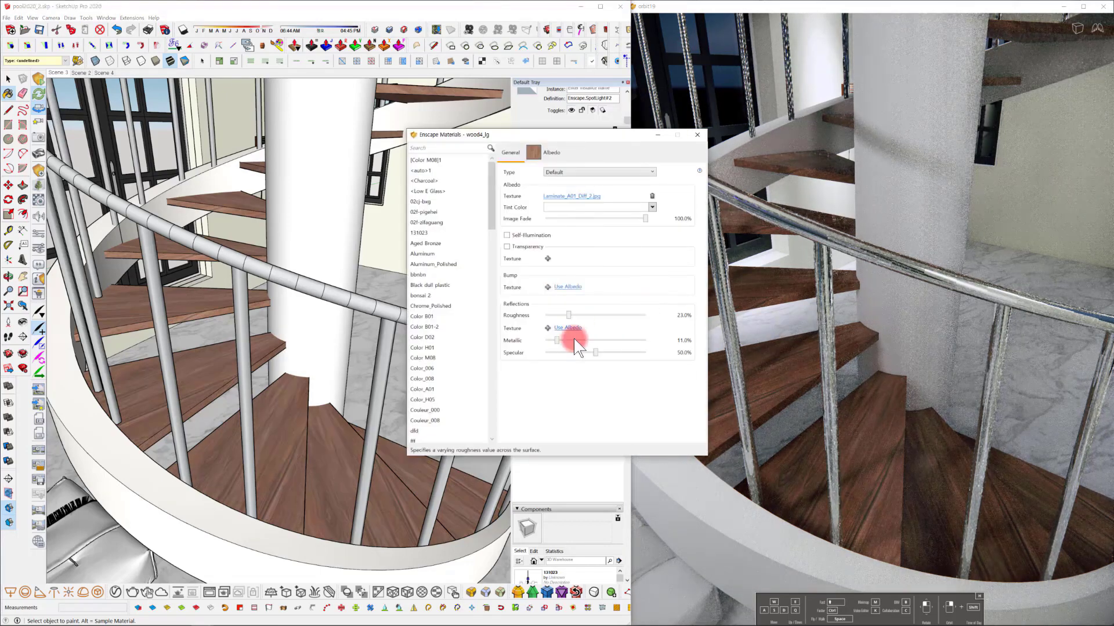
pyautogui.moveTo(555, 340); pyautogui.dragTo(597, 340)
pyautogui.click(697, 135)
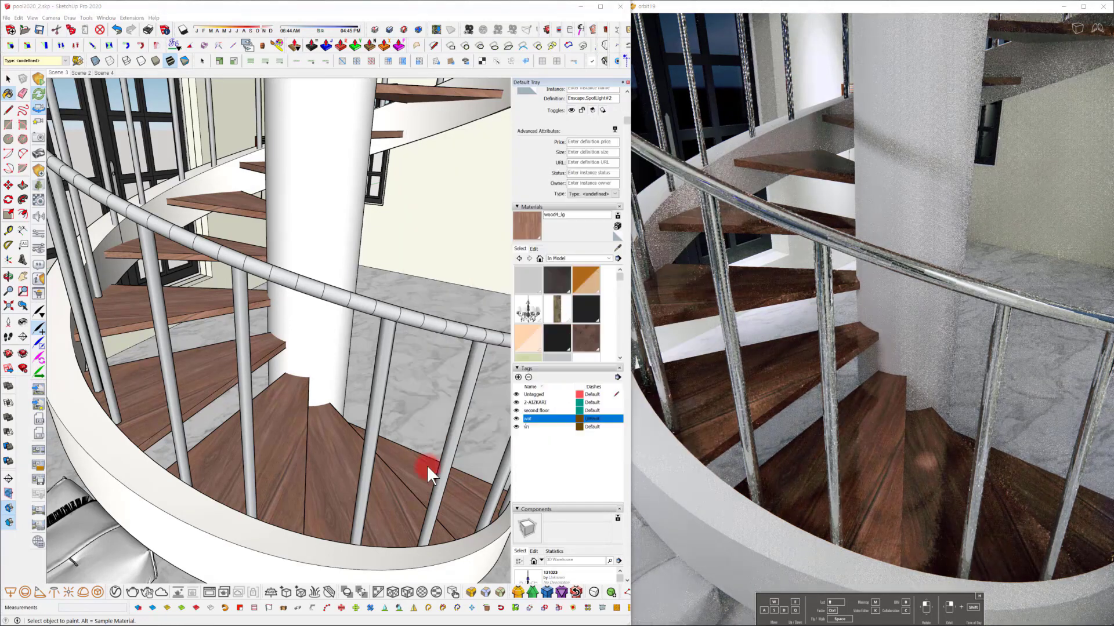
# Create a new plain white material and apply it to the spiral staircase's central column.
pyautogui.scroll(-4, 476, 410)
pyautogui.moveTo(463, 415); pyautogui.dragTo(479, 362, button='middle')
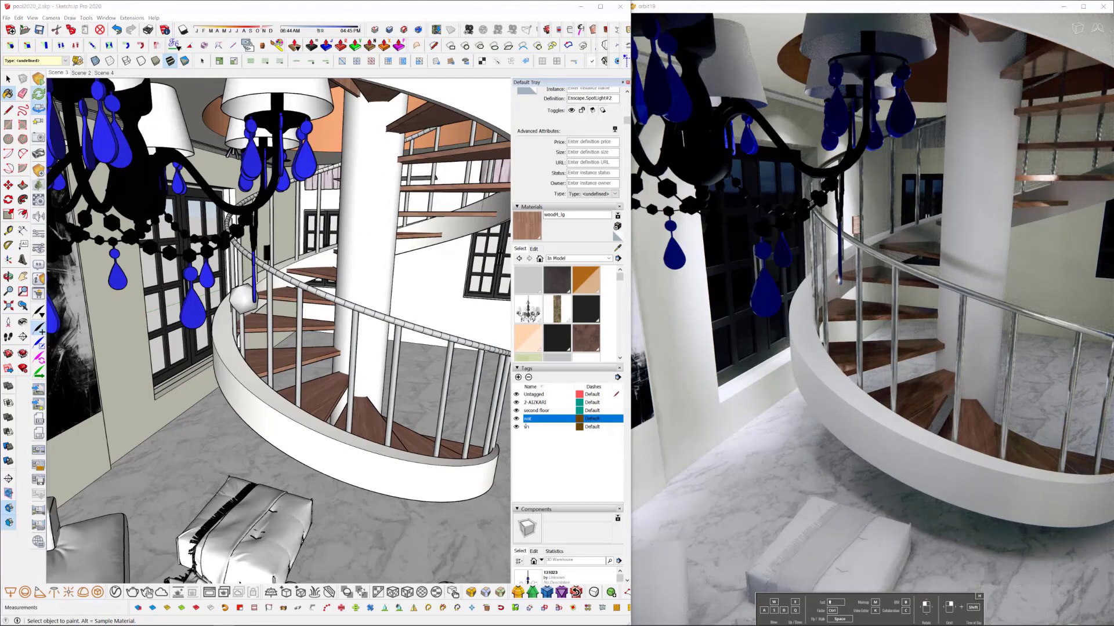
pyautogui.moveTo(283, 453); pyautogui.dragTo(281, 456, button='middle')
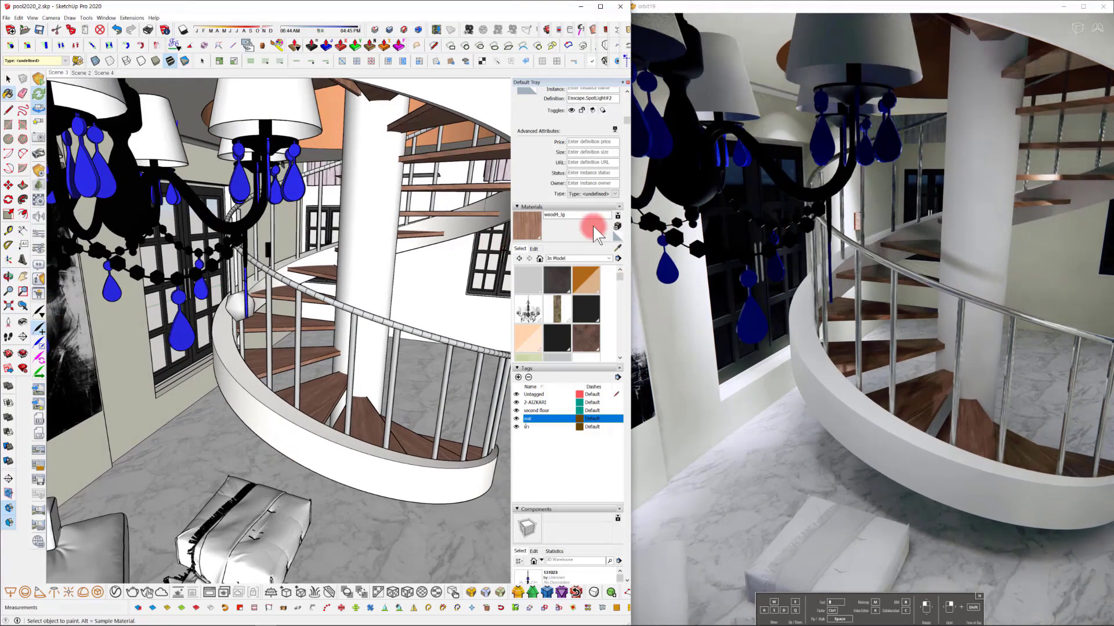
pyautogui.click(363, 248)
pyautogui.click(618, 226)
pyautogui.click(743, 210)
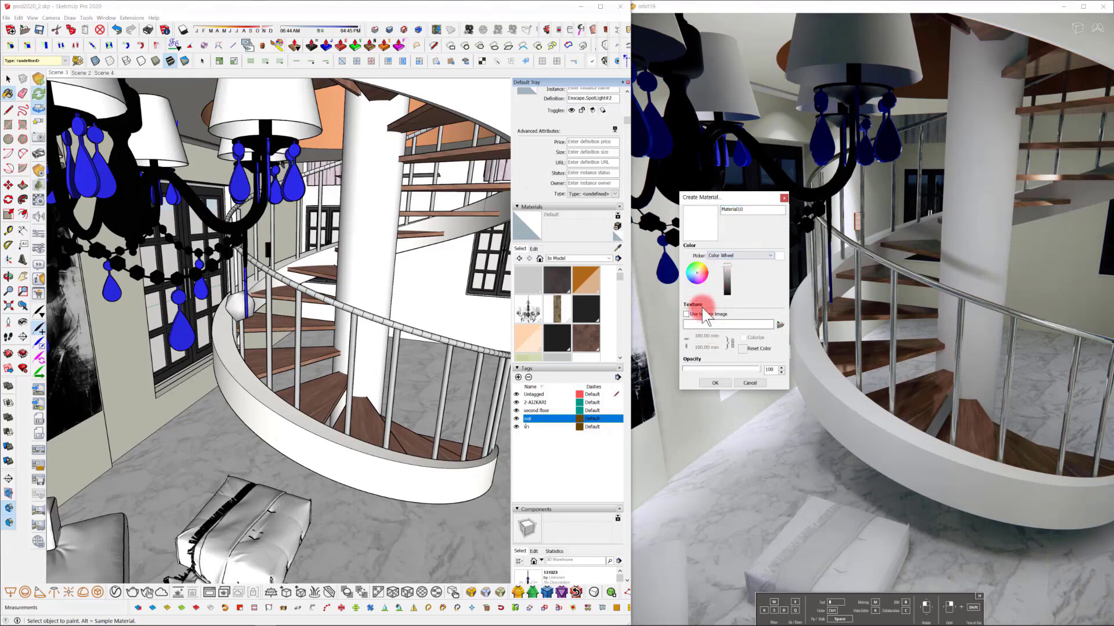
pyautogui.click(715, 383)
pyautogui.click(372, 225)
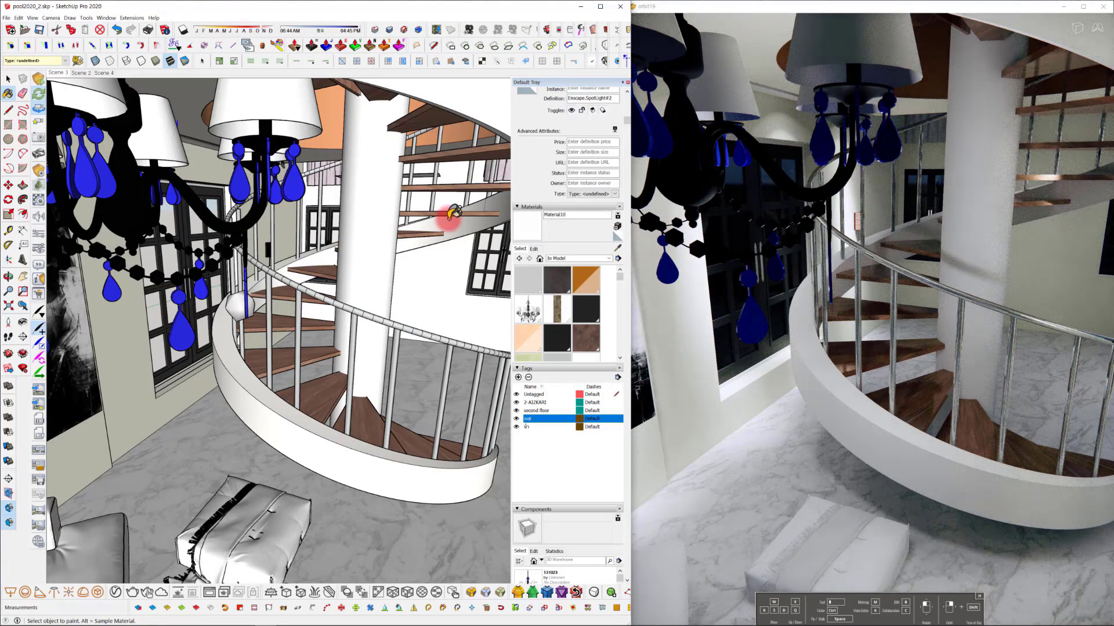
# Tint the column's white material slightly, and create a new material from the dark gold swatch in the Colors library.
pyautogui.click(534, 249)
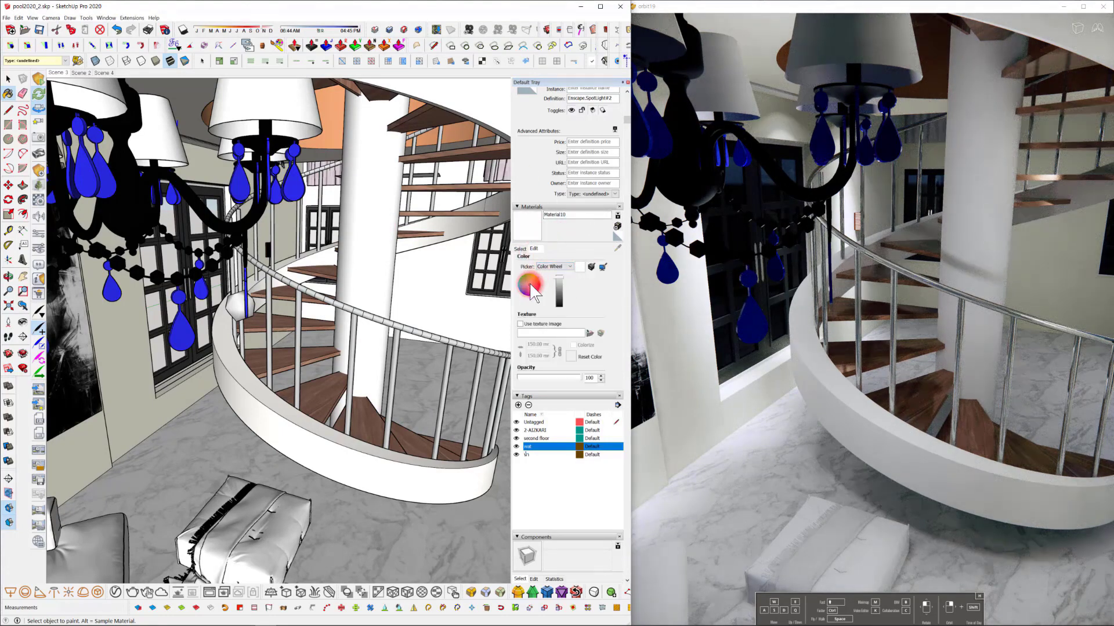
pyautogui.click(530, 285)
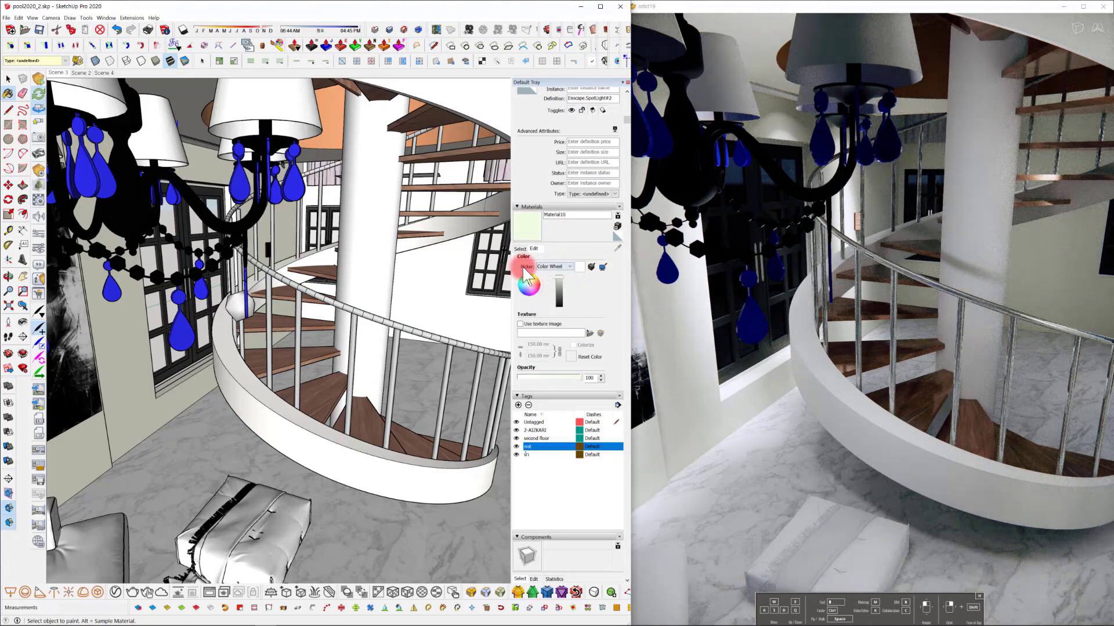
pyautogui.click(521, 250)
pyautogui.click(575, 258)
pyautogui.click(573, 293)
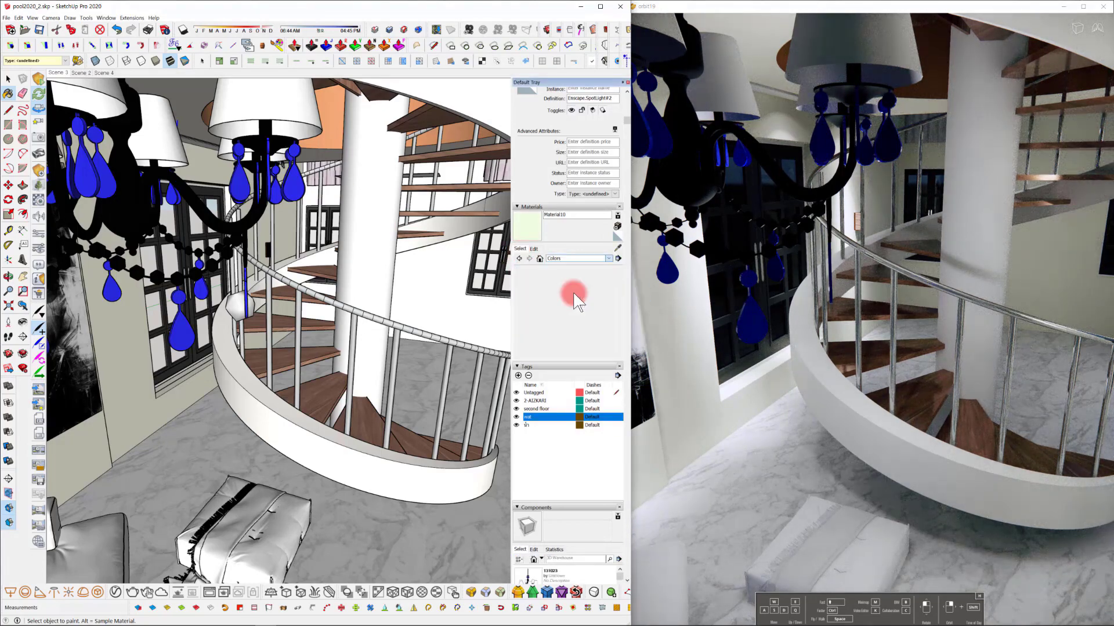
pyautogui.scroll(-5, 565, 310)
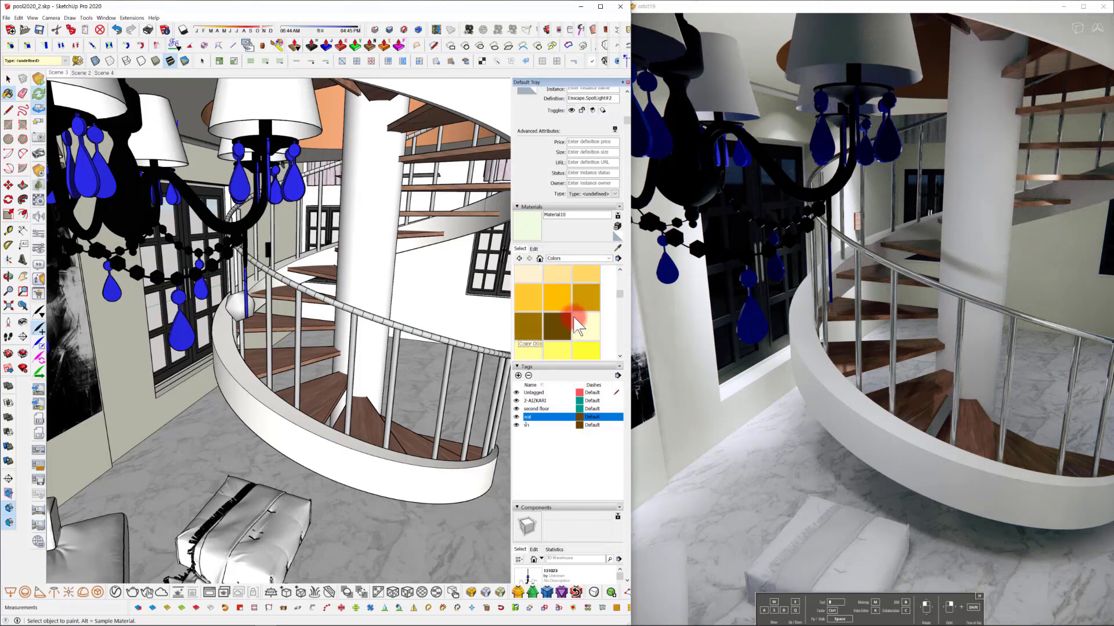
pyautogui.click(586, 297)
pyautogui.click(617, 226)
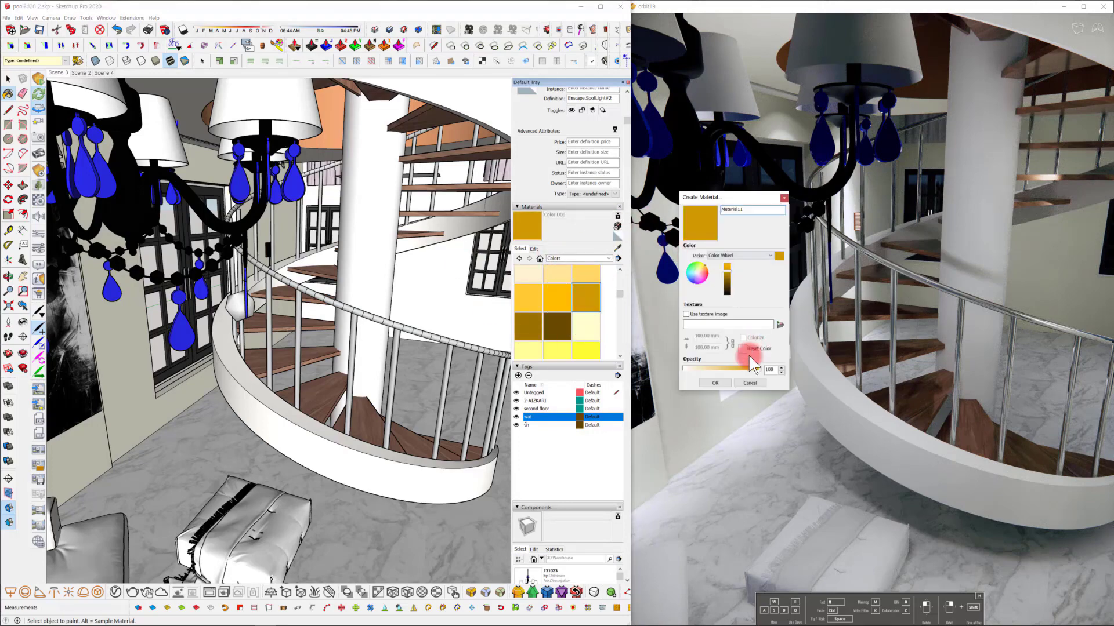
pyautogui.click(745, 355)
# Adjust the brightness of the new gold material, open the spiral staircase's group and paint its central column gold.
pyautogui.doubleClick(558, 283)
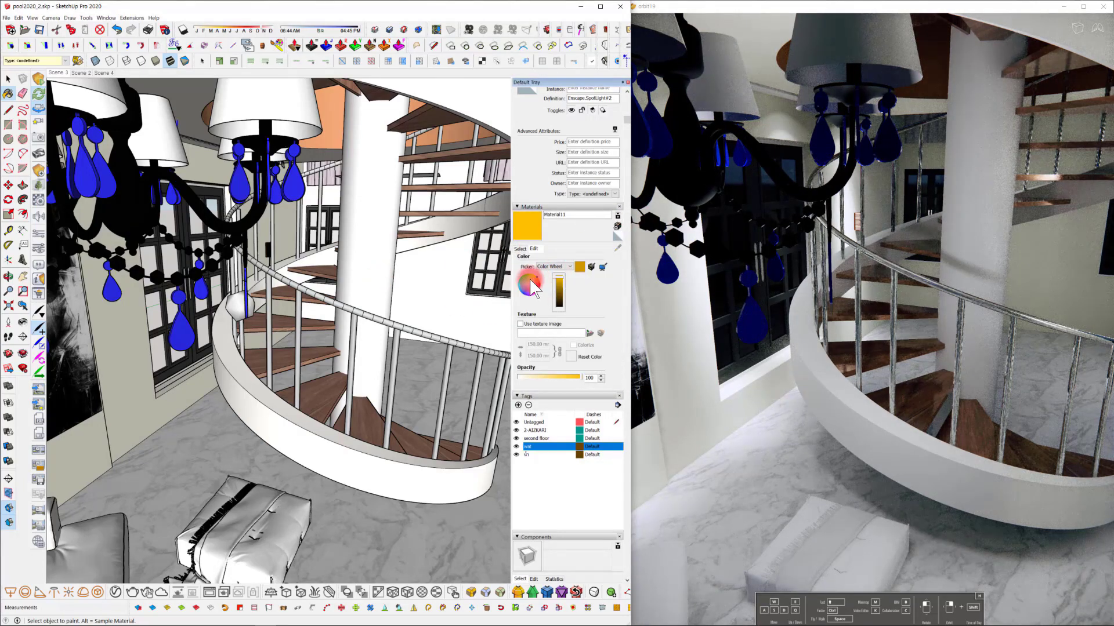
pyautogui.moveTo(556, 279); pyautogui.dragTo(559, 285)
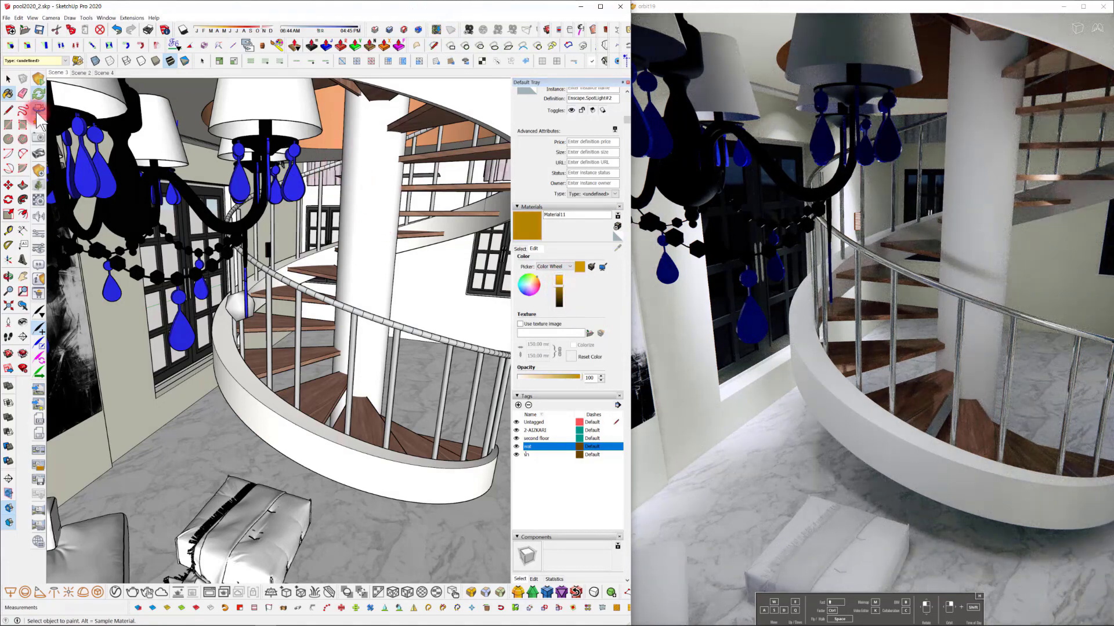
pyautogui.click(8, 79)
pyautogui.doubleClick(381, 196)
pyautogui.click(380, 196)
pyautogui.click(526, 166)
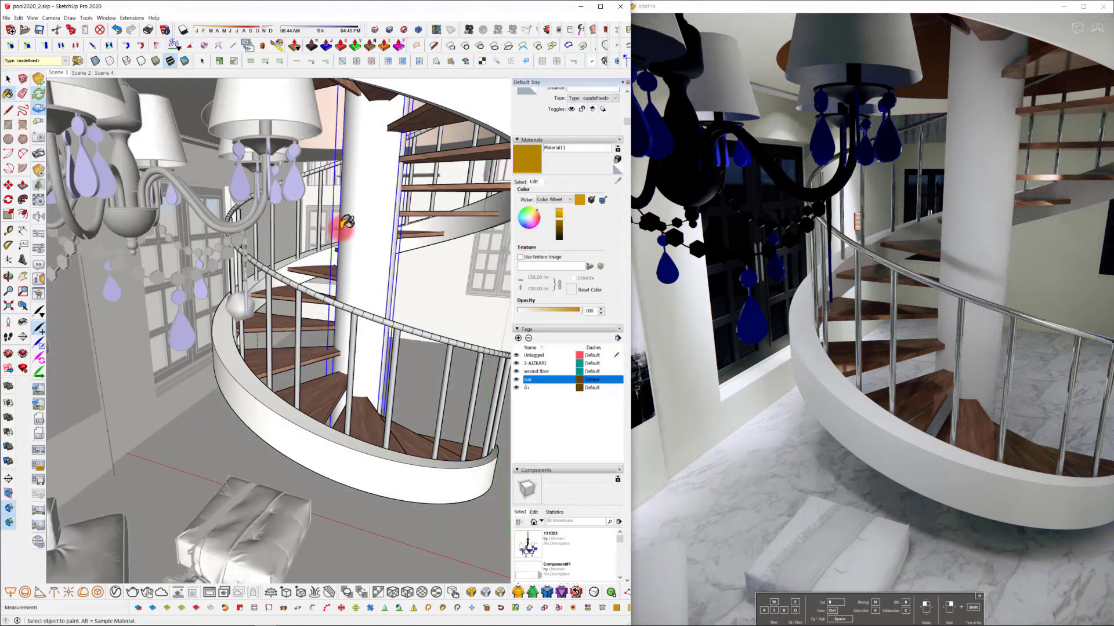
pyautogui.click(340, 229)
# Change the column material's albedo to a pale pinkish white in the Enscape material editor.
pyautogui.click(35, 204)
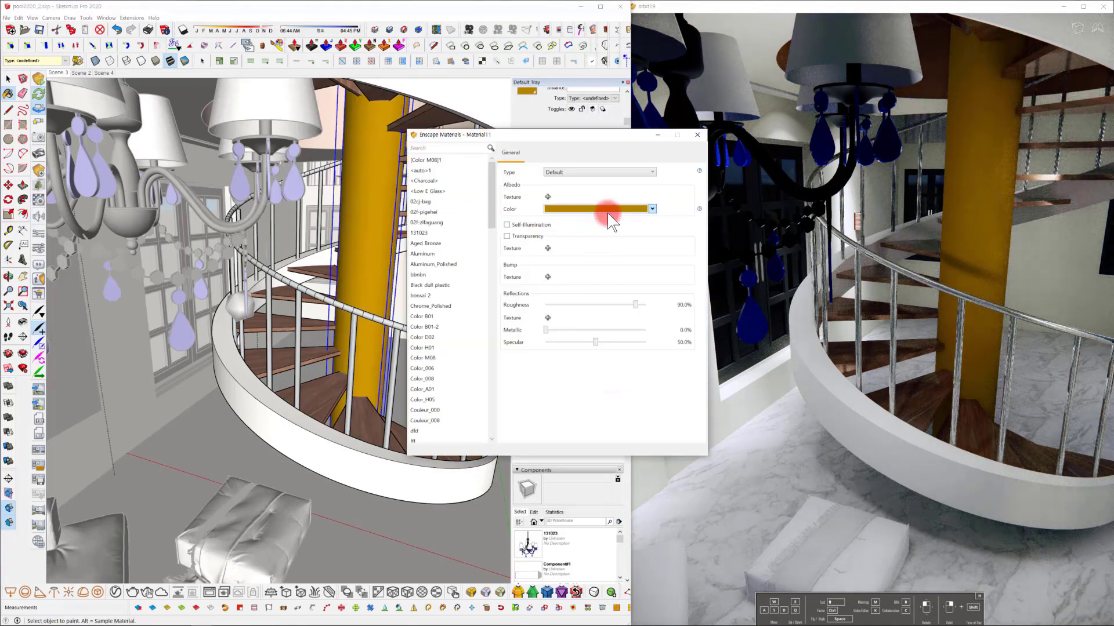
pyautogui.click(608, 209)
pyautogui.moveTo(605, 238); pyautogui.dragTo(556, 222)
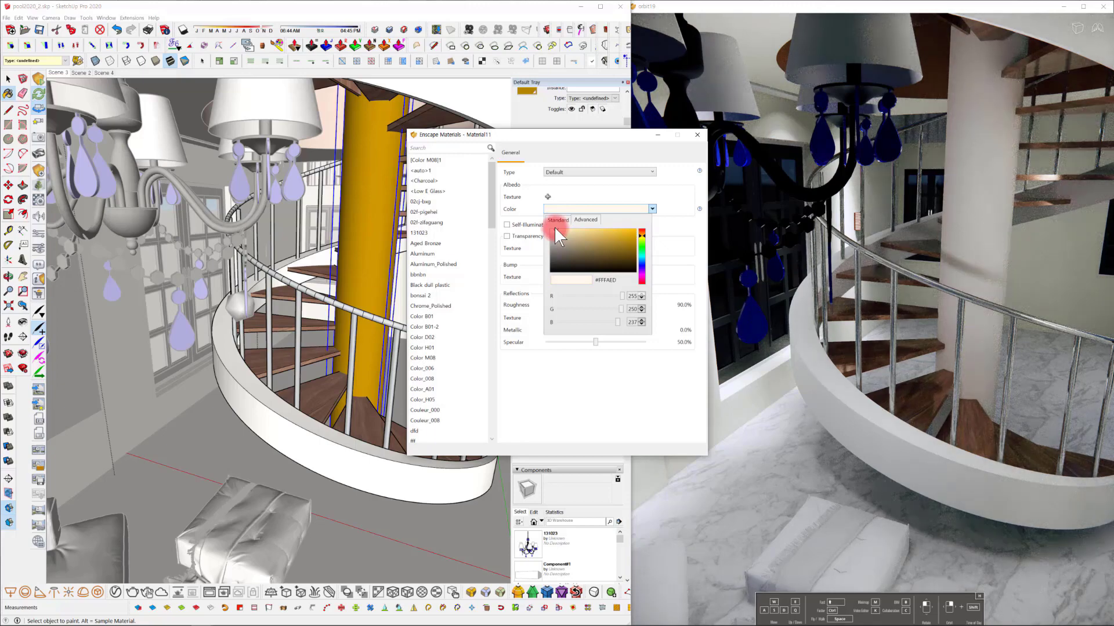
pyautogui.click(641, 232)
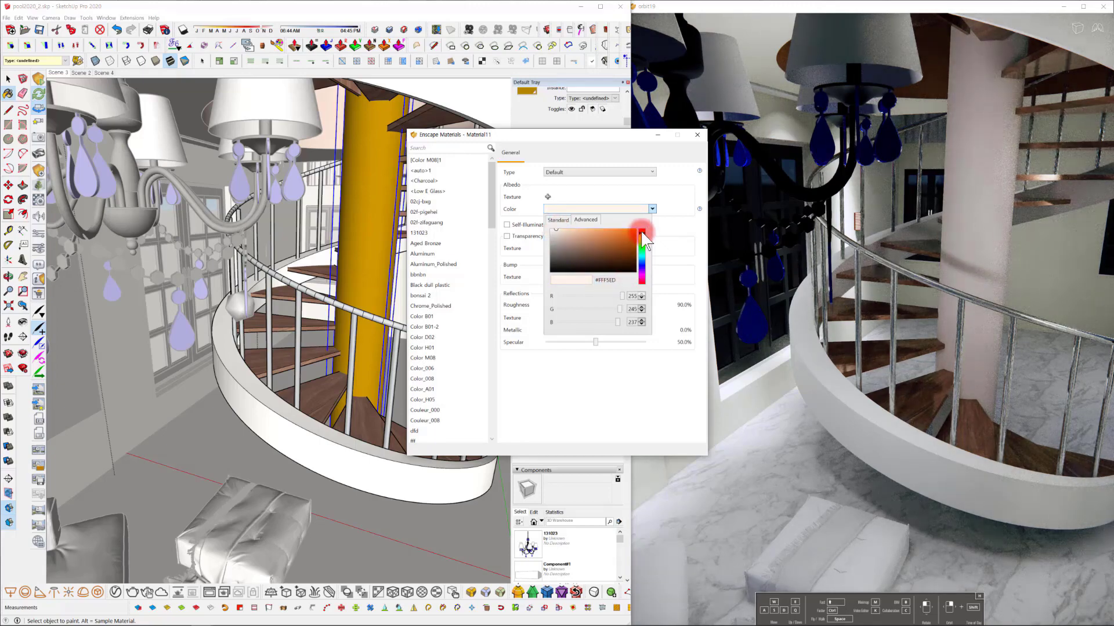
pyautogui.click(606, 371)
# Set the column material to 35.4% metallic and 55.2% roughness, and close the material editor.
pyautogui.moveTo(548, 330); pyautogui.dragTo(580, 328)
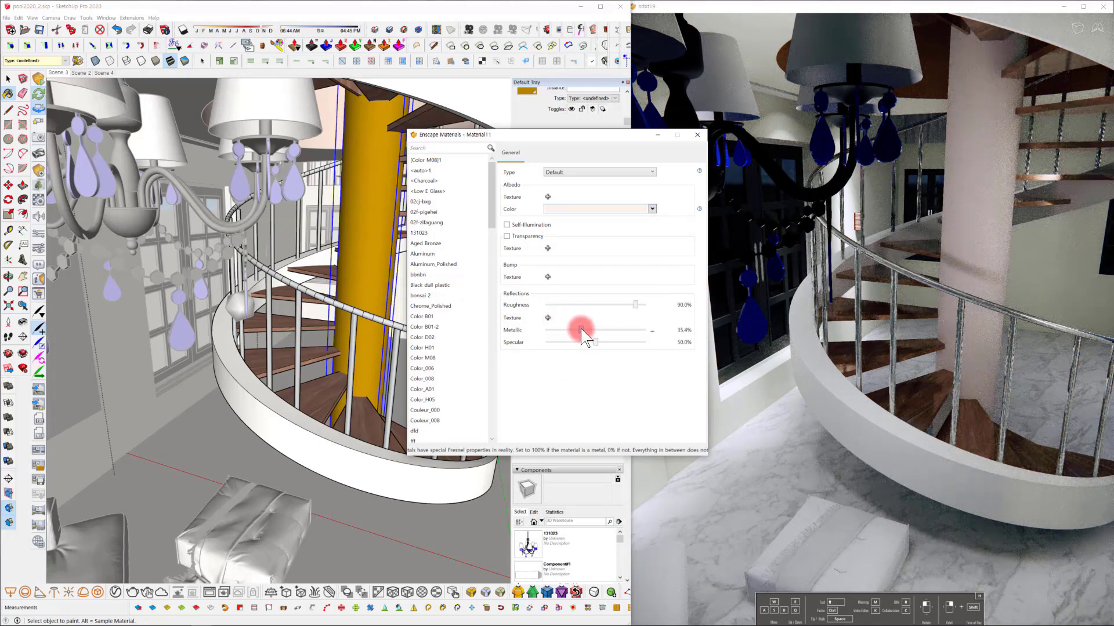
pyautogui.moveTo(635, 305); pyautogui.dragTo(602, 306)
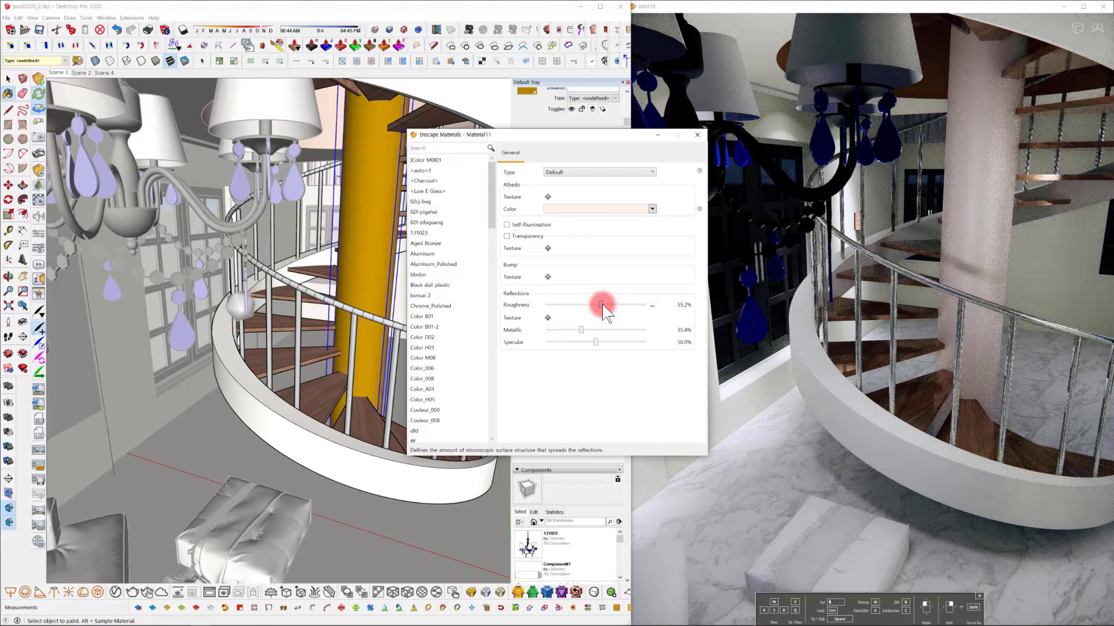
pyautogui.click(697, 135)
# Leave the staircase group, open the chandelier for editing, and lighten the column's pale pink Material11.
pyautogui.moveTo(400, 307)
pyautogui.mouseDown(button='middle')
pyautogui.moveTo(353, 306)
pyautogui.moveTo(340, 319)
pyautogui.moveTo(323, 297)
pyautogui.moveTo(361, 298)
pyautogui.mouseUp(button='middle')
pyautogui.press('space')
pyautogui.click(367, 324)
pyautogui.scroll(-2, 367, 324)
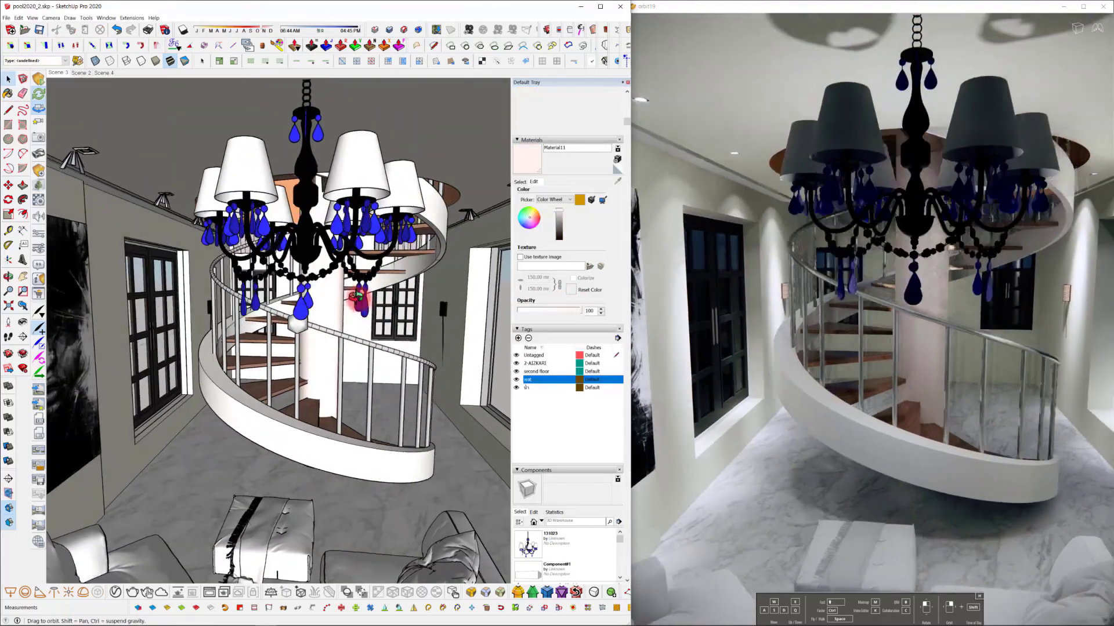
pyautogui.scroll(5, 288, 281)
pyautogui.click(288, 268)
pyautogui.scroll(2, 309, 278)
pyautogui.doubleClick(309, 280)
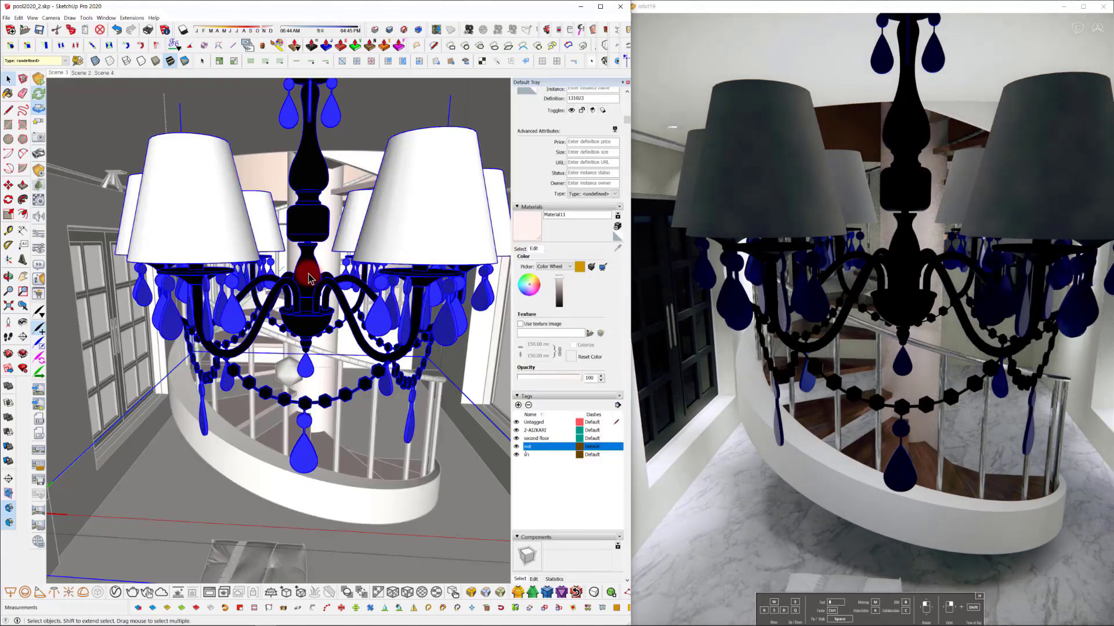
pyautogui.click(564, 200)
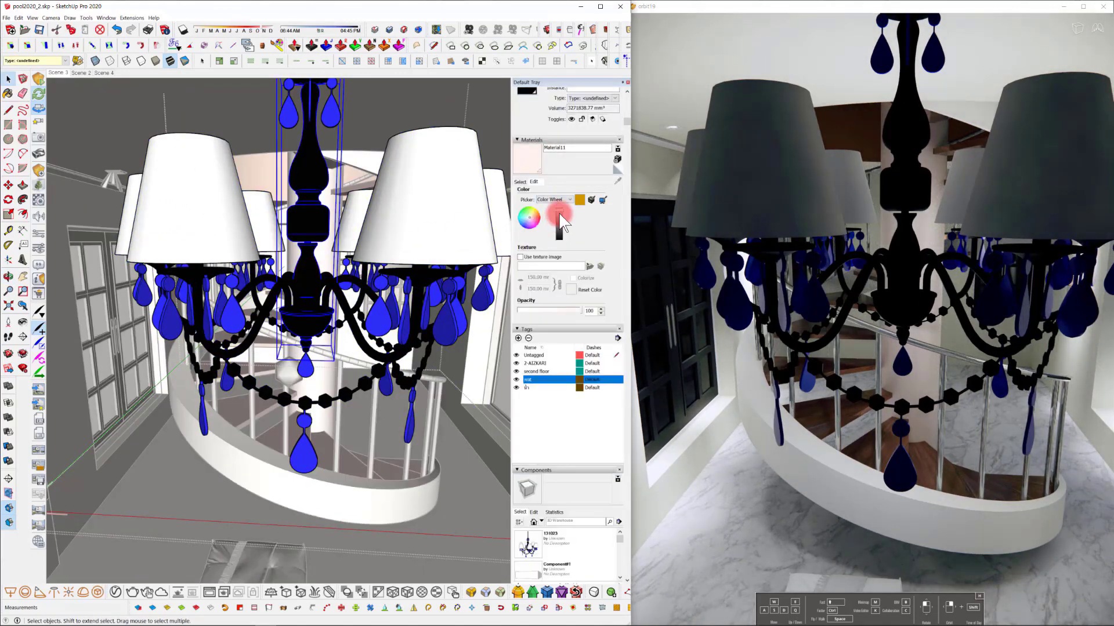
pyautogui.moveTo(559, 215); pyautogui.dragTo(563, 205)
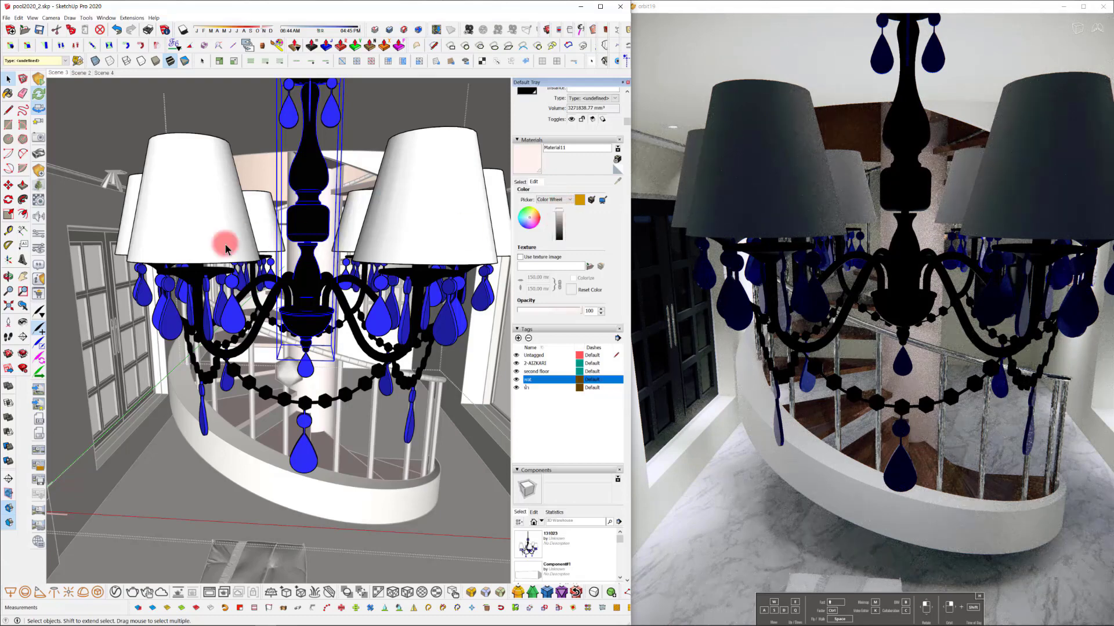
# Open the chandelier's central stem and sample its black material Couleur_008.
pyautogui.doubleClick(304, 210)
pyautogui.click(561, 199)
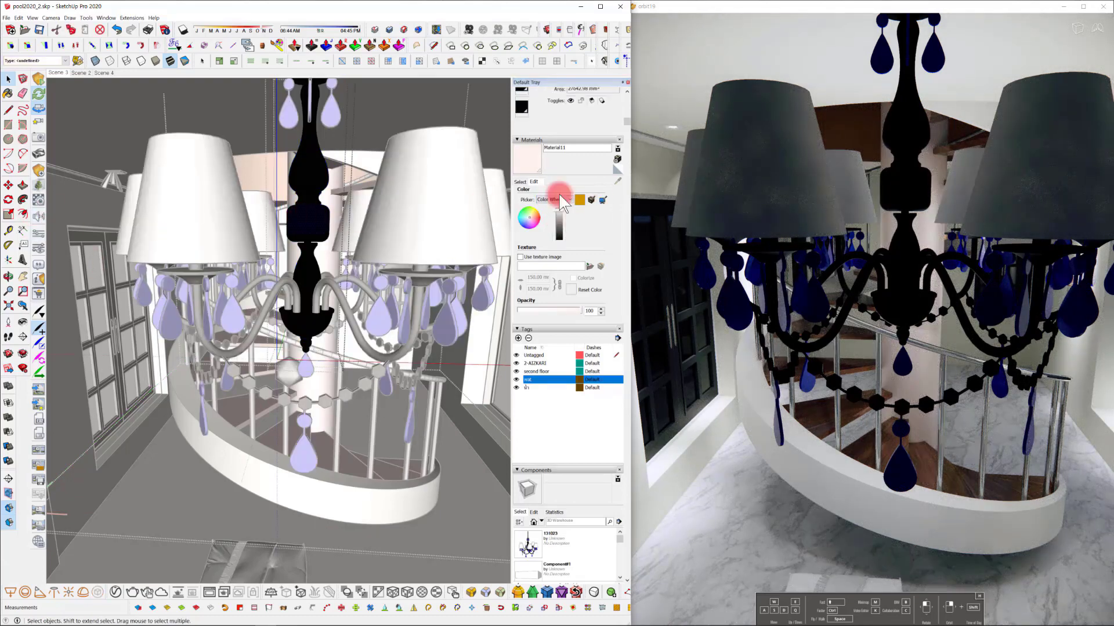
pyautogui.click(519, 182)
pyautogui.keyDown('alt'); pyautogui.click(66, 285); pyautogui.keyUp('alt')
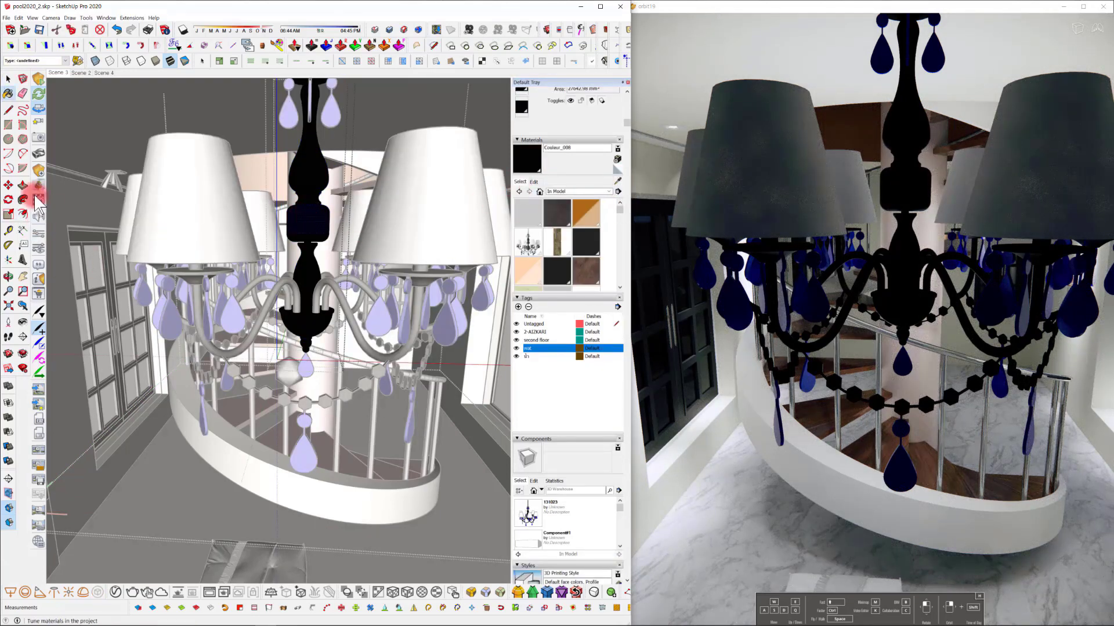
# Change the albedo color of Couleur_008 to light grey in the Enscape material editor.
pyautogui.click(37, 200)
pyautogui.moveTo(584, 311); pyautogui.dragTo(515, 195)
pyautogui.click(532, 259)
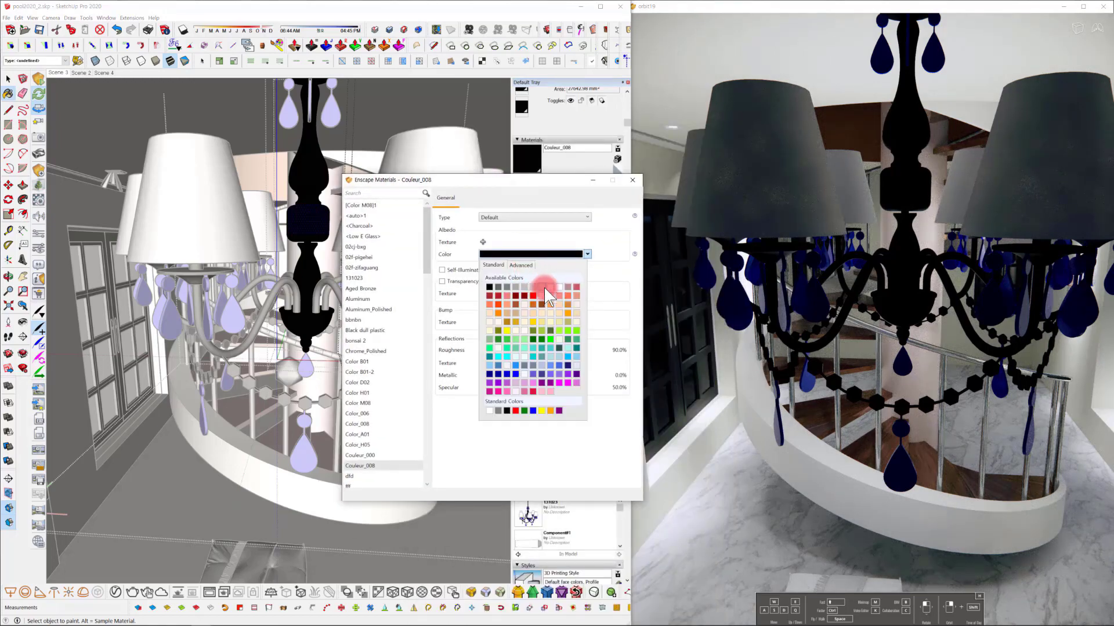
pyautogui.click(544, 288)
# Set Couleur_008 to 1.3% roughness, 81.2% metallic and 59.9% specular, and close the material editor.
pyautogui.moveTo(482, 375); pyautogui.dragTo(489, 350)
pyautogui.click(556, 376)
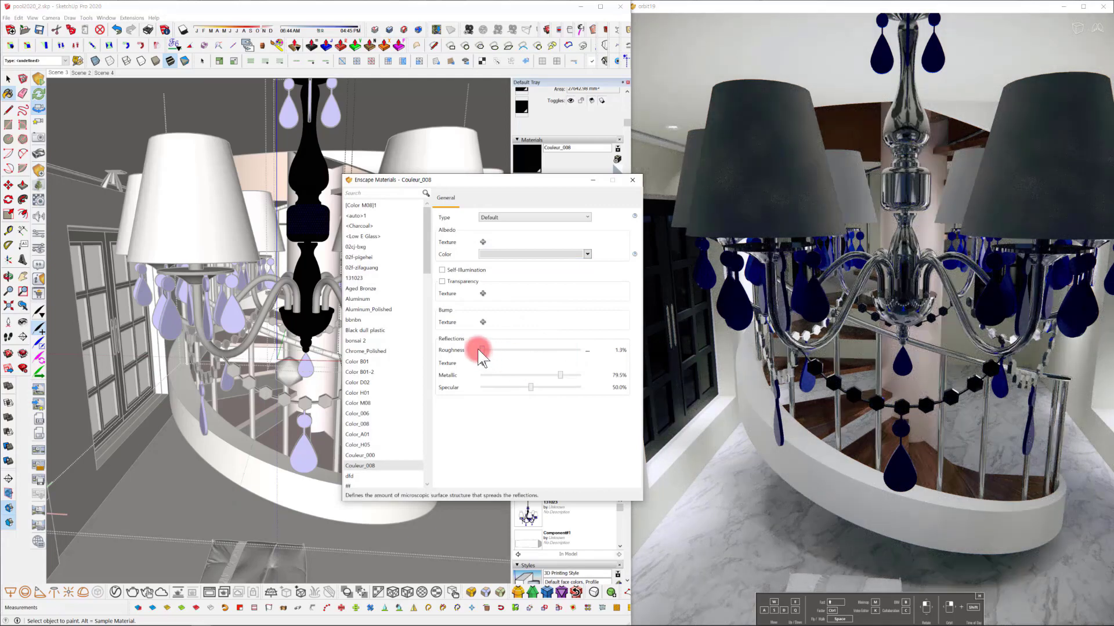
pyautogui.moveTo(560, 375); pyautogui.dragTo(540, 387)
pyautogui.click(531, 388)
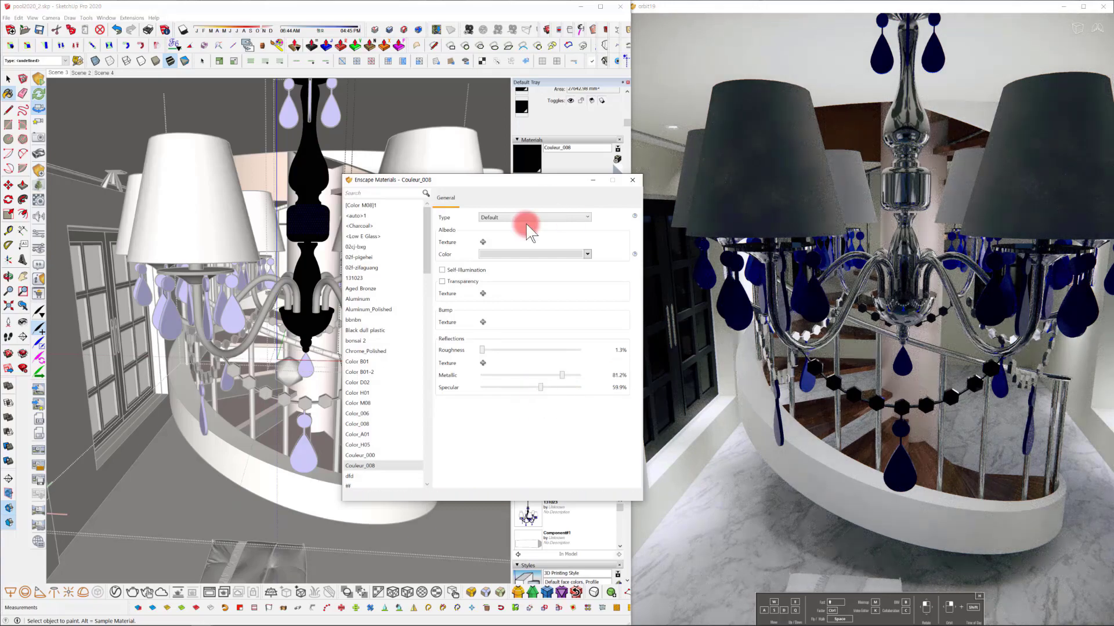
pyautogui.click(632, 180)
# Open the chandelier's hanging bead chain for editing and sample the material of its beads.
pyautogui.moveTo(393, 316)
pyautogui.mouseDown(button='middle')
pyautogui.moveTo(378, 319)
pyautogui.moveTo(393, 266)
pyautogui.moveTo(485, 273)
pyautogui.moveTo(428, 278)
pyautogui.mouseUp(button='middle')
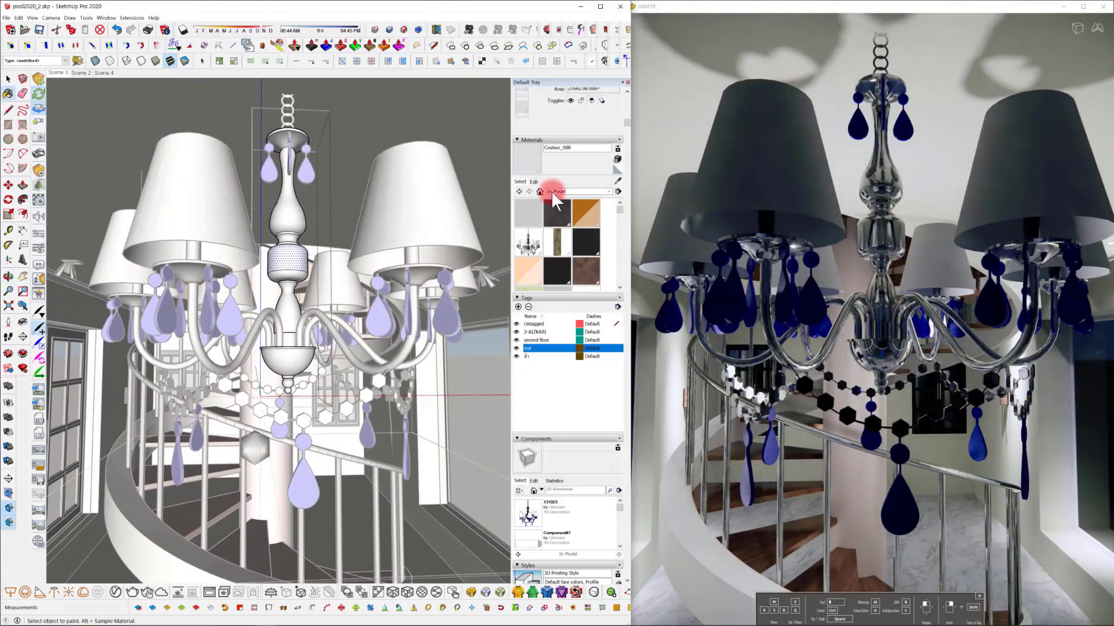
pyautogui.press('space')
pyautogui.click(303, 427)
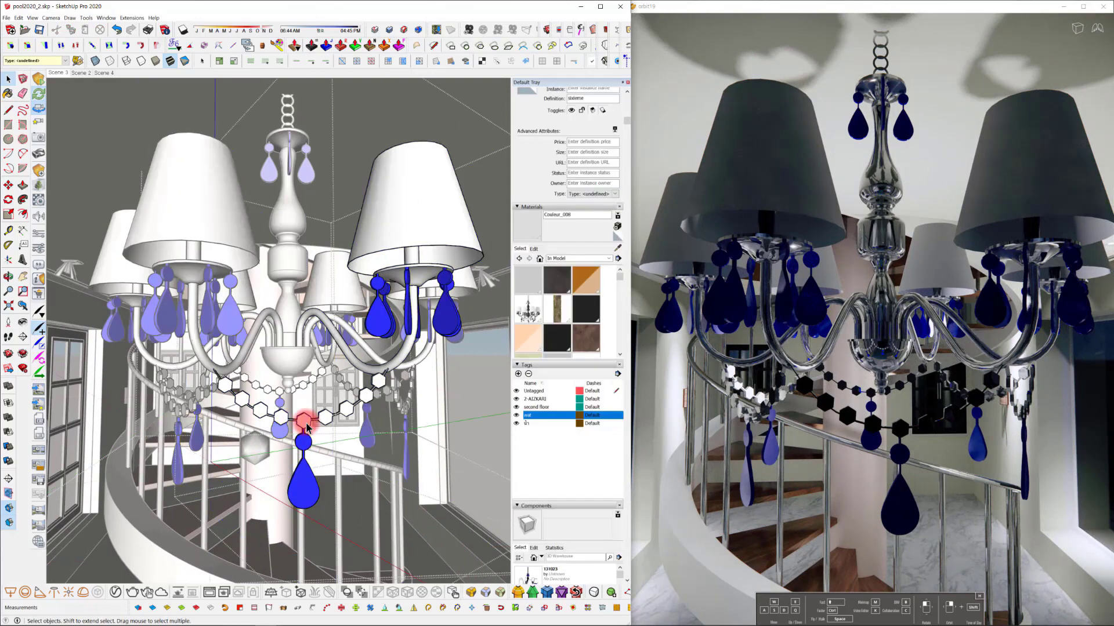
pyautogui.click(528, 221)
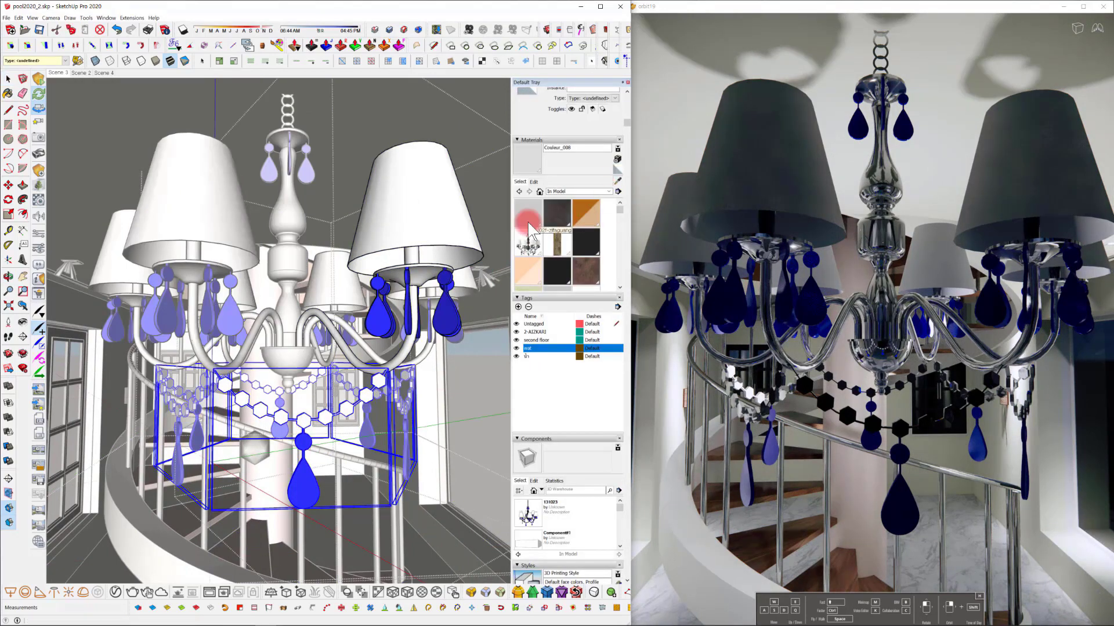
pyautogui.doubleClick(306, 425)
pyautogui.click(414, 315)
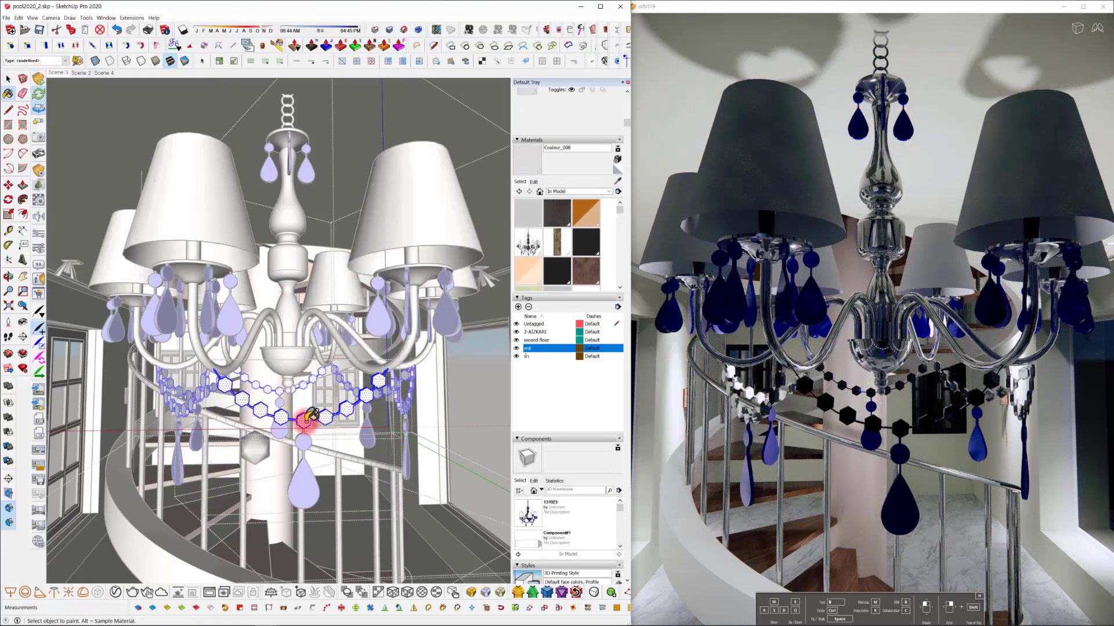
# Raise the metallic value of Couleur_008 to 84.8% in the Enscape material editor, and close the editor.
pyautogui.moveTo(310, 415)
pyautogui.mouseDown(button='middle')
pyautogui.moveTo(323, 393)
pyautogui.moveTo(291, 395)
pyautogui.mouseUp(button='middle')
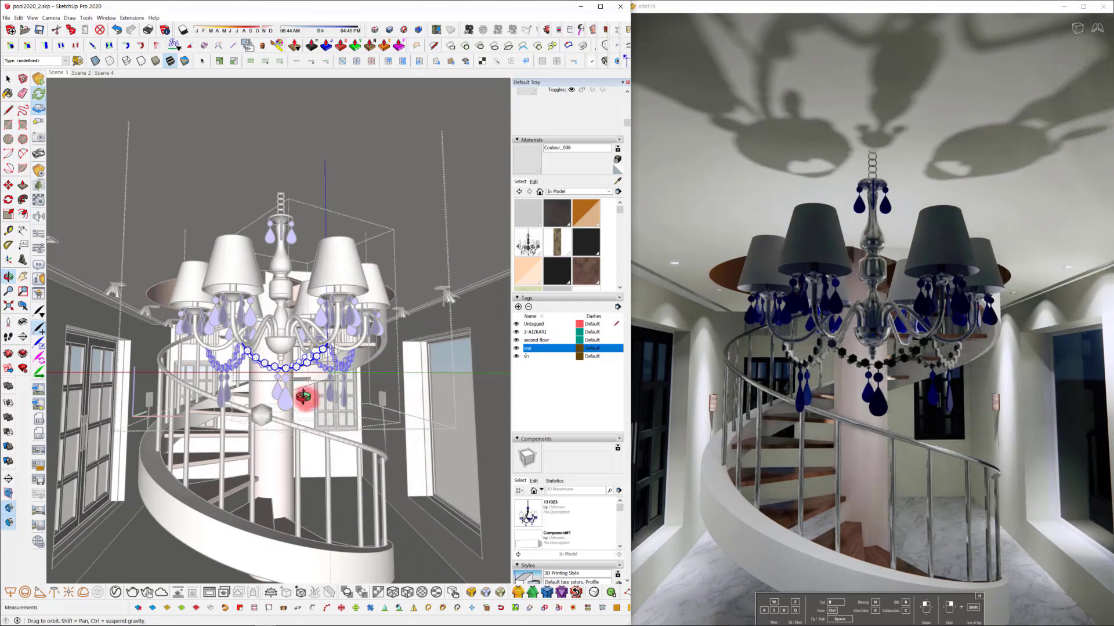
pyautogui.moveTo(294, 327); pyautogui.dragTo(303, 320, button='middle')
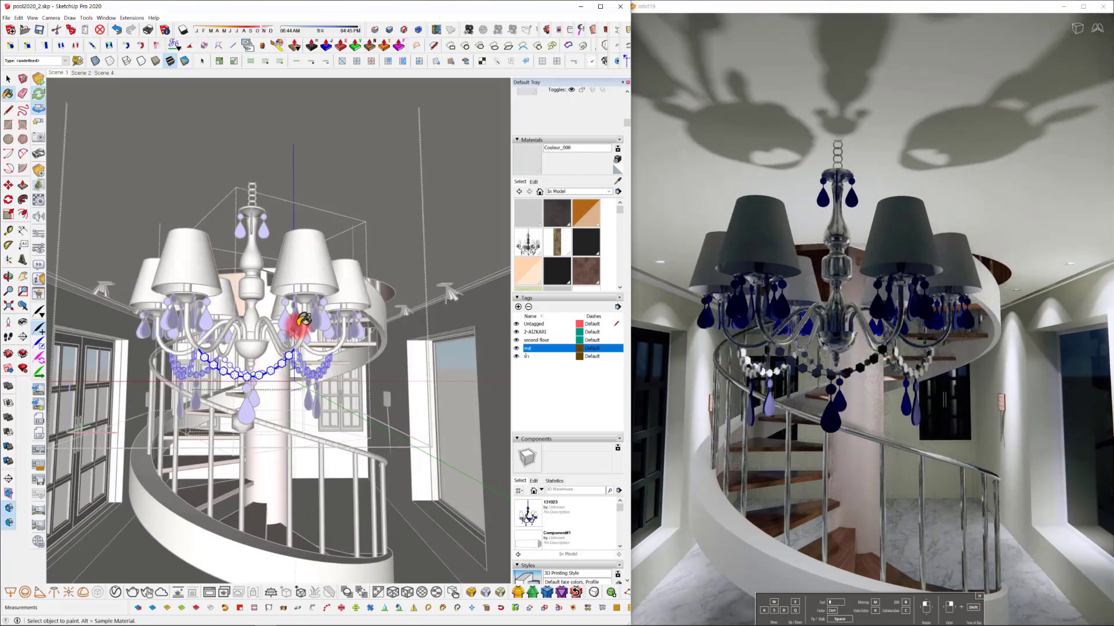
pyautogui.scroll(5, 183, 333)
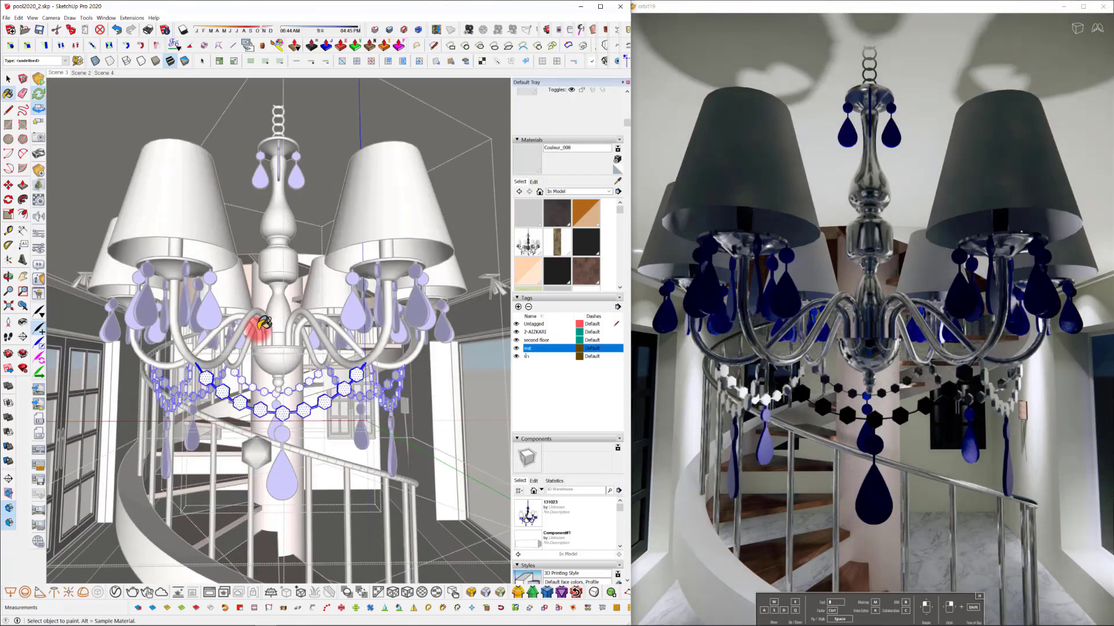
pyautogui.moveTo(302, 348)
pyautogui.mouseDown(button='middle')
pyautogui.moveTo(221, 328)
pyautogui.moveTo(194, 298)
pyautogui.moveTo(256, 301)
pyautogui.moveTo(265, 328)
pyautogui.mouseUp(button='middle')
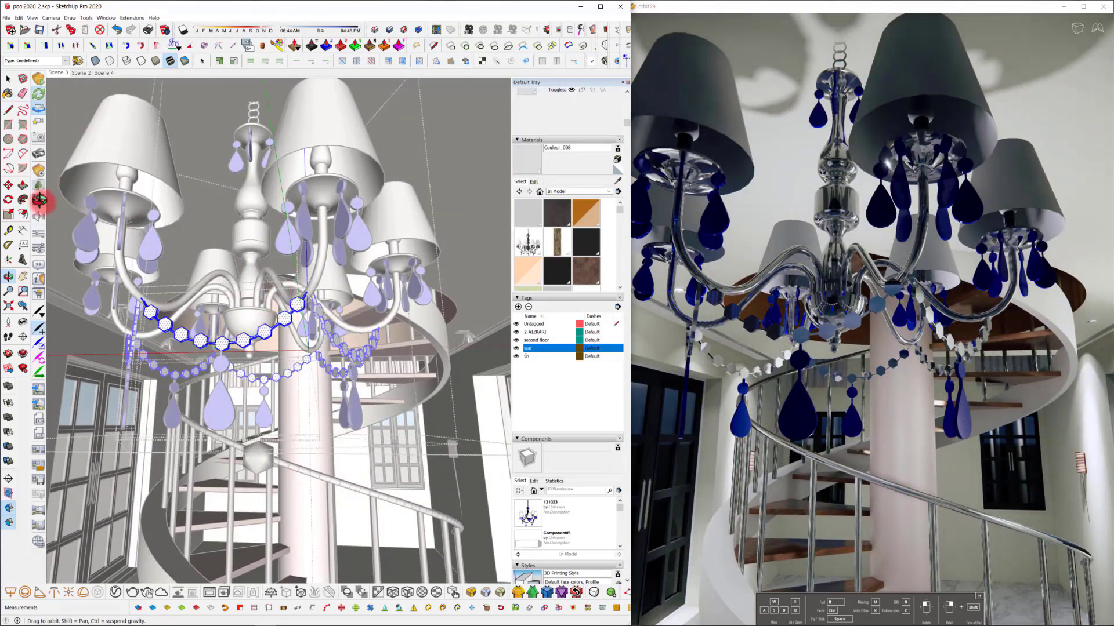
pyautogui.click(255, 254)
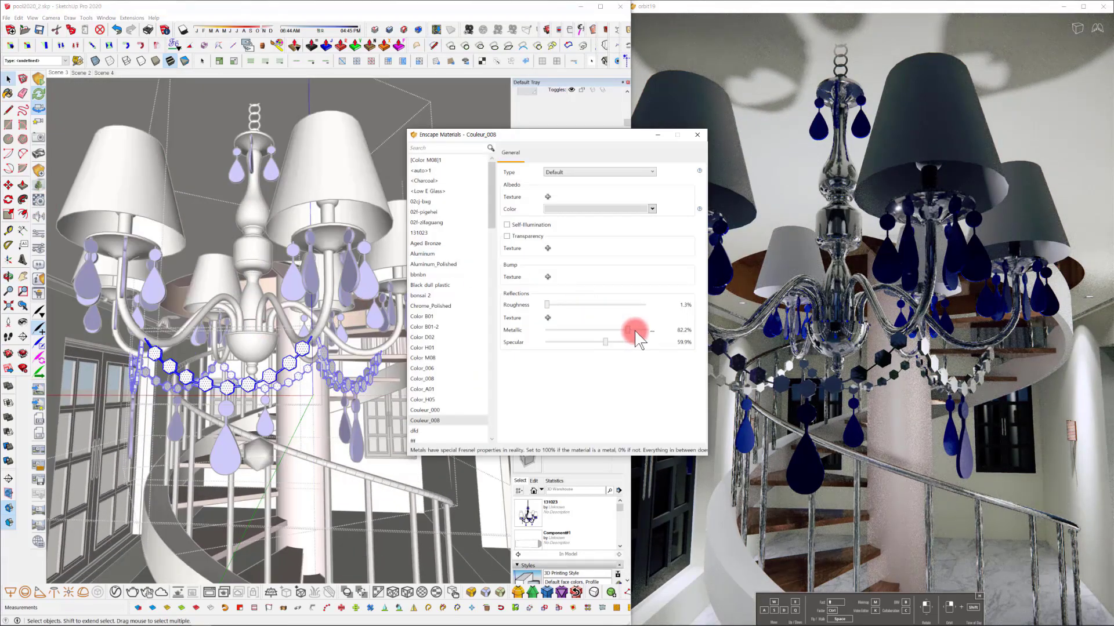
pyautogui.moveTo(634, 330); pyautogui.dragTo(632, 330)
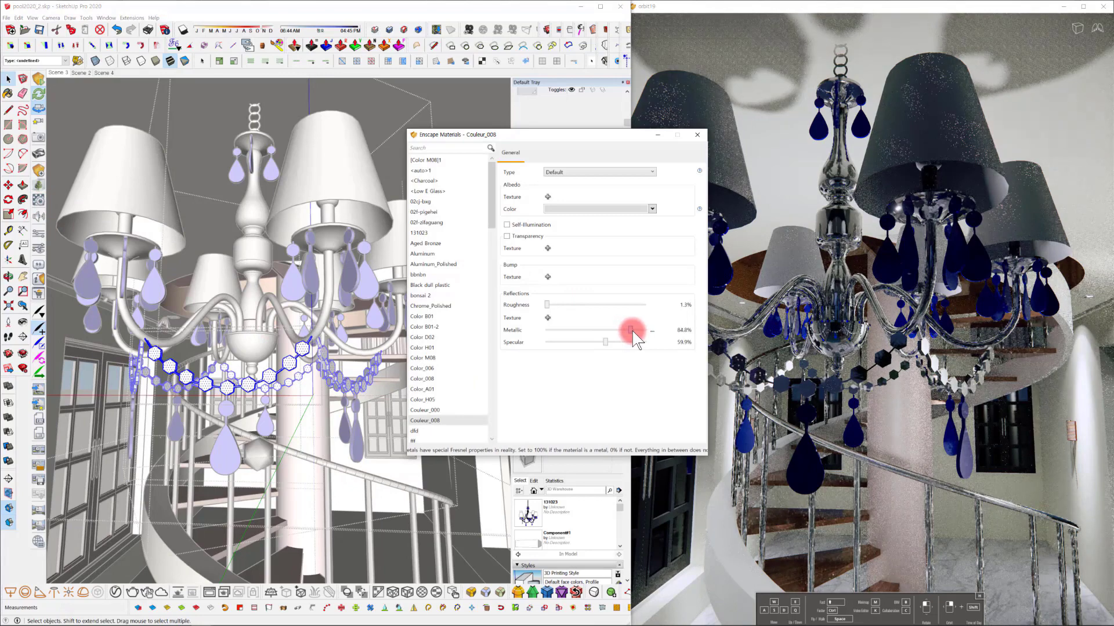
pyautogui.click(697, 134)
# Leave the bead chain, open the chandelier's lampshade group and sample the white lampshade material.
pyautogui.click(465, 231)
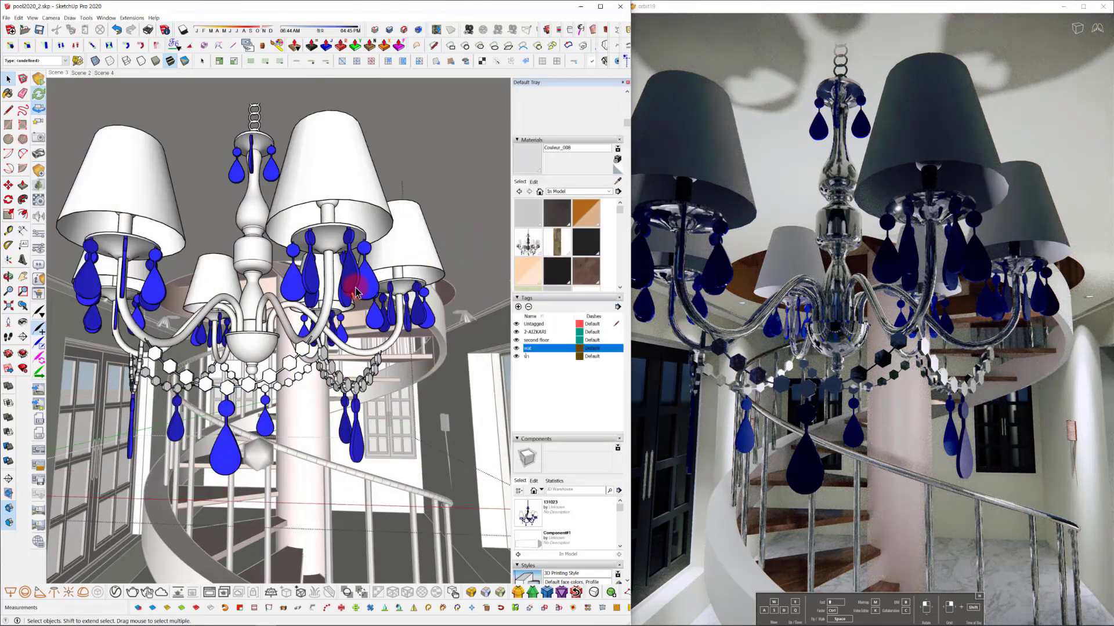
pyautogui.click(343, 182)
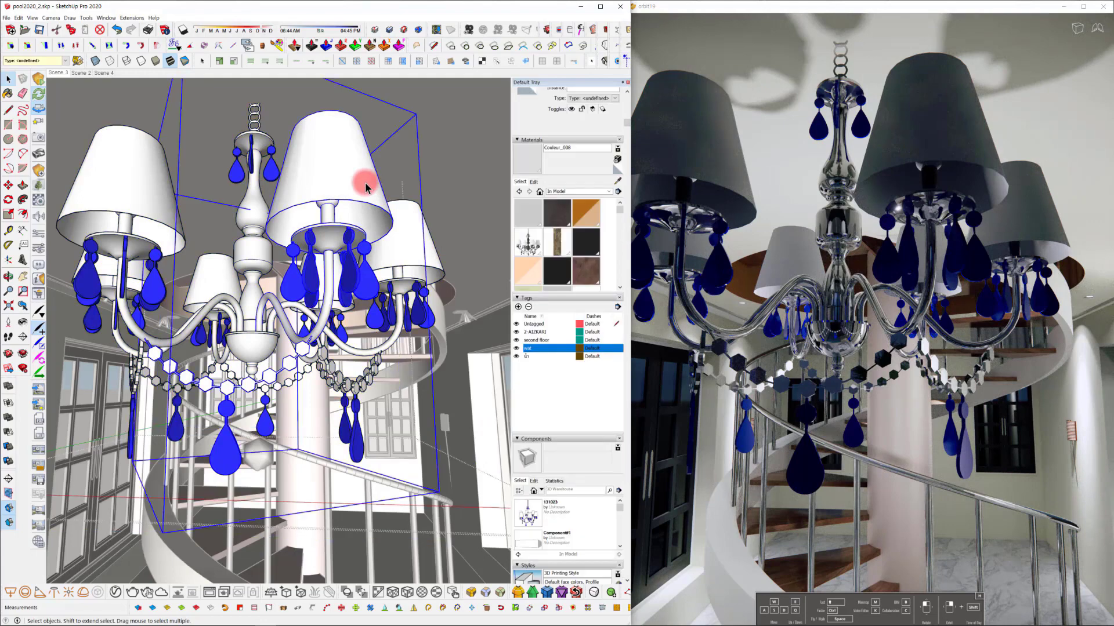
pyautogui.doubleClick(366, 185)
pyautogui.click(617, 182)
pyautogui.click(324, 183)
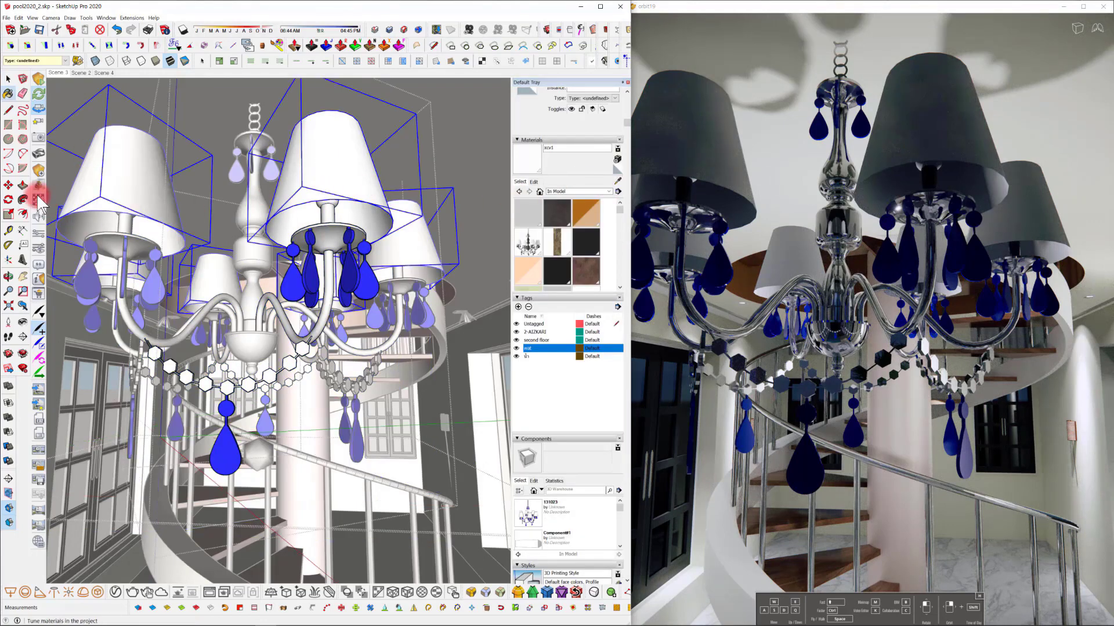
# Enable self-illumination on the white lampshade material in the Enscape material editor and raise its luminance to 7979 cd/m².
pyautogui.click(38, 200)
pyautogui.click(597, 208)
pyautogui.click(587, 243)
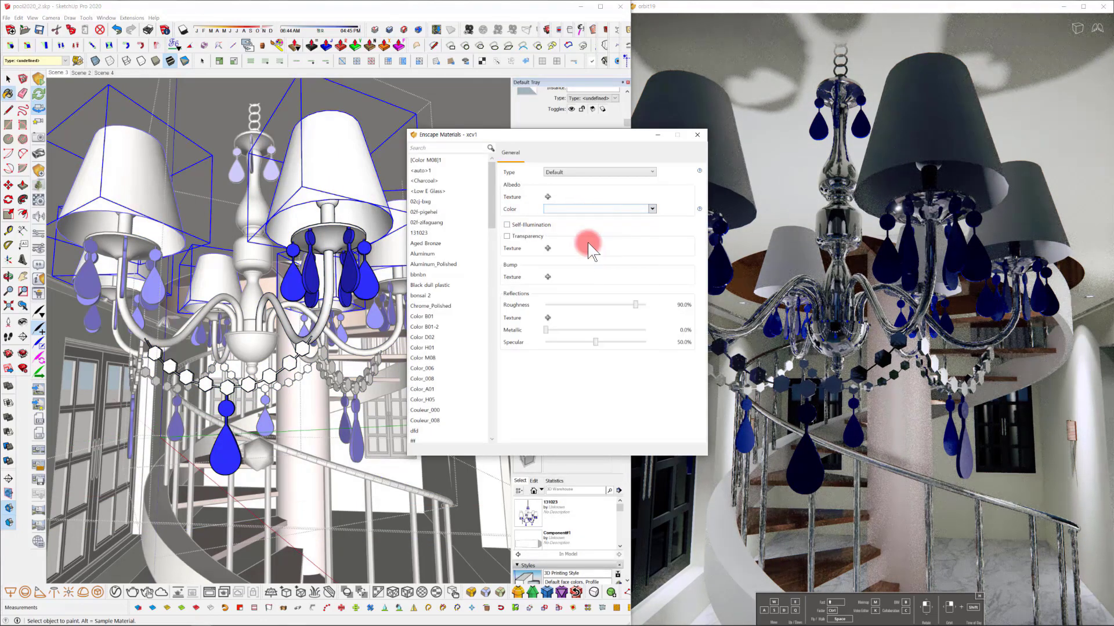
pyautogui.click(521, 226)
pyautogui.moveTo(622, 236); pyautogui.dragTo(623, 236)
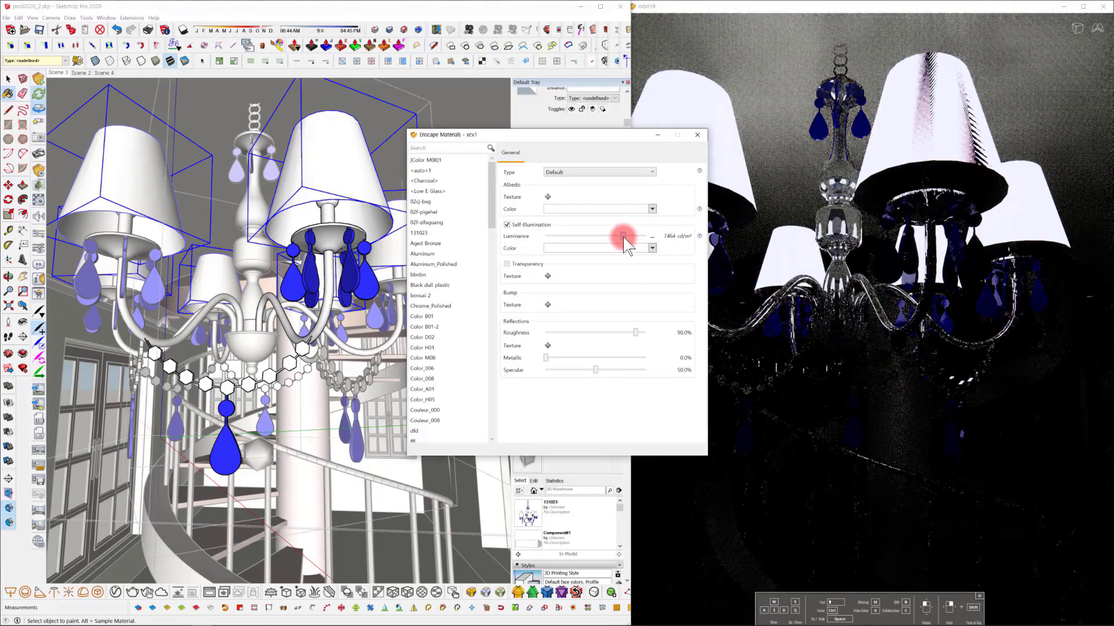
# Reduce the lampshade material's luminance to 119 cd/m² while judging the whole living room, and close the material editor.
pyautogui.scroll(-4, 259, 353)
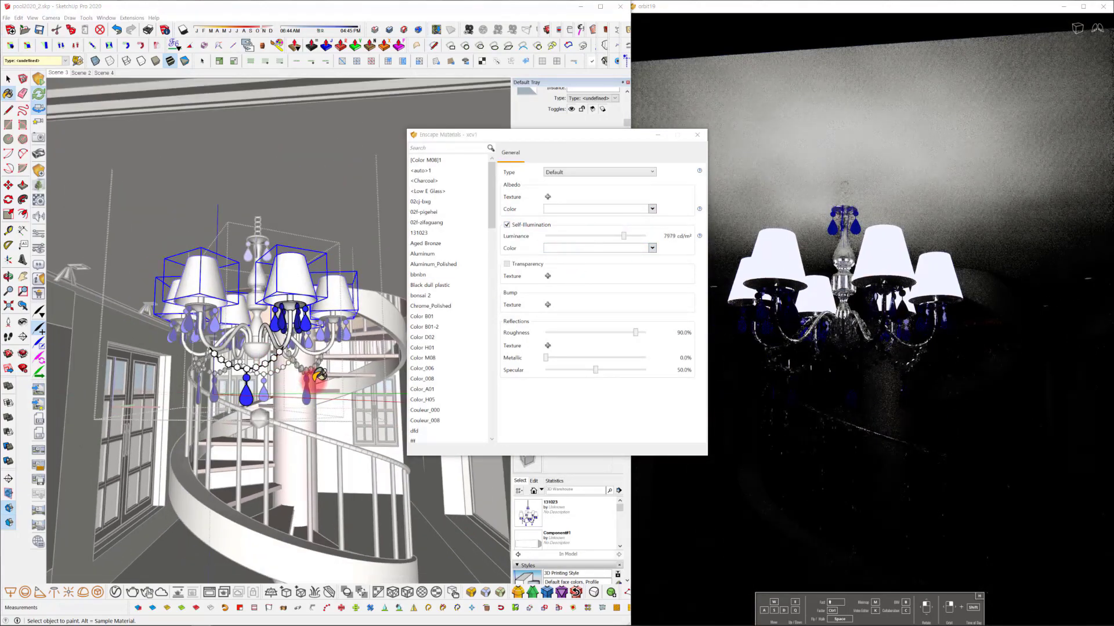
pyautogui.moveTo(321, 384)
pyautogui.mouseDown(button='middle')
pyautogui.moveTo(310, 348)
pyautogui.moveTo(315, 360)
pyautogui.moveTo(268, 346)
pyautogui.moveTo(310, 361)
pyautogui.mouseUp(button='middle')
pyautogui.scroll(-4, 315, 357)
pyautogui.scroll(-3, 313, 325)
pyautogui.moveTo(624, 236); pyautogui.dragTo(603, 235)
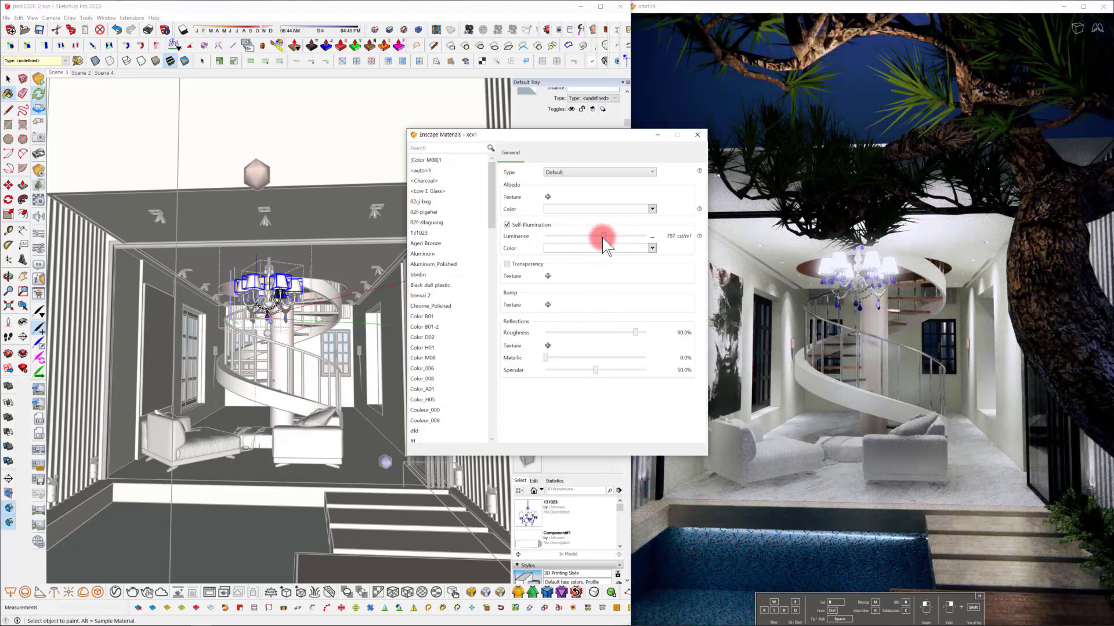
pyautogui.moveTo(602, 238); pyautogui.dragTo(597, 276)
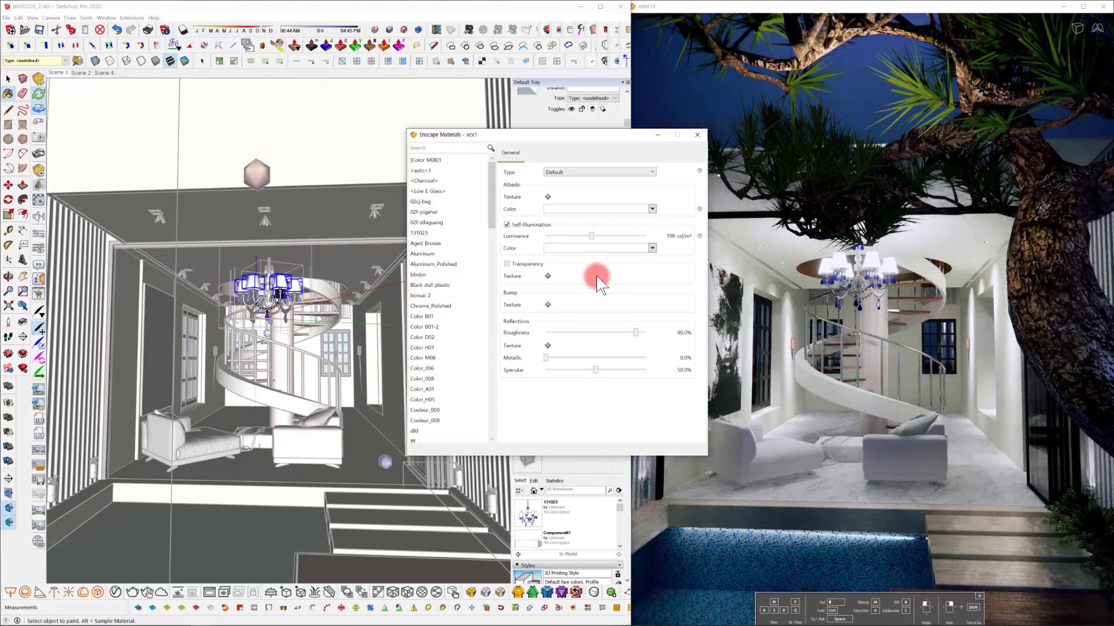
pyautogui.moveTo(591, 236); pyautogui.dragTo(587, 234)
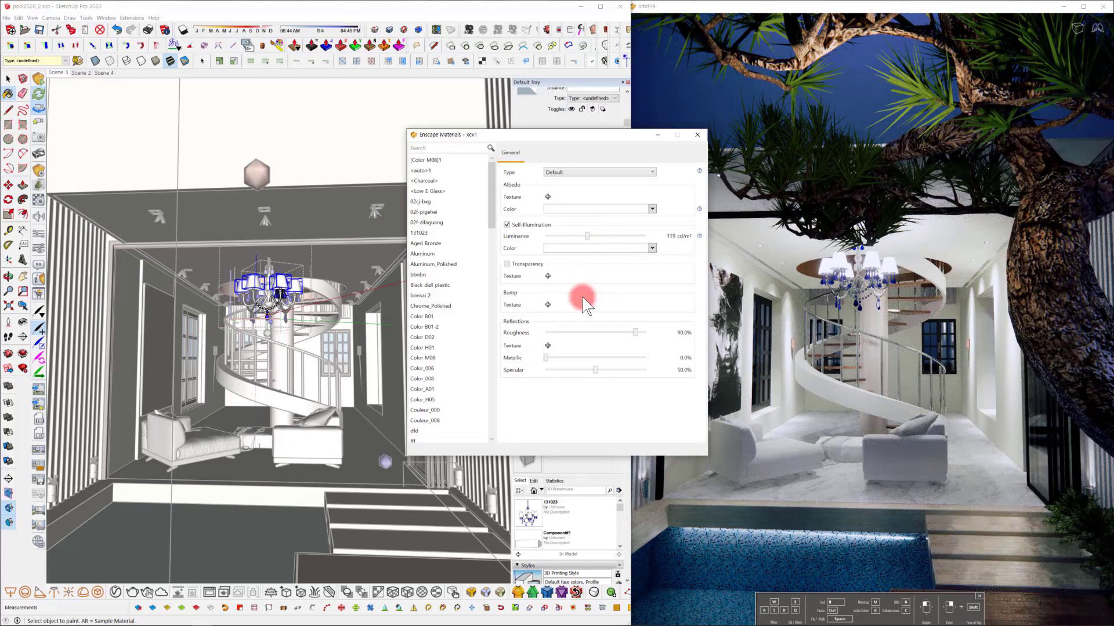
pyautogui.click(381, 376)
pyautogui.click(697, 140)
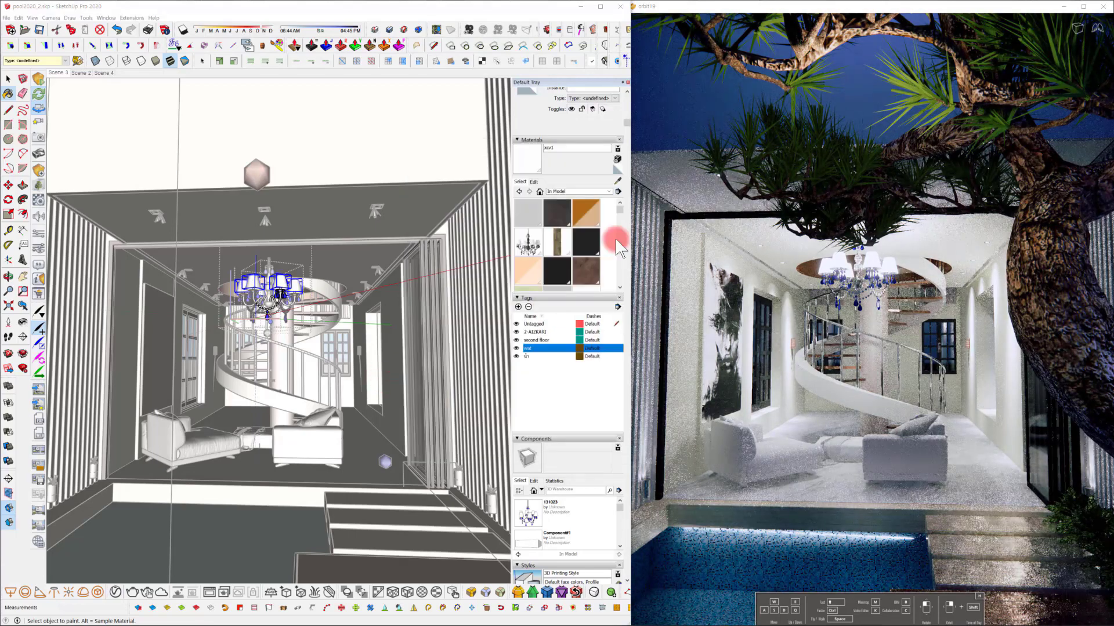
# Leave the chandelier's lampshade group and sample the marble material of the living room floor.
pyautogui.moveTo(380, 365); pyautogui.dragTo(348, 426, button='middle')
pyautogui.press('space')
pyautogui.click(352, 419)
pyautogui.scroll(6, 374, 409)
pyautogui.click(403, 397)
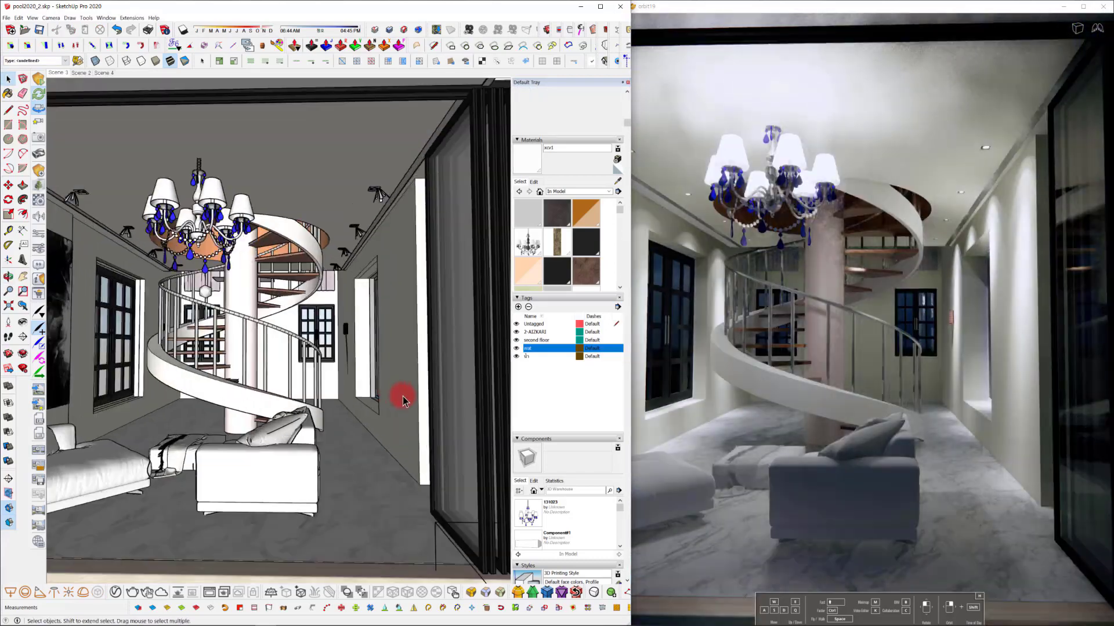
pyautogui.moveTo(402, 397)
pyautogui.mouseDown(button='middle')
pyautogui.moveTo(455, 325)
pyautogui.moveTo(525, 368)
pyautogui.moveTo(659, 268)
pyautogui.mouseUp(button='middle')
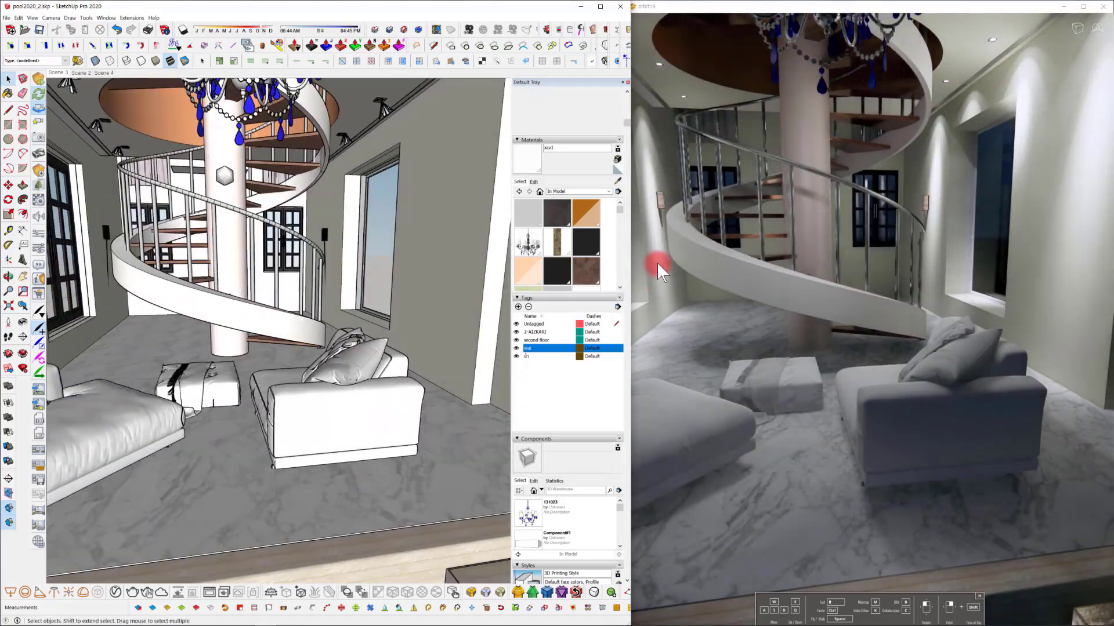
pyautogui.click(615, 180)
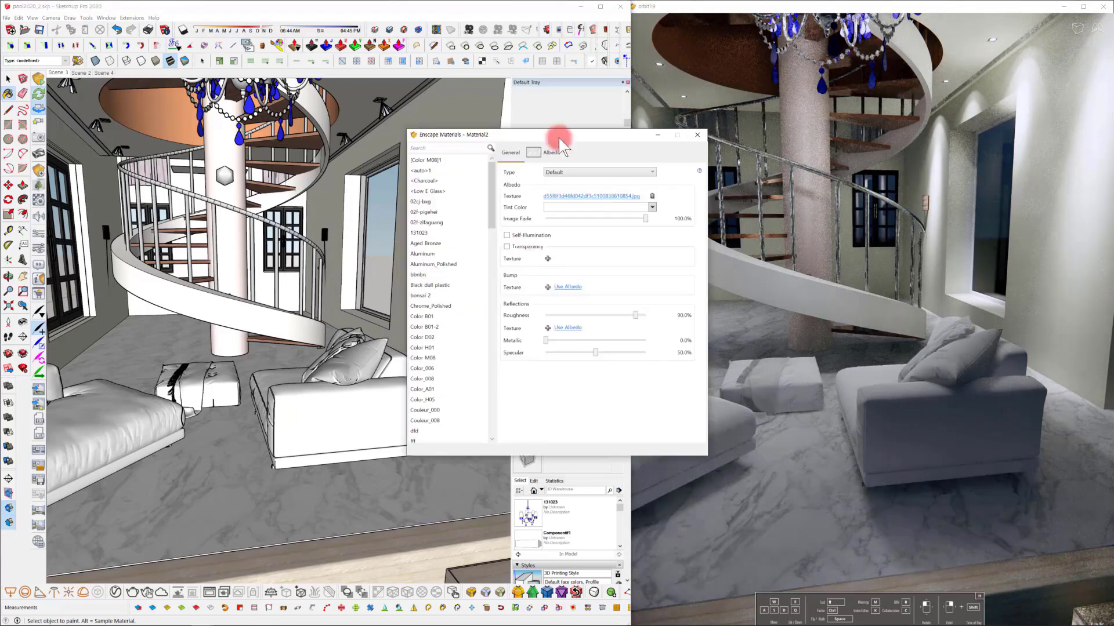
# Set the marble floor material to 10% roughness, 15.8% metallic and 60.1% specular, and close the material editor.
pyautogui.moveTo(548, 341); pyautogui.dragTo(576, 341)
pyautogui.moveTo(635, 315); pyautogui.dragTo(567, 343)
pyautogui.click(574, 341)
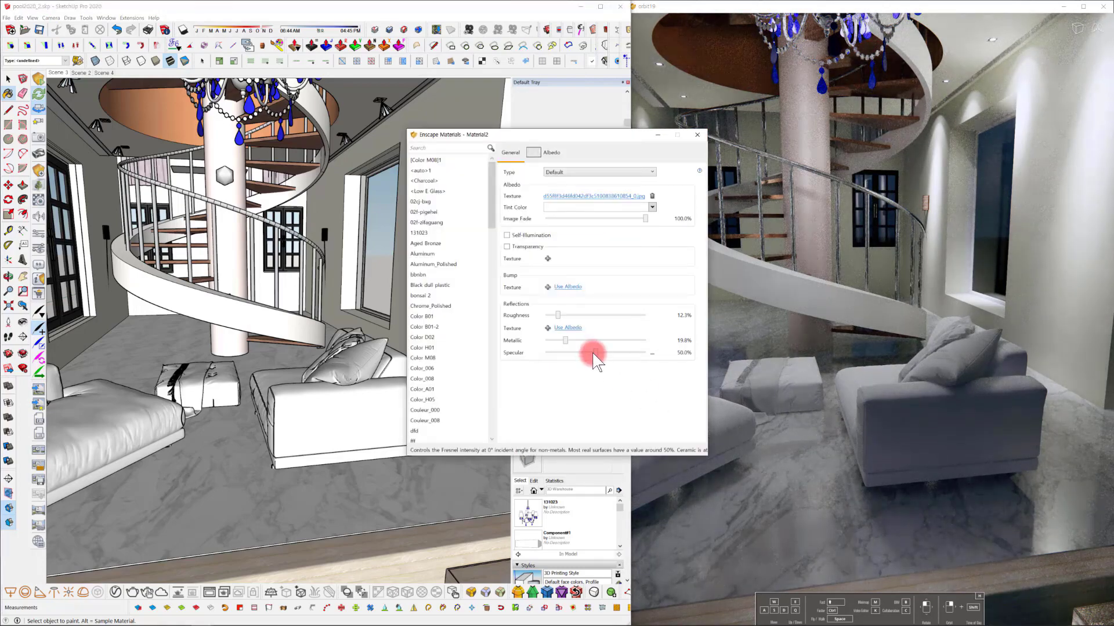
pyautogui.moveTo(563, 336); pyautogui.dragTo(554, 315)
pyautogui.moveTo(595, 352); pyautogui.dragTo(612, 352)
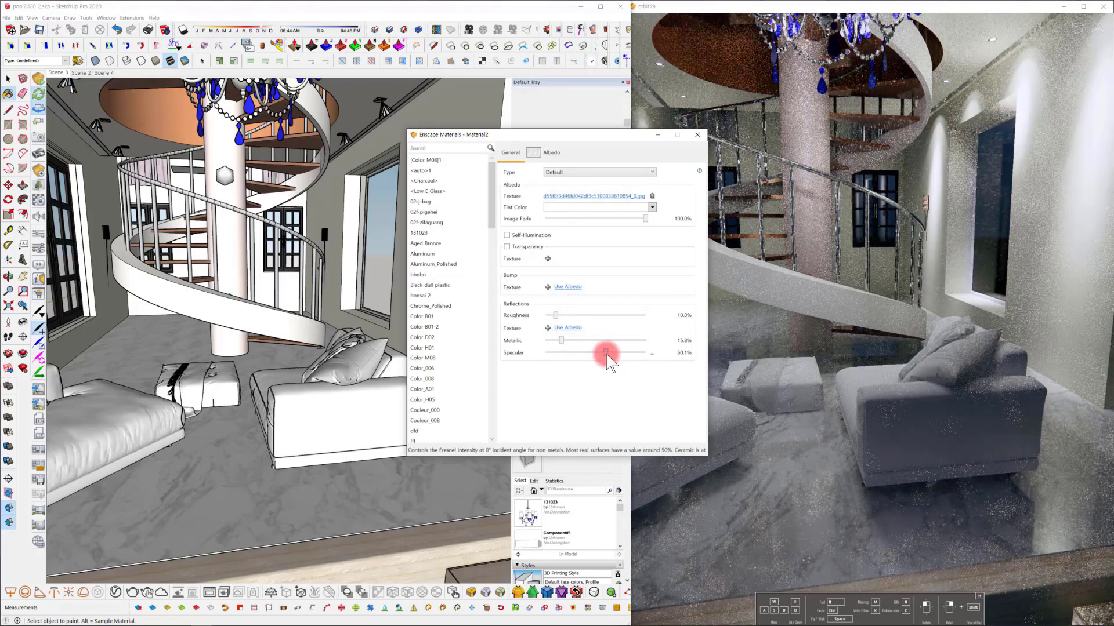
pyautogui.click(697, 140)
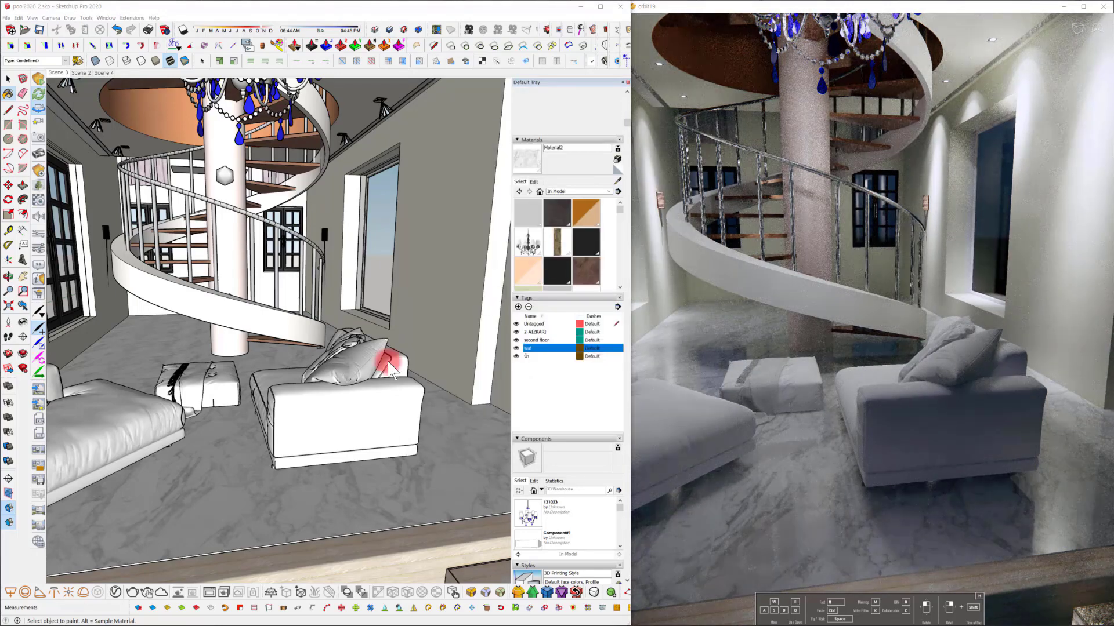
# Sample the white upholstery material of the sofa near the window and open it in the Enscape material editor.
pyautogui.scroll(3, 376, 382)
pyautogui.moveTo(381, 402); pyautogui.dragTo(447, 406, button='middle')
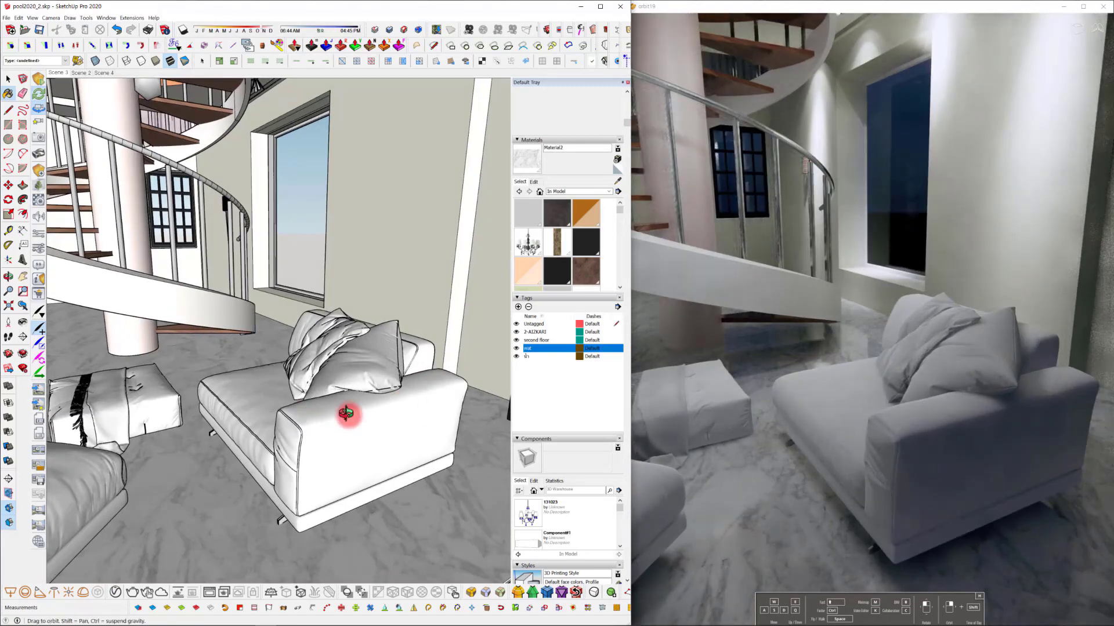
pyautogui.moveTo(348, 415); pyautogui.dragTo(397, 380, button='middle')
pyautogui.scroll(3, 395, 394)
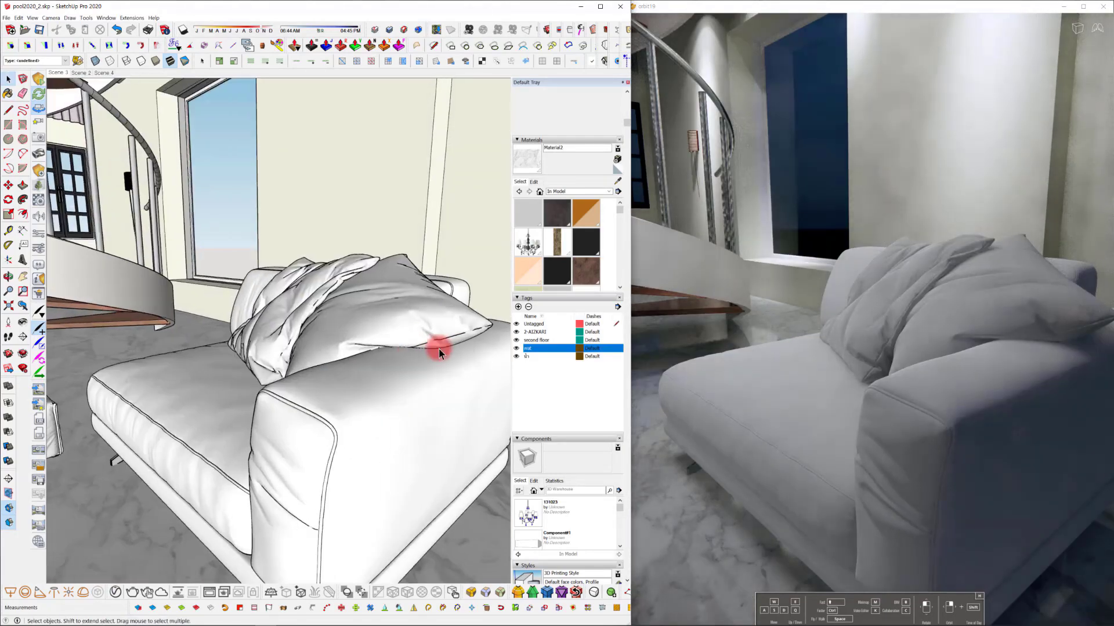
pyautogui.keyDown('alt'); pyautogui.click(344, 364); pyautogui.keyUp('alt')
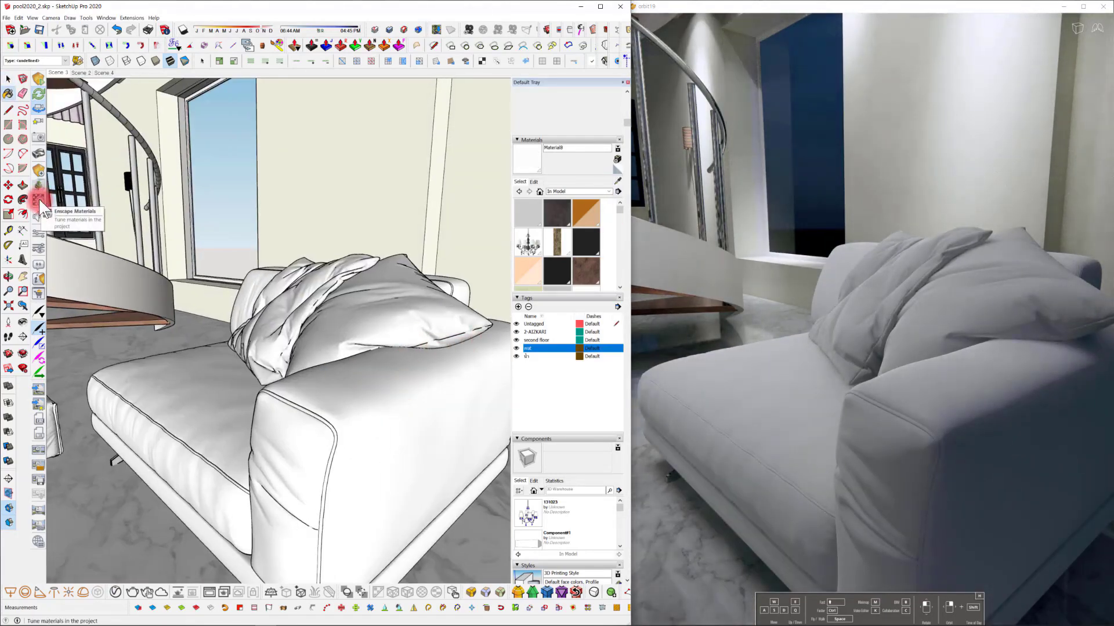
pyautogui.click(39, 200)
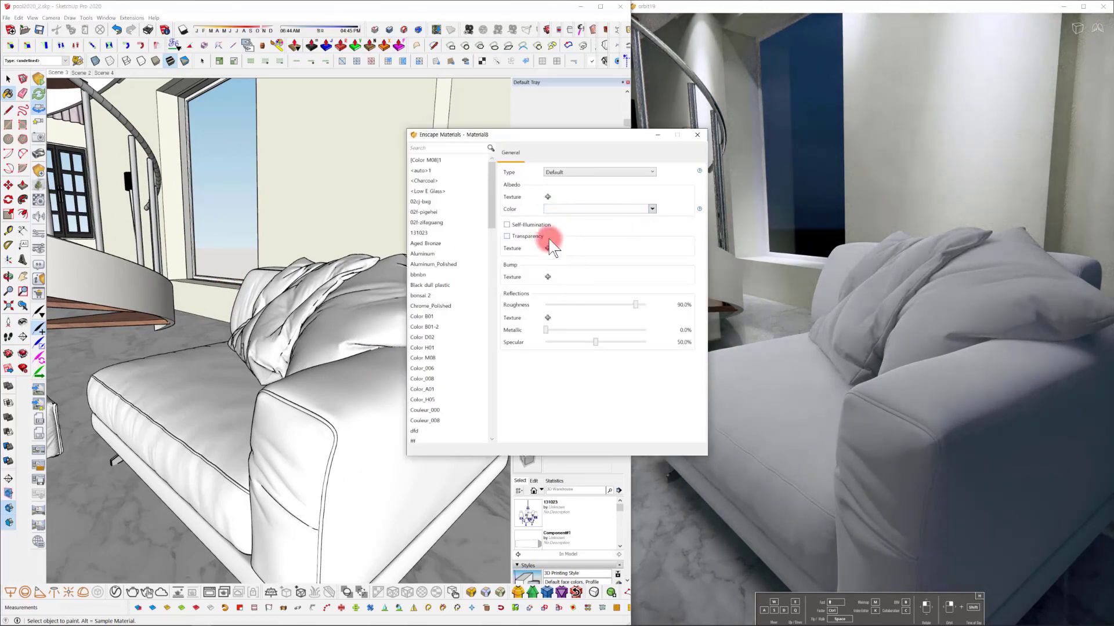
# Load Leather_C_HM.jpg from the maps folder as the albedo texture of the sofa's upholstery material.
pyautogui.click(548, 198)
pyautogui.click(663, 128)
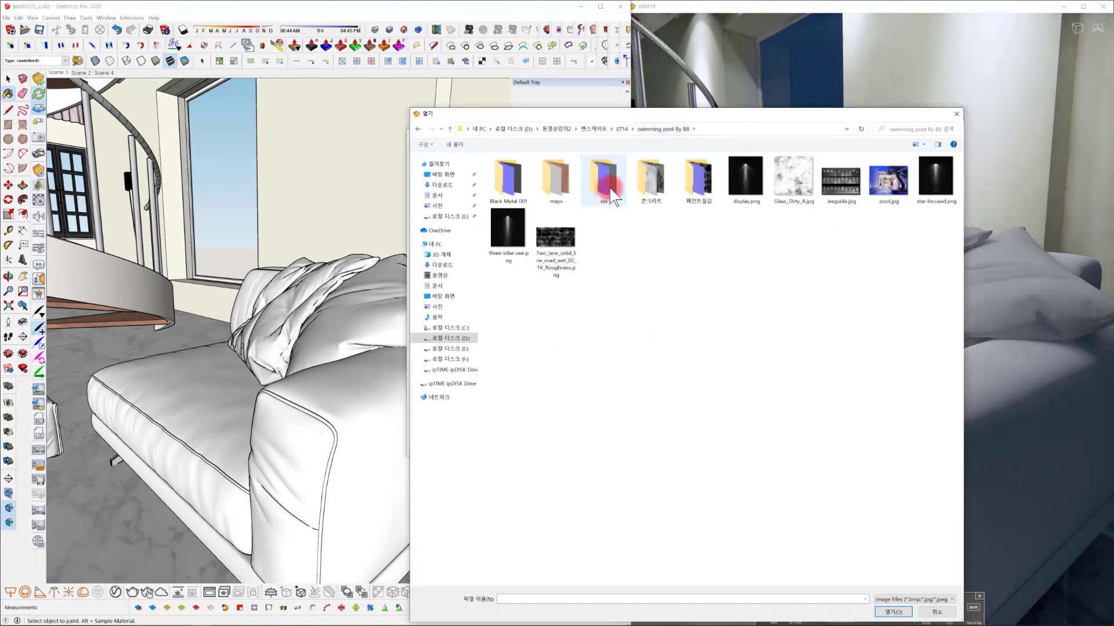
pyautogui.doubleClick(609, 188)
pyautogui.hotkey('alt', 'Left')
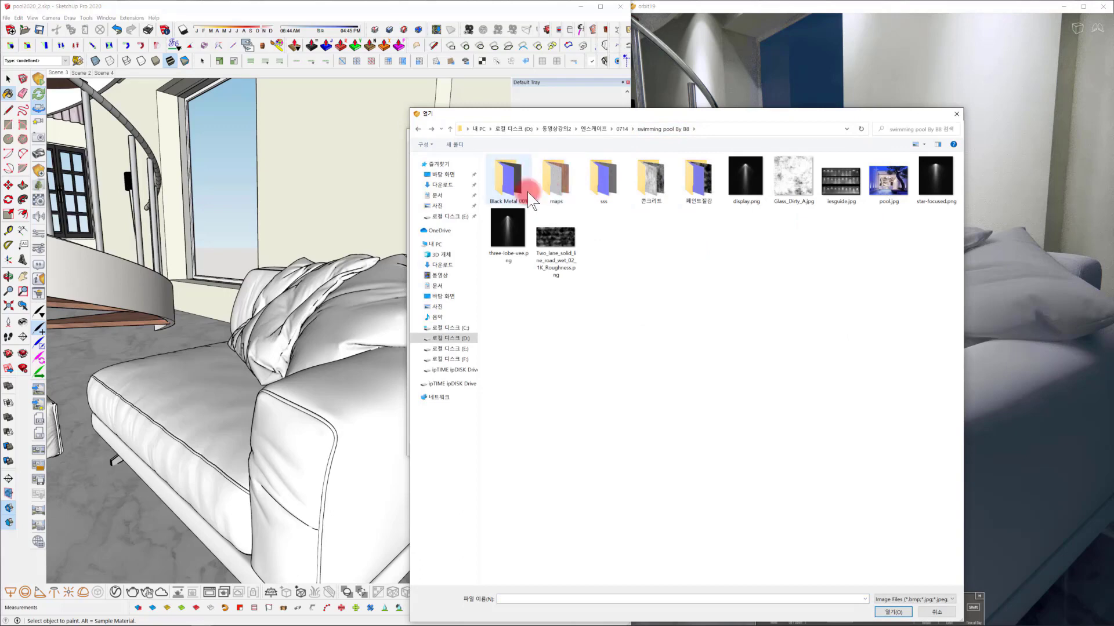
pyautogui.doubleClick(548, 186)
pyautogui.hotkey('alt', 'Left')
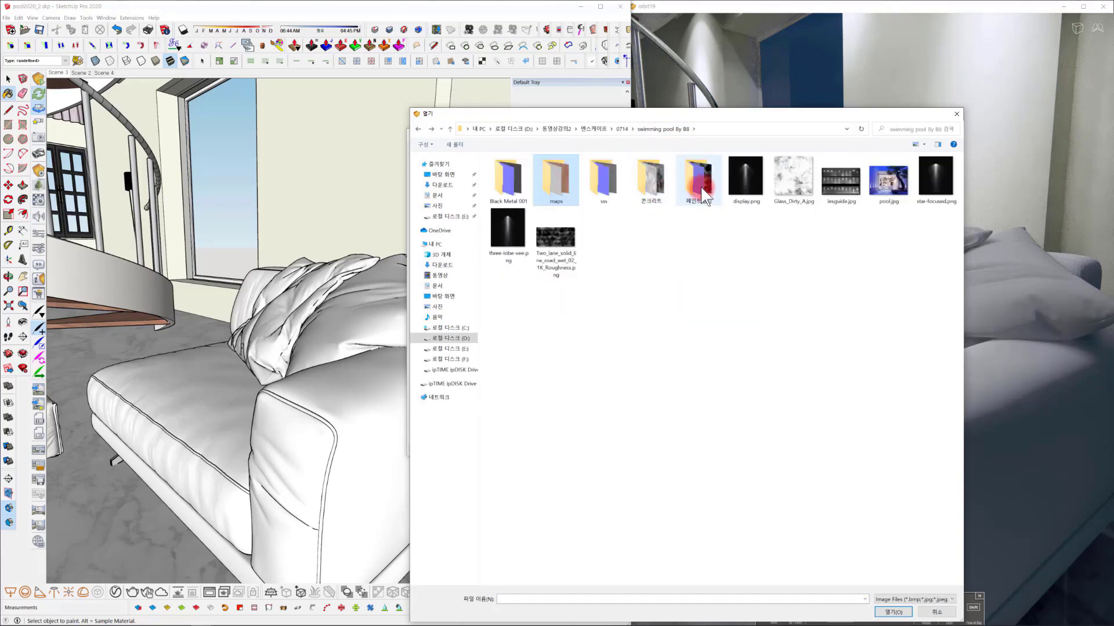
pyautogui.doubleClick(557, 187)
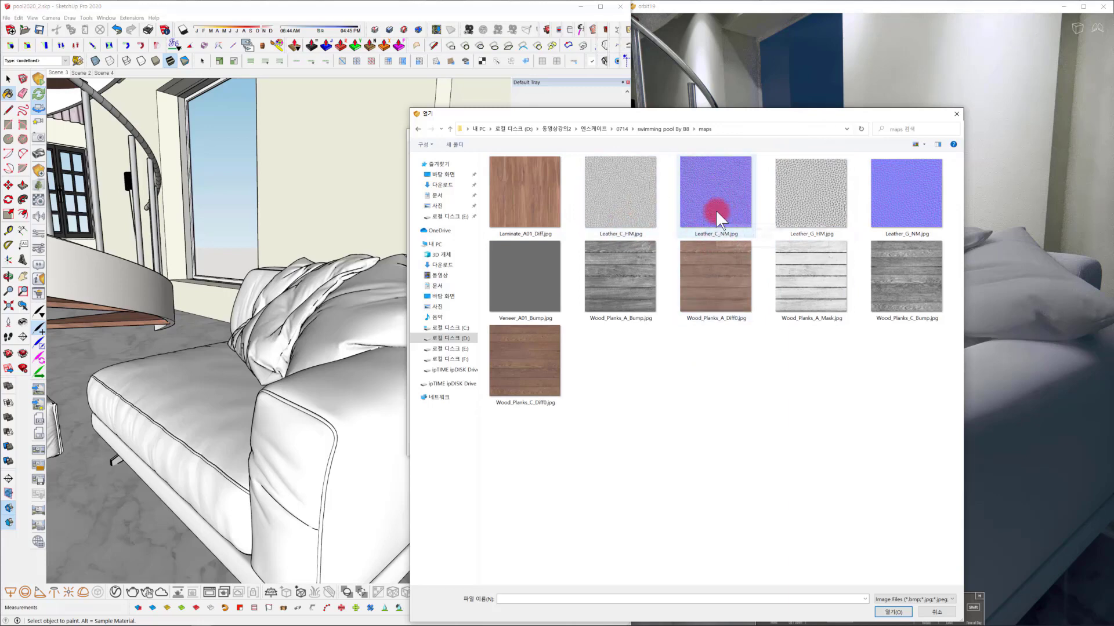
pyautogui.click(649, 219)
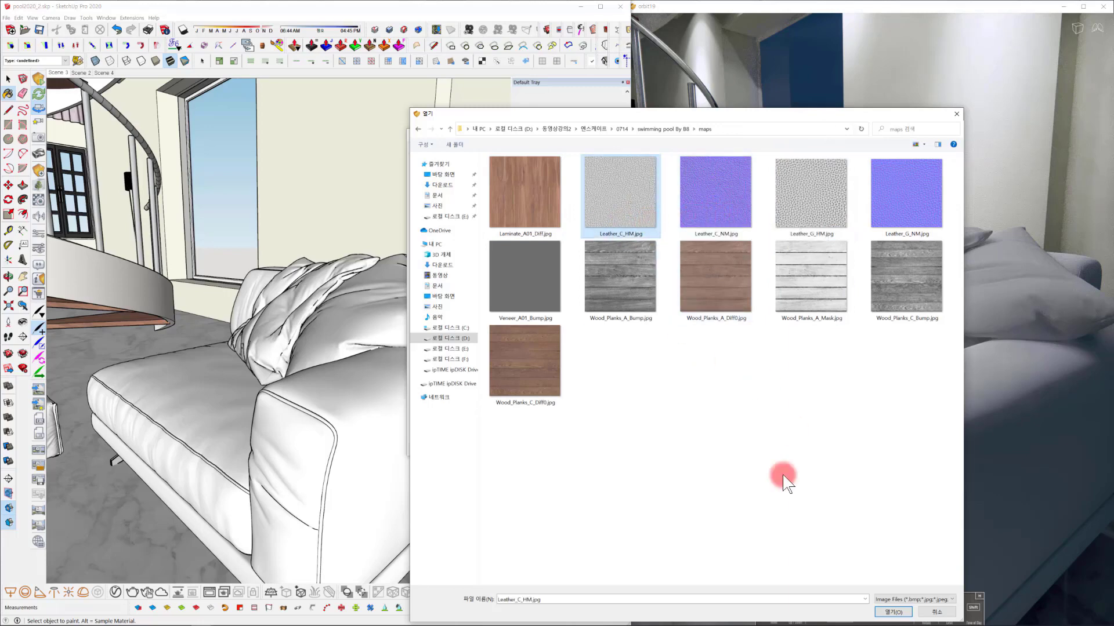
pyautogui.click(893, 612)
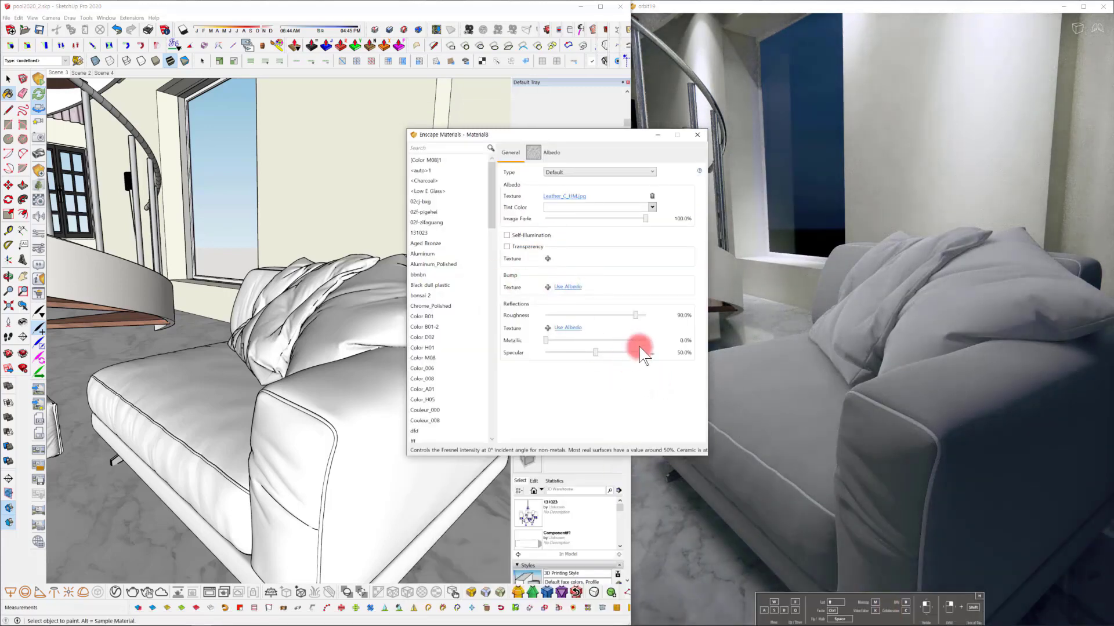
# Set the width of the sofa material's leather texture to 1200 mm in the SketchUp material settings.
pyautogui.moveTo(573, 134); pyautogui.dragTo(193, 81)
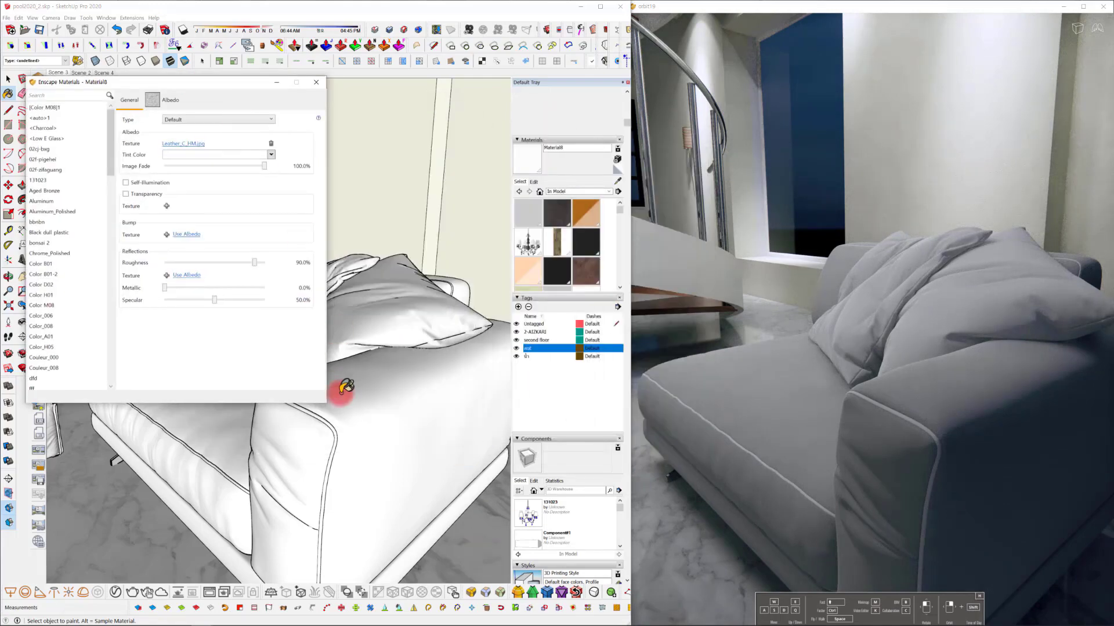
pyautogui.click(392, 436)
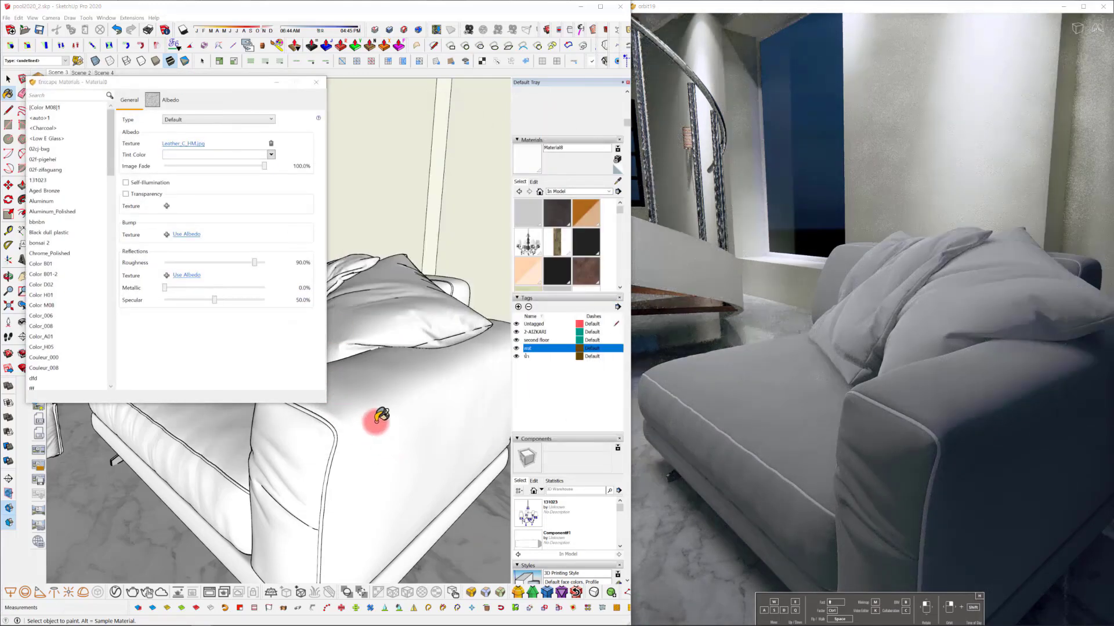
pyautogui.moveTo(362, 424); pyautogui.dragTo(359, 422, button='middle')
pyautogui.scroll(10, 378, 413)
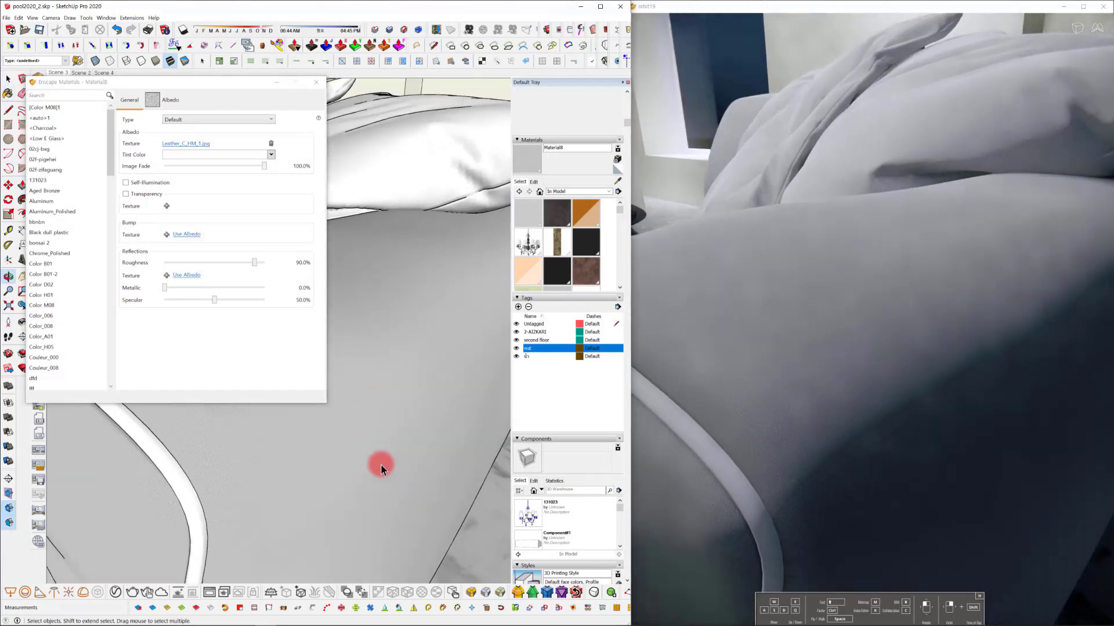
pyautogui.press('space')
pyautogui.click(533, 181)
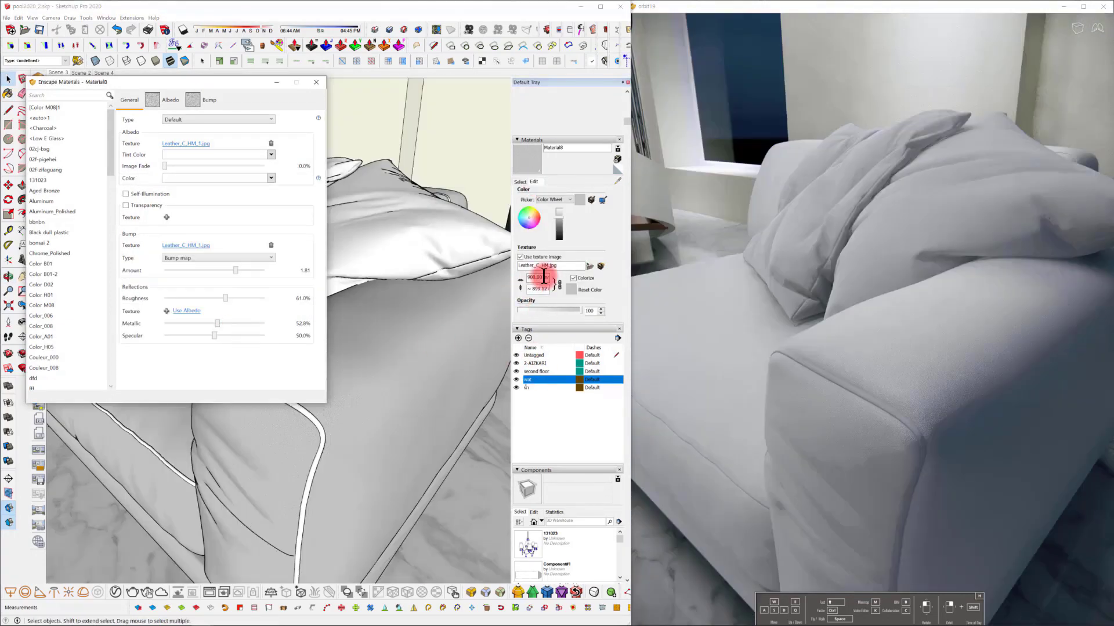
pyautogui.click(542, 277)
pyautogui.click(542, 277)
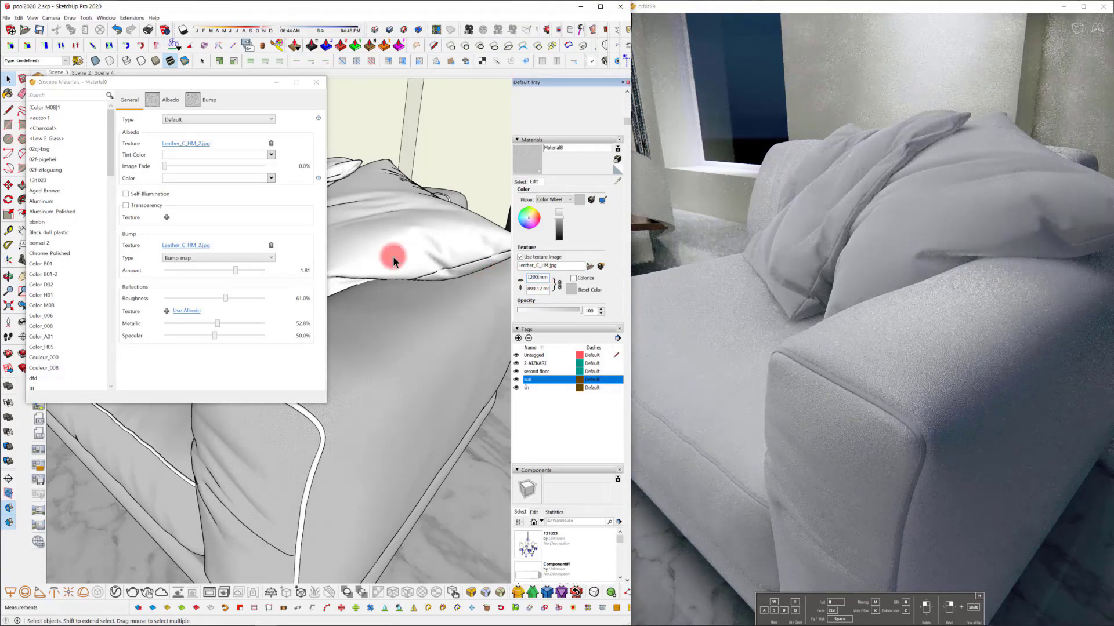
pyautogui.write('1200')
pyautogui.press('Return')
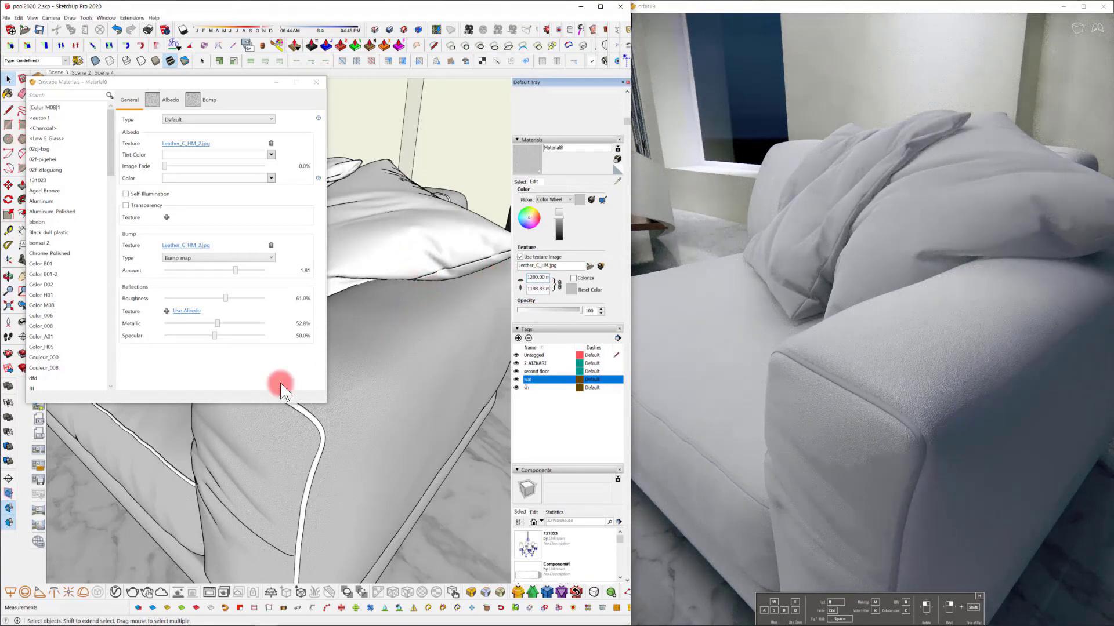
# Set the sofa's leather material to 47.4% roughness, 22% metallic and 51.7% specular, and close the material editor.
pyautogui.moveTo(217, 323)
pyautogui.mouseDown()
pyautogui.moveTo(199, 322)
pyautogui.moveTo(224, 324)
pyautogui.moveTo(208, 322)
pyautogui.moveTo(224, 298)
pyautogui.moveTo(189, 298)
pyautogui.moveTo(202, 300)
pyautogui.moveTo(211, 323)
pyautogui.moveTo(189, 321)
pyautogui.moveTo(245, 324)
pyautogui.moveTo(196, 326)
pyautogui.moveTo(205, 324)
pyautogui.mouseUp()
pyautogui.click(316, 82)
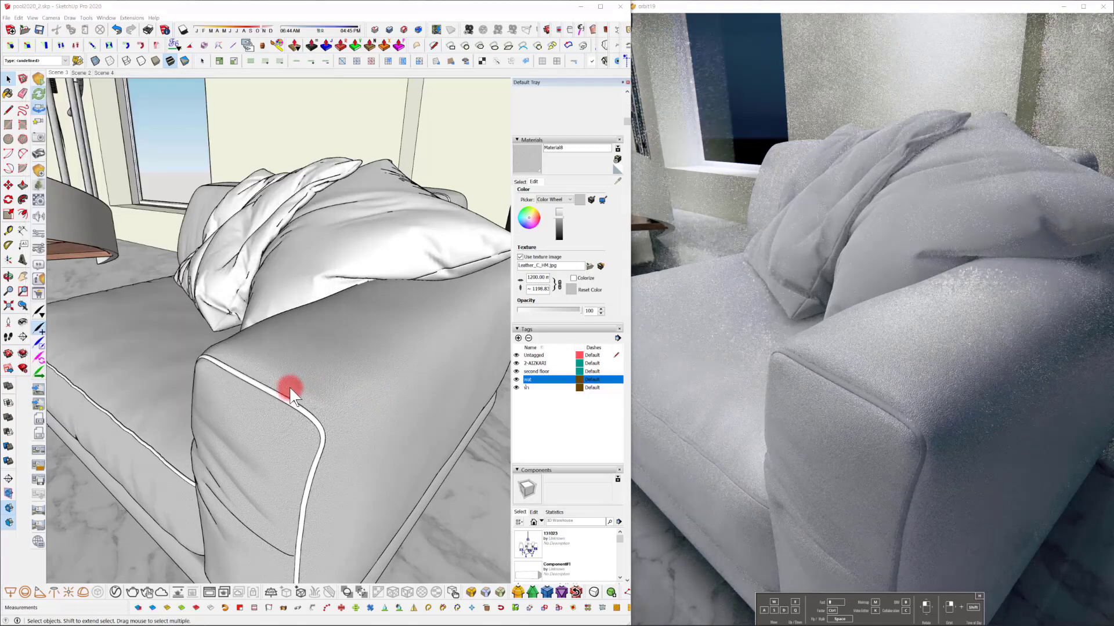
pyautogui.moveTo(290, 390)
pyautogui.mouseDown(button='middle')
pyautogui.moveTo(273, 376)
pyautogui.moveTo(312, 378)
pyautogui.moveTo(270, 347)
pyautogui.moveTo(367, 358)
pyautogui.moveTo(327, 374)
pyautogui.mouseUp(button='middle')
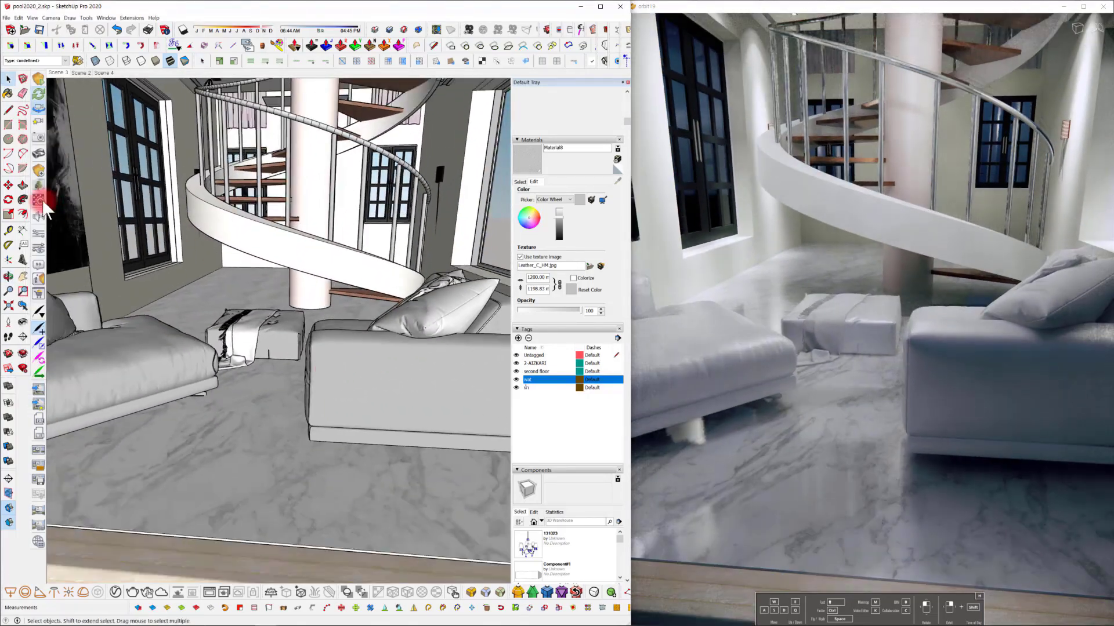
pyautogui.click(40, 200)
pyautogui.moveTo(587, 377); pyautogui.dragTo(592, 351)
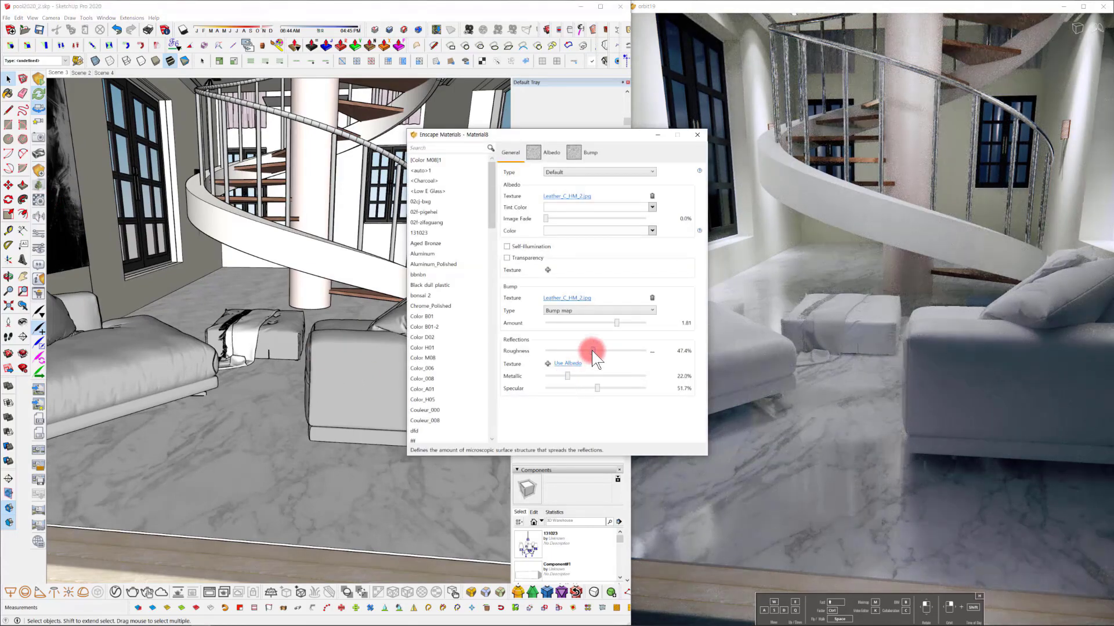
pyautogui.click(697, 137)
# Sample the Aluminum material from the slatted courtyard wall and set its Enscape roughness to 8.8%.
pyautogui.moveTo(371, 406)
pyautogui.mouseDown(button='middle')
pyautogui.moveTo(360, 398)
pyautogui.moveTo(393, 408)
pyautogui.moveTo(311, 390)
pyautogui.moveTo(301, 413)
pyautogui.moveTo(473, 367)
pyautogui.moveTo(458, 386)
pyautogui.moveTo(462, 378)
pyautogui.moveTo(412, 377)
pyautogui.moveTo(408, 389)
pyautogui.mouseUp(button='middle')
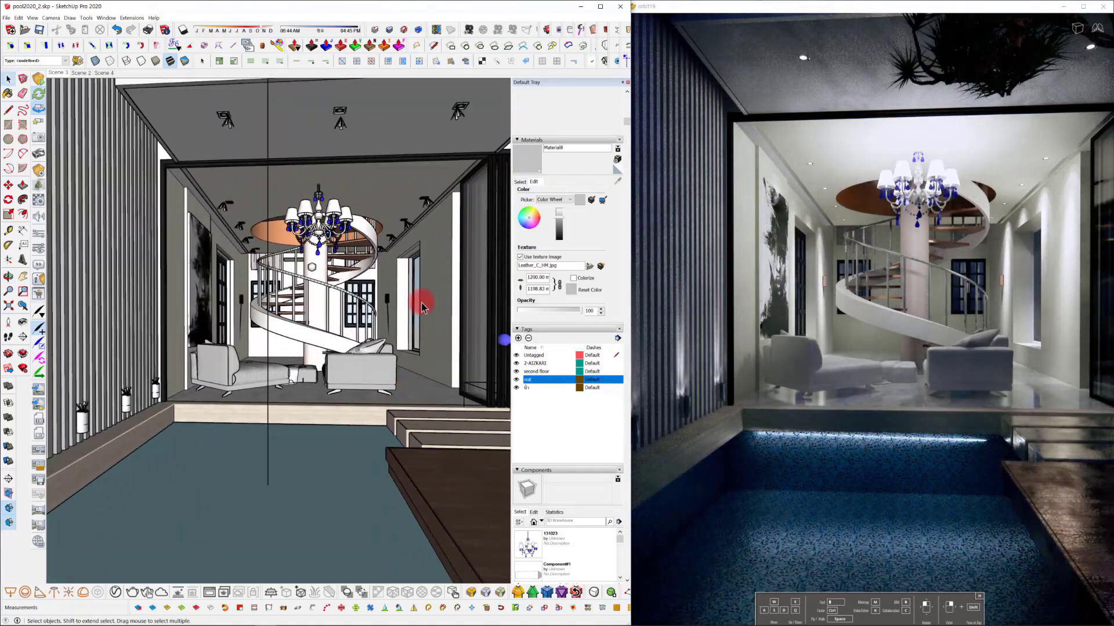
pyautogui.click(521, 184)
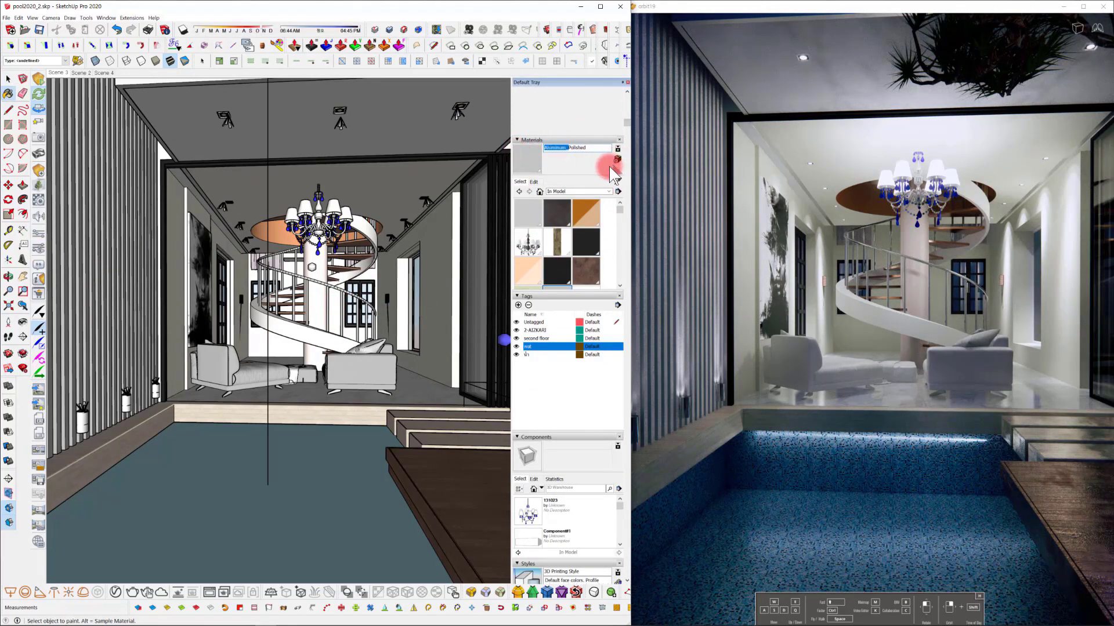
pyautogui.keyDown('alt'); pyautogui.click(155, 237); pyautogui.keyUp('alt')
pyautogui.click(37, 202)
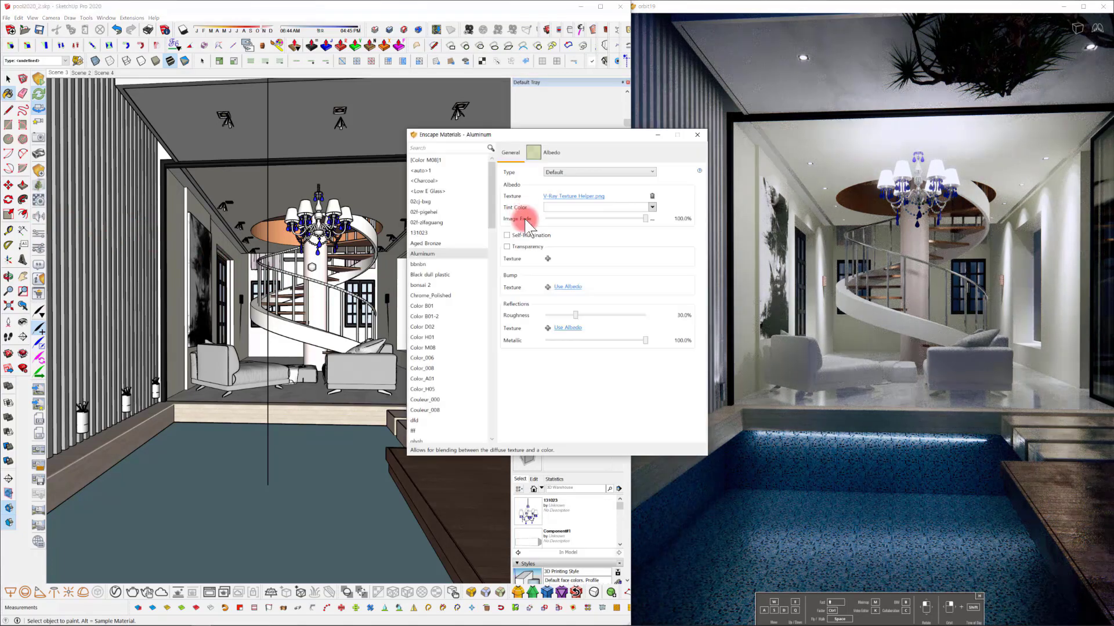
pyautogui.moveTo(576, 315); pyautogui.dragTo(556, 316)
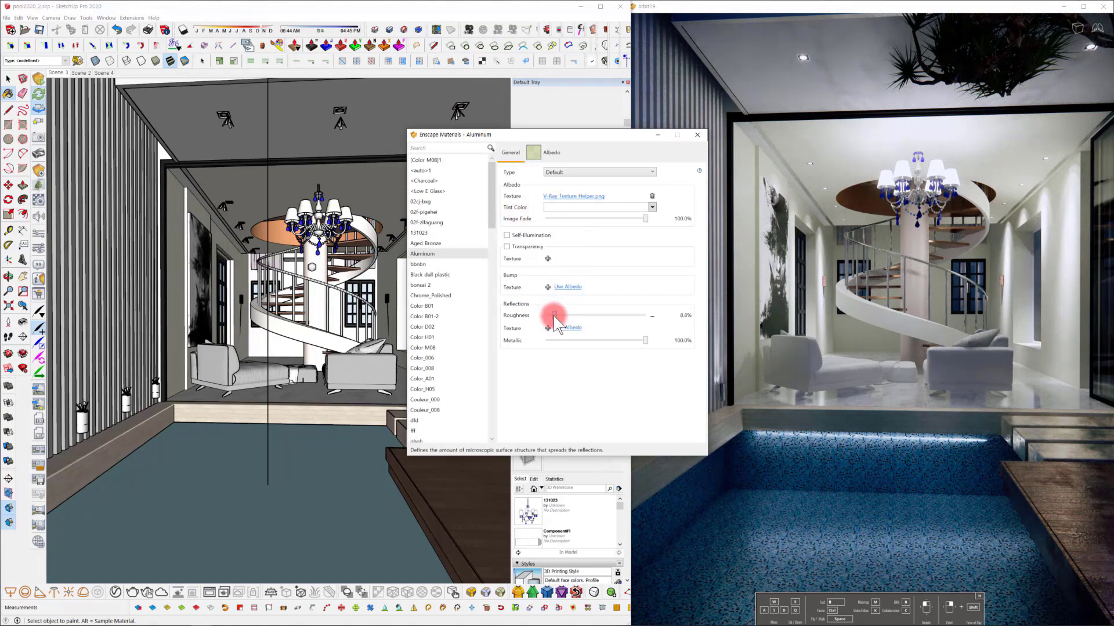
# Try removing the albedo texture from the Aluminum material, undo the removal and close the material editor.
pyautogui.click(551, 172)
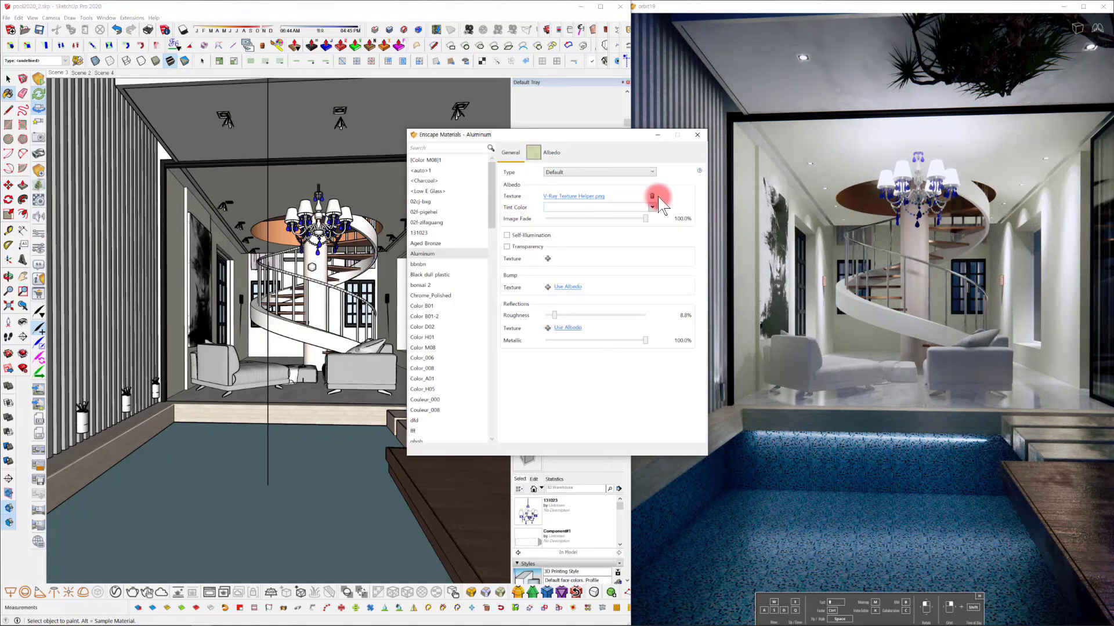
pyautogui.moveTo(666, 149); pyautogui.dragTo(541, 148)
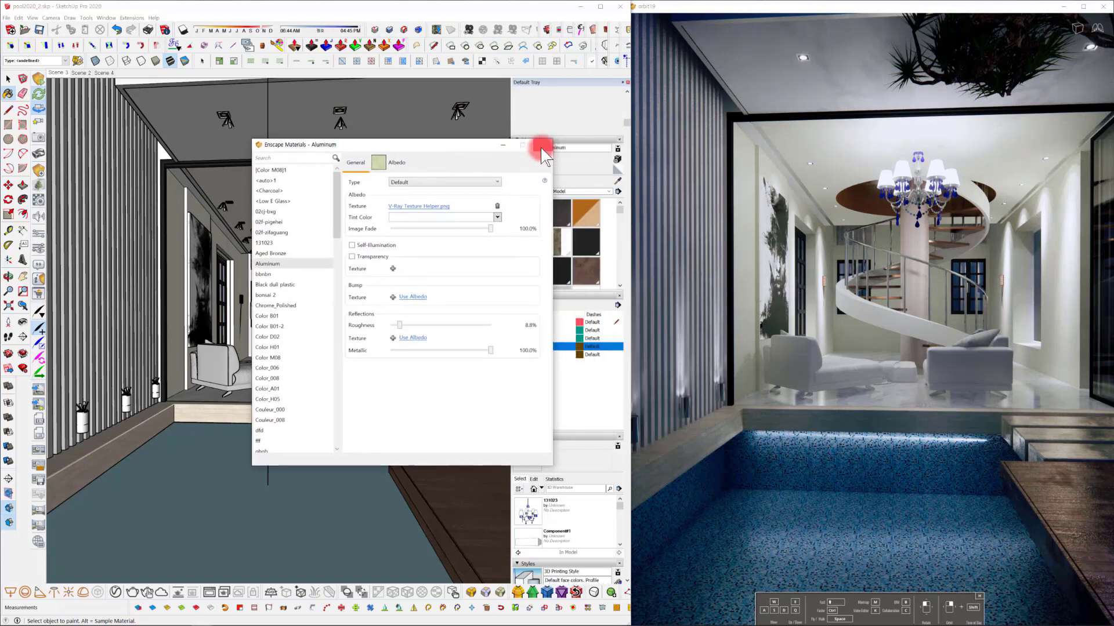
pyautogui.click(498, 205)
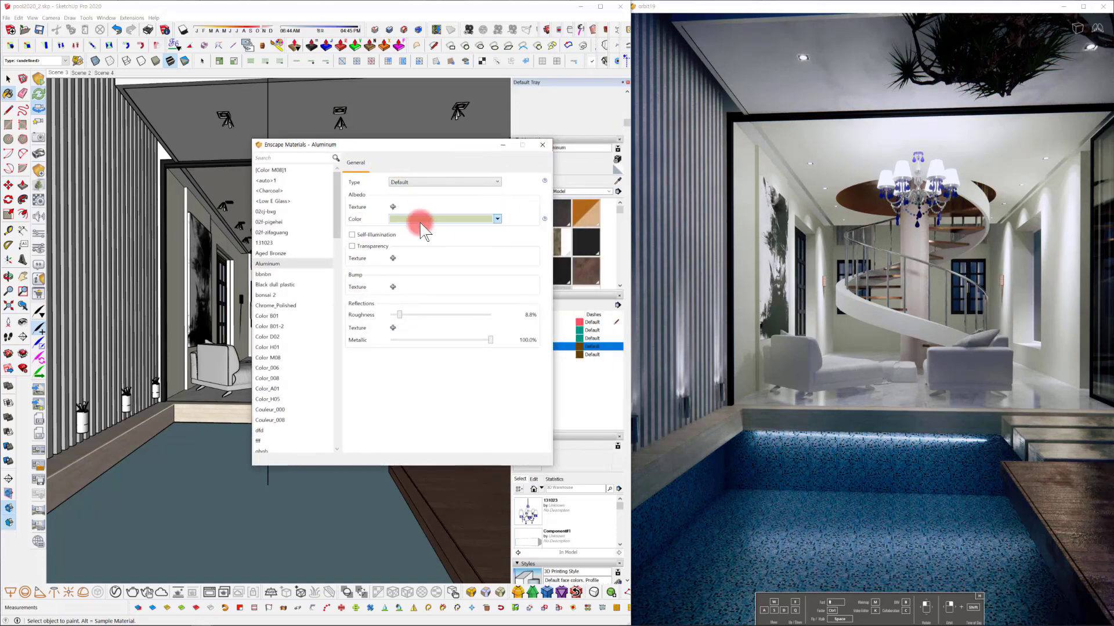
pyautogui.scroll(10, 237, 289)
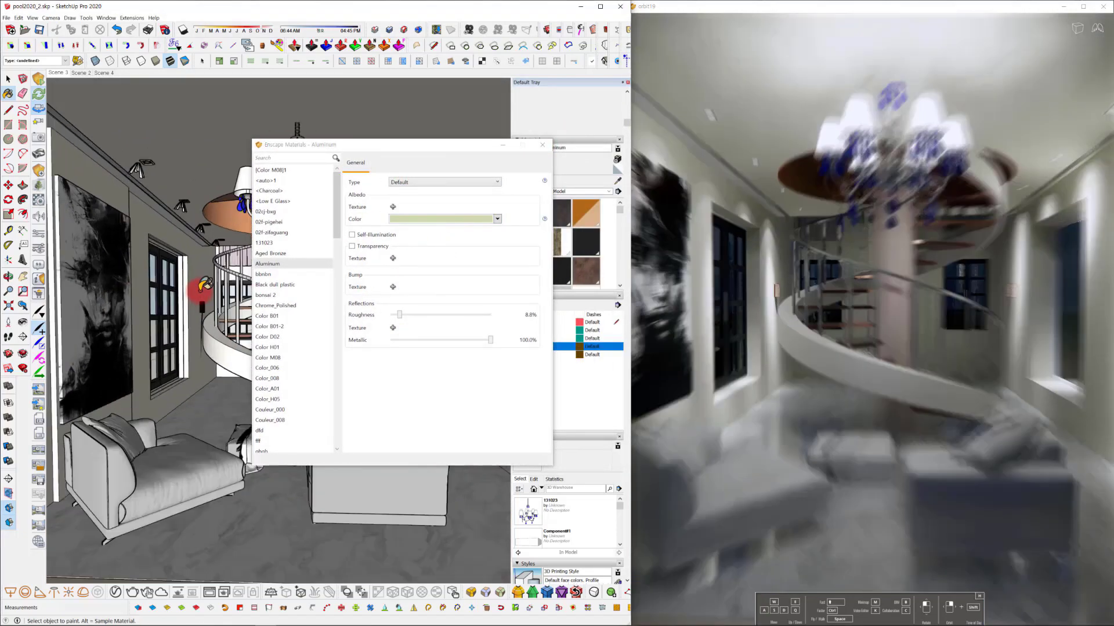
pyautogui.hotkey('ctrl', 'z')
pyautogui.moveTo(450, 144)
pyautogui.mouseDown()
pyautogui.moveTo(459, 308)
pyautogui.moveTo(459, 268)
pyautogui.mouseUp()
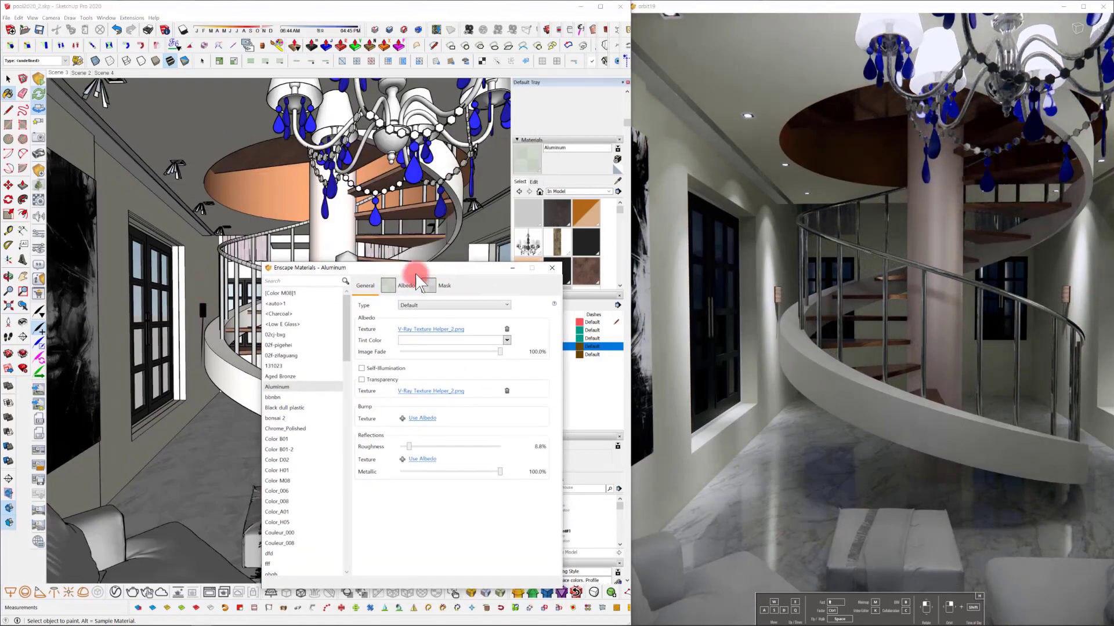
pyautogui.moveTo(302, 247)
pyautogui.mouseDown(button='middle')
pyautogui.moveTo(298, 271)
pyautogui.moveTo(302, 252)
pyautogui.mouseUp(button='middle')
pyautogui.click(552, 267)
# Sample the Polished material from the spiral staircase railing and change its Enscape albedo color to white.
pyautogui.scroll(6, 329, 338)
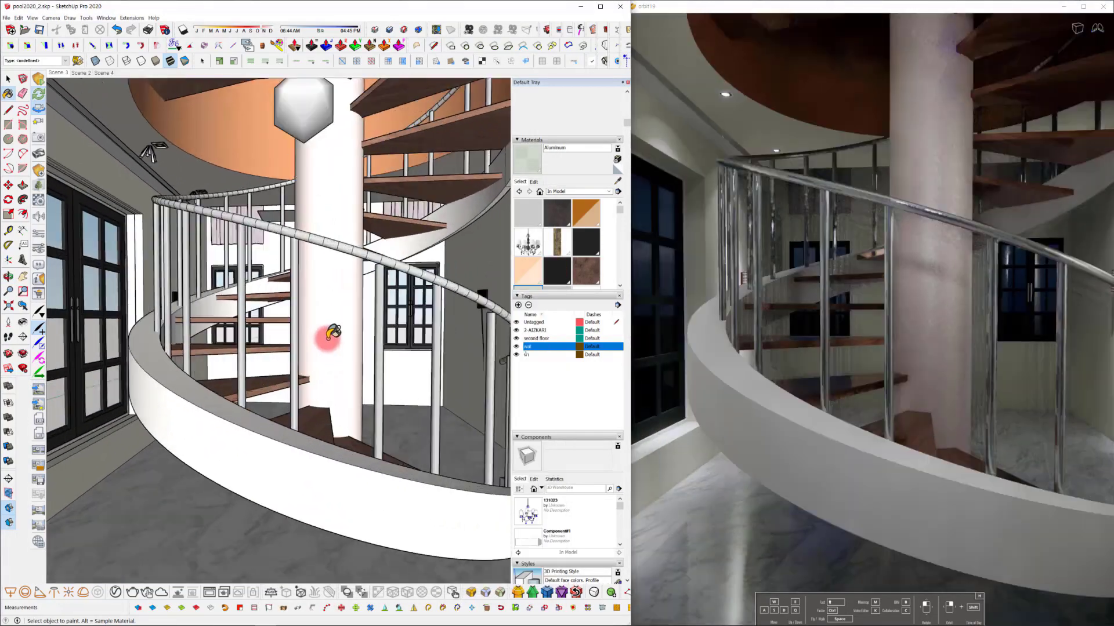
pyautogui.moveTo(328, 342); pyautogui.dragTo(325, 364, button='middle')
pyautogui.click(359, 304)
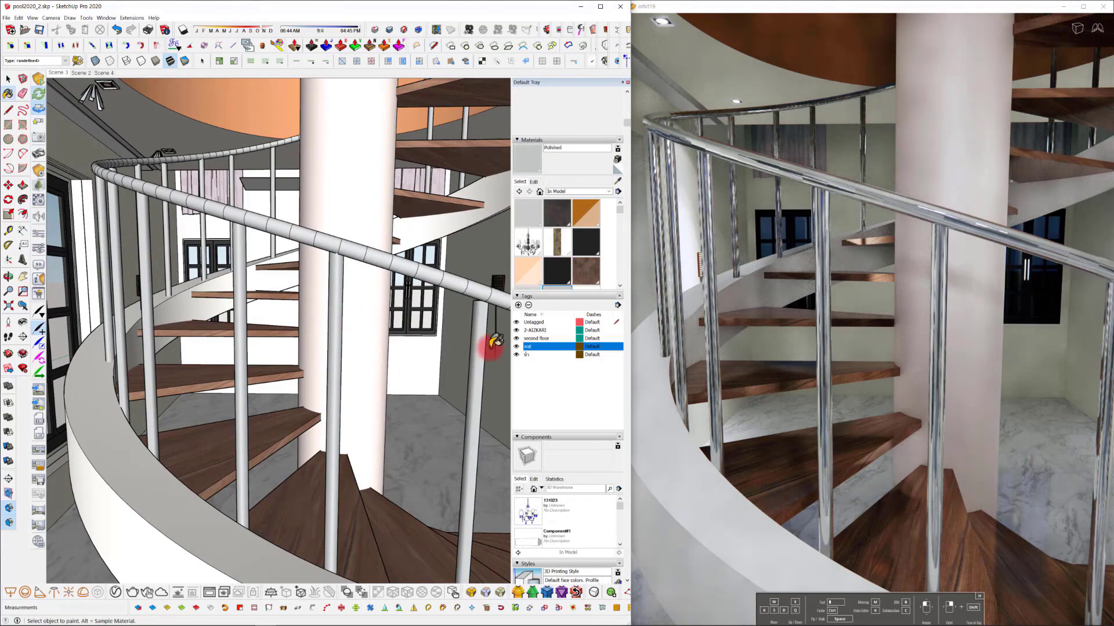
pyautogui.click(39, 203)
pyautogui.click(650, 209)
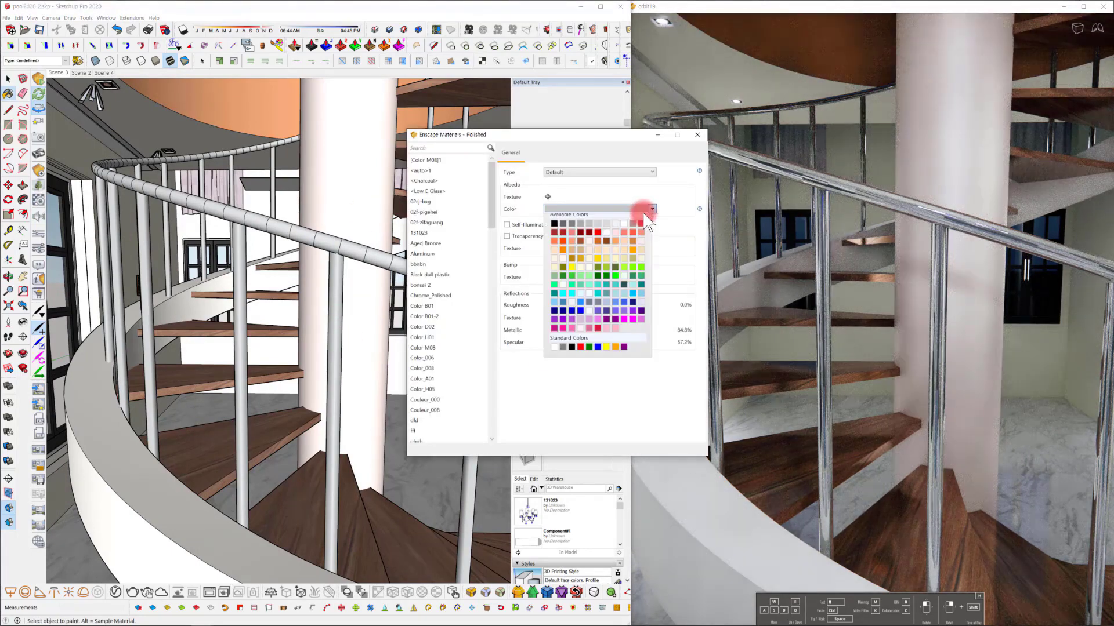
pyautogui.click(615, 241)
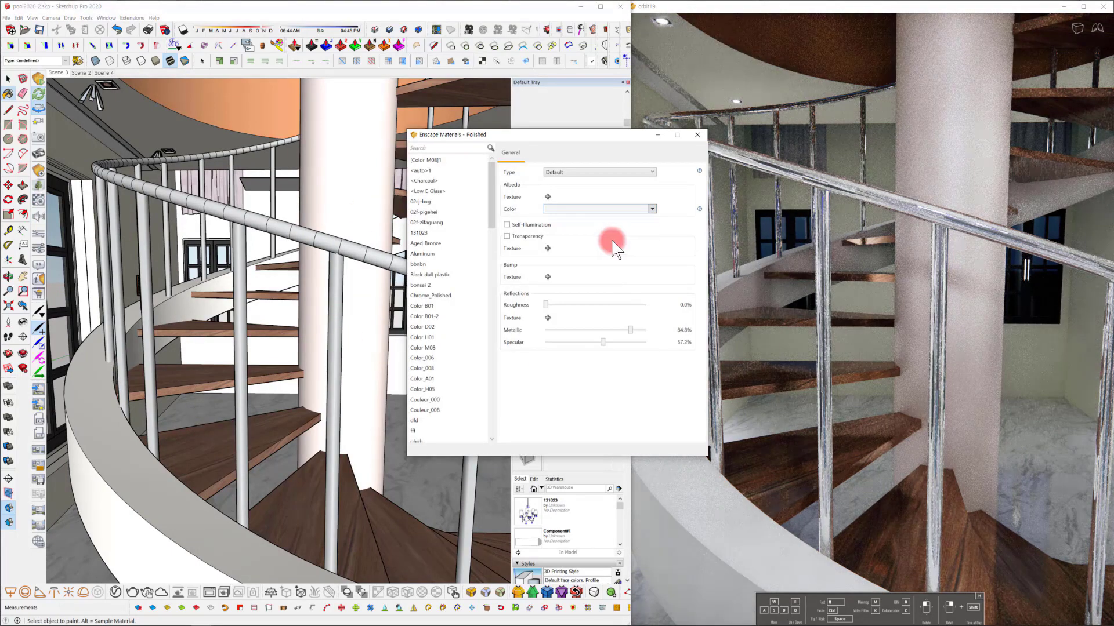
pyautogui.click(697, 135)
# Hide the pool water's tag and select the spotlight between the supports of the stepping blocks.
pyautogui.scroll(-10, 390, 350)
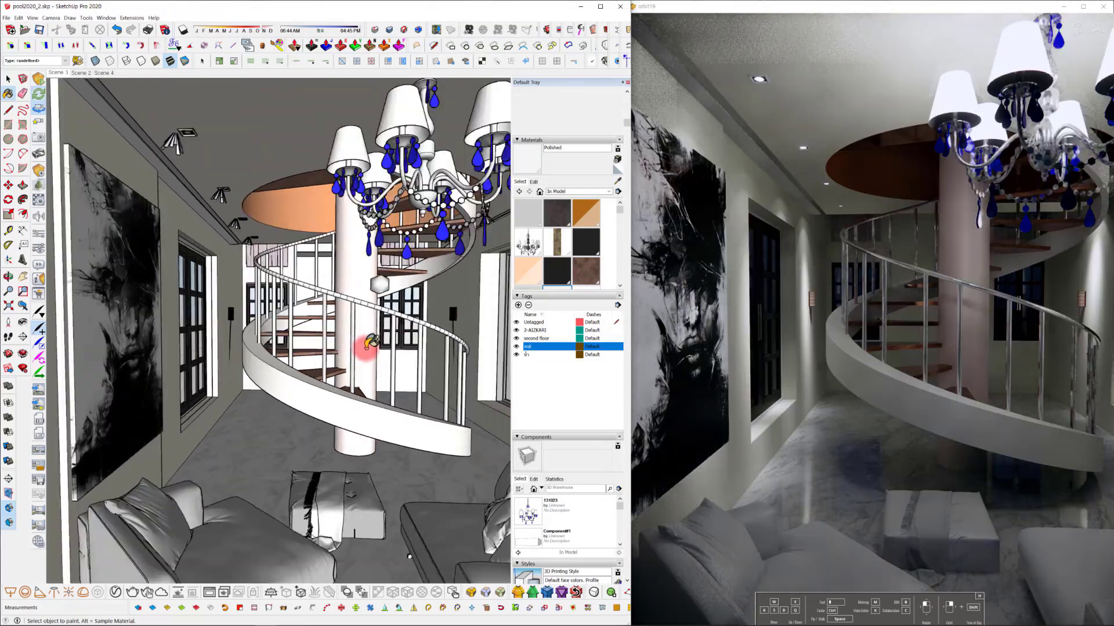
pyautogui.scroll(-3, 368, 349)
pyautogui.moveTo(376, 348); pyautogui.dragTo(337, 332, button='middle')
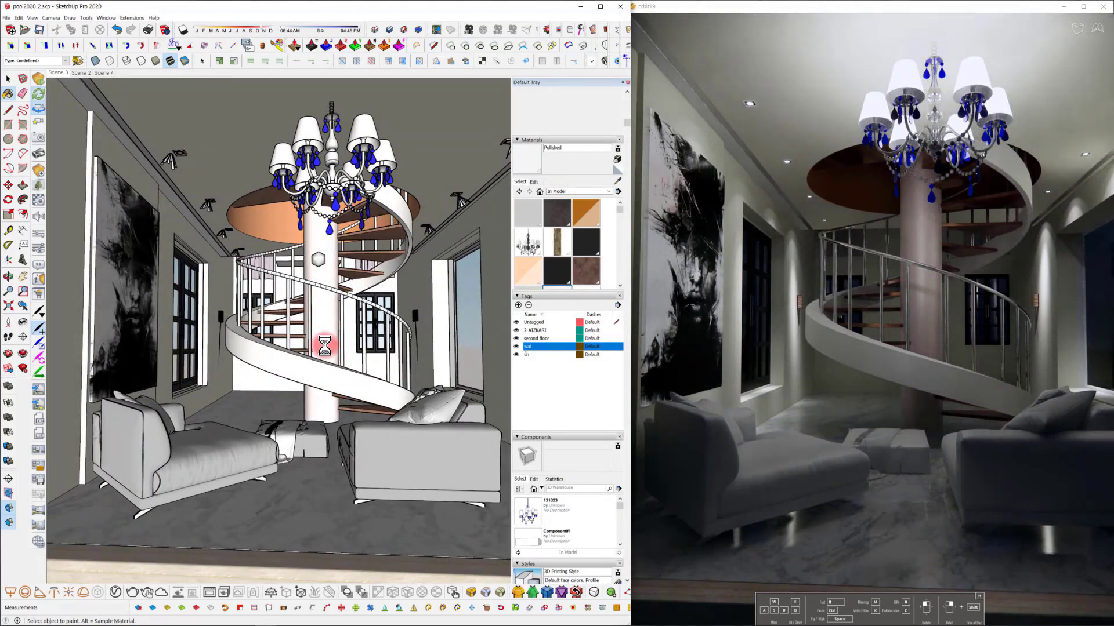
pyautogui.scroll(-5, 290, 345)
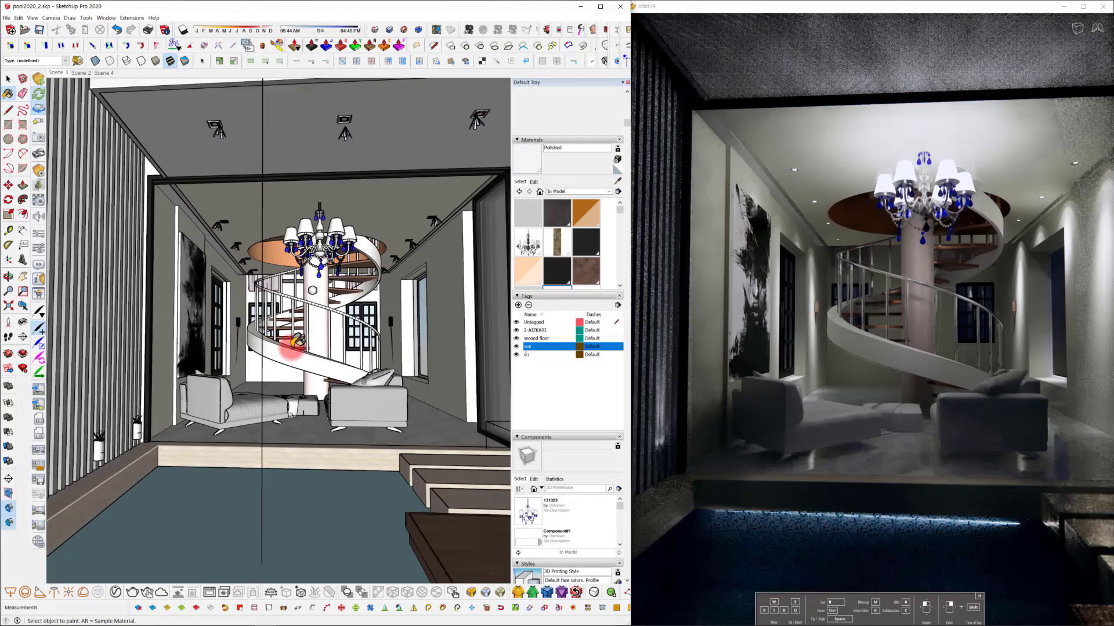
pyautogui.scroll(-3, 291, 296)
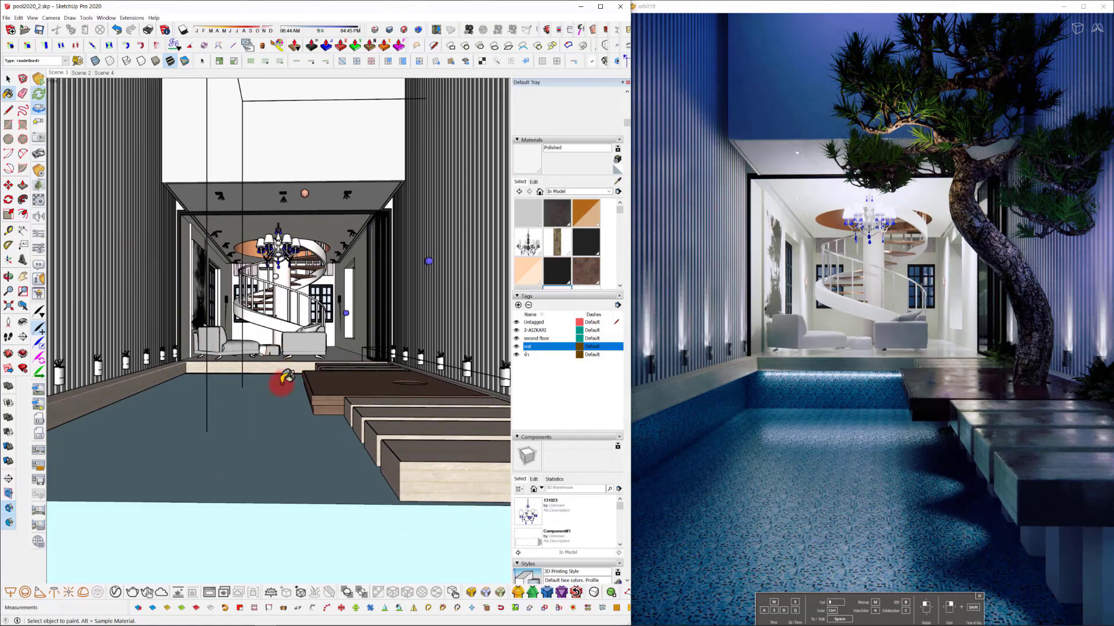
pyautogui.click(516, 346)
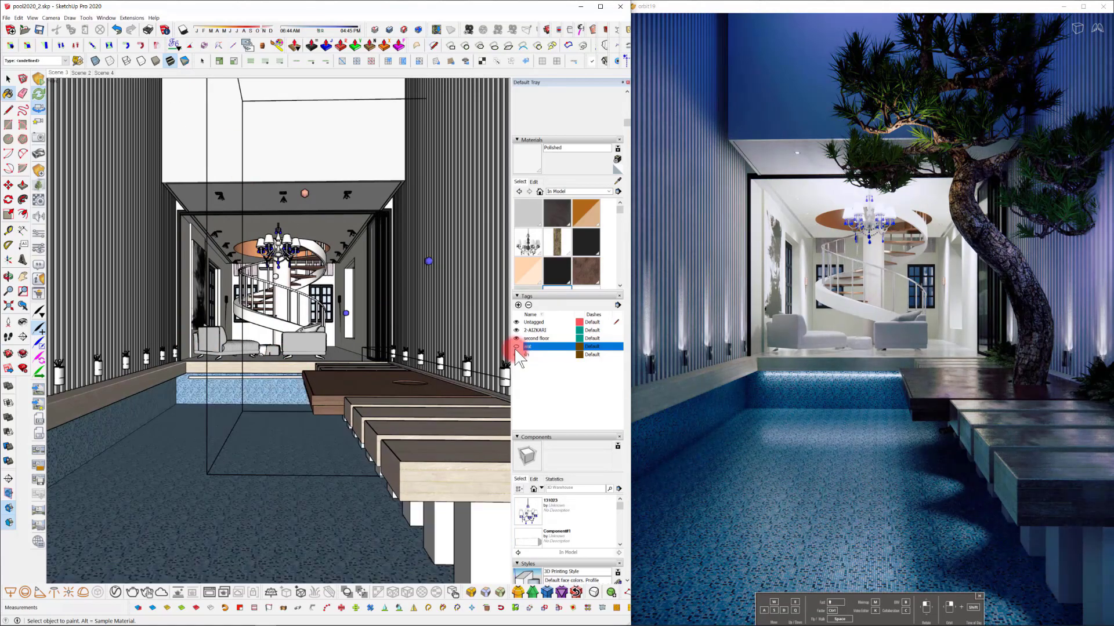
pyautogui.moveTo(306, 500)
pyautogui.mouseDown(button='middle')
pyautogui.moveTo(490, 480)
pyautogui.moveTo(462, 430)
pyautogui.mouseUp(button='middle')
pyautogui.press('space')
pyautogui.click(304, 359)
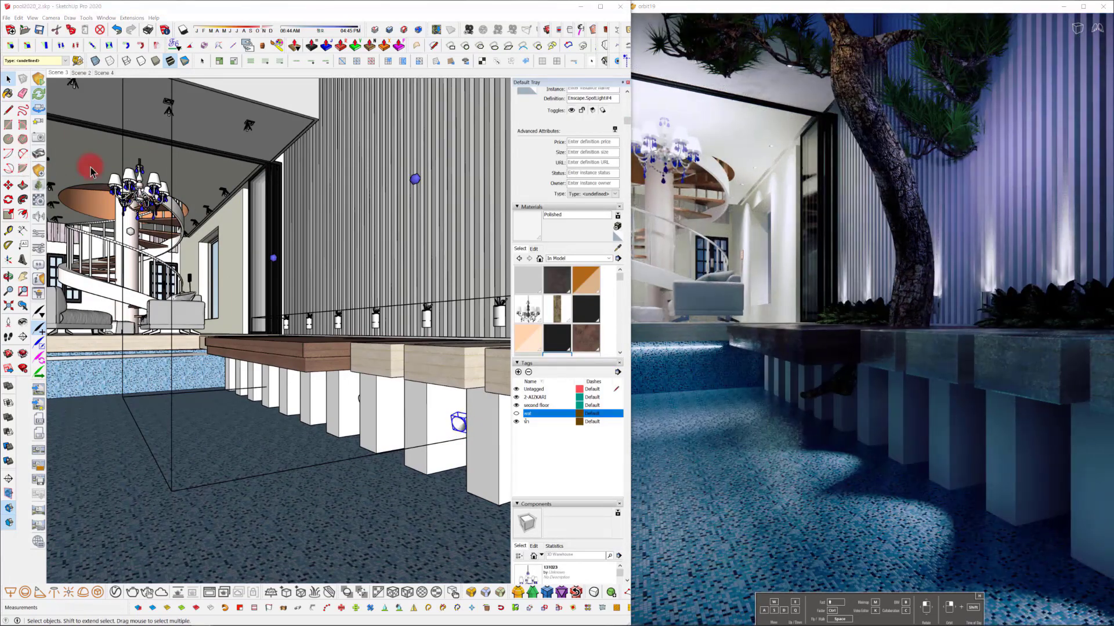
# Return to the first saved scene with the pool water shown and check the water in the Enscape render.
pyautogui.click(57, 73)
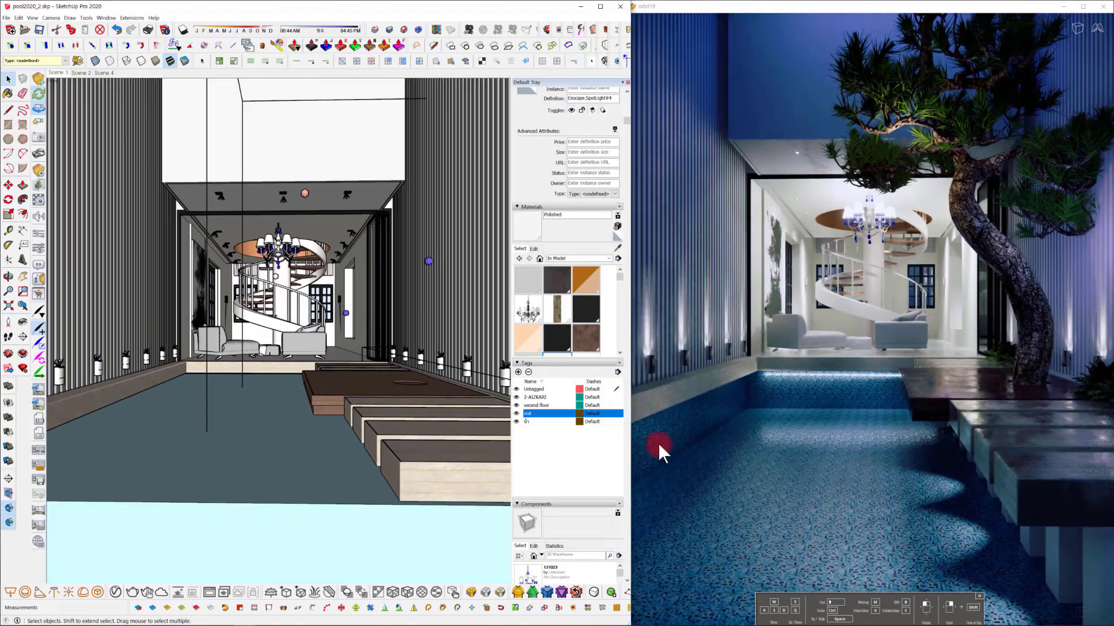
pyautogui.click(517, 413)
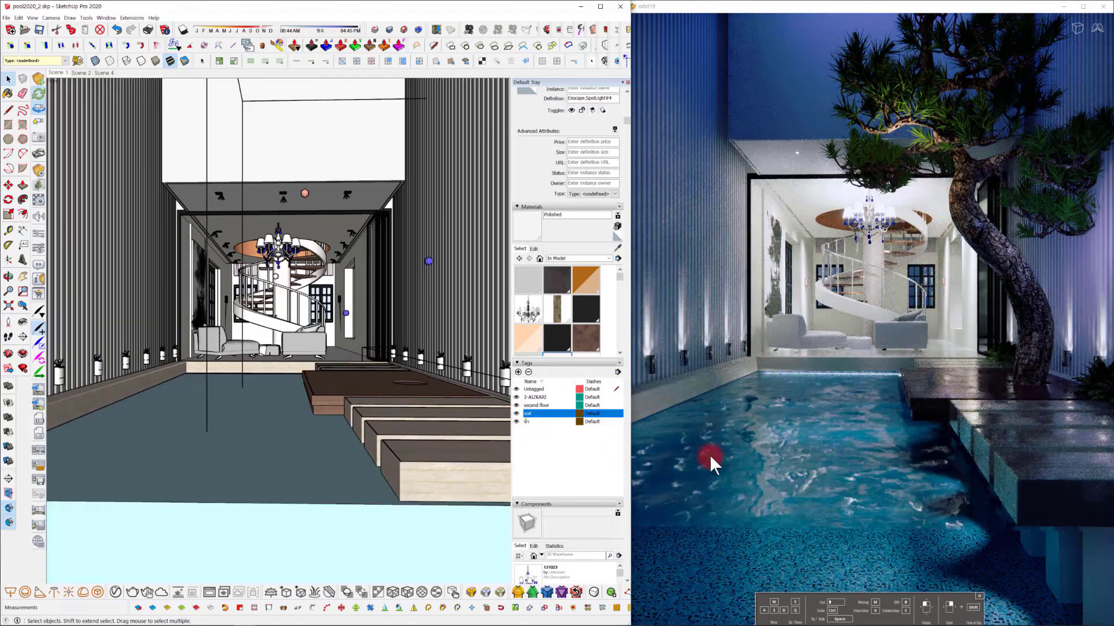
pyautogui.moveTo(713, 455); pyautogui.dragTo(786, 444)
pyautogui.scroll(2, 785, 438)
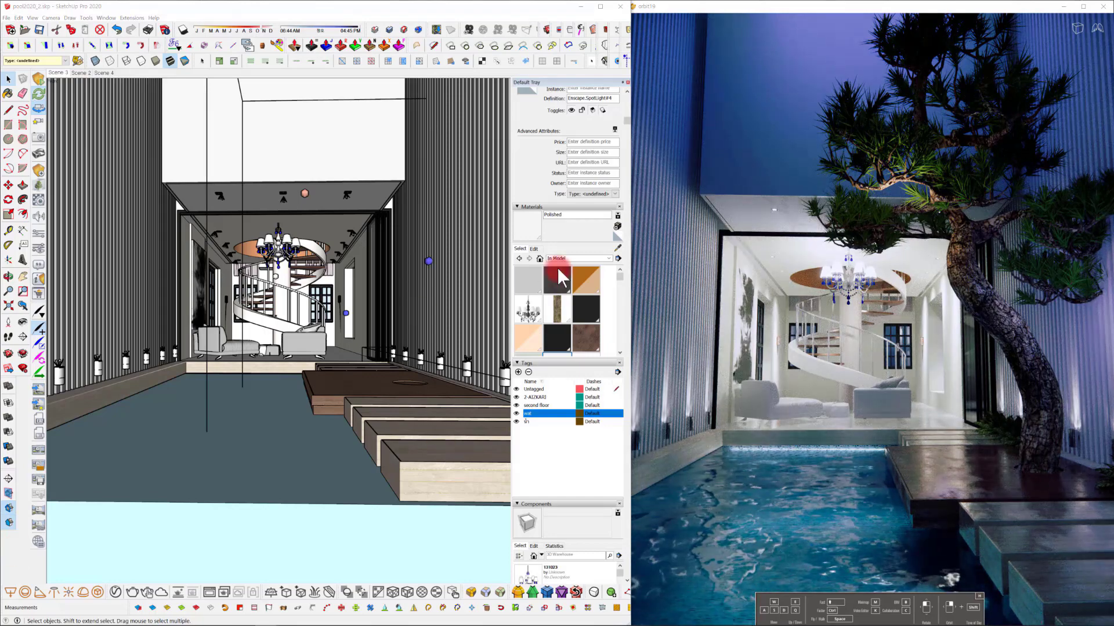
# Sample the orange material of the round ceiling opening above the staircase and give it a darker brown albedo color.
pyautogui.click(250, 252)
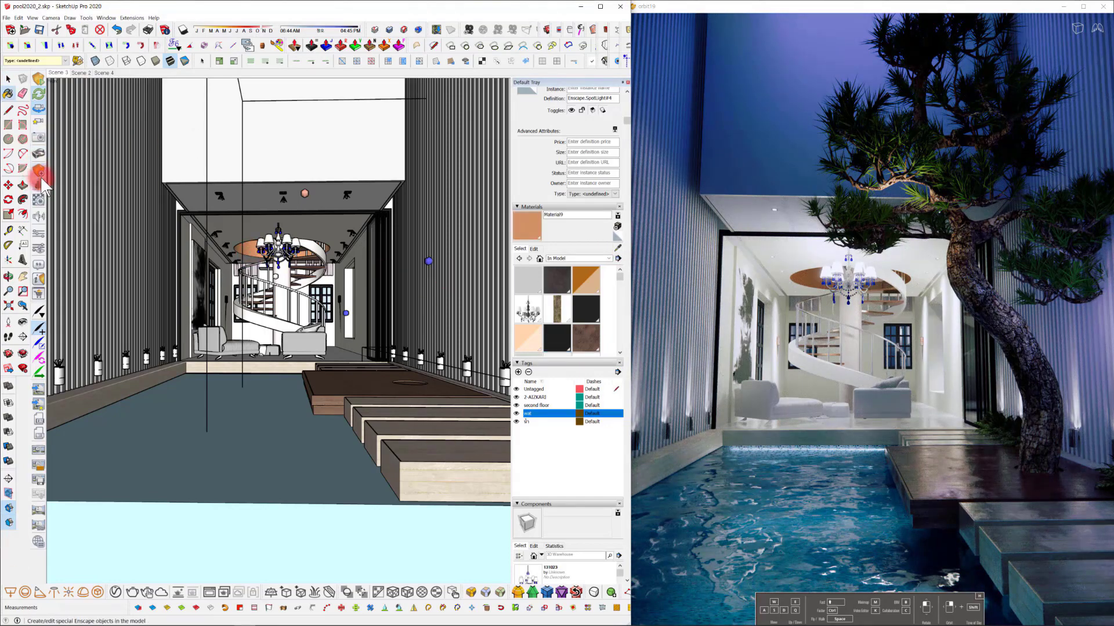
pyautogui.click(38, 200)
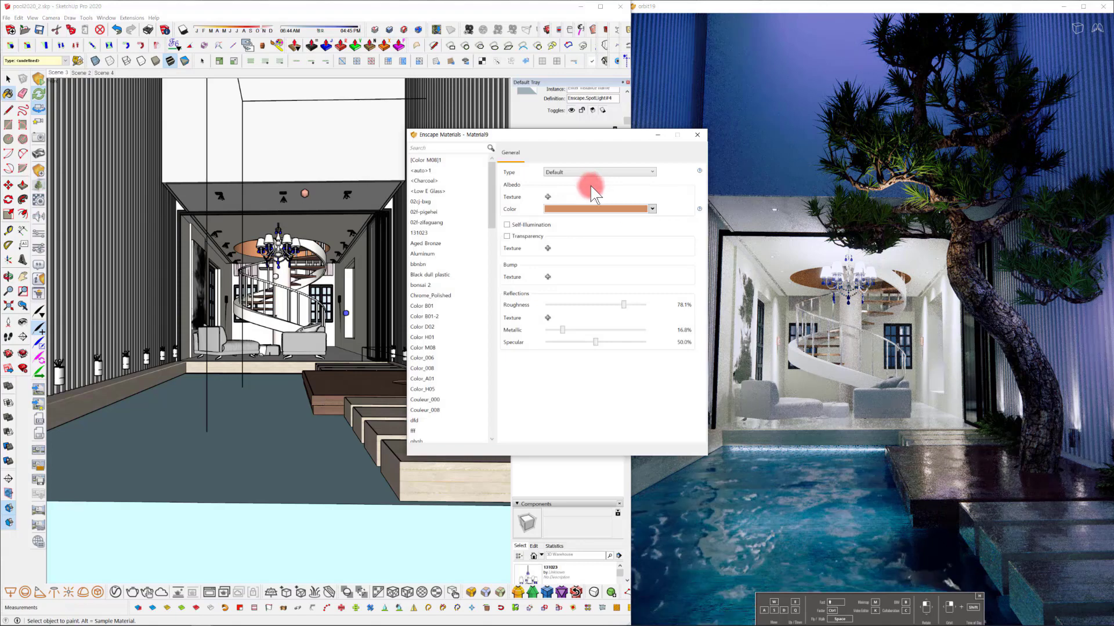
pyautogui.click(627, 209)
pyautogui.moveTo(602, 249); pyautogui.dragTo(607, 250)
pyautogui.click(651, 210)
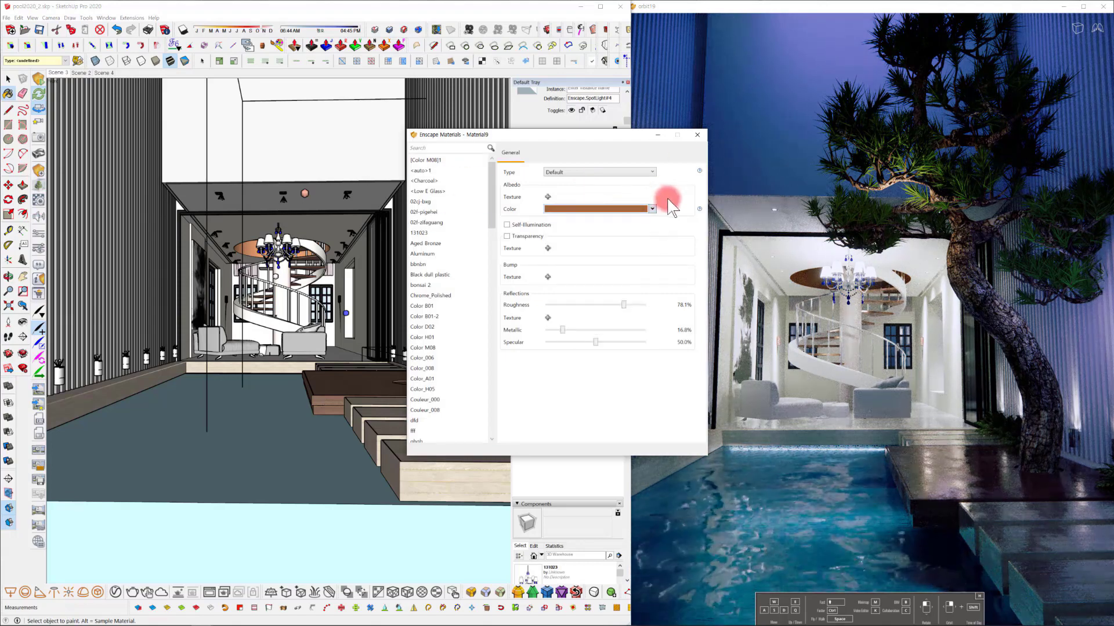
pyautogui.click(694, 135)
# Sample the white self-illuminated material at the chandelier and lower its Enscape luminance.
pyautogui.click(617, 249)
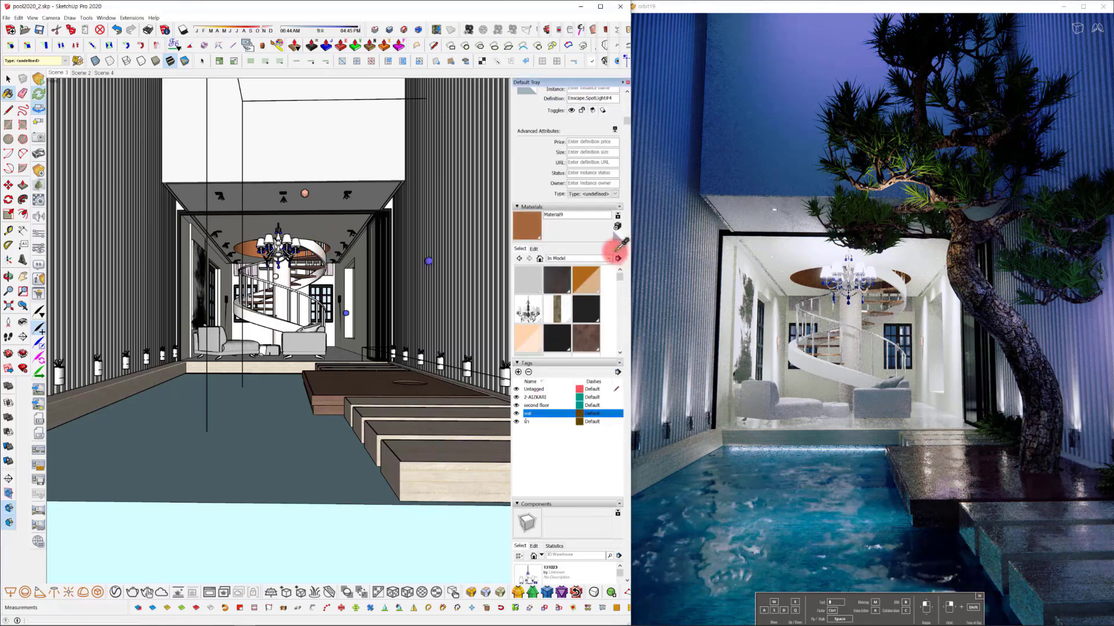
pyautogui.click(295, 242)
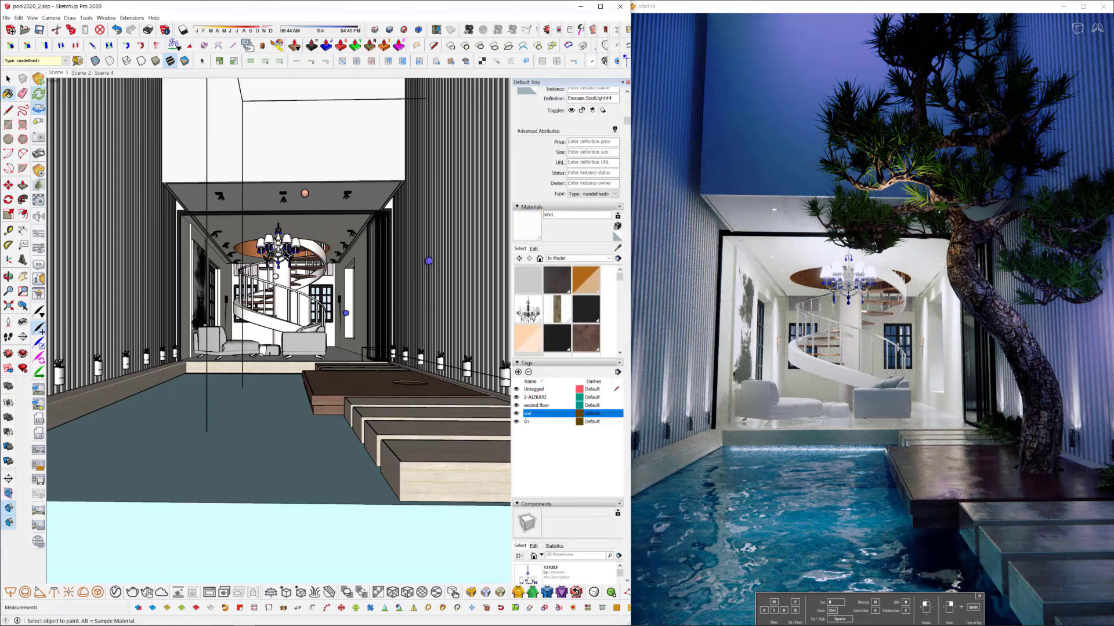
pyautogui.click(37, 198)
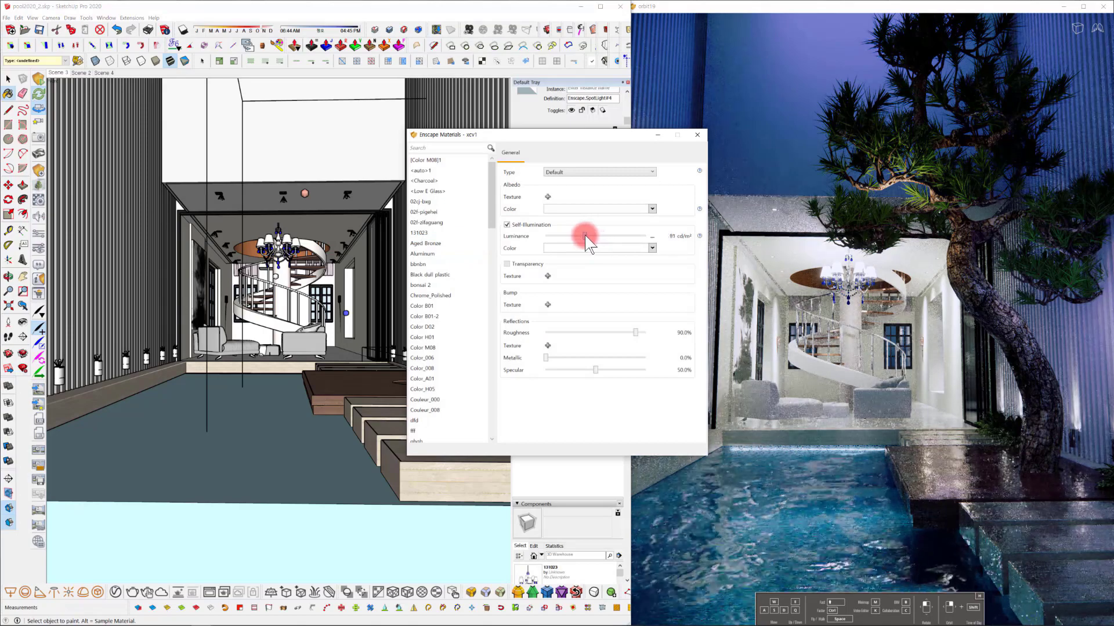
pyautogui.moveTo(587, 235); pyautogui.dragTo(576, 235)
pyautogui.click(698, 135)
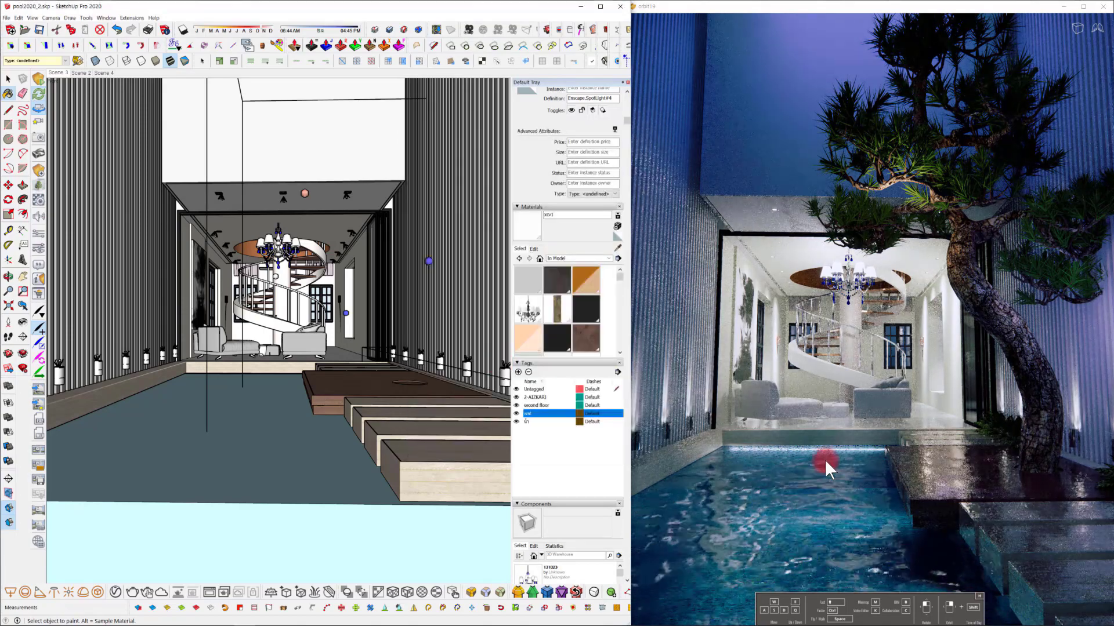
# Return to the first saved scene and examine the lit pool, deck and interior from slightly different viewpoints.
pyautogui.click(58, 74)
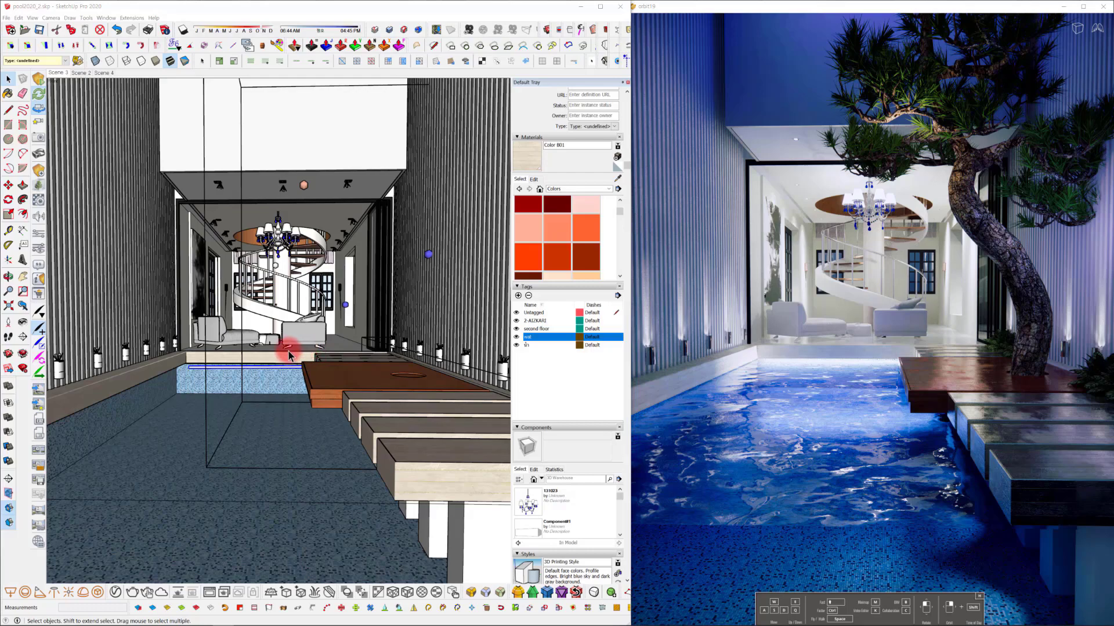
pyautogui.moveTo(289, 352)
pyautogui.mouseDown(button='middle')
pyautogui.moveTo(287, 342)
pyautogui.moveTo(343, 353)
pyautogui.moveTo(304, 348)
pyautogui.moveTo(319, 323)
pyautogui.moveTo(313, 348)
pyautogui.moveTo(304, 268)
pyautogui.mouseUp(button='middle')
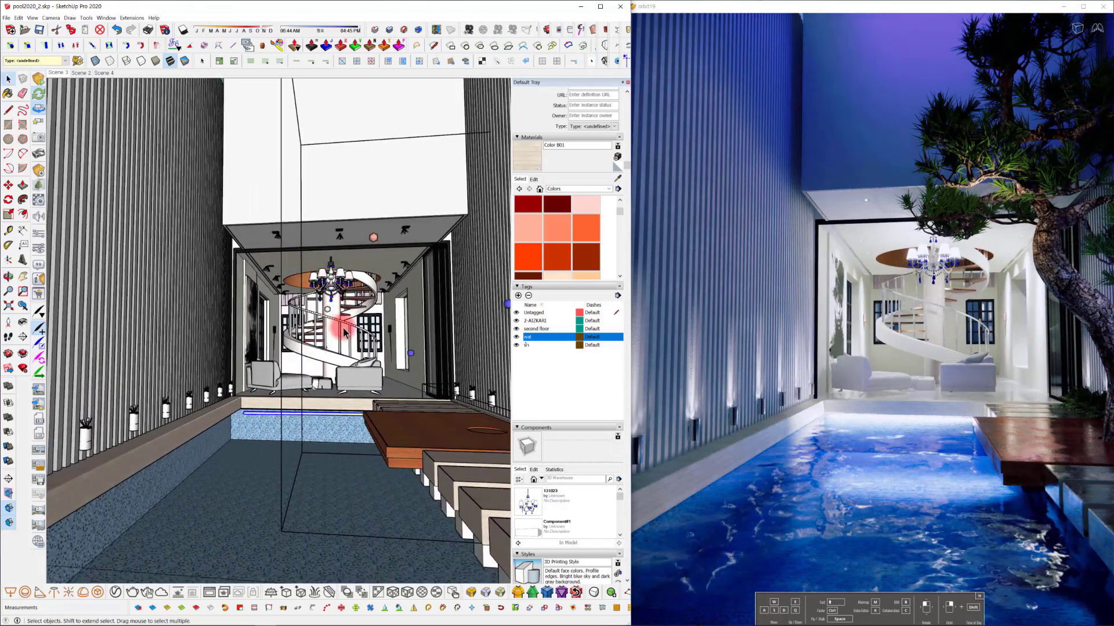
pyautogui.moveTo(345, 332)
pyautogui.mouseDown(button='middle')
pyautogui.moveTo(335, 313)
pyautogui.moveTo(335, 326)
pyautogui.mouseUp(button='middle')
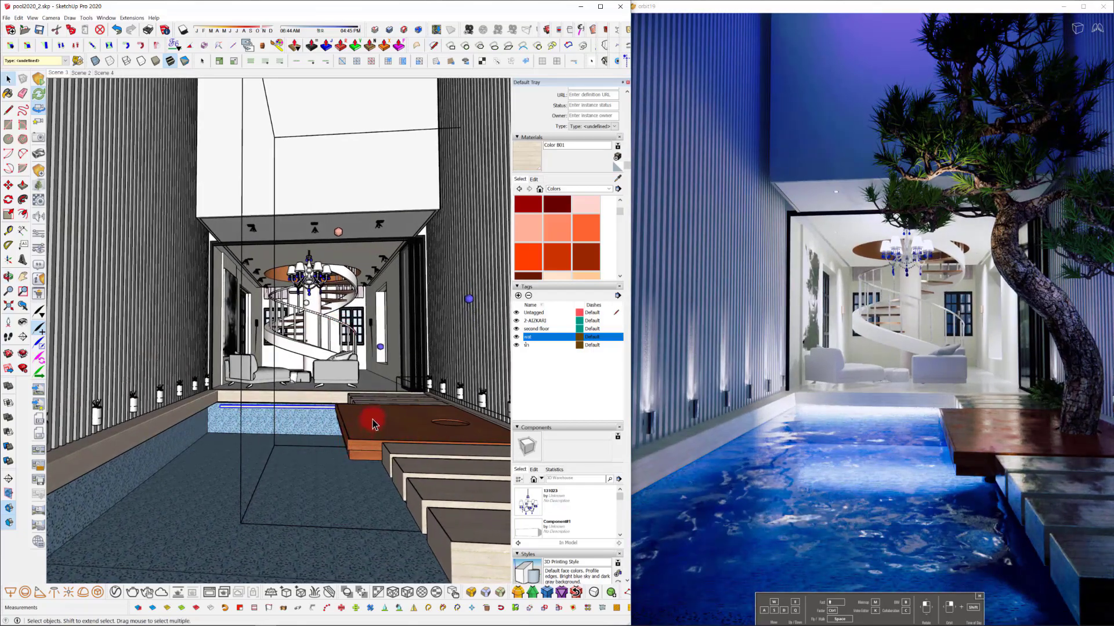
pyautogui.moveTo(372, 425); pyautogui.dragTo(376, 418, button='middle')
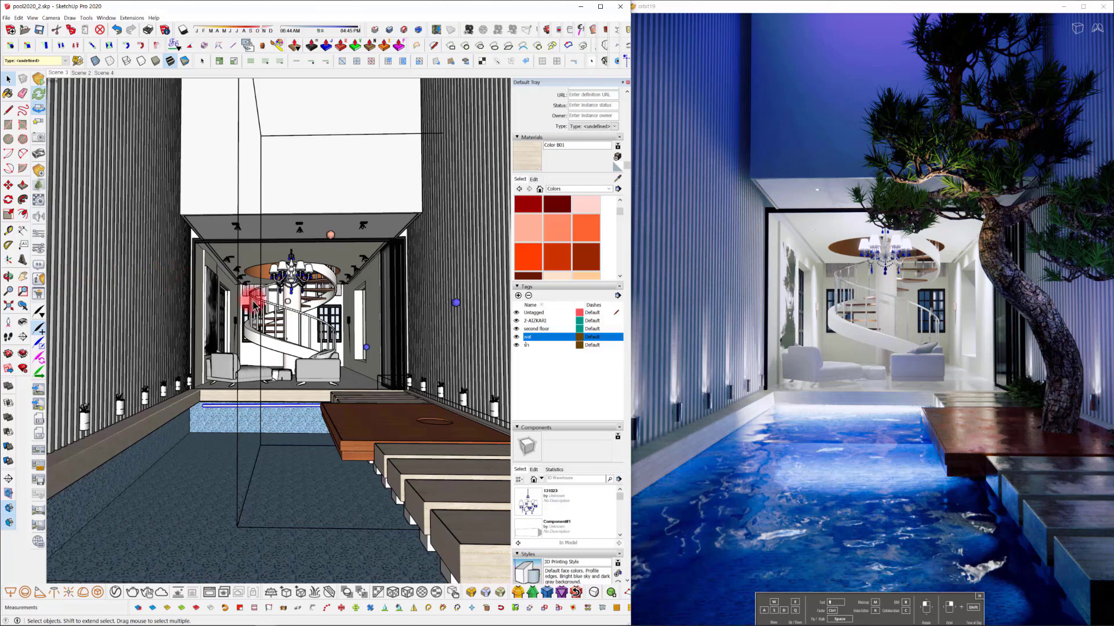
pyautogui.moveTo(253, 298); pyautogui.dragTo(267, 301, button='middle')
pyautogui.scroll(3, 267, 301)
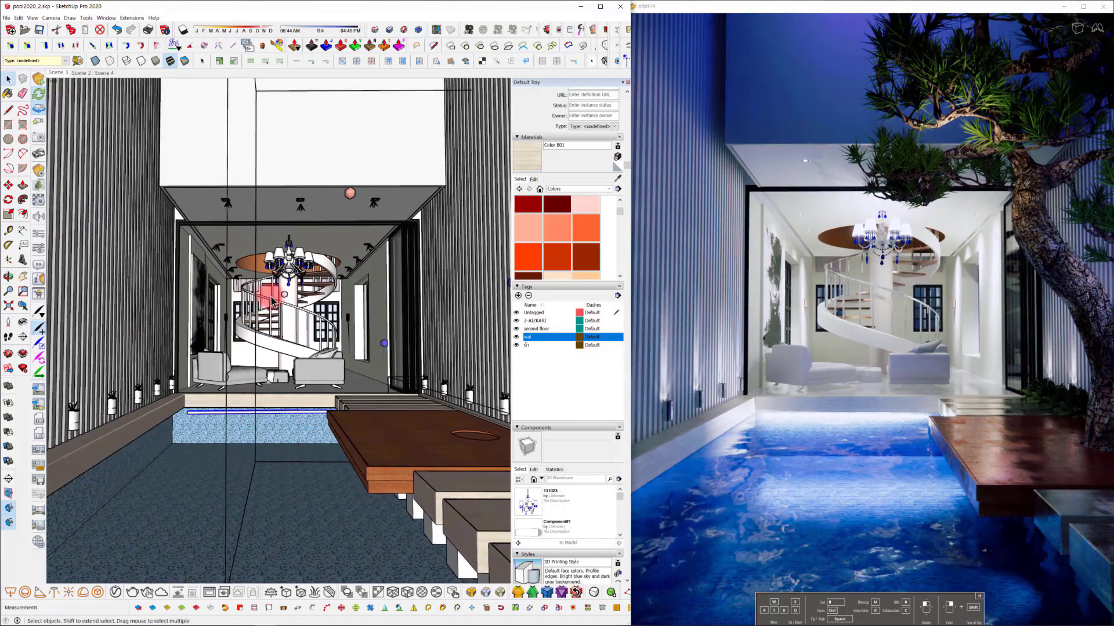
# Select an uplight along the slatted wall, open the Enscape object settings and inspect the wall lighting in the render.
pyautogui.click(113, 396)
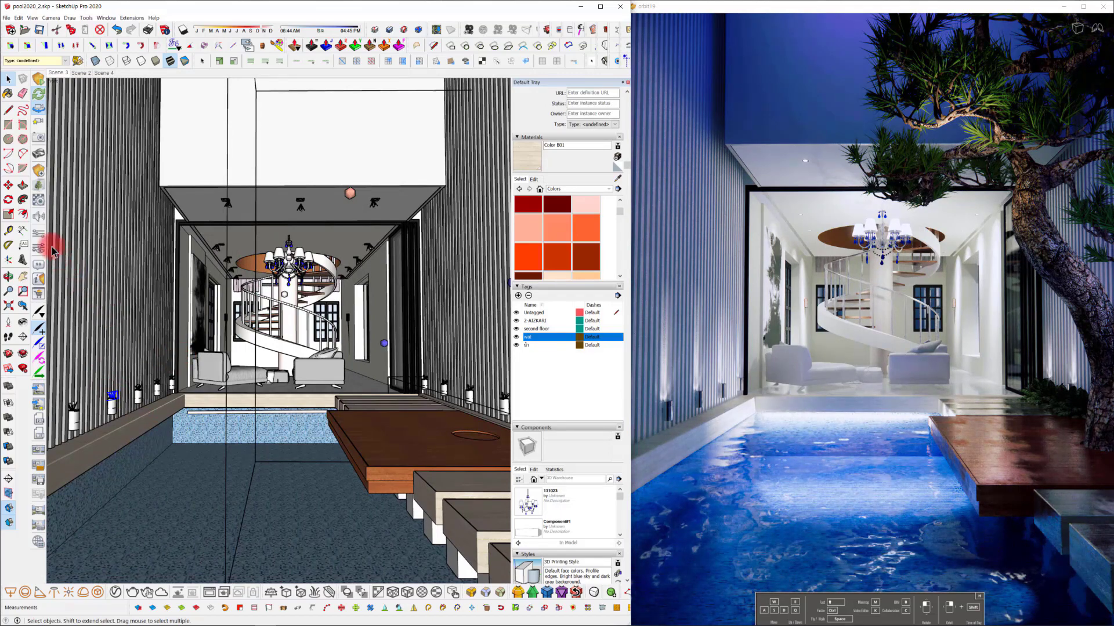
pyautogui.click(39, 171)
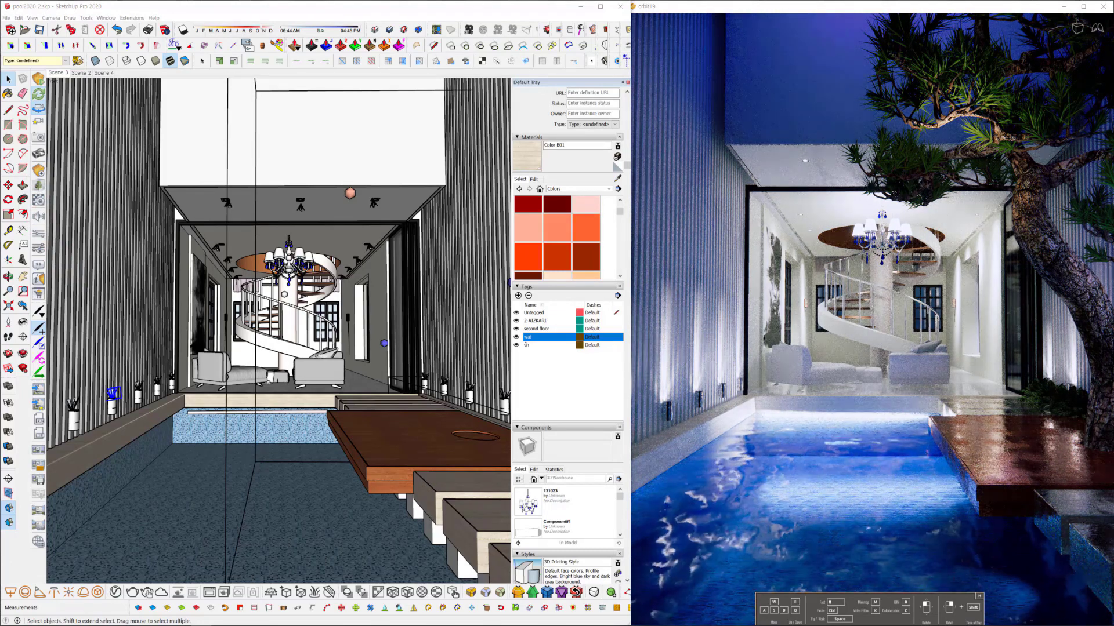
pyautogui.click(783, 354)
pyautogui.moveTo(798, 354); pyautogui.dragTo(808, 357, button='middle')
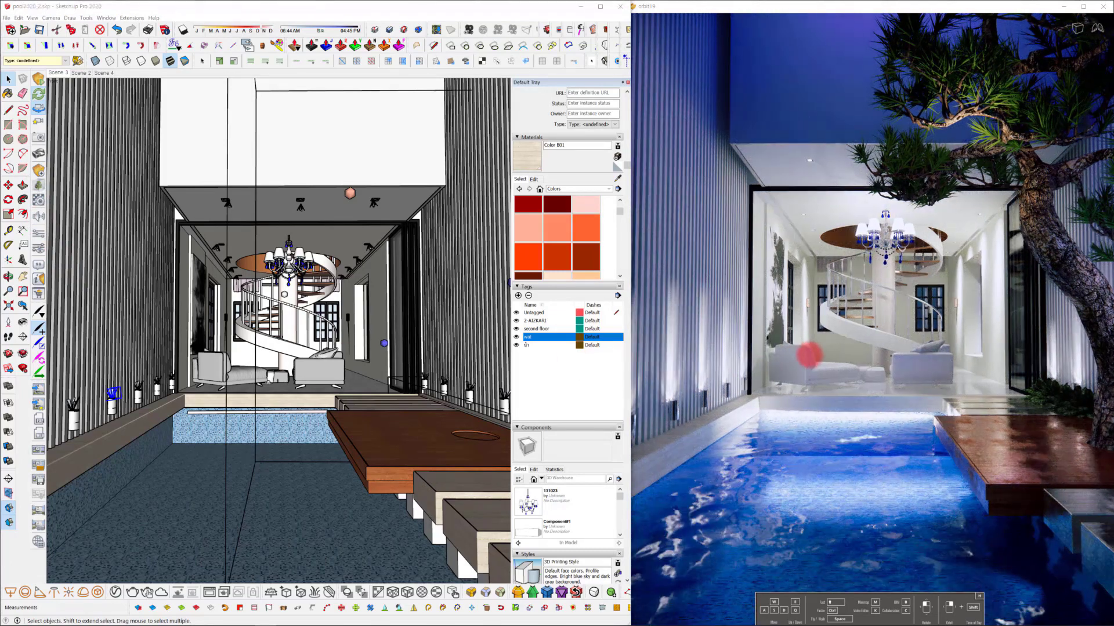
# Place the reference image pool.jpg beside the Enscape render to compare the two.
pyautogui.moveTo(318, 442)
pyautogui.mouseDown(button='middle')
pyautogui.moveTo(290, 444)
pyautogui.moveTo(301, 433)
pyautogui.moveTo(350, 450)
pyautogui.mouseUp(button='middle')
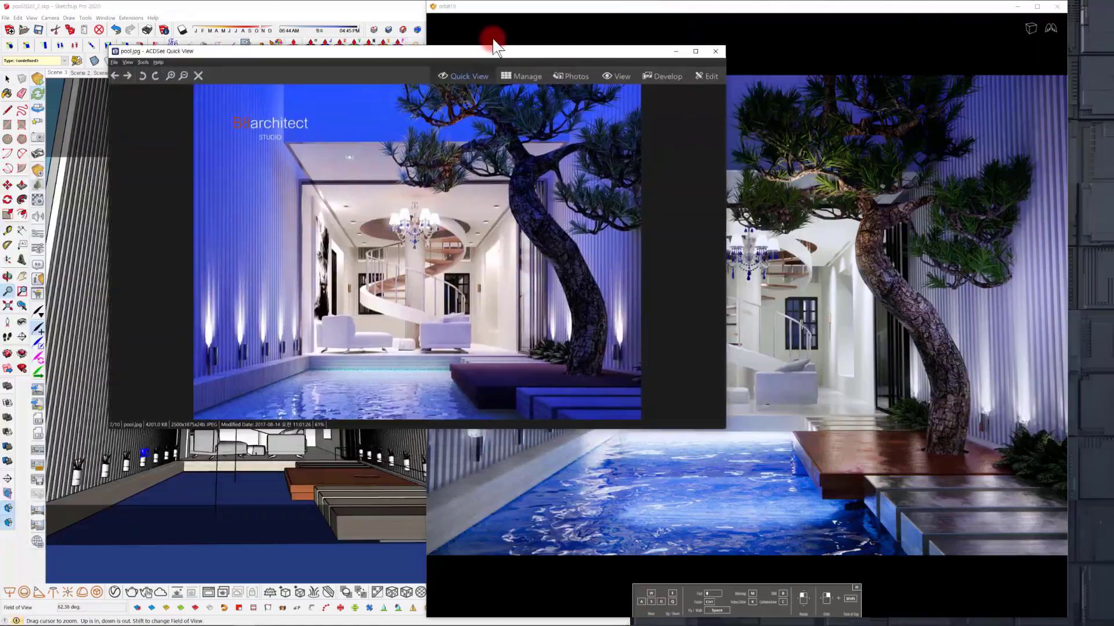
pyautogui.moveTo(493, 39); pyautogui.dragTo(458, 33)
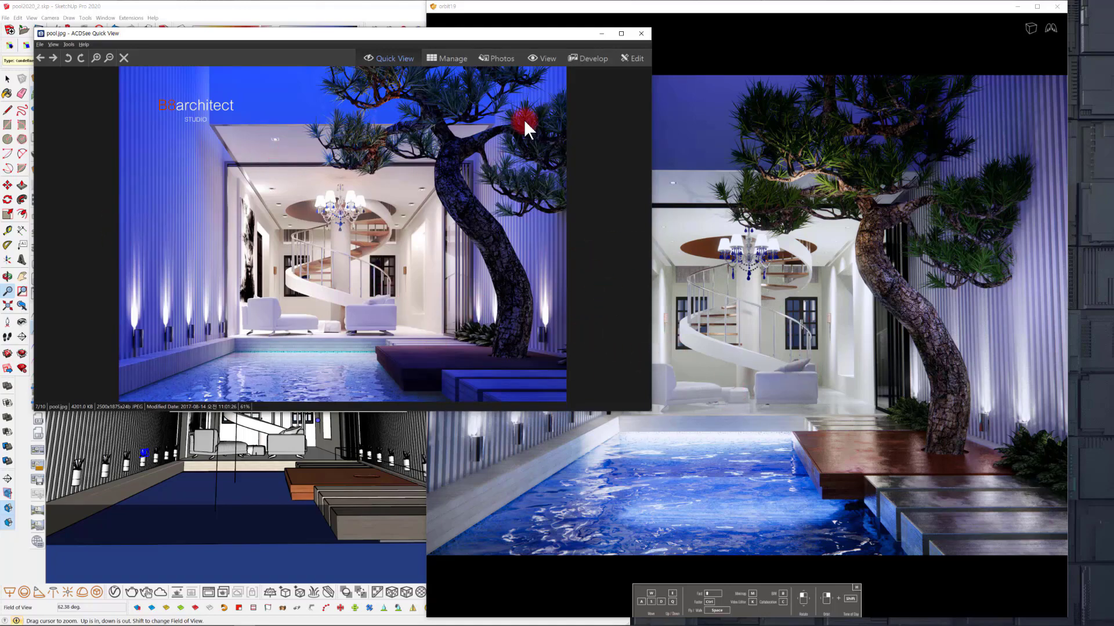
pyautogui.moveTo(496, 33); pyautogui.dragTo(463, 30)
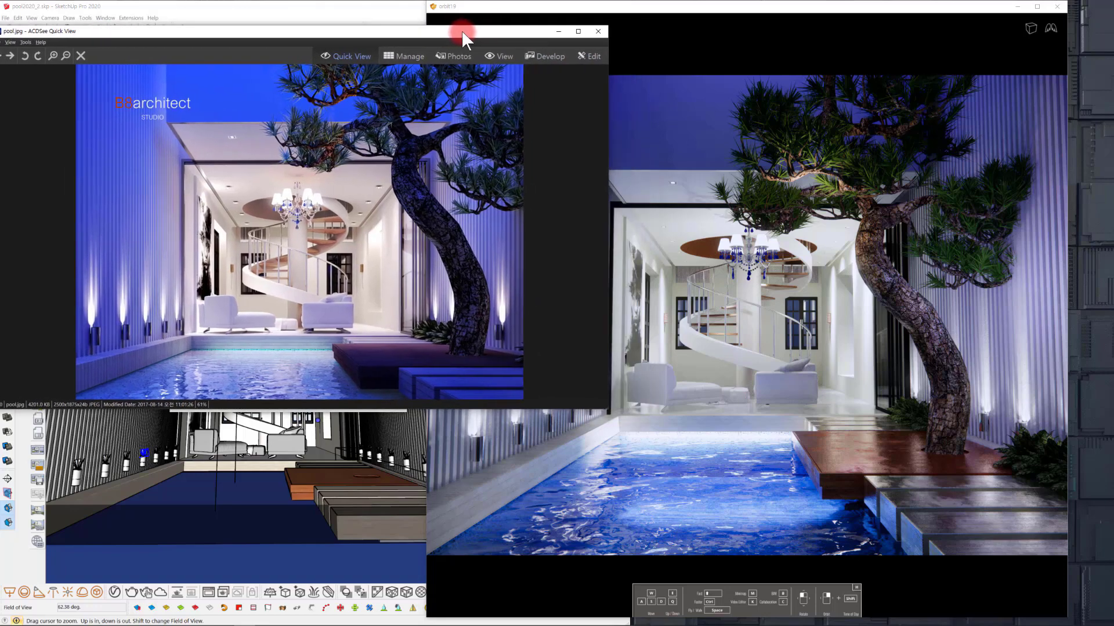